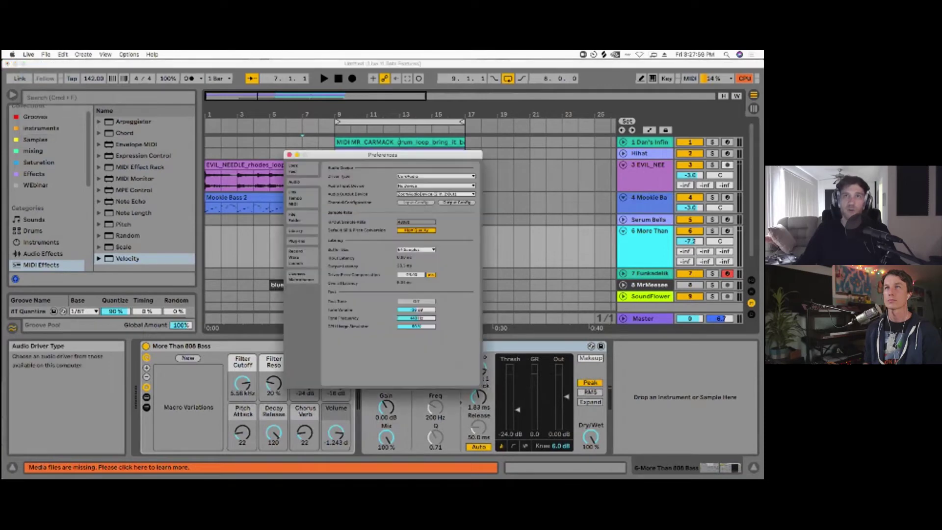
Step: Set the grid line intensity to 200 % in the Look/Feel preferences and close the preferences
left_click_drag(363, 154, 347, 157)
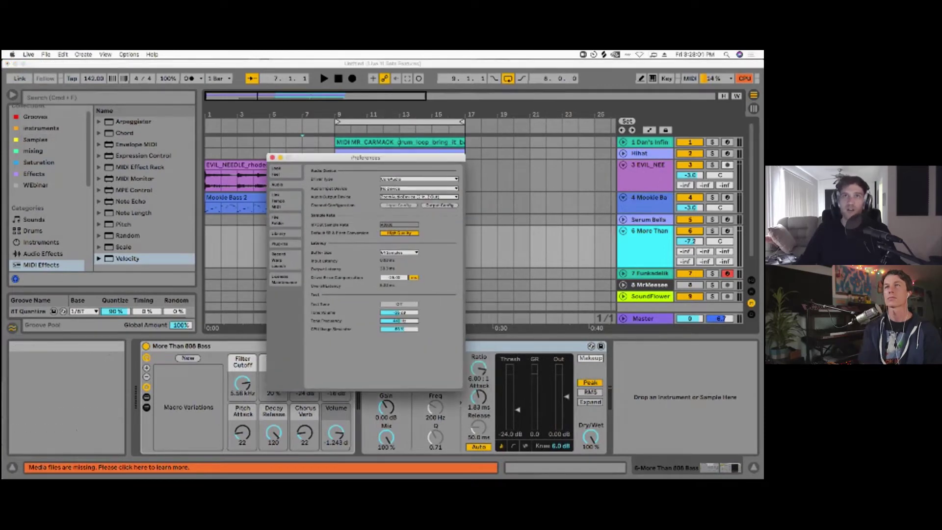
left_click(277, 171)
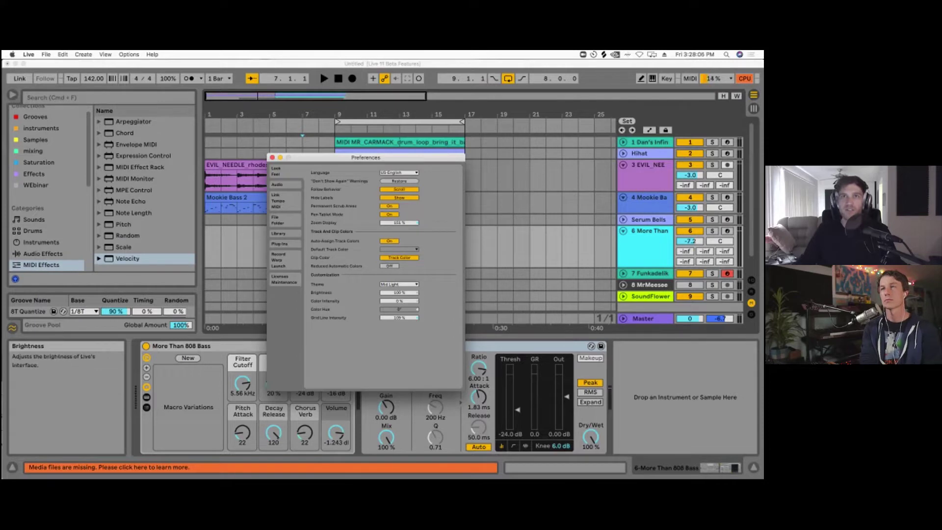
mouse_move(399, 318)
left_mouse_down()
mouse_move(399, 274)
mouse_move(399, 317)
mouse_move(399, 302)
left_mouse_up()
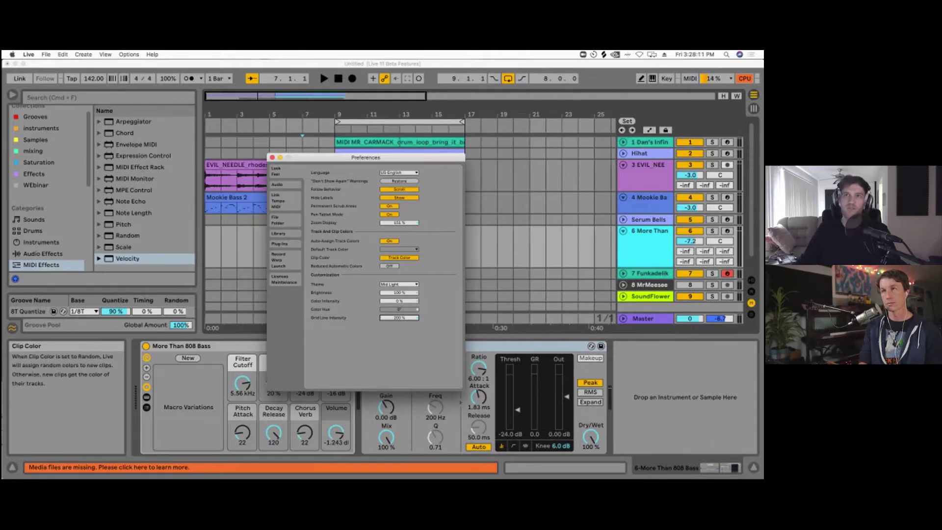
left_click(272, 158)
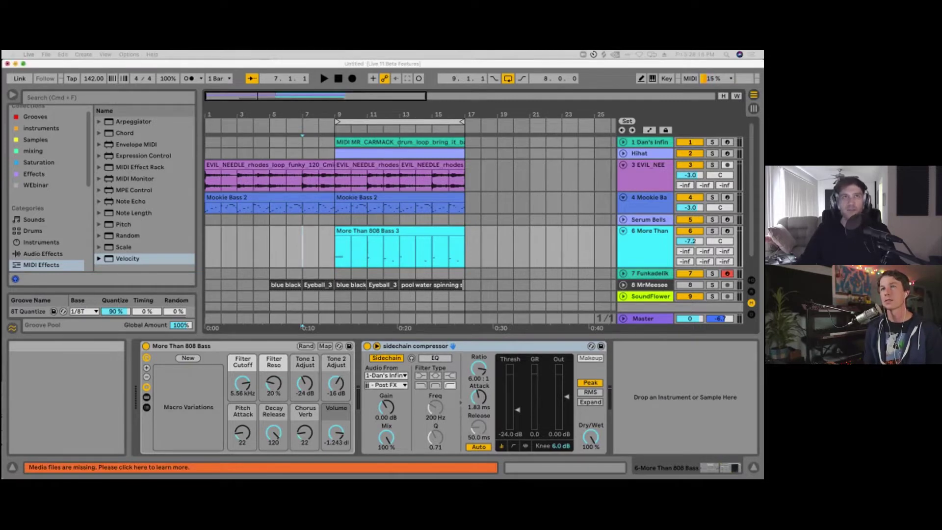
Step: Reopen the Look/Feel preferences and review the available interface themes without changing the theme
left_click(29, 55)
left_click(44, 76)
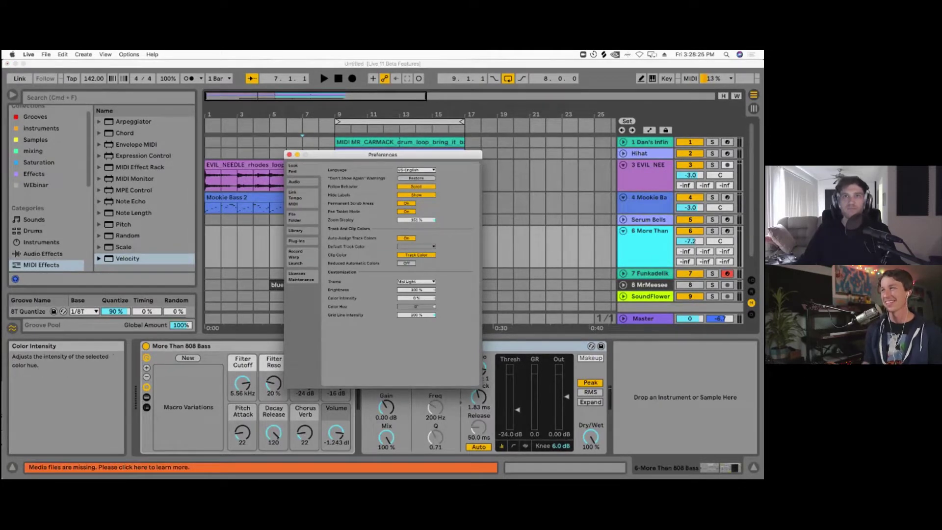
left_click(416, 282)
left_click(289, 155)
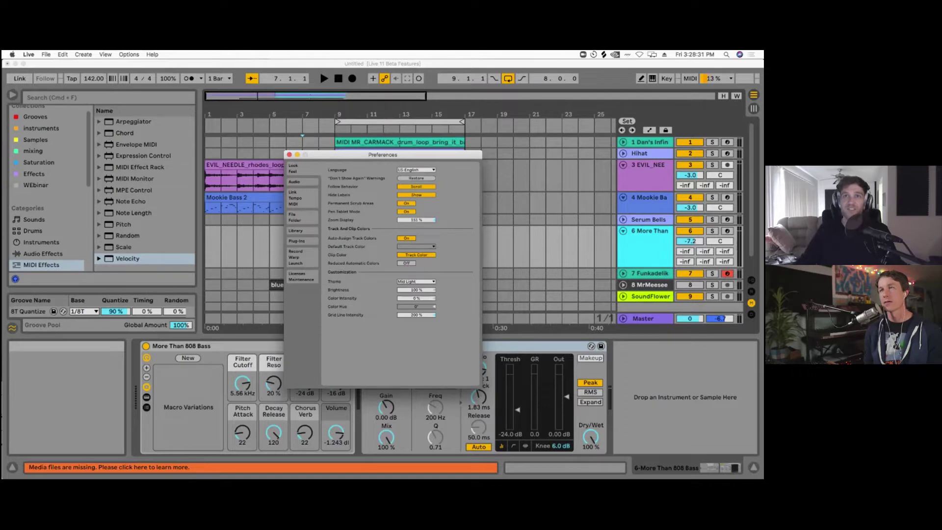
left_click(416, 282)
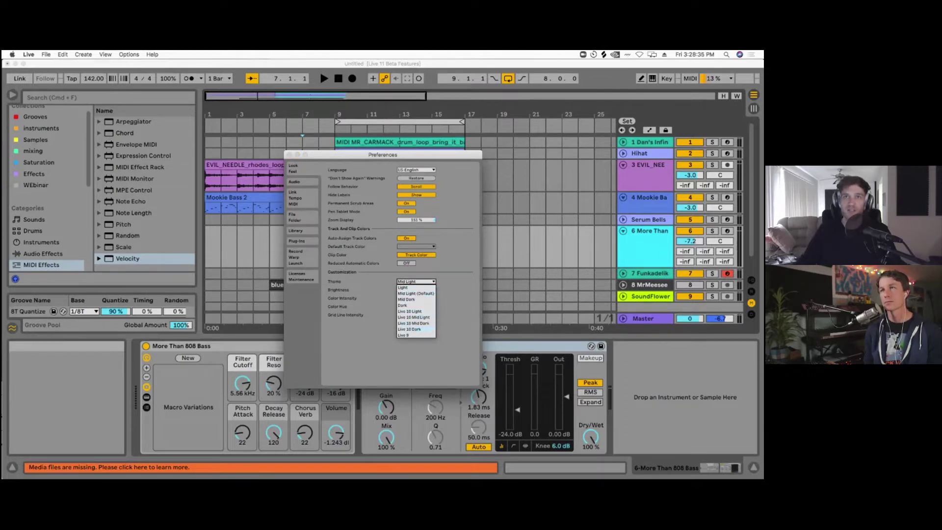
key("Escape")
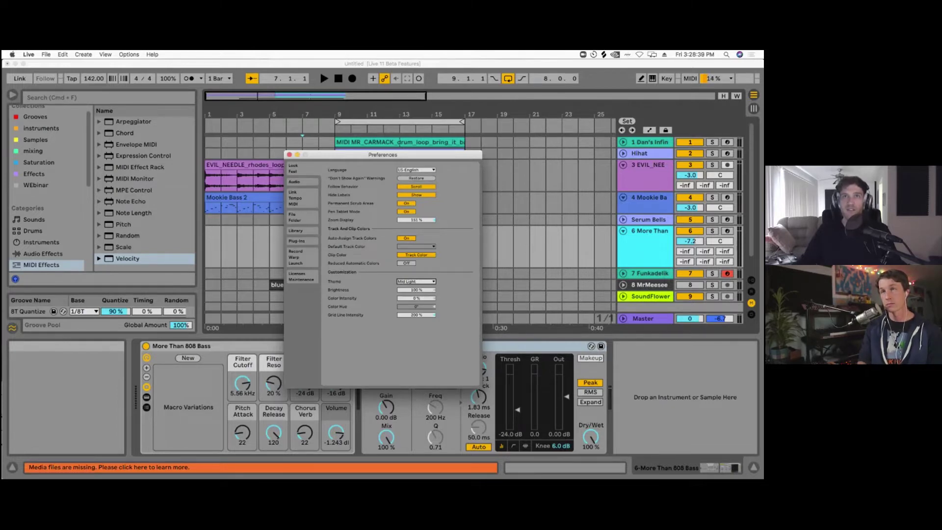
Step: Hide the Tempo Follower toggle in the Link/Tempo/MIDI preferences, set it back to Show, and close the preferences
left_click_drag(383, 154, 379, 148)
left_click(294, 192)
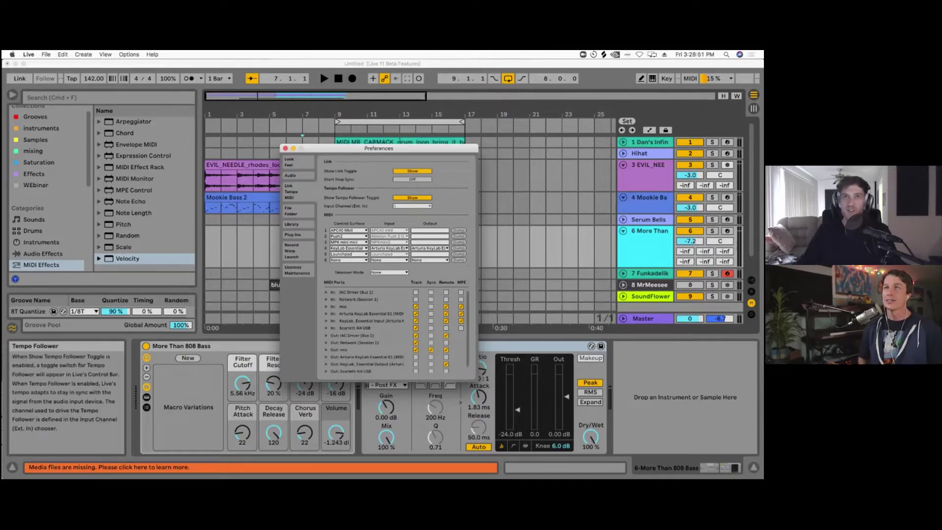
left_click(412, 197)
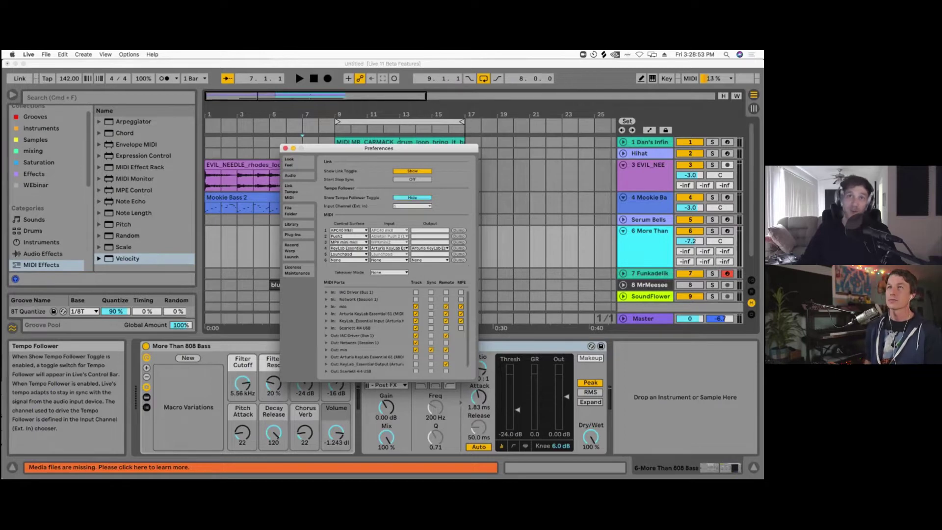
left_click(412, 197)
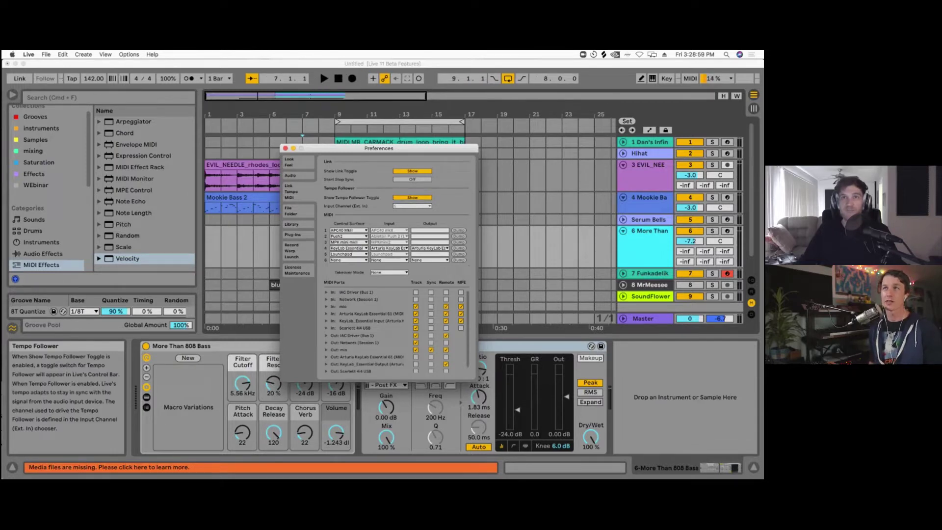
left_click(412, 197)
left_click(412, 197)
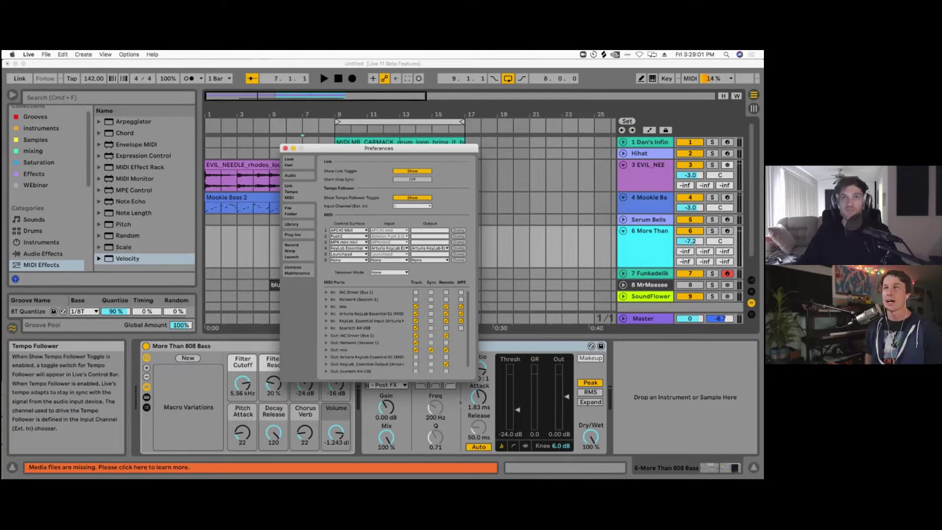
left_click(286, 148)
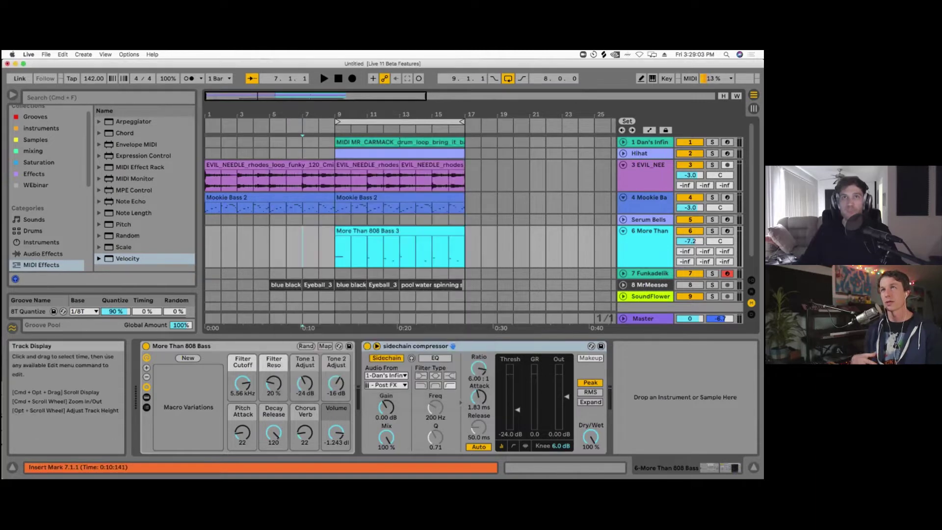
Step: Choose Scarlett 4i4 USB as the audio input device in the preferences and disarm track 3
left_click(373, 231)
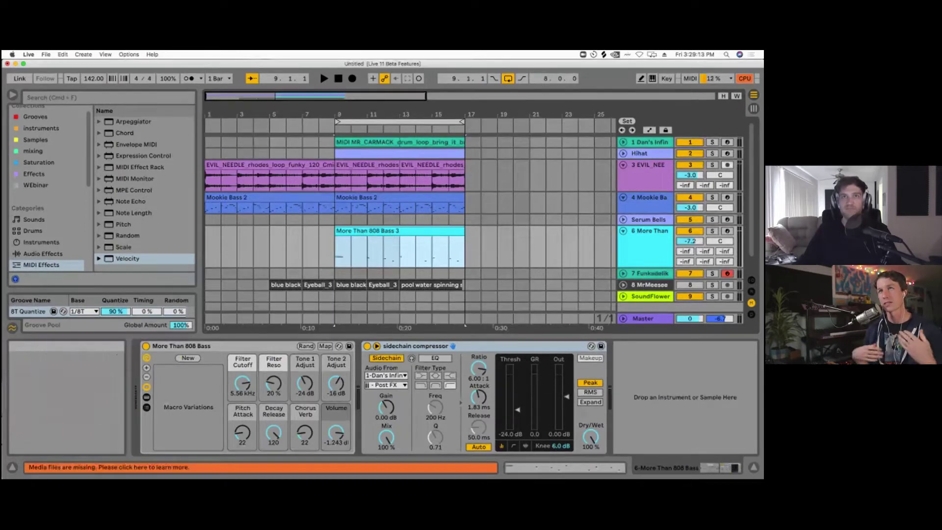
left_click(28, 55)
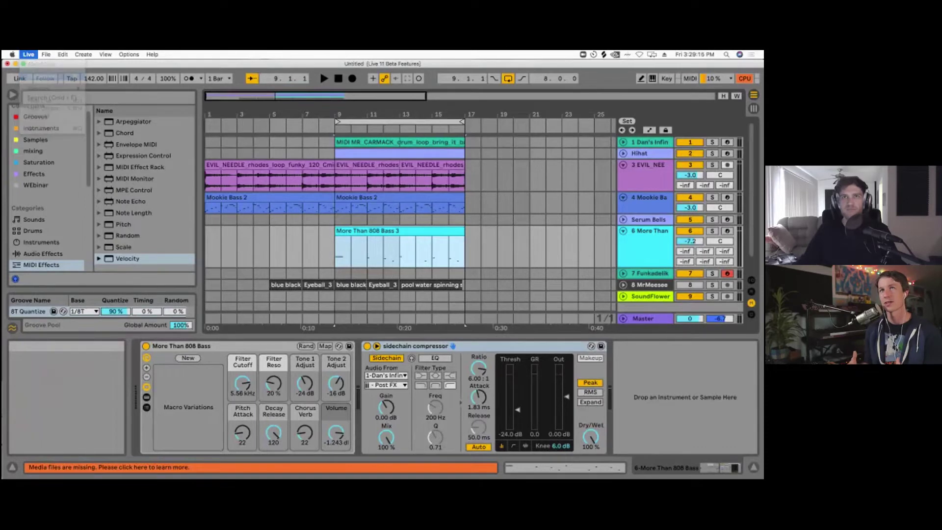
left_click(44, 77)
left_click(416, 213)
left_click(416, 213)
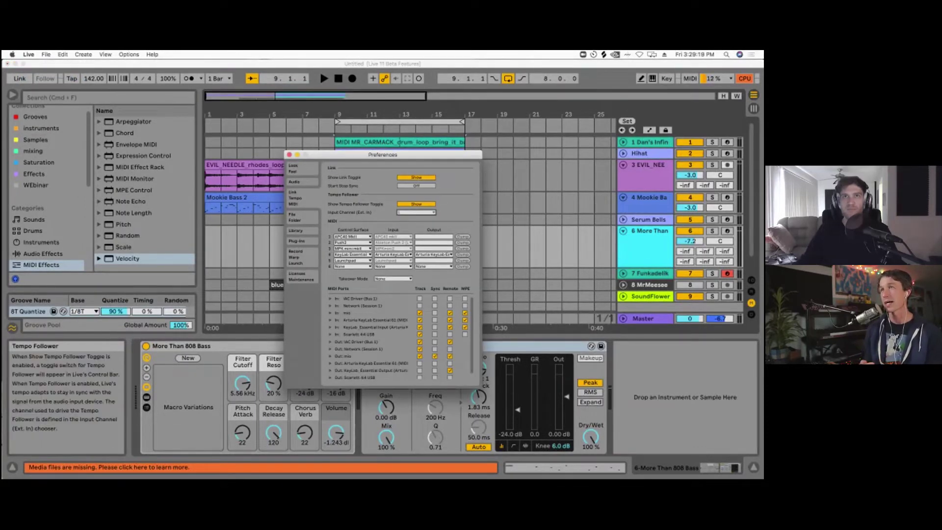
left_click(295, 181)
left_click(435, 185)
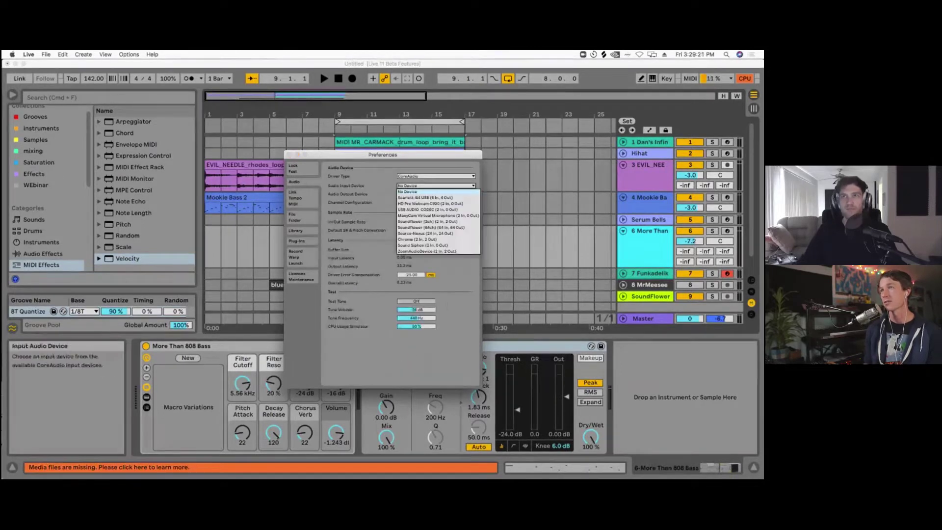
left_click(425, 198)
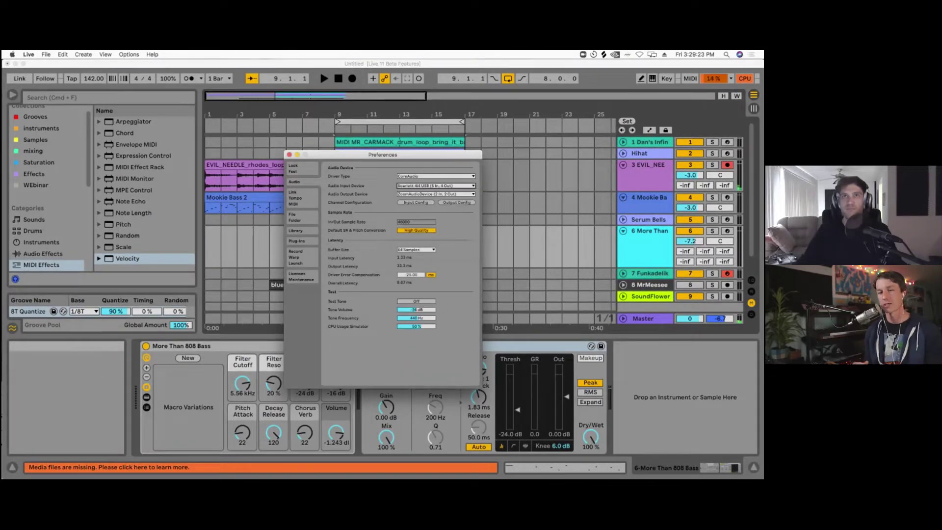
left_click(290, 154)
left_click(727, 165)
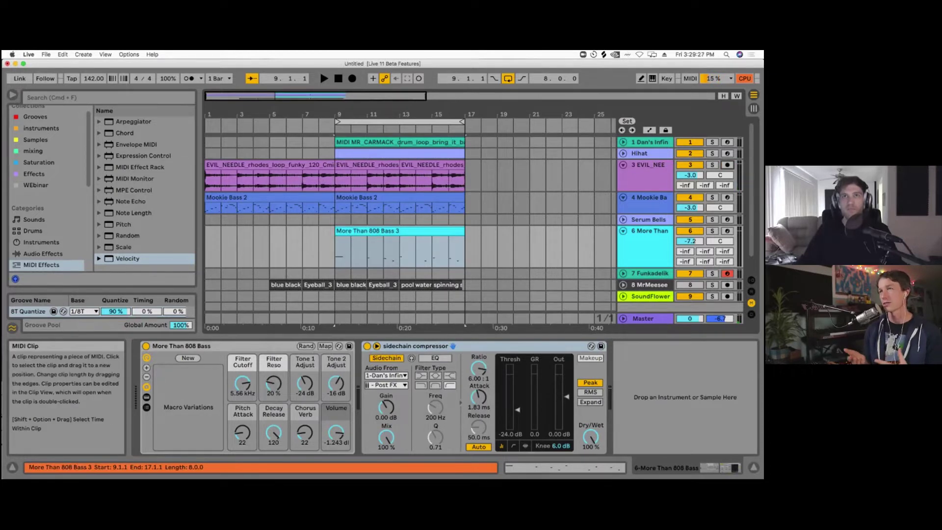
Step: Reopen the Link/Tempo/MIDI preferences and set the Tempo Follower's external input channel to 2
left_click(29, 54)
left_click(42, 76)
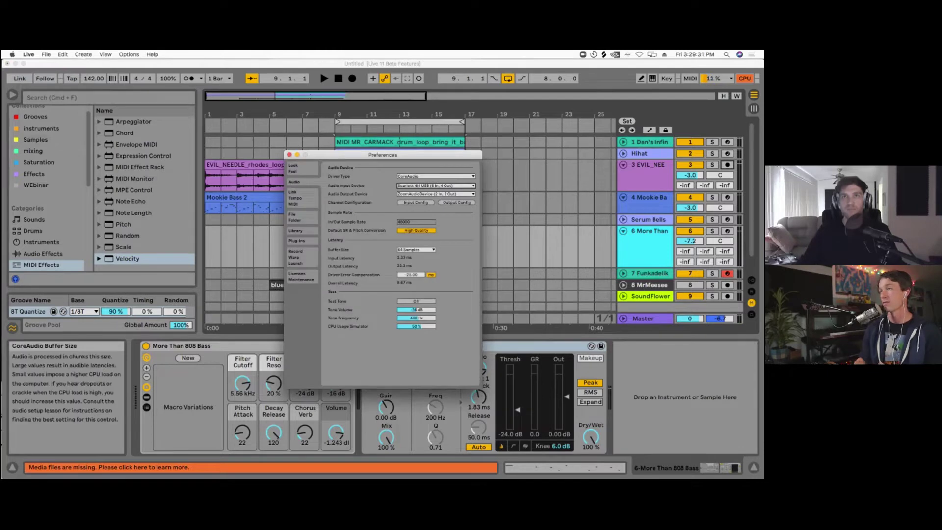
left_click(296, 198)
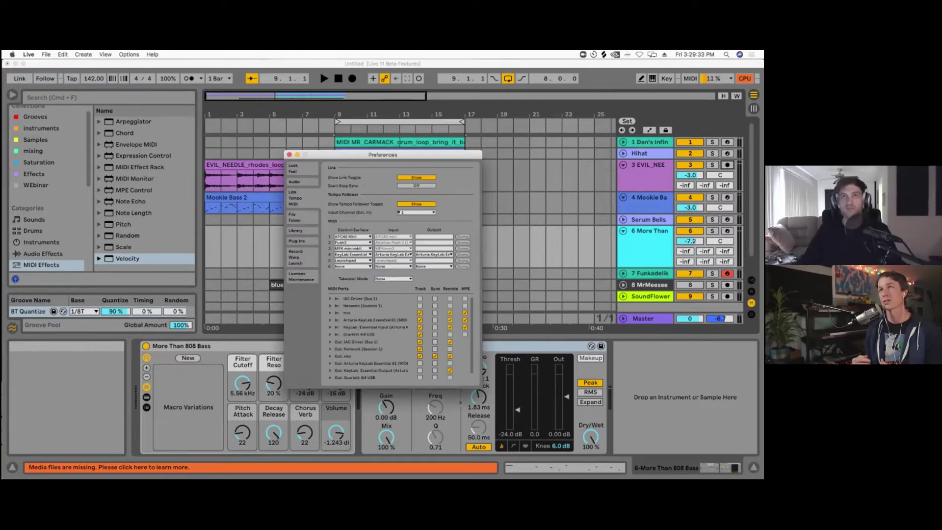
left_click(416, 212)
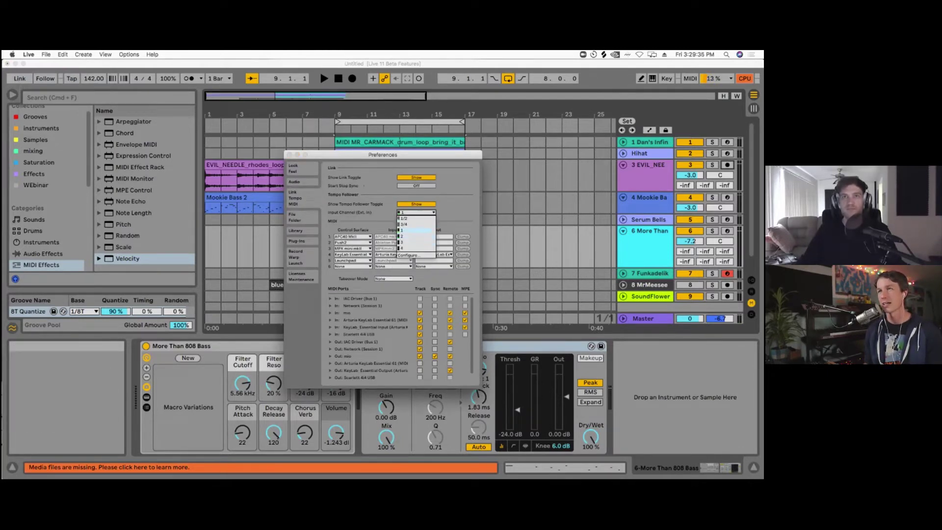
key("Escape")
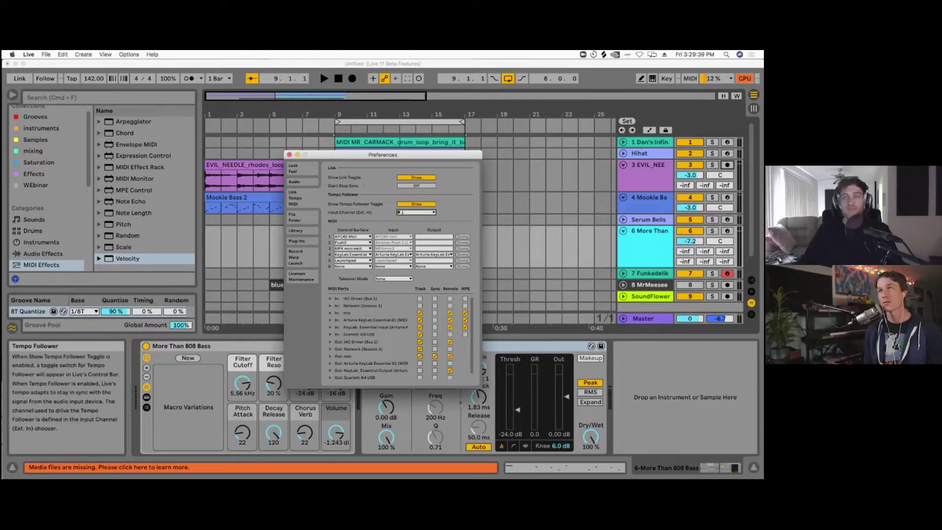
left_click(416, 213)
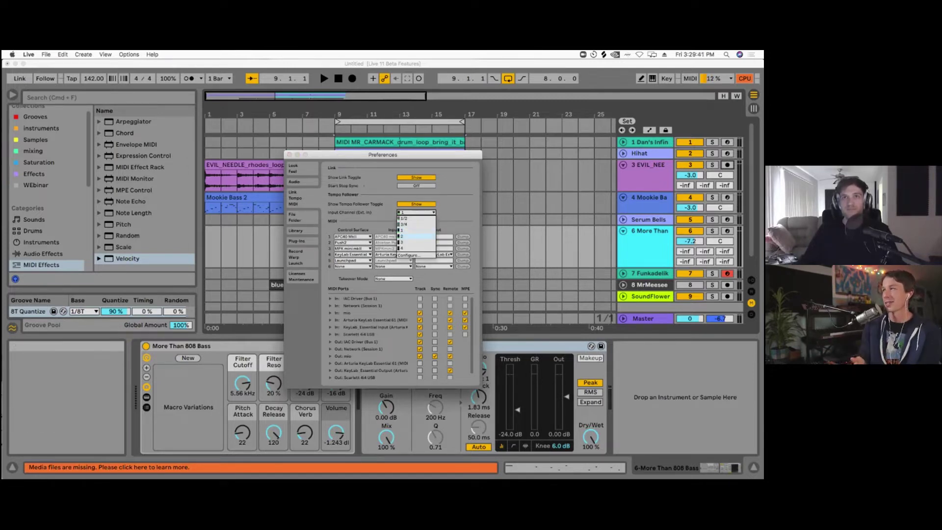
left_click(416, 236)
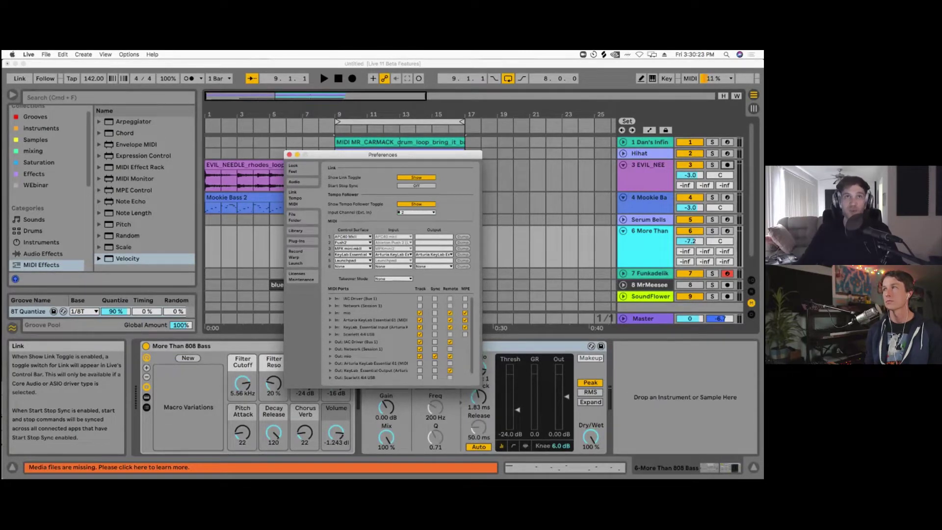
Step: Set the Tempo Follower's external input channel to 1, moving the preferences window slightly aside
left_click_drag(383, 155, 377, 162)
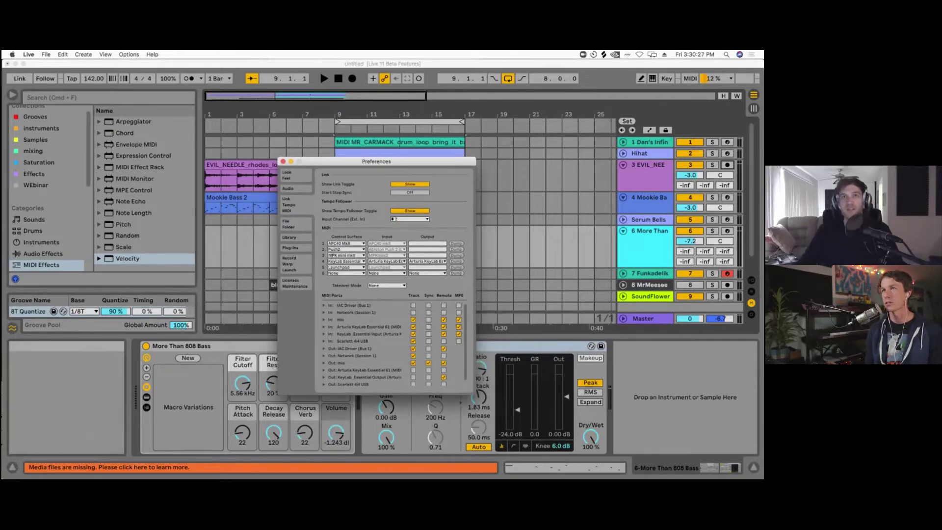
left_click_drag(377, 161, 367, 164)
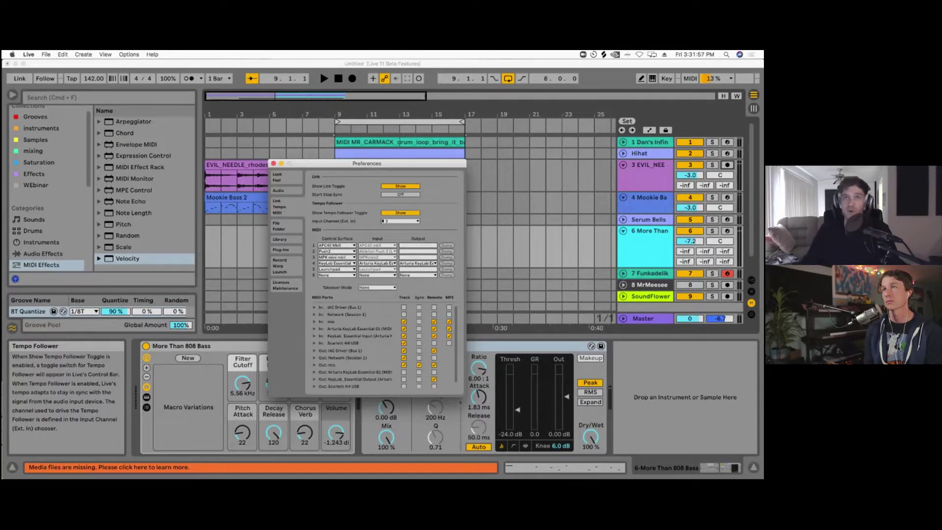
left_click(401, 221)
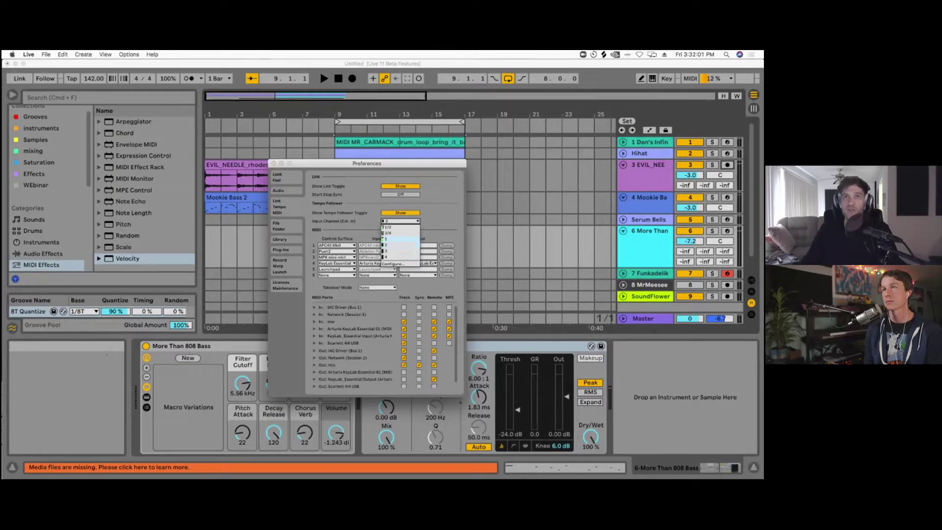
left_click(392, 239)
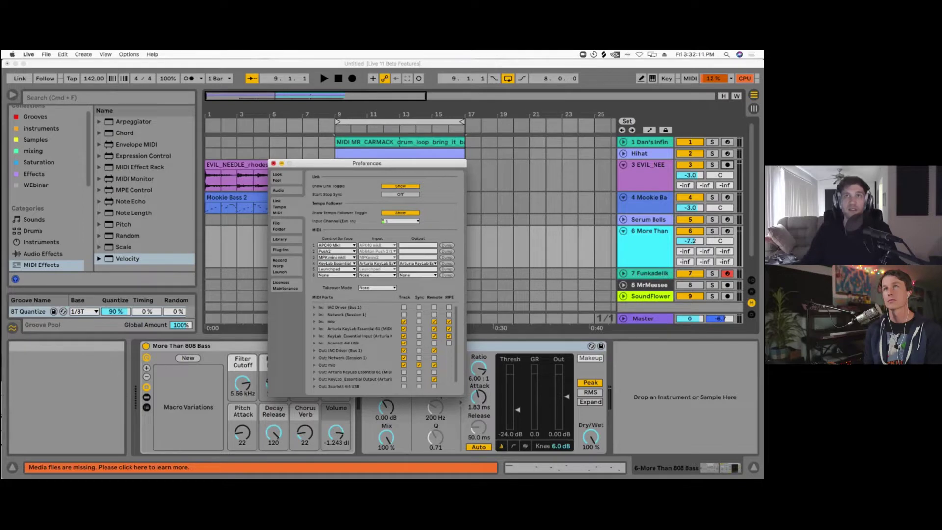
Step: Close the preferences and switch tempo Follow on and off again to let the external input drive the project tempo
left_click(274, 163)
left_click(45, 78)
left_click(45, 79)
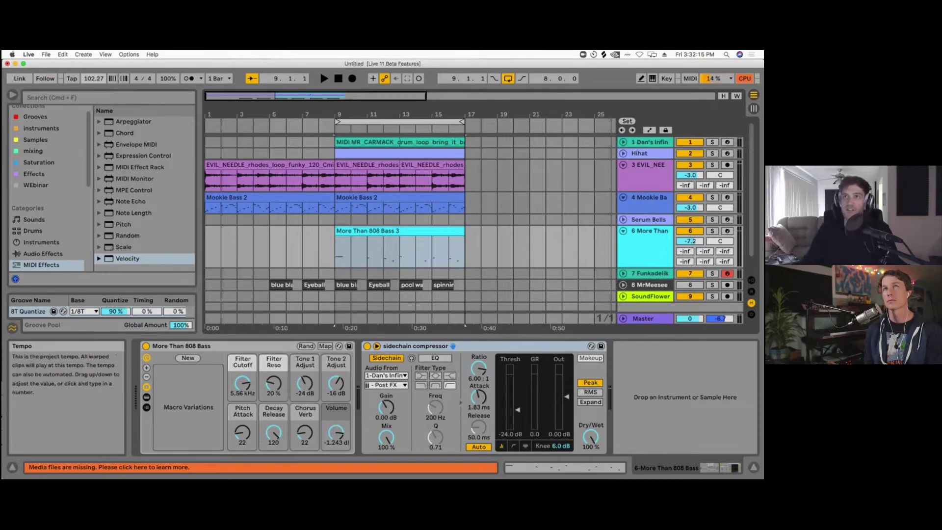
Step: Disarm the Funkadelik track and unfold the SoundFlower track, leaving SoundFlower unarmed
left_click(647, 245)
scroll(657, 290, "down", 1)
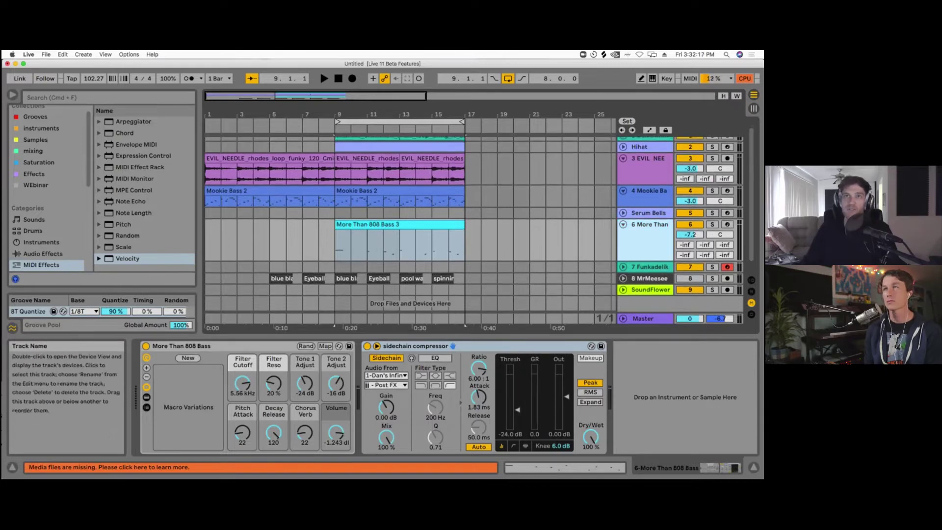
left_click(651, 290)
left_click(728, 290)
left_click(727, 290)
left_click(727, 267)
left_click(623, 289)
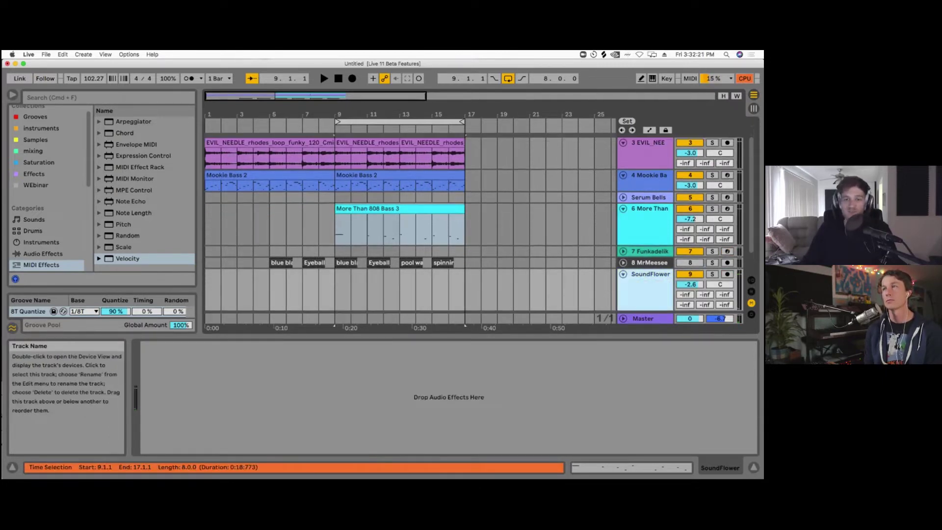
Step: Select the time range from 10.1.1 to 13.1.1 in the empty SoundFlower track
left_click_drag(270, 290, 464, 290)
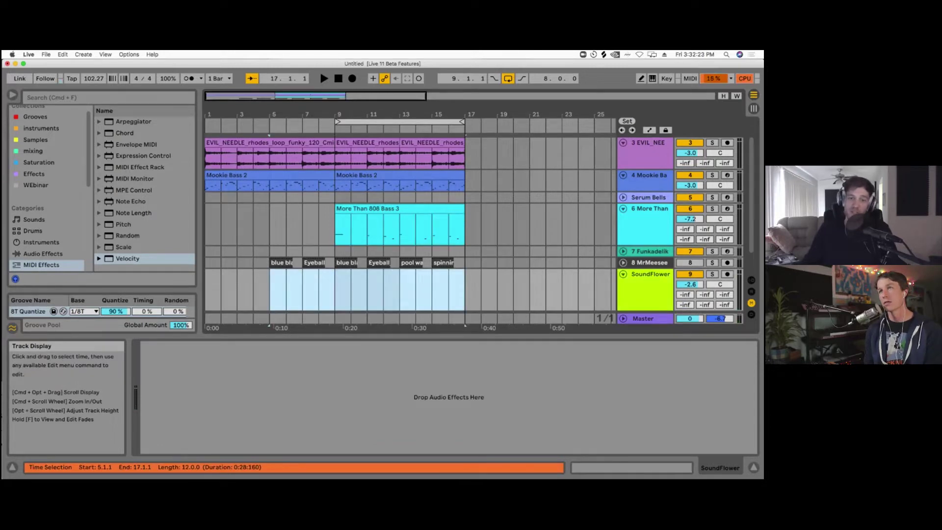
left_click_drag(400, 289, 352, 290)
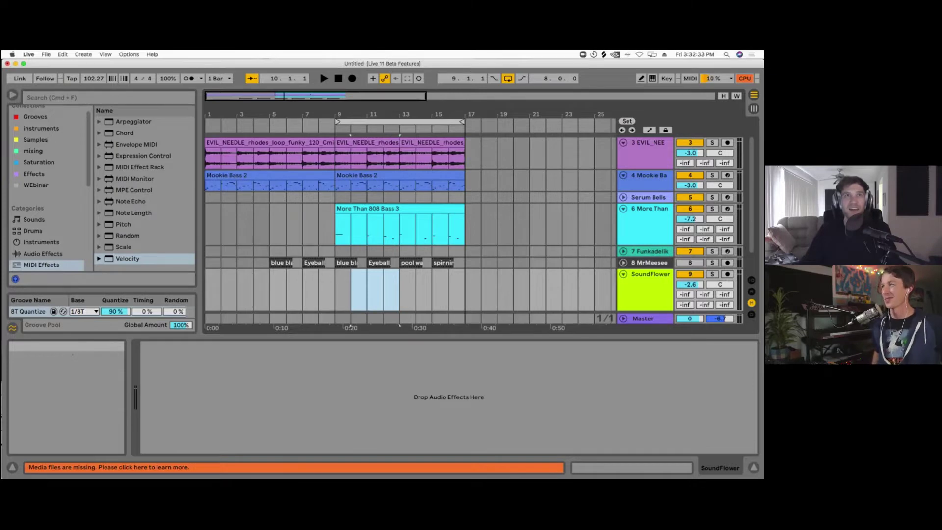
Step: Turn tempo Follow on so the project tempo follows the external audio input
left_click_drag(89, 78, 90, 72)
left_click(45, 78)
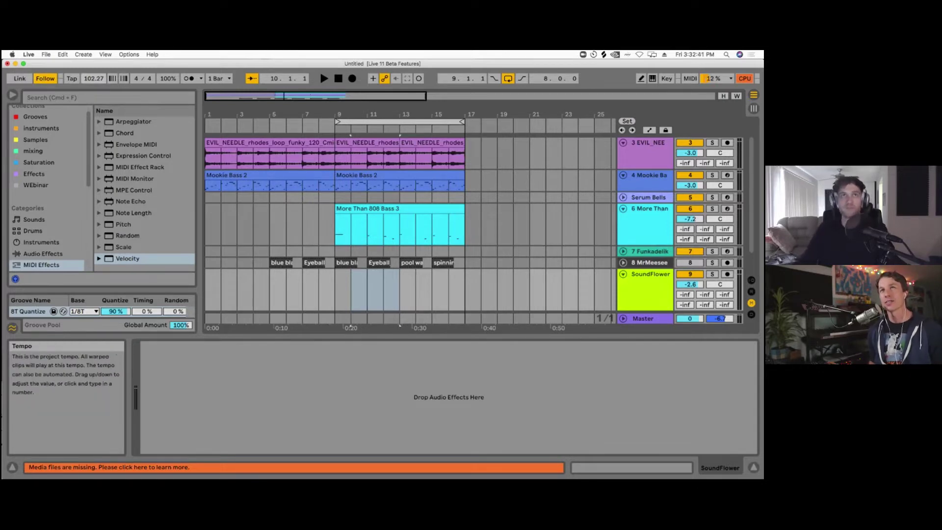
Step: Turn tempo Follow off and set the project tempo to 142 BPM
left_click(45, 79)
left_click_drag(91, 78, 90, 79)
type("142")
key("Return")
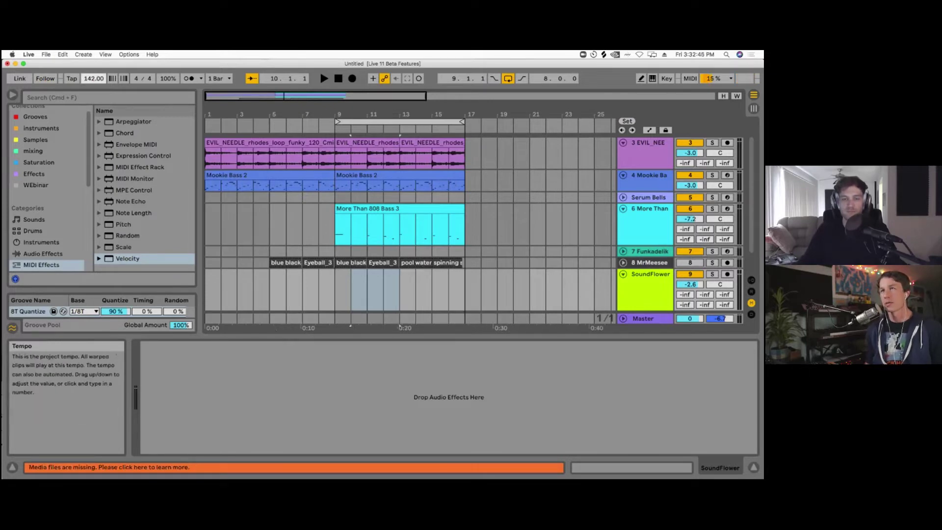
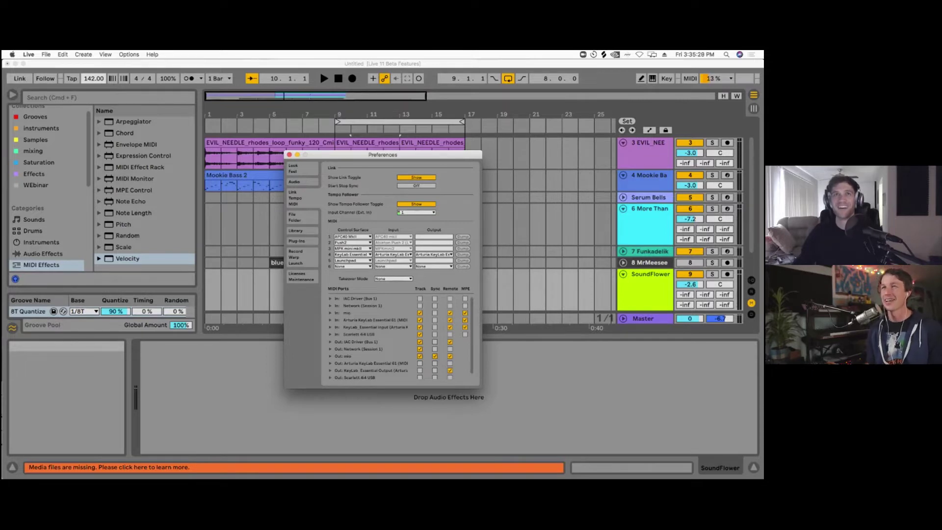
Step: View the Audio preferences, and enlarge the interface with the display zoom in the Look/Feel preferences
left_click(295, 182)
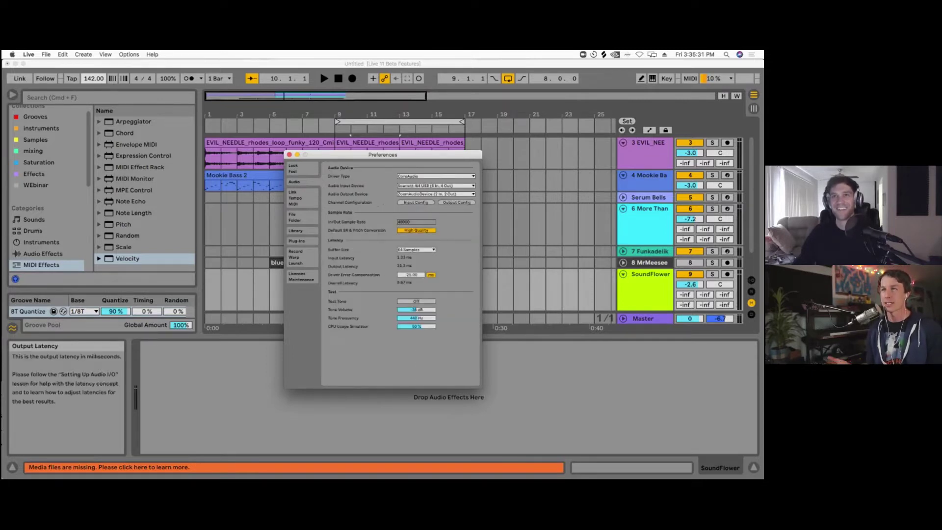
left_click(293, 168)
left_click_drag(416, 219, 416, 210)
Step: Look through the Library, File/Folder and Record/Warp/Launch preferences, and examine the MPE settings of the MIDI ports
left_click(295, 231)
left_click(295, 217)
left_click(295, 257)
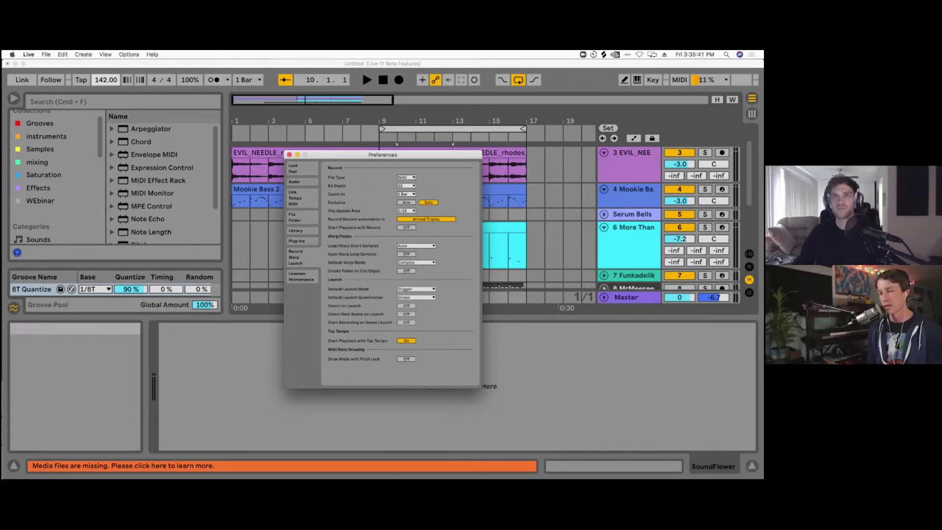
left_click(295, 198)
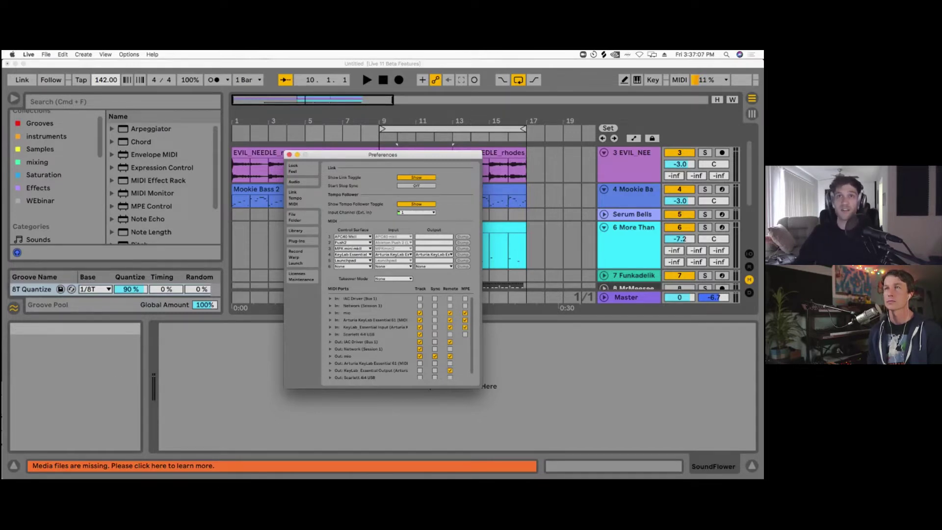
left_click_drag(382, 155, 379, 153)
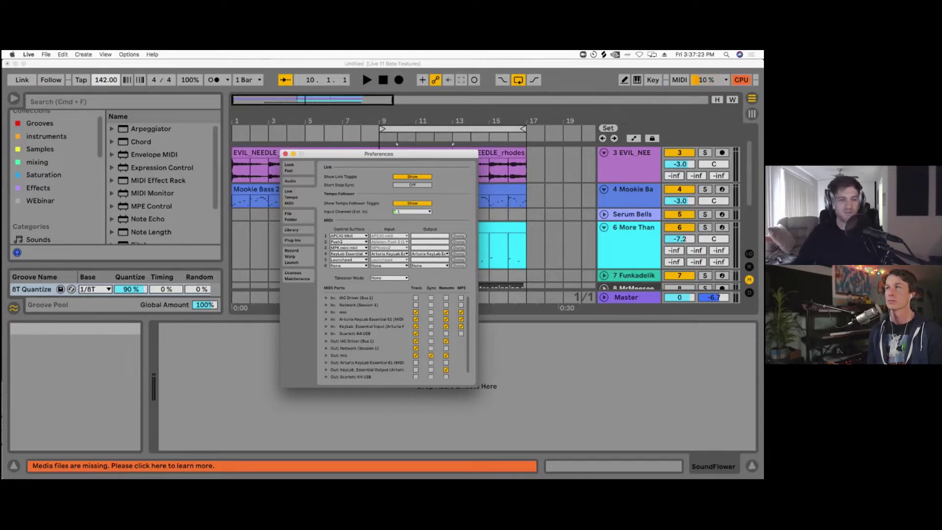
scroll(396, 337, "down", 1)
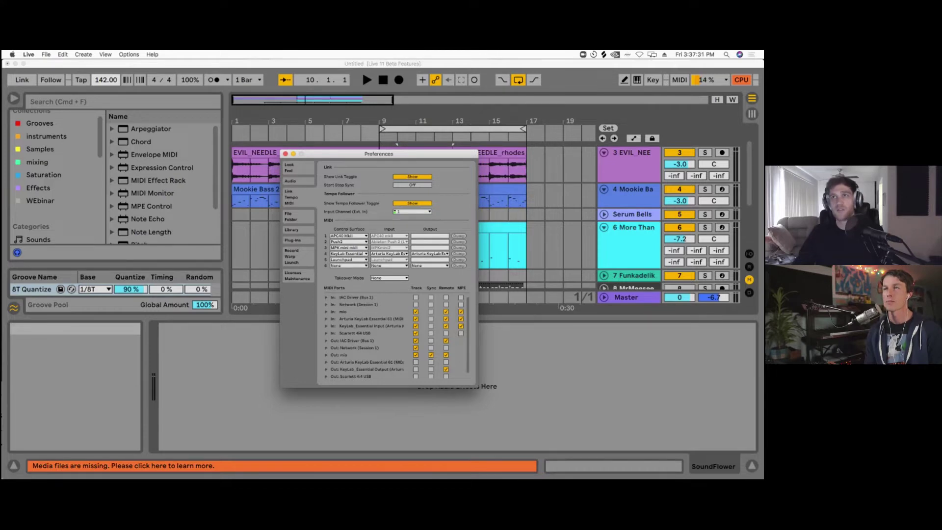
Step: Close the preferences and check the Enable MPE Mode option of the Serum plug-in on the Serum Bells track
key("super+comma")
left_click(633, 227)
left_click(632, 215)
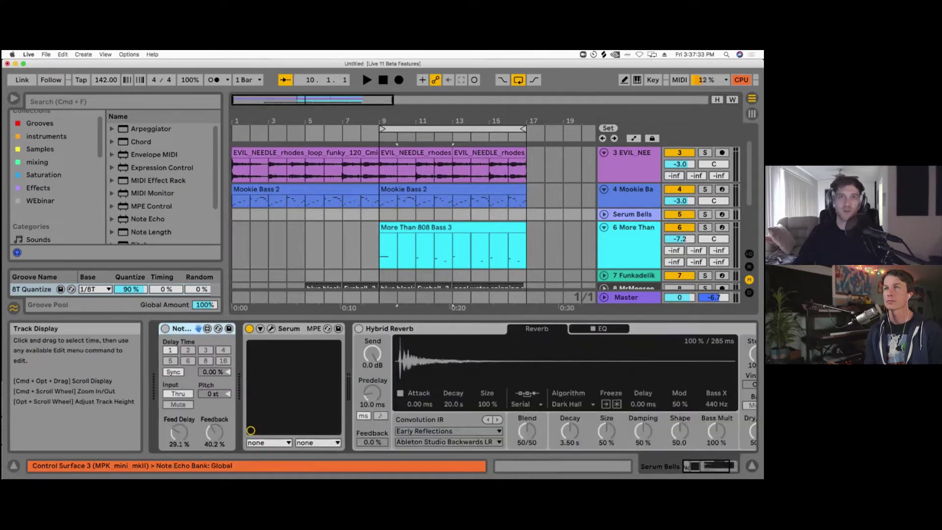
left_click(302, 328)
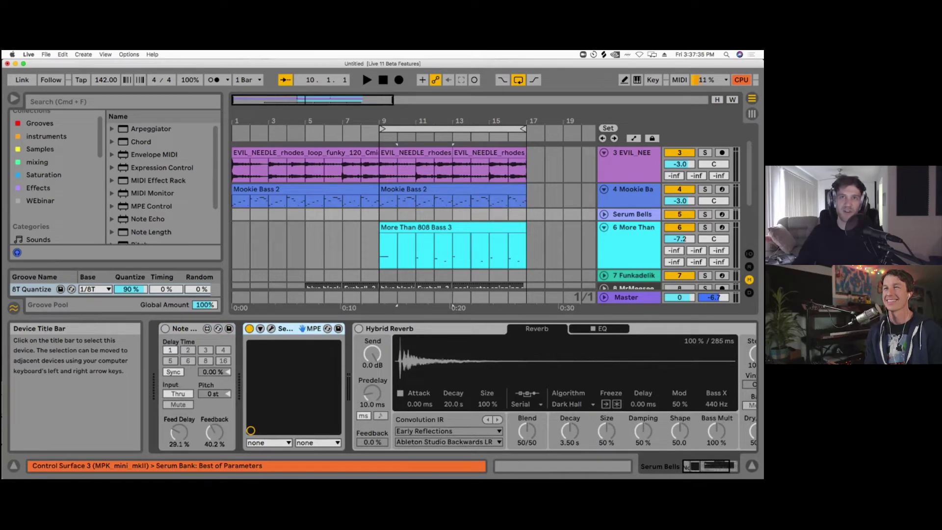
right_click(307, 328)
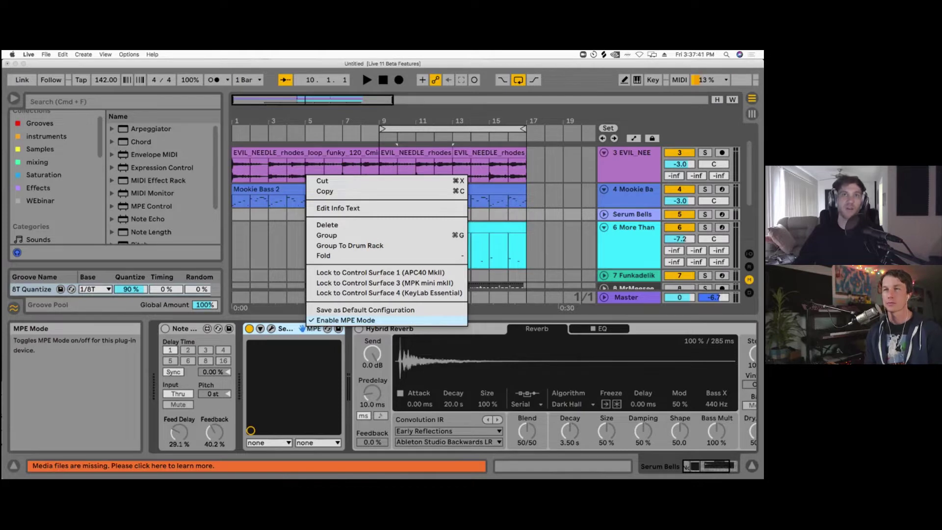
key("Escape")
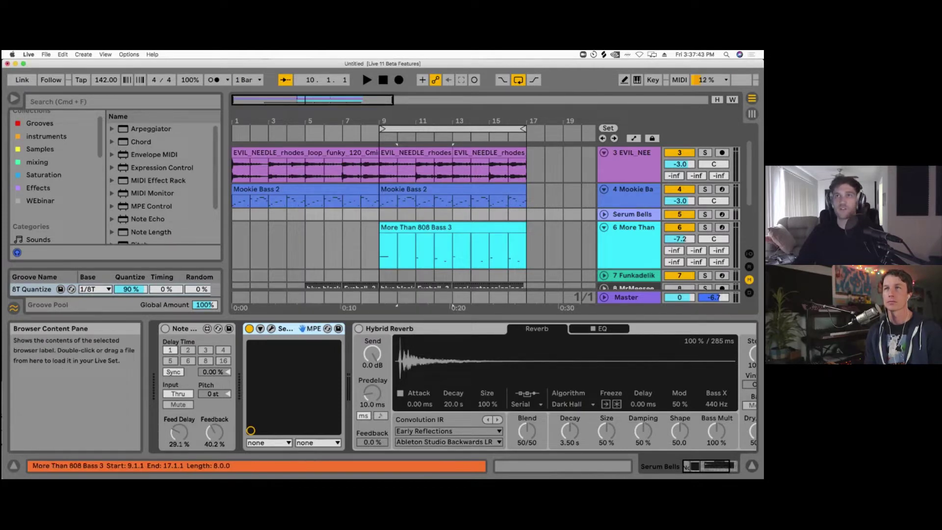
Step: Fold the More Than 808 Bass and SoundFlower tracks
left_click(635, 227)
left_click(604, 227)
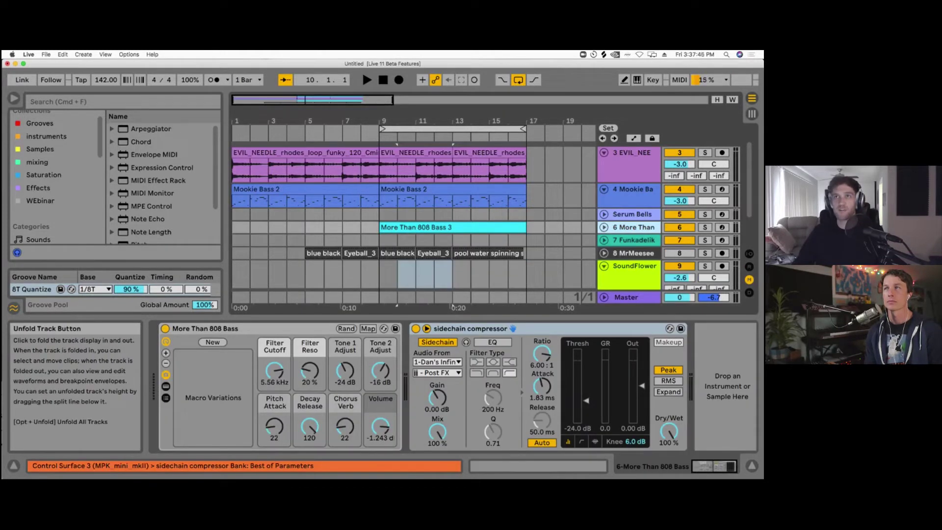
left_click(604, 266)
left_click(633, 252)
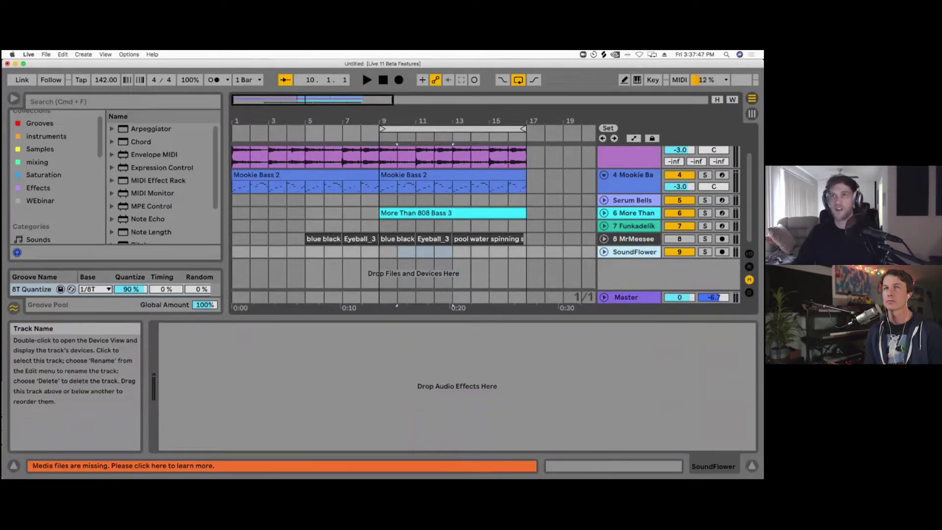
Step: Insert a MIDI track below SoundFlower and load the Sampler instrument on it
key("super+shift+t")
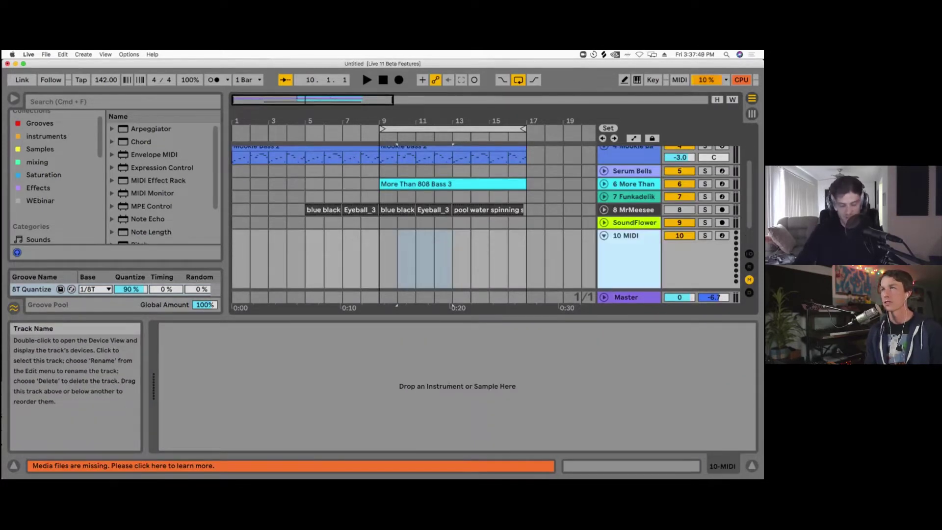
key("super+f")
type("sampl")
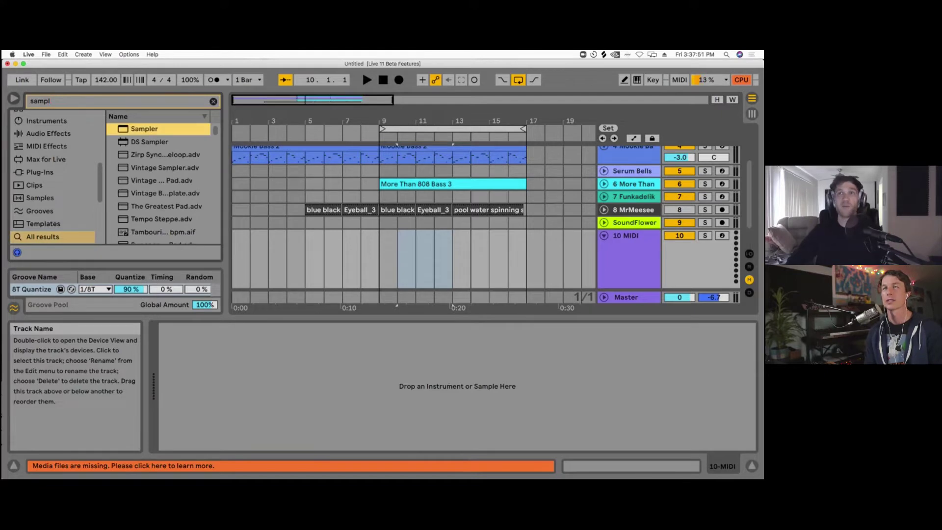
key("Return")
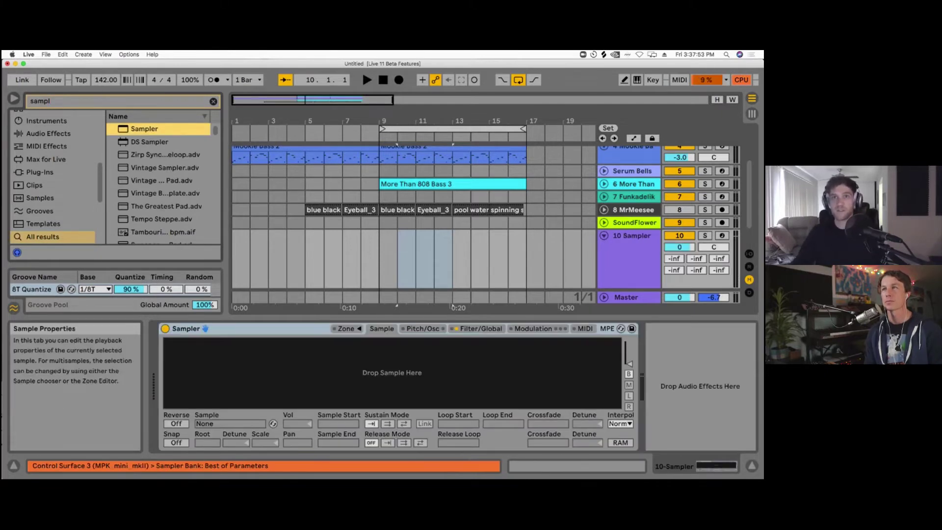
right_click(304, 328)
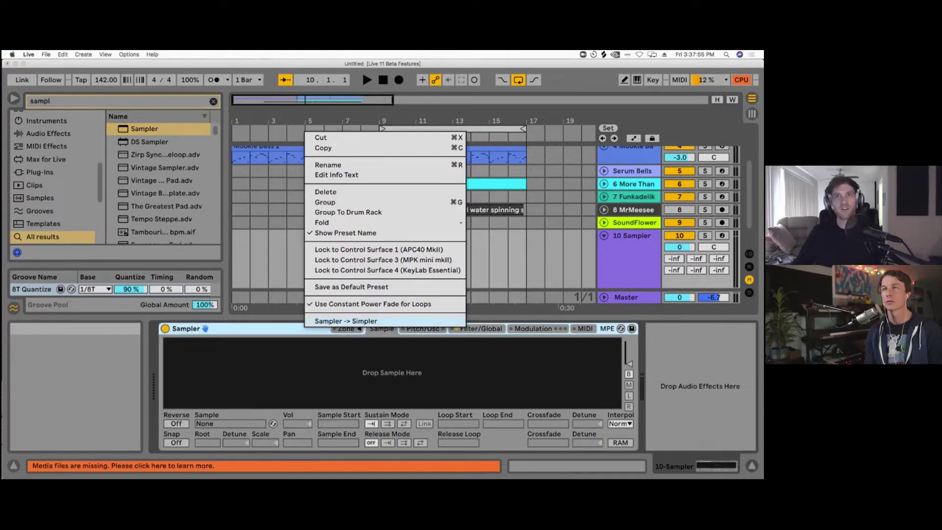
left_click(697, 407)
left_click(697, 407)
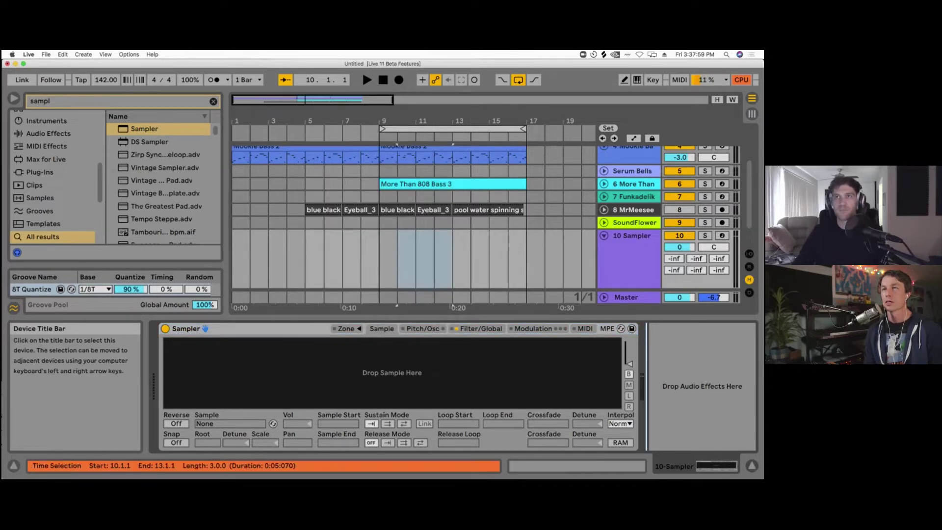
left_click(631, 245)
key("Delete")
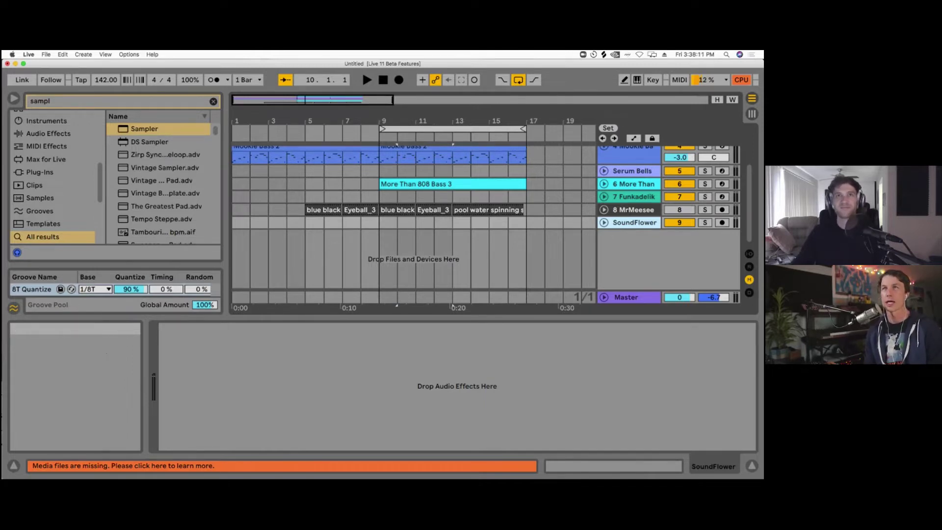
Step: Clear the browser search, narrow the browser slightly and place the insert marker at bar 10 on the SoundFlower track
left_click(214, 101)
left_click_drag(226, 147, 222, 148)
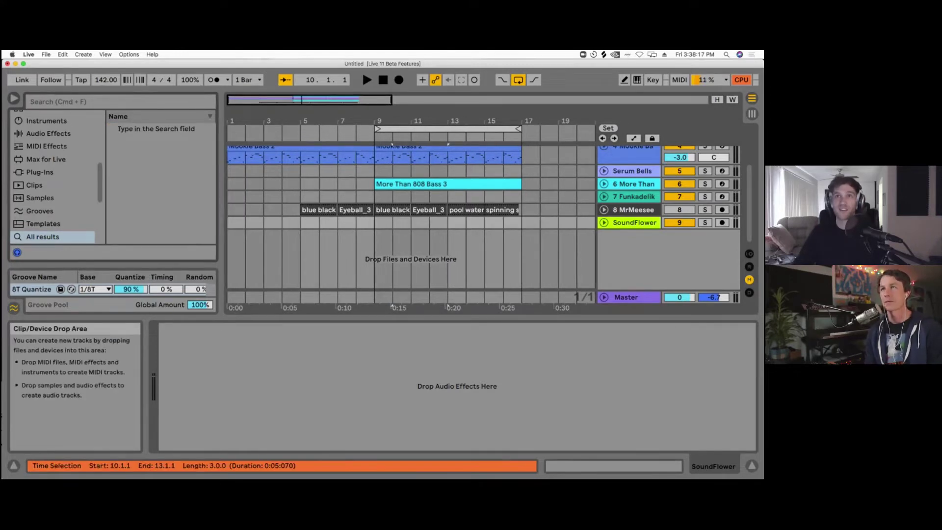
left_click(393, 223)
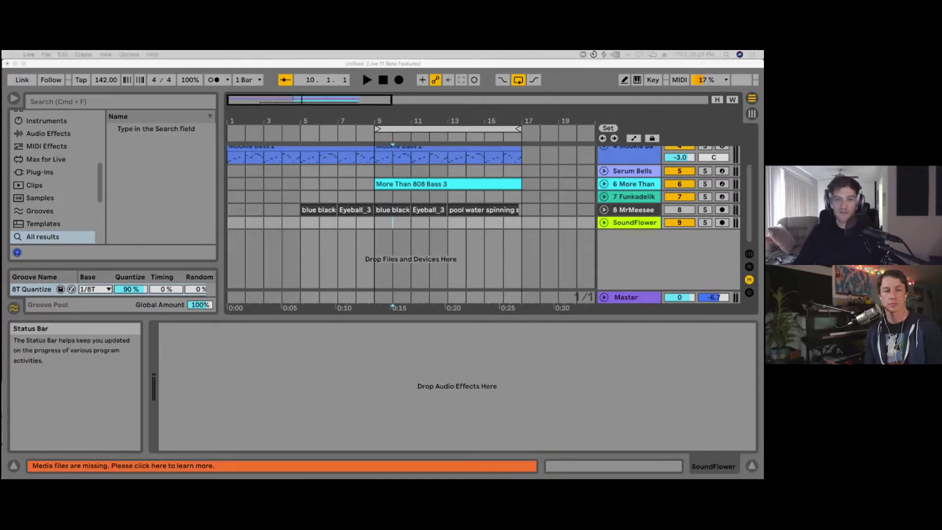
Step: Review the Link/Tempo/MIDI and Record/Warp/Launch preferences, including the MIDI Note Drawing pitch lock setting, and close the preferences
left_click(28, 55)
left_click(42, 77)
left_click(296, 217)
left_click(296, 181)
left_click(296, 197)
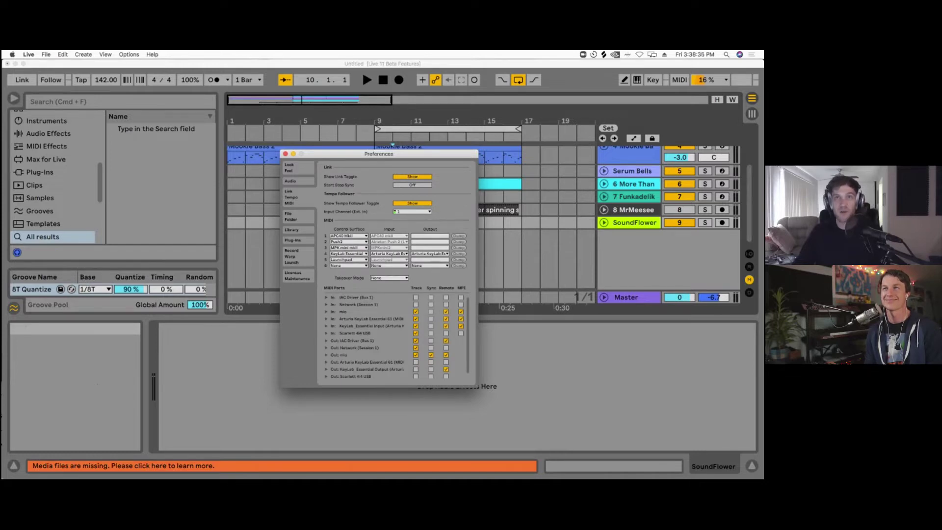
left_click(295, 256)
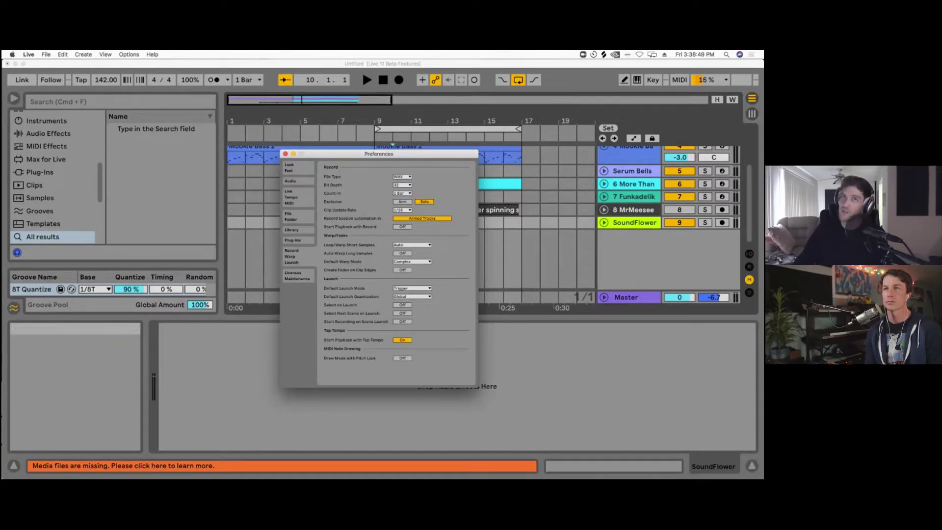
key("Escape")
Step: Create an empty one-bar MIDI clip at bar 11 on the Funkadelik track and enlarge its note editor
double_click(418, 197)
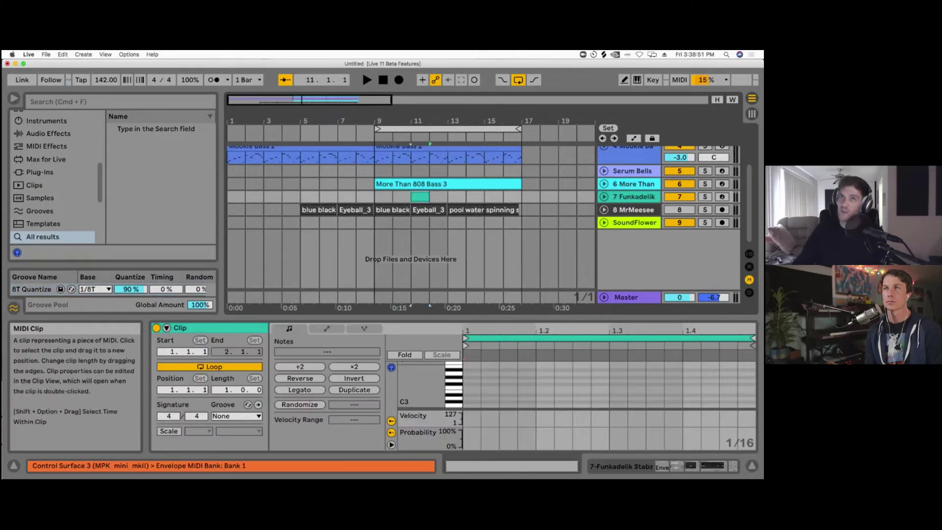
left_click_drag(491, 318, 490, 254)
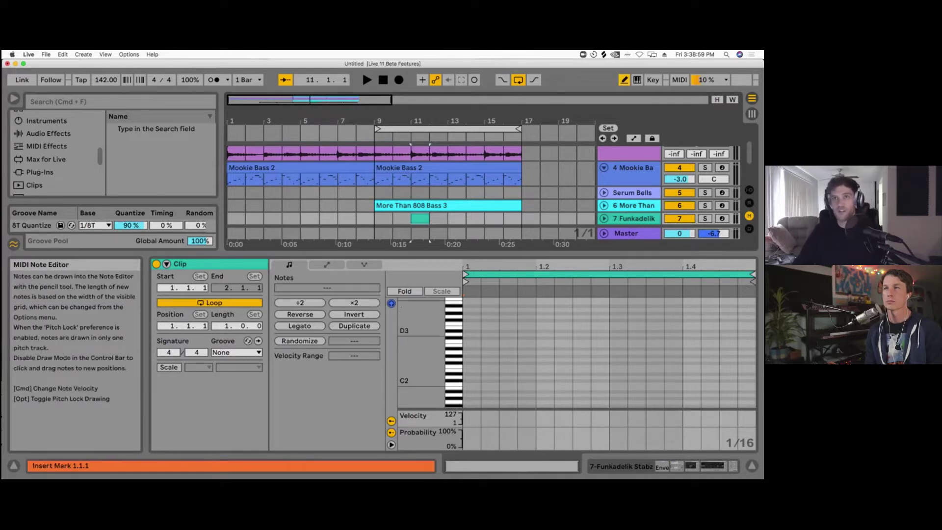
Step: Draw a row of 1/16 notes around C#3 and D3 across the bar, plus a freehand melody between C#2 and E3
left_click(470, 334)
scroll(676, 211, "down", 2)
scroll(677, 211, "up", 2)
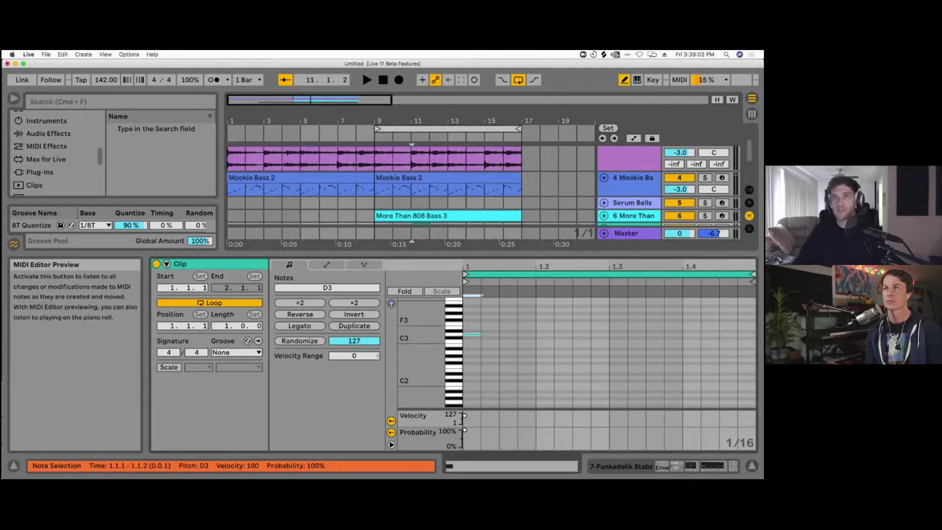
left_click_drag(482, 338, 748, 335)
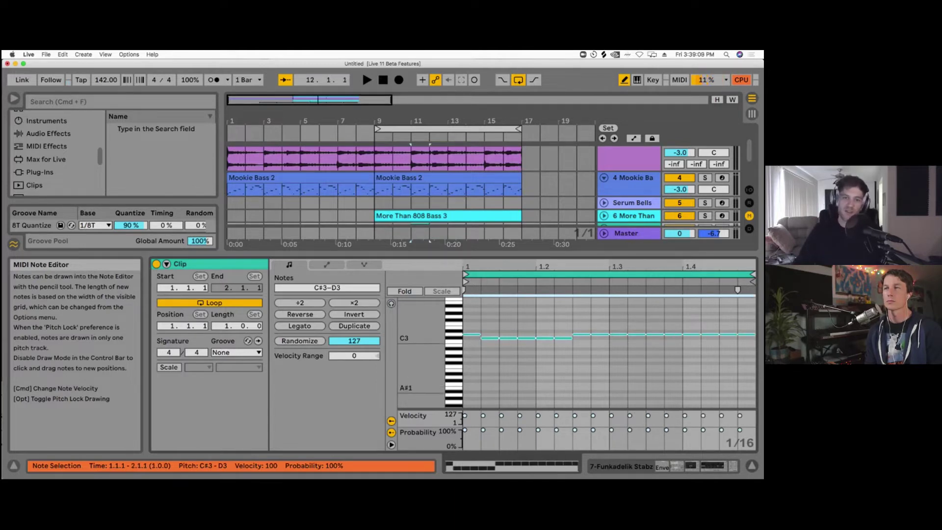
mouse_move(471, 349)
left_mouse_down()
mouse_move(509, 366)
mouse_move(543, 338)
left_mouse_up()
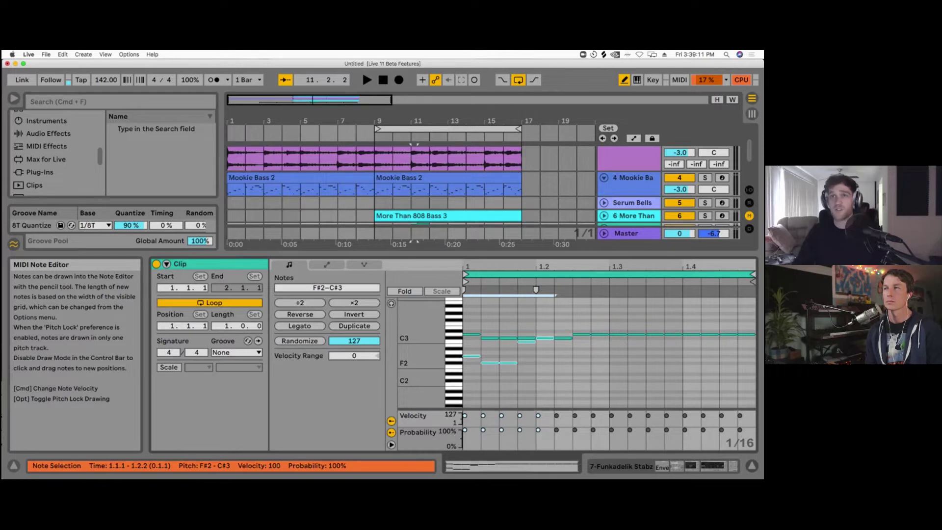
left_click_drag(544, 338, 747, 330)
key("b")
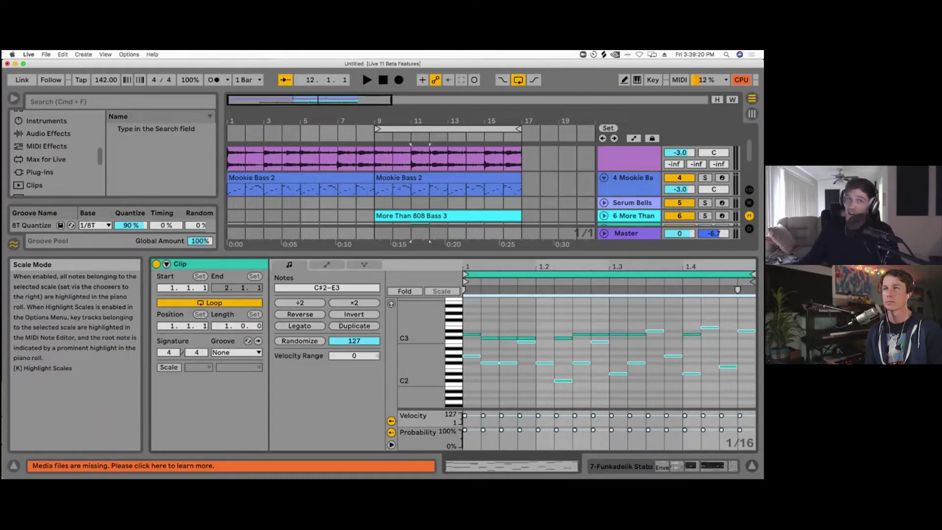
Step: Enable Scale mode for the clip with C Major and look through the available root notes and scale types
left_click(169, 366)
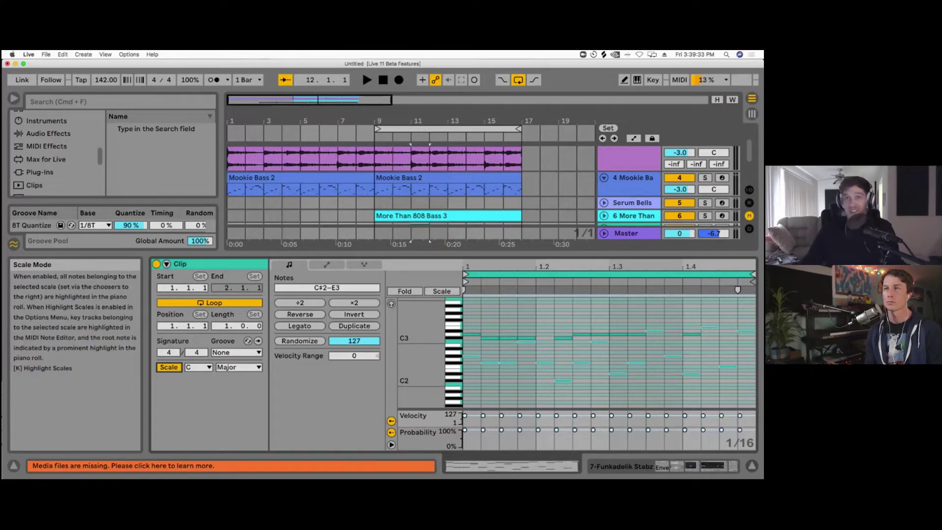
left_click_drag(421, 326, 435, 328)
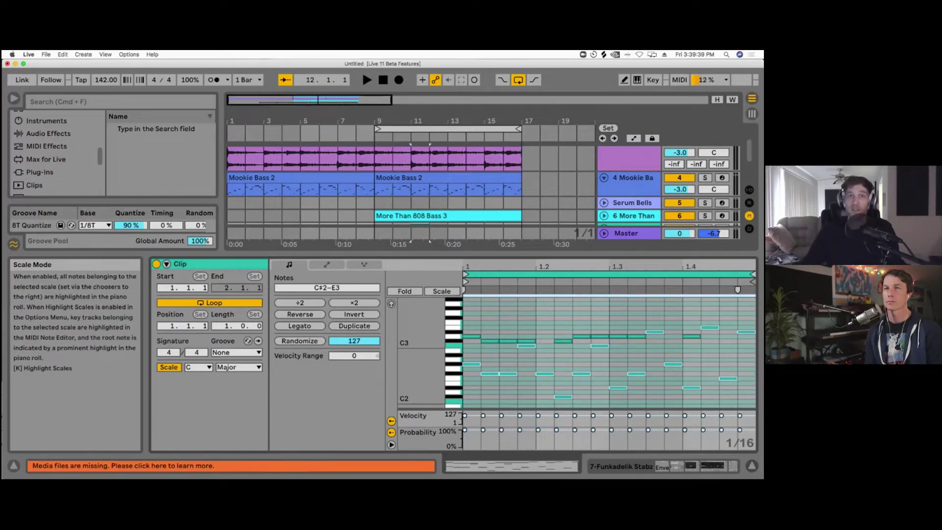
left_click(199, 367)
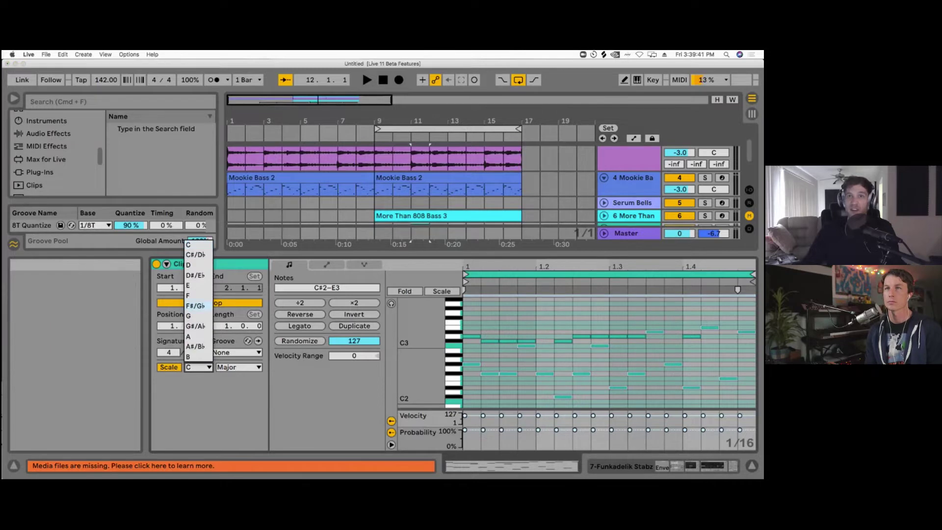
left_click(239, 367)
left_click(239, 367)
left_click(314, 380)
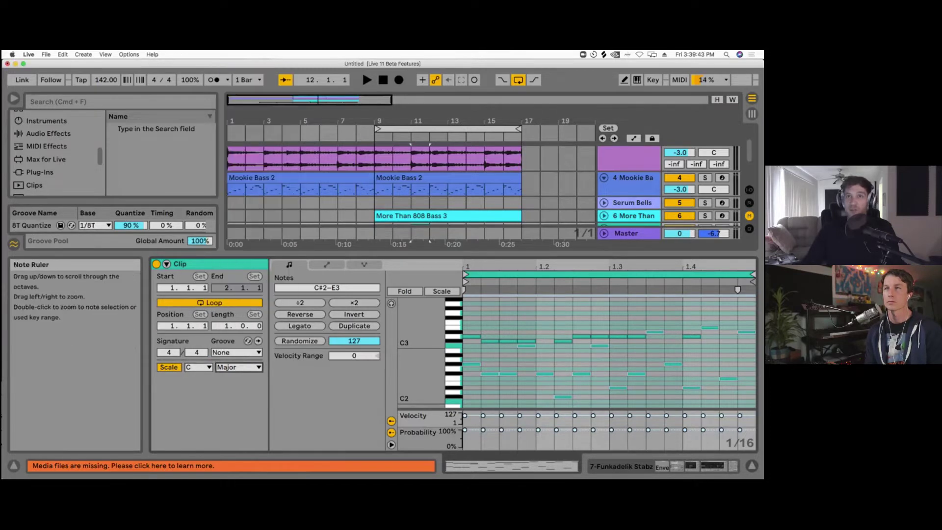
Step: Limit the note editor to the scale's key tracks and select all notes in the clip
left_click(441, 291)
key("super+a")
left_click(484, 266)
scroll(501, 338, "down", 2)
scroll(501, 338, "up", 3)
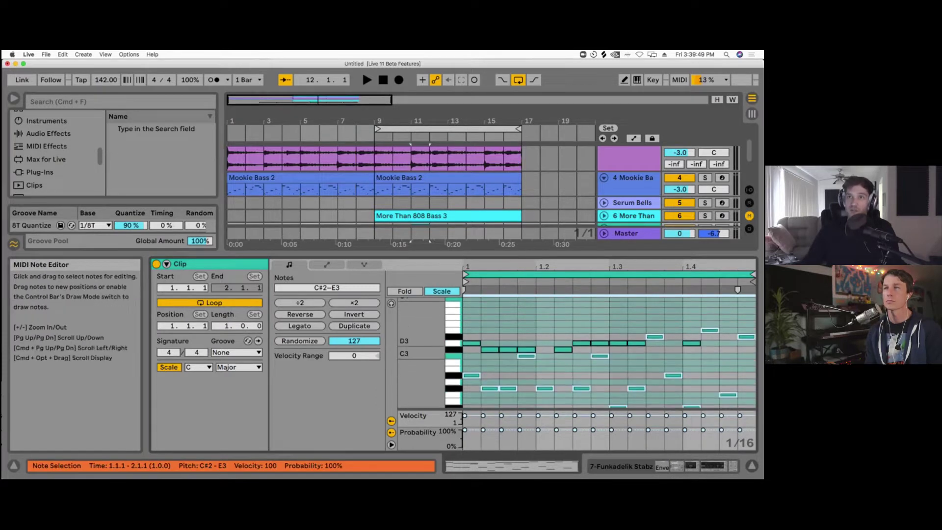
scroll(500, 338, "down", 1)
scroll(577, 355, "down", 2)
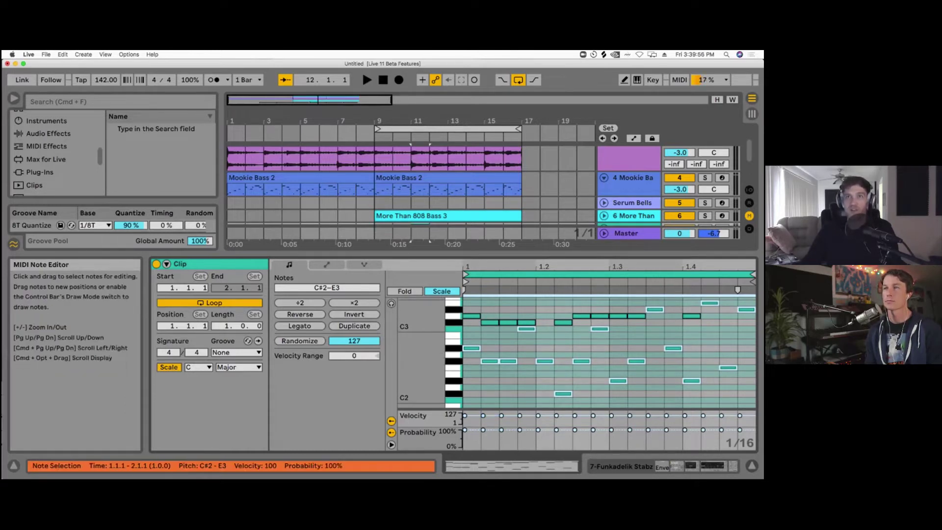
Step: Select all the notes in the Funkadelik clip's note editor and delete them
left_click(573, 342)
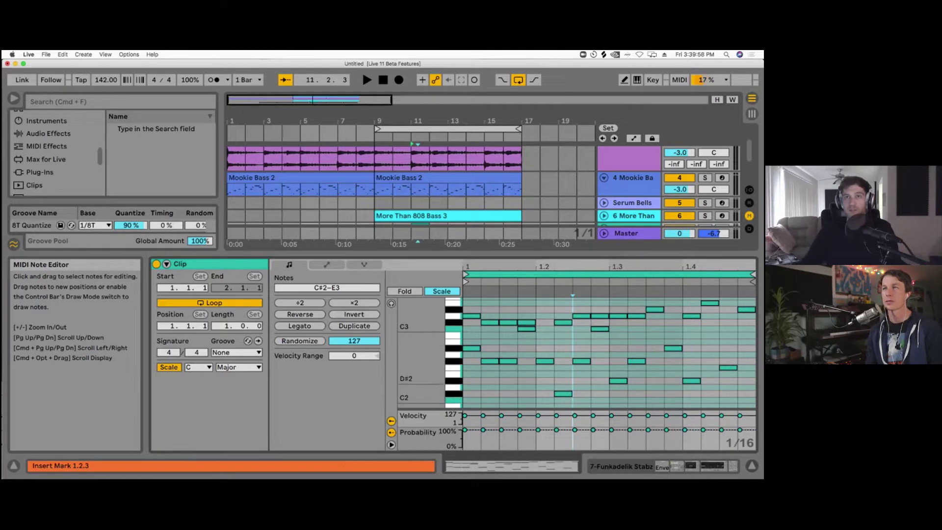
left_click_drag(469, 400, 752, 300)
key("Delete")
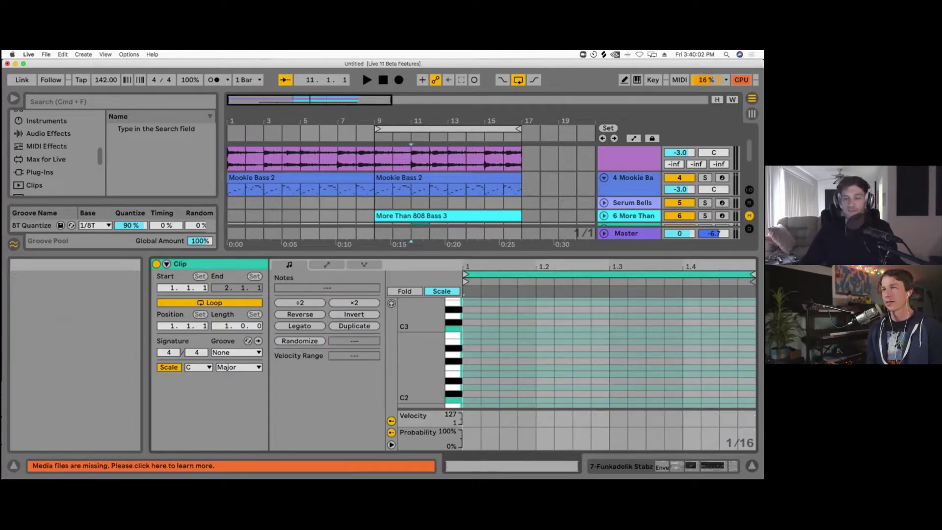
Step: Draw a freehand 1/16-note melody between F2 and D#3 on the C Major key tracks, from beat 1 to beat 1.4, plus an overlapping G2 note
left_click(517, 334)
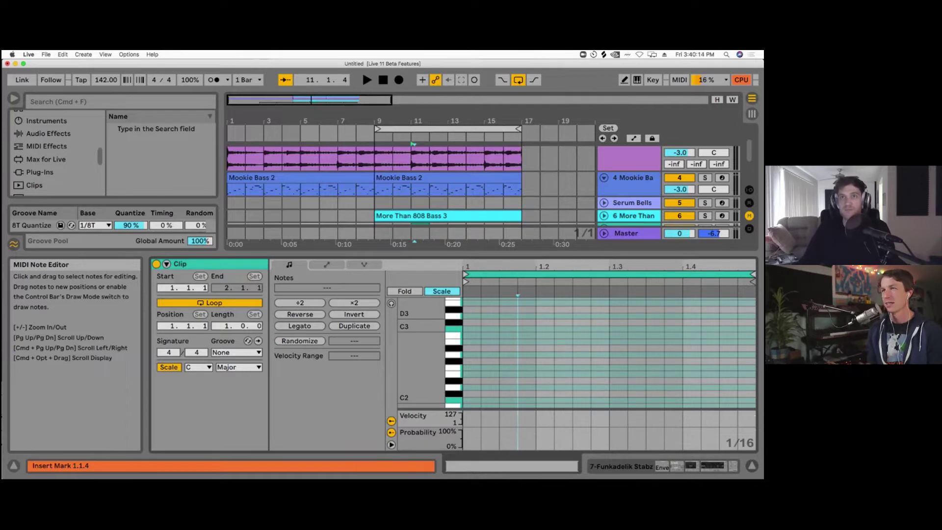
key("b")
mouse_move(471, 329)
left_mouse_down()
mouse_move(526, 354)
mouse_move(600, 335)
mouse_move(691, 335)
left_mouse_up()
mouse_move(531, 354)
left_mouse_down()
mouse_move(701, 354)
mouse_move(563, 354)
left_mouse_up()
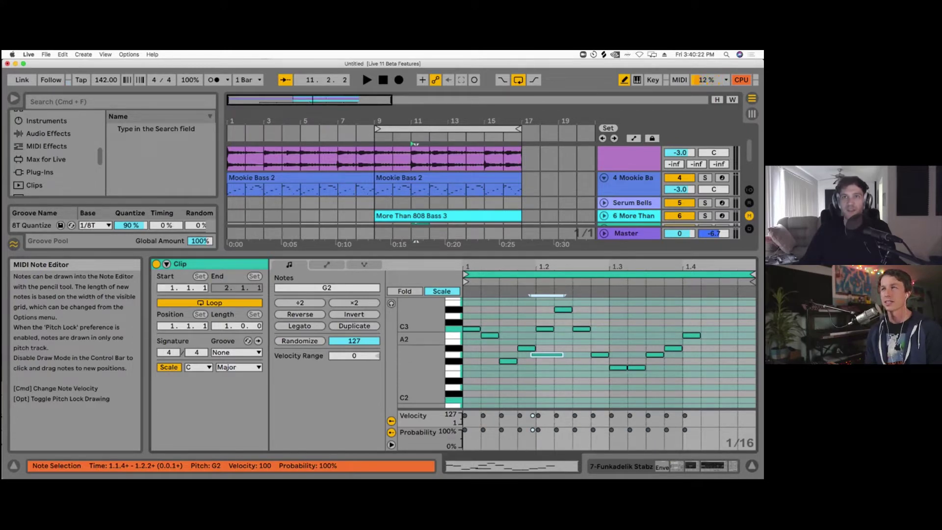
Step: Erase the melody's notes before 1.2.2 and delete all the remaining notes from the clip
mouse_move(471, 328)
left_mouse_down()
mouse_move(508, 361)
mouse_move(526, 348)
mouse_move(543, 354)
left_mouse_up()
left_click(533, 354)
left_click(545, 329)
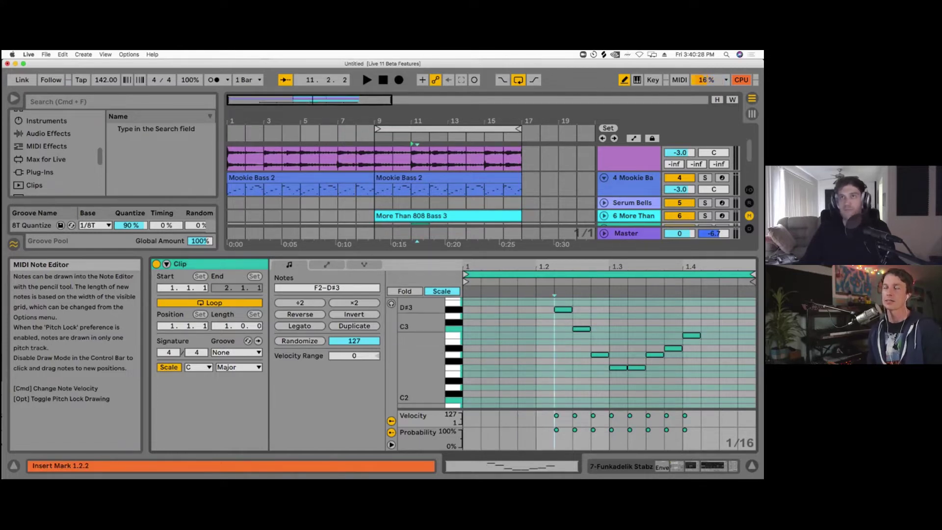
key("b")
key("super+a")
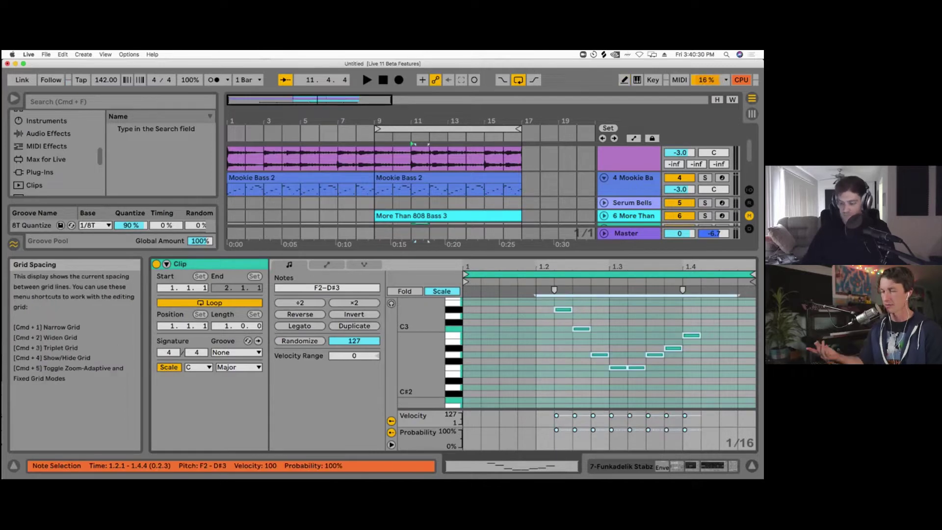
key("Delete")
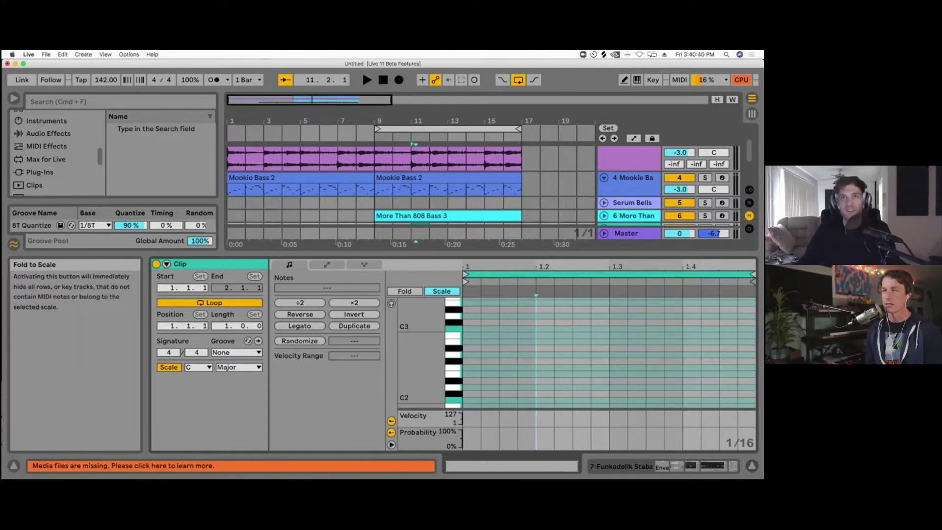
Step: Turn off folding to the scale so all key tracks show, and check the root note and scale type choices
left_click(442, 291)
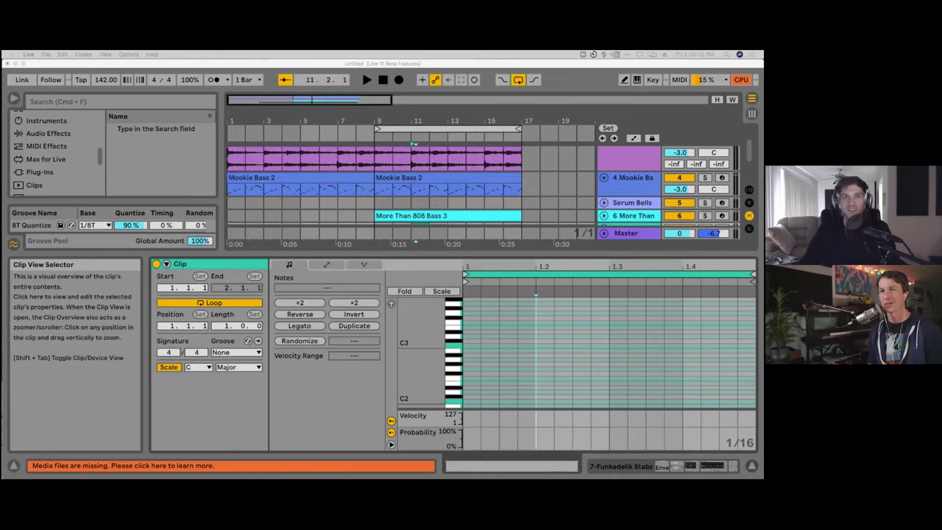
left_click(198, 366)
left_click(198, 367)
left_click(239, 367)
left_click(239, 367)
key("Escape")
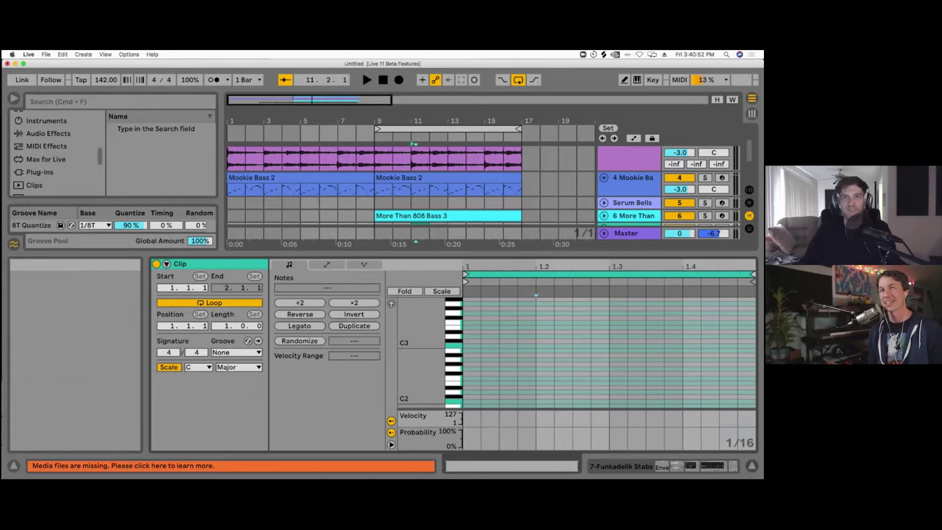
Step: Reduce the clip view's height and look through the full list of scale types, keeping Major
left_click_drag(314, 254, 314, 318)
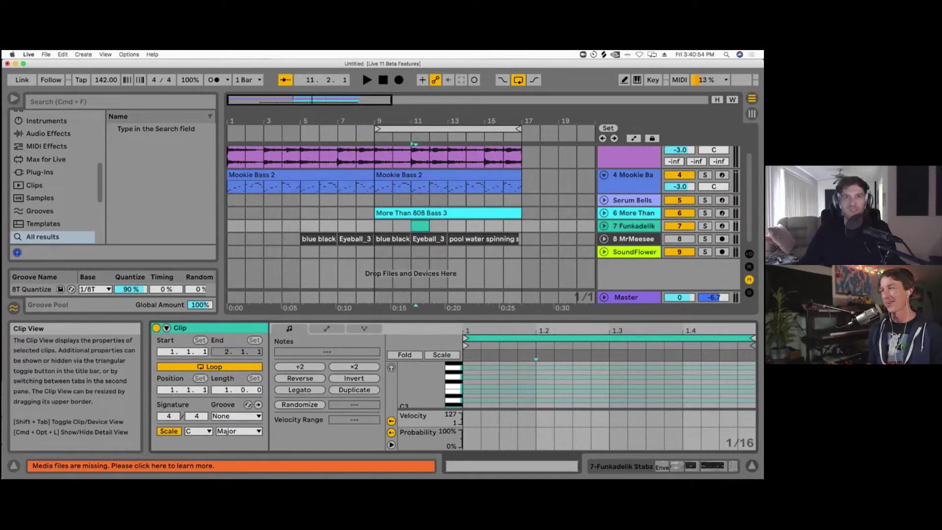
left_click(240, 431)
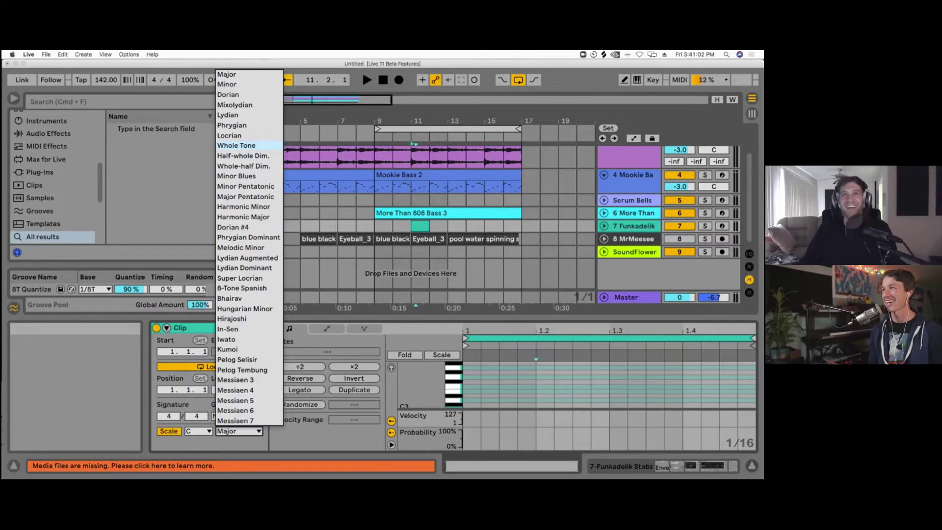
key("Escape")
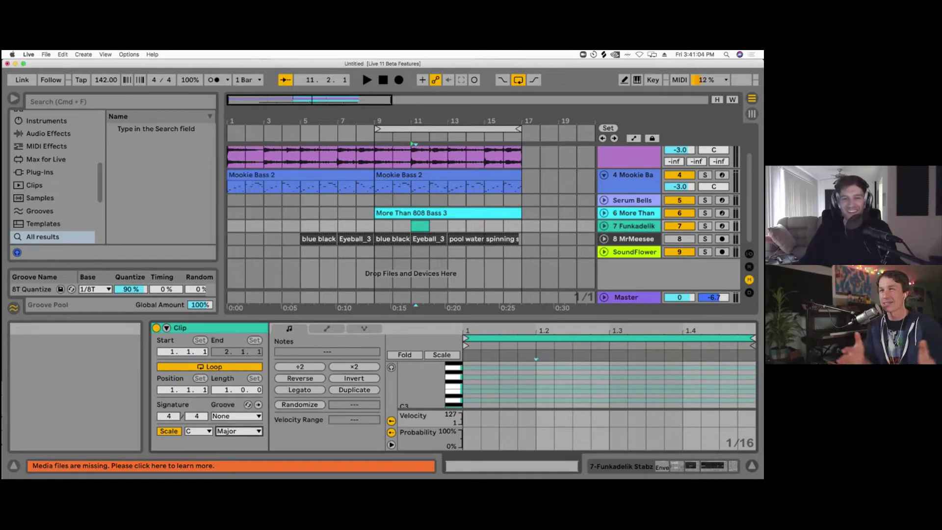
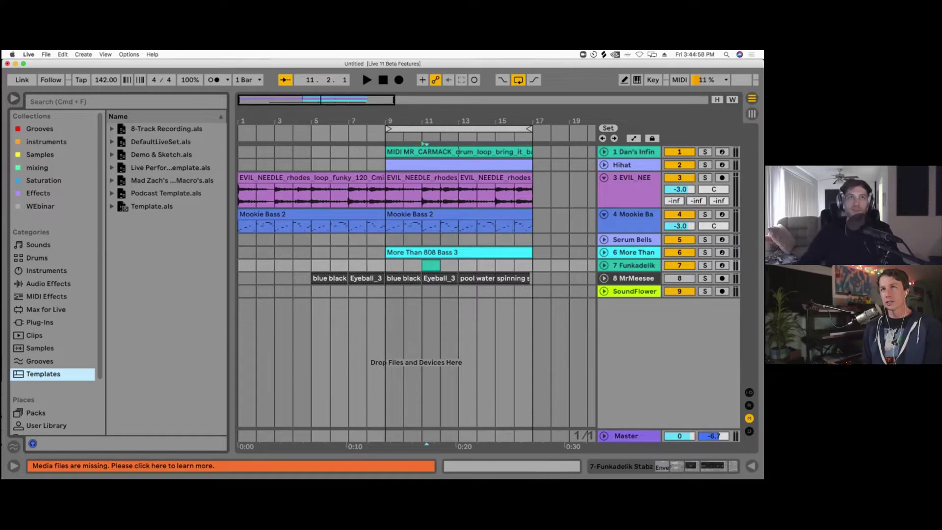
Step: Look at the command for saving the Live Set as a template without running it
left_click(46, 55)
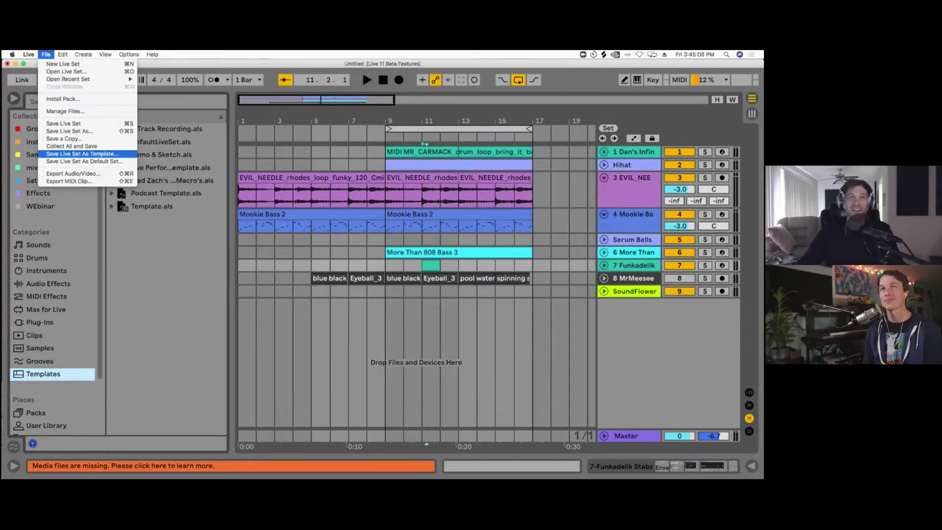
key("Escape")
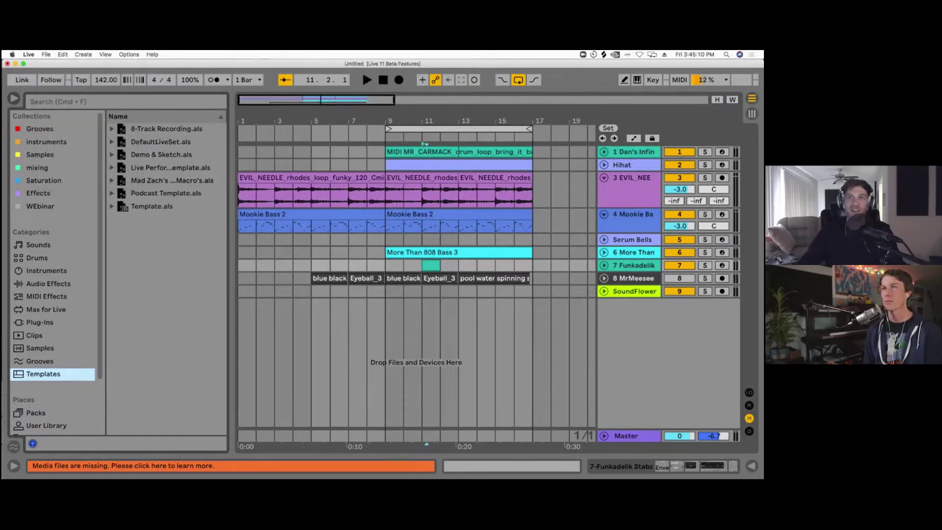
left_click(46, 54)
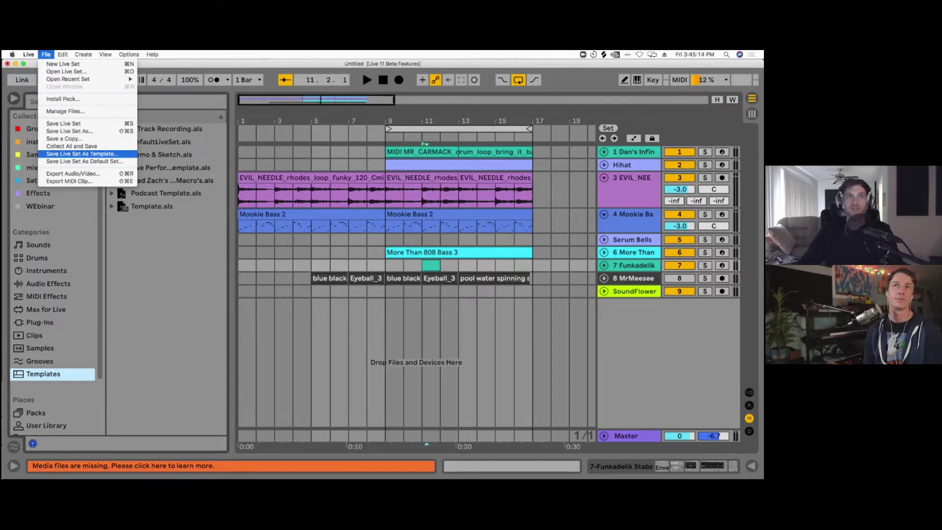
key("Escape")
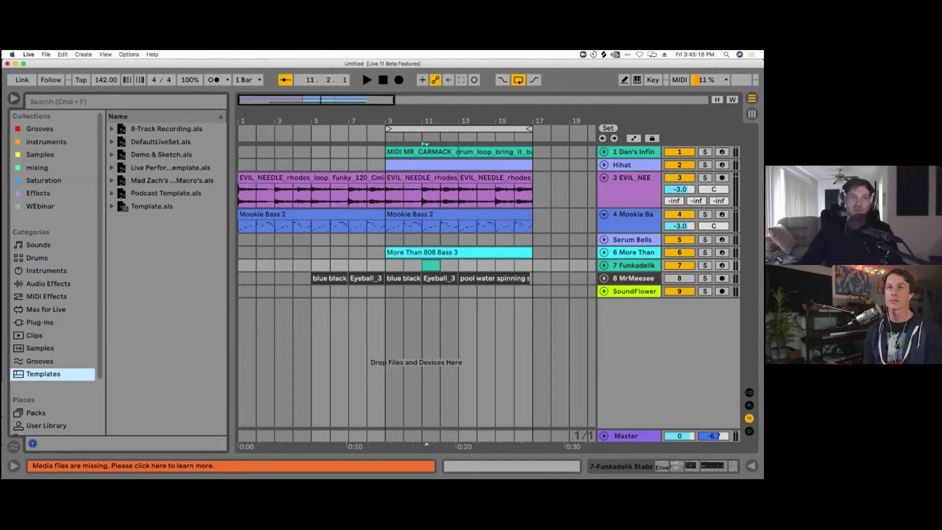
Step: Select Template.als in the template list and widen the browser to fit the longer file names
left_click(152, 207)
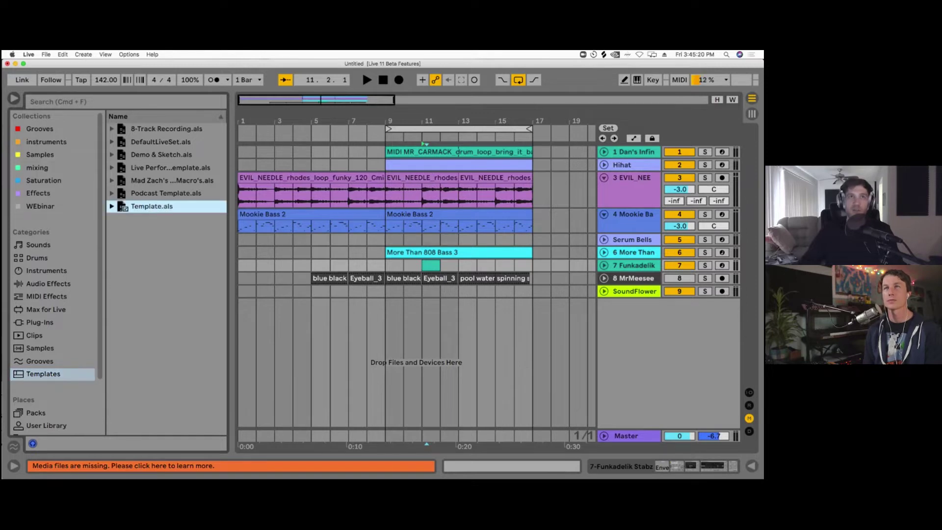
mouse_move(232, 275)
left_mouse_down()
mouse_move(218, 274)
mouse_move(240, 275)
left_mouse_up()
left_click_drag(237, 319, 248, 319)
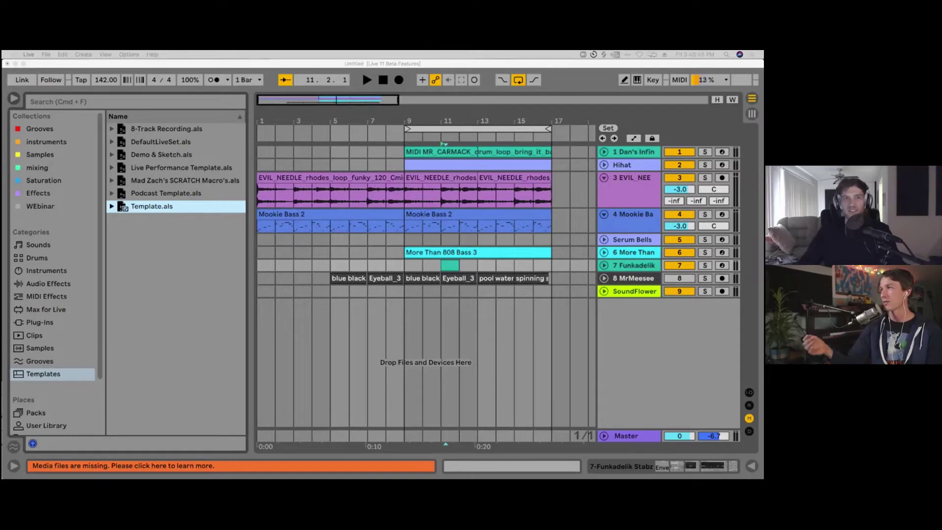
Step: Show the Grooves category in the browser and adjust the browser's width to suit the groove file names
left_click(39, 361)
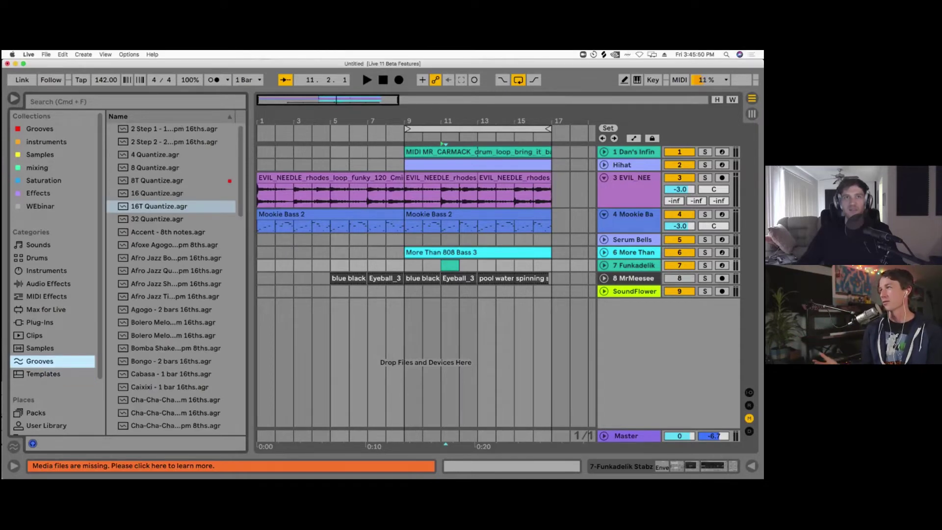
left_click_drag(251, 275, 288, 275)
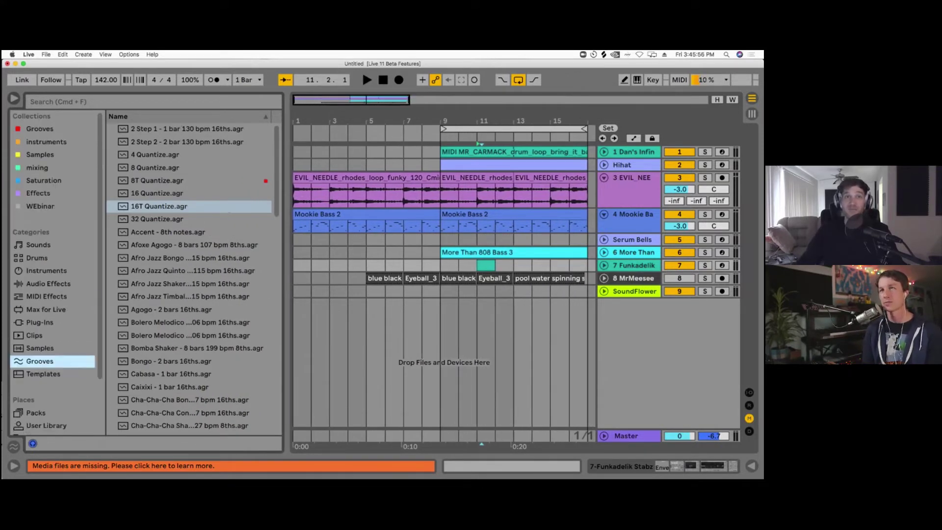
mouse_move(285, 274)
left_mouse_down()
mouse_move(248, 274)
mouse_move(274, 274)
left_mouse_up()
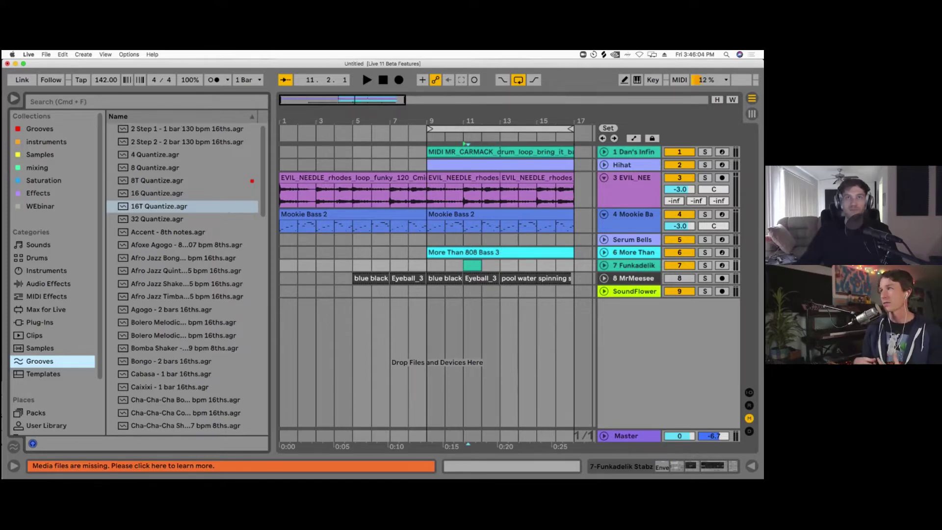
left_click_drag(273, 275, 263, 274)
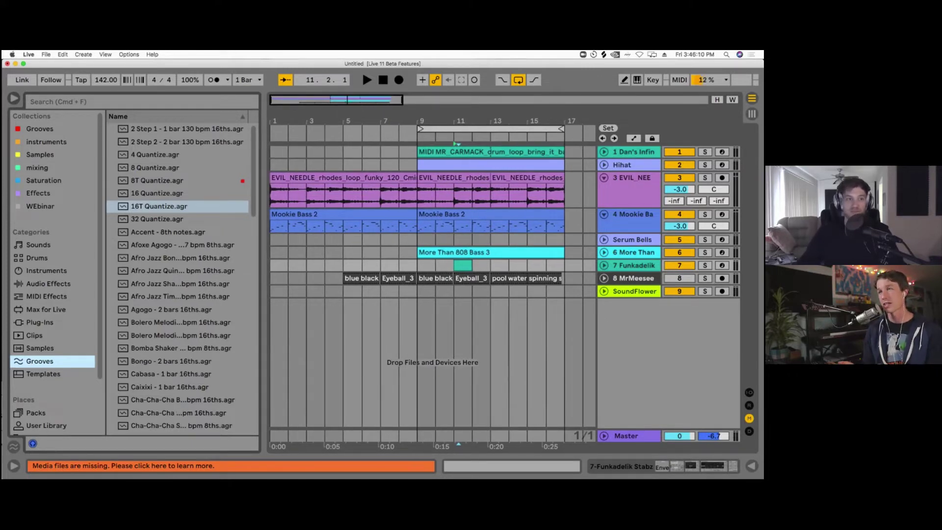
key("XF86Calculator")
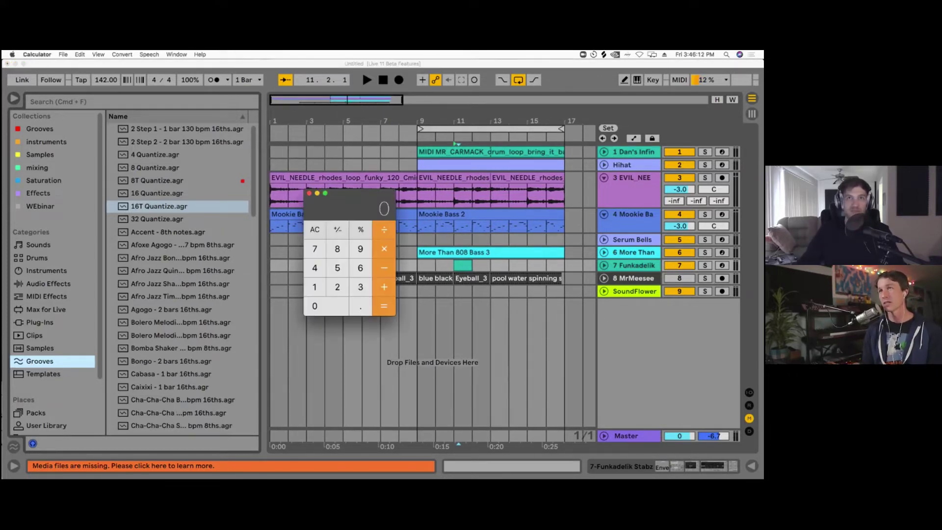
key("super+q")
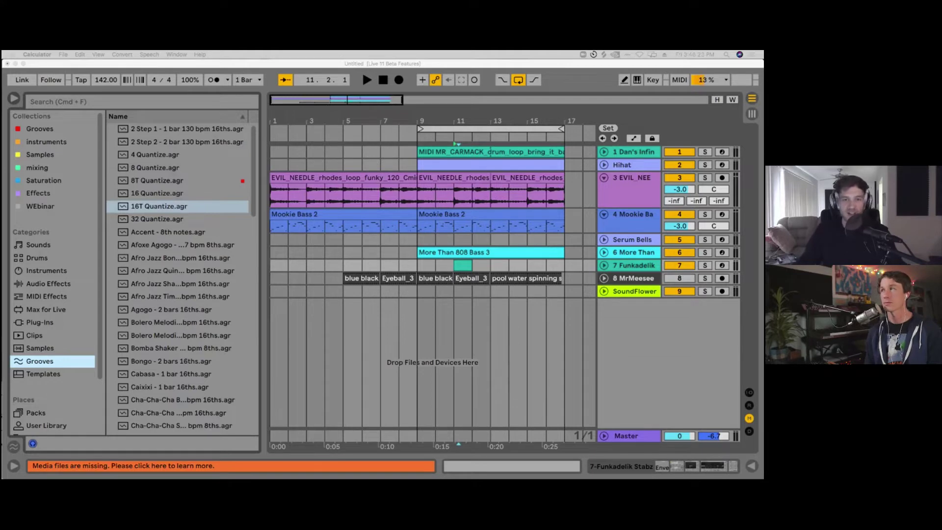
key("super+Tab")
Step: Narrow the browser in stages to give the arrangement more room, moving the insert marker to the start of the Serum Bells track
left_click(361, 292)
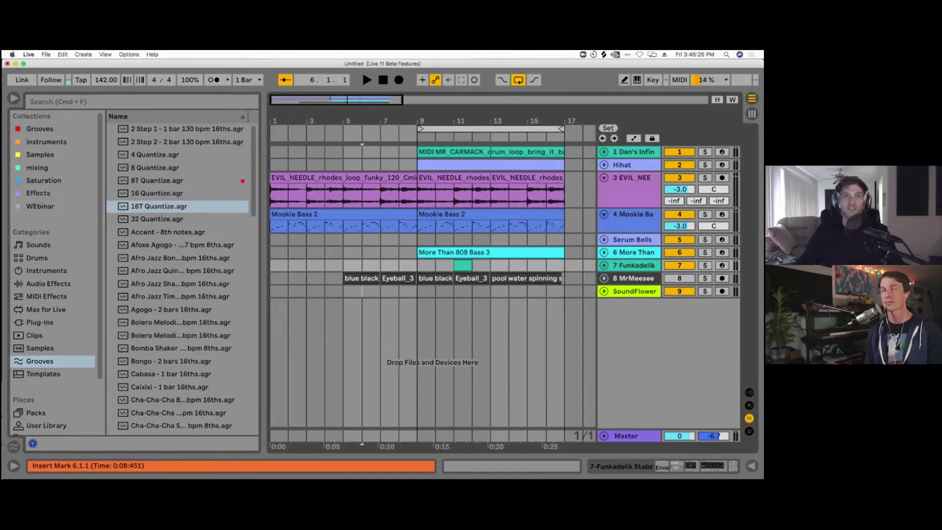
left_click_drag(264, 292, 253, 292)
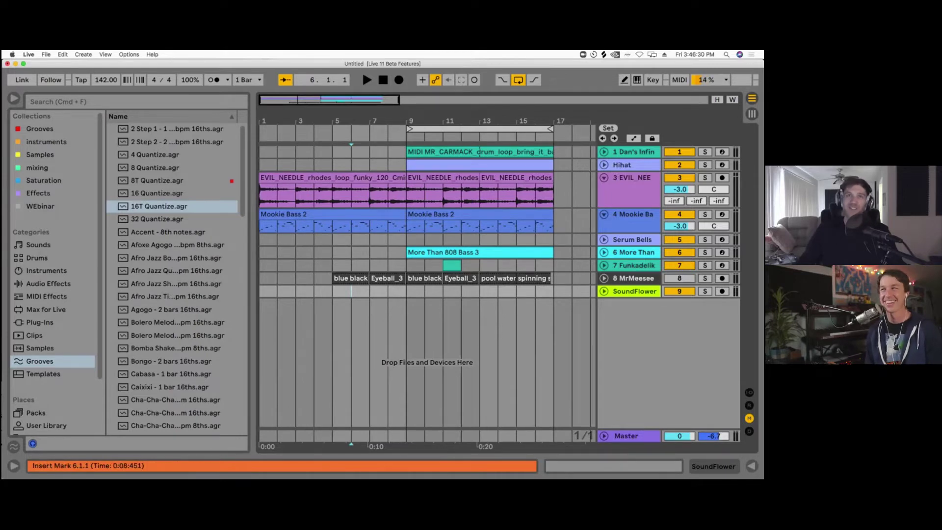
left_click(333, 240)
mouse_move(260, 240)
left_mouse_down()
mouse_move(405, 239)
mouse_move(250, 240)
left_mouse_up()
left_click(260, 240)
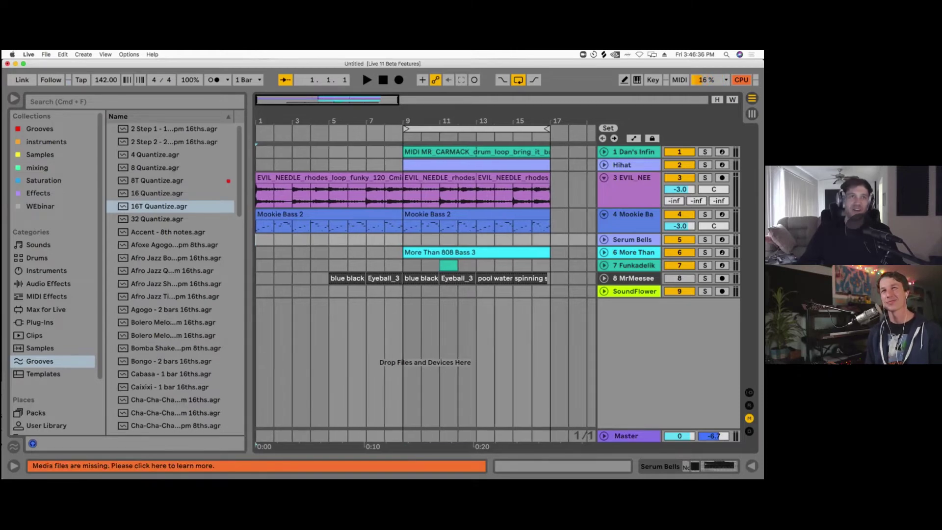
scroll(54, 270, "down", 3)
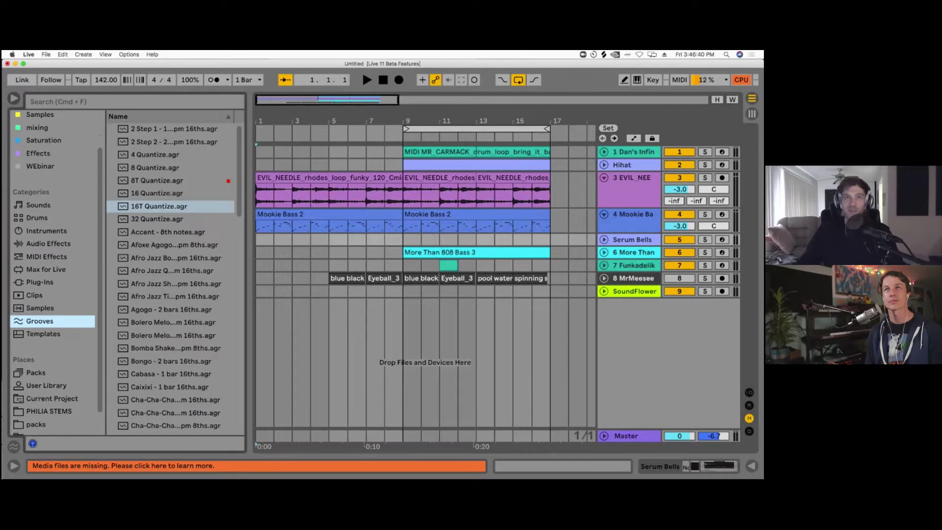
mouse_move(250, 240)
left_mouse_down()
mouse_move(275, 240)
mouse_move(235, 240)
left_mouse_up()
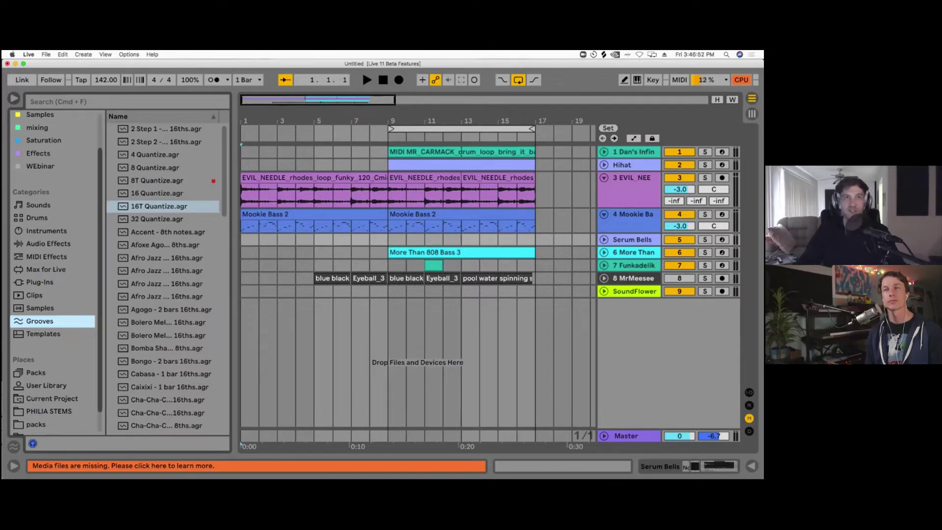
Step: Compare the tagged Grooves collection with the full Grooves category and widen the browser slightly
left_click(159, 206)
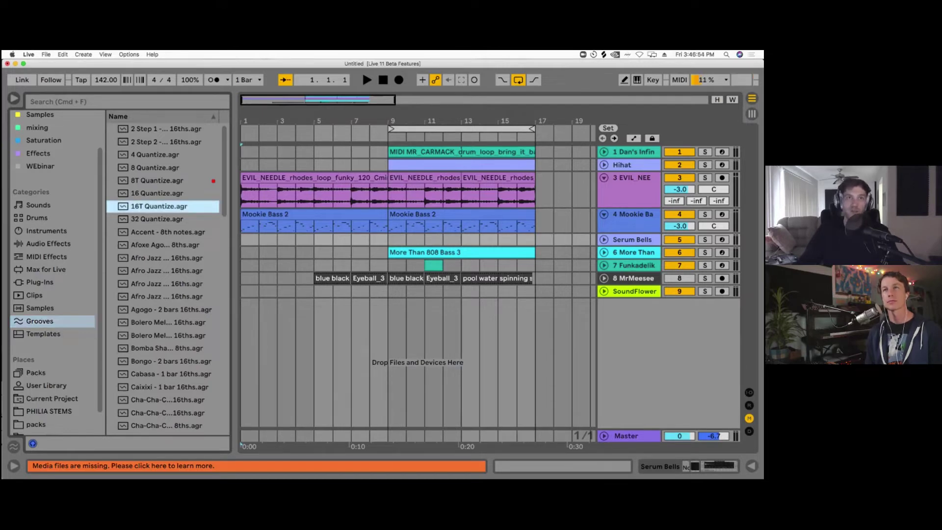
scroll(54, 167, "up", 3)
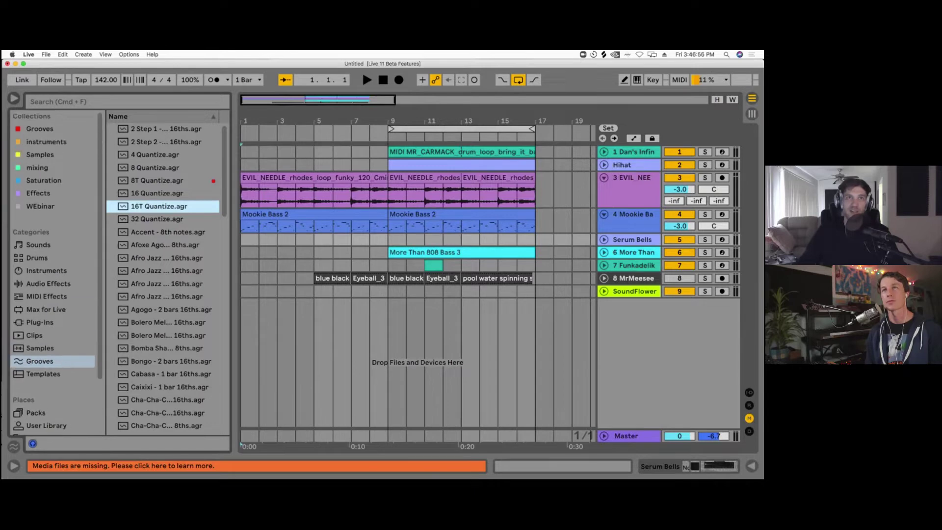
left_click(40, 129)
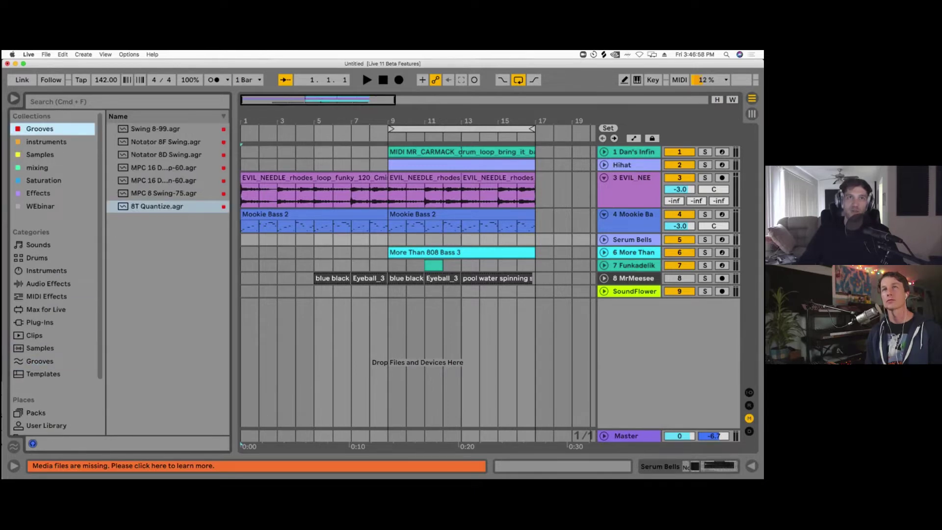
scroll(54, 275, "down", 3)
left_click(40, 299)
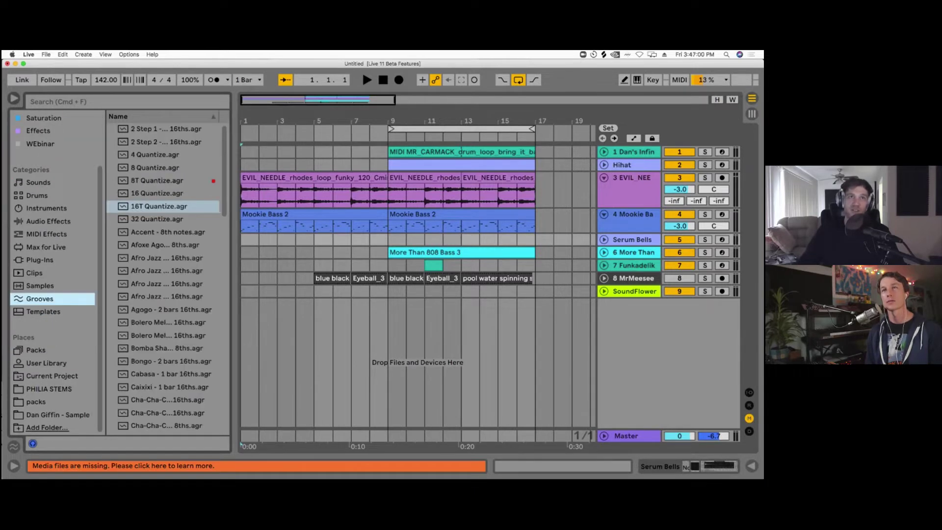
mouse_move(235, 272)
left_mouse_down()
mouse_move(268, 273)
mouse_move(246, 272)
left_mouse_up()
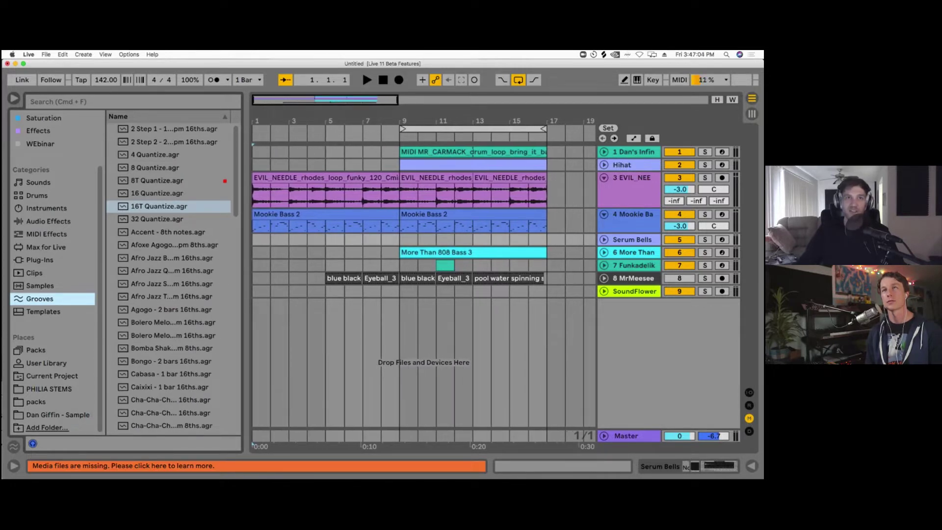
Step: Inspect the 8T Quantize groove in the Groove Pool, narrow the browser slightly and hide the pool again
left_click(14, 446)
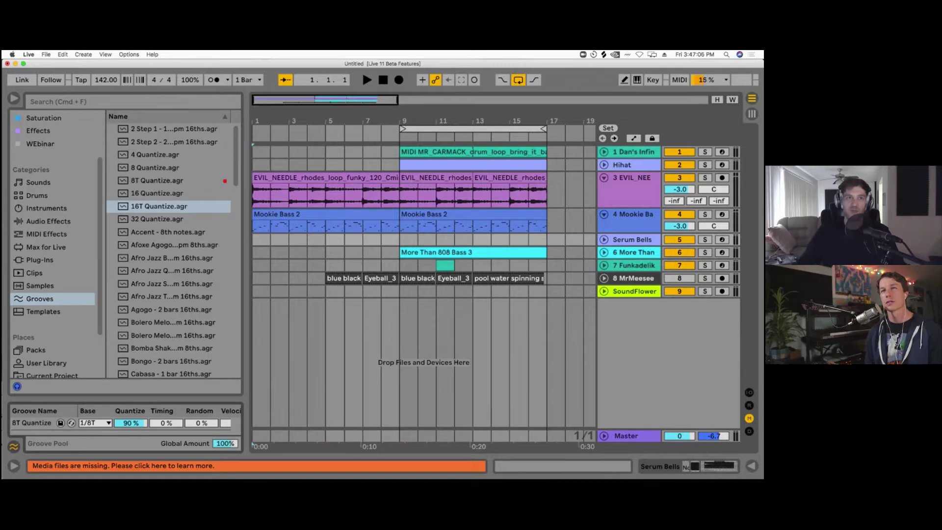
left_click(32, 422)
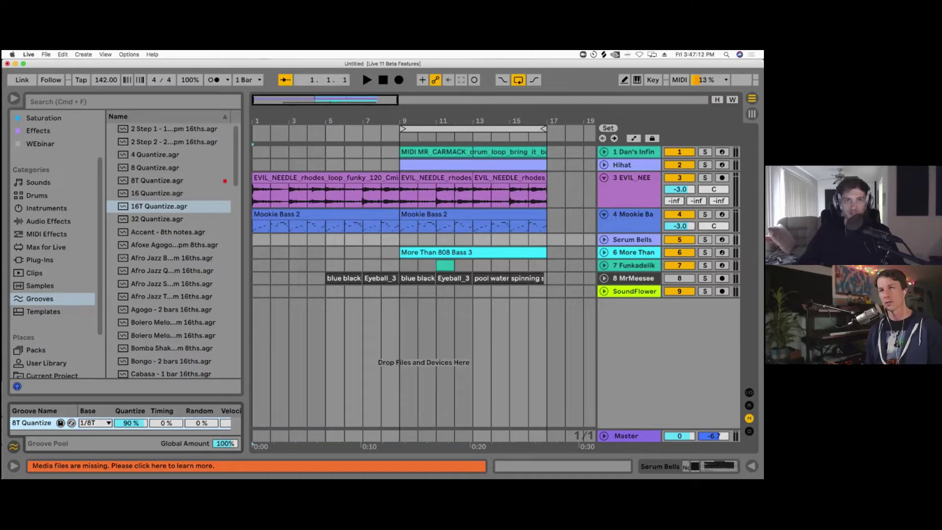
left_click_drag(246, 282, 234, 282)
left_click(40, 299)
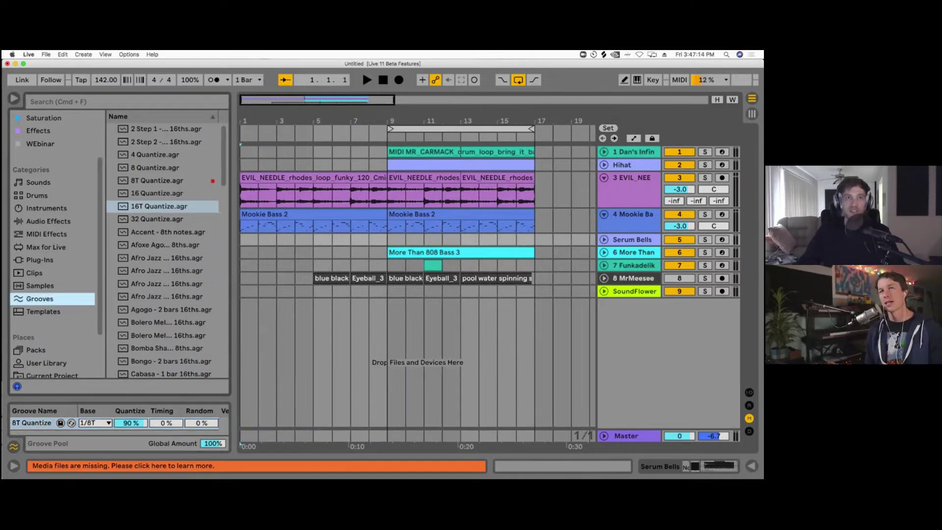
left_click(14, 446)
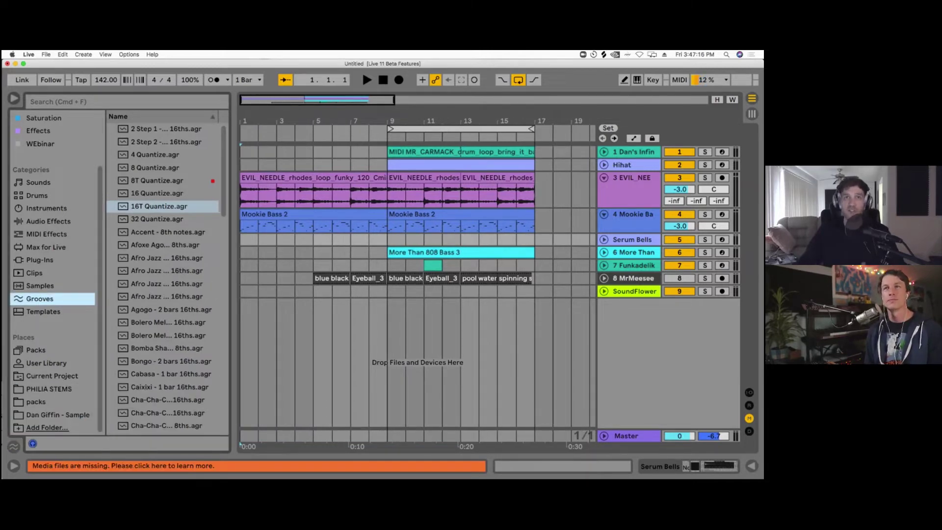
Step: Adjust the browser's width to suit the groove file names and move the insert marker on the Serum Bells track to bar 9
left_click_drag(234, 282, 243, 282)
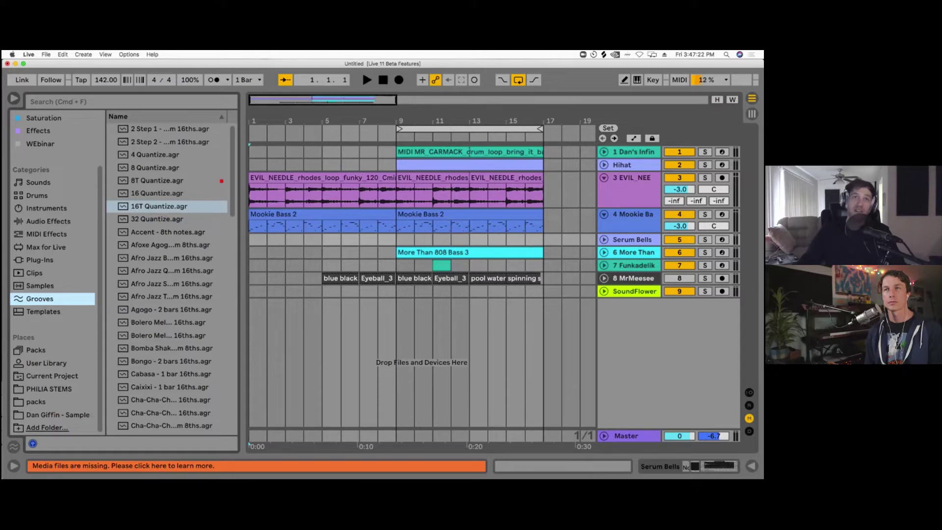
left_click_drag(242, 282, 240, 282)
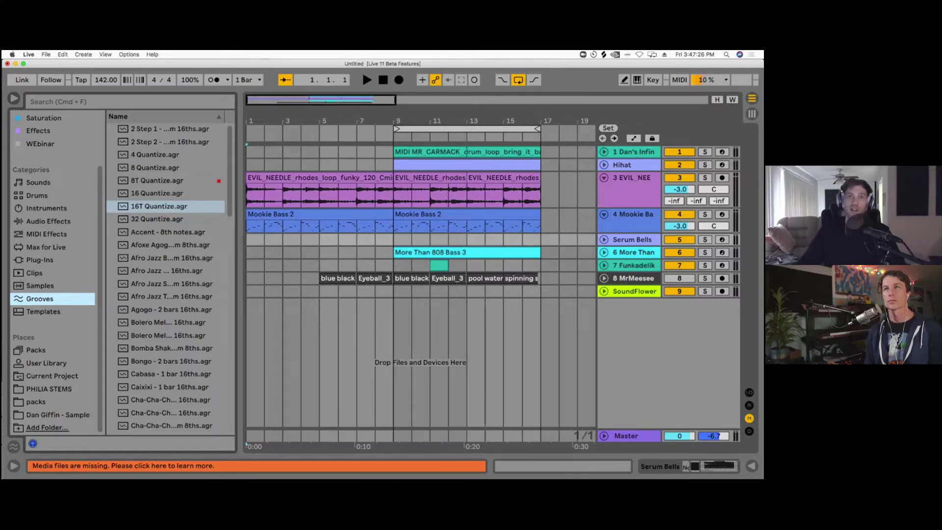
left_click_drag(235, 282, 239, 283)
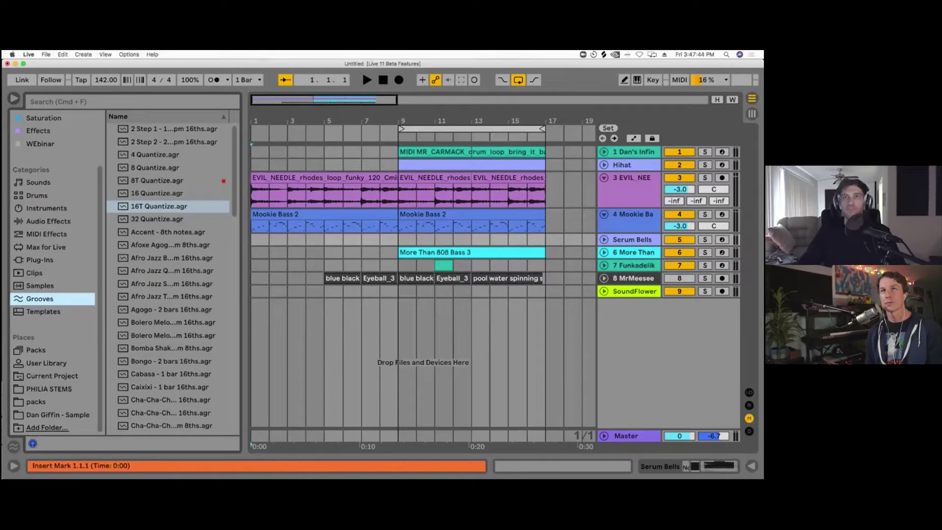
left_click(399, 239)
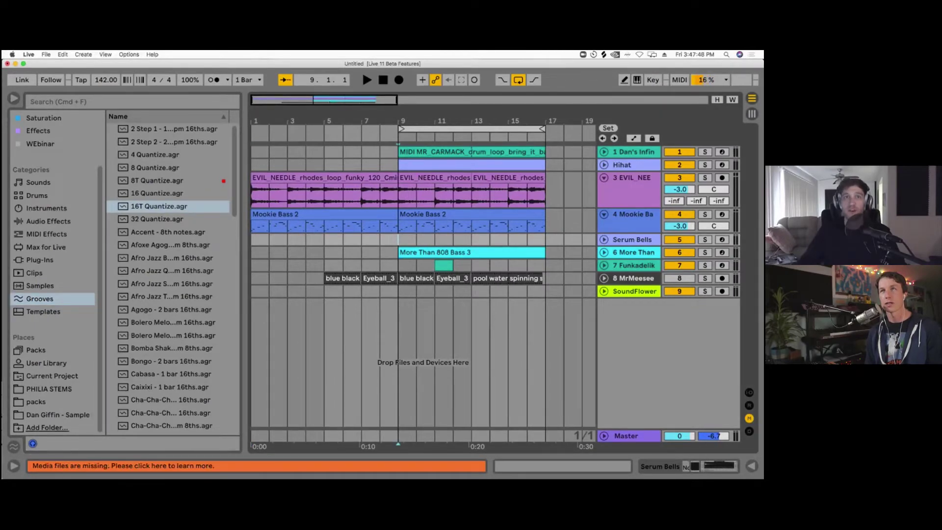
Step: Show the red-tagged Grooves collection and narrow the browser's sidebar slightly
left_click(39, 299)
scroll(39, 299, "up", 3)
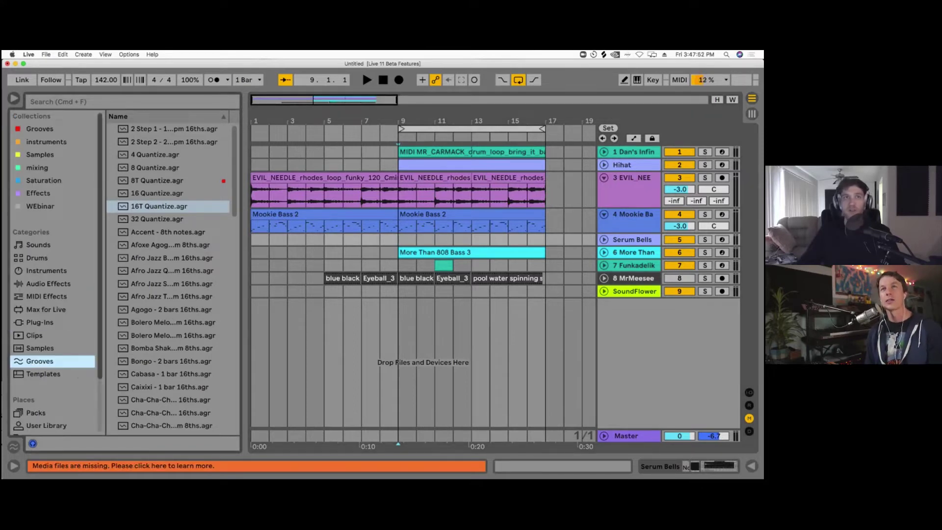
left_click(40, 129)
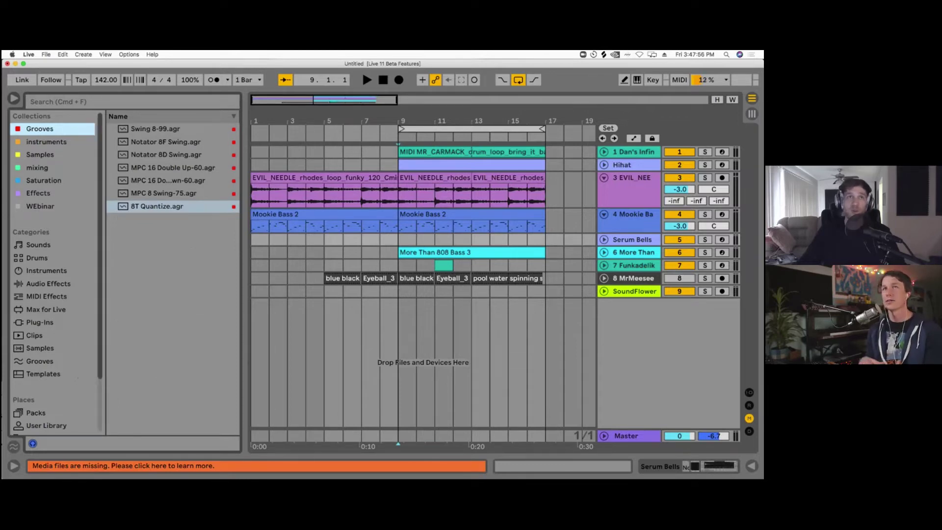
mouse_move(105, 255)
left_mouse_down()
mouse_move(118, 255)
mouse_move(105, 255)
left_mouse_up()
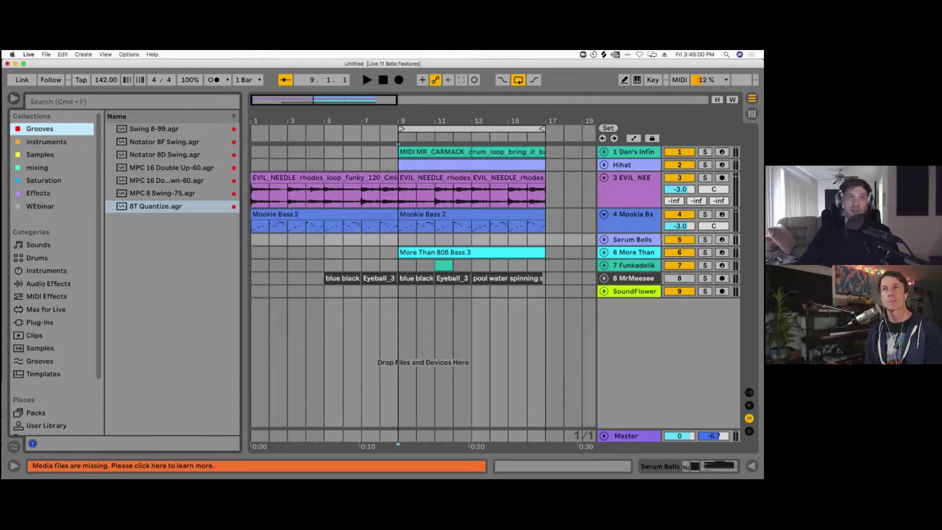
Step: Show the instruments collection, widen the browser to fit the full rack names and select Lofi Drum Rack.adg
left_click(47, 142)
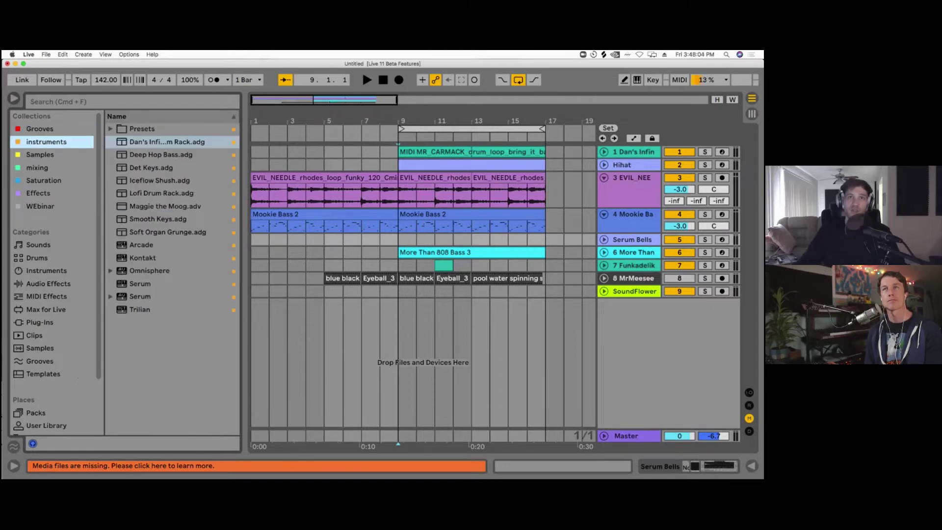
mouse_move(244, 275)
left_mouse_down()
mouse_move(283, 275)
mouse_move(255, 275)
left_mouse_up()
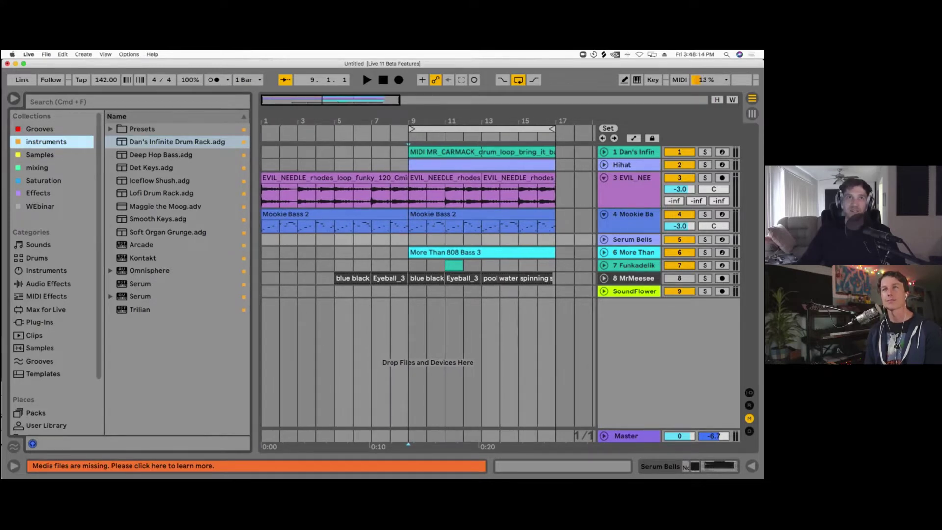
left_click(161, 155)
left_click(162, 193)
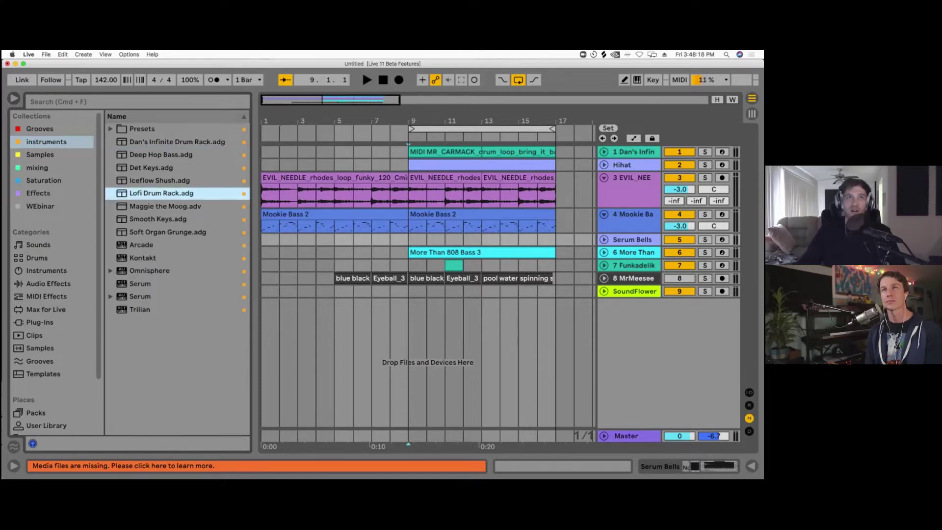
Step: Look through the Samples collection, peeking into the Risers and Sweeps folders
left_click(40, 155)
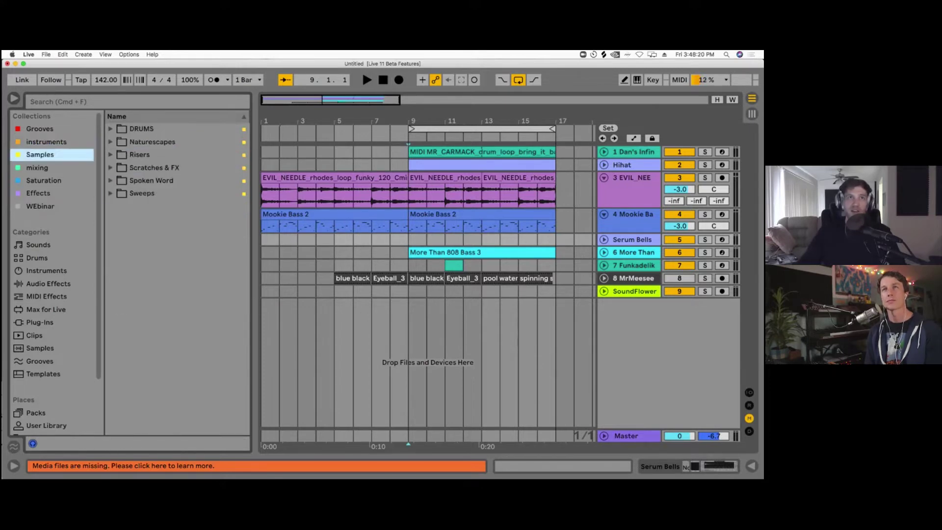
left_click(111, 155)
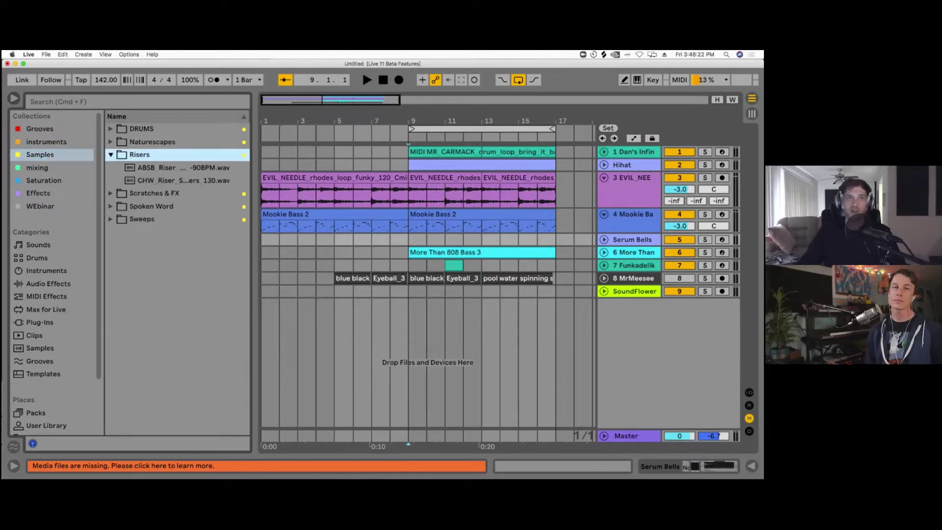
left_click(110, 155)
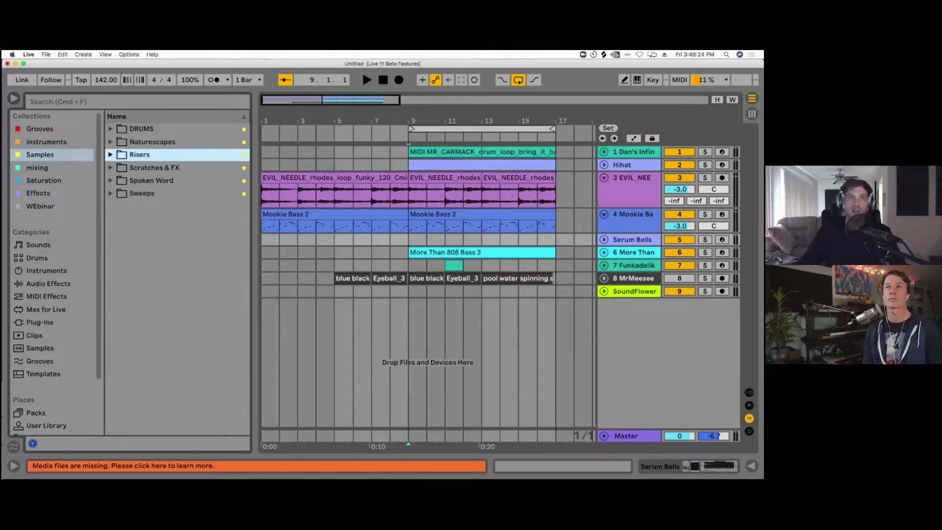
left_click(110, 193)
left_click(110, 193)
Step: Show the mixing collection and widen the browser to fit its long device and plug-in names
left_click(37, 168)
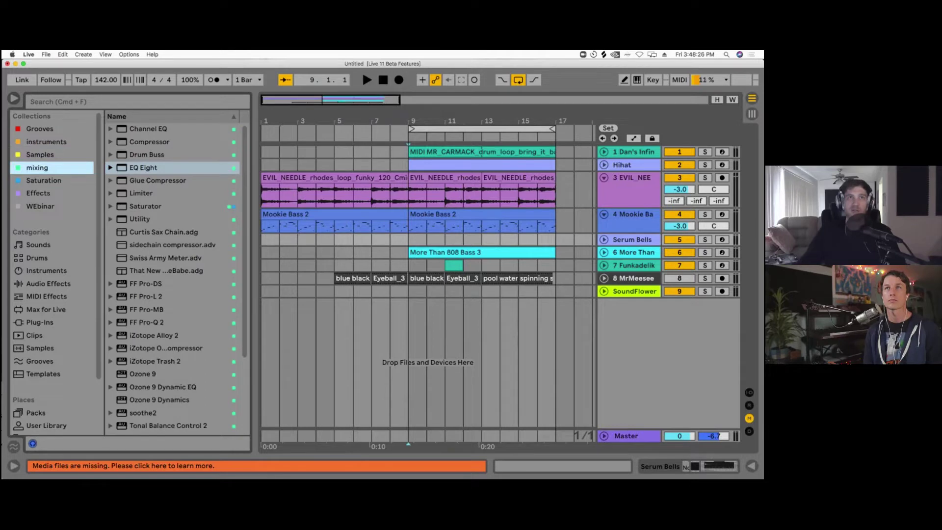
left_click_drag(254, 265, 287, 265)
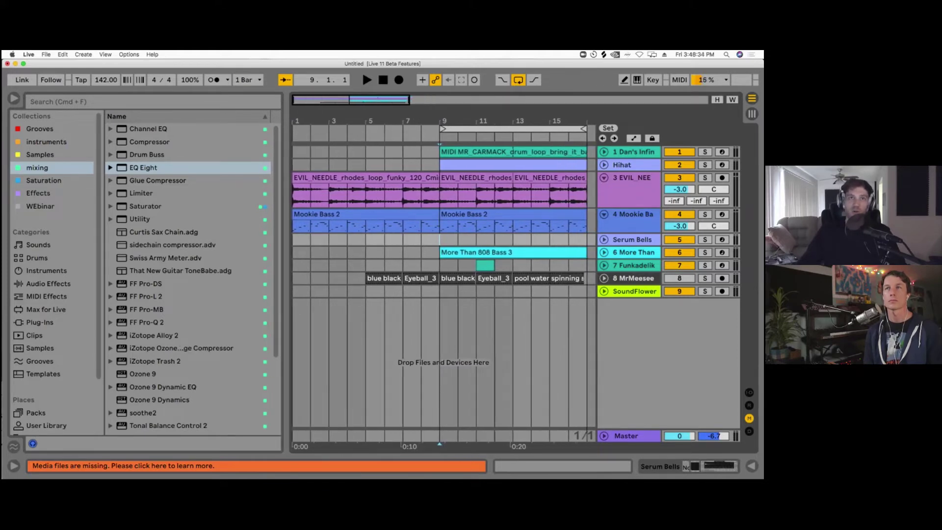
scroll(189, 275, "down", 5)
scroll(189, 274, "up", 5)
Step: Show the Saturation collection and highlight UAD Studer A800, then Saturator
left_click(44, 181)
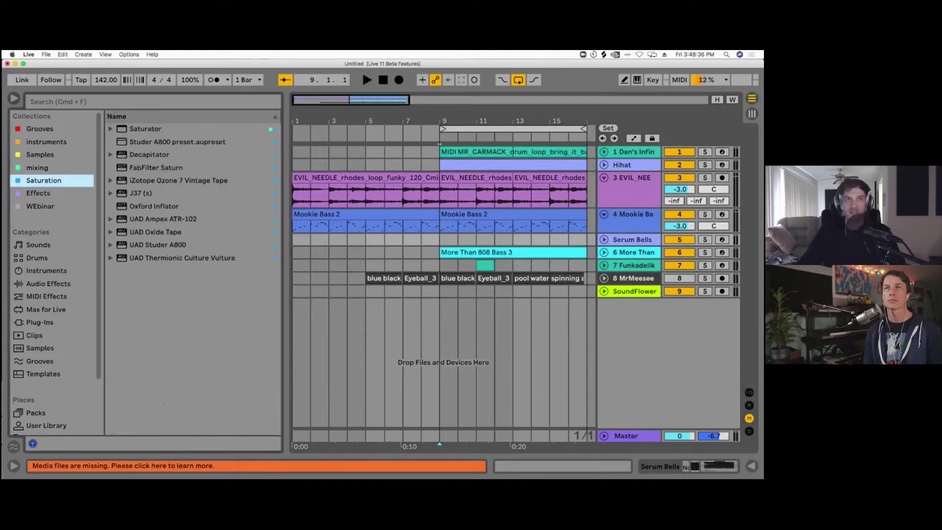
left_click(158, 245)
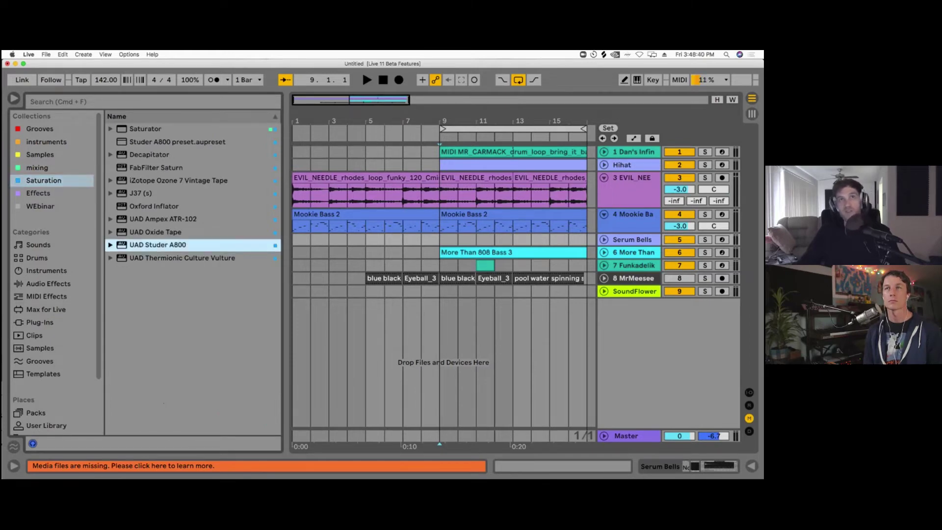
left_click(145, 129)
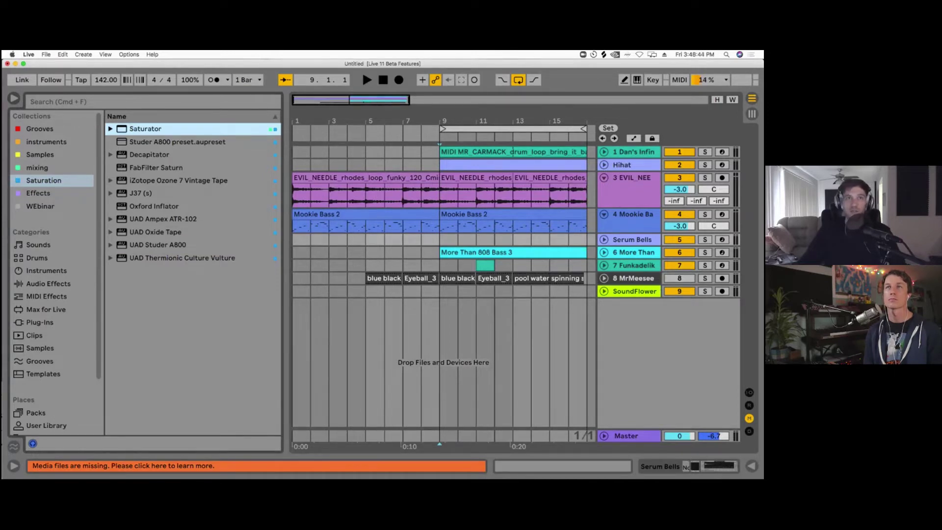
Step: Look through the full list of devices in the Effects collection
left_click(38, 193)
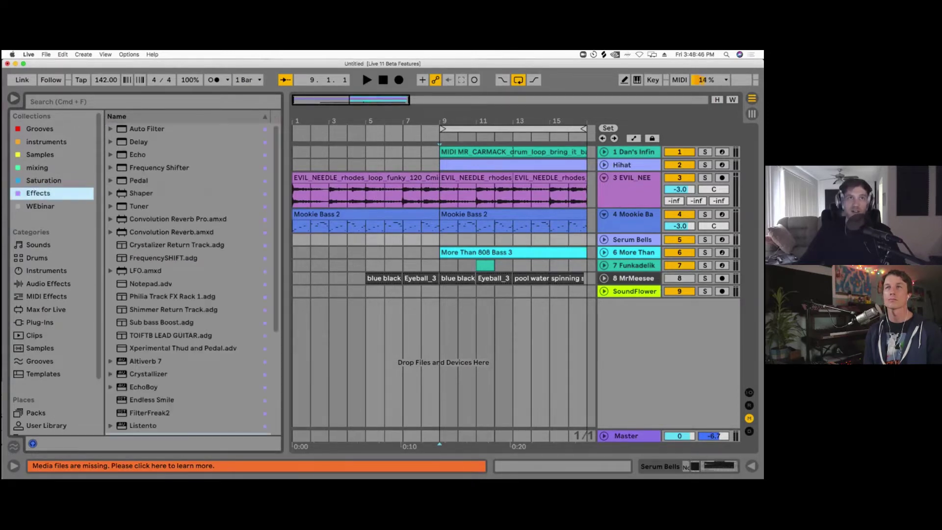
scroll(186, 274, "down", 5)
scroll(187, 275, "up", 5)
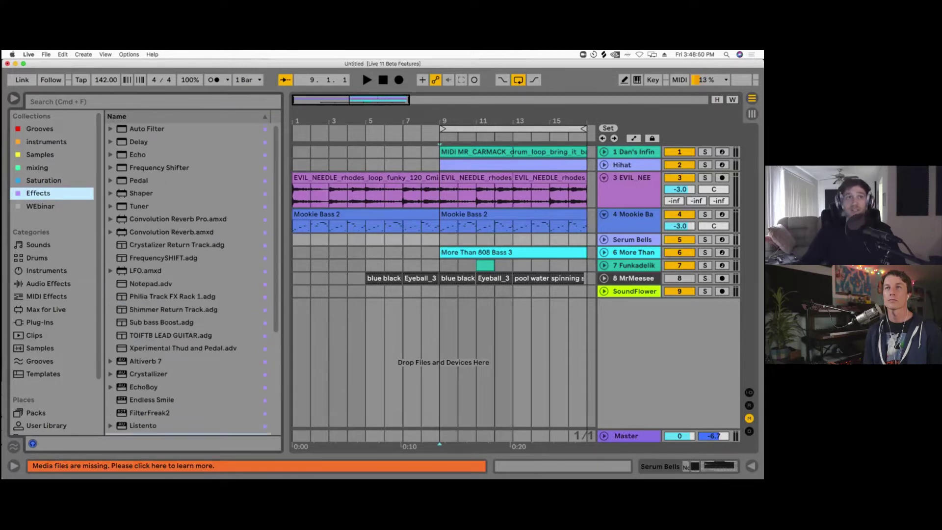
Step: Go down the browser sidebar from the Effects collection to the Audio Effects category
key("Down")
key("Down")
key("Down")
key("Down")
key("Down")
key("Down")
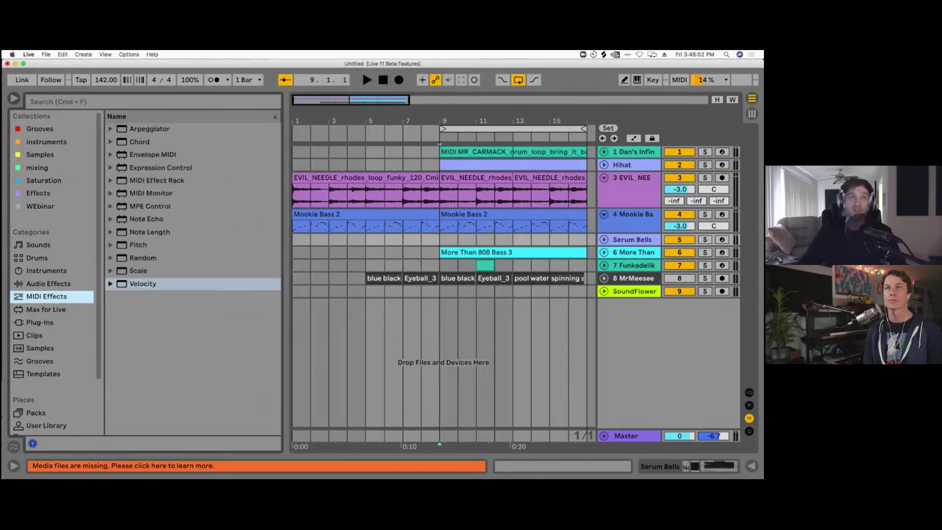
key("Up")
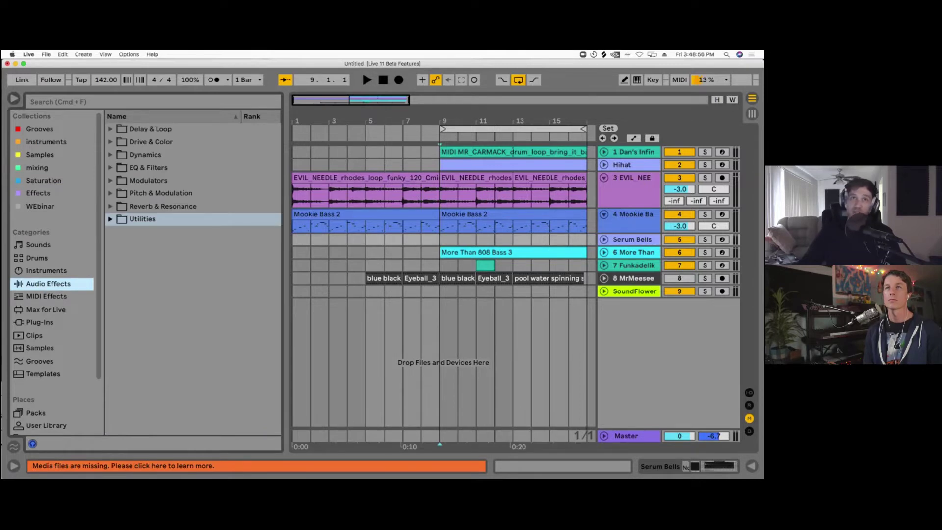
Step: Narrow the browser to suit the Audio Effects folder list and peek into the Utilities folder
left_click_drag(286, 272, 254, 272)
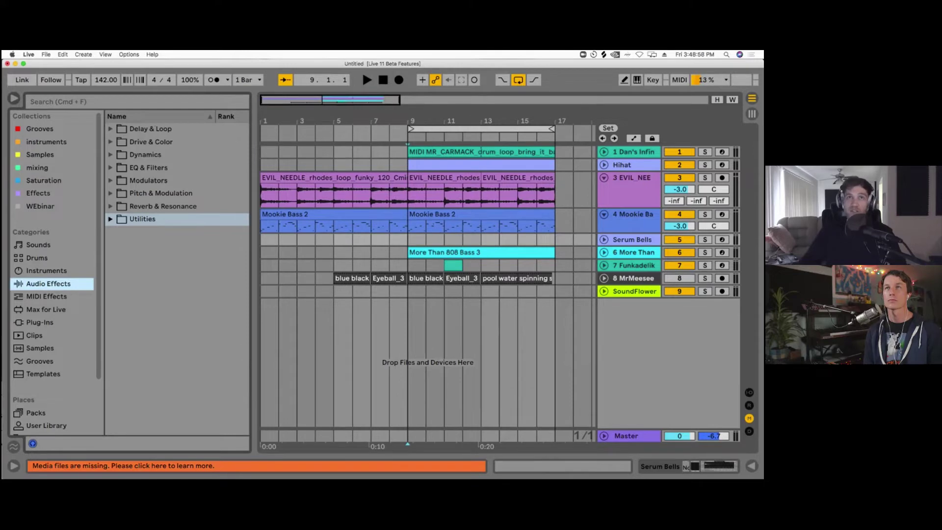
left_click_drag(255, 272, 261, 272)
left_click(151, 129)
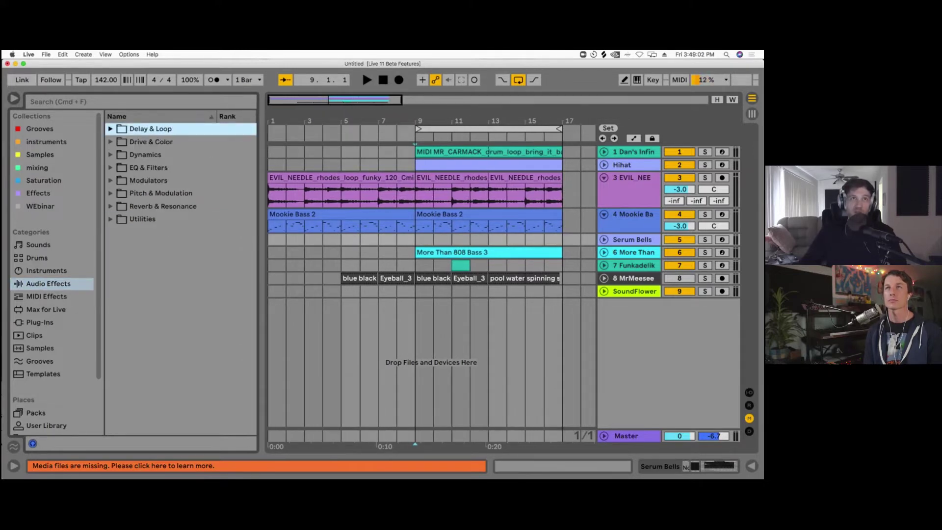
left_click(111, 220)
left_click(111, 219)
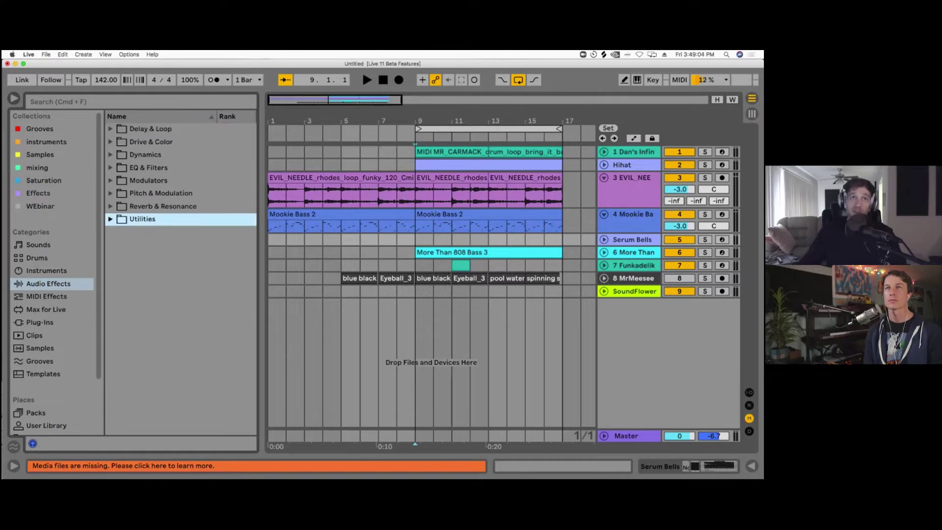
Step: Expand and collapse the Modulators and EQ & Filters folders to view the devices inside
key("Up")
key("Up")
key("Up")
key("Right")
key("Left")
key("Up")
key("Right")
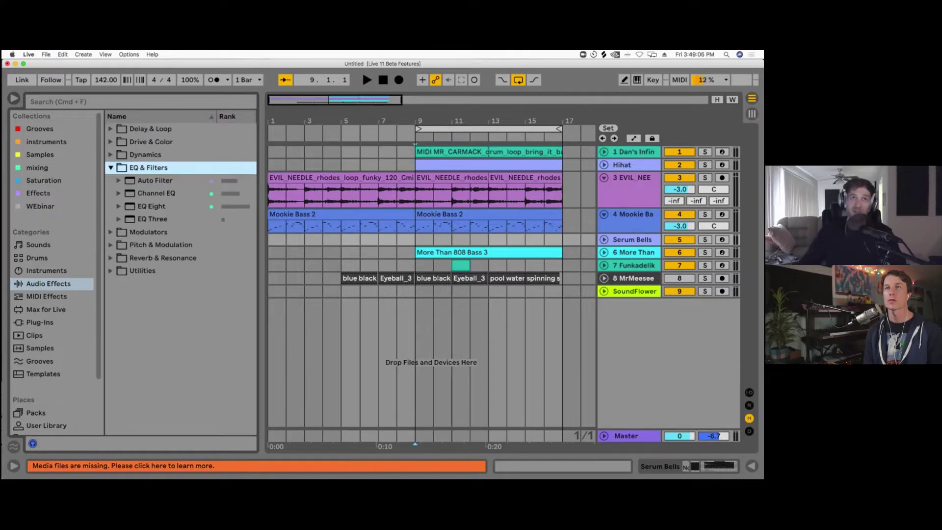
key("Left")
Step: Jump between the first and last Audio Effects folders, select Reverb & Resonance and narrow the browser slightly
key("Up")
key("Up")
key("Up")
key("Down")
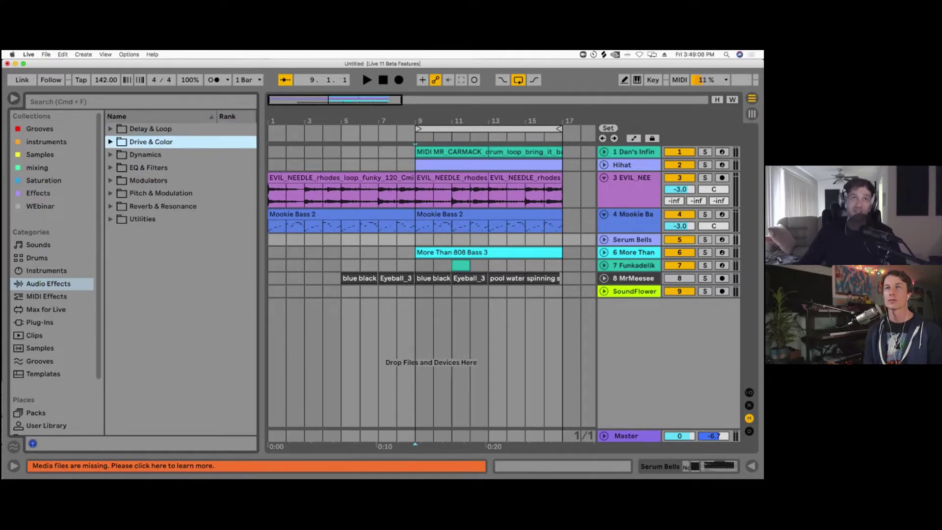
key("End")
key("Home")
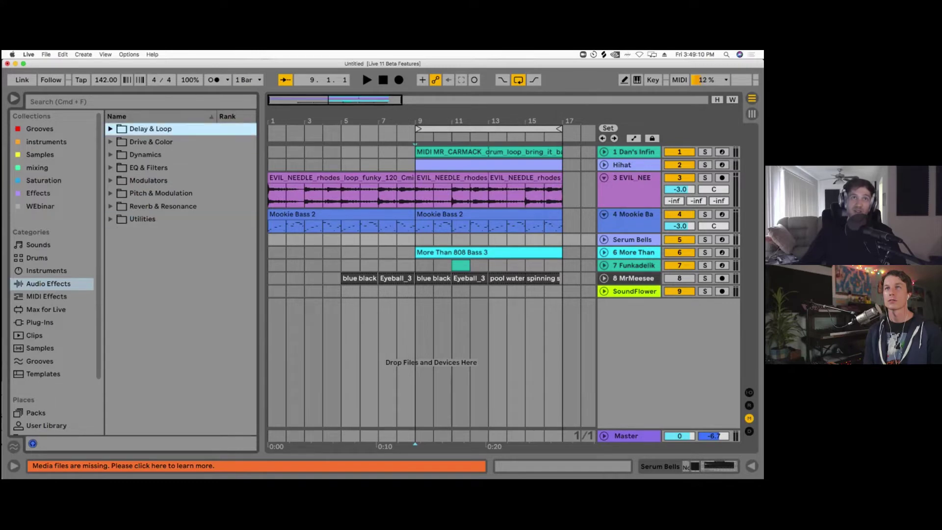
key("End")
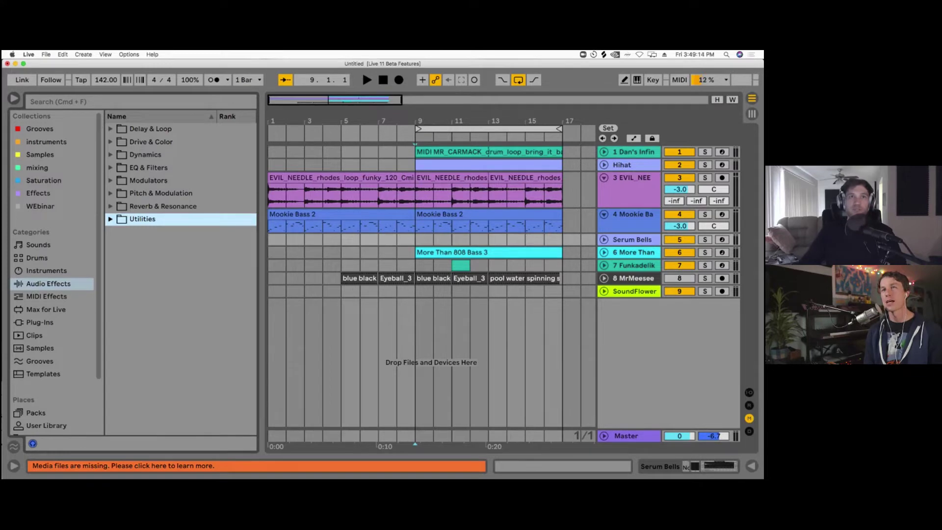
key("Up")
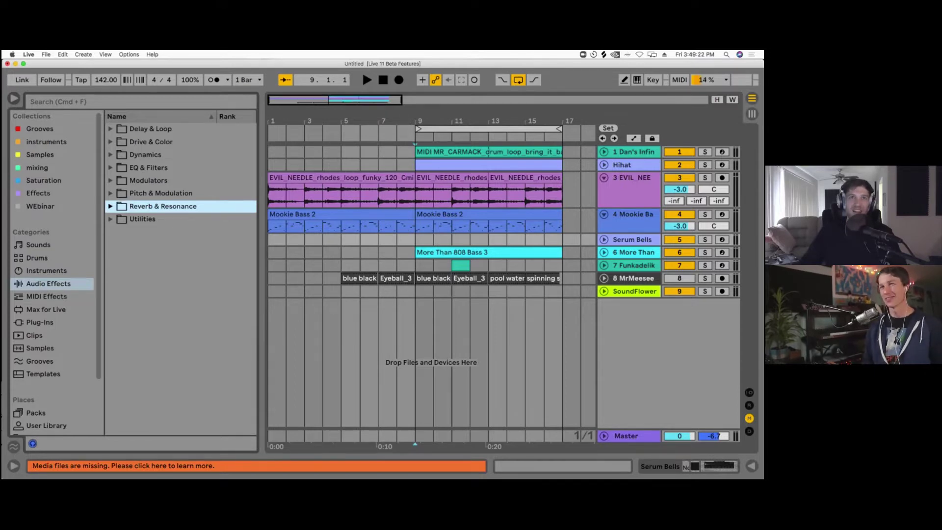
mouse_move(262, 275)
left_mouse_down()
mouse_move(272, 275)
mouse_move(253, 275)
left_mouse_up()
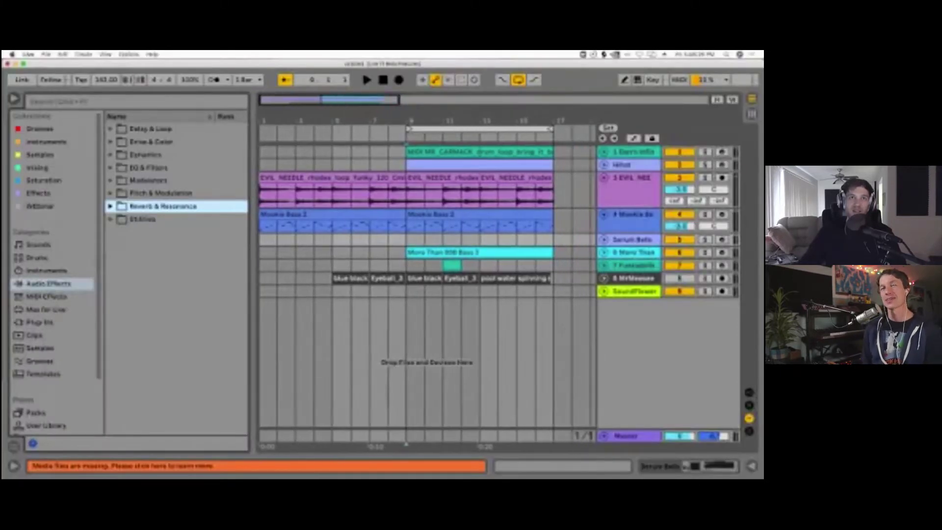
Step: Widen the browser and review its available columns, such as Date Modified, Size, Type and Place, without changing them
left_click_drag(215, 117, 266, 117)
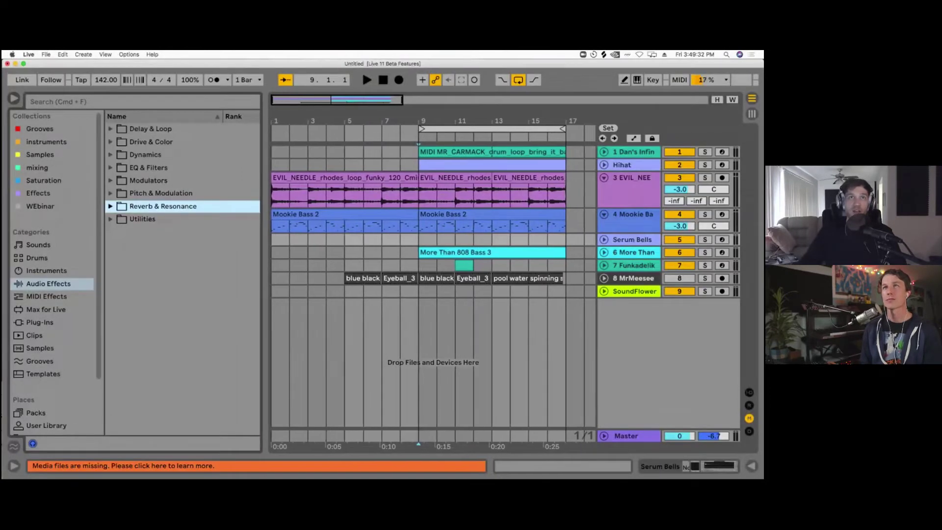
right_click(203, 117)
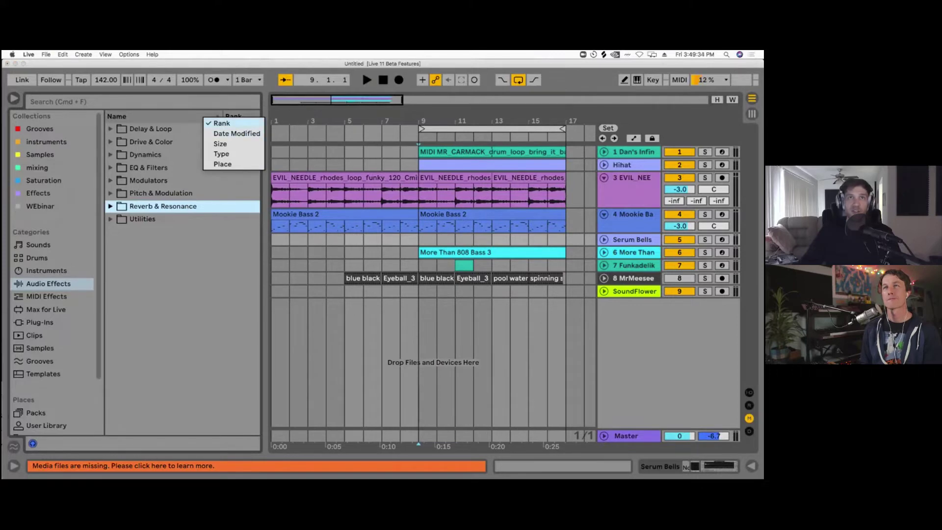
right_click(182, 118)
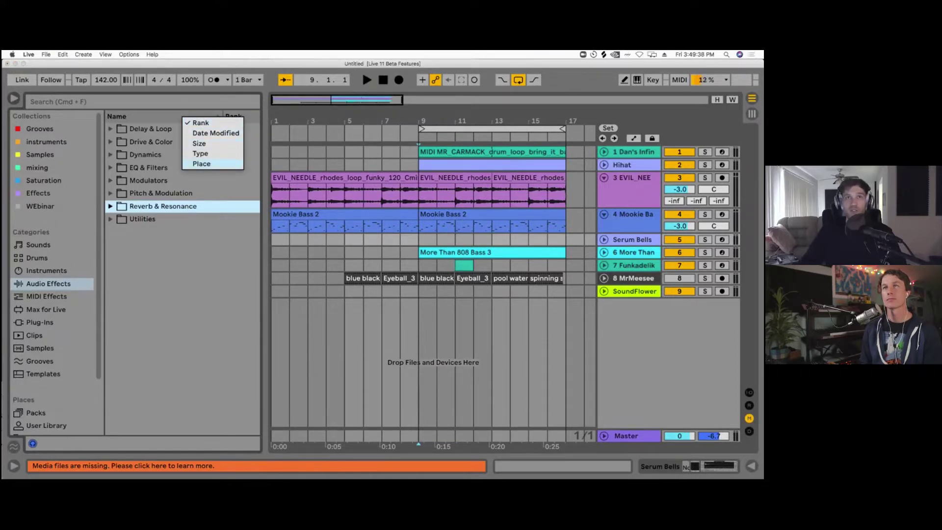
key("Escape")
right_click(191, 118)
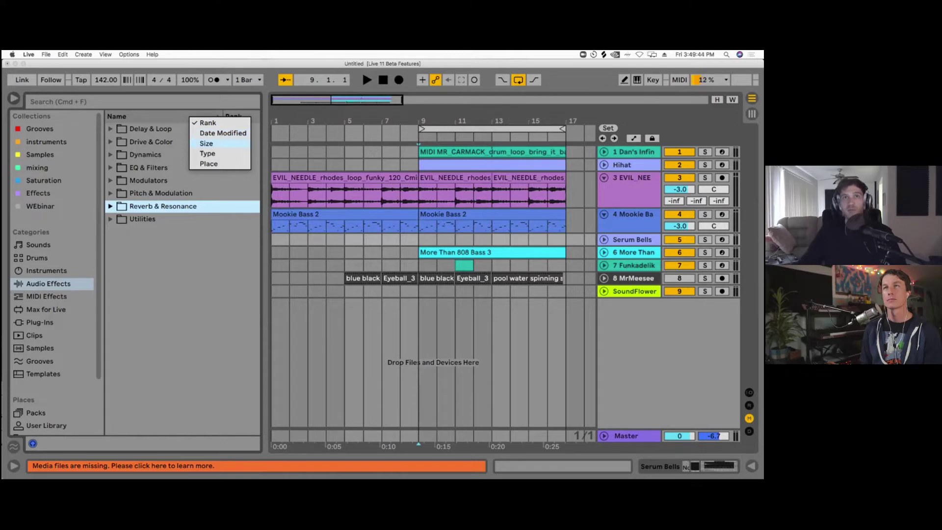
key("Escape")
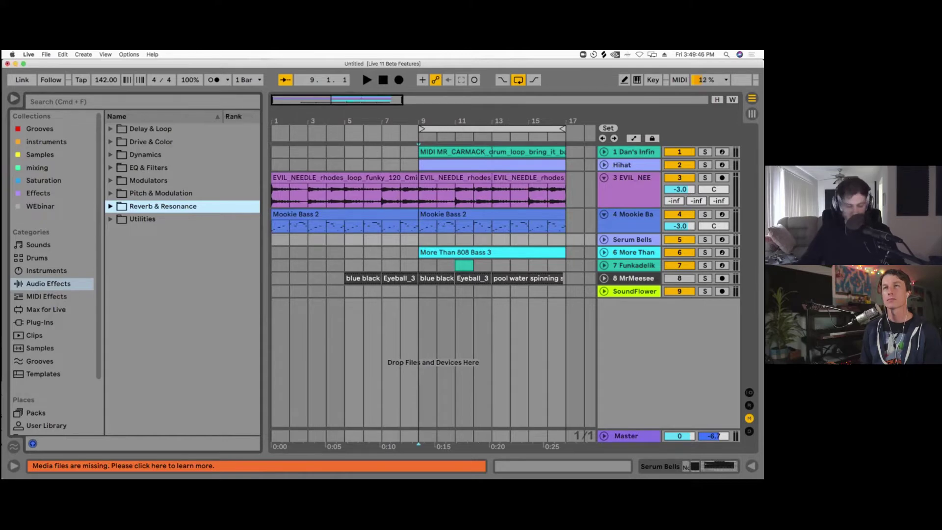
Step: Narrow the browser in two stages and reselect the Reverb & Resonance folder
left_click_drag(265, 206, 261, 206)
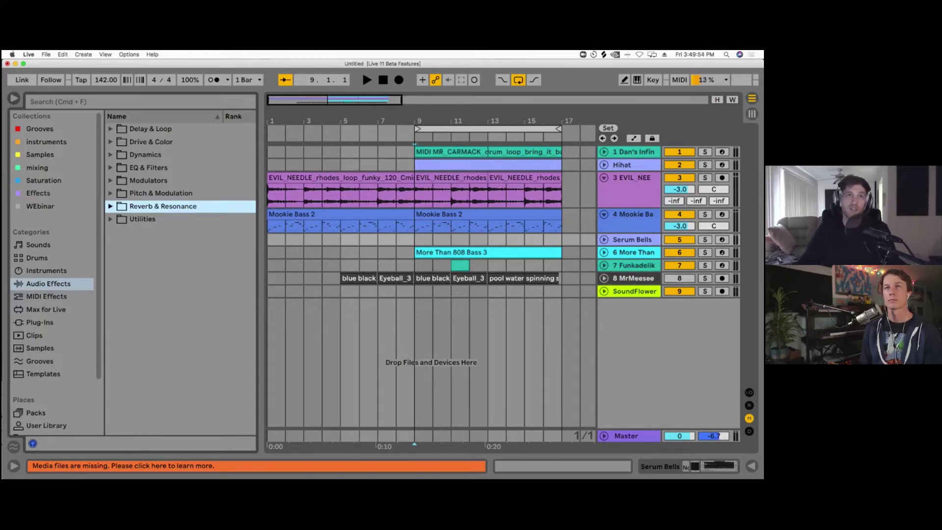
key("Left")
key("Up")
key("Down")
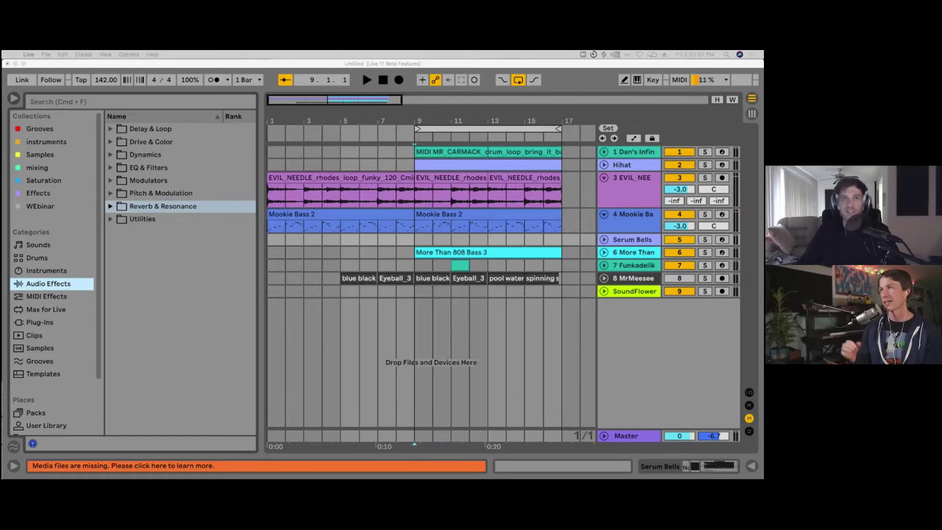
left_click_drag(261, 265, 241, 265)
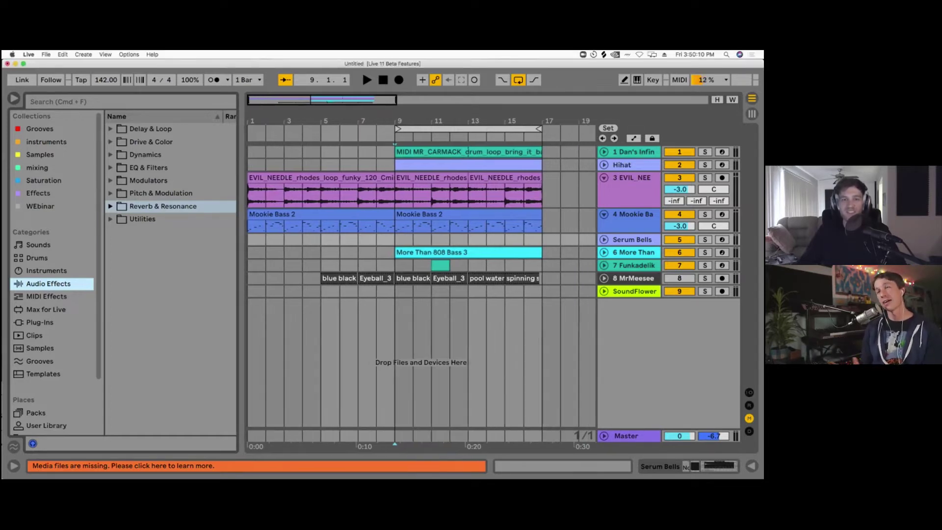
left_click(163, 206)
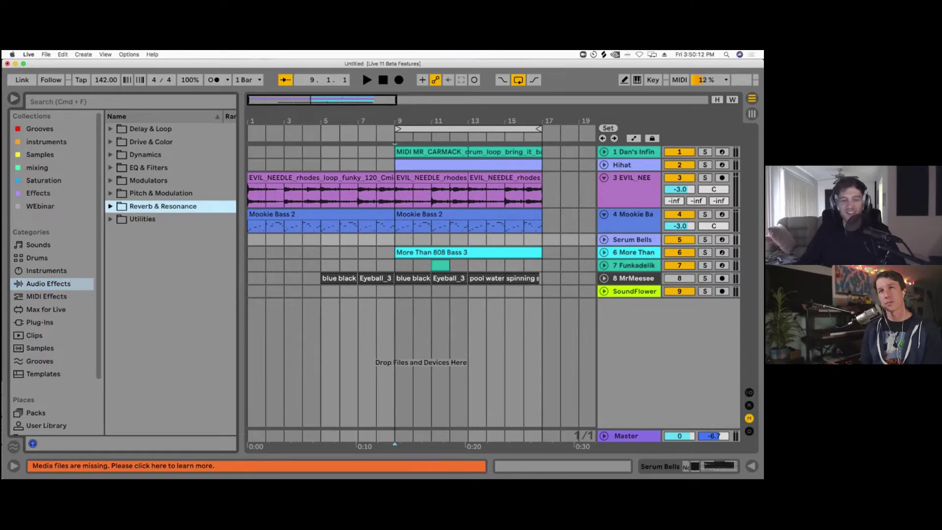
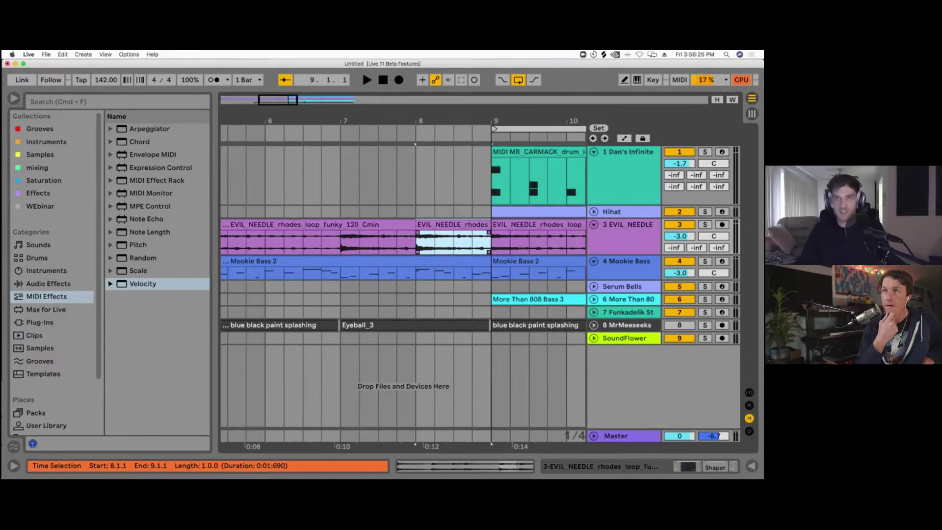
Step: Reverse the EVIL NEEDLE rhodes audio between bars 8 and 9 and stretch a crossfade across its starting edge
key("r")
scroll(422, 242, "down", 5)
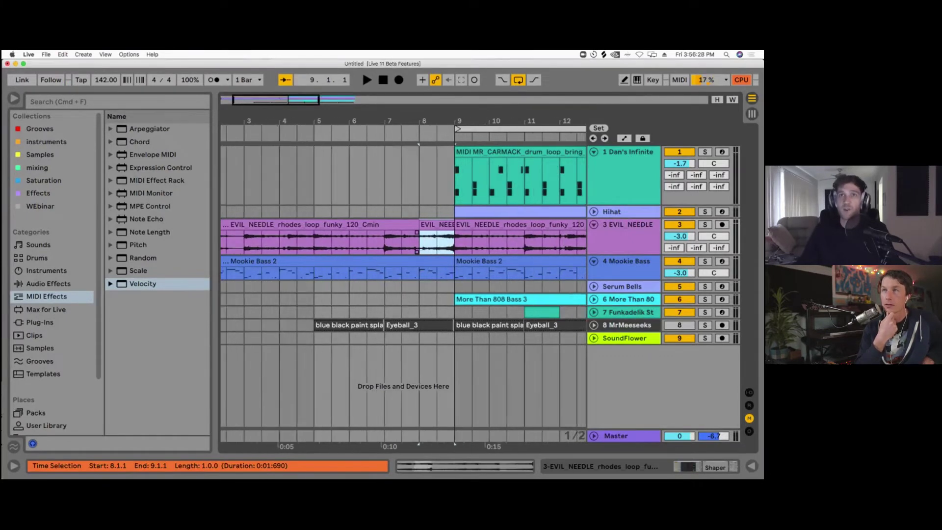
scroll(419, 235, "up", 4)
left_click_drag(422, 233, 412, 232)
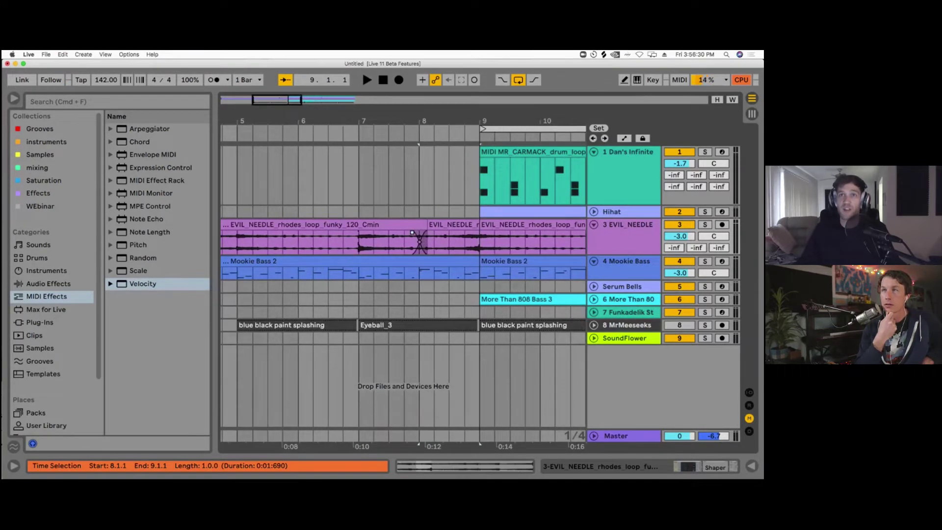
Step: Duplicate the 1.2.0-long section before bar 4 of the rhodes loop so the copy fills 4.1.1 to 5.3.1
key("minus")
scroll(417, 242, "left", 1)
left_click_drag(263, 241, 307, 241)
key("super+d")
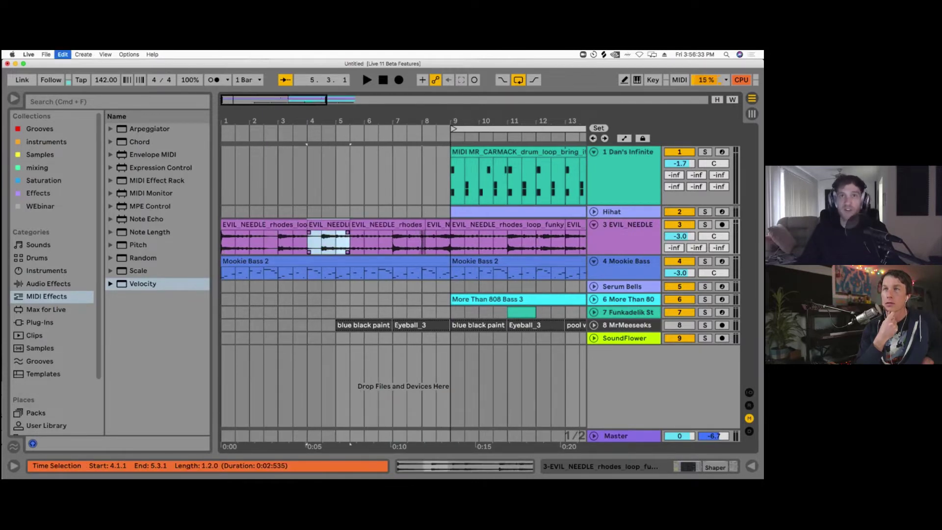
Step: Examine the short fades at the rhodes clip boundary at bar 4 up close, and compare them with the surrounding edit points
key("plus")
key("plus")
key("plus")
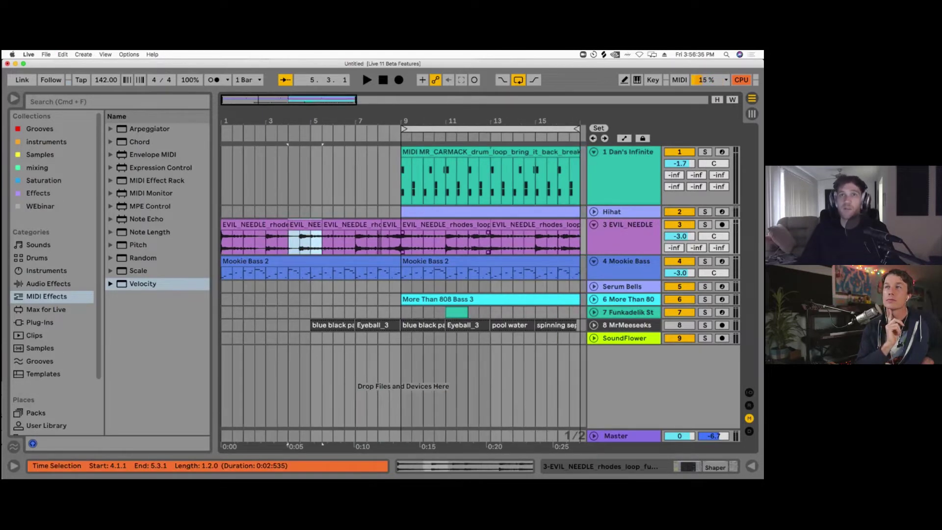
key("plus")
key("plus")
key("plus")
key("plus")
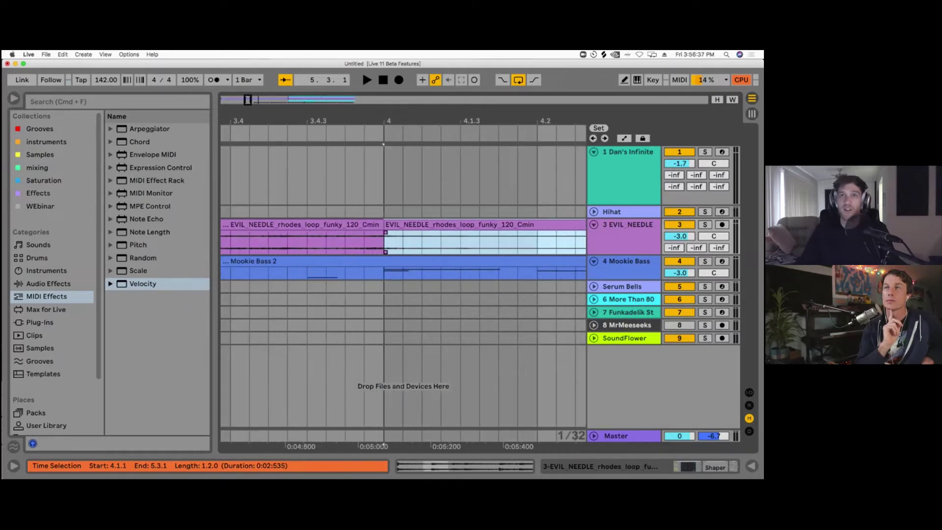
key("plus")
key("plus")
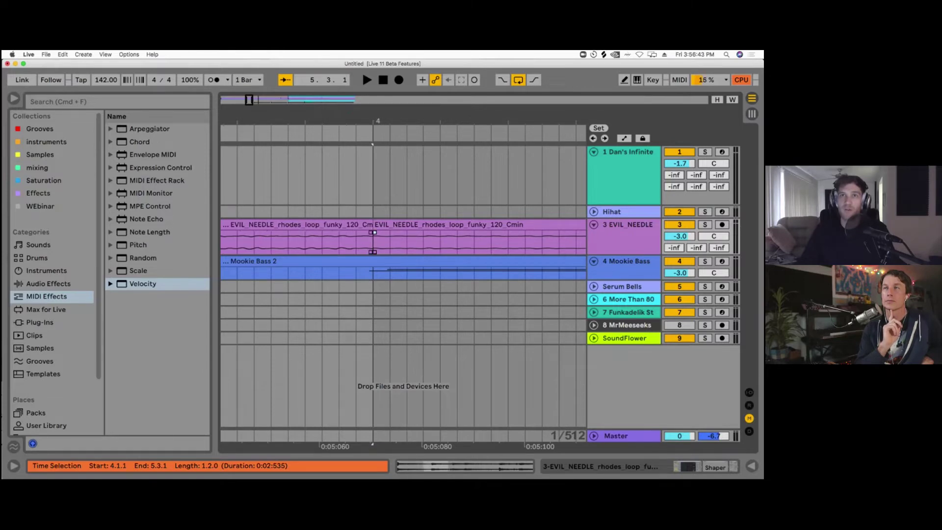
key("minus")
key("minus")
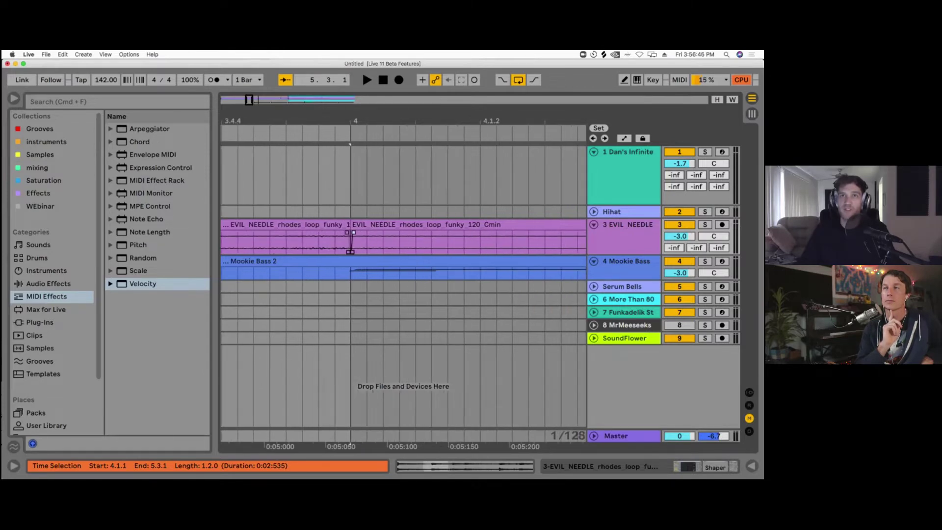
scroll(404, 285, "left", 10)
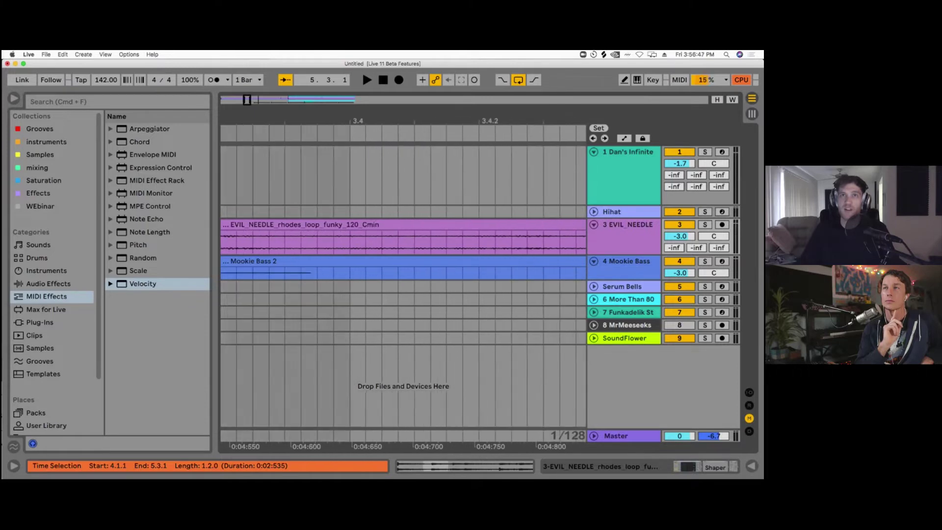
key("minus")
key("minus")
key("minus")
key("minus")
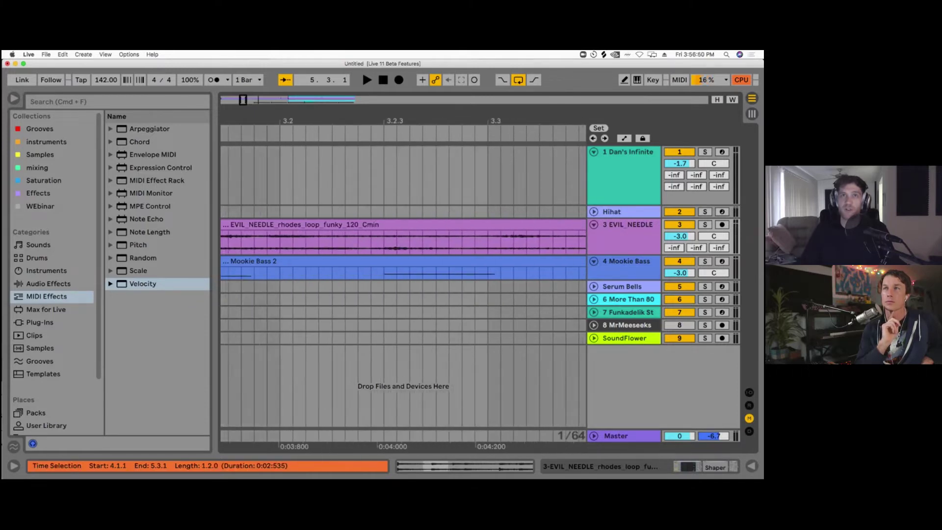
scroll(471, 319, "right", 5)
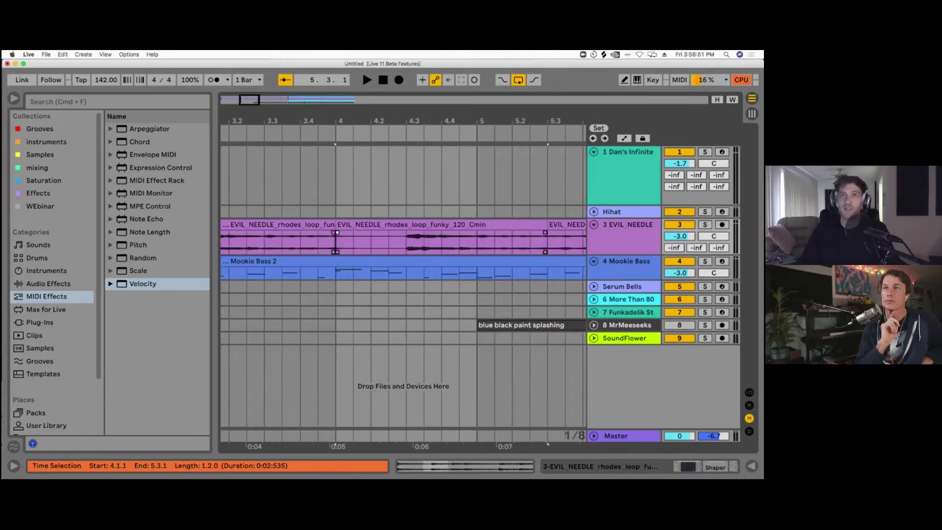
key("minus")
key("minus")
key("minus")
key("minus")
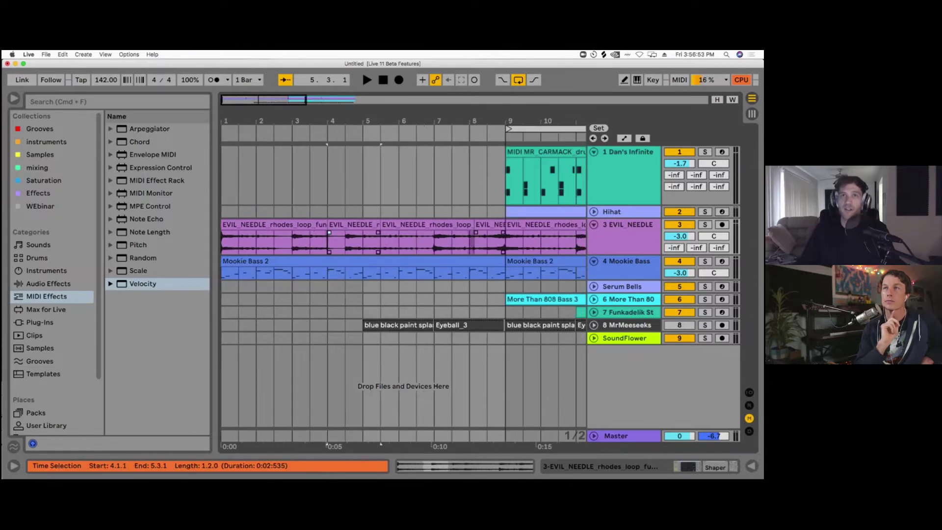
Step: Create crossfades on the clip edges of all the rhodes clips from 1.1.1 to 17.1.1 and inspect the join near 5.3
left_click(256, 225)
left_click(546, 225, "shift")
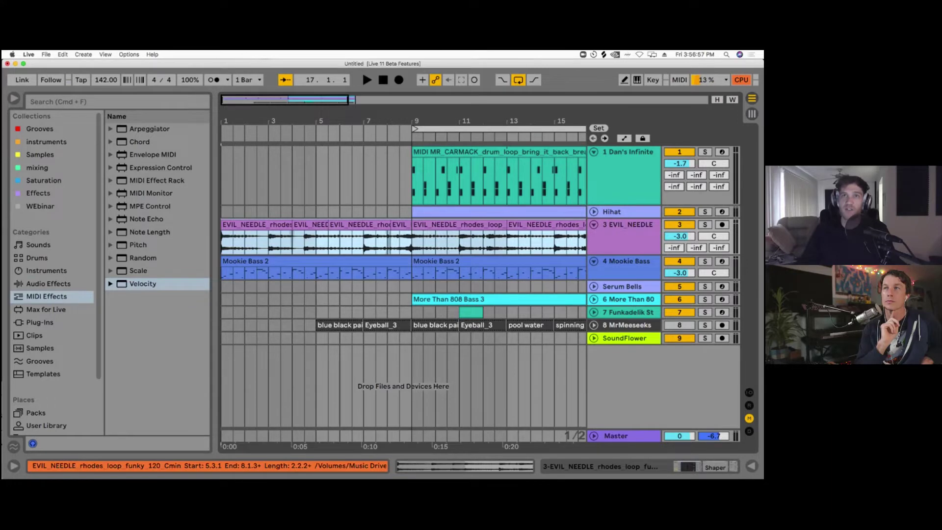
right_click(349, 231)
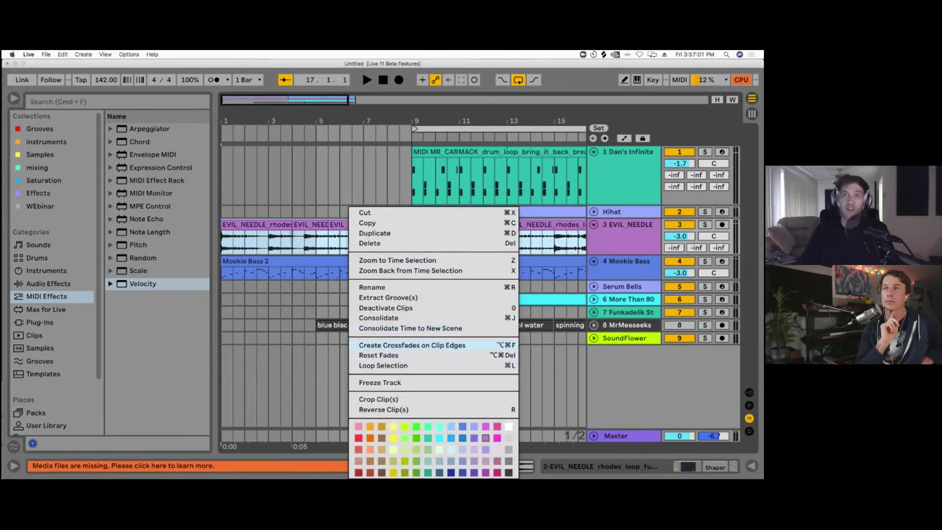
left_click(393, 345)
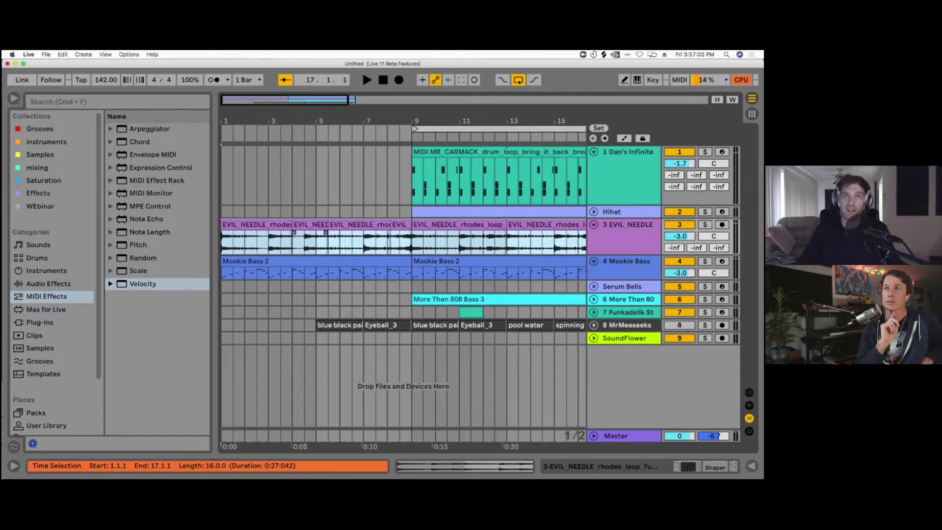
scroll(330, 238, "up", 5)
scroll(322, 232, "up", 5)
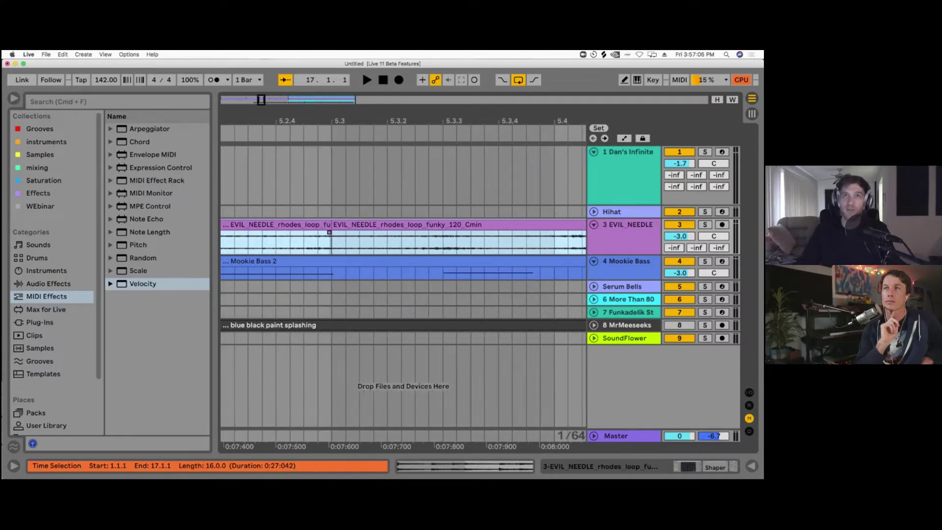
scroll(333, 232, "down", 10)
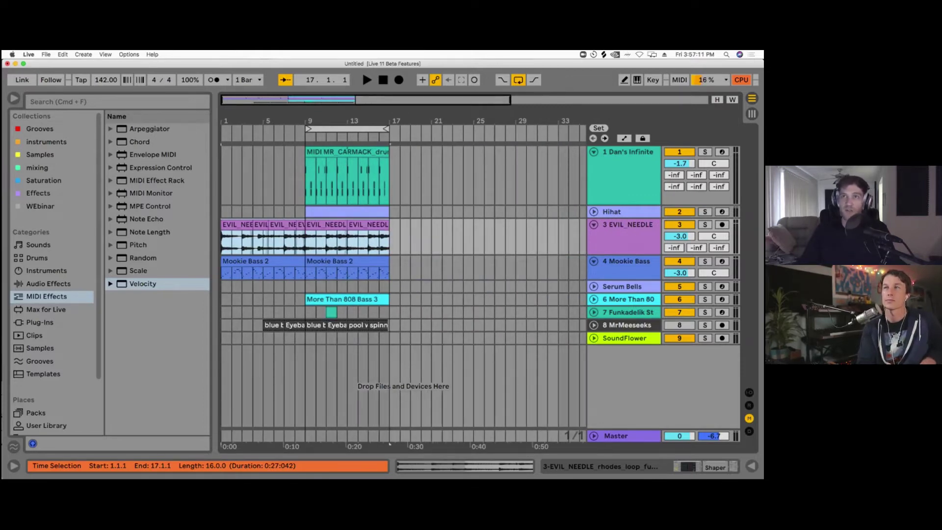
Step: Review the context options of the EVIL NEEDLE track, and select its rhodes clip from 9.1.1 to 13.1.1
right_click(620, 236)
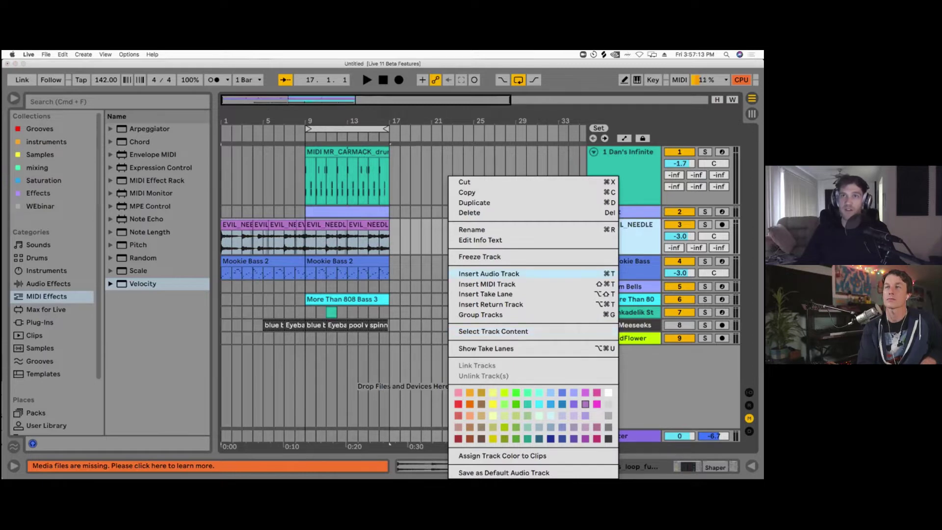
key("Escape")
left_click(330, 224)
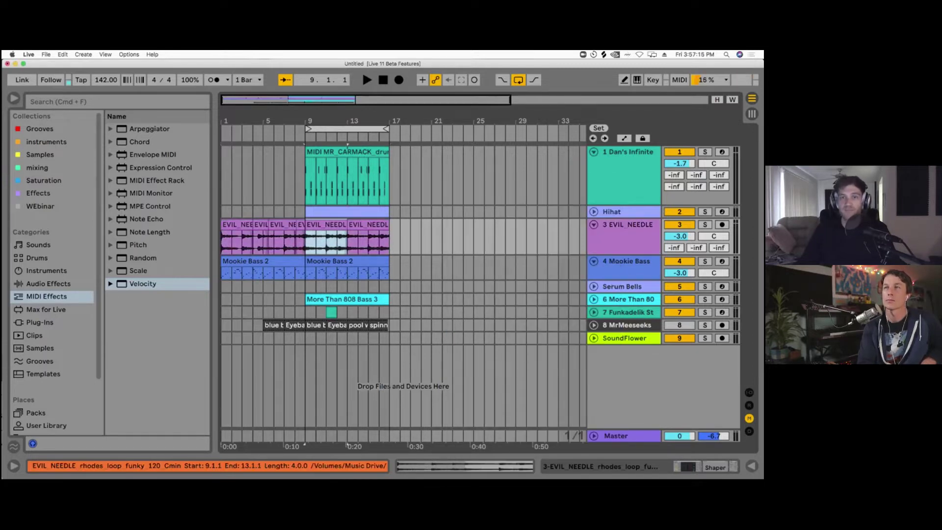
Step: Switch to another app and back to Live, and unfold and select the SoundFlower track
key("super+Tab")
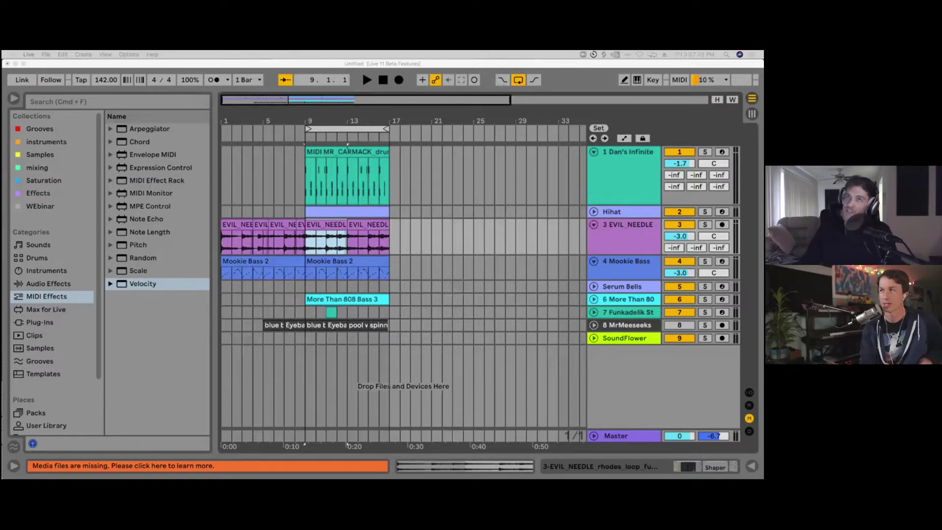
key("super+Tab")
left_click(593, 338)
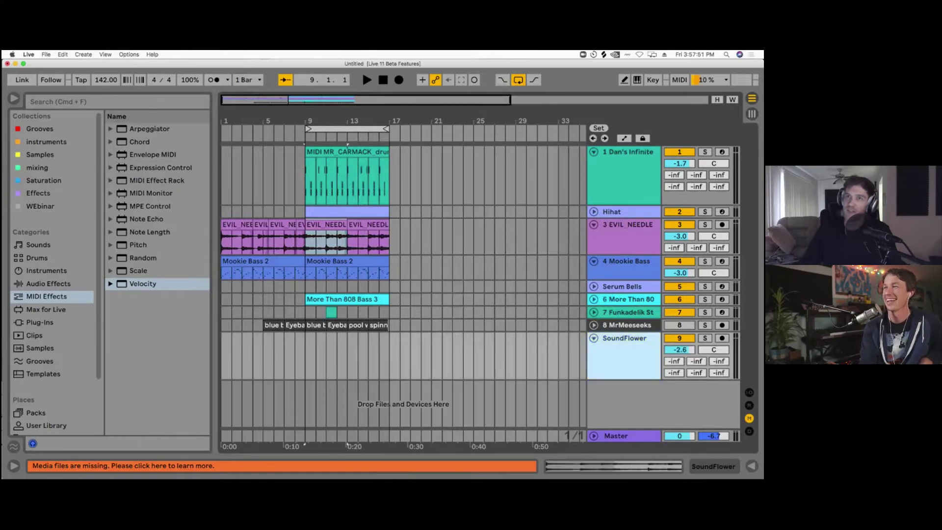
scroll(325, 295, "up", 3)
scroll(325, 294, "left", 3)
left_click(623, 349)
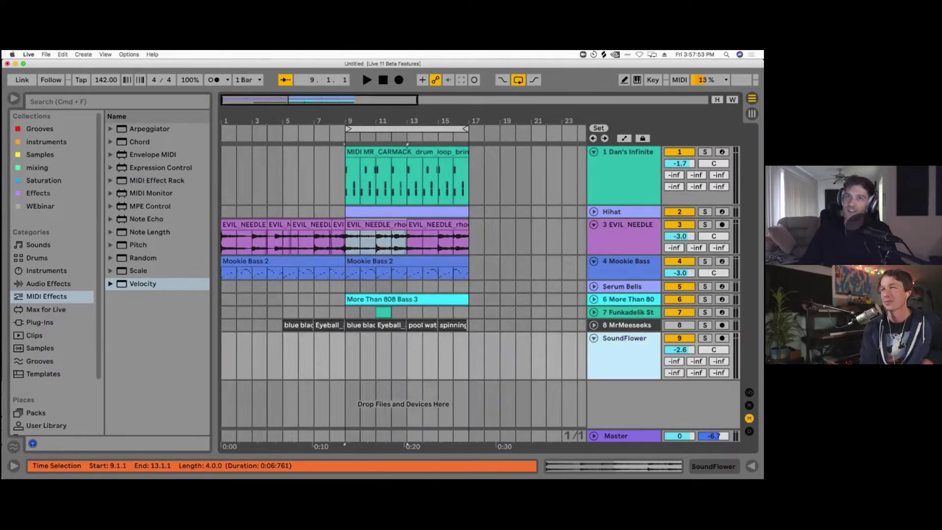
key("a")
key("a")
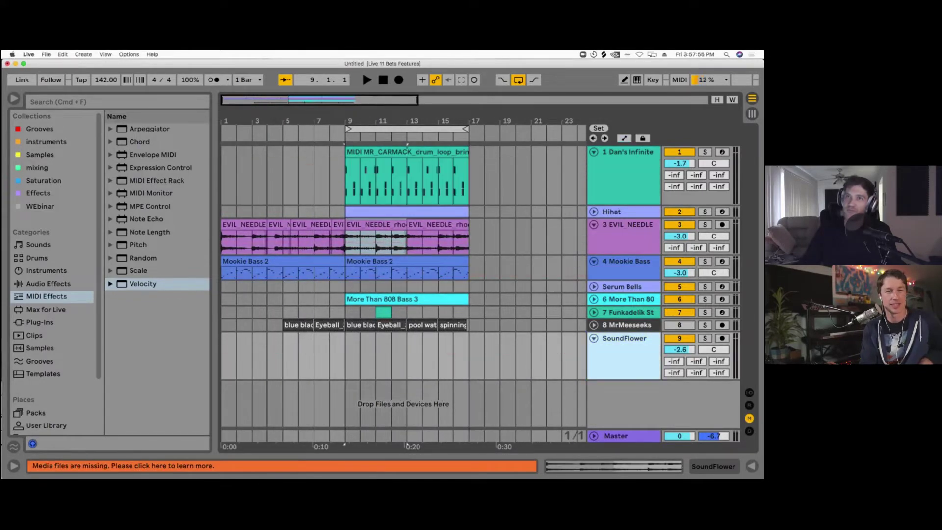
key("shift+Tab")
key("alt+super+l")
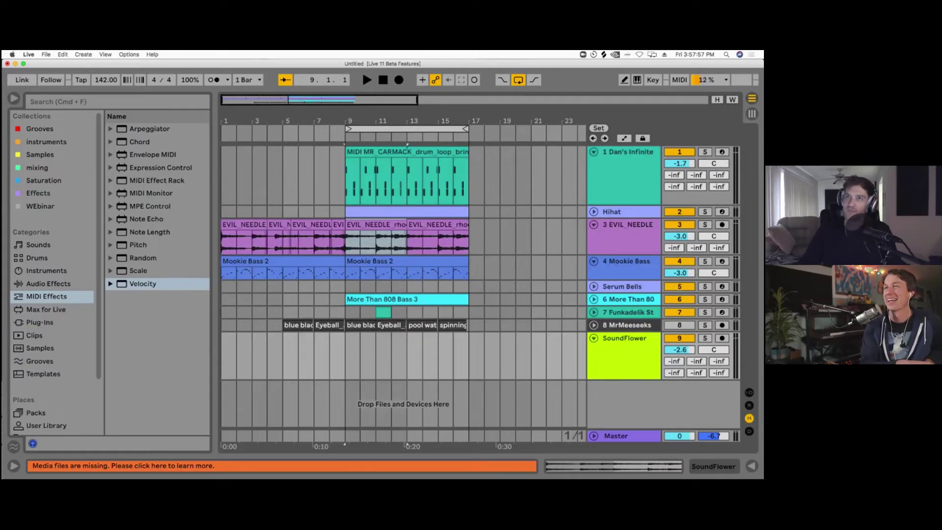
right_click(609, 351)
key("Escape")
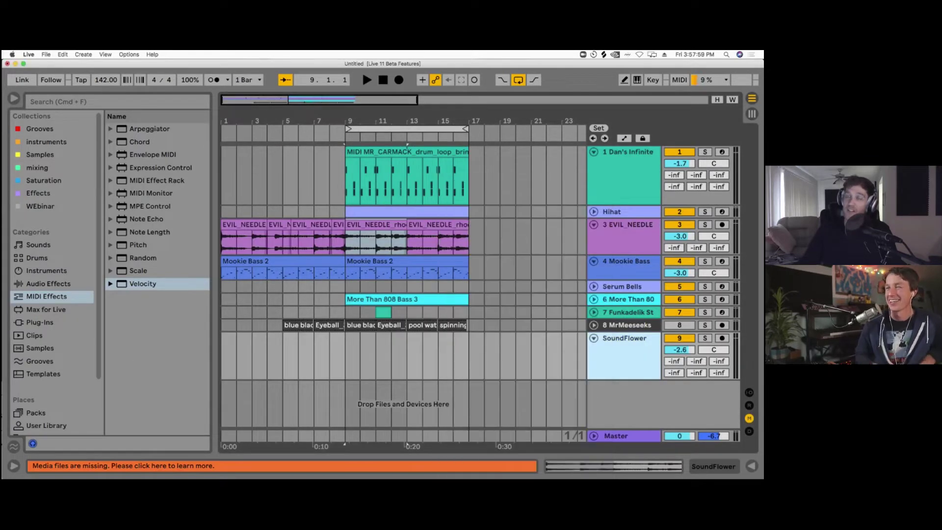
scroll(423, 238, "up", 3)
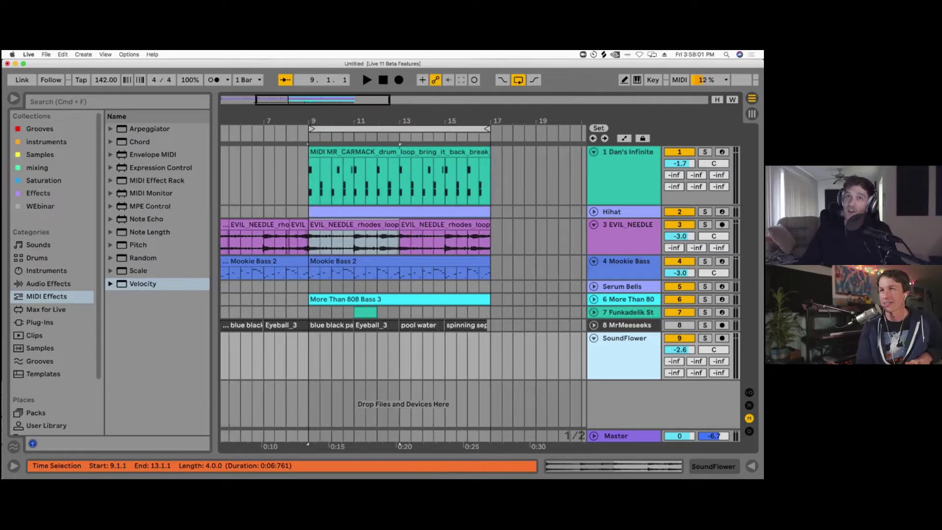
Step: Select 9.1.1 to 17.1.1 on the SoundFlower track, and turn the arrangement loop off
scroll(423, 238, "left", 1)
left_click_drag(333, 356, 513, 356)
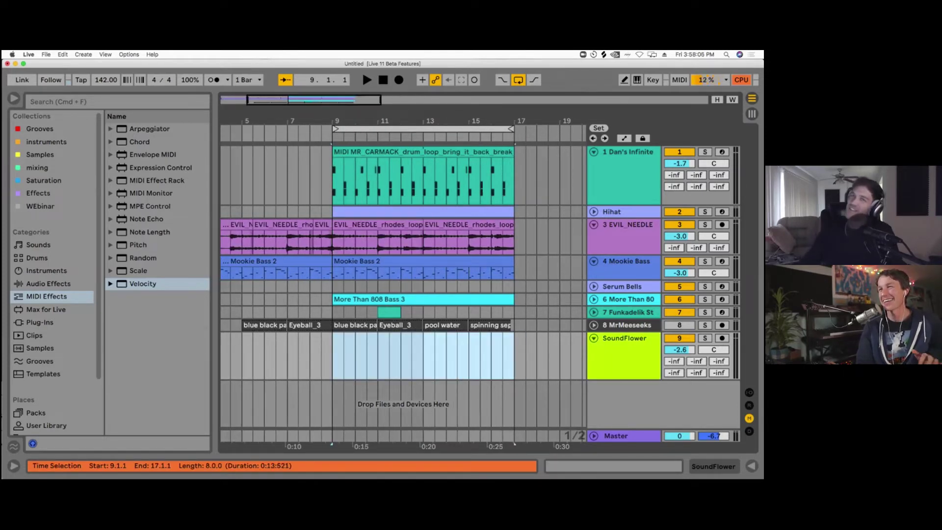
key("plus")
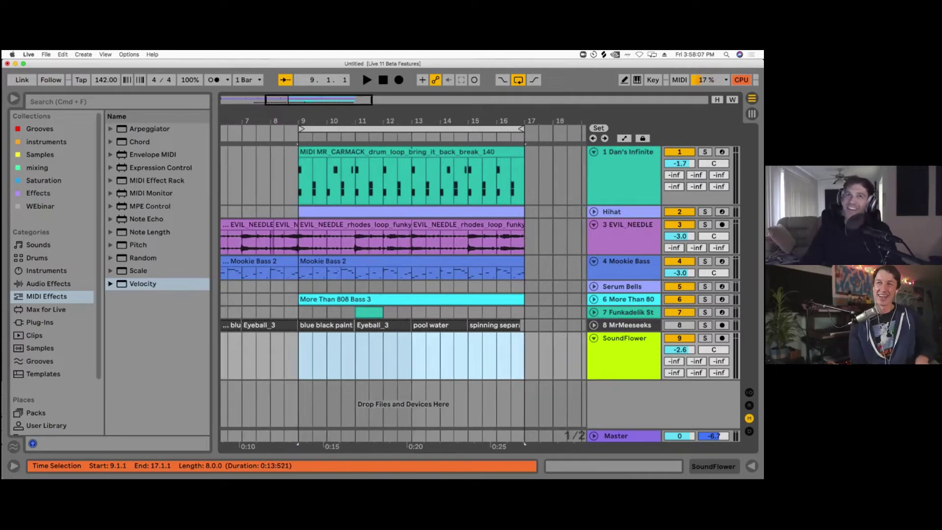
key("super+l")
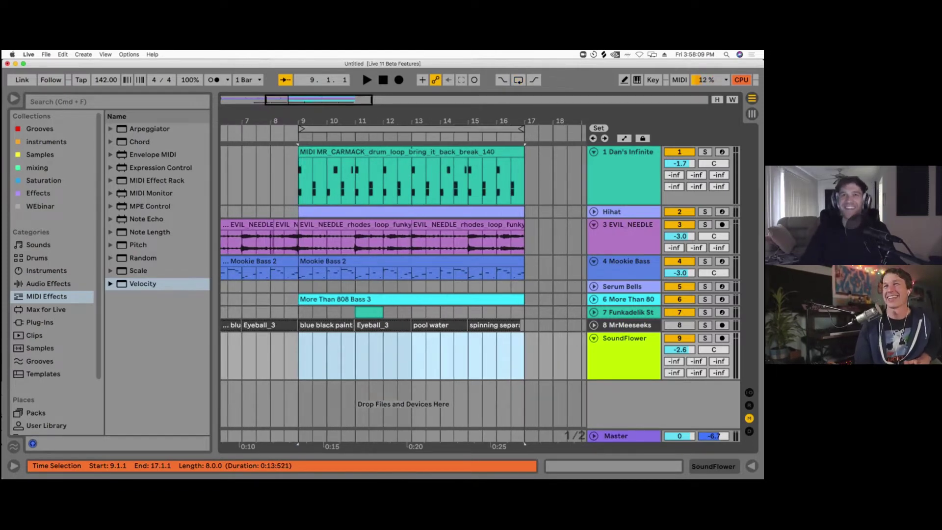
key("minus")
scroll(402, 274, "left", 2)
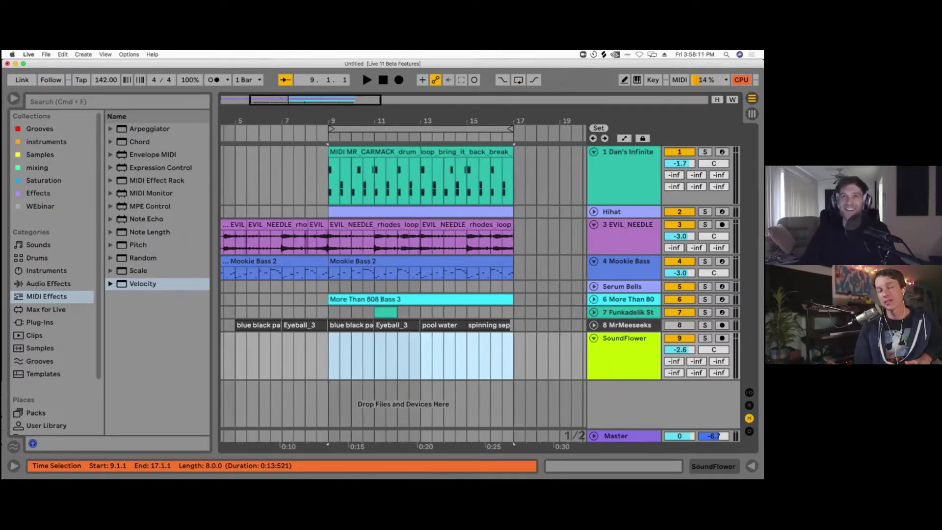
left_click_drag(328, 356, 513, 355)
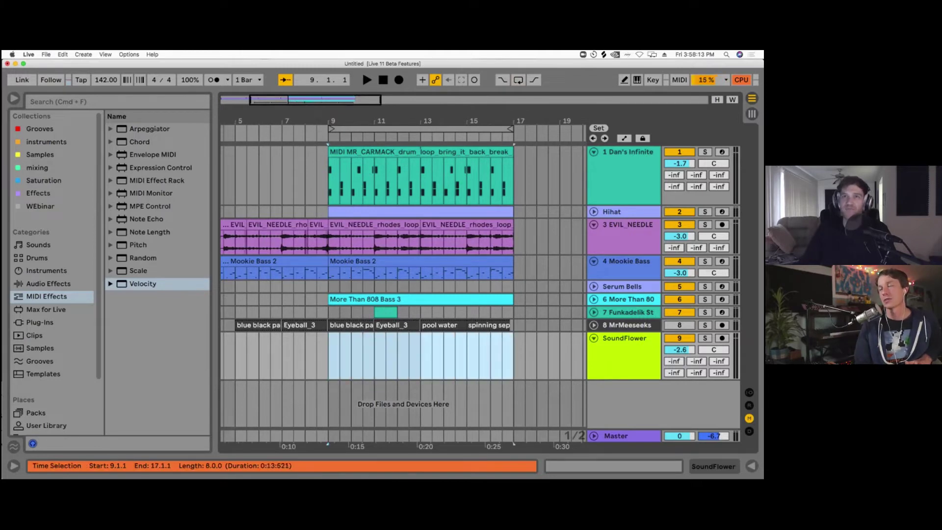
left_click(514, 355)
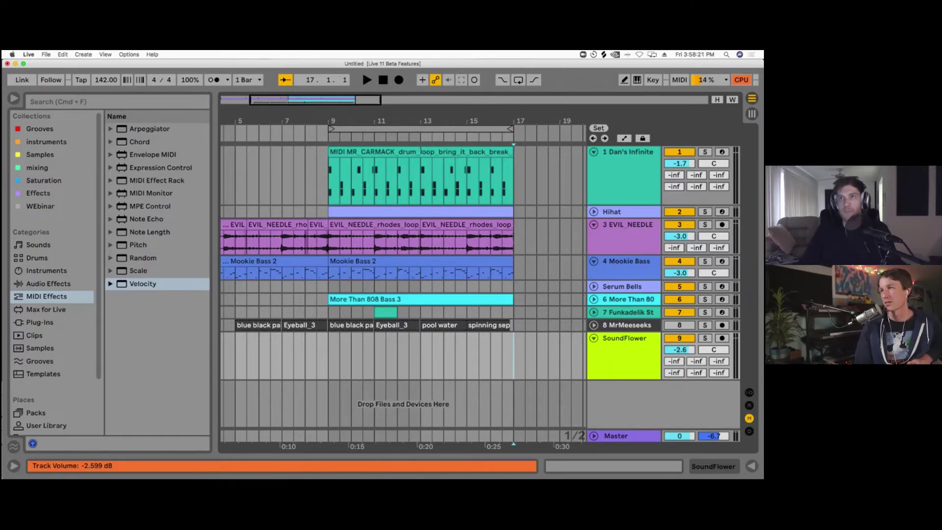
Step: Show the automation lanes, and increase the height of the SoundFlower track
key("a")
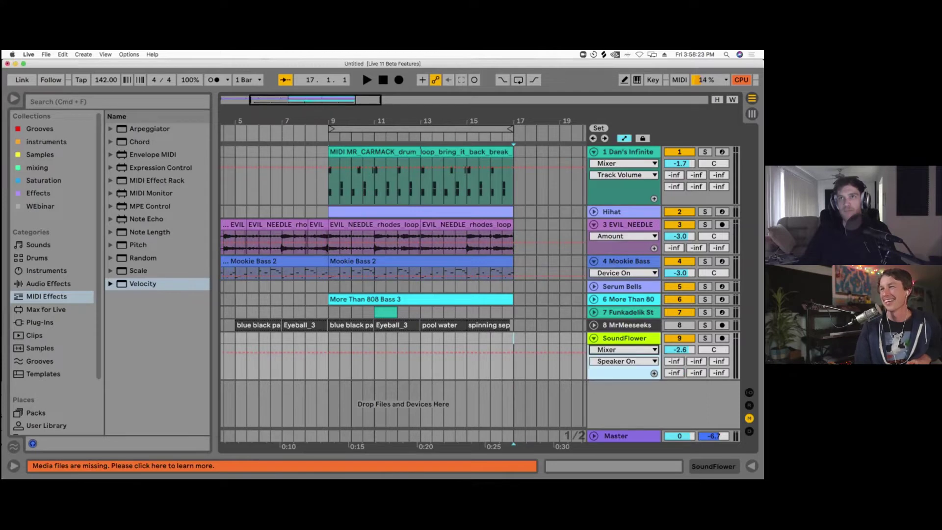
key("alt+plus")
key("alt+plus")
left_click(624, 338)
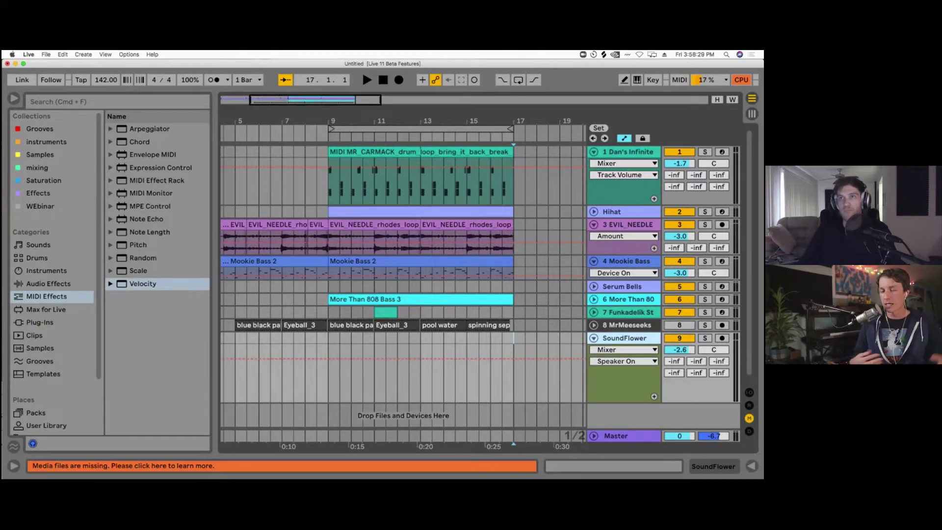
Step: Show the tracks' input and output settings, and set the SoundFlower track's input channel to 3 and arm it for recording
key("super+alt+i")
left_click(636, 350)
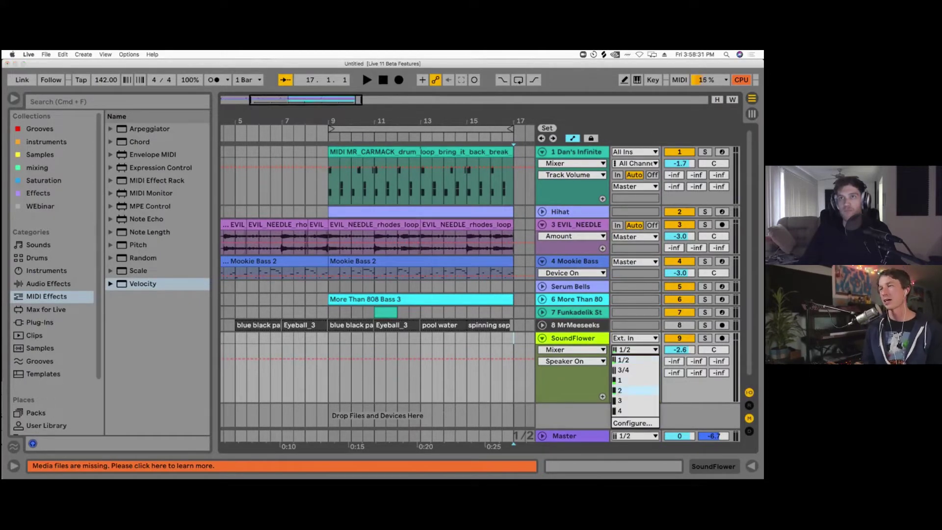
left_click(635, 401)
scroll(378, 343, "left", 5)
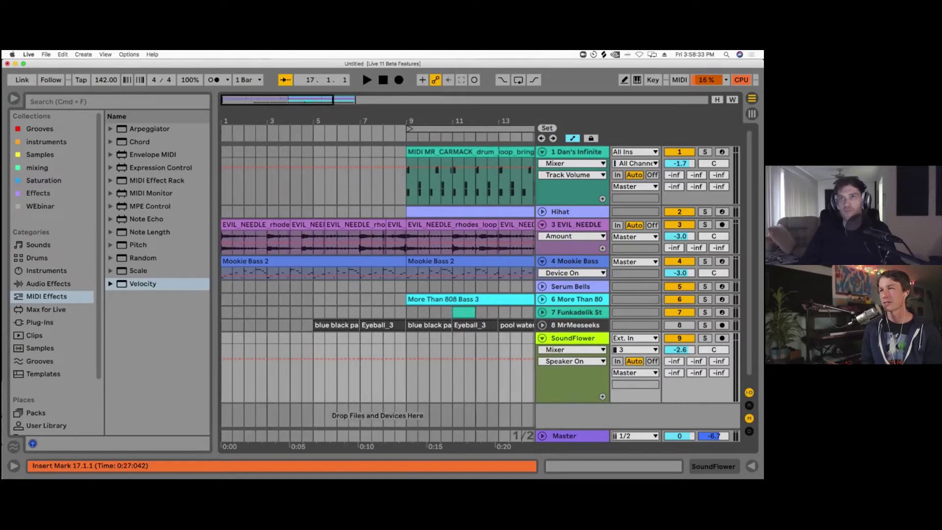
left_click(721, 338)
Step: Select 9.1.1 to 11.1.1 on the SoundFlower track and loop that range
key("minus")
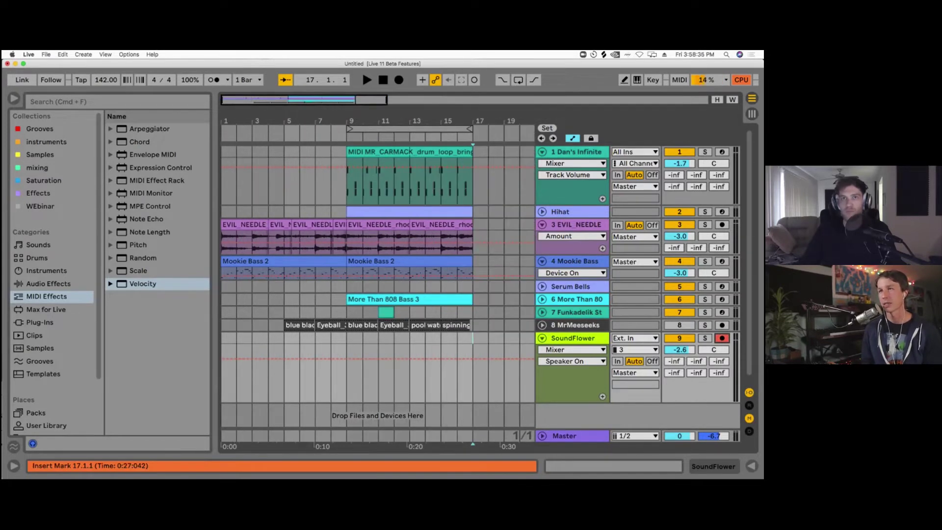
left_click_drag(347, 375, 378, 375)
key("super+l")
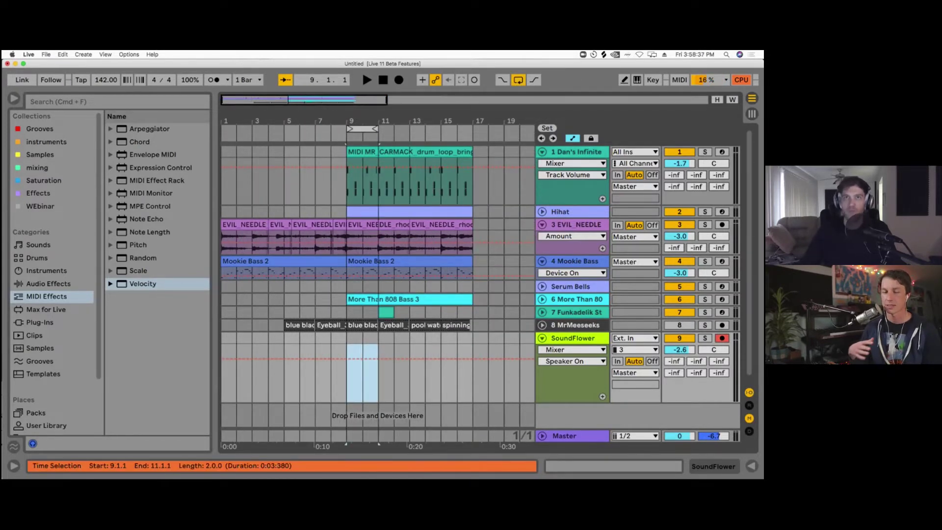
key("z")
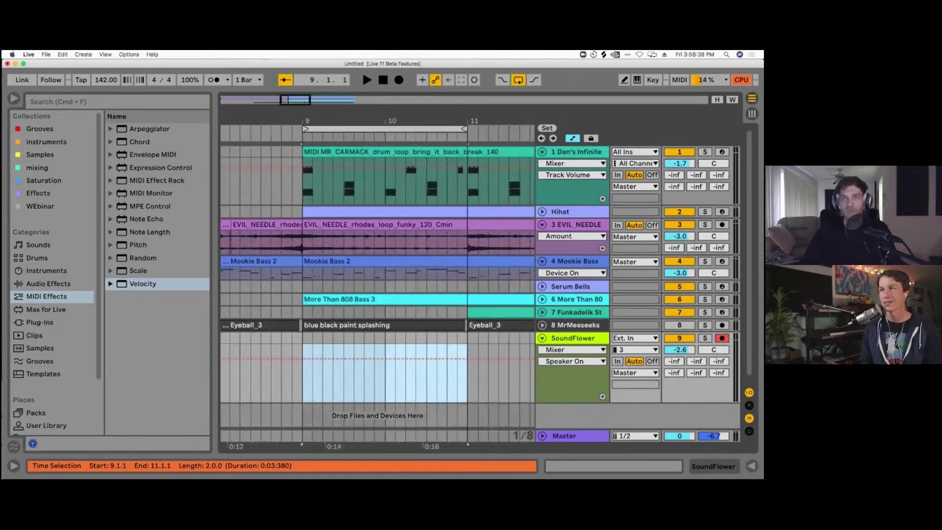
Step: Hide the automation lanes, set the insert marker to 9.1.1 on the SoundFlower track, and check the record control's context options
key("a")
left_click(572, 338)
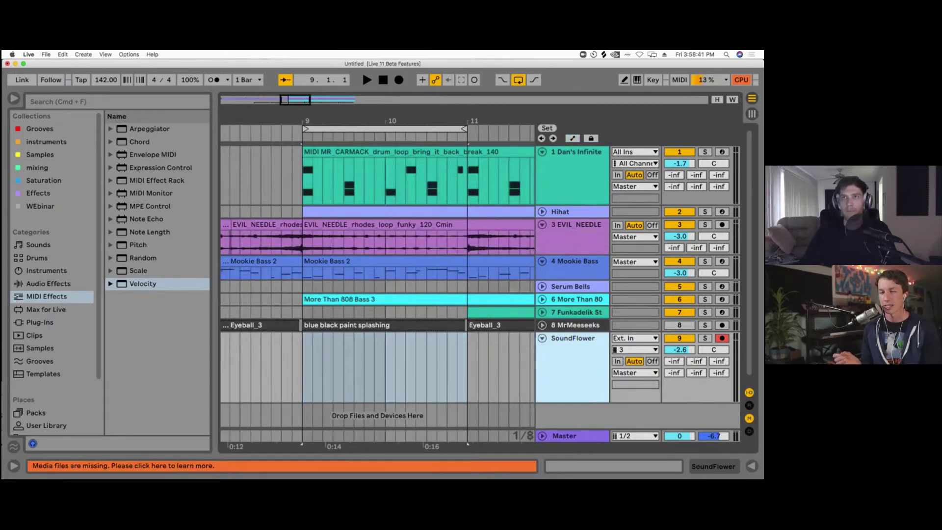
key("Left")
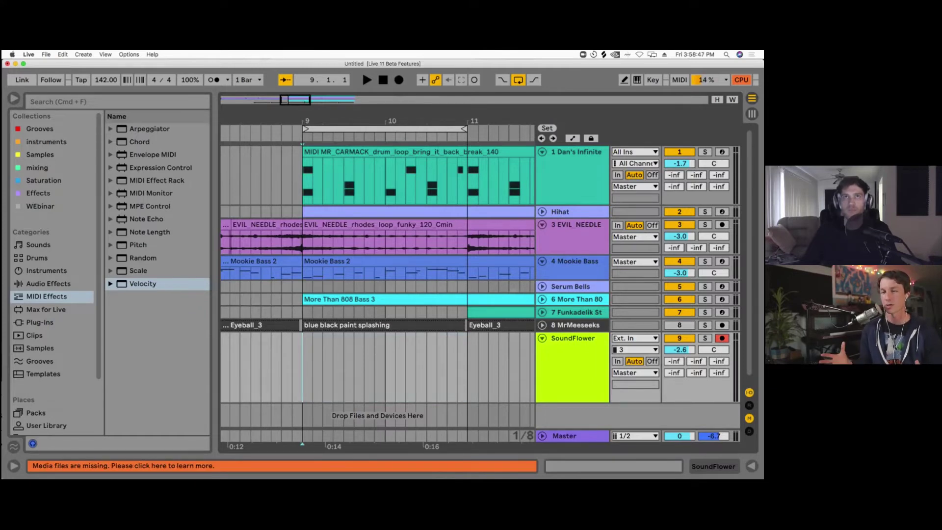
right_click(399, 80)
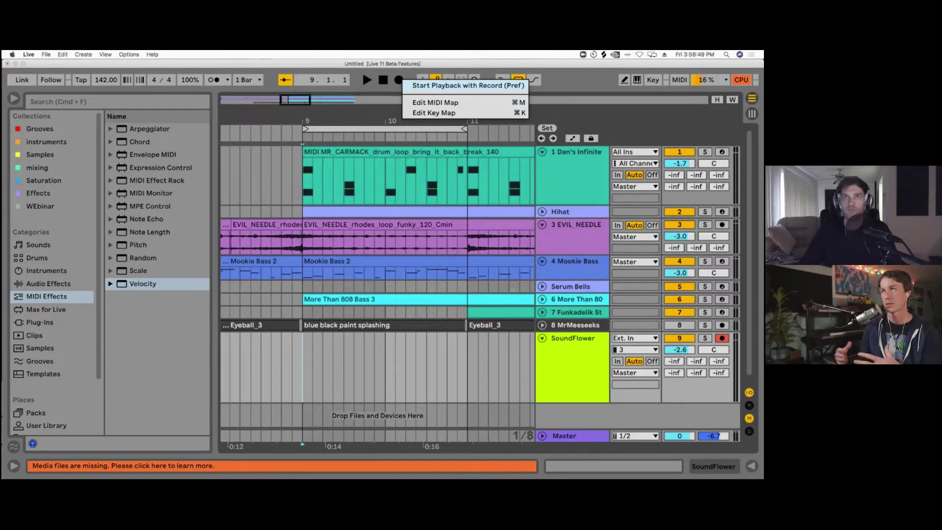
left_click(417, 299)
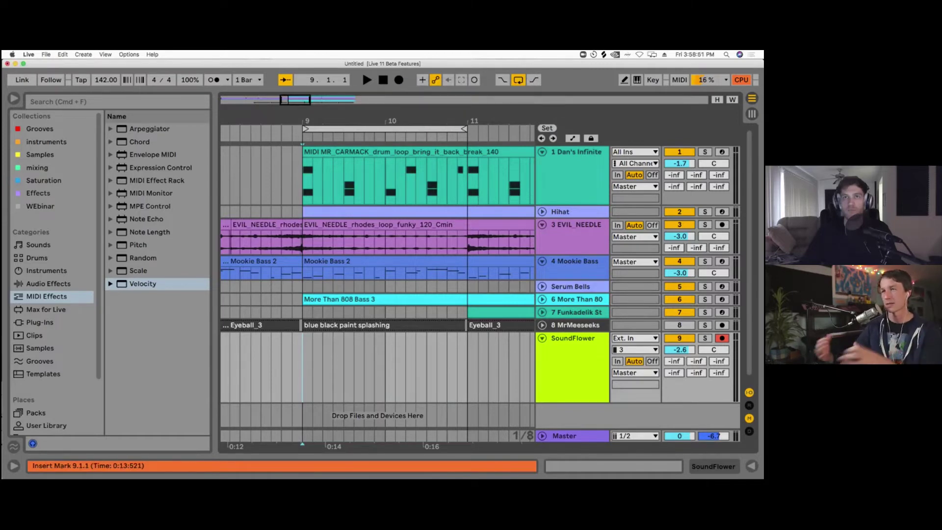
Step: Solo the SoundFlower track and record looped takes on it from 9.1.1 to 11.1.1
scroll(338, 275, "up", 2)
scroll(339, 275, "down", 3)
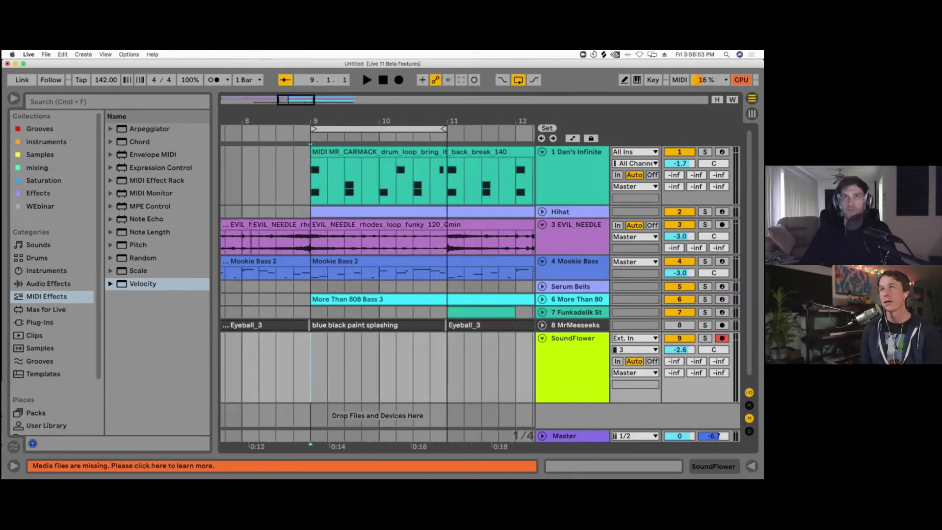
key("F9")
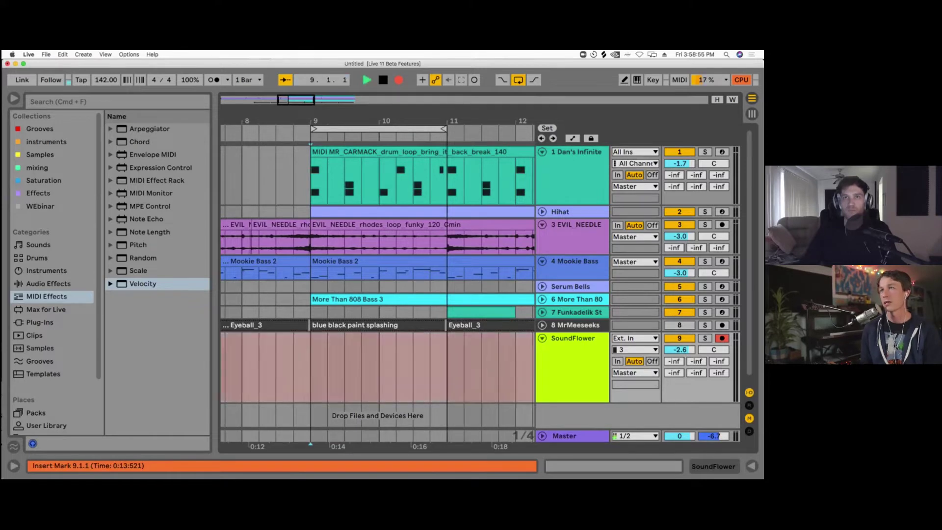
key("s")
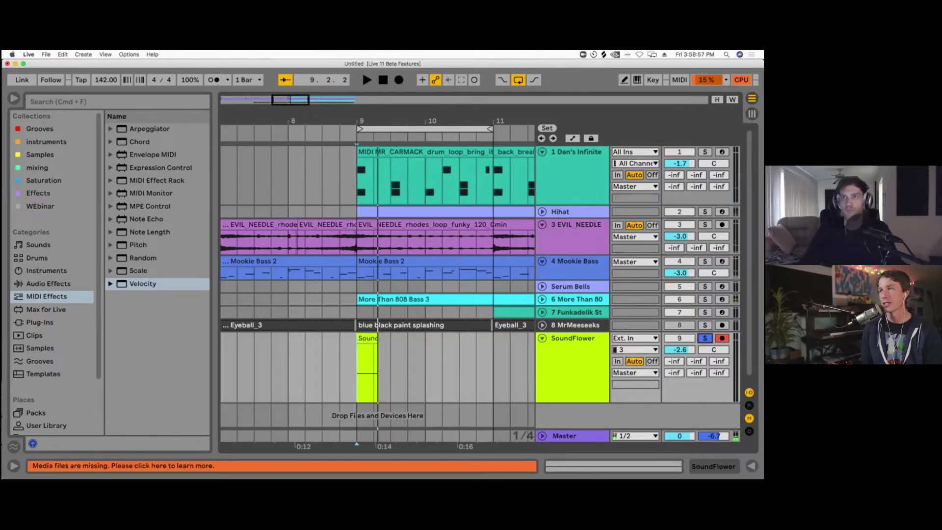
key("F9")
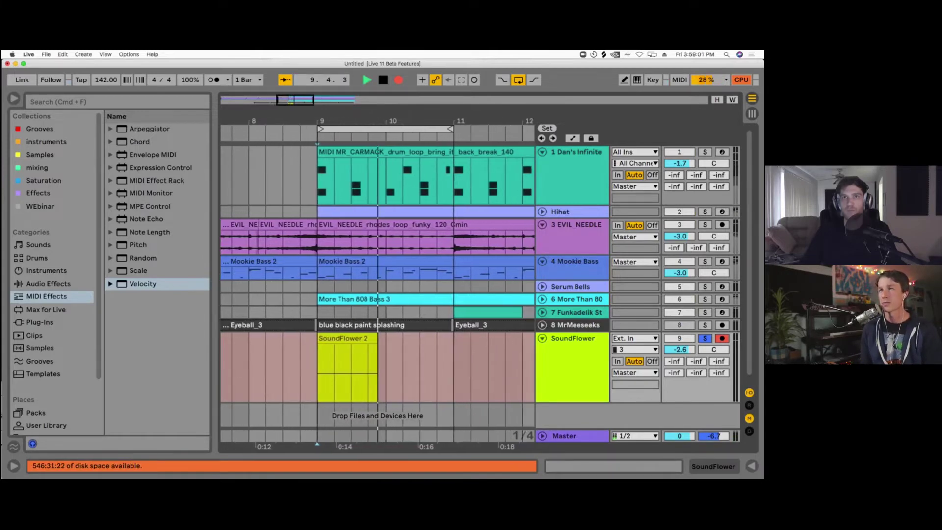
key("minus")
key("minus")
key("minus")
scroll(343, 373, "left", 1)
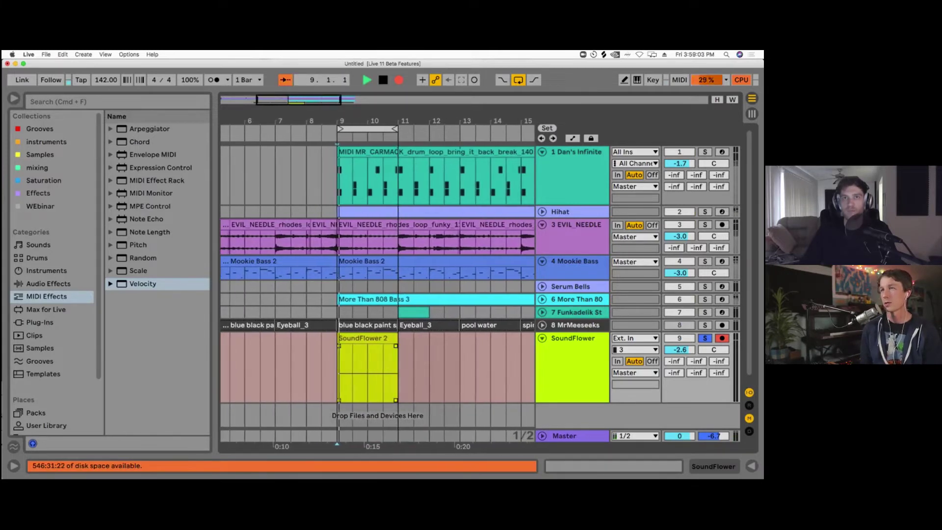
scroll(344, 373, "up", 3)
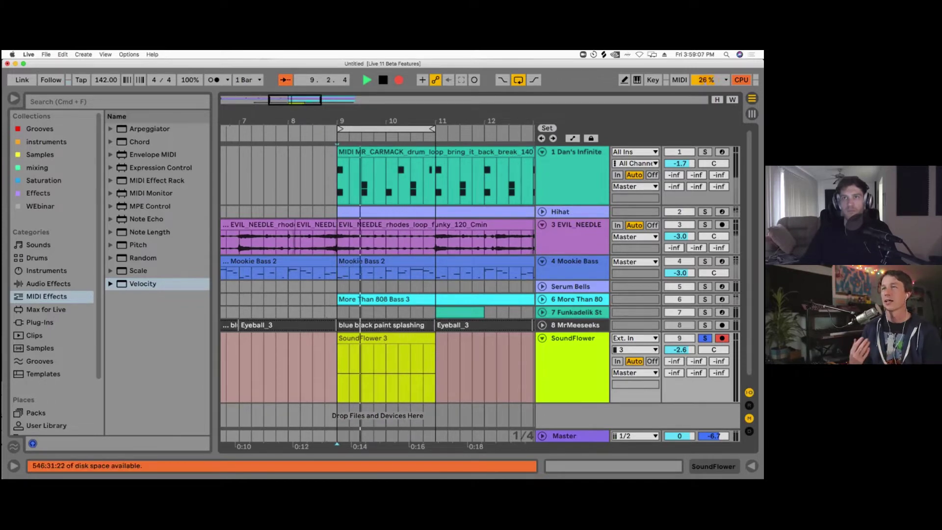
Step: Set the SoundFlower track's input channel to 1 with monitoring Off, record more looped takes, and stop recording
left_click(635, 350)
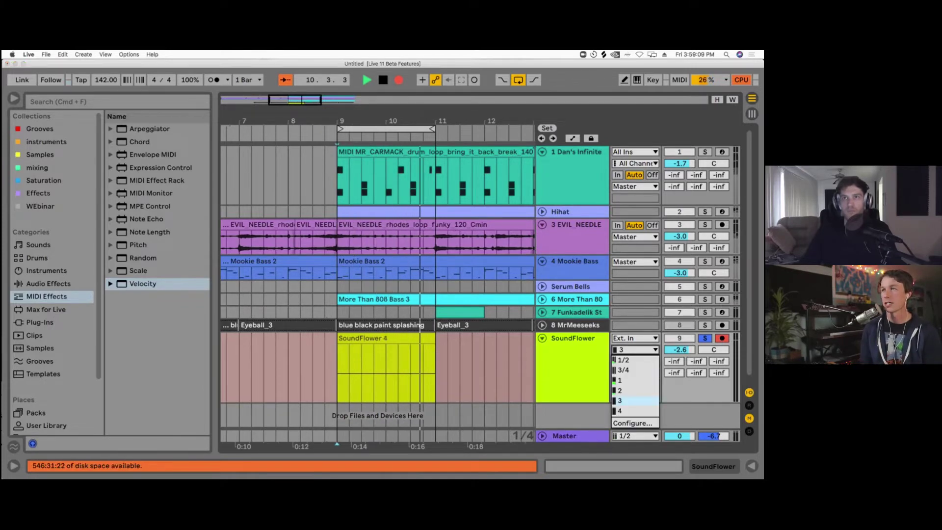
left_click(633, 379)
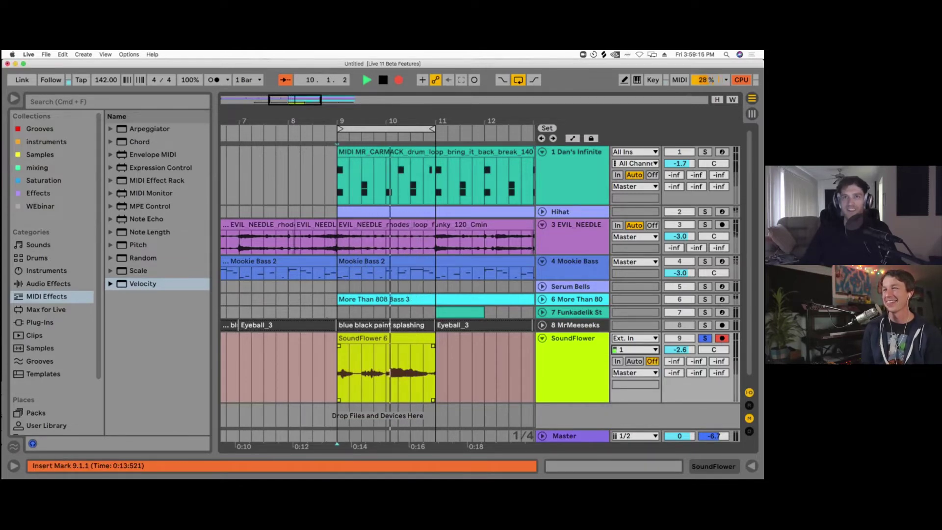
key("minus")
key("plus")
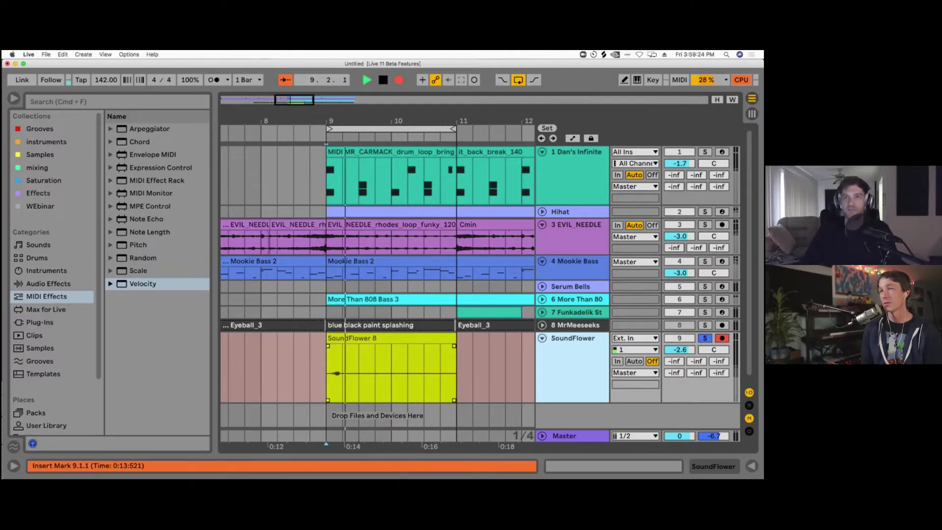
key("space")
Step: Show the SoundFlower track's take lanes, and fit all tracks and lanes to the height of the Arrangement
scroll(572, 349, "down", 1)
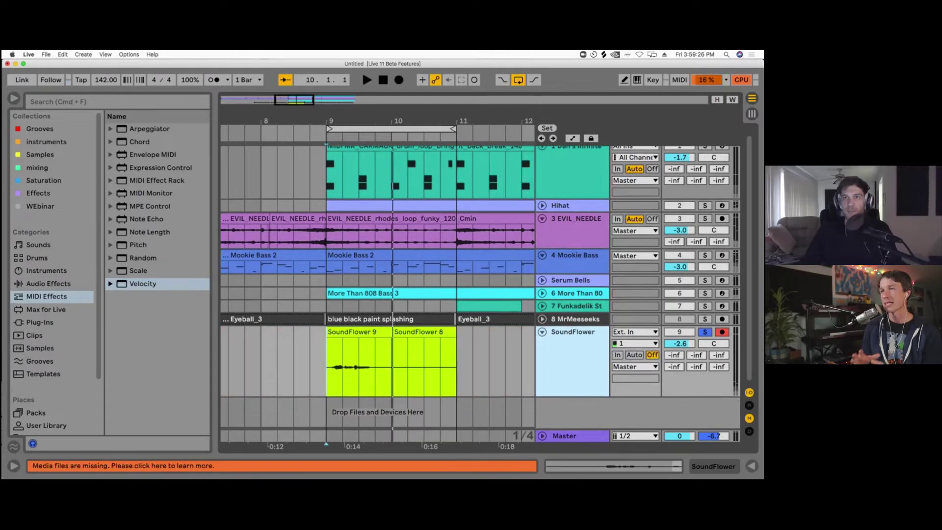
right_click(572, 350)
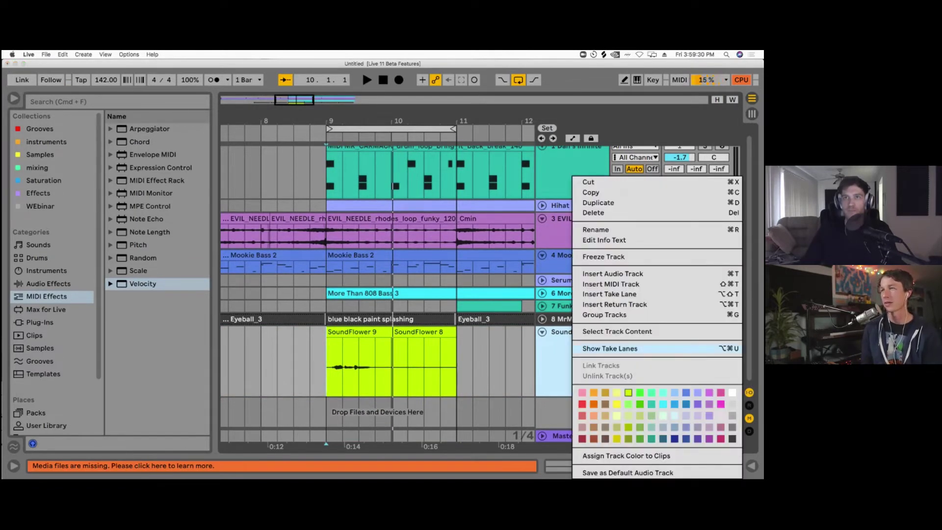
left_click(609, 348)
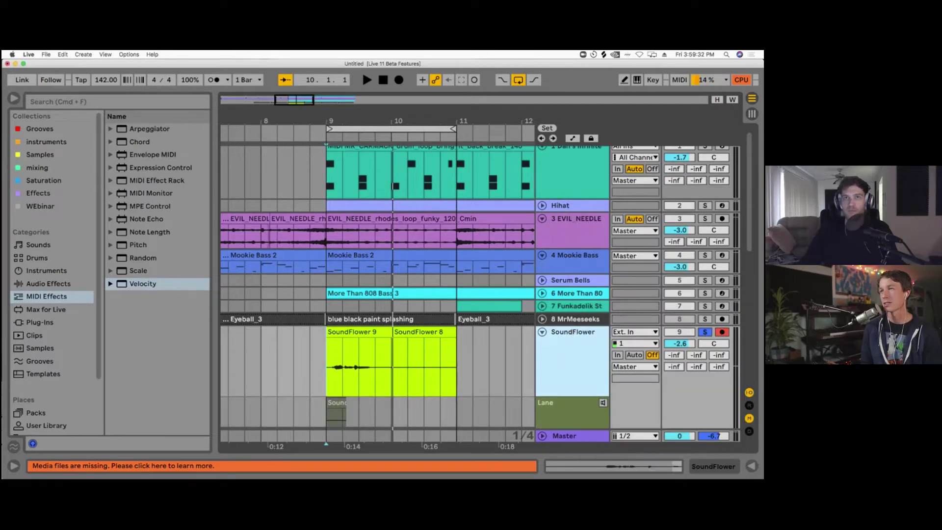
scroll(378, 294, "down", 8)
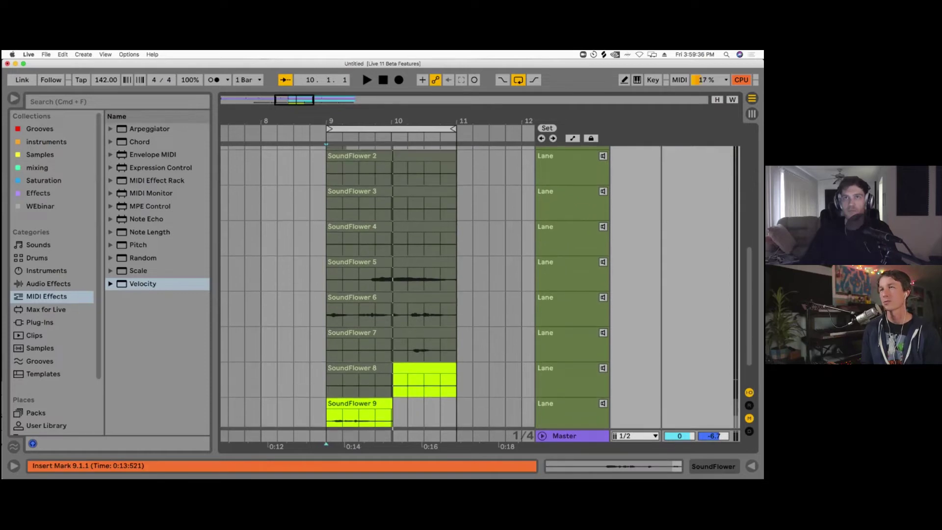
left_click(567, 273)
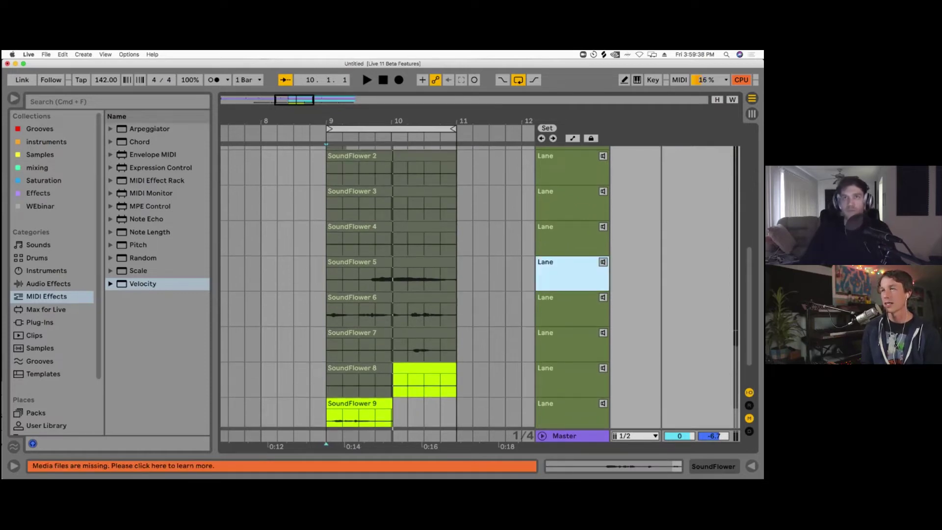
key("h")
scroll(481, 285, "down", 1)
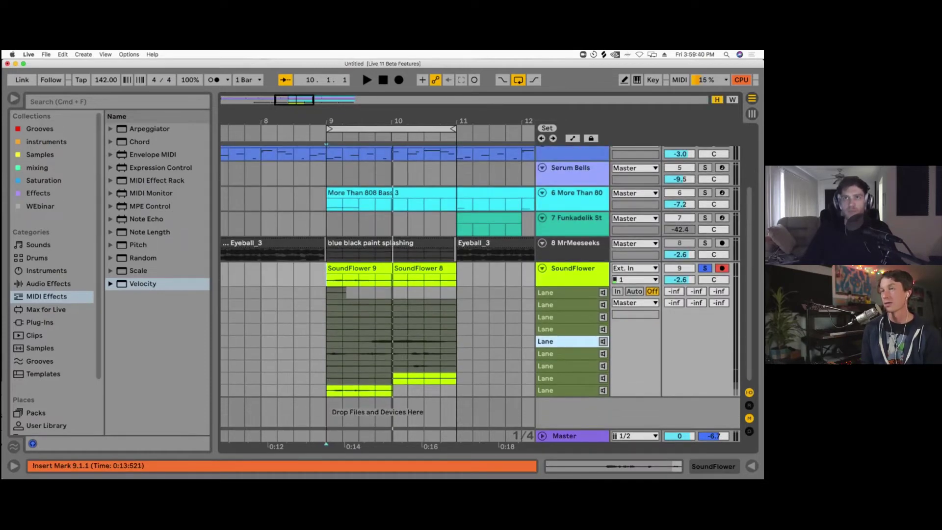
Step: Turn on Draw mode and comp sections of the SoundFlower 6 take between 9.1.1 and 11.1.1 into the track's main lane
left_click(456, 353)
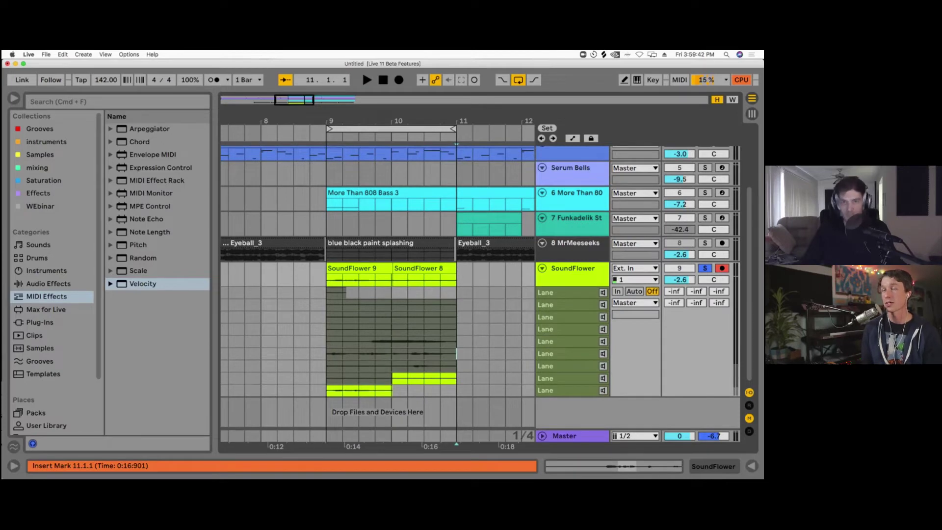
key("plus")
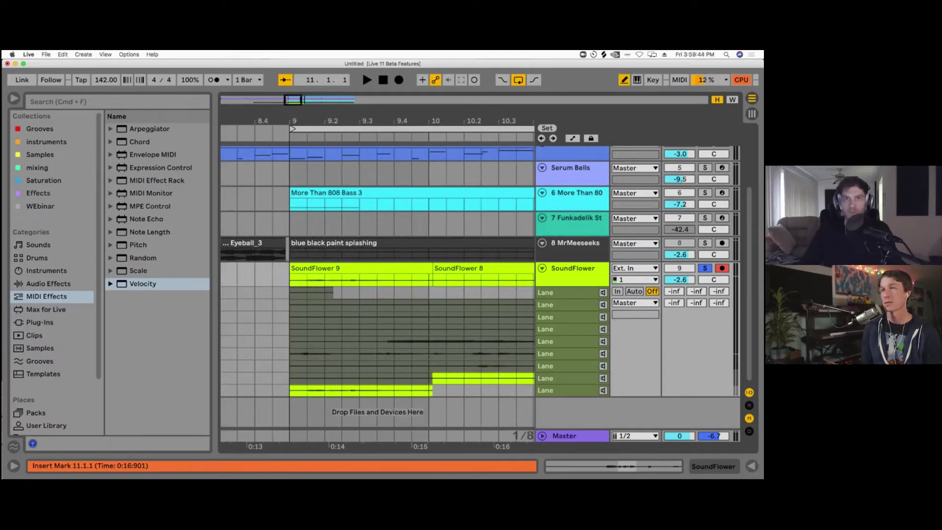
left_click_drag(292, 354, 477, 354)
scroll(378, 294, "right", 2)
scroll(377, 270, "right", 3)
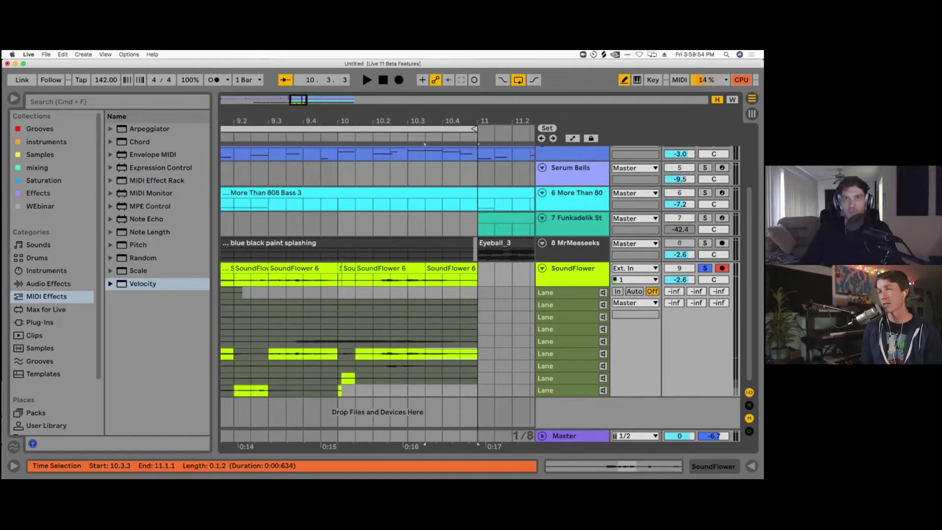
Step: Enlarge the SoundFlower track and comp the SoundFlower 5 take from 10.2.1 to 10.4.1 and from 9.3.1 to 10.1.1 into its main lane
left_click_drag(571, 286, 572, 309)
scroll(572, 304, "down", 2)
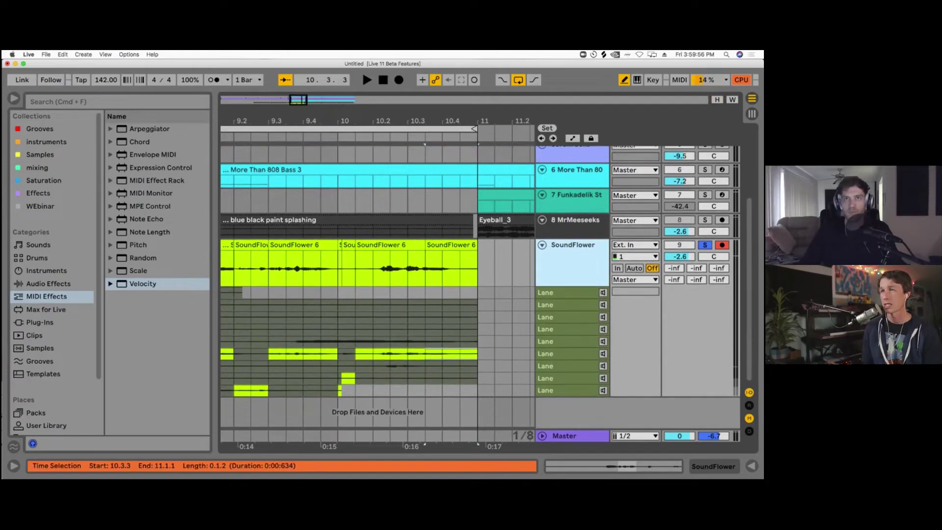
left_click_drag(373, 341, 442, 341)
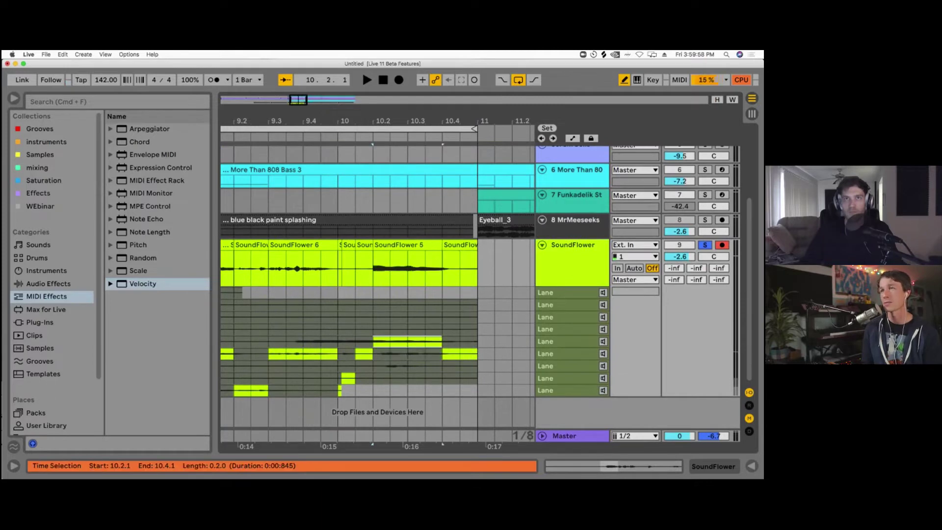
left_click_drag(271, 341, 338, 341)
scroll(338, 341, "left", 5)
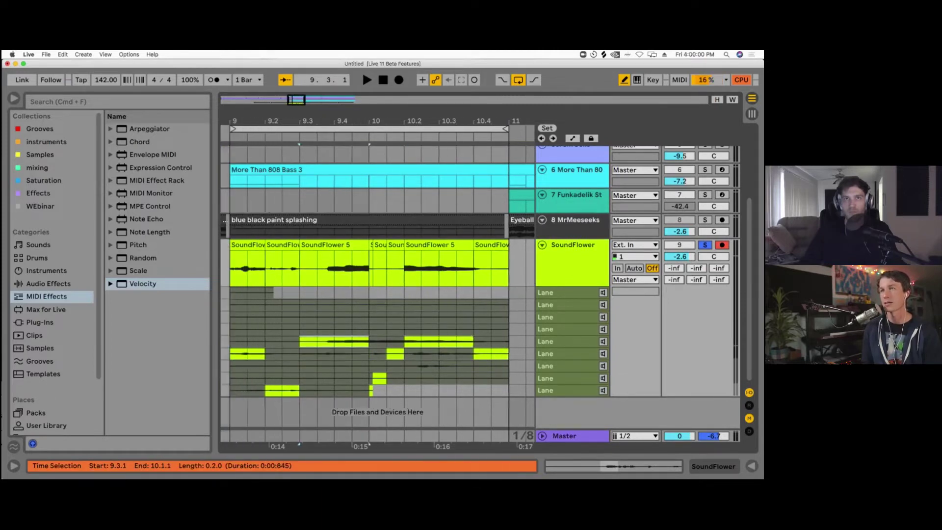
scroll(339, 341, "up", 1)
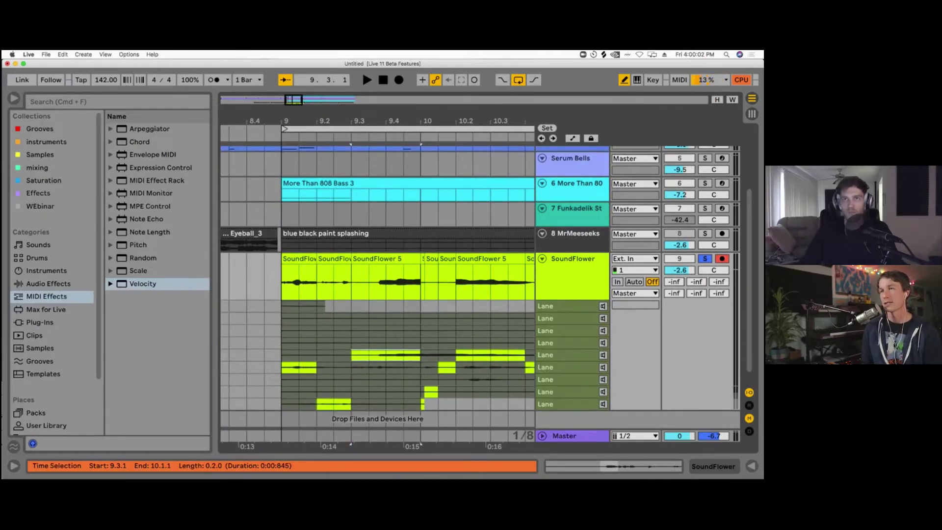
Step: Delete the last three take lanes of the SoundFlower track and turn off Draw mode
scroll(378, 314, "down", 1)
left_click(564, 391)
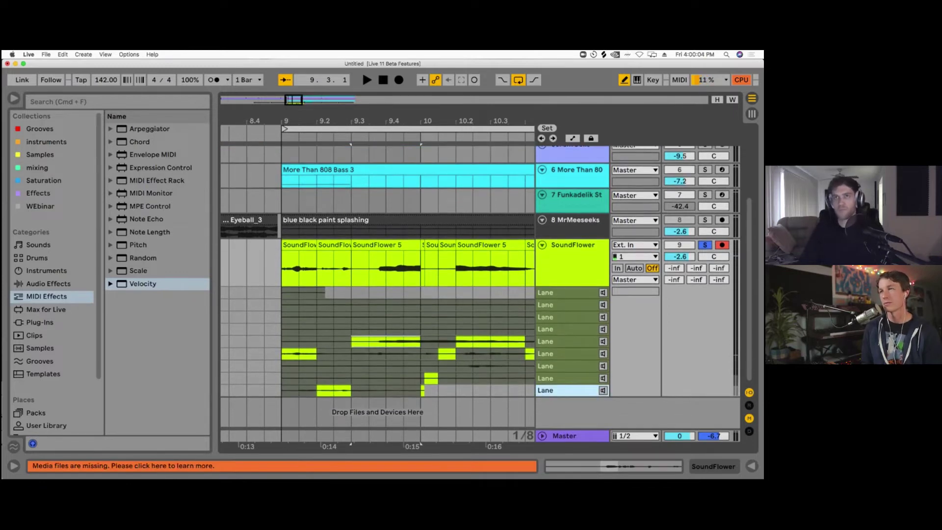
key("Delete")
key("Delete")
key("Delete")
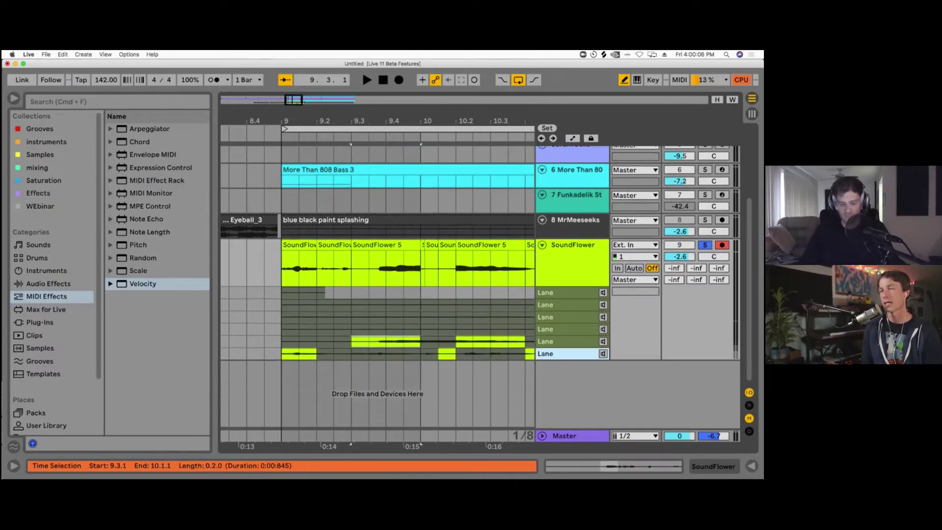
scroll(378, 275, "right", 3)
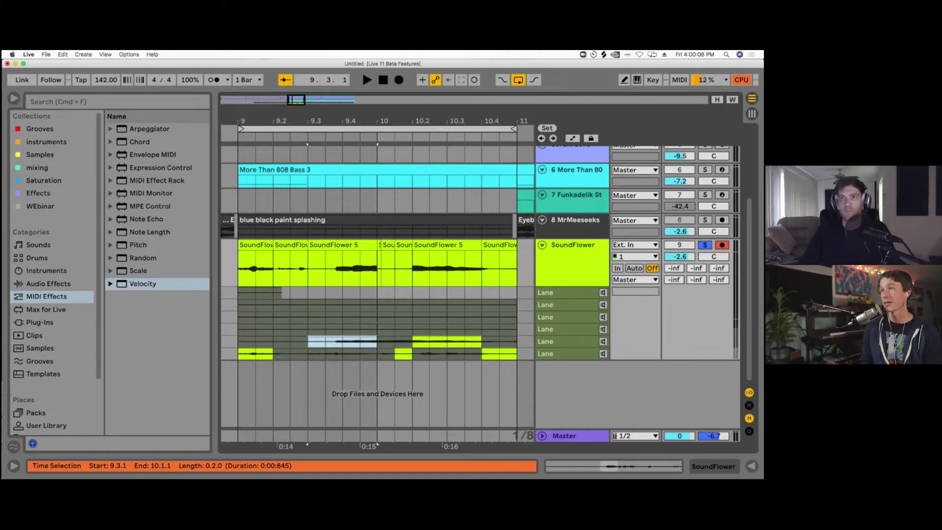
Step: Select the first take lane, and hide the SoundFlower track's take lanes
left_click(564, 293)
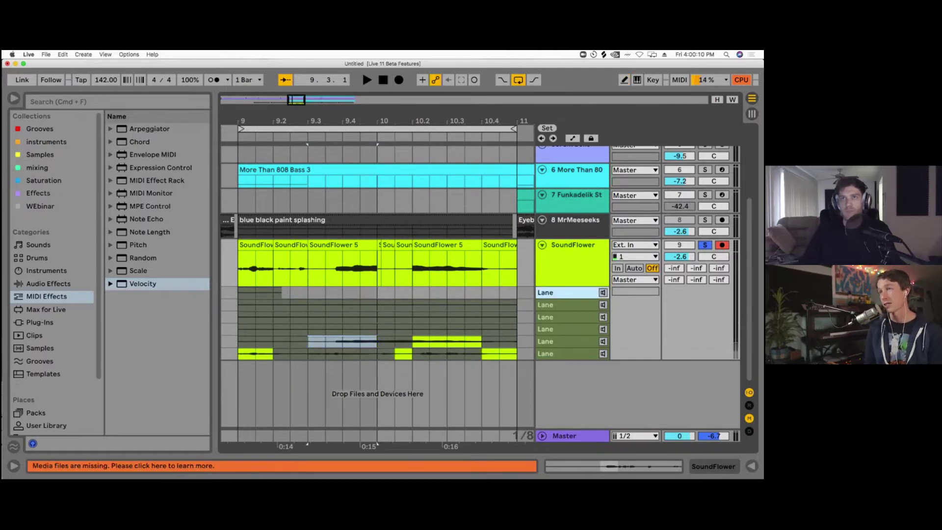
right_click(562, 264)
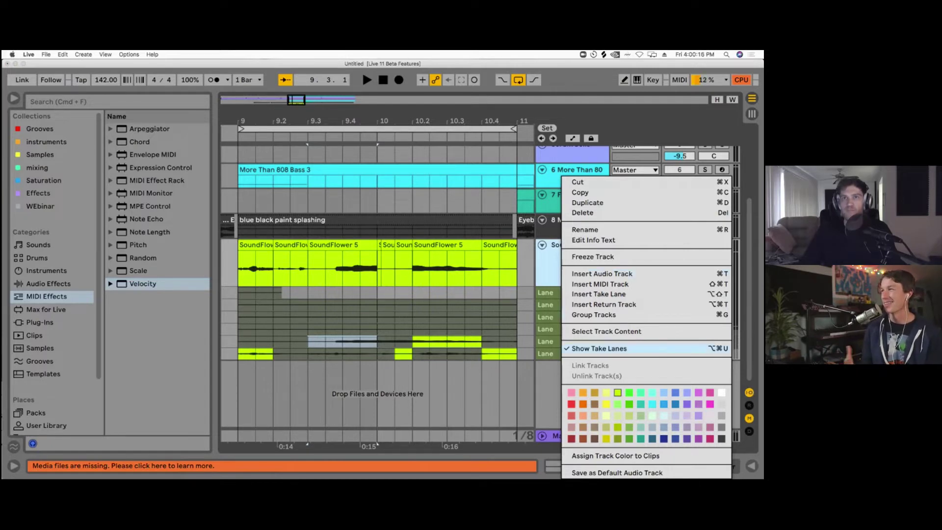
left_click(599, 349)
left_click(381, 378)
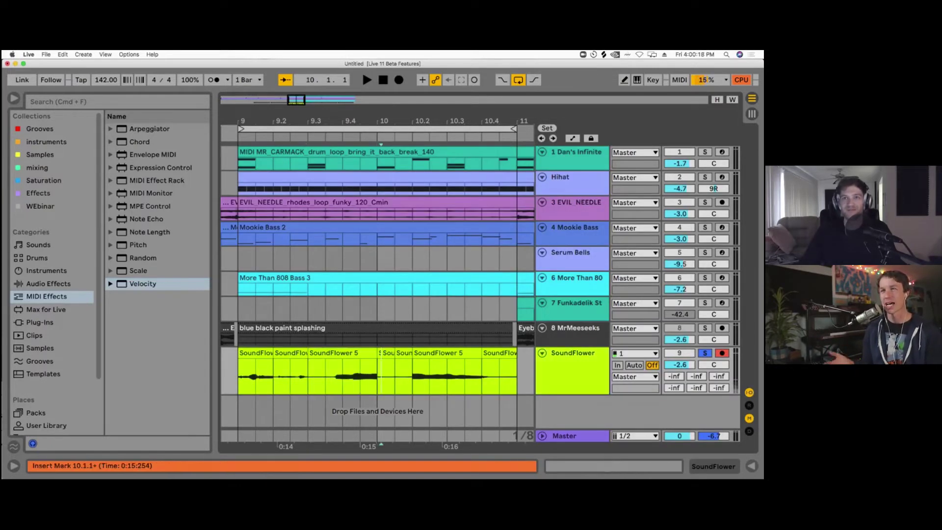
scroll(381, 377, "down", 1)
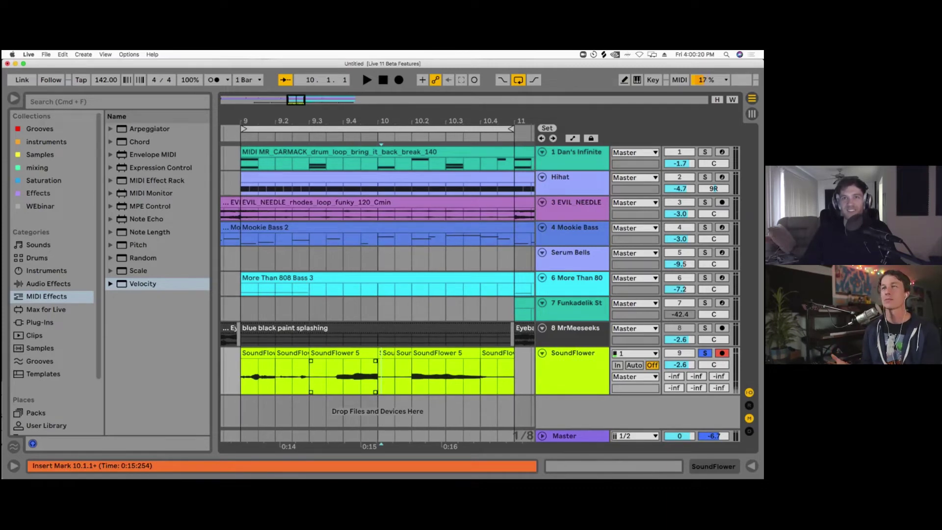
Step: Select the main-lane section from 9.3.1 to 10.1.1 and show the SoundFlower track's take lanes again
mouse_move(376, 353)
left_mouse_down()
mouse_move(394, 353)
mouse_move(378, 353)
left_mouse_up()
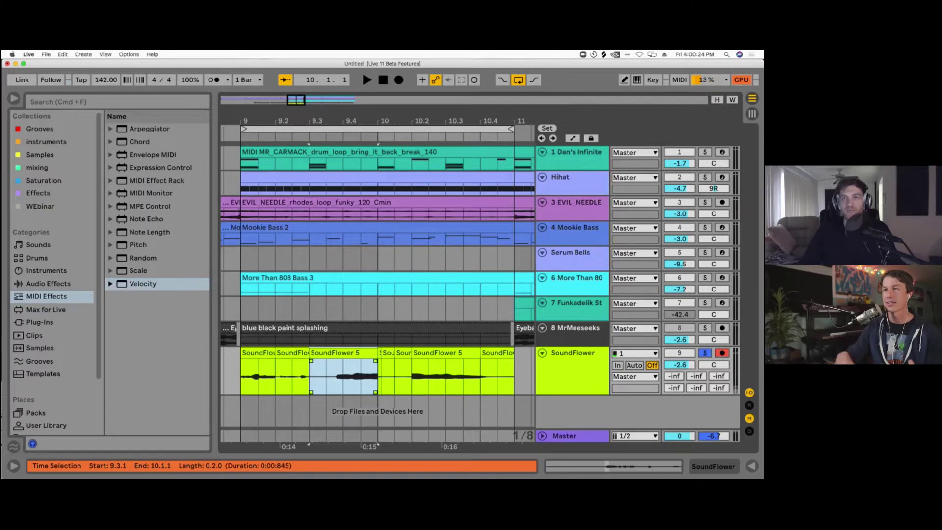
left_click(572, 363)
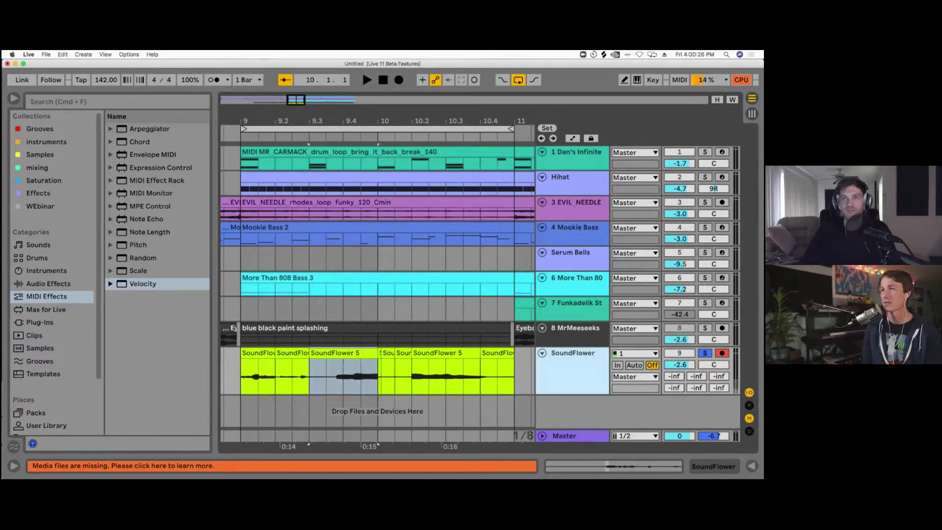
right_click(546, 365)
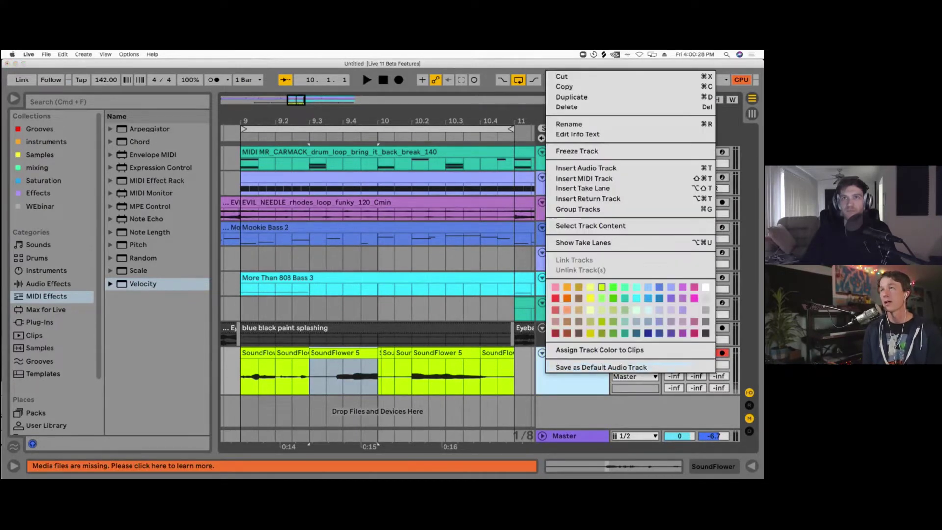
left_click(584, 242)
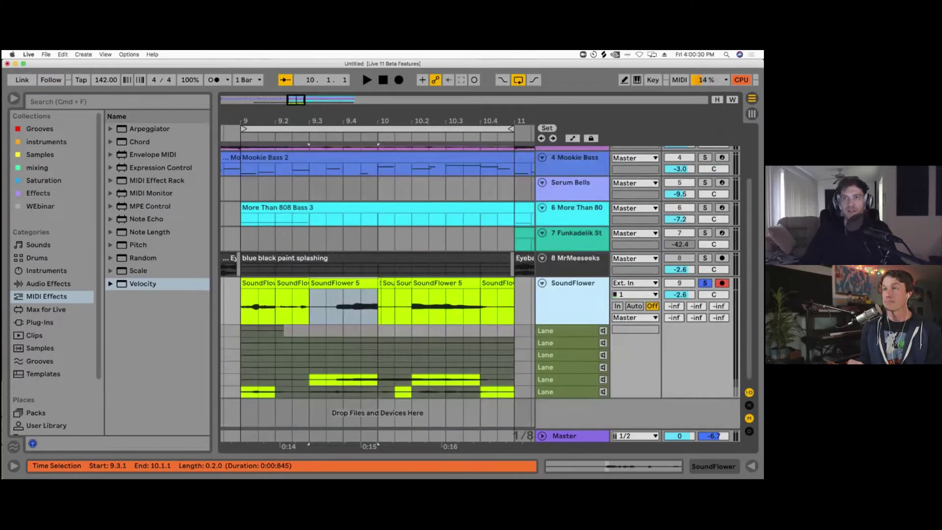
Step: Display the first take lane's options, dismiss them, and select the last take lane
right_click(566, 330)
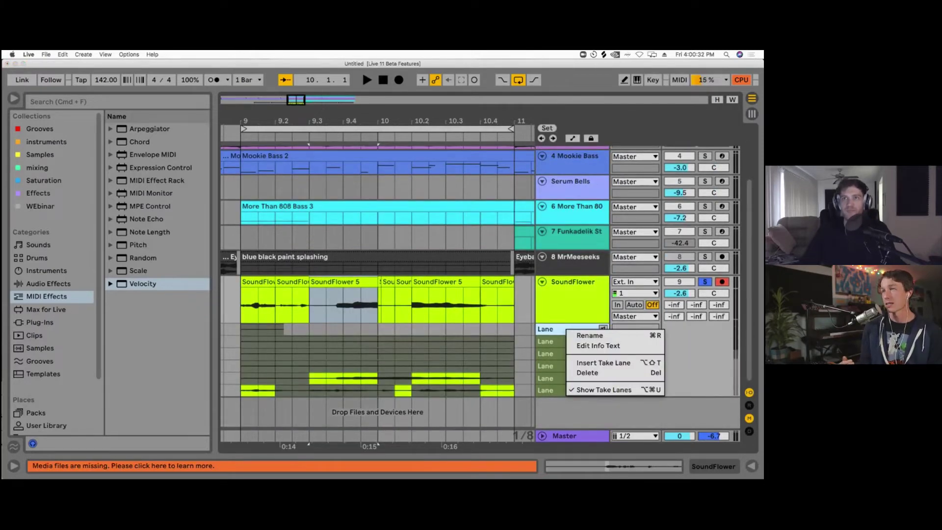
left_click(552, 378)
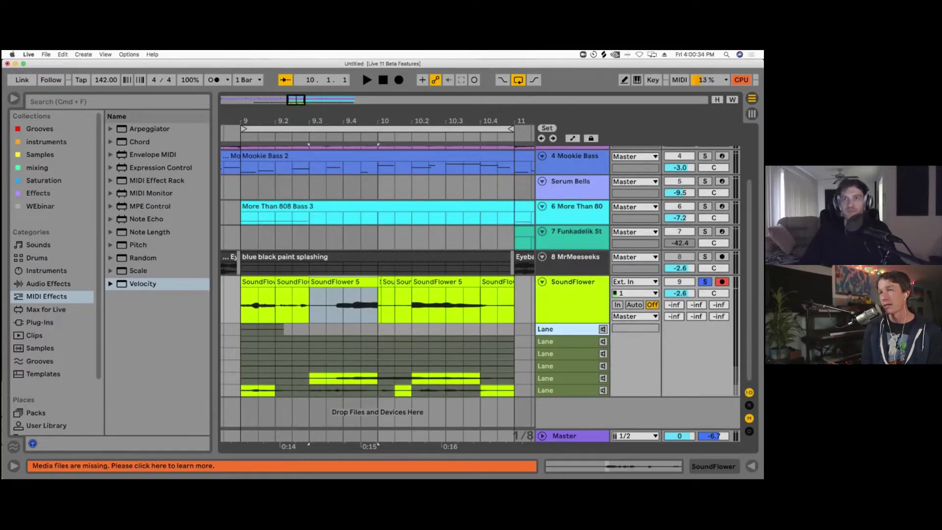
left_click(552, 378)
left_click(552, 391)
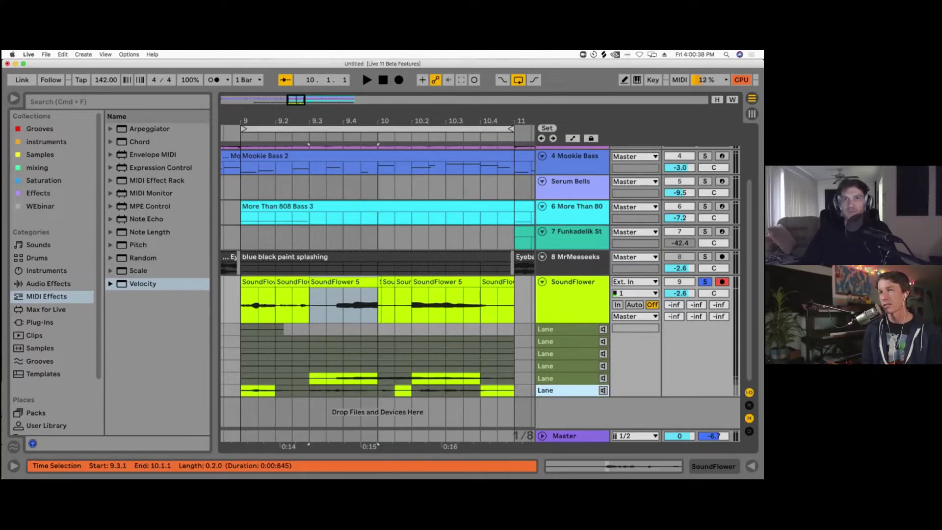
Step: Select 10.1.3 to 11.1.1 in the fourth take lane and 10.2.1 to 10.4.1 in the fifth, and place the insert marker at 10.4.3
left_click_drag(396, 366, 513, 366)
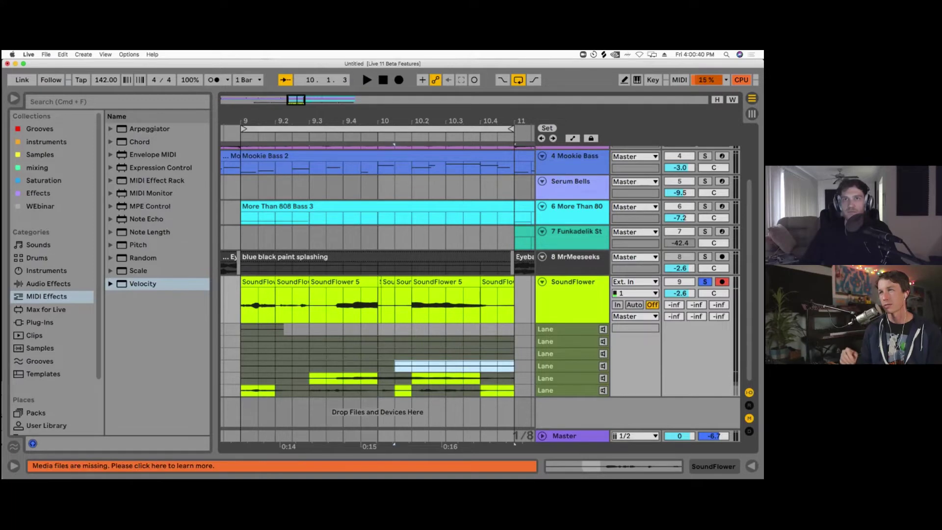
left_click(531, 379)
left_click_drag(412, 378, 480, 378)
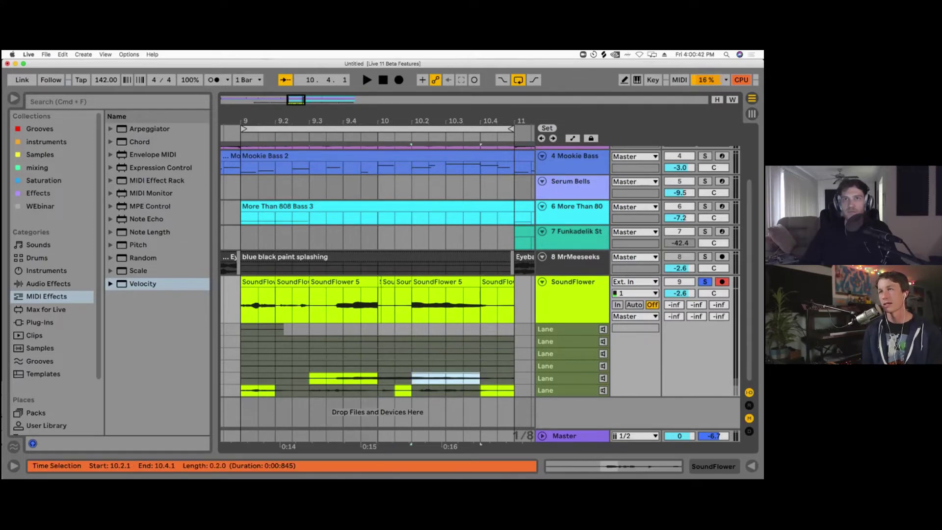
left_click(497, 378)
left_click_drag(411, 305, 497, 305)
left_click(497, 305)
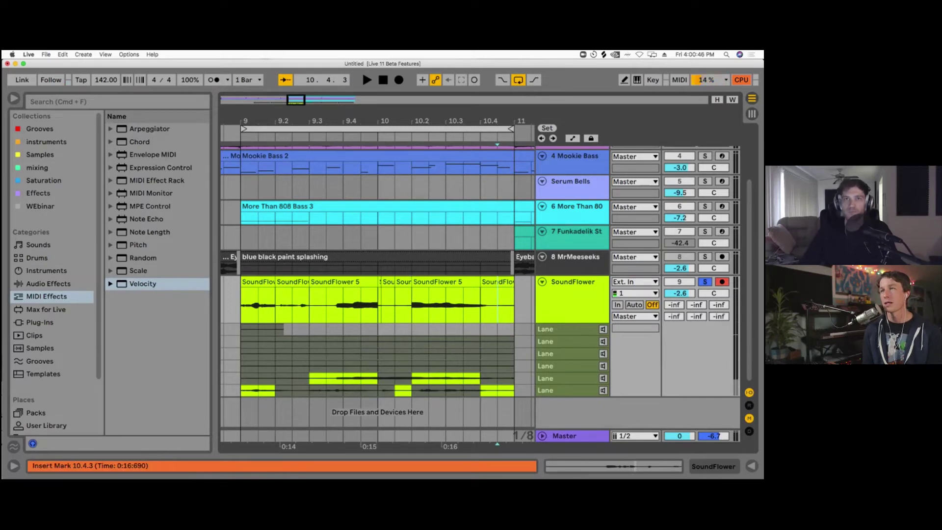
Step: Select the first three take lanes together, and reduce the selection to the third lane
left_click(564, 329)
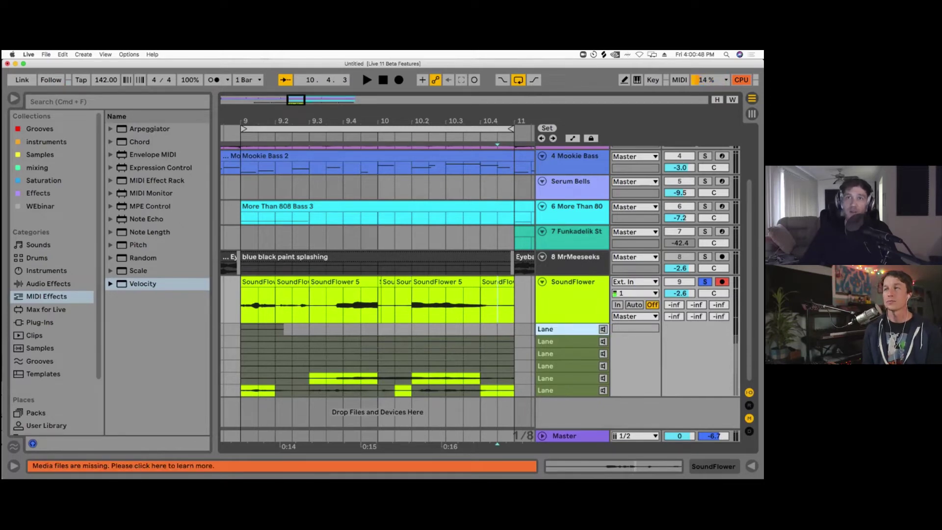
left_click(564, 353, "shift")
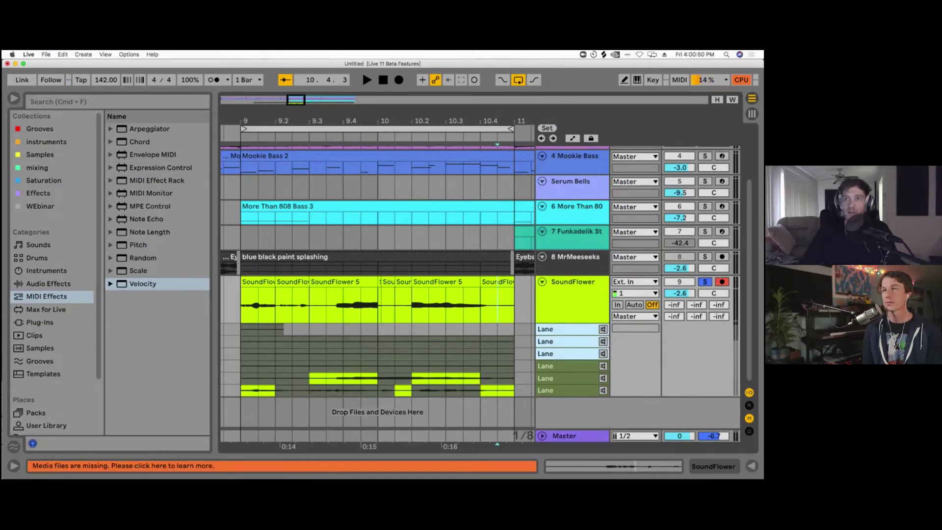
left_click(564, 353)
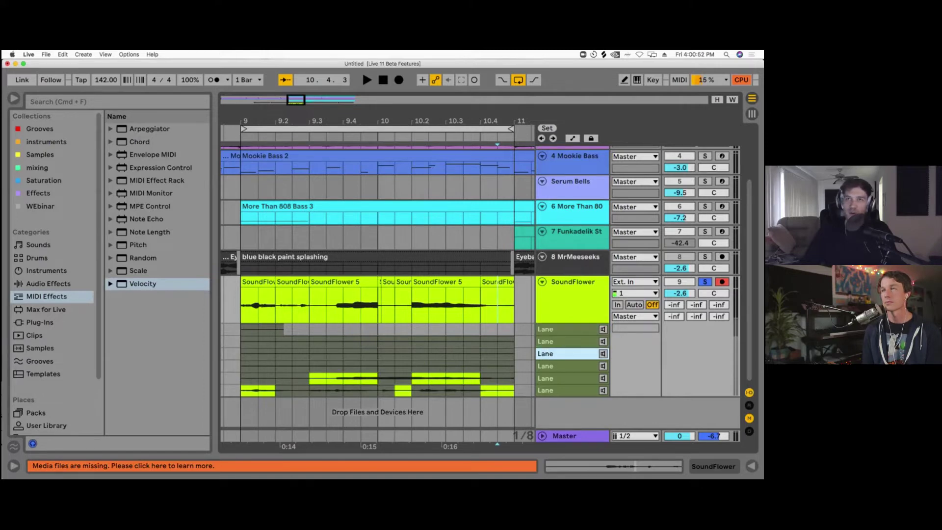
Step: Audition the third and fourth take lanes, step through the neighbouring lanes, and turn auditioning off
key("t")
key("Down")
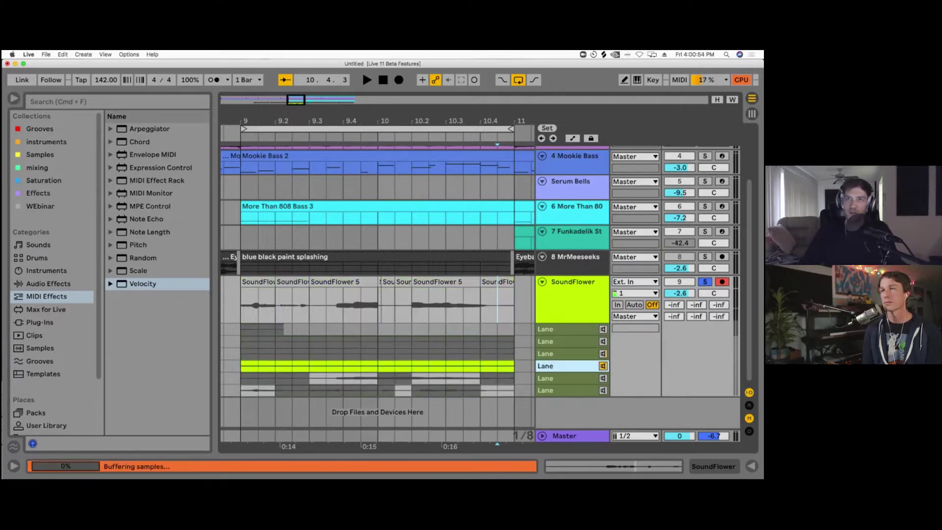
key("Down")
key("Up")
key("Up")
key("Up")
key("Up")
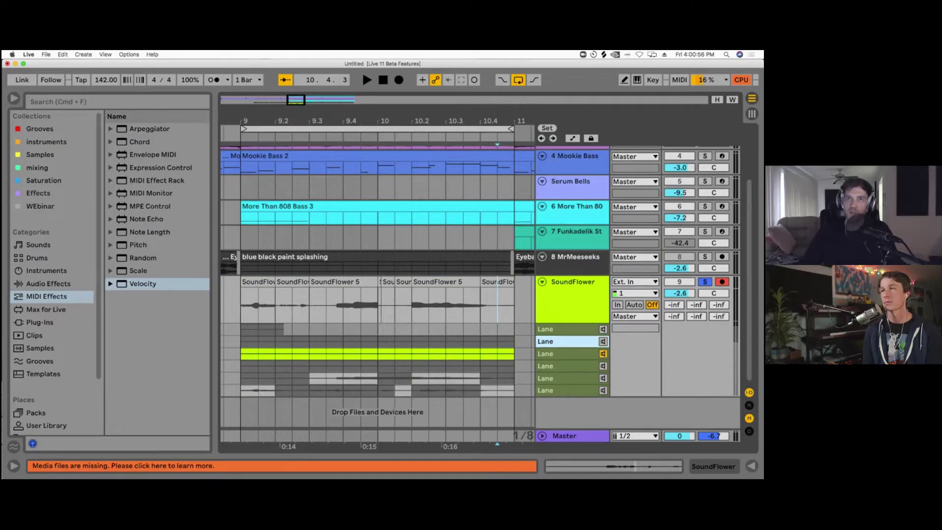
key("Up")
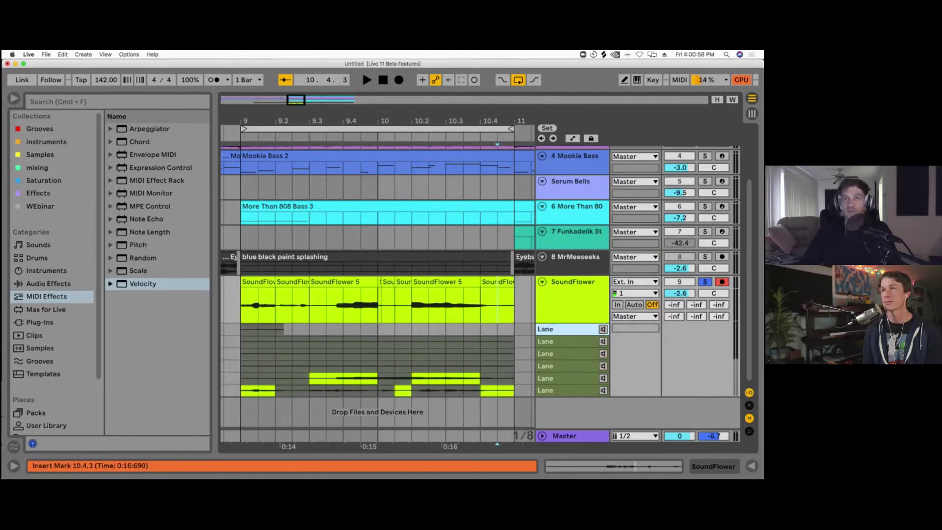
Step: Select the comped clips from 9.1.1 to 11.1.1 in the SoundFlower track's main lane
key("Up")
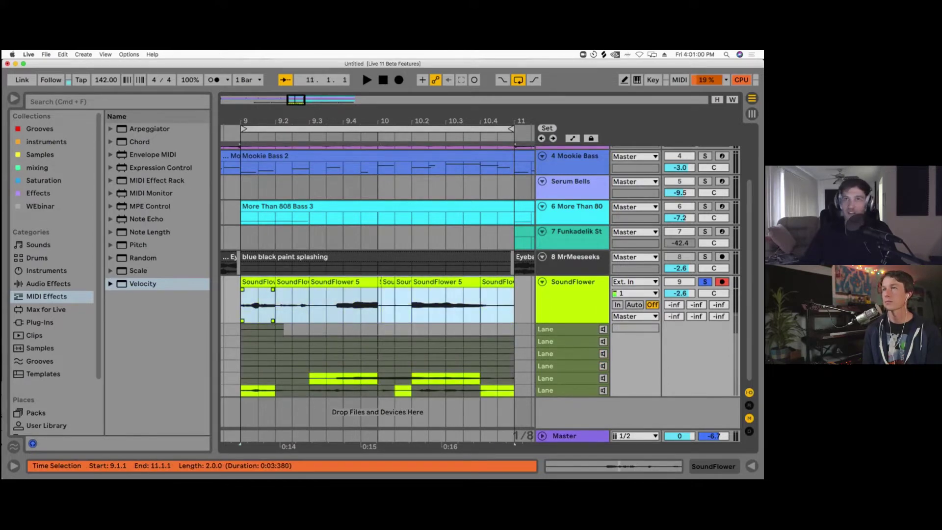
left_click_drag(242, 305, 512, 305)
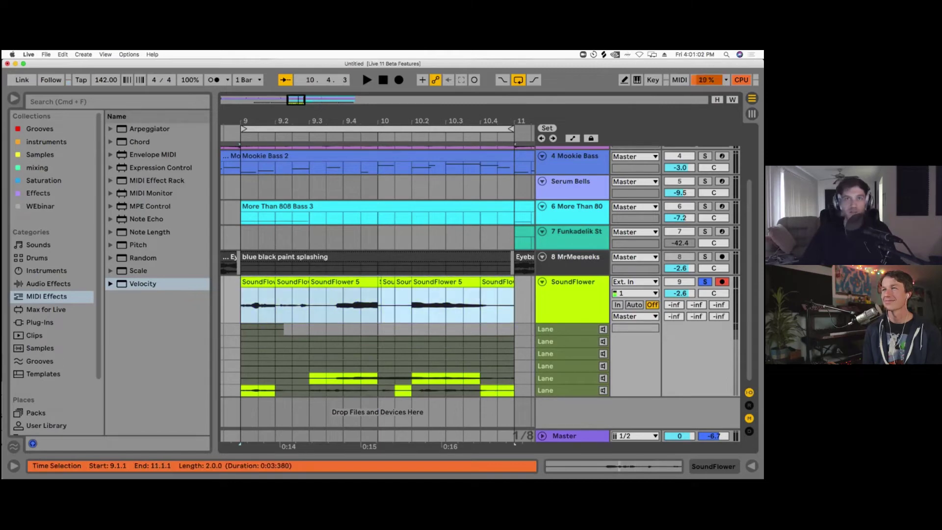
left_click_drag(244, 305, 510, 305)
scroll(377, 300, "left", 2)
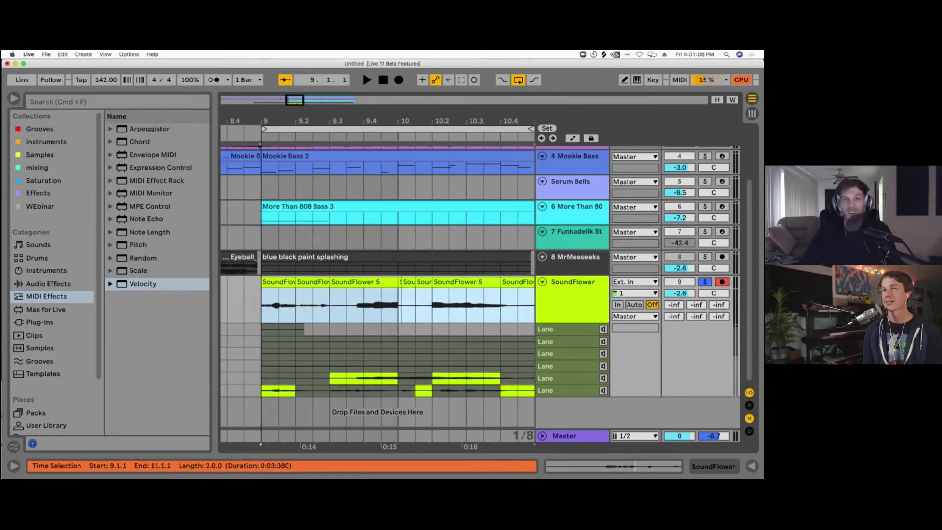
scroll(378, 300, "right", 1)
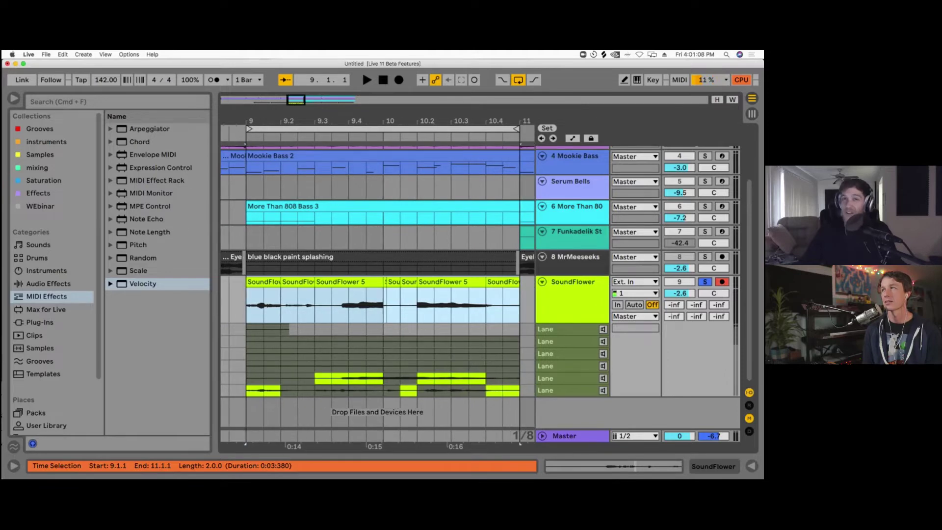
Step: Select 9.4.1 to 10.1.1 in the third take lane, and delete the fourth take lane
left_click_drag(348, 353, 382, 353)
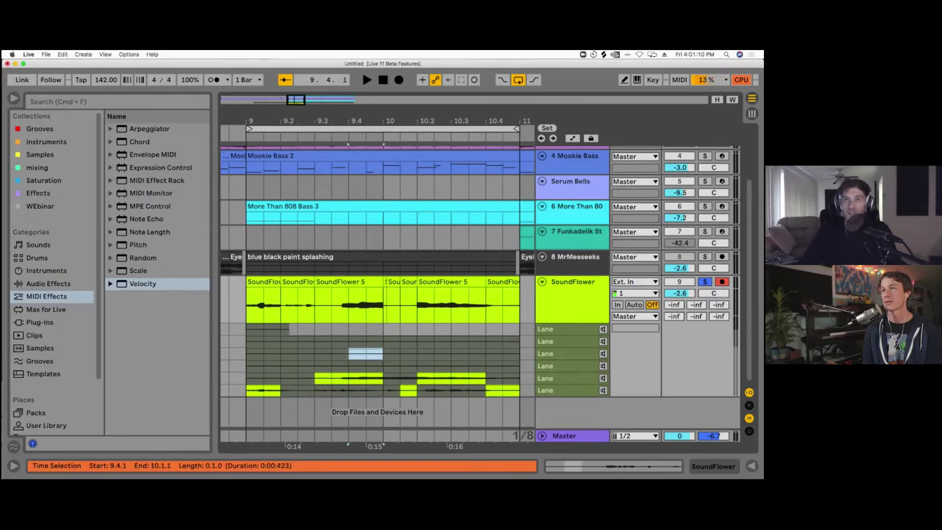
left_click(565, 378)
left_click(564, 366)
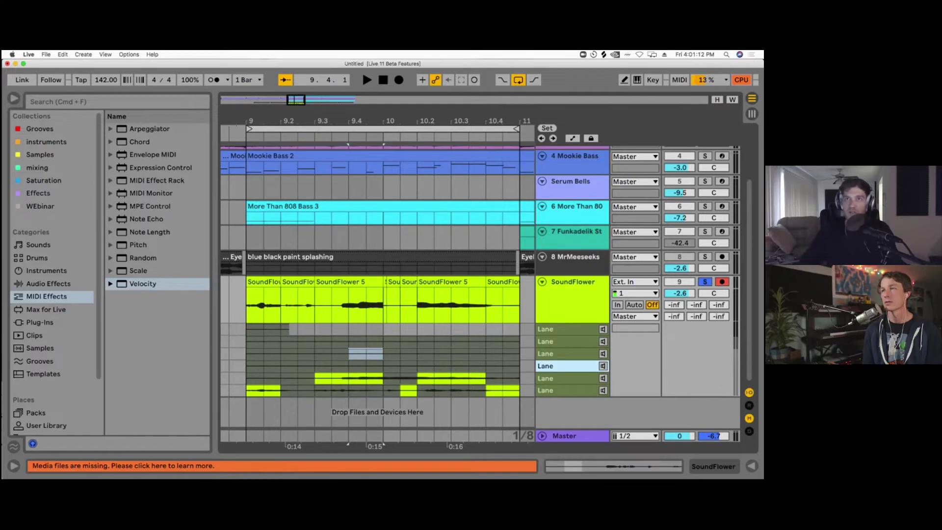
key("Delete")
Step: Delete the first two take lanes of the SoundFlower track
key("Up")
key("Up")
key("Up")
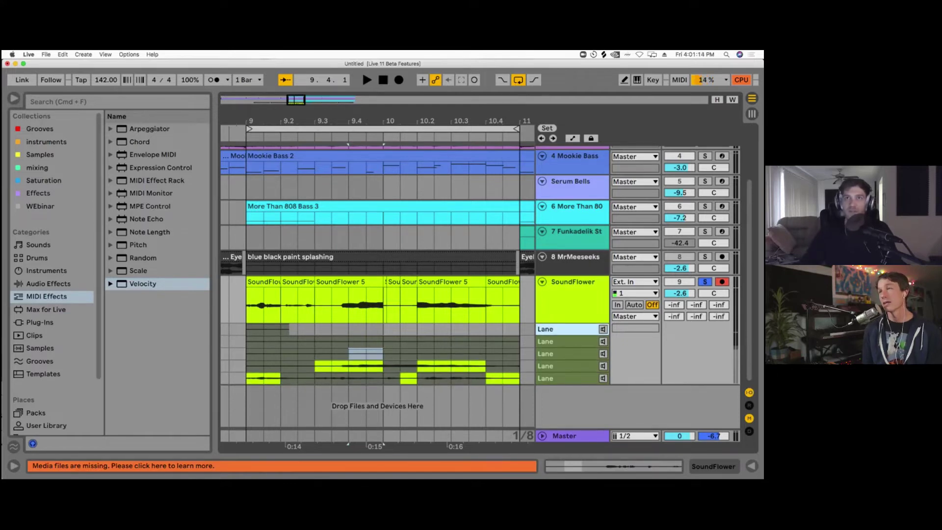
key("Delete")
key("Delete")
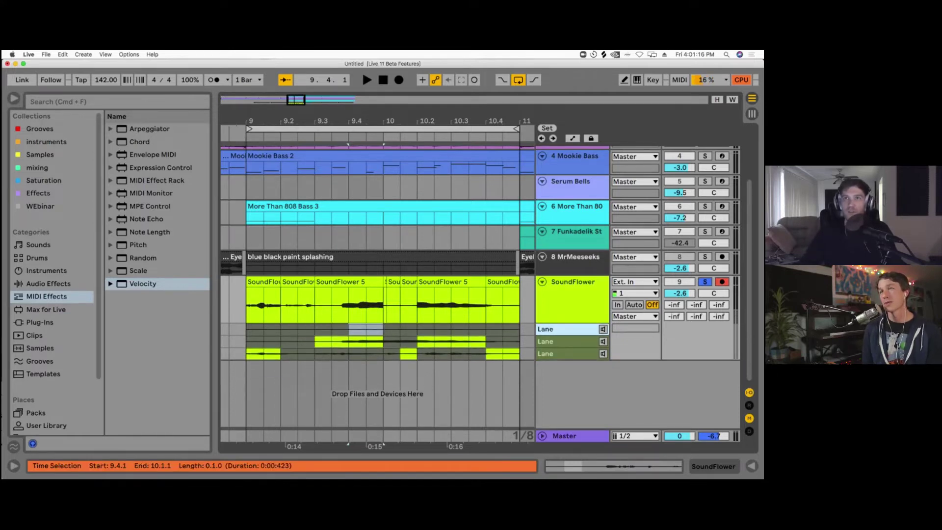
Step: Hide the SoundFlower track's take lanes, and select the main-lane clip from 10.4.1 to 11.1.1
left_click_drag(251, 308, 469, 309)
right_click(591, 294)
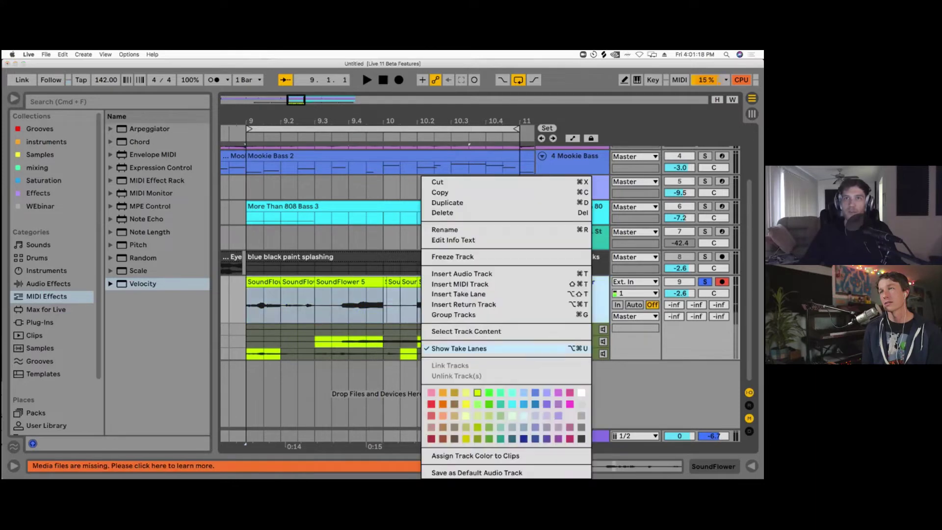
left_click(459, 348)
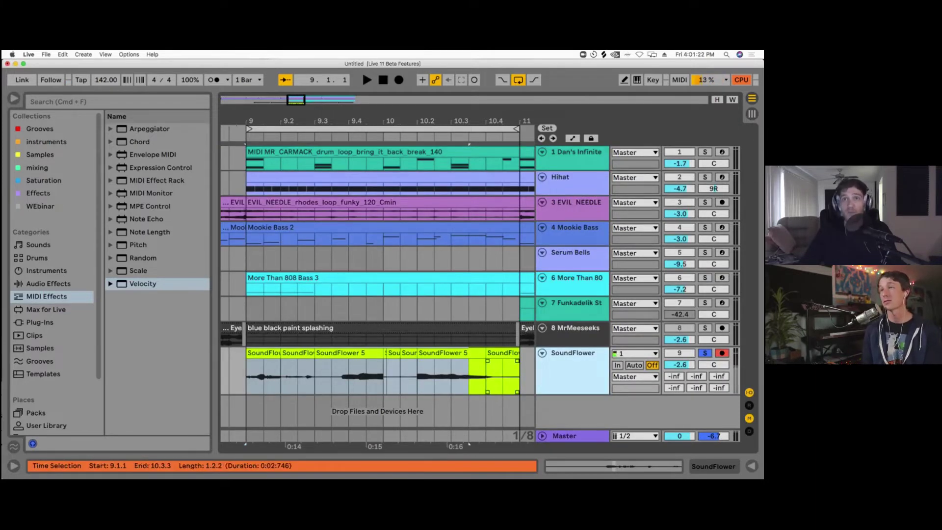
left_click(503, 353)
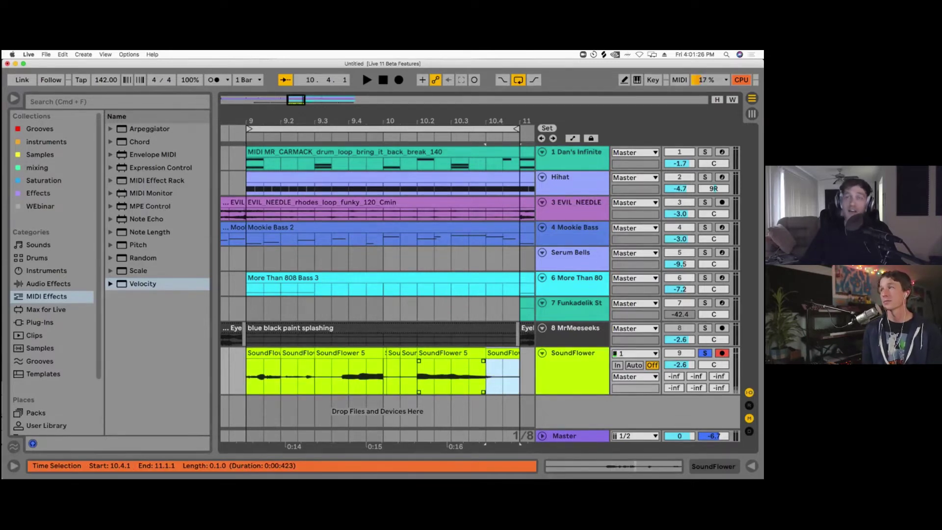
left_click(573, 362)
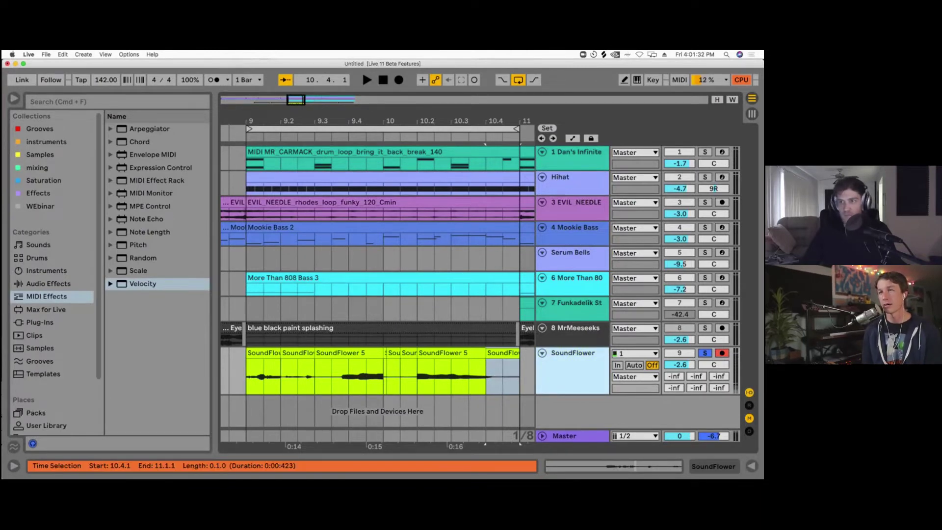
Step: Open the device view of the MrMeeseeks track and toggle the video window
key("super+Tab")
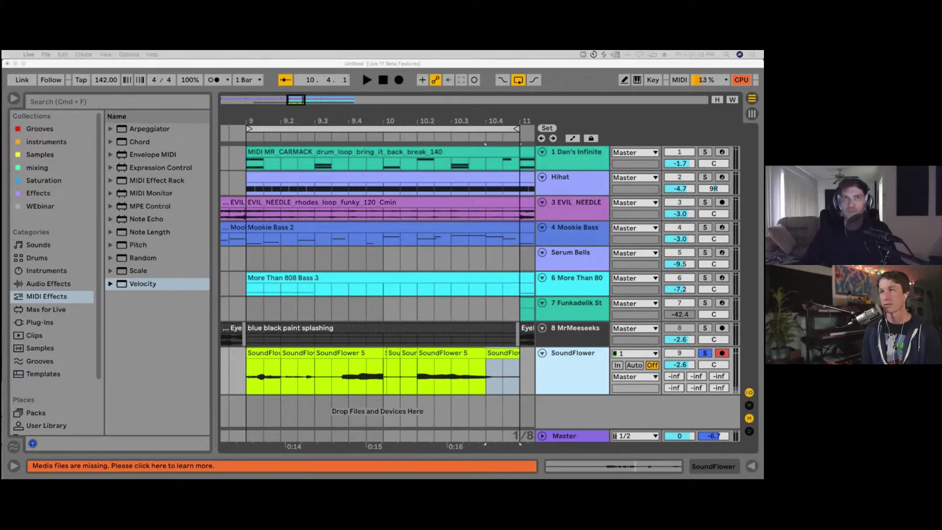
double_click(575, 328)
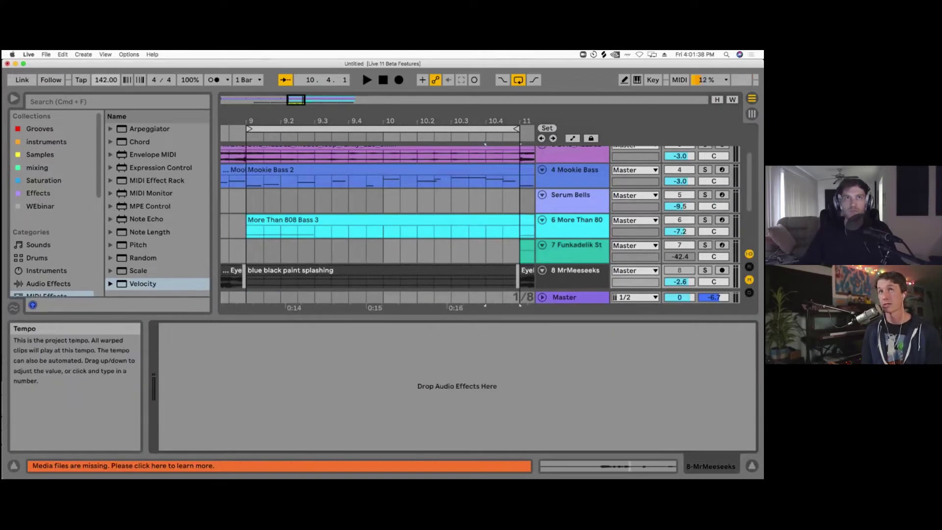
left_click(106, 55)
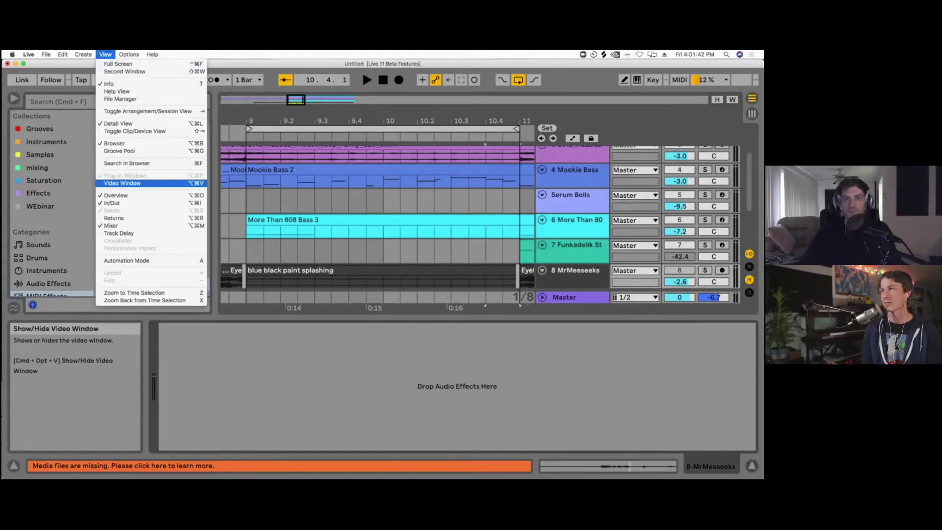
left_click(122, 183)
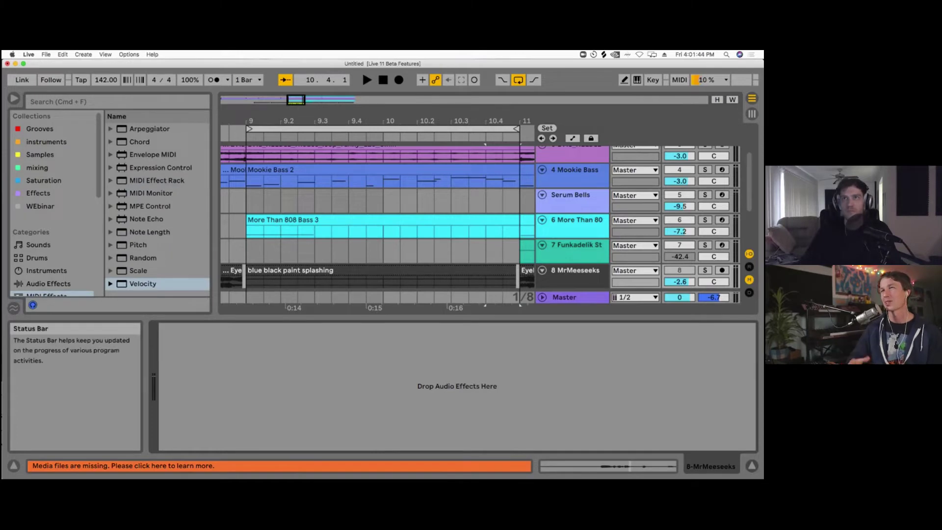
Step: Solo track 7, Funkadelik St, and place the insert marker in it at 9.1.3
scroll(380, 221, "down", 3)
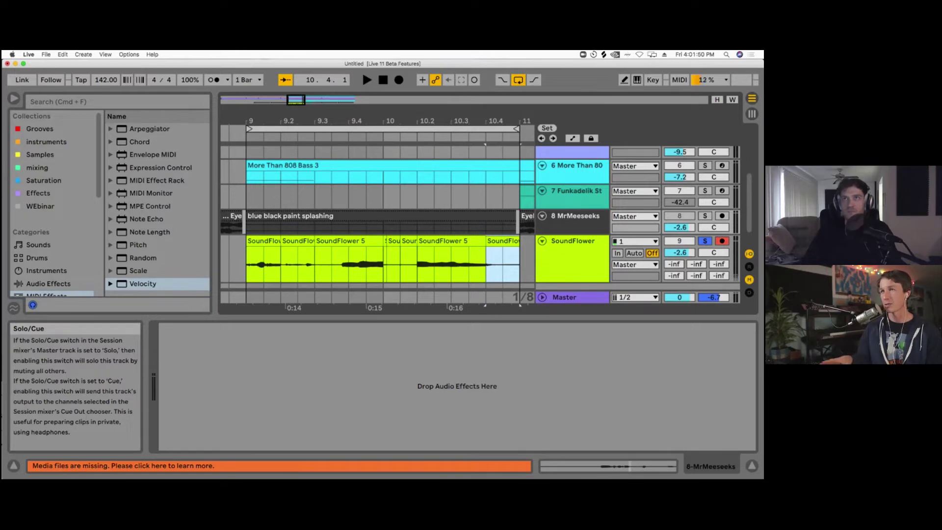
left_click(705, 191)
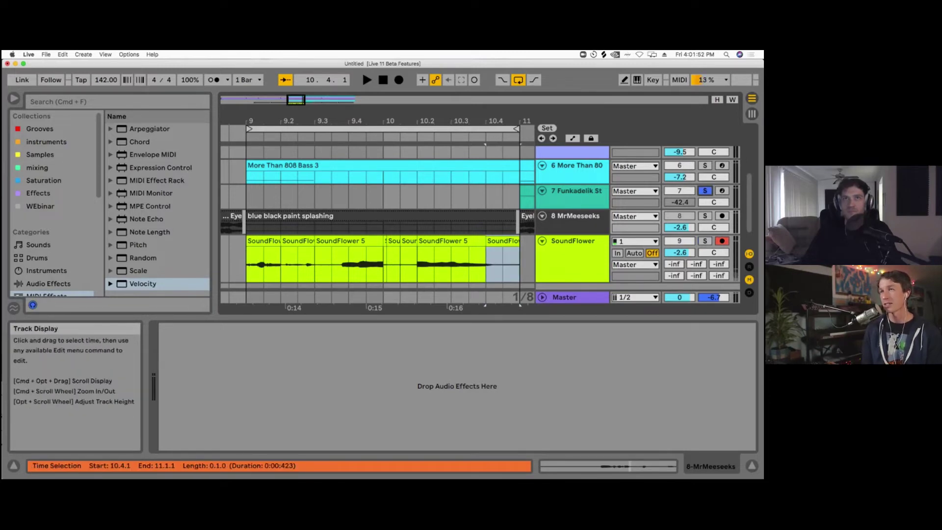
scroll(350, 197, "down", 3)
left_click(287, 197)
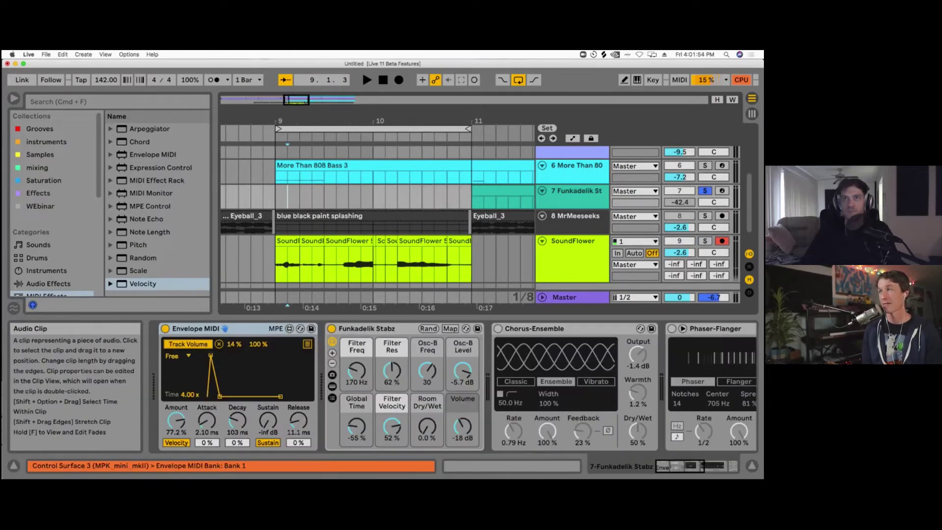
Step: Toggle automation mode on and off, and show the take lanes of the SoundFlower track
left_click(572, 253)
key("a")
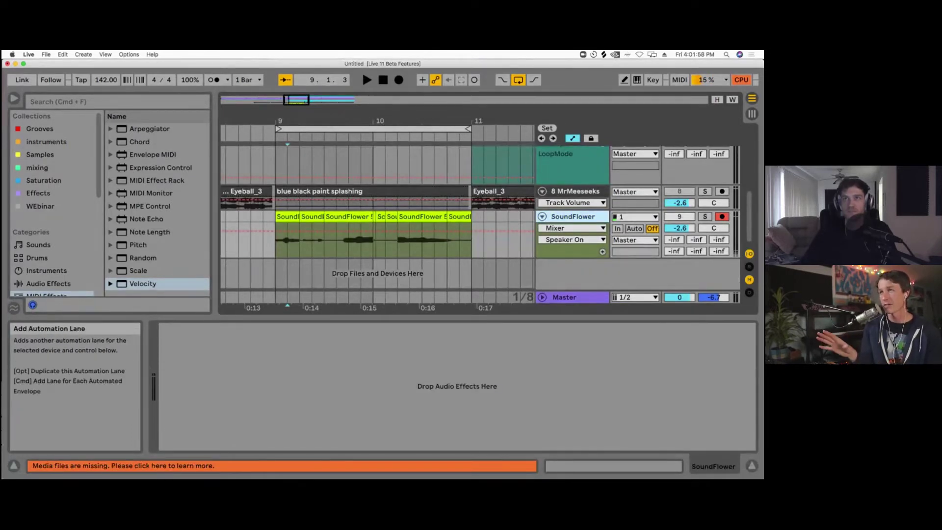
key("a")
right_click(572, 252)
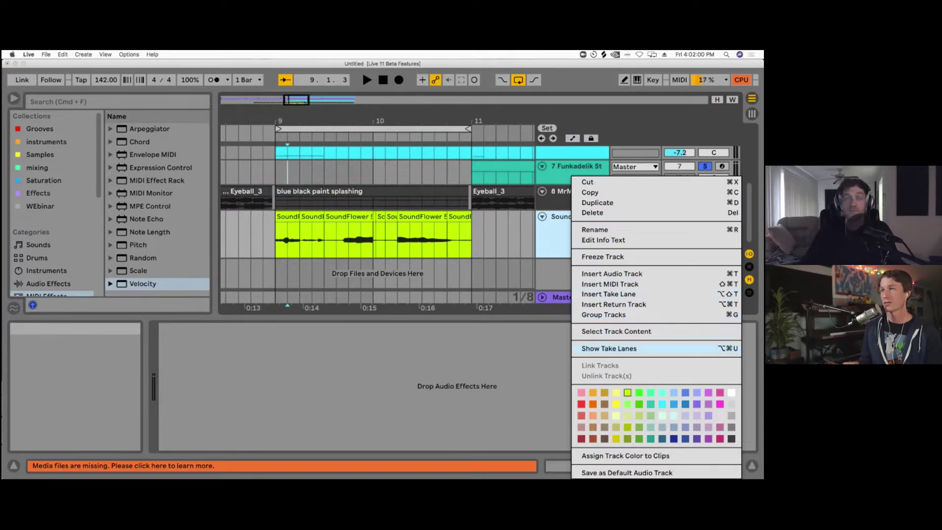
left_click(608, 348)
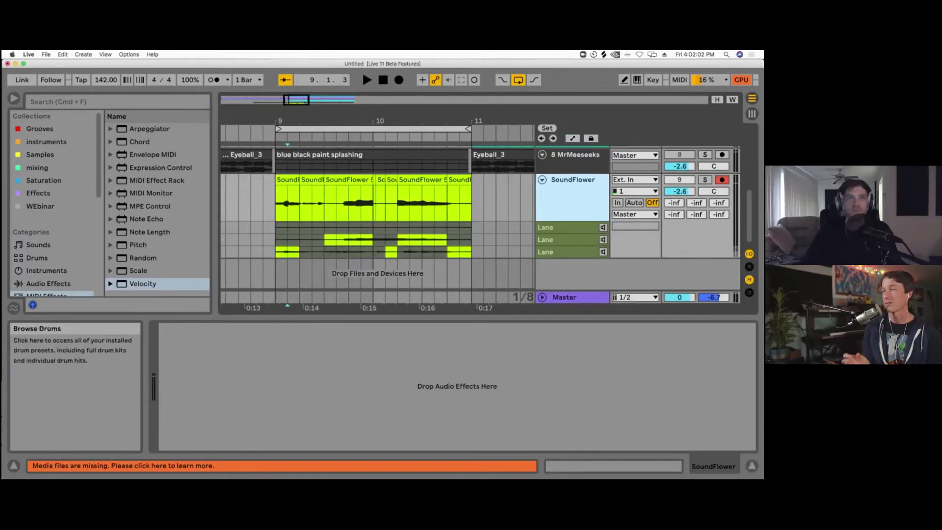
Step: Add the FLute Tweet Cmin sample from the Samples collection's Scratches & FX folder to SoundFlower's first take lane at 9.1.1
left_click(37, 258)
left_click(40, 154)
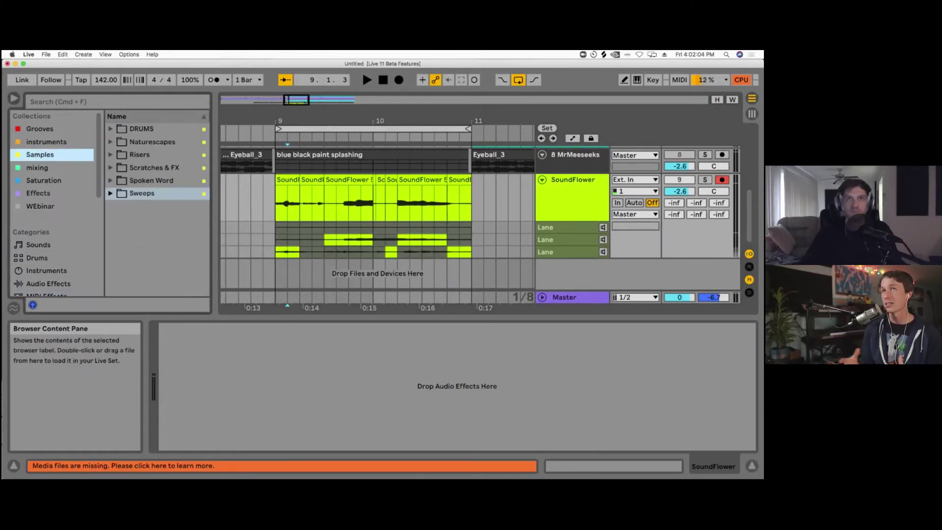
left_click(111, 168)
scroll(147, 196, "down", 2)
left_click_drag(161, 188, 294, 227)
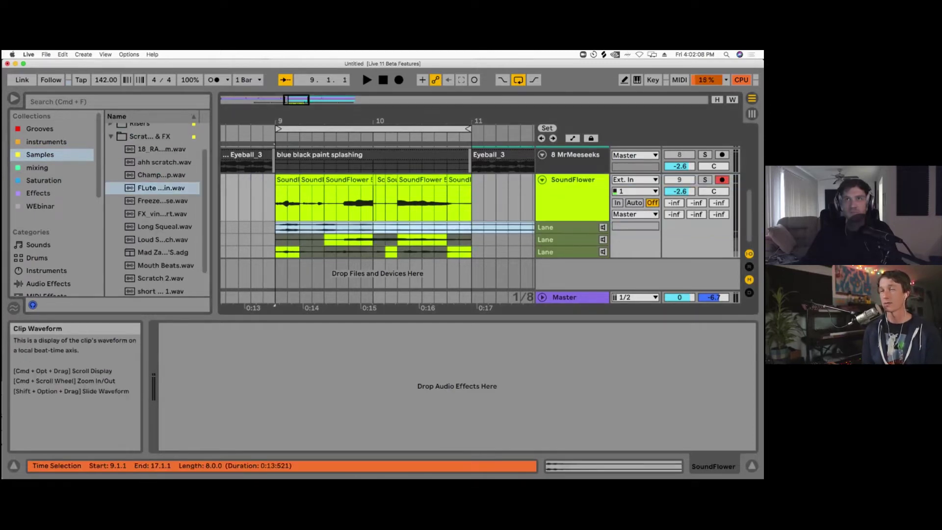
Step: Enlarge the first take lane, and add the FX_vinyl_crackling_short sample to the second take lane at 9.1.1
left_click(569, 228)
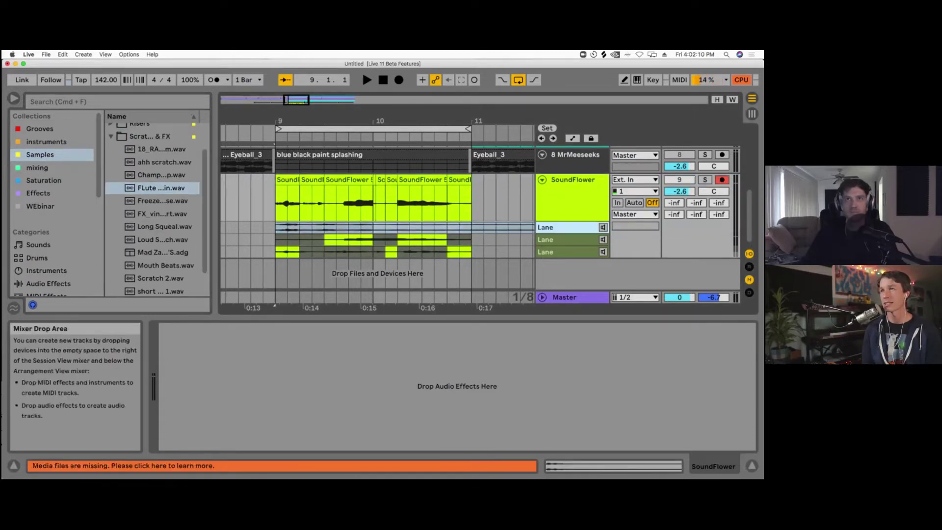
key("alt+plus")
key("alt+plus")
key("plus")
left_click(305, 227)
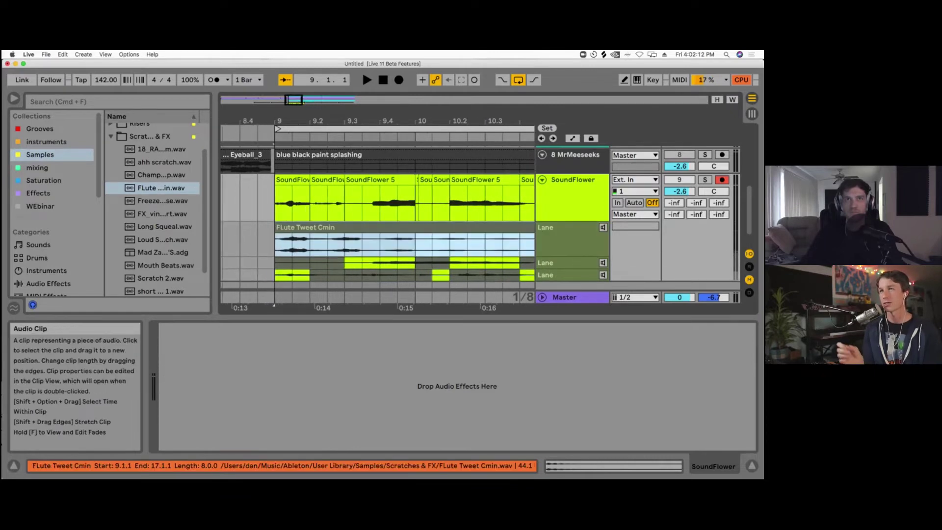
left_click_drag(162, 214, 287, 263)
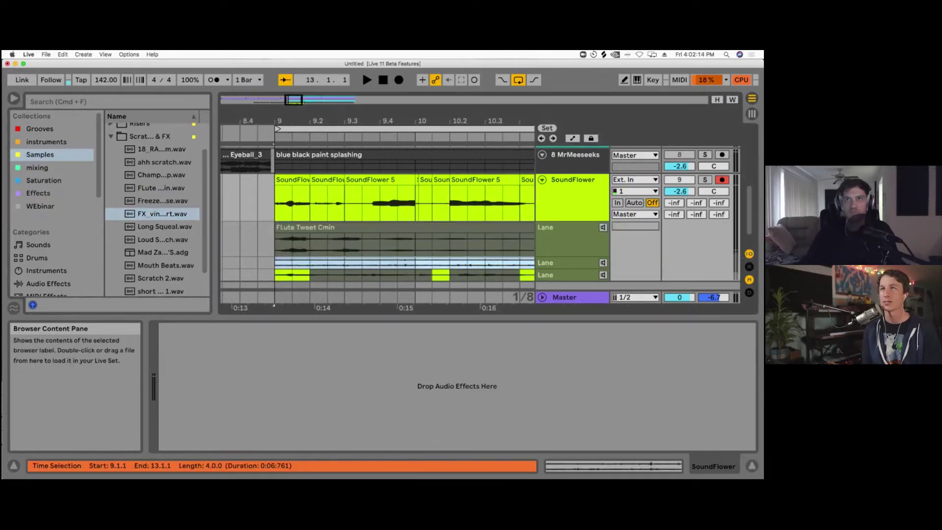
Step: With draw mode, comp the vinyl crackling take from 9.1.1 to 10.1.1 and the flute take from 10.1.1 to 11.1.1
scroll(287, 263, "down", 3)
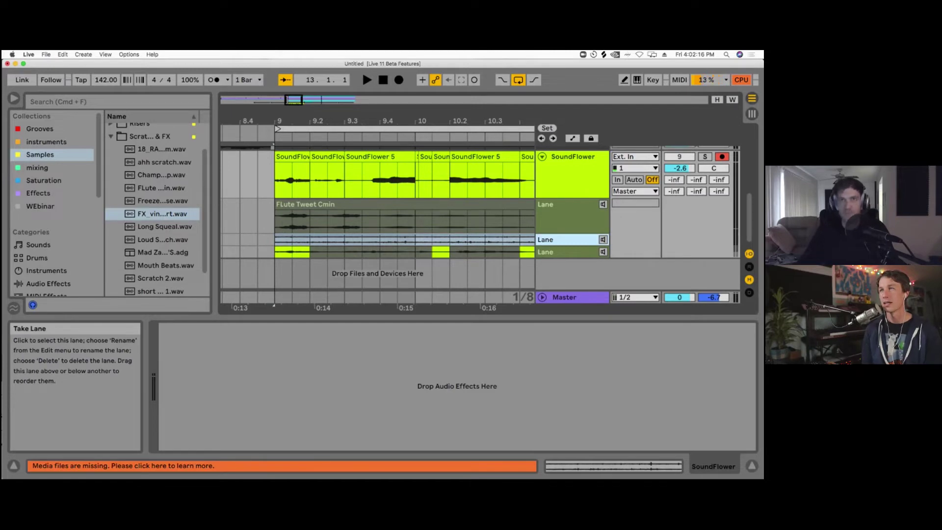
left_click_drag(287, 255, 415, 255)
left_click_drag(419, 216, 501, 216)
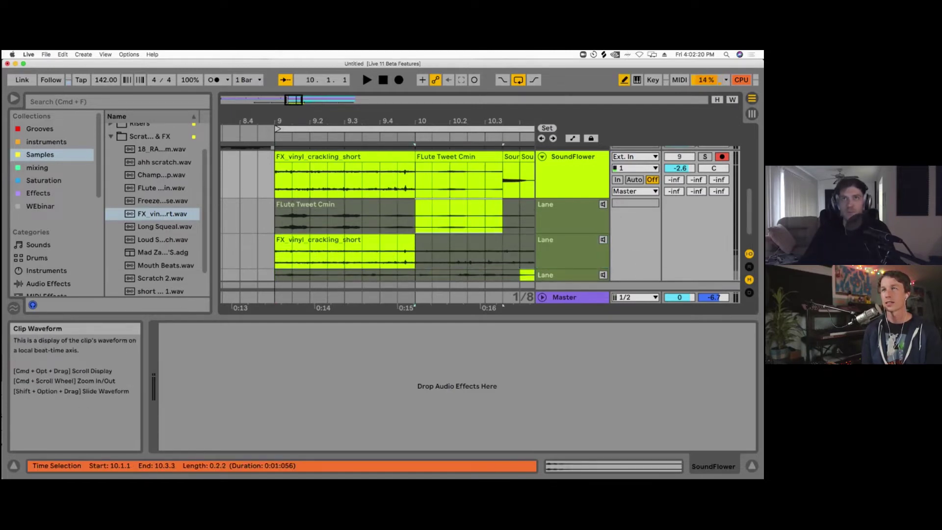
scroll(498, 216, "right", 3)
left_click_drag(436, 216, 487, 216)
scroll(487, 216, "down", 4)
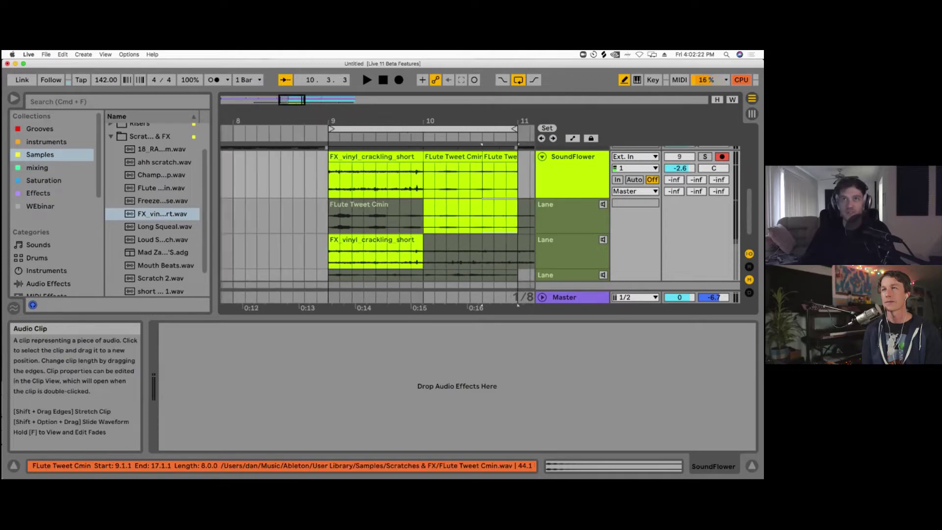
key("b")
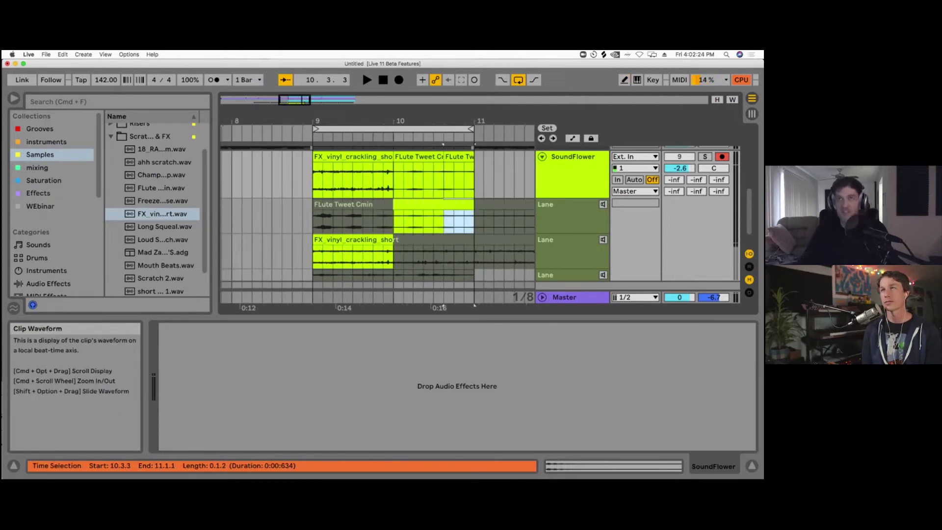
Step: Optimize the arrangement height to compact the tracks and take lanes, and select the SoundFlower track
left_click(569, 217)
key("h")
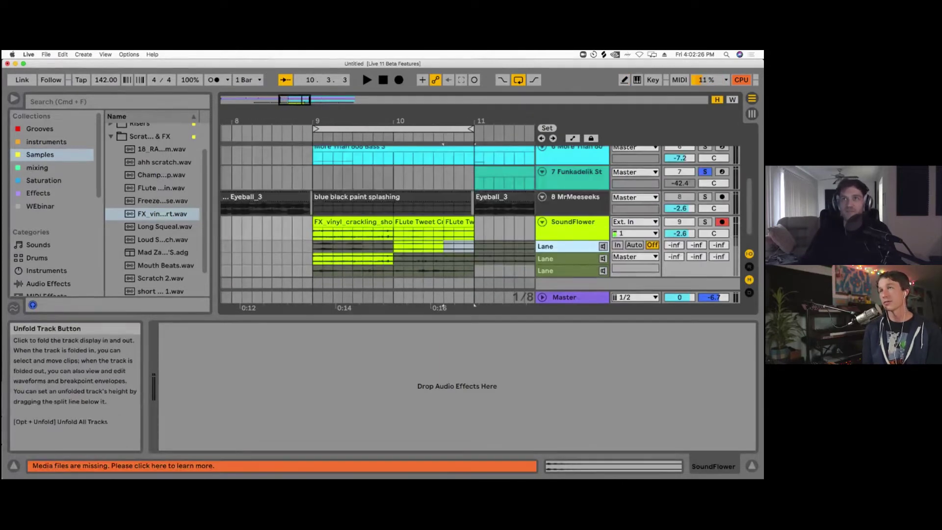
left_click(572, 214)
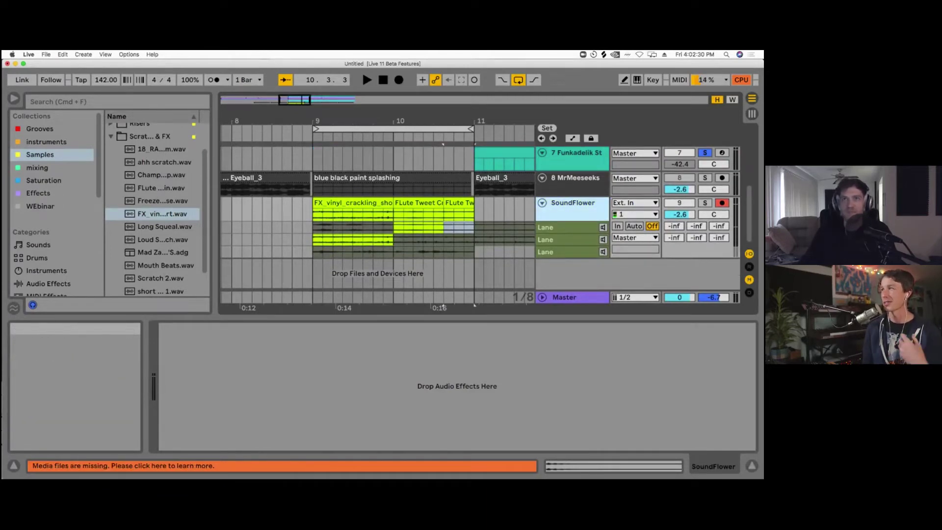
Step: Enlarge the MrMeeseeks track, show its take lanes, and look through the video takes
left_click(422, 178)
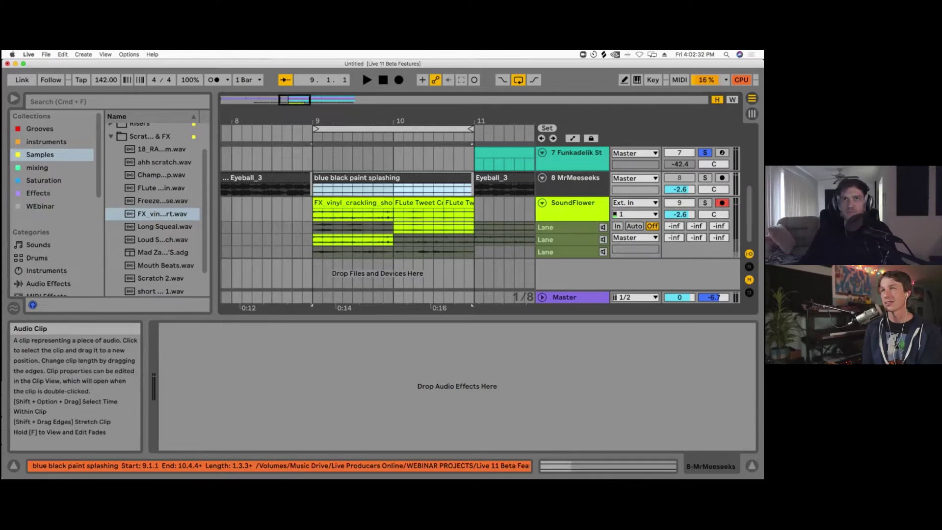
left_click_drag(572, 196, 573, 231)
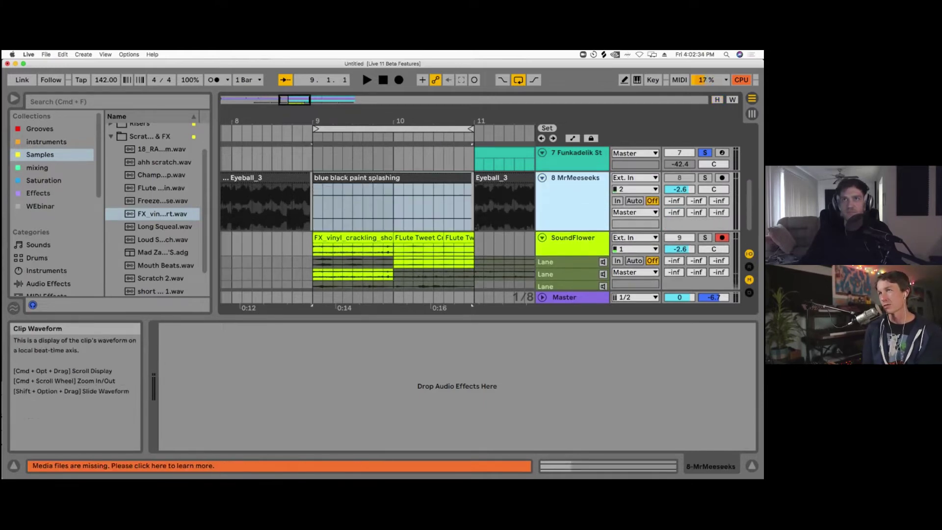
right_click(571, 178)
left_click(608, 348)
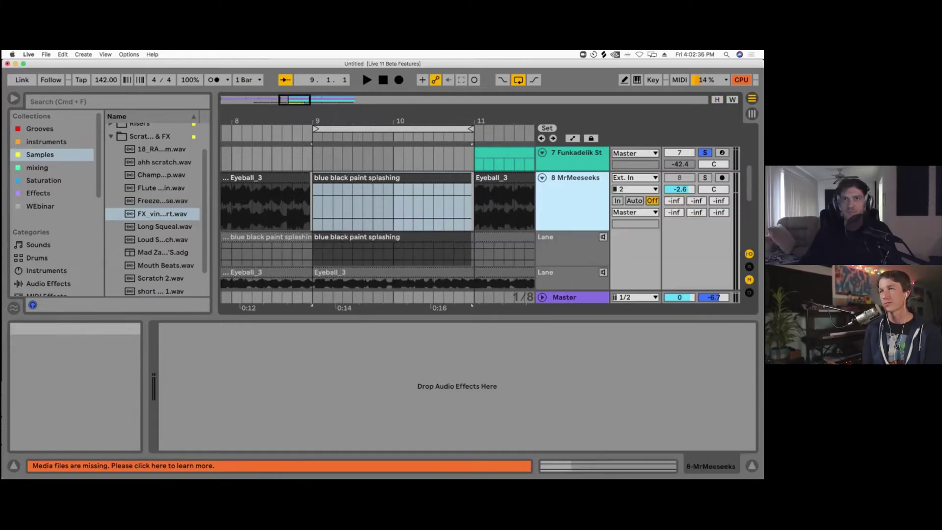
scroll(378, 221, "down", 3)
scroll(378, 221, "down", 2)
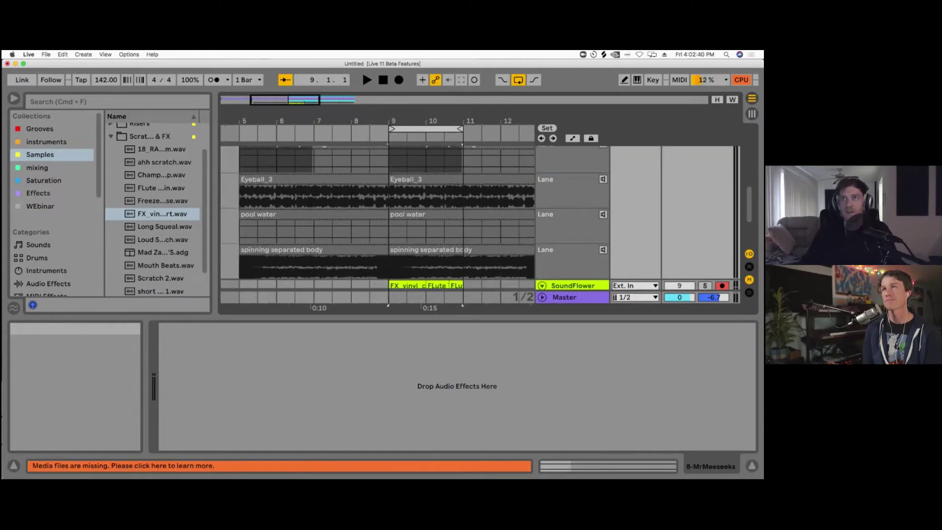
scroll(542, 219, "up", 4)
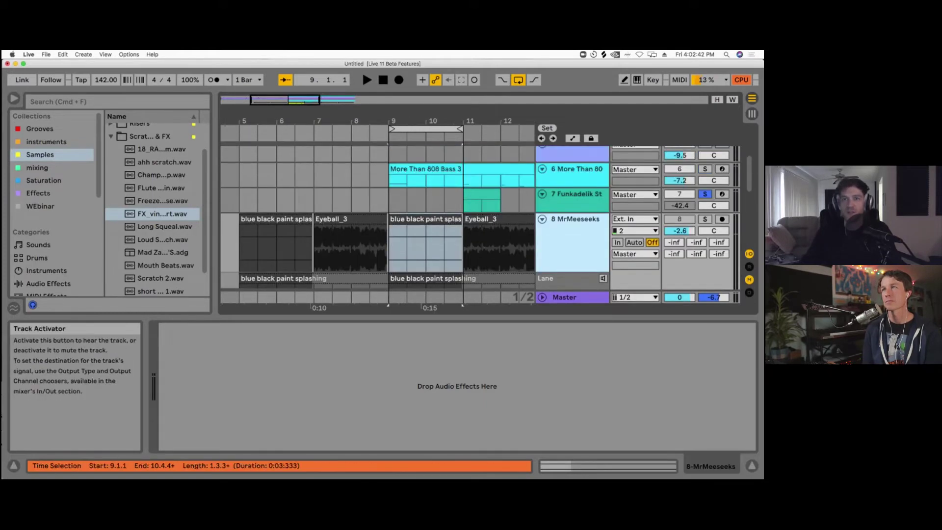
Step: Play the MrMeeseeks track's blue black paint splashing clip from 9.1.1, then move and close the video window
left_click(426, 219)
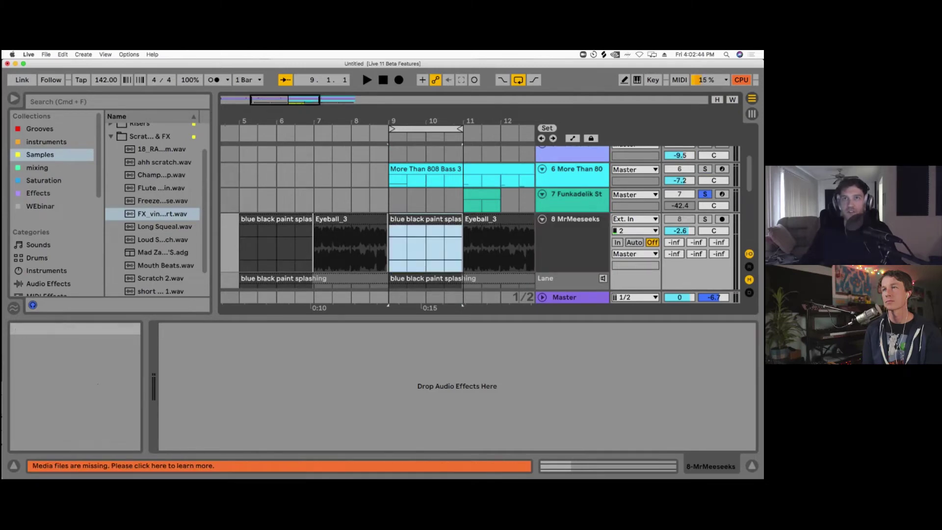
key("space")
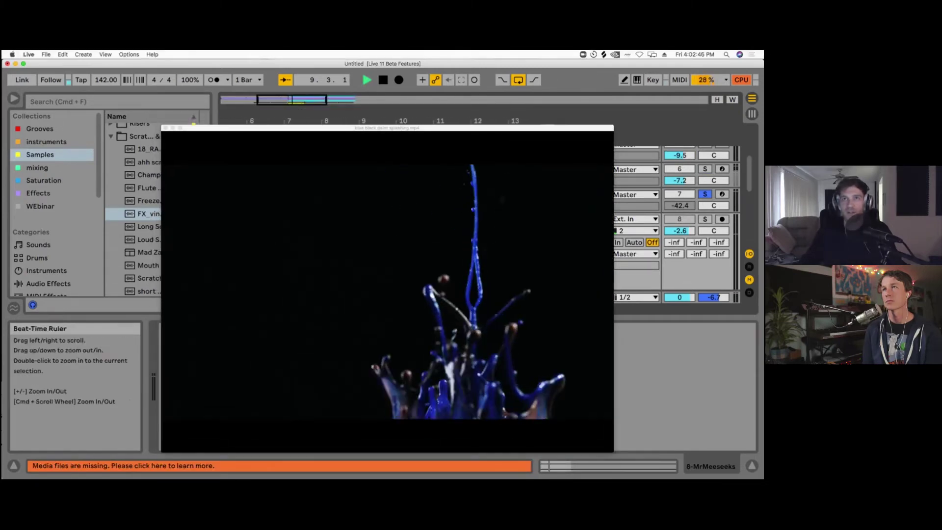
mouse_move(400, 127)
left_mouse_down()
mouse_move(185, 121)
mouse_move(307, 115)
left_mouse_up()
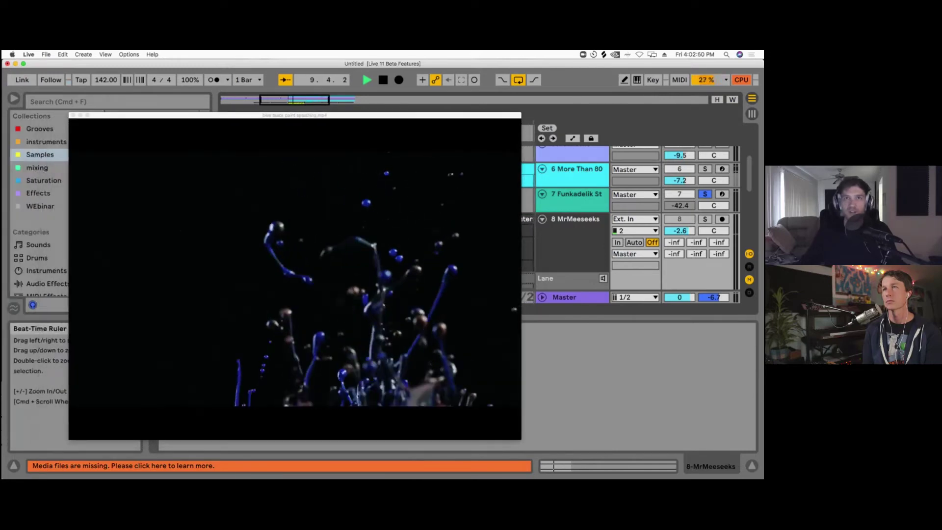
left_click(73, 115)
Step: With draw mode, comp the MrMeeseeks track's Eyeball_3 take from 9.4.1 onward and the pool water take from 9.1.1 to 9.4.1
scroll(299, 248, "up", 3)
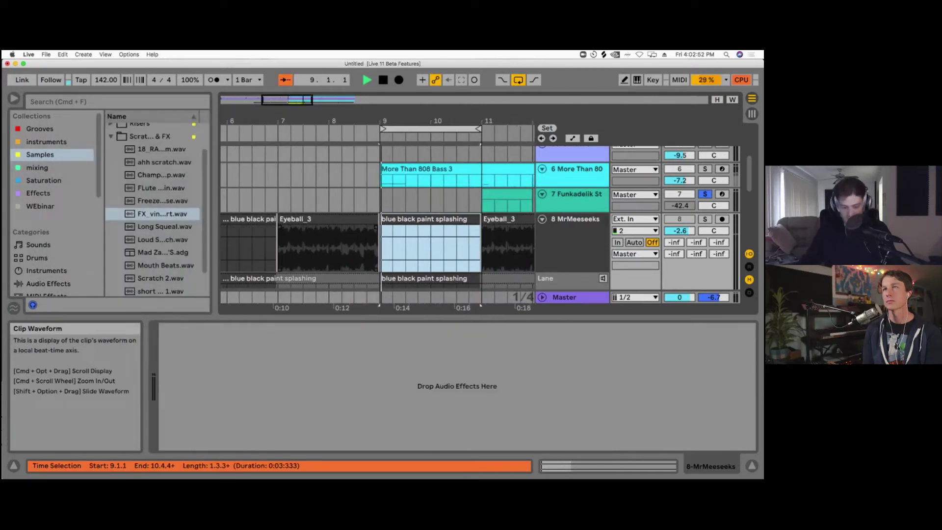
scroll(378, 220, "down", 4)
scroll(378, 221, "left", 3)
scroll(377, 221, "right", 3)
key("b")
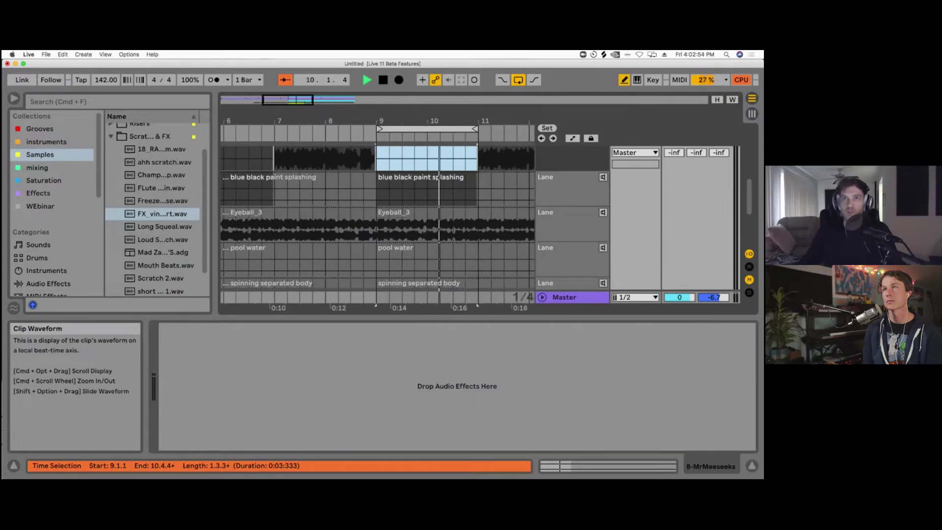
left_click(421, 225)
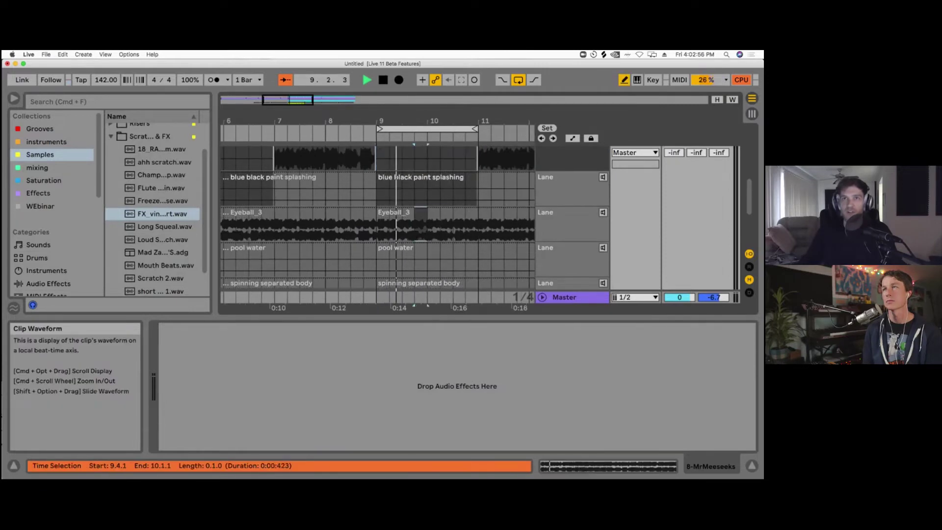
left_click_drag(428, 227, 463, 227)
left_click_drag(379, 261, 411, 261)
Step: Comp the spinning separated body take from 9.4.1 to 10.4.1 and leave draw mode
scroll(407, 260, "down", 3)
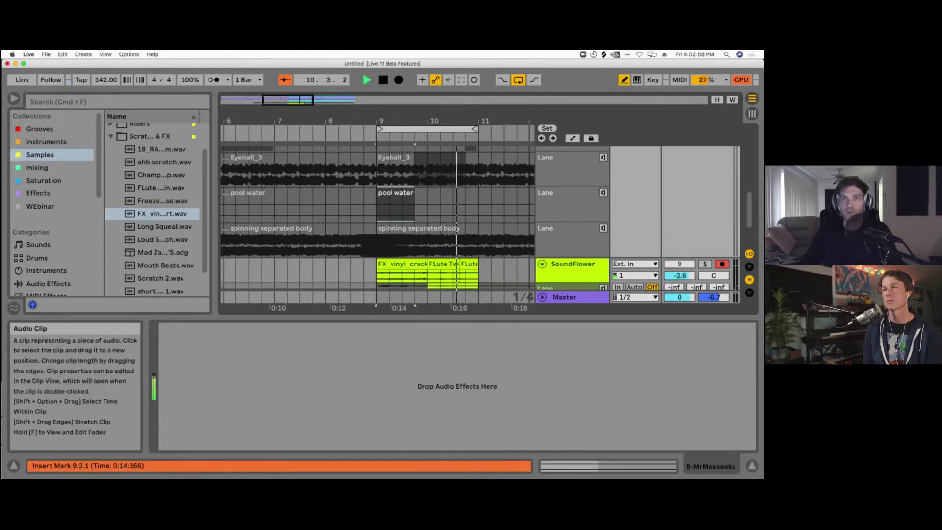
left_click(440, 243)
key("plus")
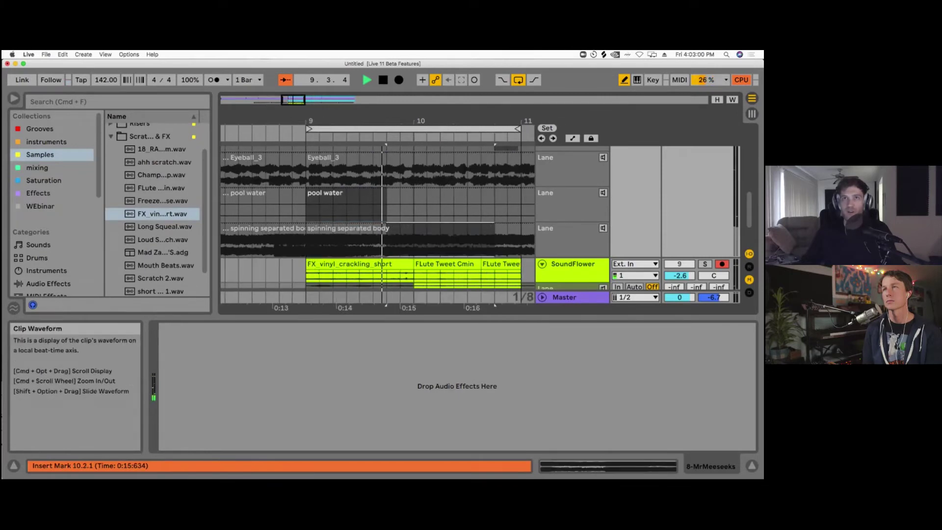
scroll(432, 231, "down", 3)
scroll(431, 230, "up", 5)
key("b")
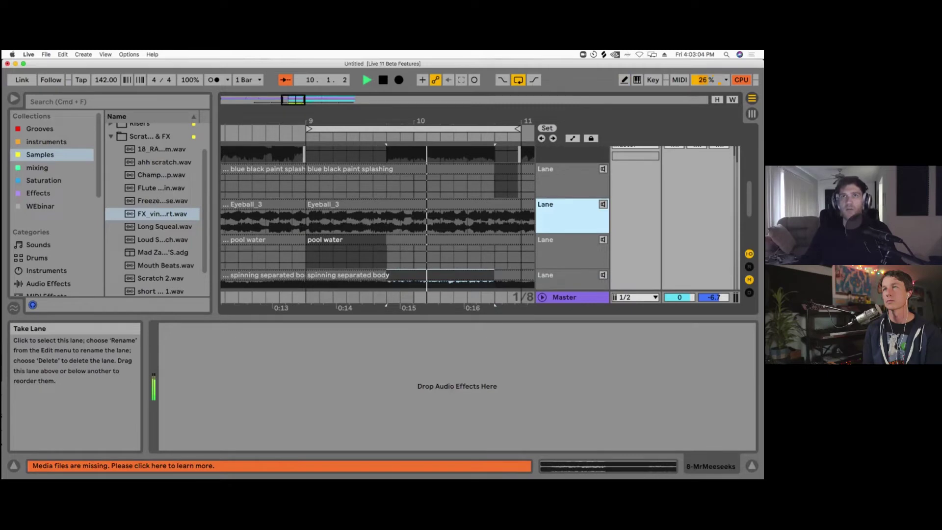
Step: Optimize the arrangement height to compact the tracks, then select and enlarge the MrMeeseeks track
key("h")
scroll(485, 204, "up", 4)
scroll(485, 204, "down", 1)
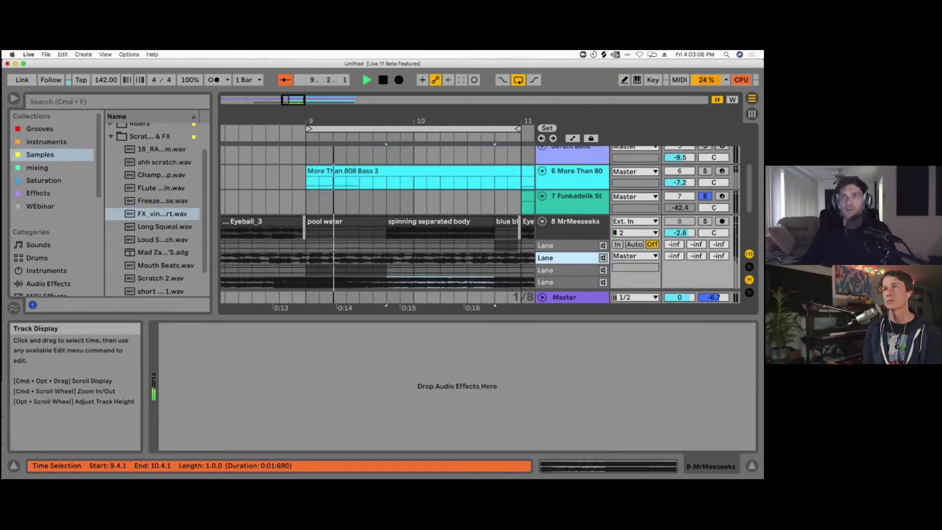
scroll(510, 201, "down", 2)
left_click(574, 201)
key("alt+plus")
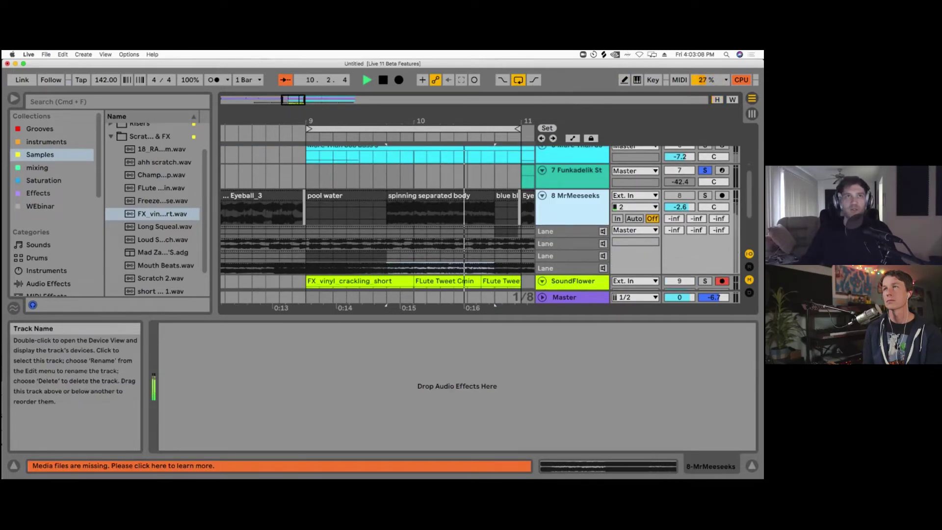
Step: Show the video window and watch the comped MrMeeseeks takes play back
left_click(63, 54)
mouse_move(46, 54)
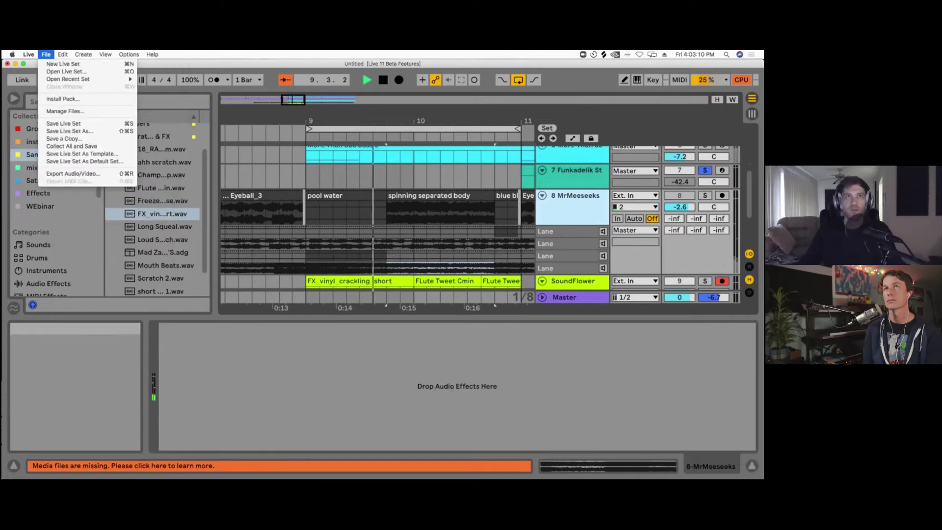
mouse_move(105, 55)
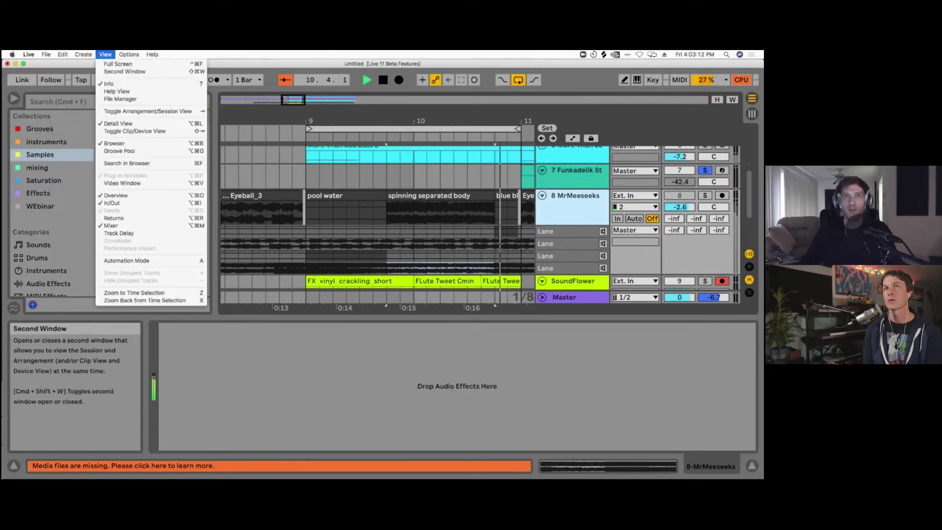
left_click(122, 183)
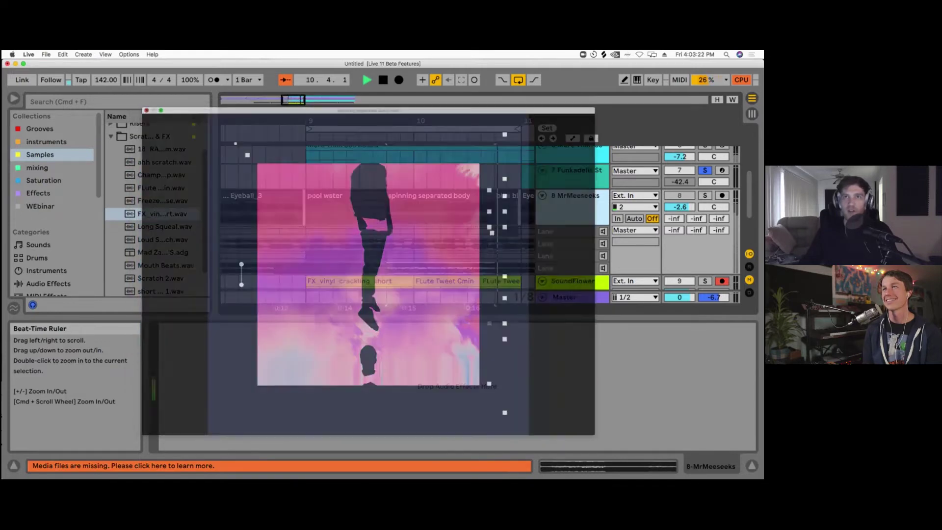
scroll(385, 245, "up", 3)
scroll(385, 245, "right", 3)
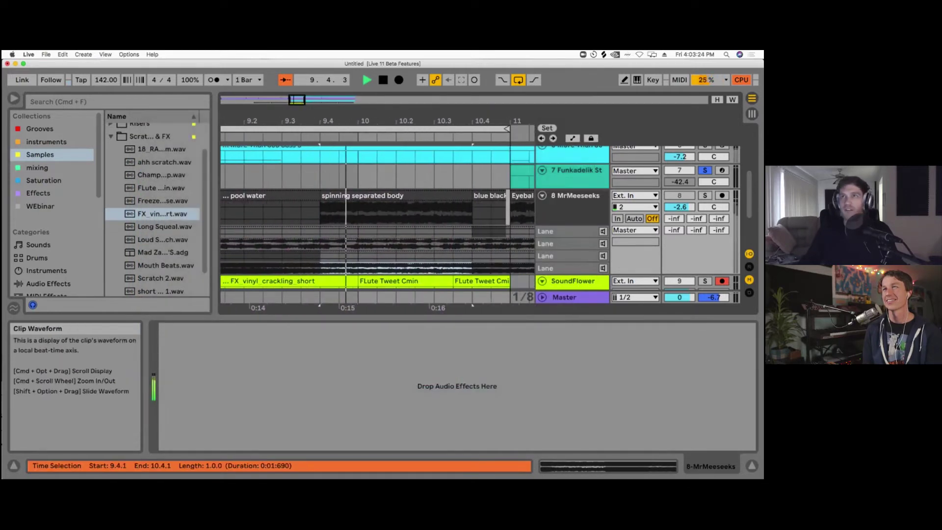
scroll(398, 245, "down", 3)
scroll(398, 245, "left", 1)
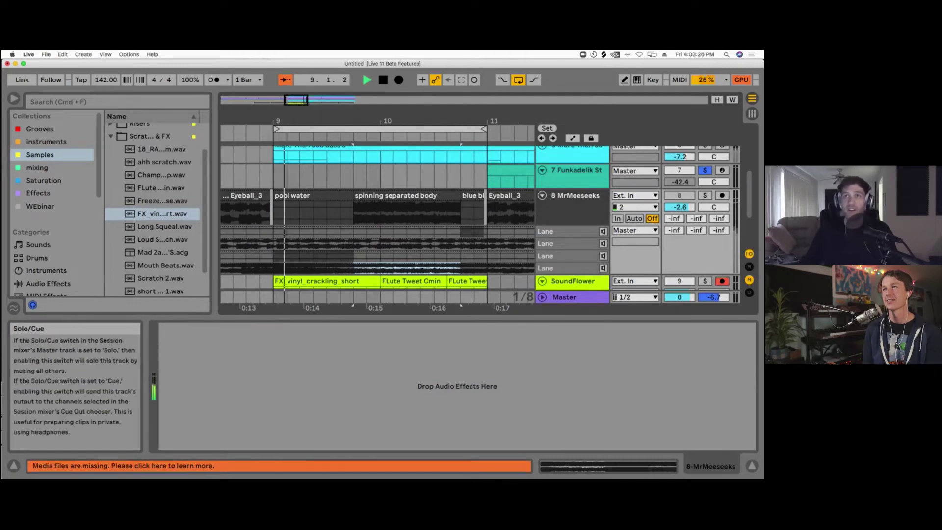
Step: Stop playback and fold the MrMeeseeks and SoundFlower tracks
key("space")
scroll(409, 211, "down", 3)
left_click(574, 206)
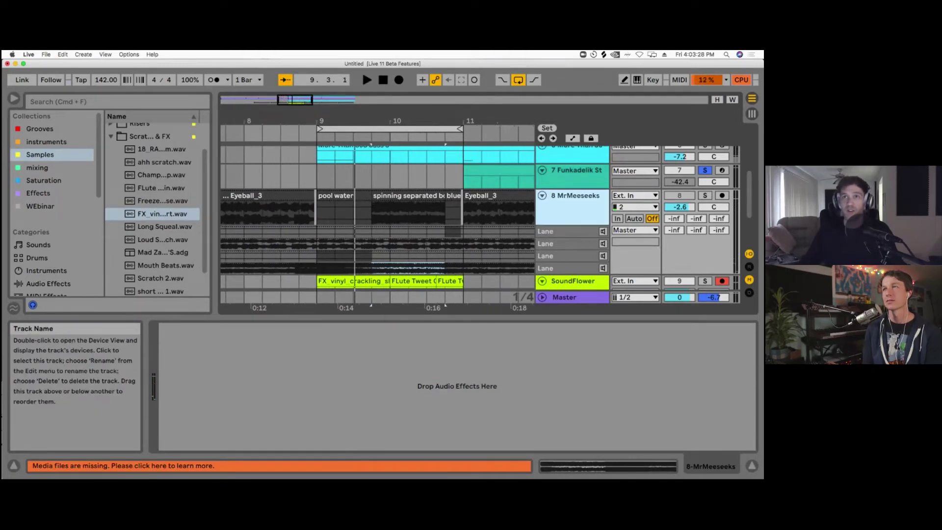
left_click(542, 195)
left_click(542, 208)
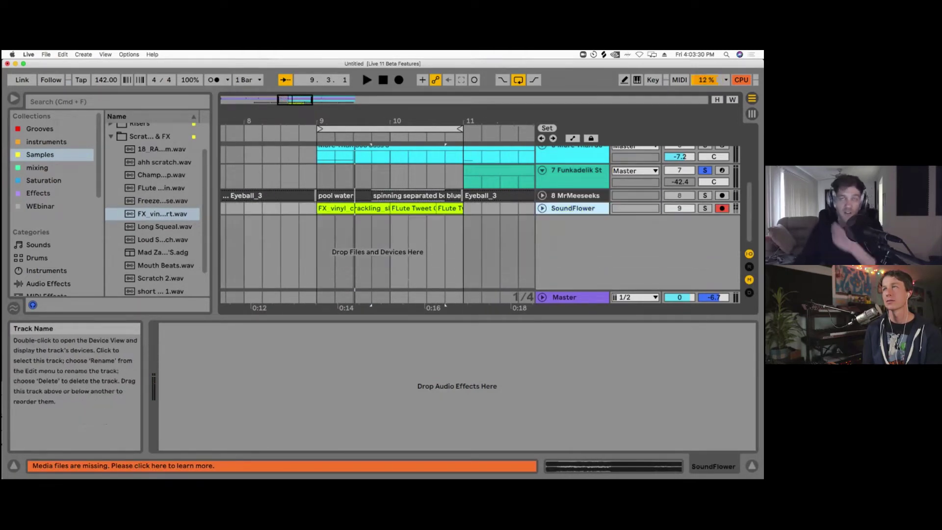
scroll(444, 199, "down", 2)
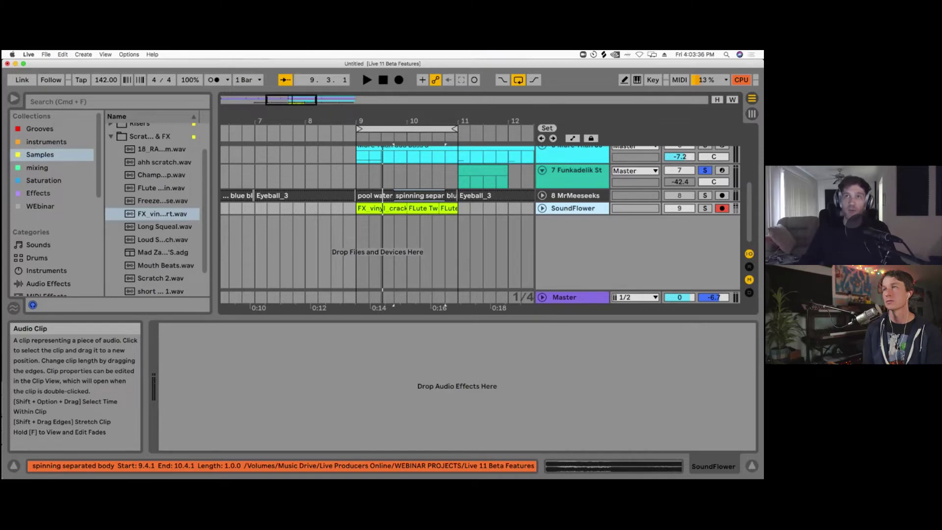
scroll(416, 236, "down", 2)
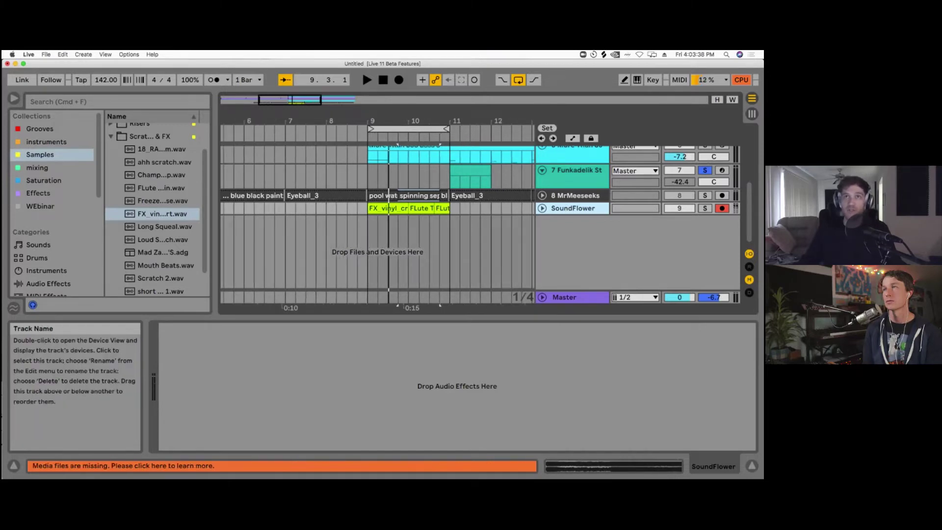
Step: Unsolo the Funkadelik track and select the SoundFlower track's empty time from 5.1.1 to 9.1.1
left_click(705, 171)
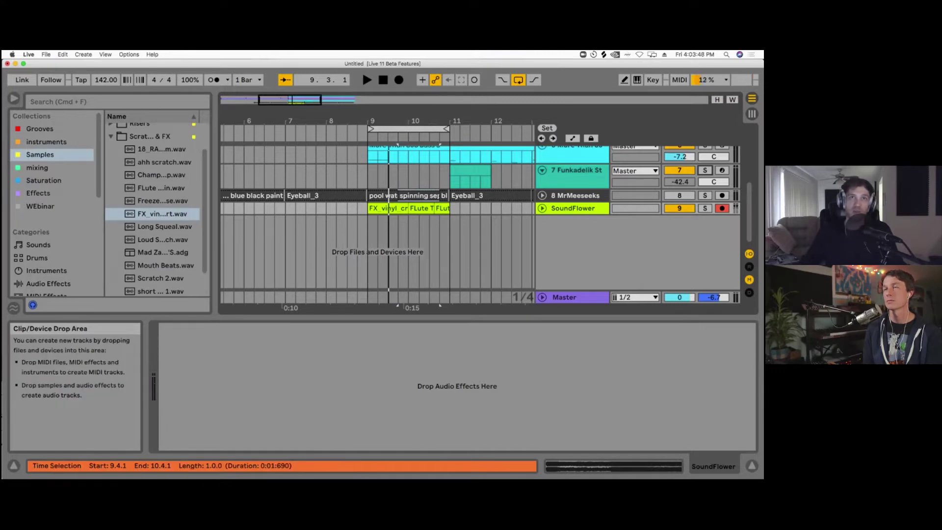
key("minus")
left_click_drag(234, 121, 344, 119)
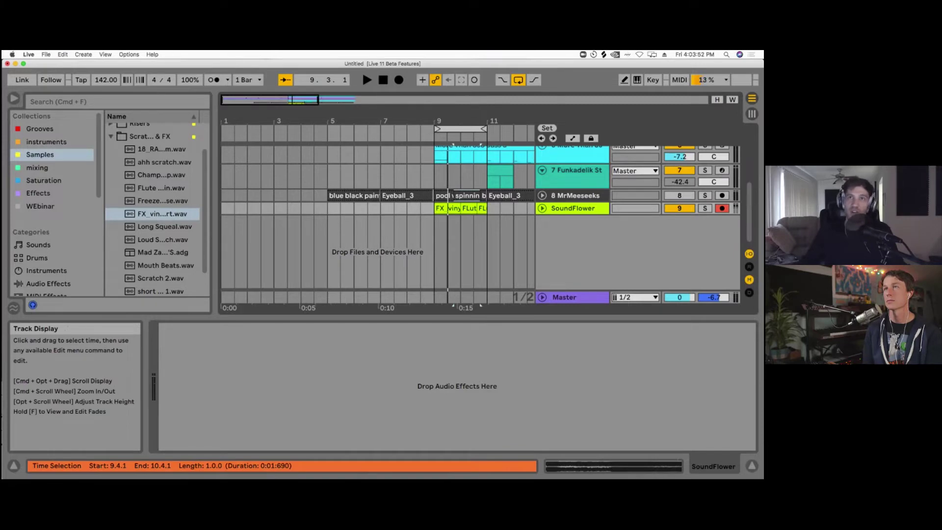
left_click(382, 208)
left_click_drag(393, 209, 437, 208)
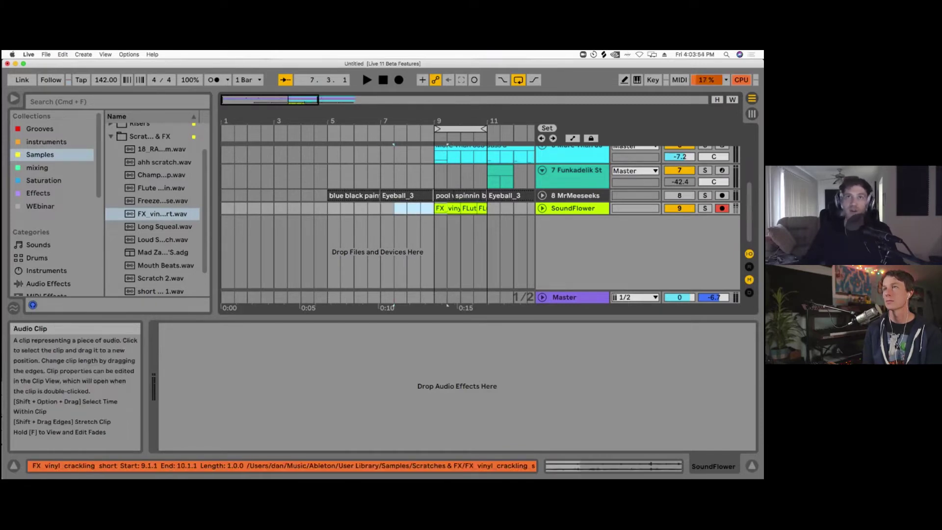
mouse_move(354, 209)
left_mouse_down()
mouse_move(434, 208)
mouse_move(327, 208)
left_mouse_up()
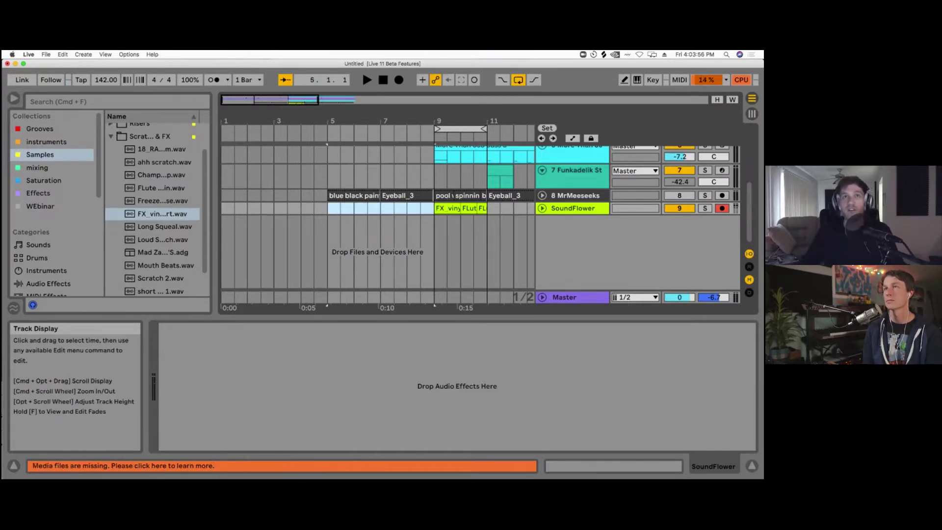
Step: Widen the browser slightly and collapse the Scratches & FX sample folder
left_click_drag(328, 121, 328, 97)
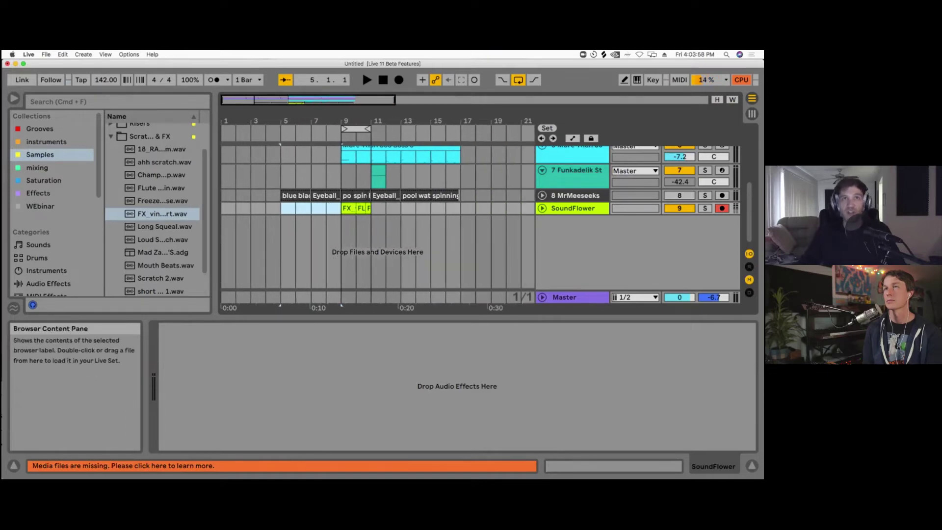
left_click_drag(215, 196, 219, 196)
left_click(111, 137)
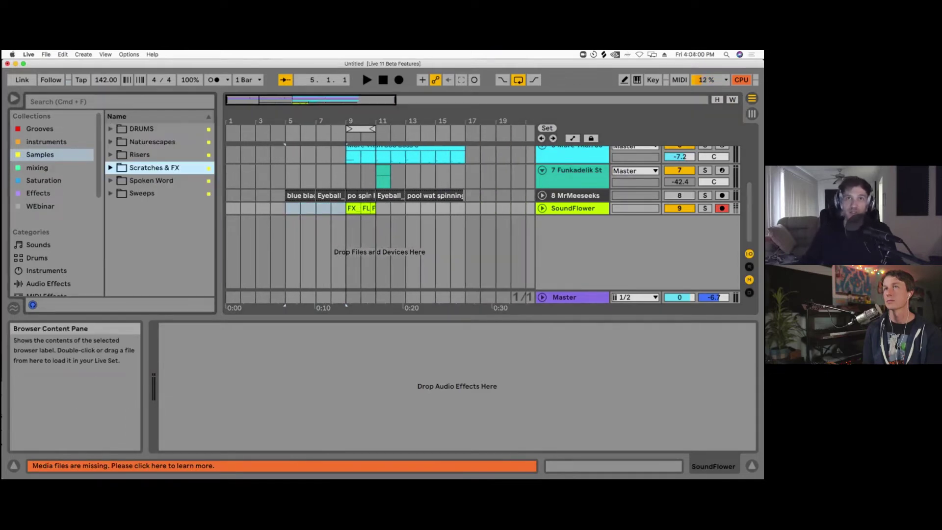
Step: Open the Funkadelik track's MIDI clip at 11.1.1 and examine its note editor range and expression lanes, resizing the clip view and lanes
left_click(378, 208)
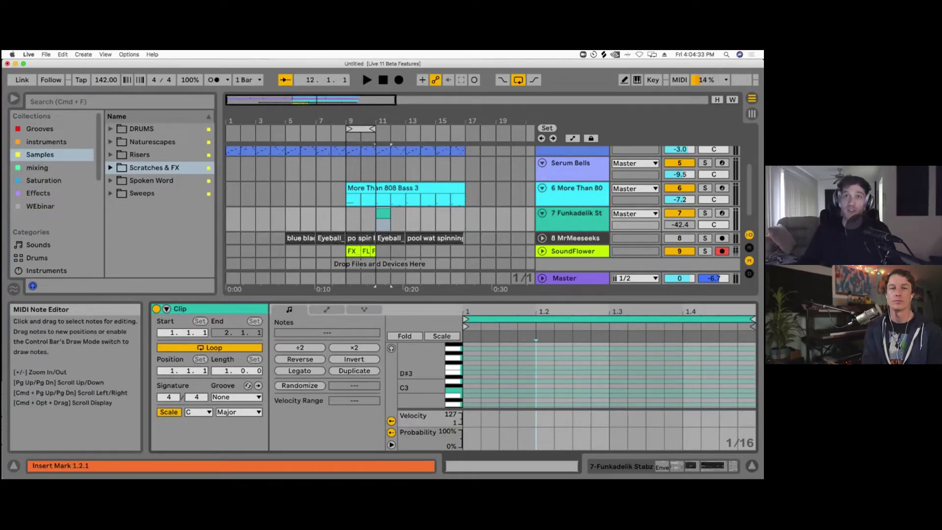
left_click_drag(536, 298, 536, 308)
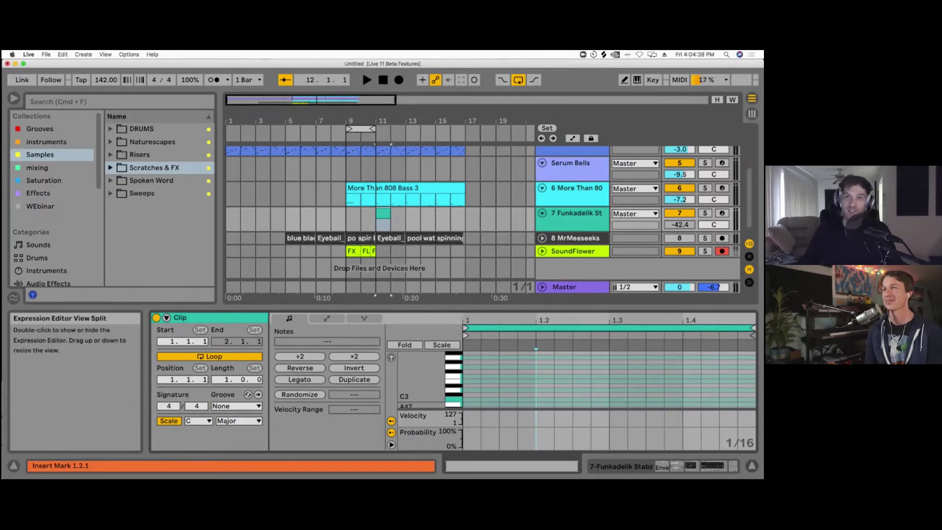
left_click(483, 402)
left_click_drag(484, 409, 485, 402)
scroll(453, 378, "up", 6)
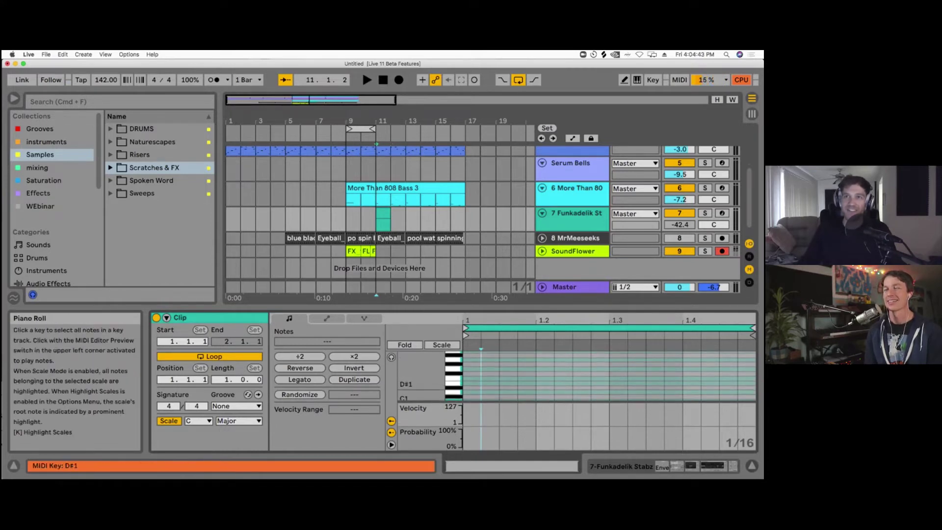
scroll(453, 378, "down", 3)
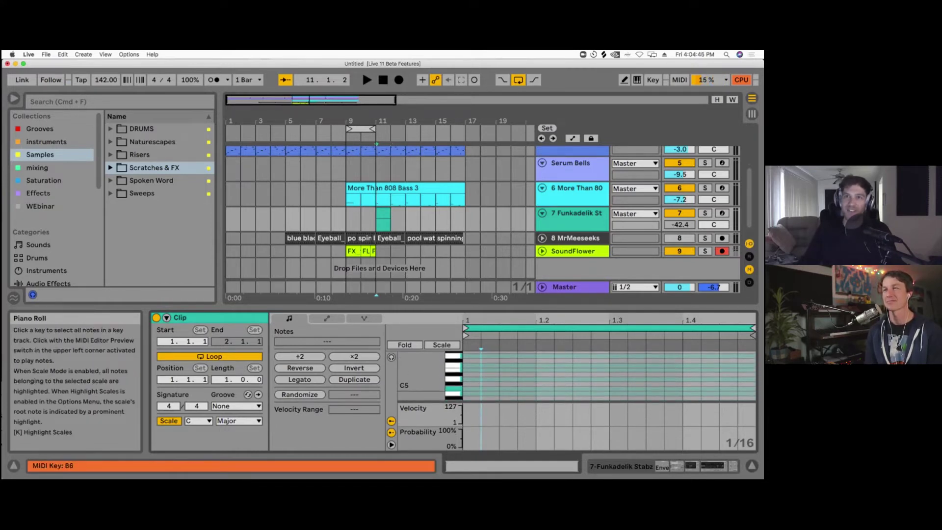
scroll(453, 378, "down", 5)
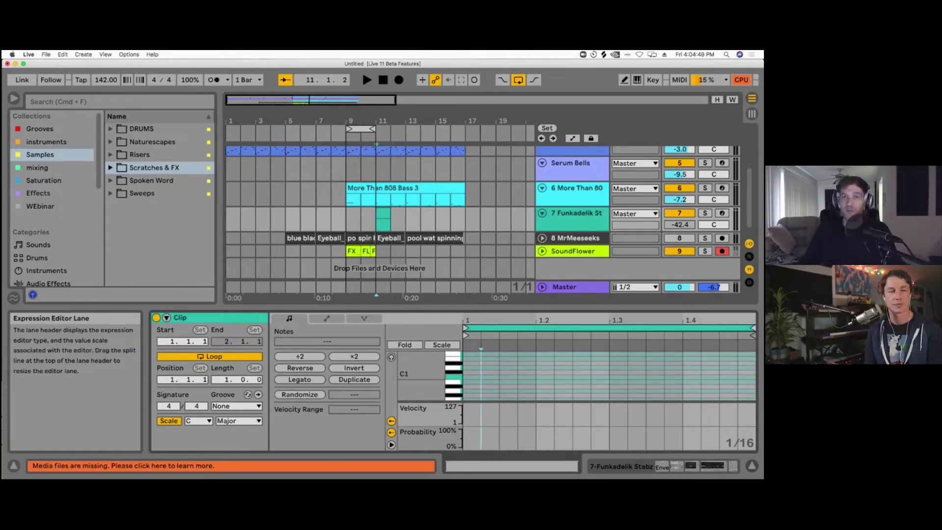
left_click_drag(427, 402, 427, 402)
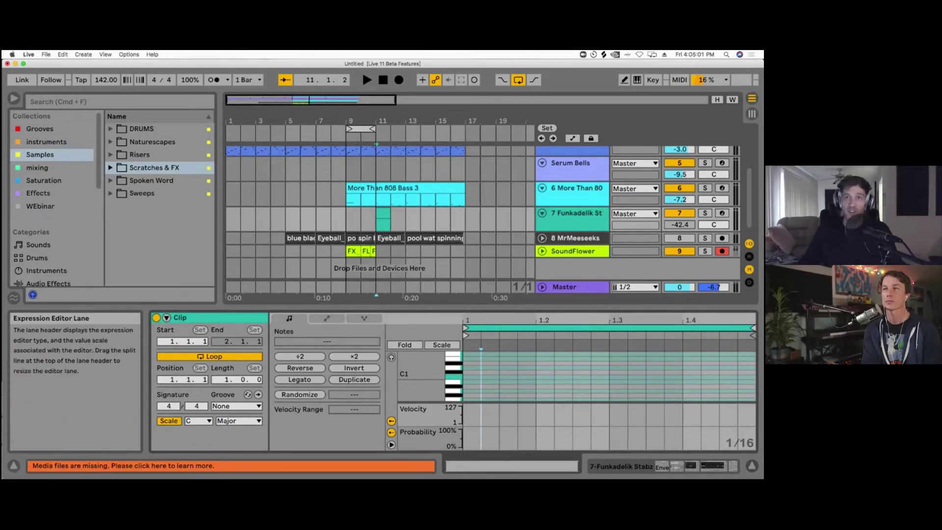
left_click_drag(454, 403, 419, 381)
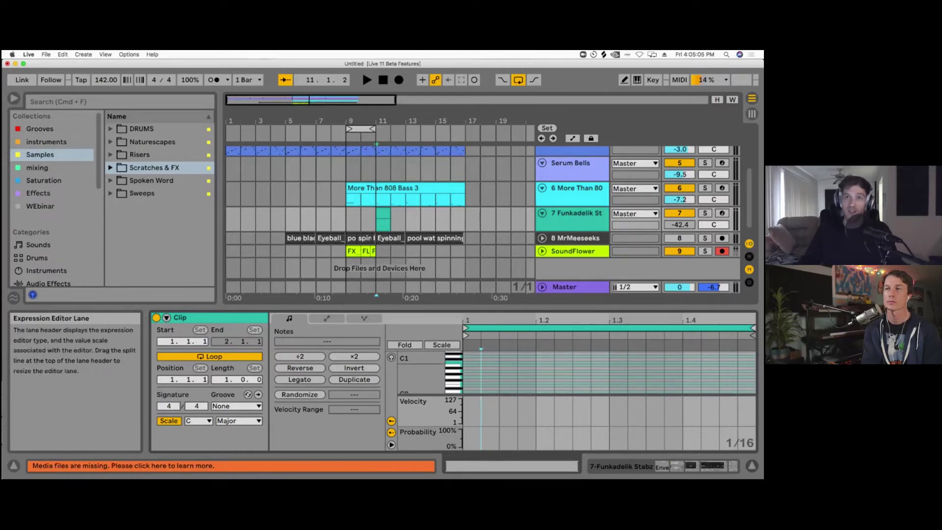
scroll(608, 381, "down", 2)
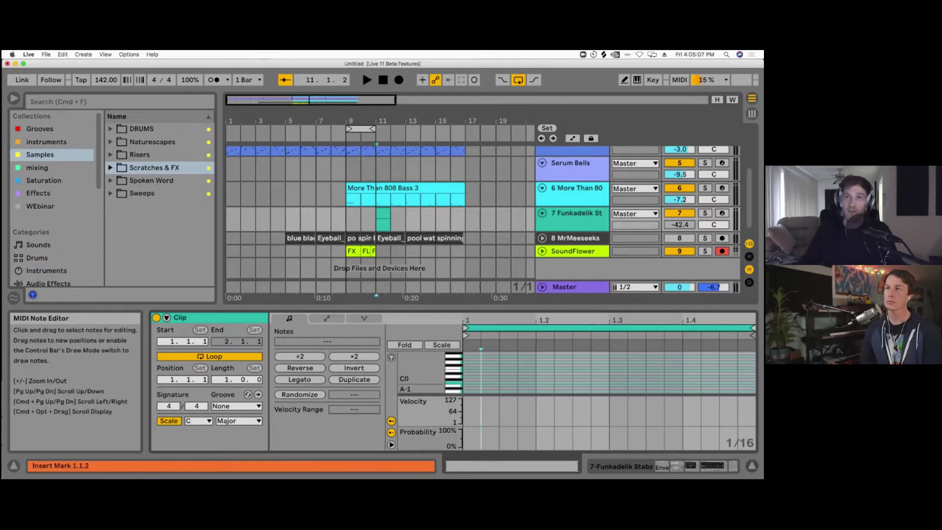
left_click_drag(540, 394, 540, 403)
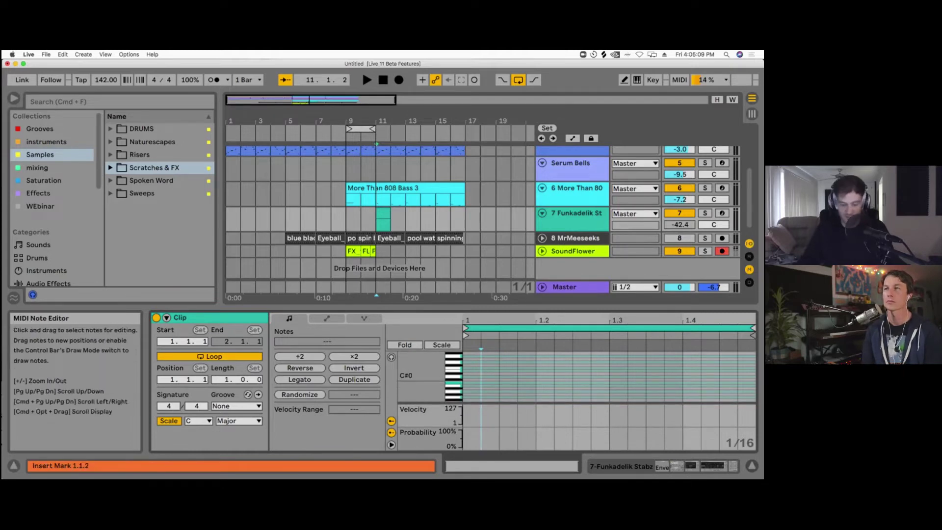
Step: Draw sixteenth notes on D0 and D#0 across the first beat of the Funkadelik clip with draw mode
key("b")
mouse_move(472, 374)
left_mouse_down()
mouse_move(535, 374)
mouse_move(481, 385)
left_mouse_up()
key("b")
left_click(466, 382)
Step: Delete the Funkadelik track and open the Mookie Bass 2 clip that starts at 9.1.1
left_click(575, 216)
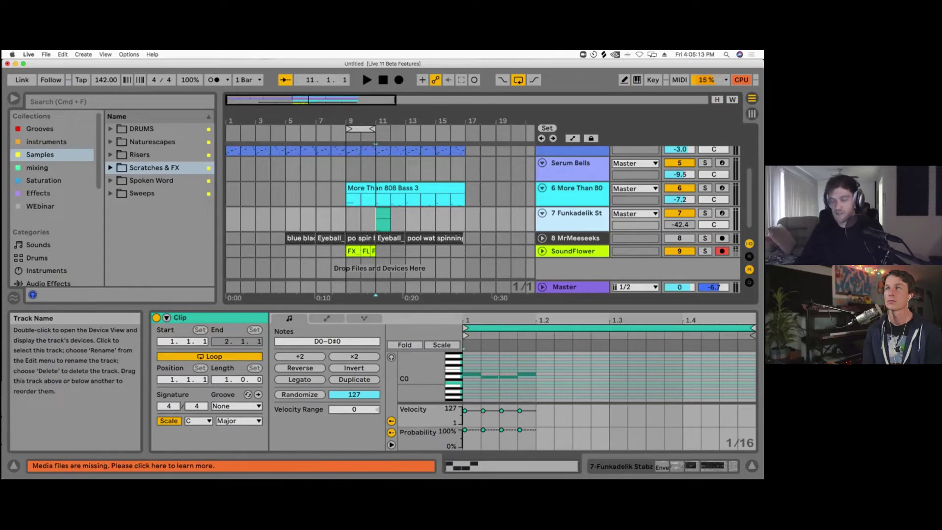
key("Delete")
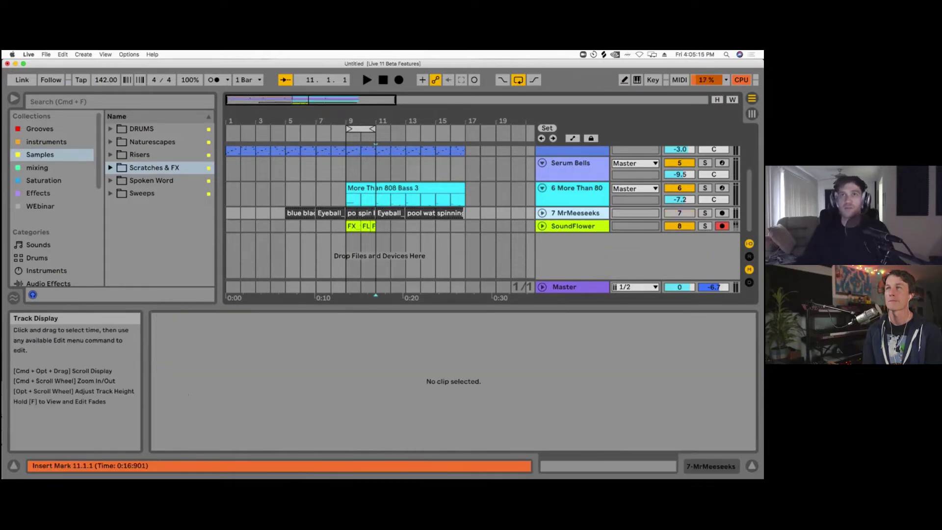
key("minus")
left_click(353, 189)
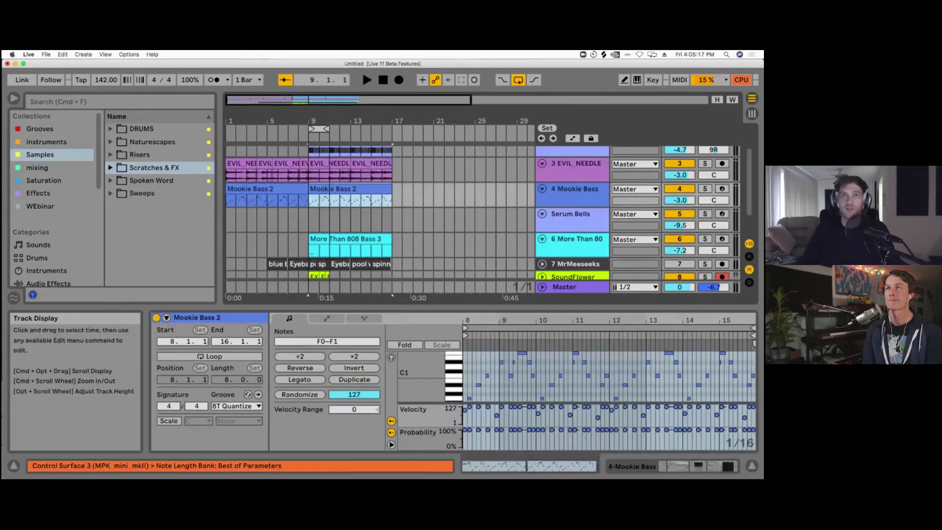
Step: Deactivate the SoundFlower track and turn off the arrangement loop
scroll(471, 246, "down", 3)
left_click(679, 244)
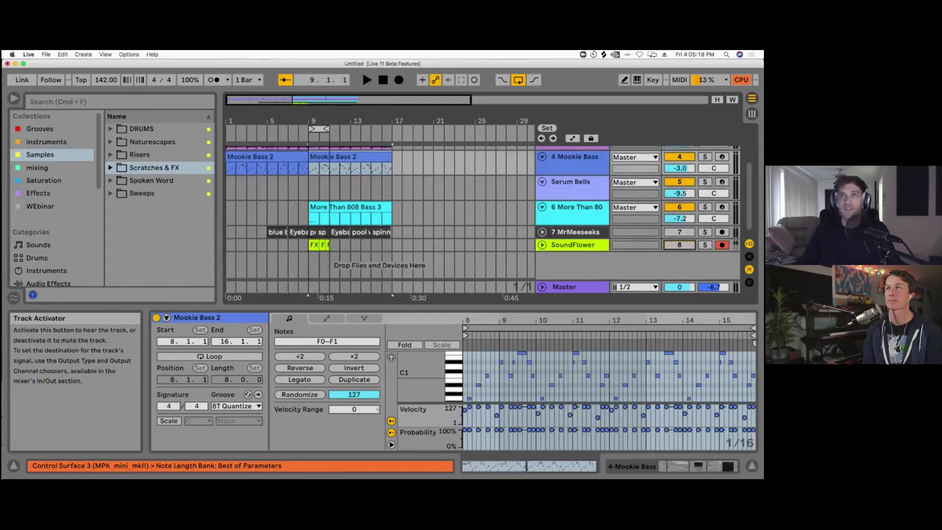
scroll(365, 240, "up", 2)
scroll(328, 230, "up", 3)
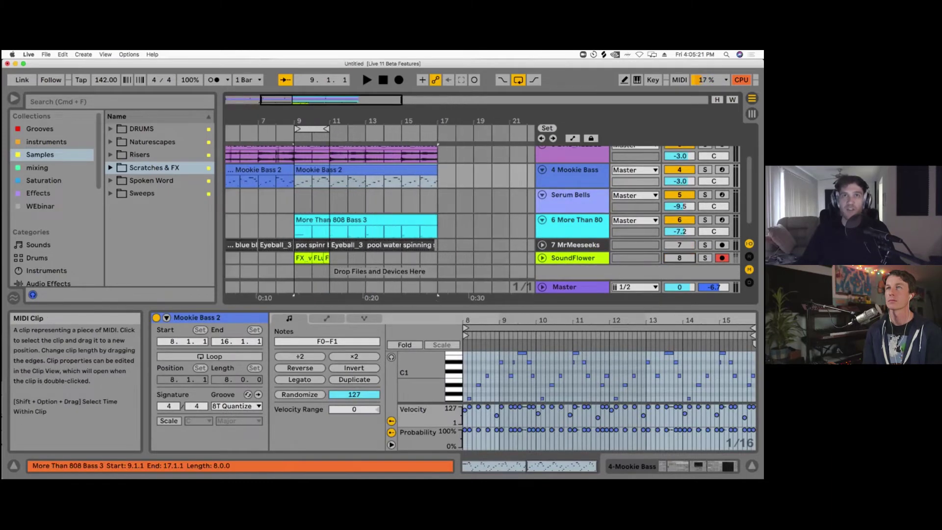
scroll(328, 229, "left", 3)
left_click(518, 79)
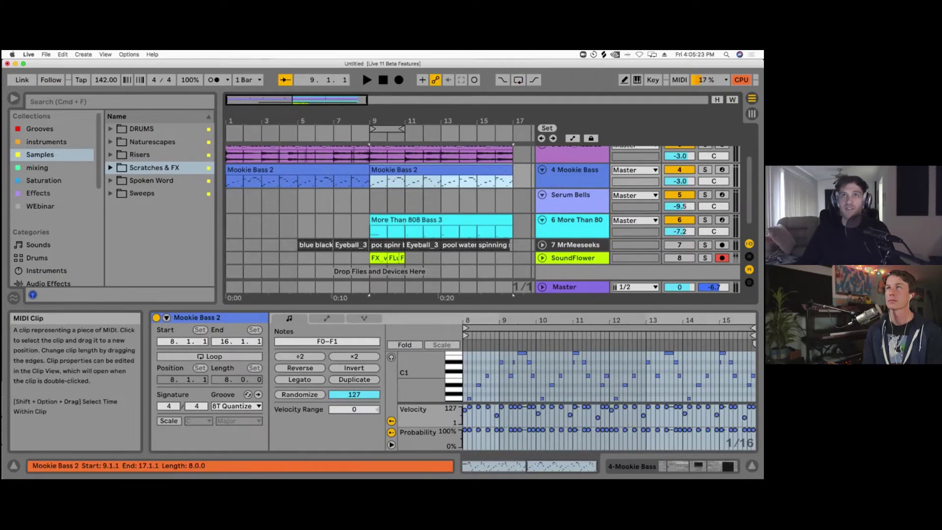
Step: Play the arrangement from bar 9 and stop playback at about bar 13
mouse_move(542, 319)
left_mouse_down()
mouse_move(517, 330)
mouse_move(549, 320)
left_mouse_up()
key("space")
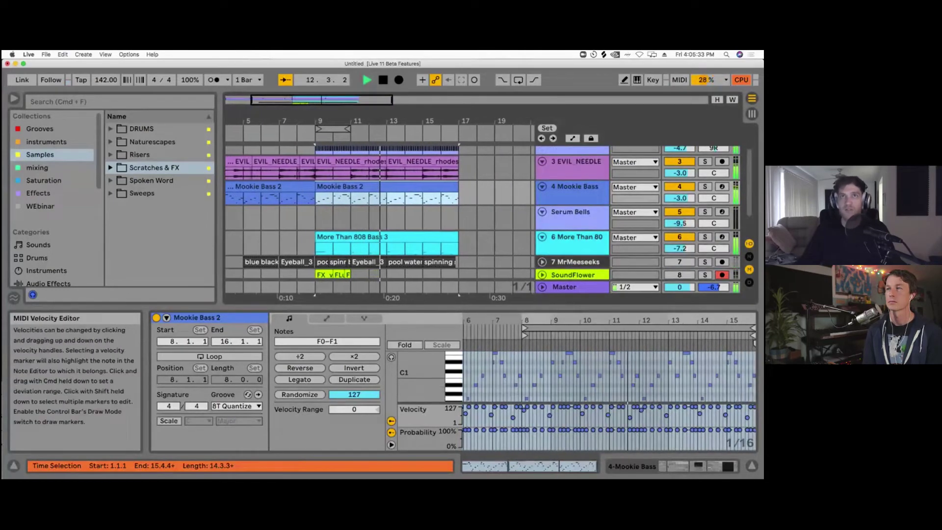
key("space")
Step: Open the Hihat track's MIDI clip at bar 9 and show its notes
scroll(402, 230, "up", 3)
left_click(407, 177)
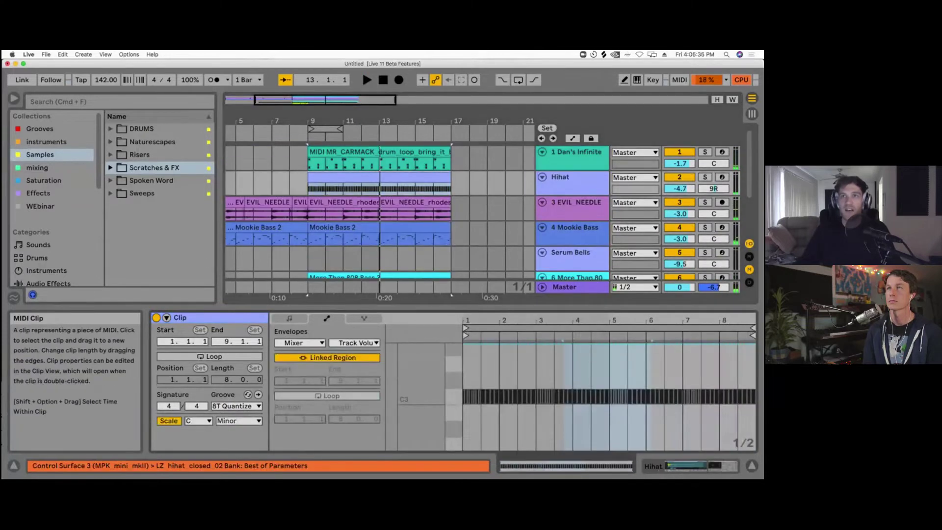
scroll(542, 382, "up", 2)
left_click(289, 319)
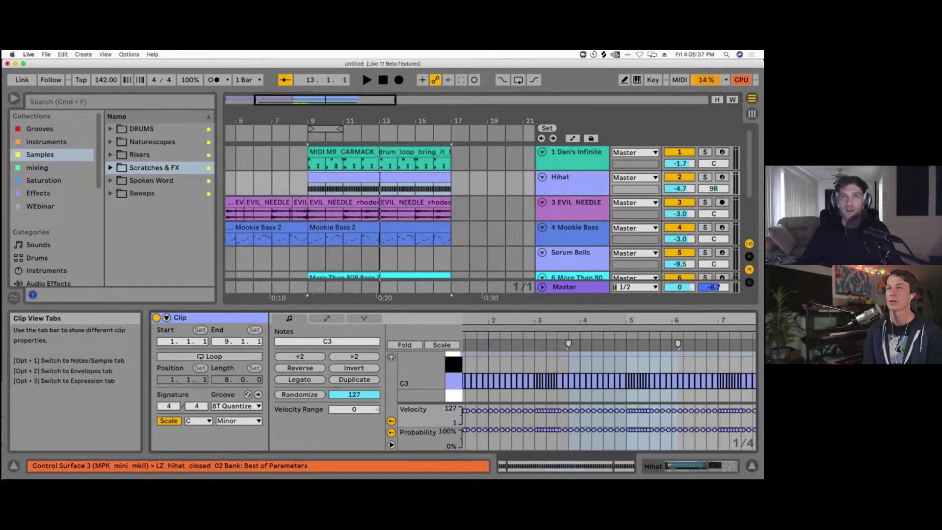
Step: Examine the Hihat clip's Envelopes and Note Expression views and return to its notes
left_click(326, 318)
left_click(363, 318)
left_click(326, 319)
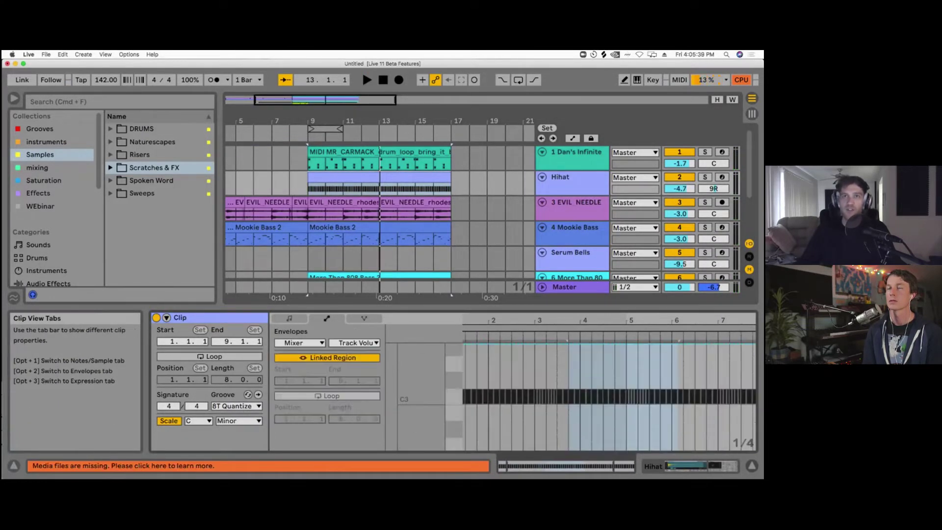
key("alt+1")
key("alt+2")
key("alt+1")
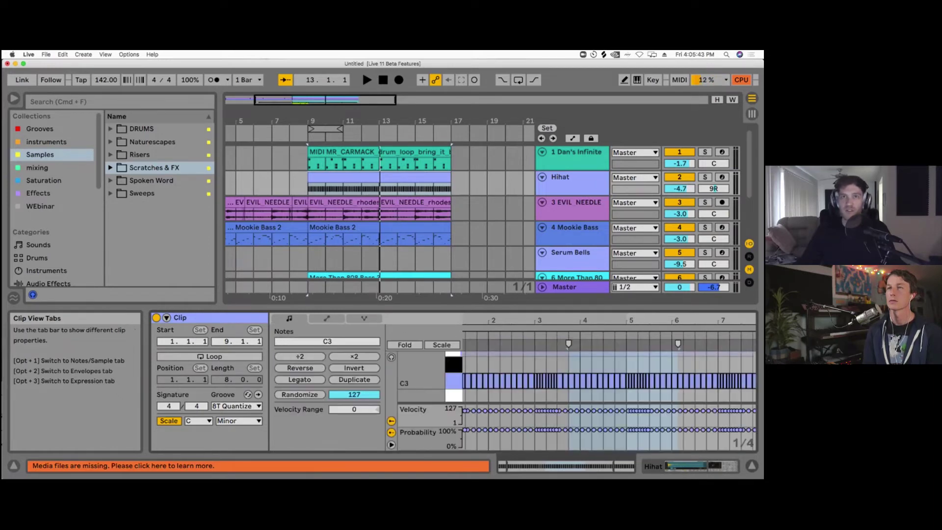
Step: Enlarge the velocity and probability lanes below the Hihat clip's notes
scroll(609, 421, "right", 2)
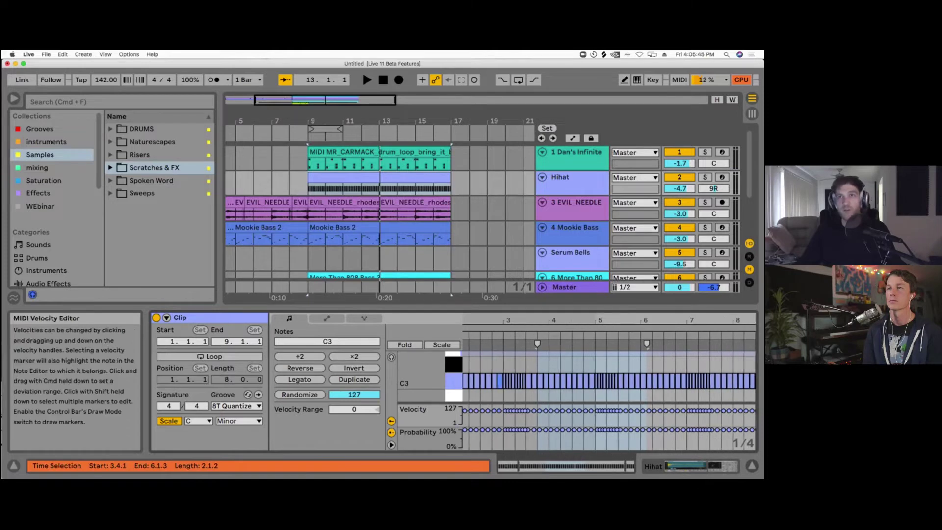
scroll(608, 421, "left", 3)
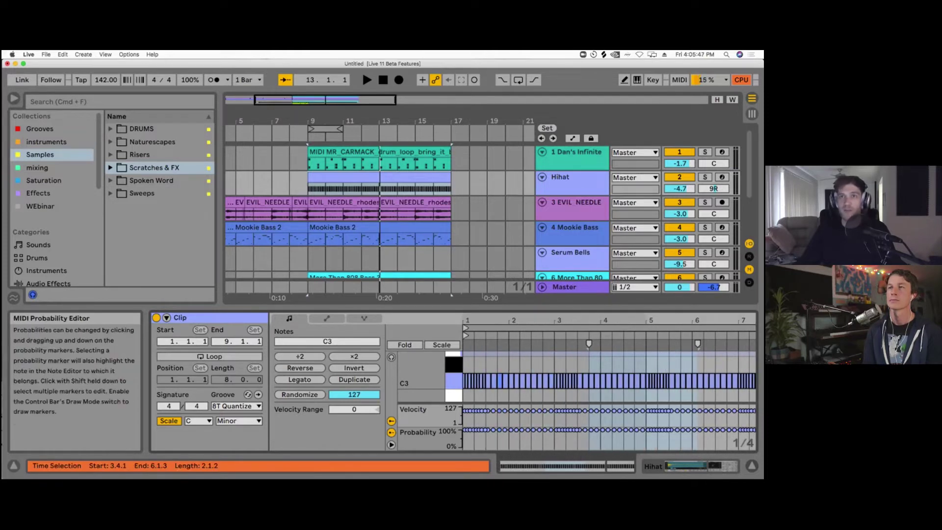
left_click_drag(637, 428, 638, 432)
left_click_drag(430, 431, 429, 395)
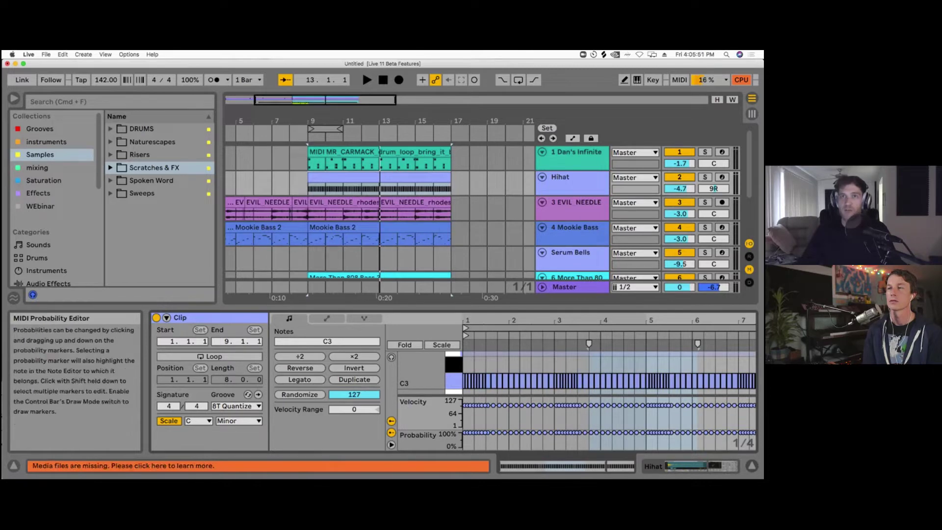
left_click_drag(545, 430, 545, 425)
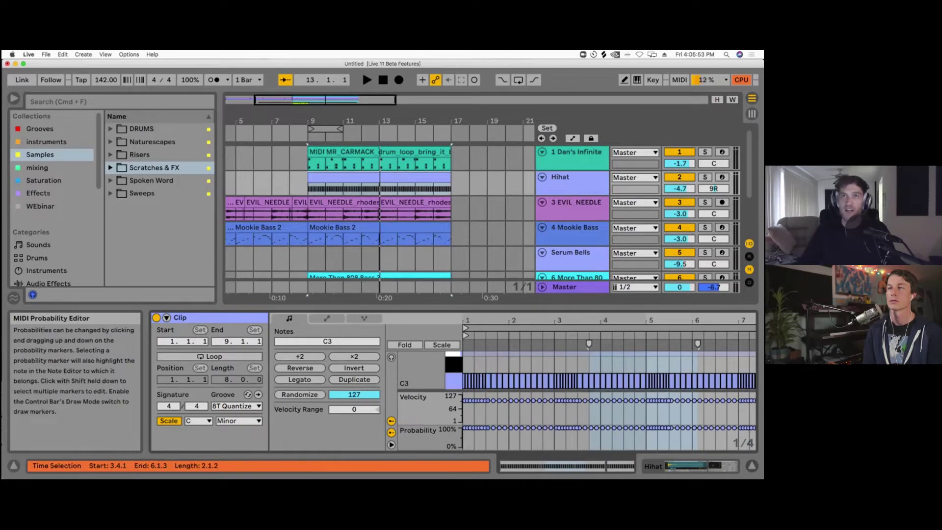
Step: Switch off the Corpus device on the Hihat track and return to the Hihat clip's note editor
double_click(564, 178)
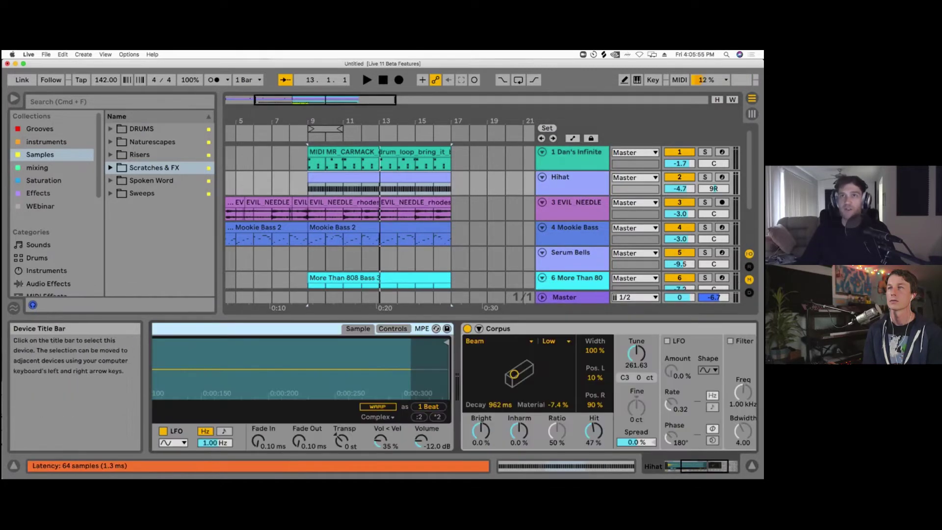
left_click(467, 328)
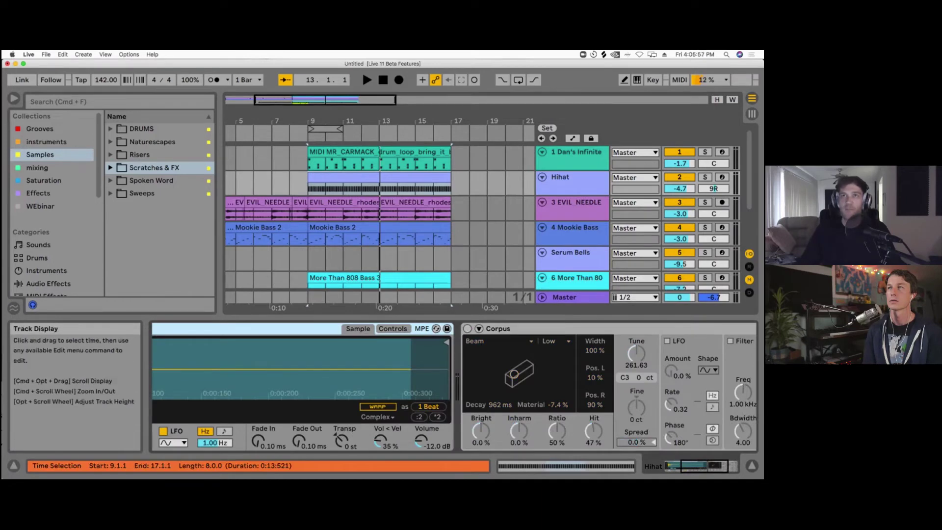
left_click(560, 178)
left_click(552, 466)
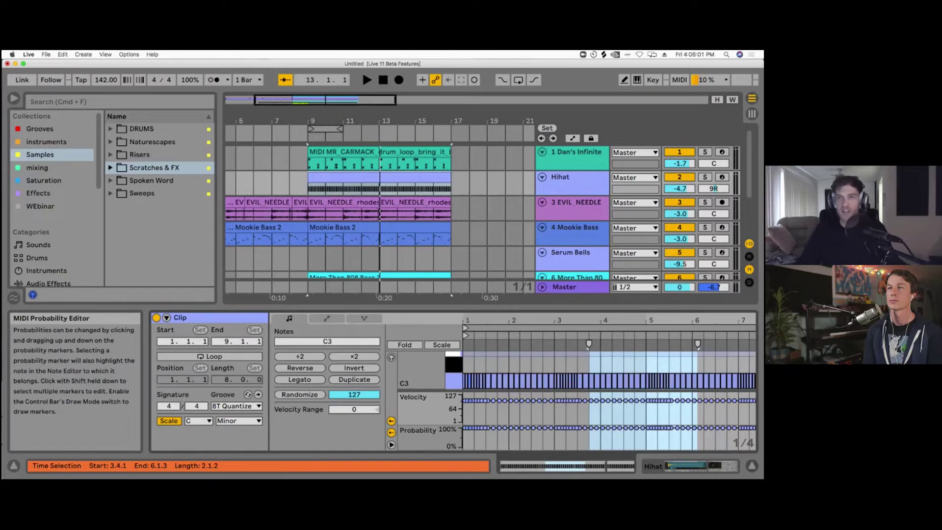
Step: Draw fluctuating note probabilities across about the first five bars of the Hihat clip, using a fixed 1/32 grid
left_click_drag(468, 435, 481, 438)
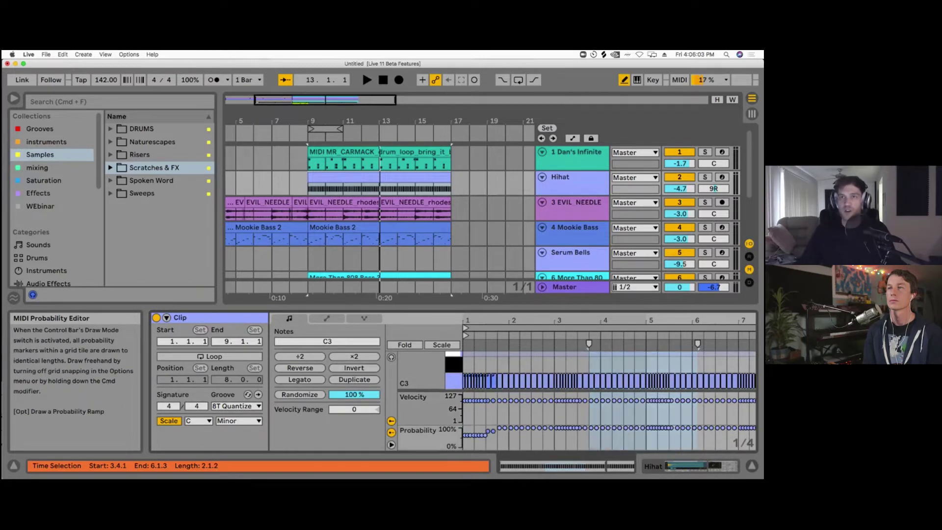
right_click(507, 414)
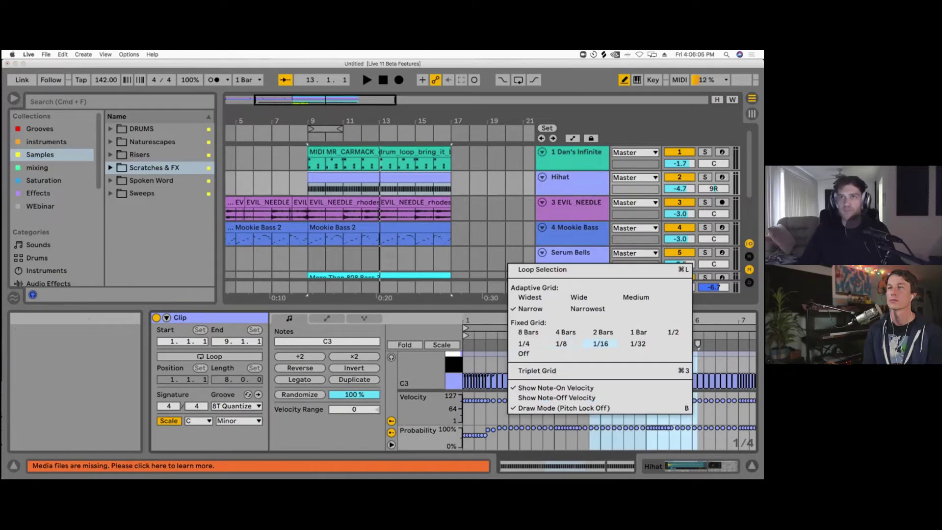
left_click(638, 343)
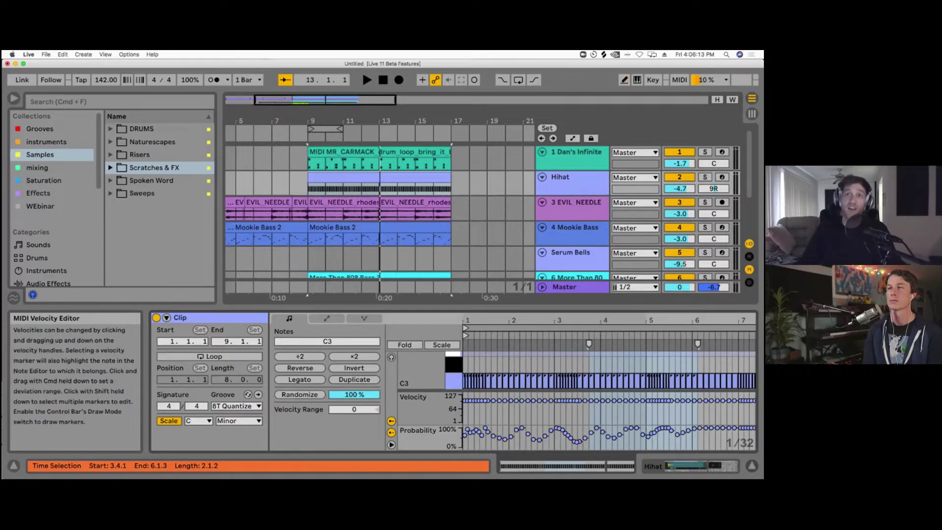
Step: Place the insert mark at 1.3.1 in the Hihat clip and briefly play the arrangement to hear the note probabilities
left_click(486, 413)
scroll(609, 370, "down", 2)
scroll(609, 371, "up", 1)
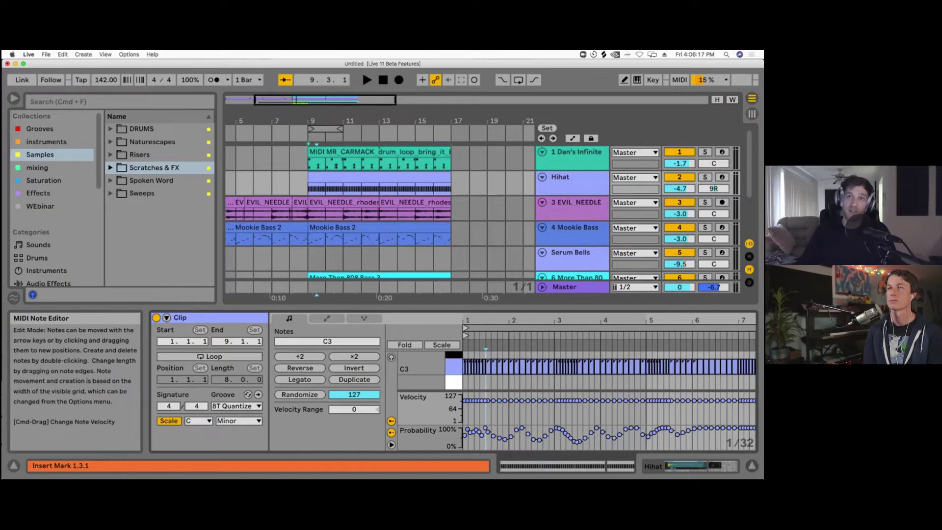
key("space")
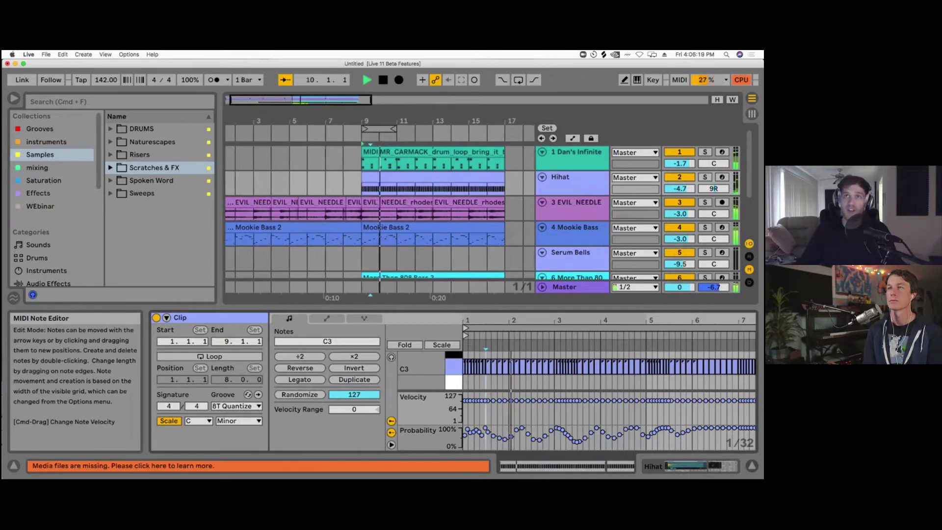
key("space")
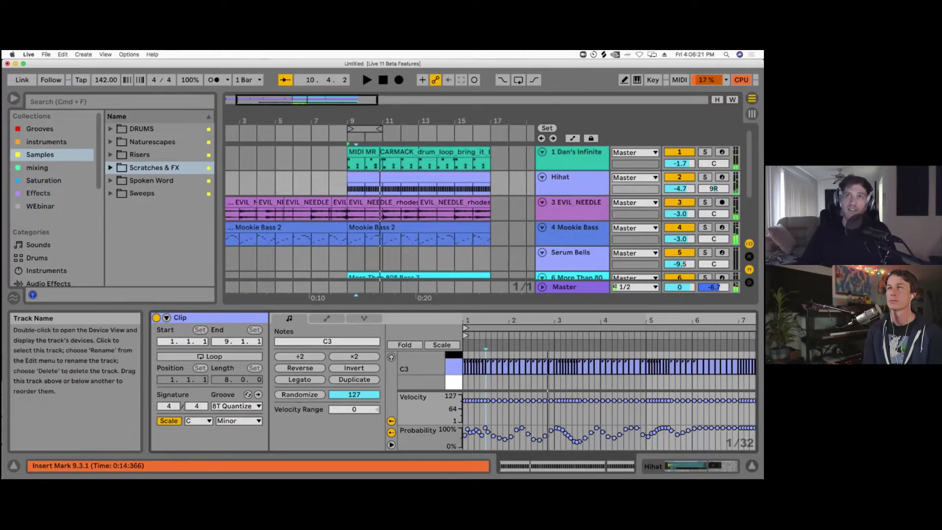
Step: Play the Hihat clip's section from 9.1.1, jumping playback ahead to about bar 6 of the clip, and stop
double_click(429, 177)
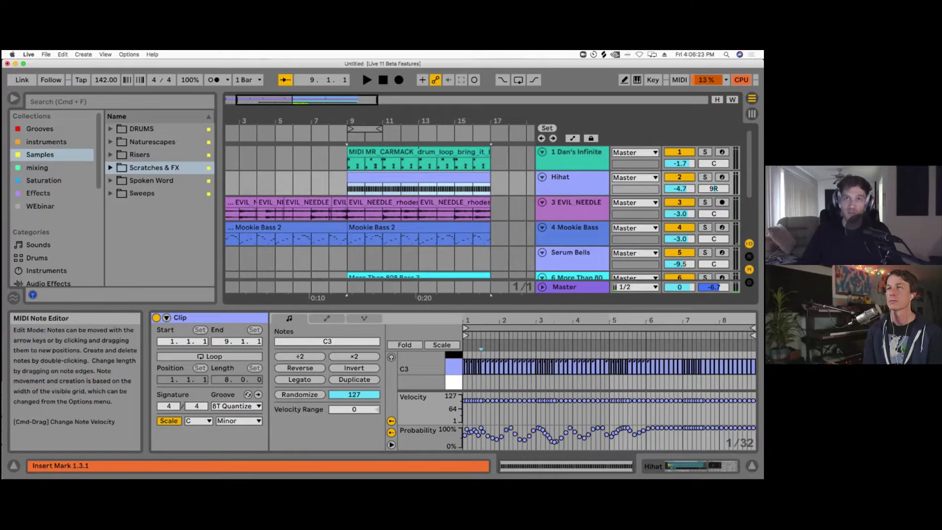
key("space")
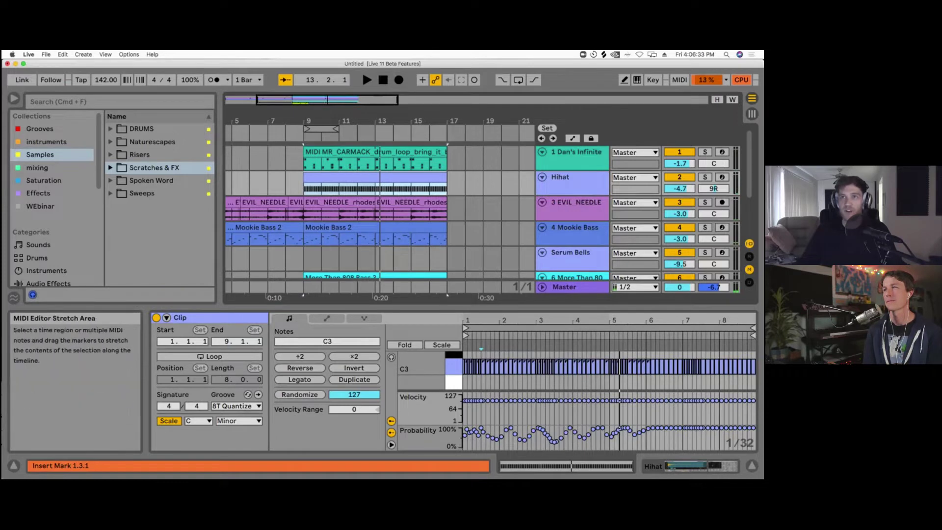
left_click(656, 337)
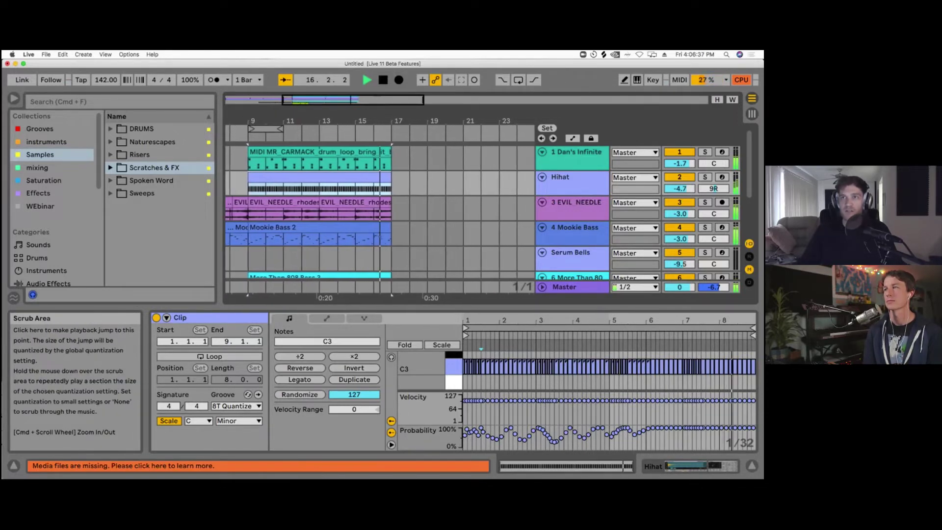
key("space")
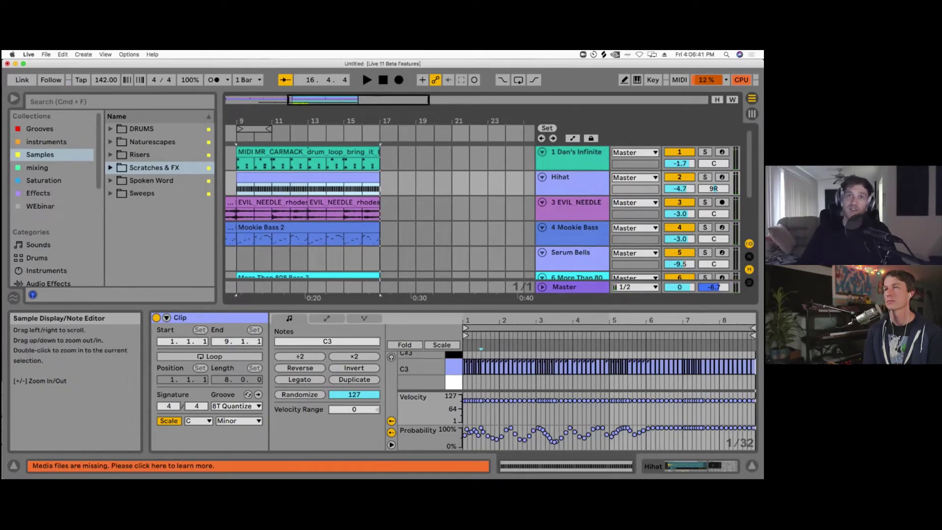
Step: Reduce the heights of the clip view and expression lanes, examine the Slide and Pressure lanes, and return to the notes
left_click_drag(564, 307, 564, 315)
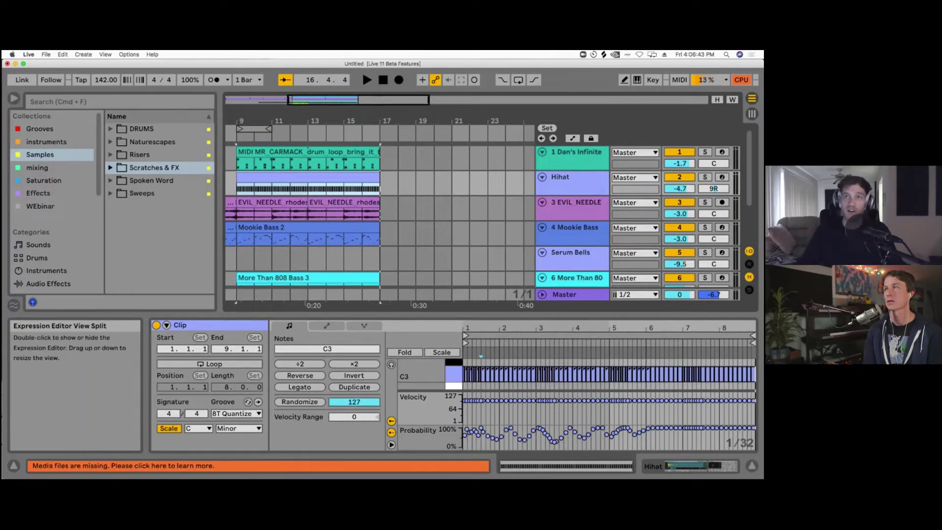
left_click_drag(491, 391, 491, 399)
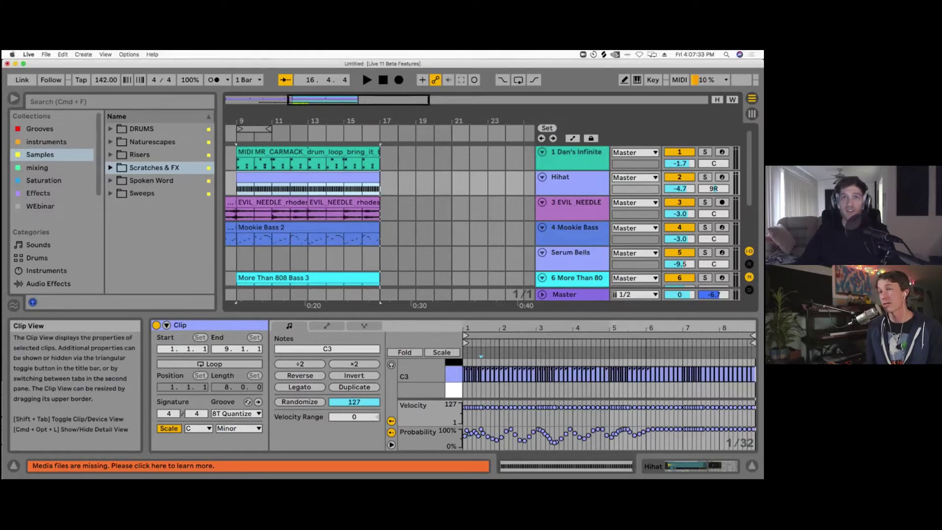
left_click(364, 325)
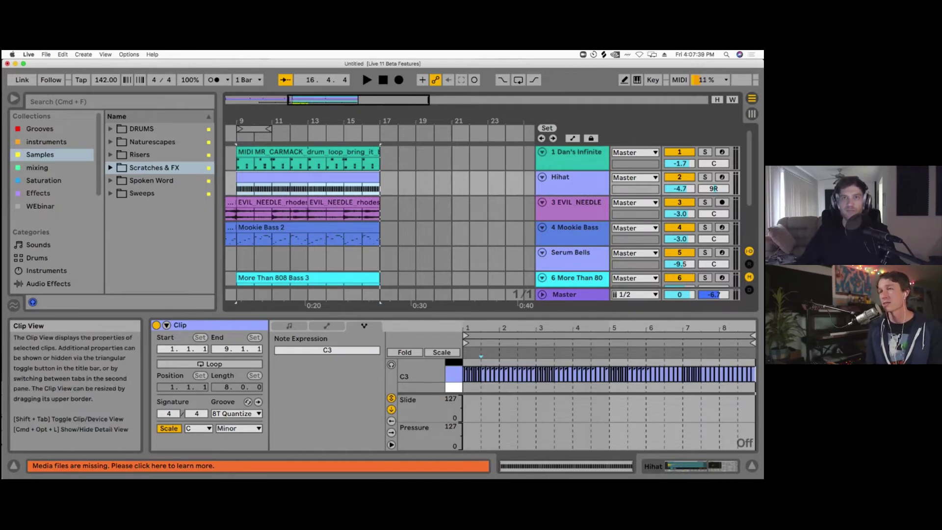
left_click_drag(422, 392, 422, 402)
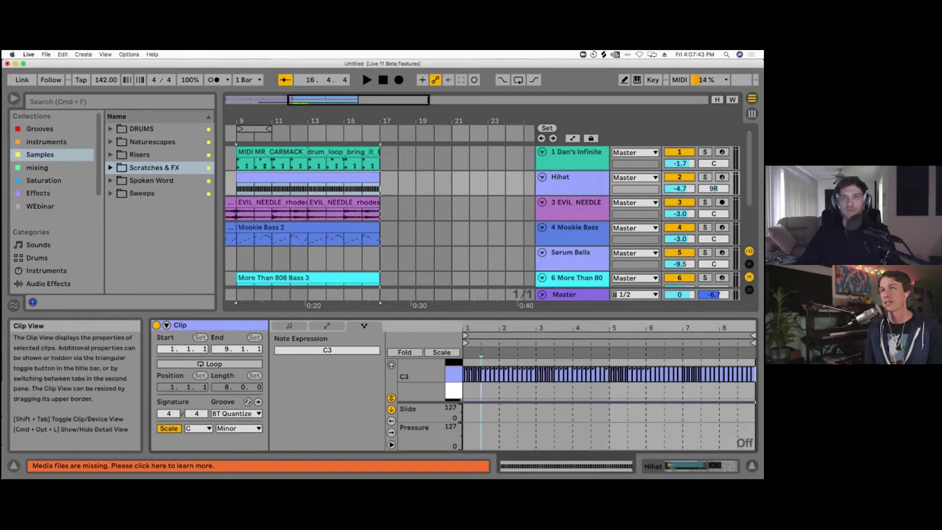
left_click(326, 326)
left_click(289, 325)
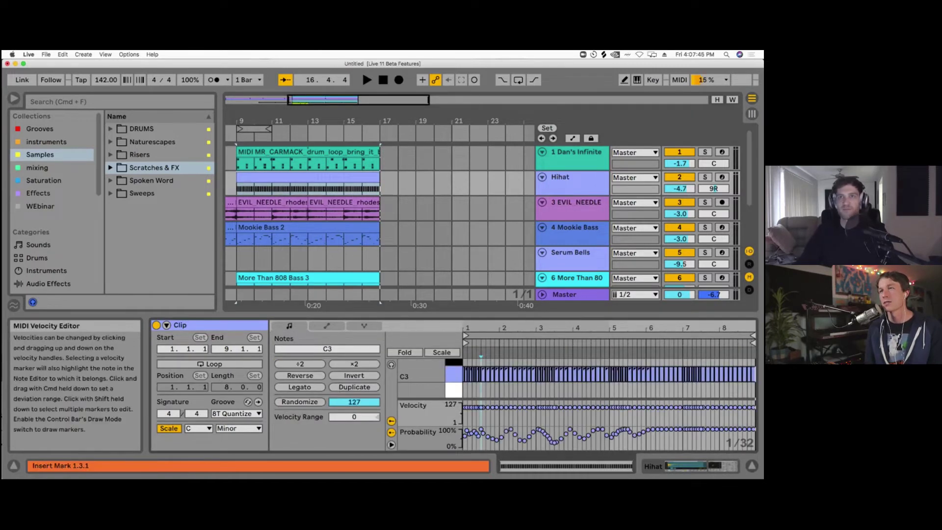
Step: Draw varying velocities on the Hihat notes from about 1.3 to bar 3 in draw mode and enlarge the velocity lane
key("b")
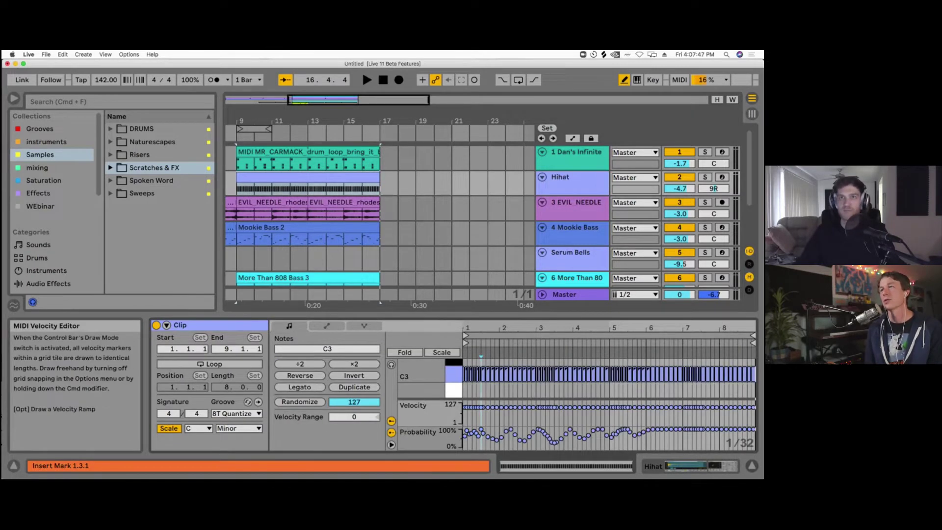
left_click_drag(485, 407, 545, 413)
left_click_drag(422, 398, 423, 389)
Step: Try a velocity range of -121 on the whole Hihat clip and reset it to 0
left_click_drag(355, 417, 354, 360)
left_click_drag(354, 417, 354, 470)
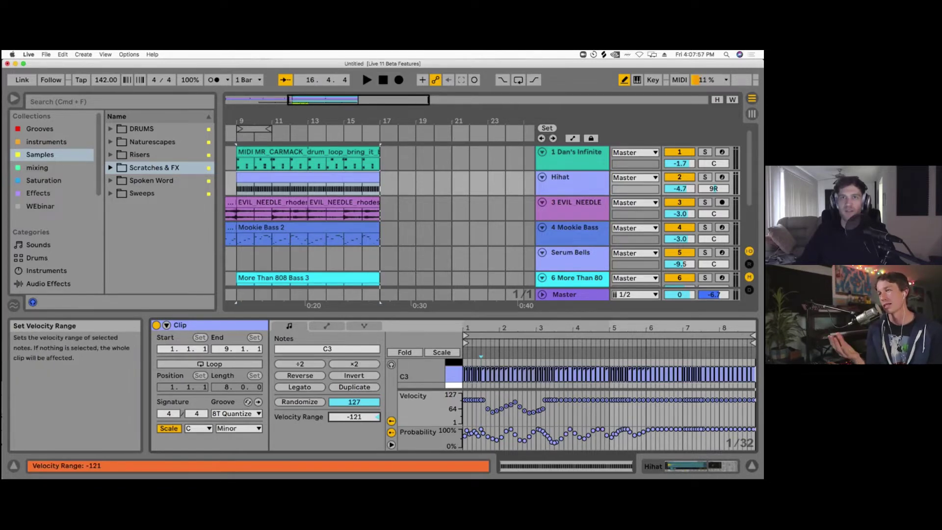
double_click(354, 416)
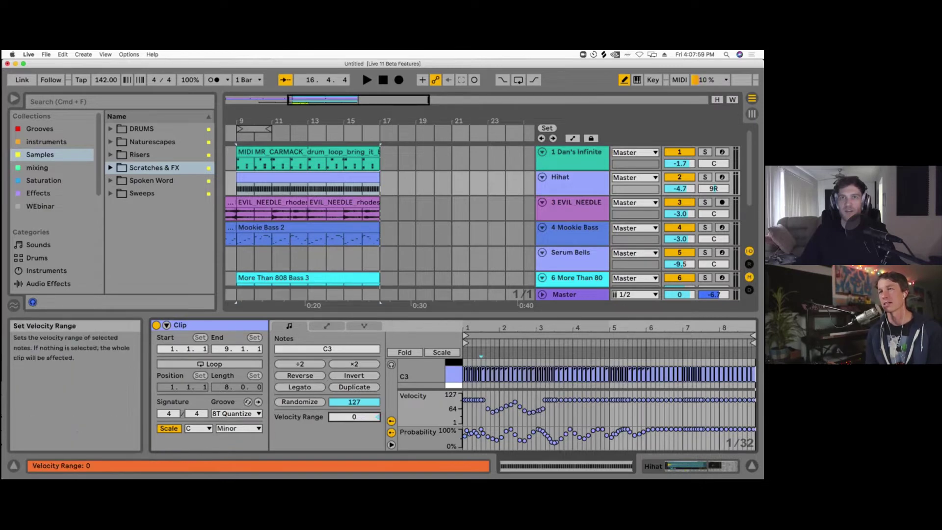
Step: Set the Hihat clip's velocity range to -54
left_click_drag(499, 328, 499, 345)
left_click_drag(354, 417, 354, 440)
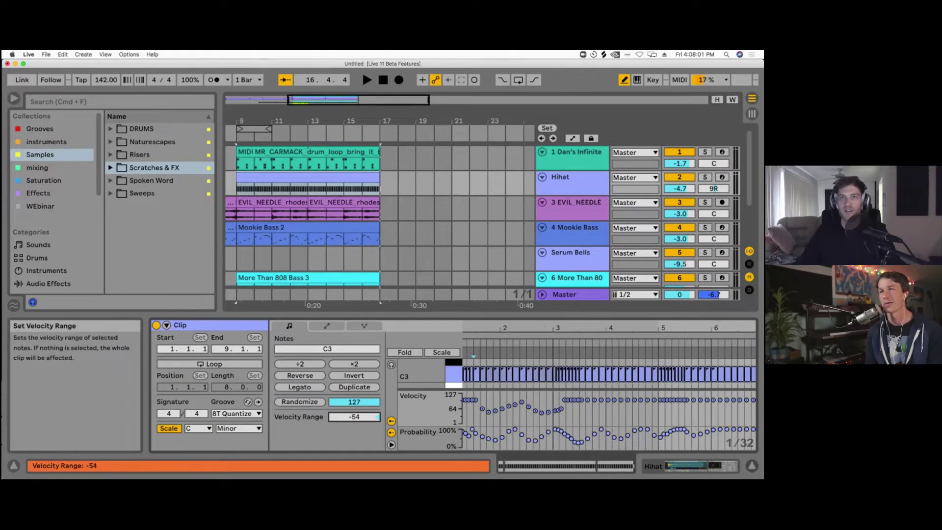
left_click_drag(544, 327, 529, 328)
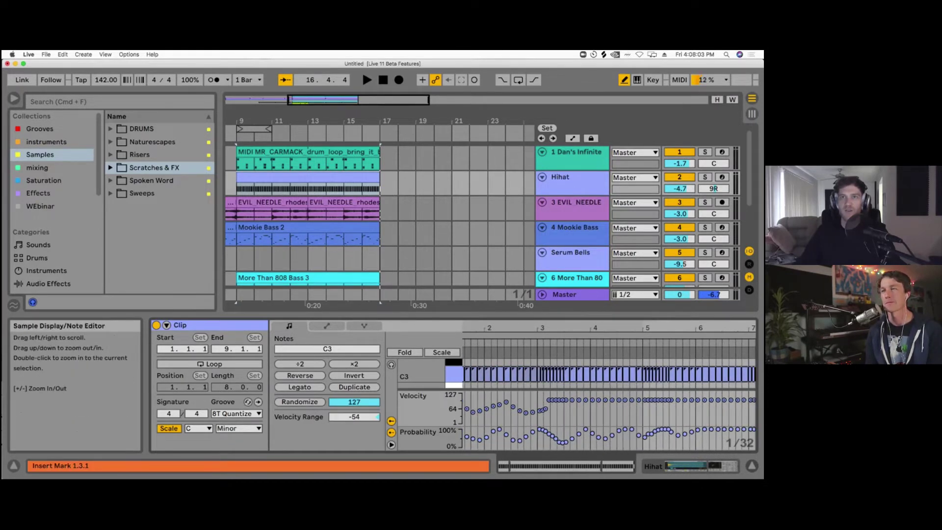
Step: Turn off draw mode and play the Hihat clip briefly to audition its velocity range
scroll(519, 428, "left", 3)
scroll(519, 428, "down", 2)
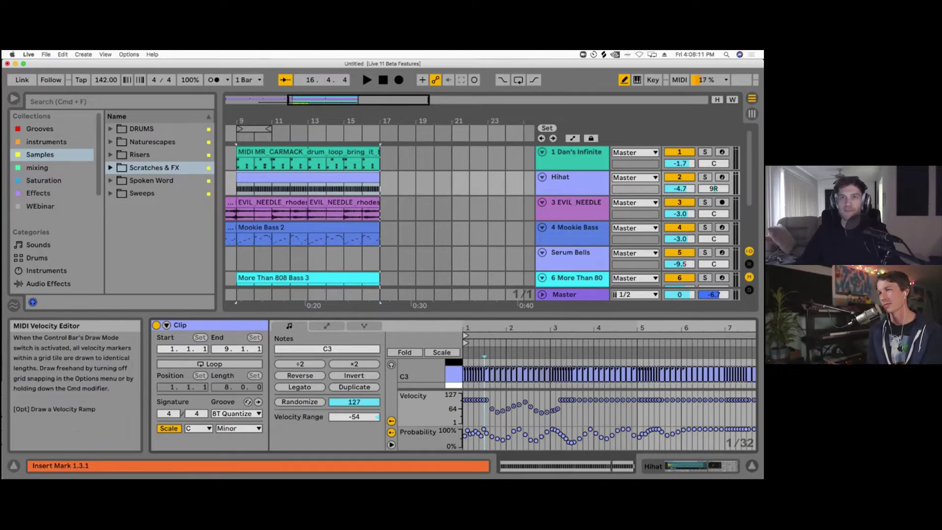
key("b")
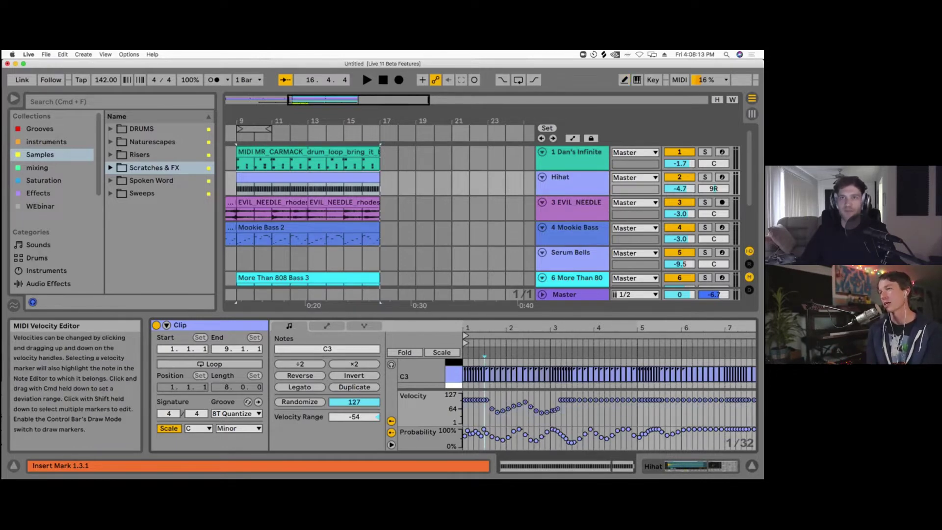
key("space")
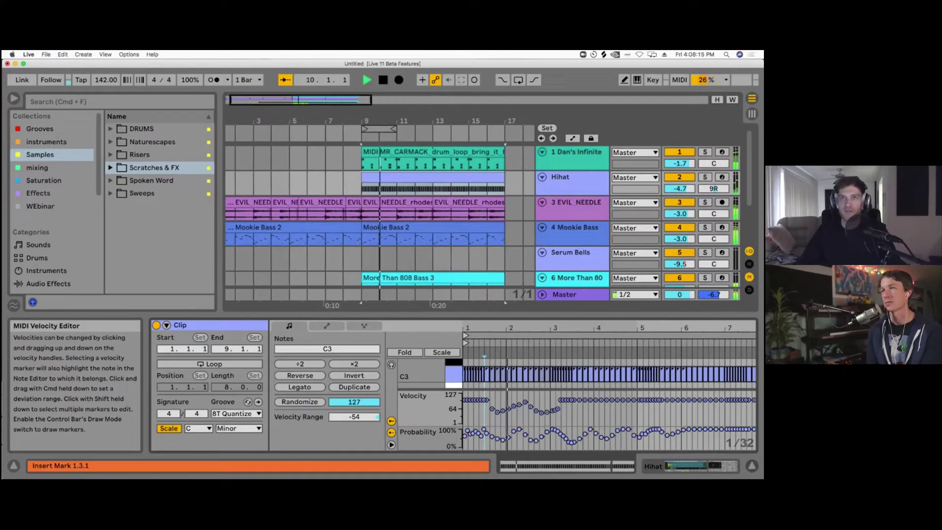
key("space")
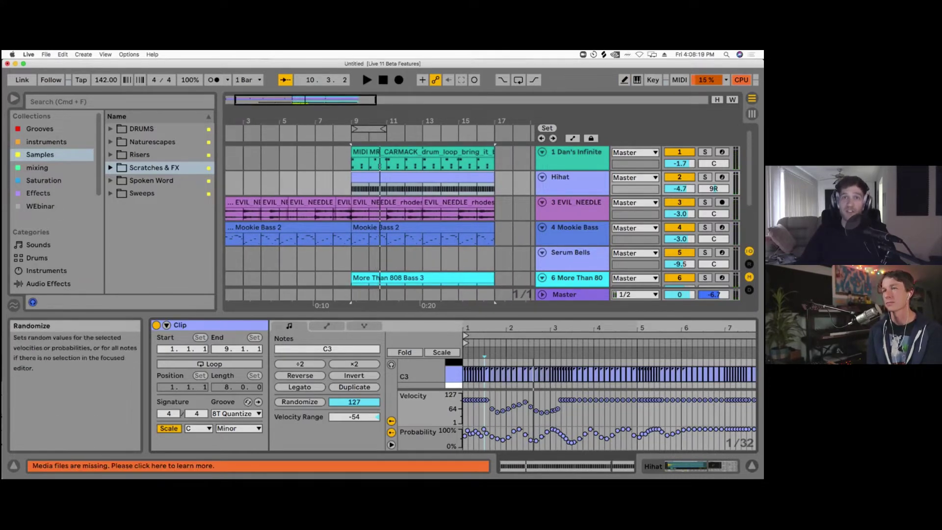
Step: Randomize the velocities of all Hihat notes several times with an amount of 127
left_click(299, 402)
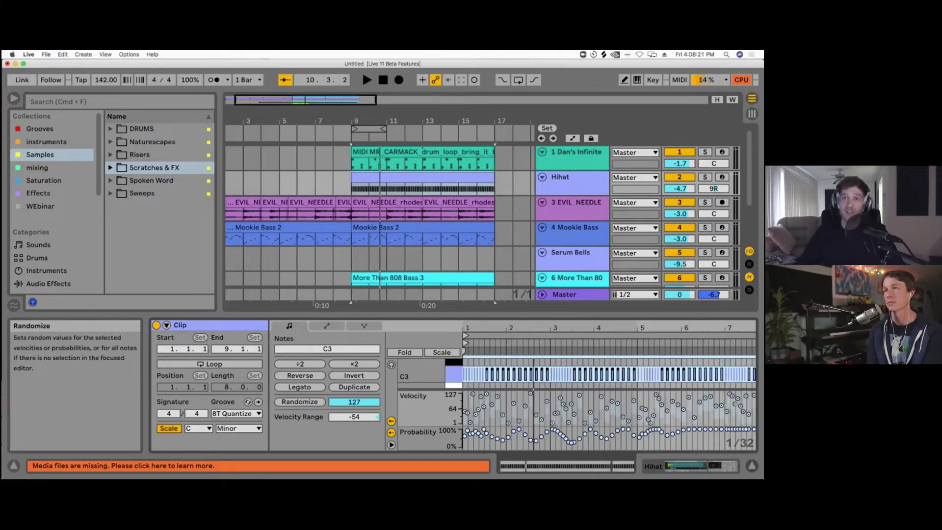
left_click(299, 402)
left_click(299, 402)
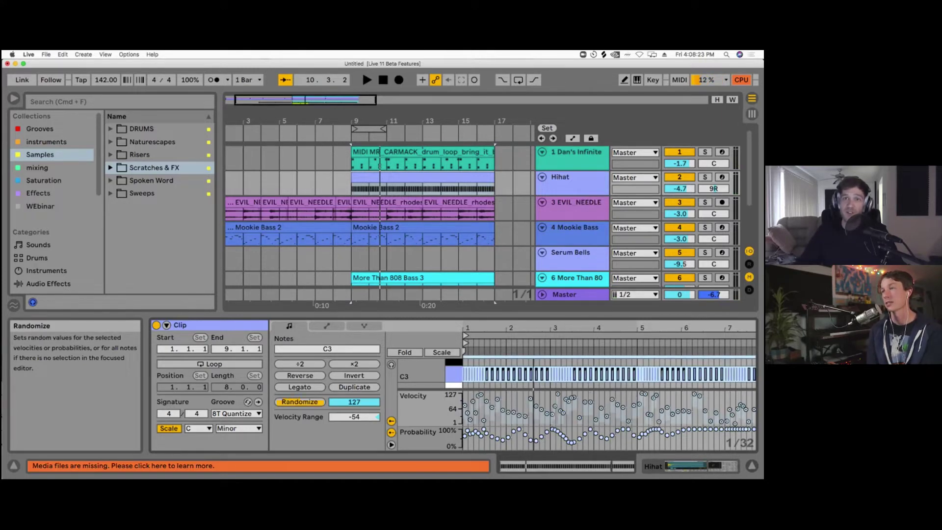
left_click(299, 402)
left_click(300, 401)
left_click(299, 401)
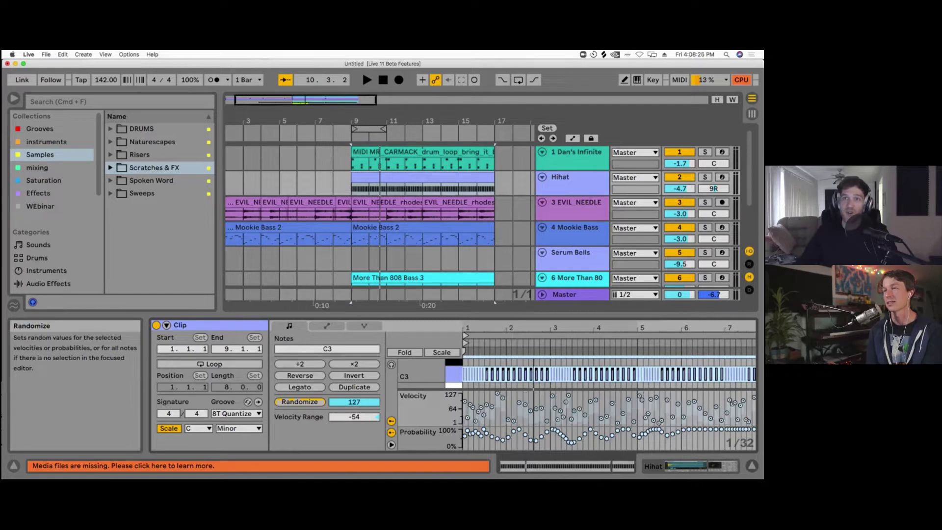
left_click(299, 402)
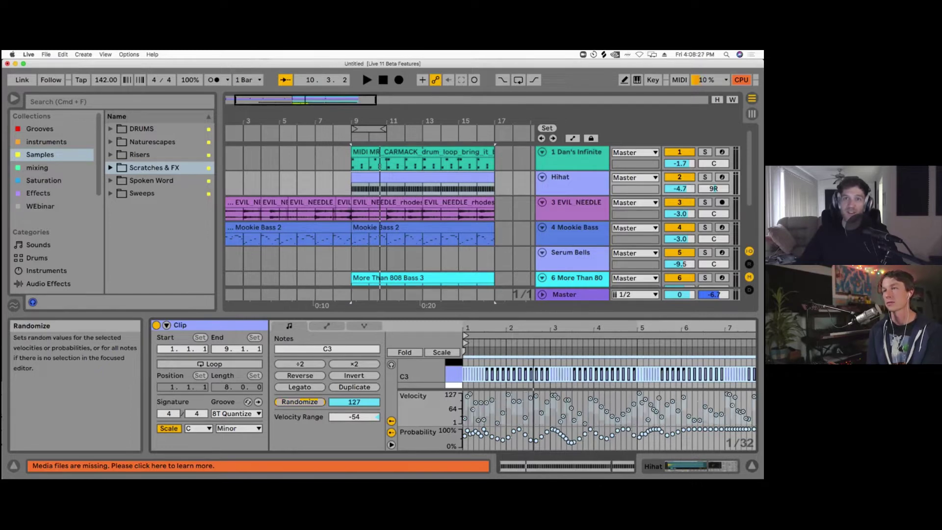
Step: Randomize the Hihat notes' probabilities by 100%, re-randomize their velocities by 127, and make the Probability lane the active one
left_click(417, 434)
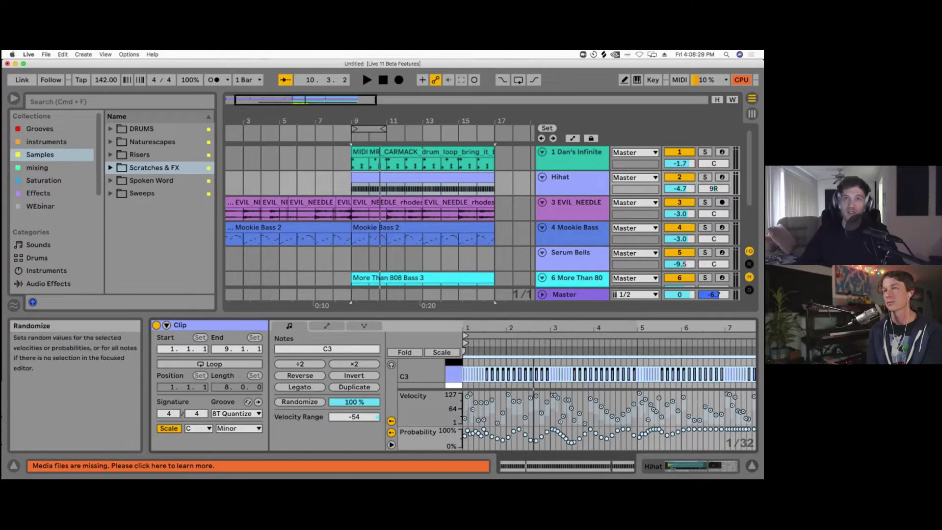
left_click(300, 401)
left_click(417, 406)
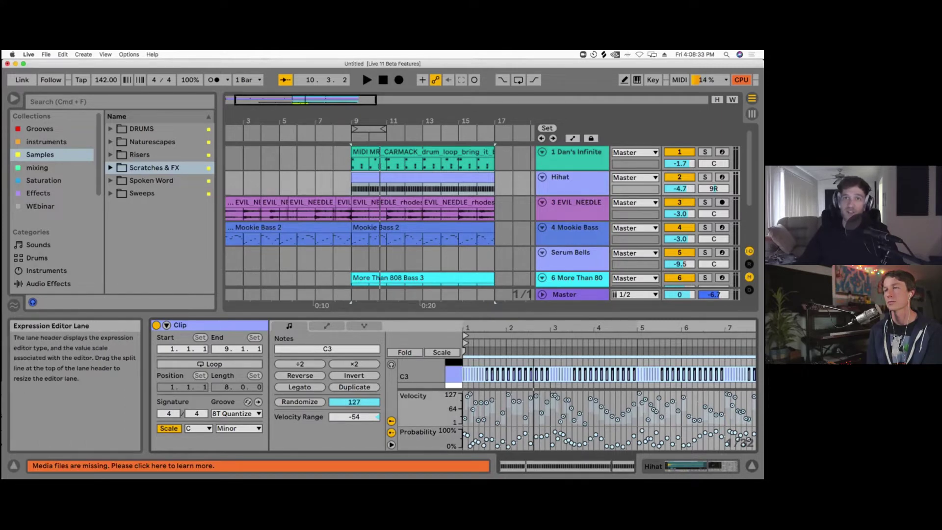
left_click(299, 401)
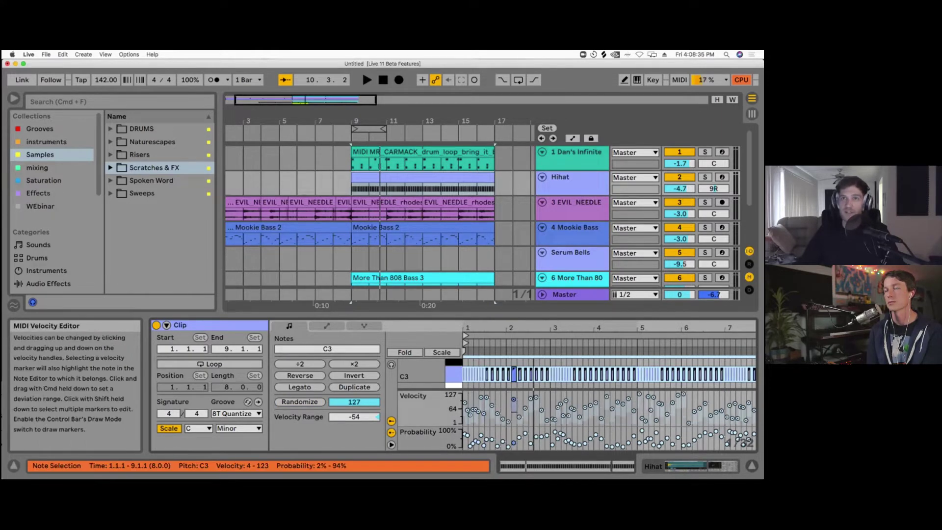
left_click(417, 432)
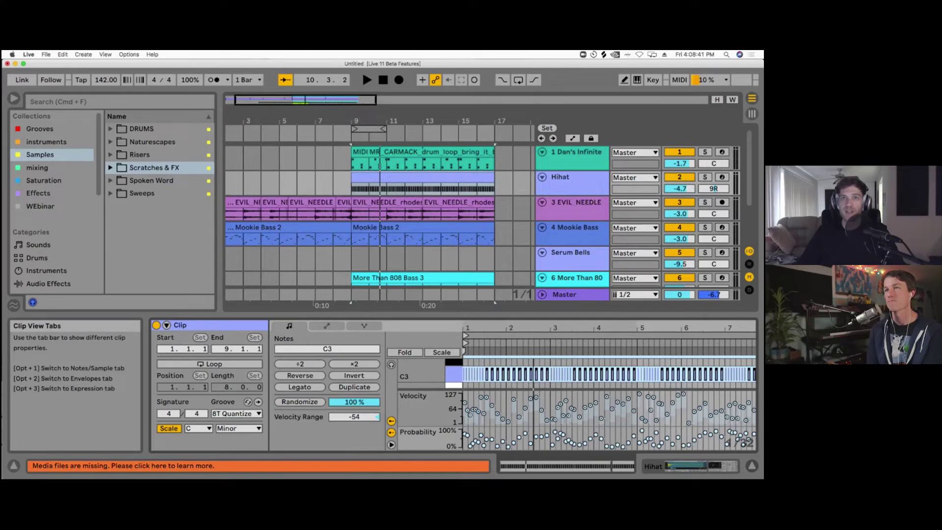
Step: Shape the Hihat clip's Track Volume envelope into a zigzag of peaks and dips across bars 1 to 7
key("alt+3")
key("alt+2")
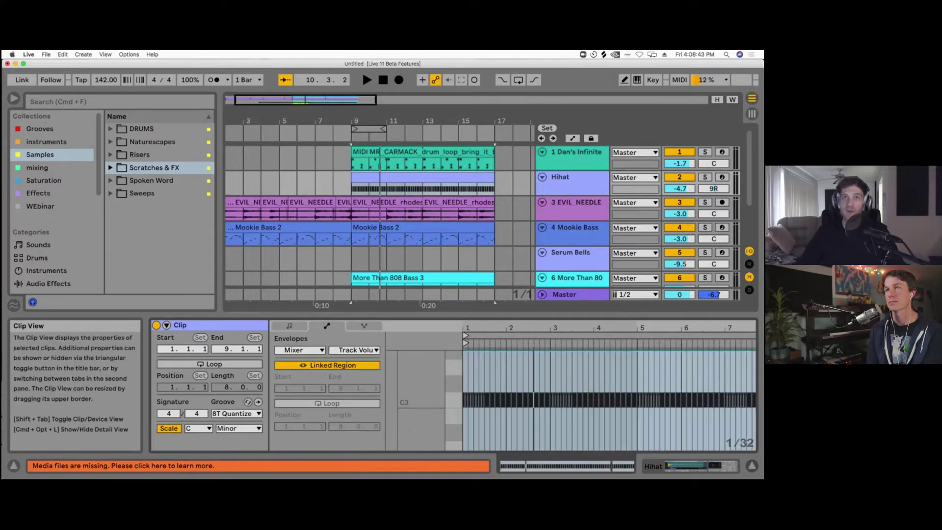
key("super+a")
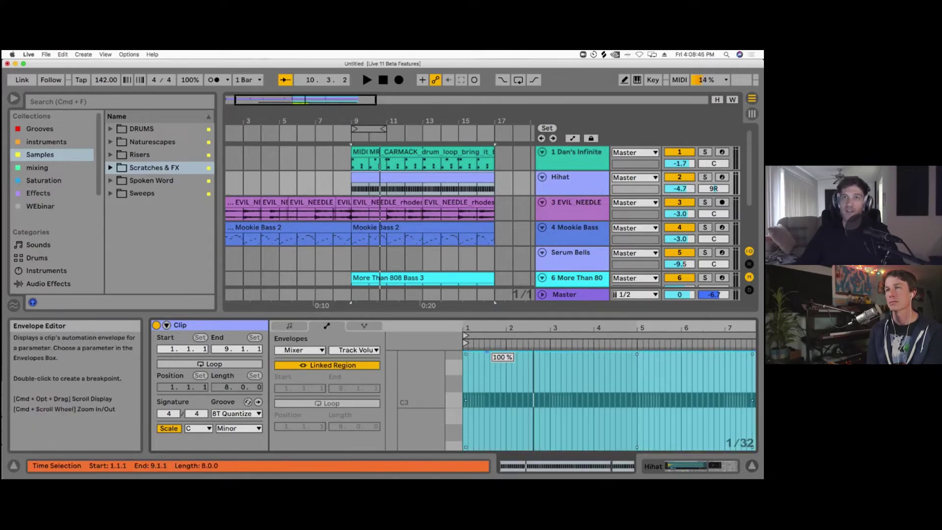
mouse_move(464, 352)
left_mouse_down()
mouse_move(463, 371)
mouse_move(463, 352)
left_mouse_up()
left_click(494, 352)
left_click_drag(523, 352, 561, 407)
left_click_drag(579, 407, 624, 364)
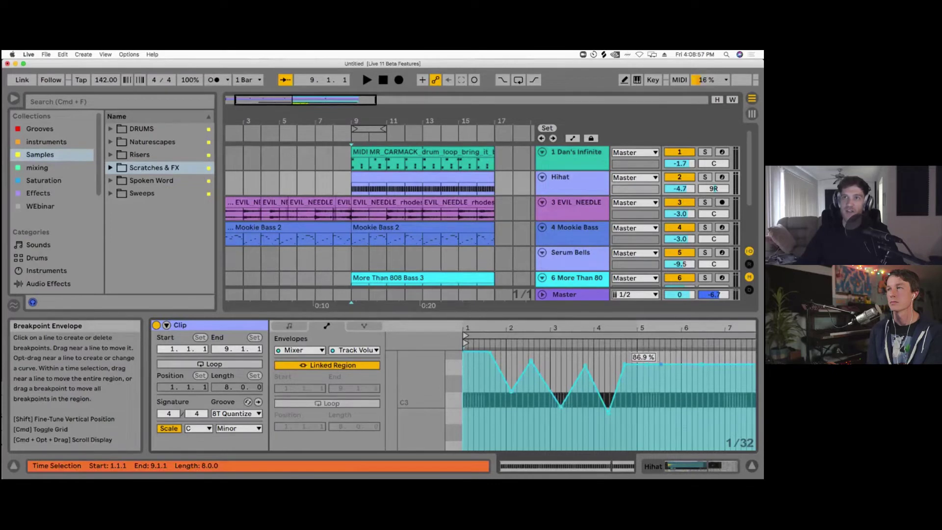
left_click(676, 364)
left_click_drag(675, 364, 688, 392)
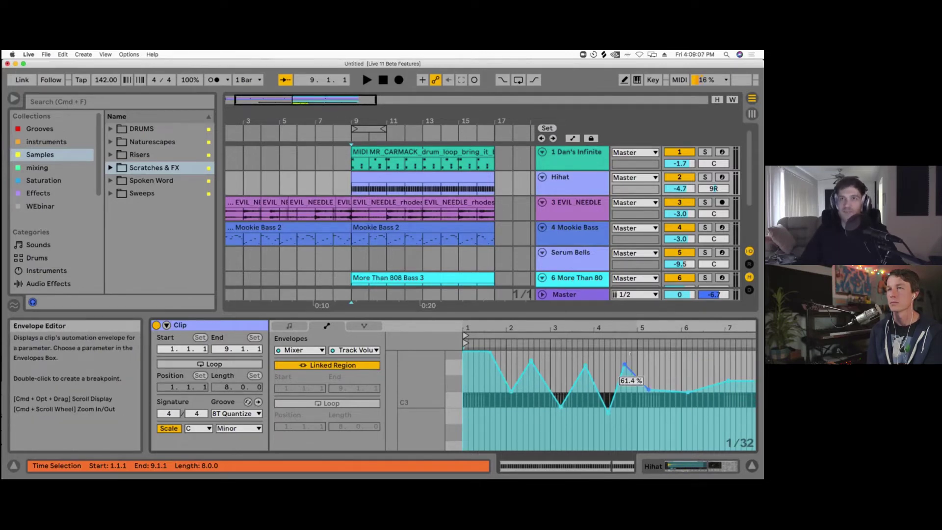
mouse_move(530, 364)
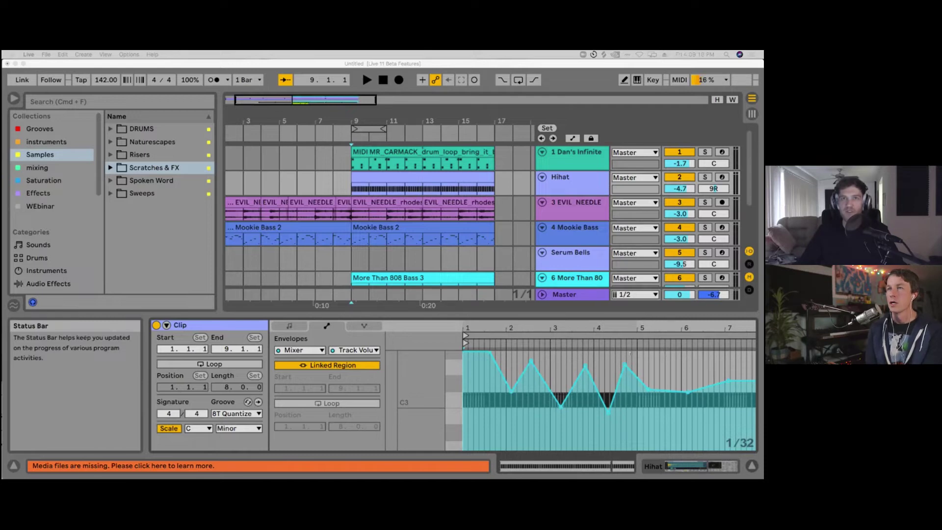
Step: Compare the Hihat clip's note, envelope and expression editors
left_click(364, 325)
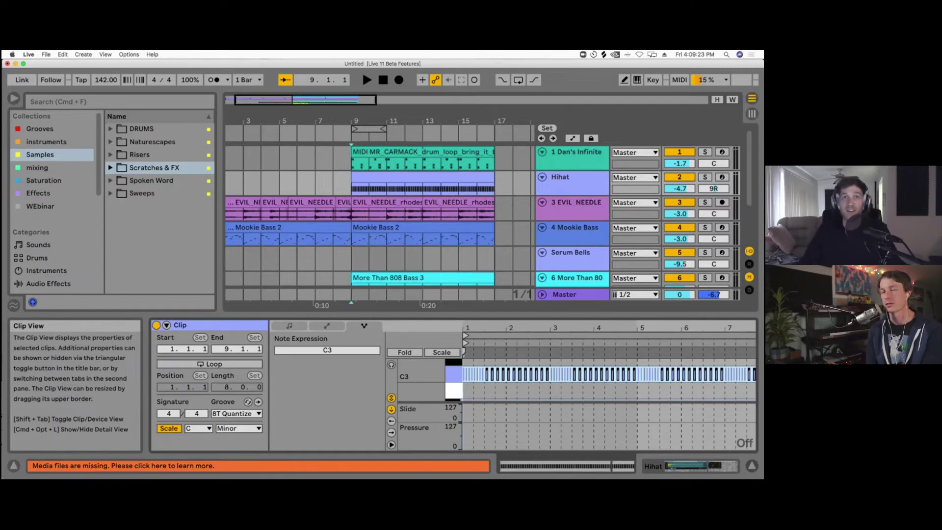
left_click(289, 326)
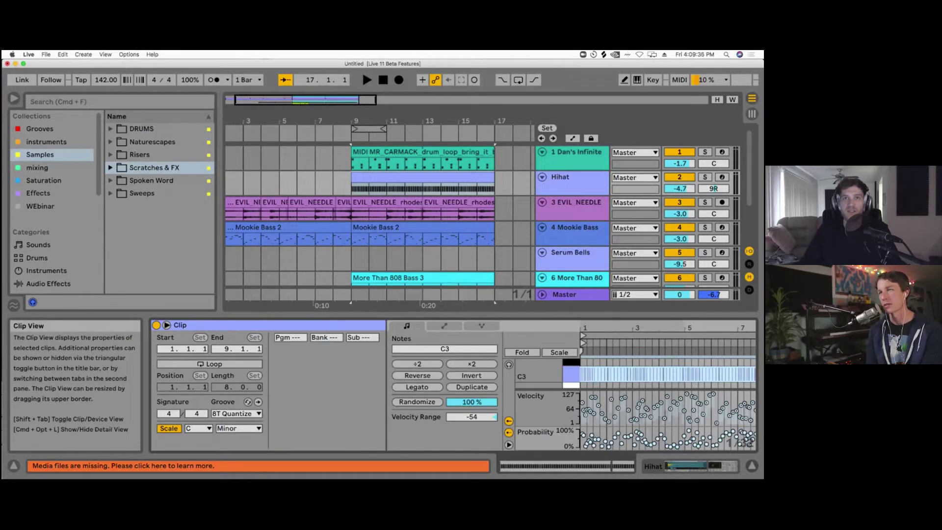
left_click(327, 325)
left_click(364, 326)
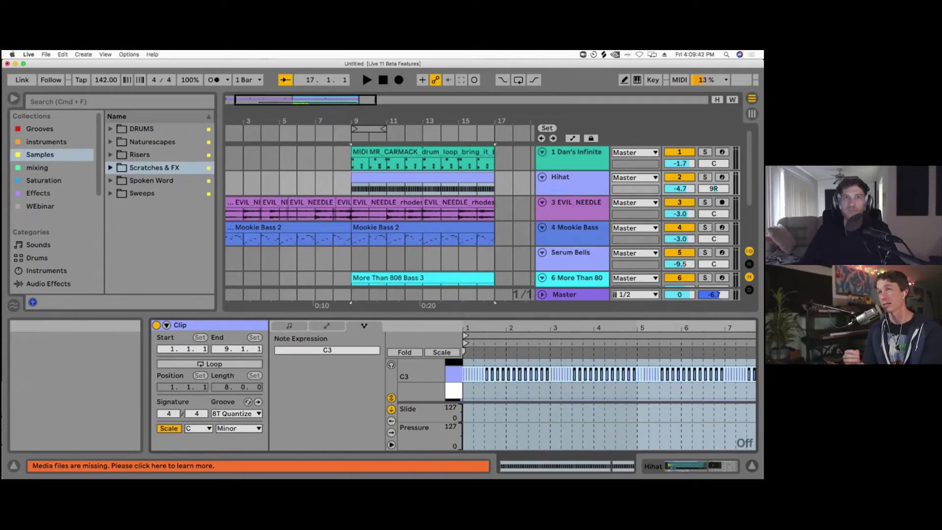
Step: Switch to Session View and duplicate the EVIL_NEEDLE rhodes clip twice into the slots of scenes 5 and 6
double_click(265, 150)
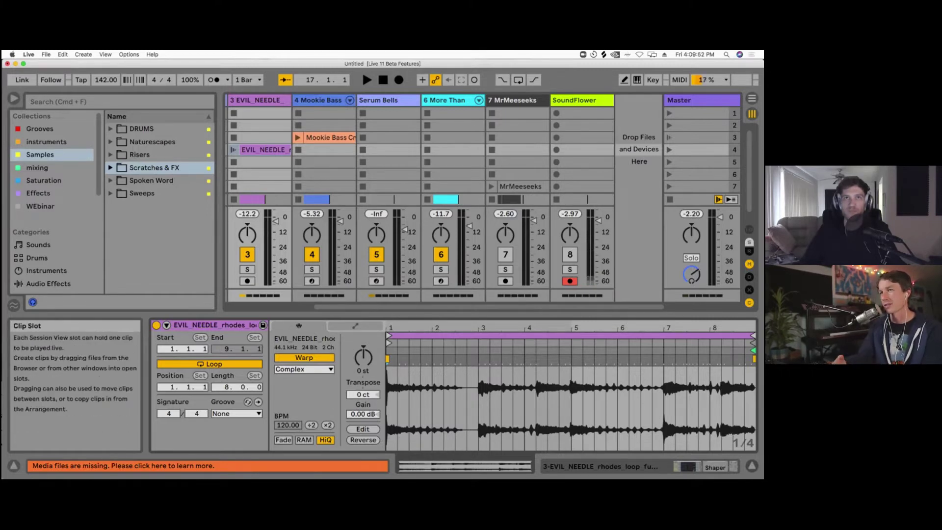
left_click(265, 149)
key("super+d")
key("super+d")
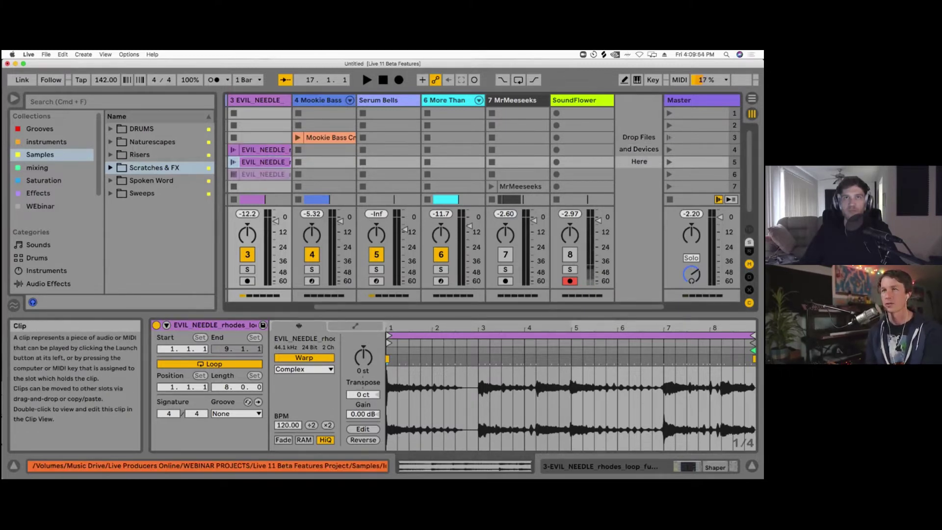
scroll(265, 150, "left", 3)
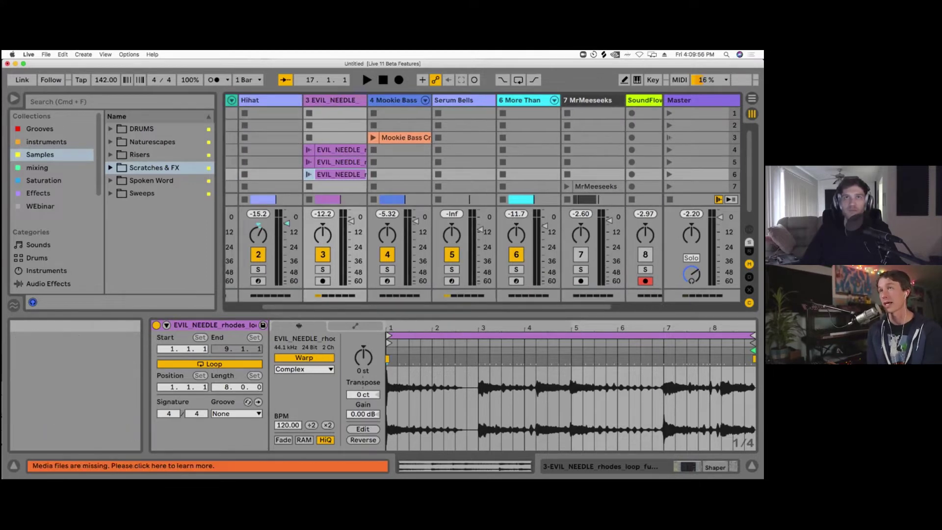
Step: Toggle follow actions globally and show the extended follow action settings of the EVIL_NEEDLE clip in scene 4
left_click(731, 199)
left_click(338, 150)
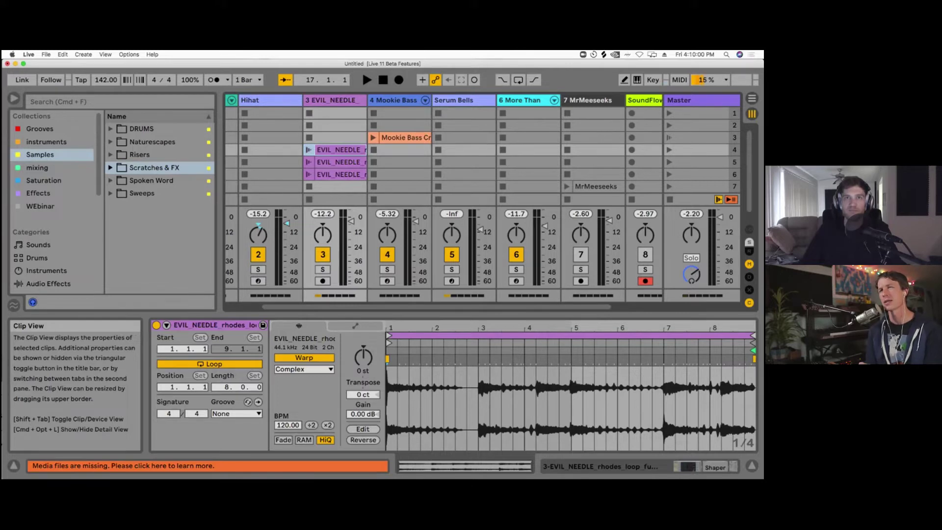
left_click(355, 326)
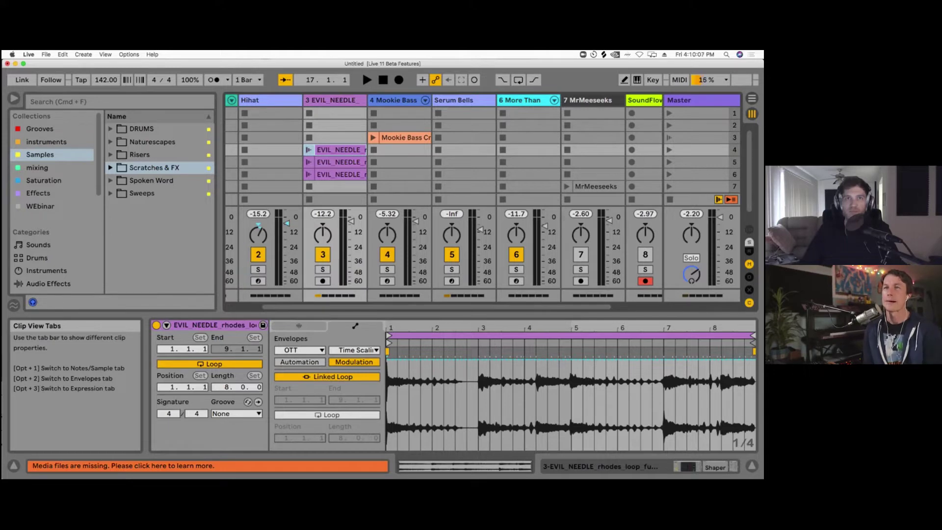
left_click(166, 324)
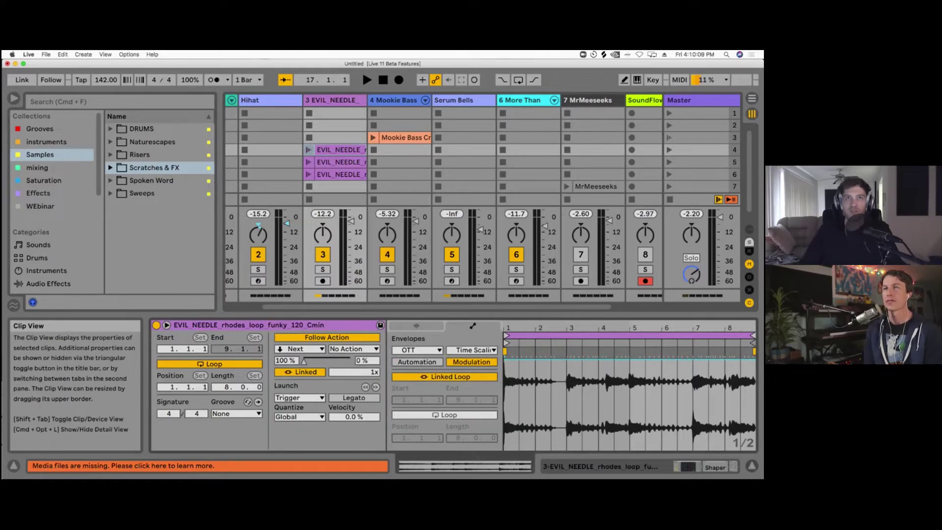
left_click(166, 325)
left_click(167, 325)
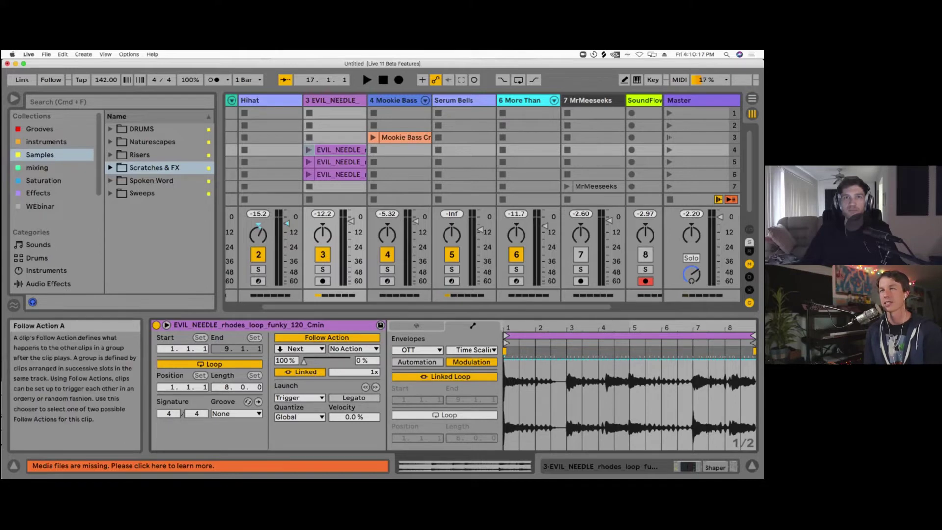
Step: Examine the EVIL_NEEDLE clip's follow action choices, their chance balance and the loop multiplier
left_click(300, 349)
left_click(353, 348)
left_click(353, 349)
left_click(358, 359)
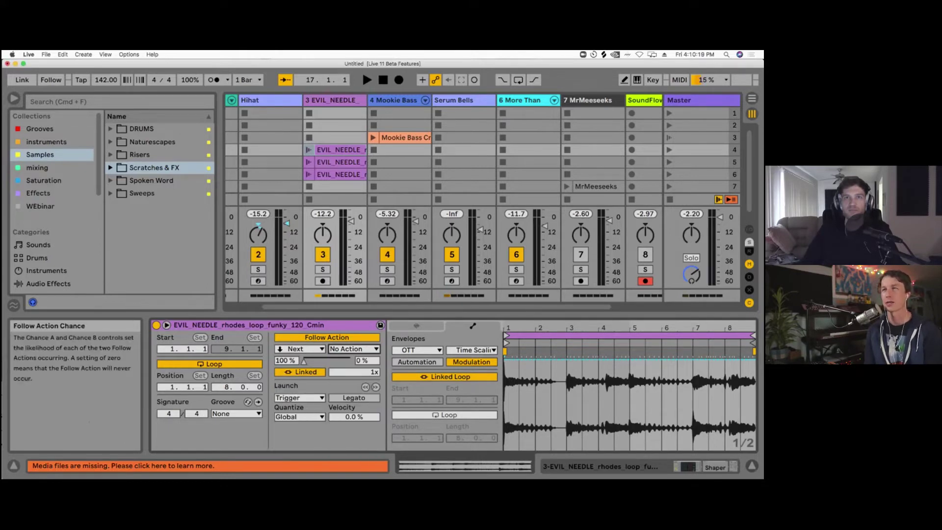
mouse_move(304, 361)
left_mouse_down()
mouse_move(330, 361)
mouse_move(303, 361)
left_mouse_up()
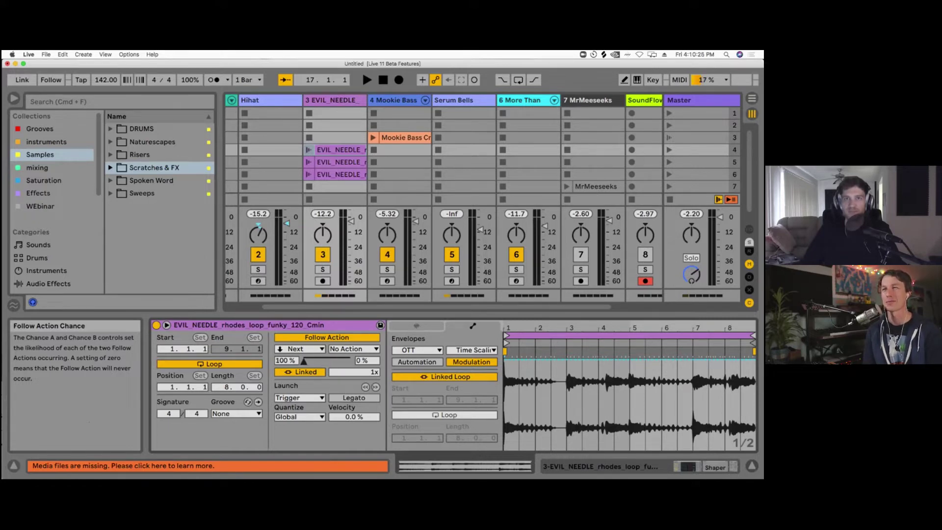
left_click(355, 372)
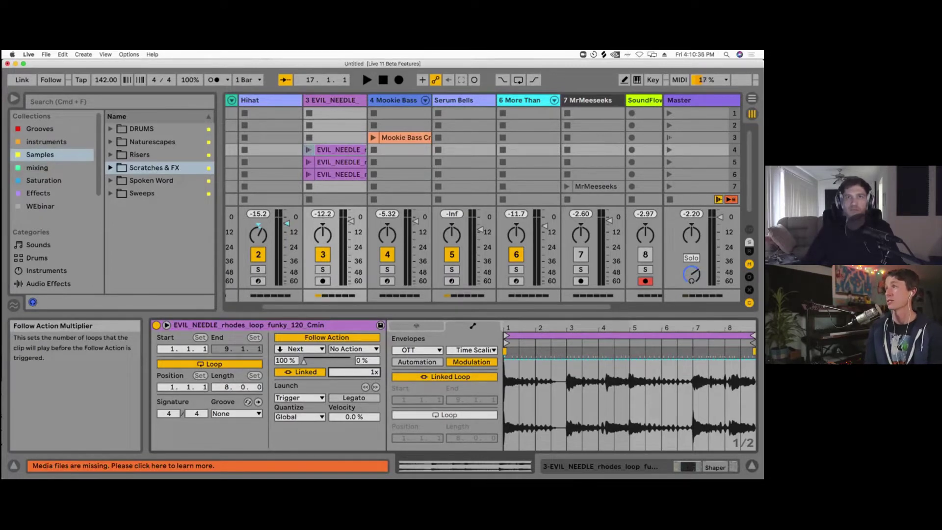
Step: Try enabling the follow action in scene 1's settings and turn it off again
left_click(697, 113)
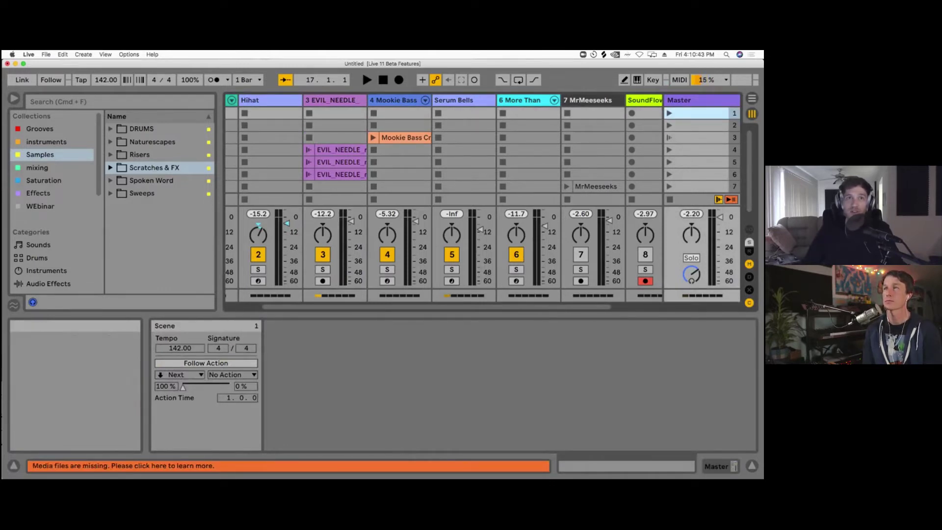
left_click(206, 363)
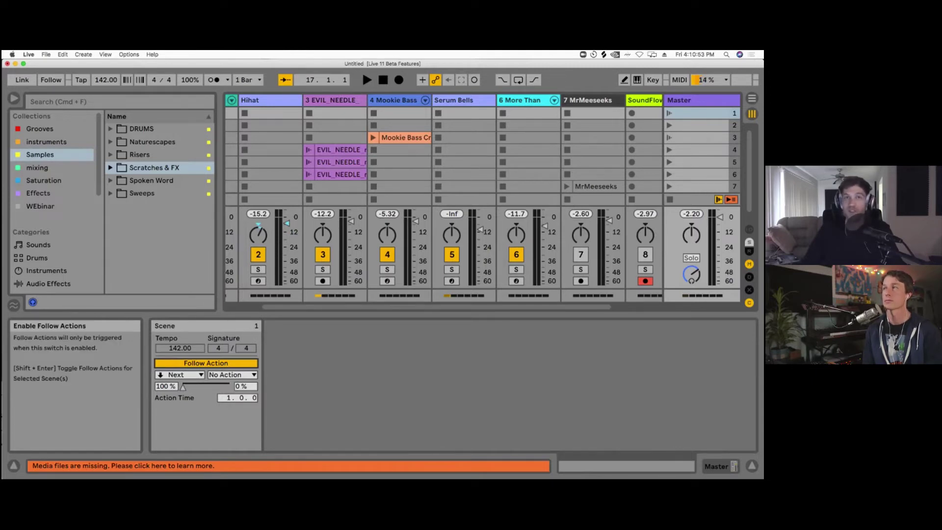
left_click(205, 363)
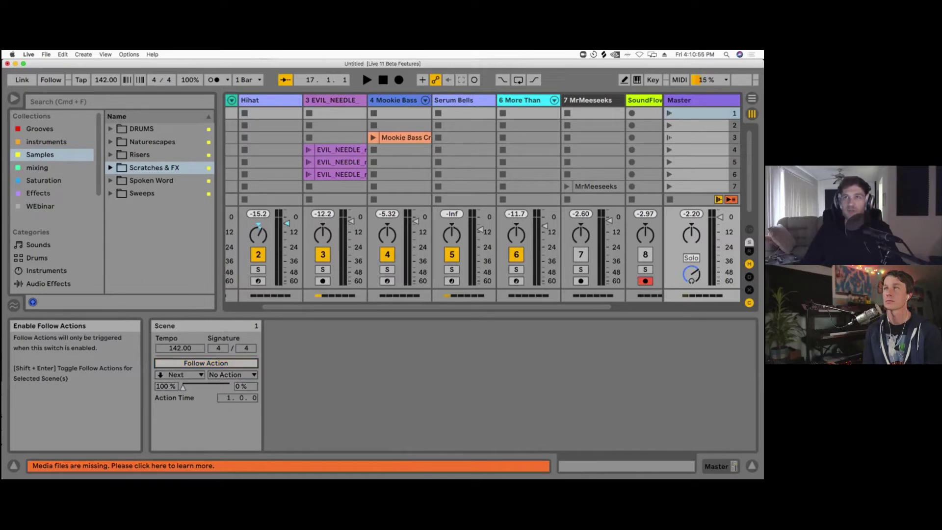
Step: Compare the tempo, signature and follow action settings of scenes 1, 2 and 3
left_click(700, 137)
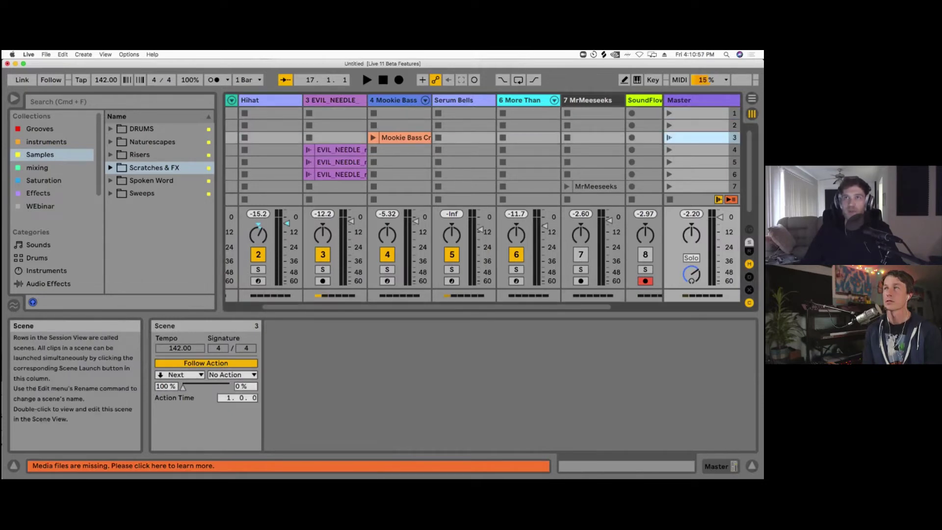
left_click(699, 125)
left_click(700, 113)
left_click(699, 125)
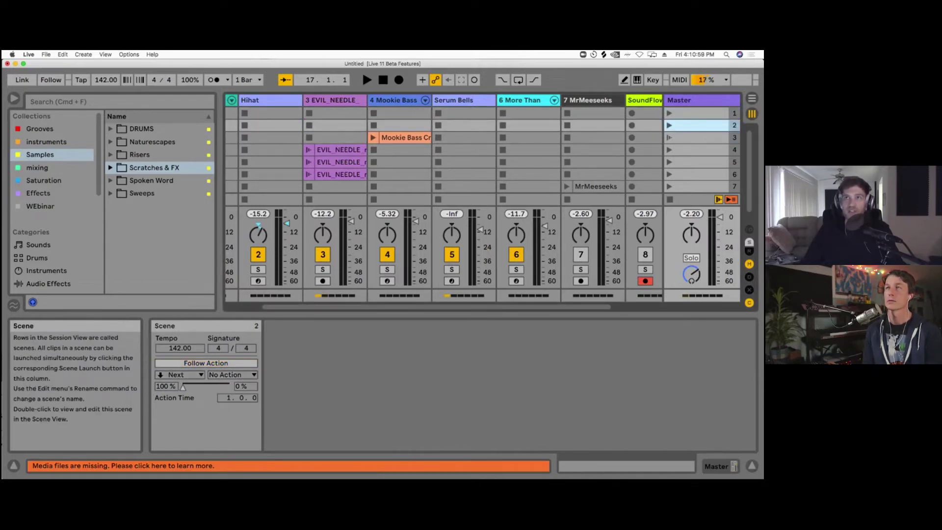
Step: Step through scenes 1 to 4 and check which of them have their follow action enabled
left_click(699, 112)
left_click(699, 125)
left_click(699, 138)
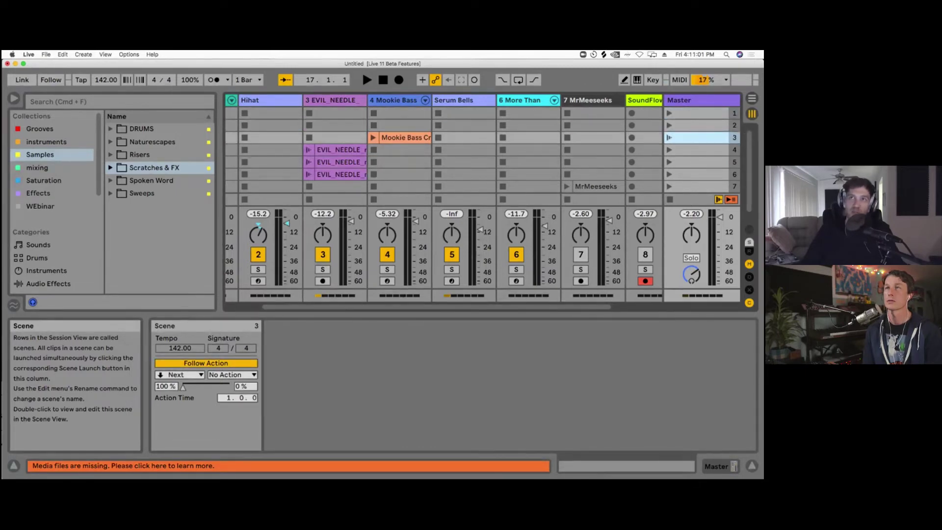
left_click(699, 150)
left_click(699, 138)
left_click(700, 113)
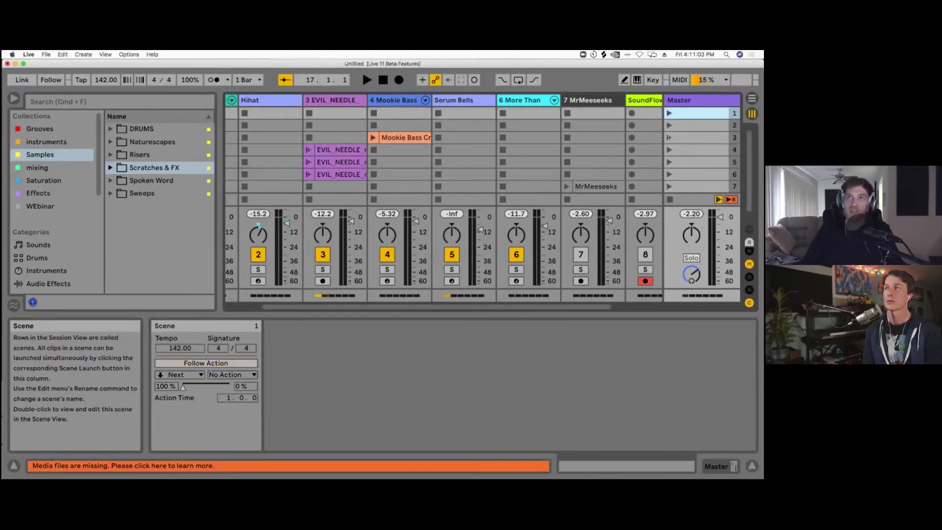
left_click(699, 125)
key("Down")
key("Down")
key("Up")
key("Up")
key("Up")
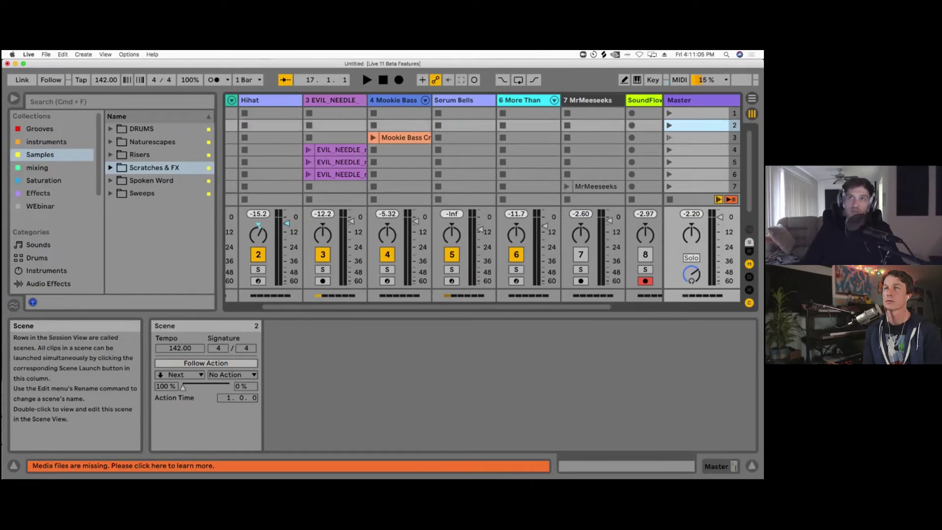
key("Down")
key("Down")
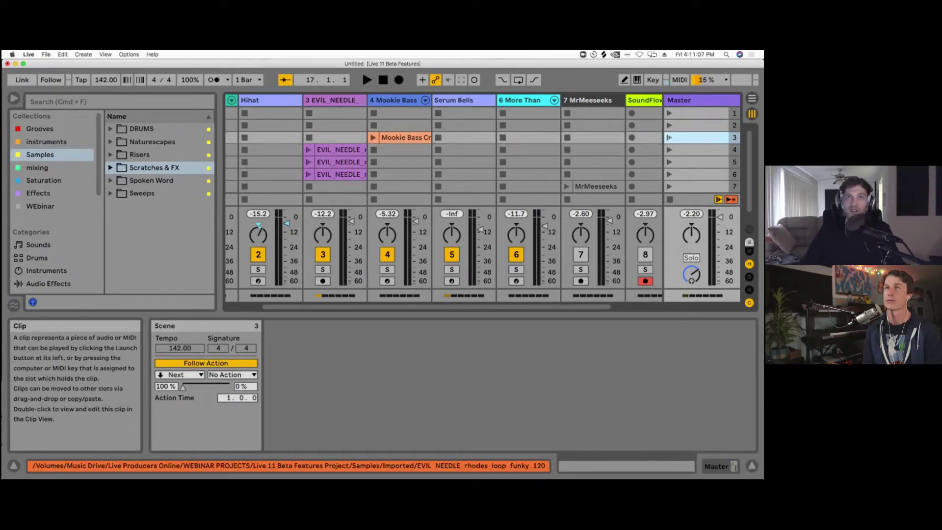
Step: Show the EVIL_NEEDLE clip in scene 4 and examine its follow action multiplier and launch quantization choices, keeping quantization at Global
left_click(339, 150)
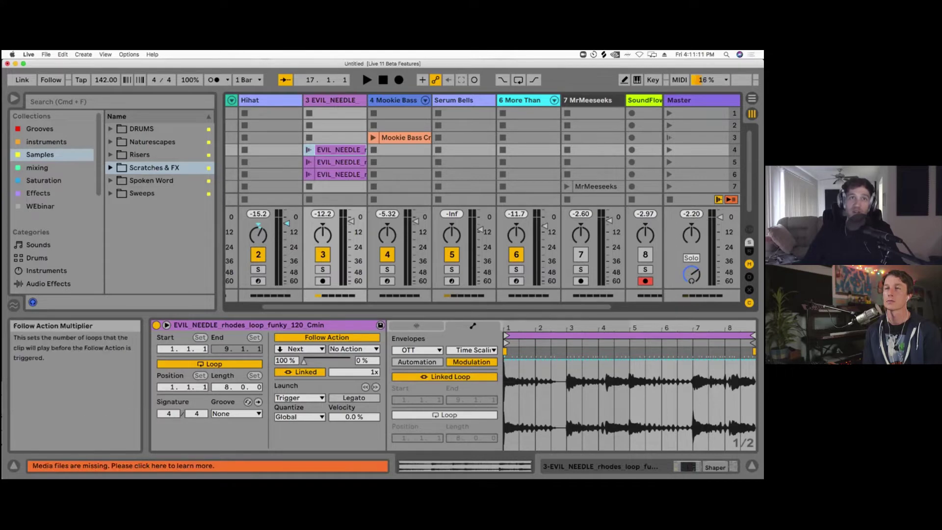
left_click_drag(355, 373, 354, 363)
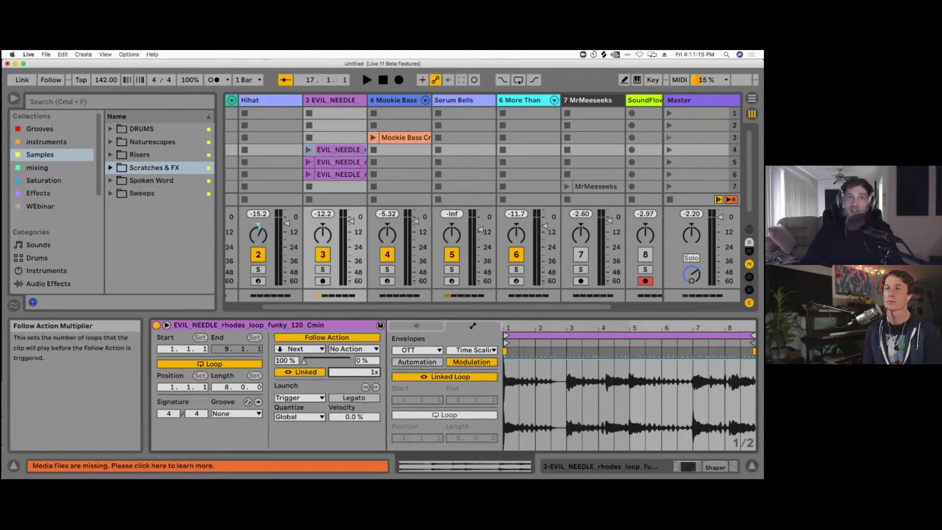
left_click_drag(354, 372, 354, 369)
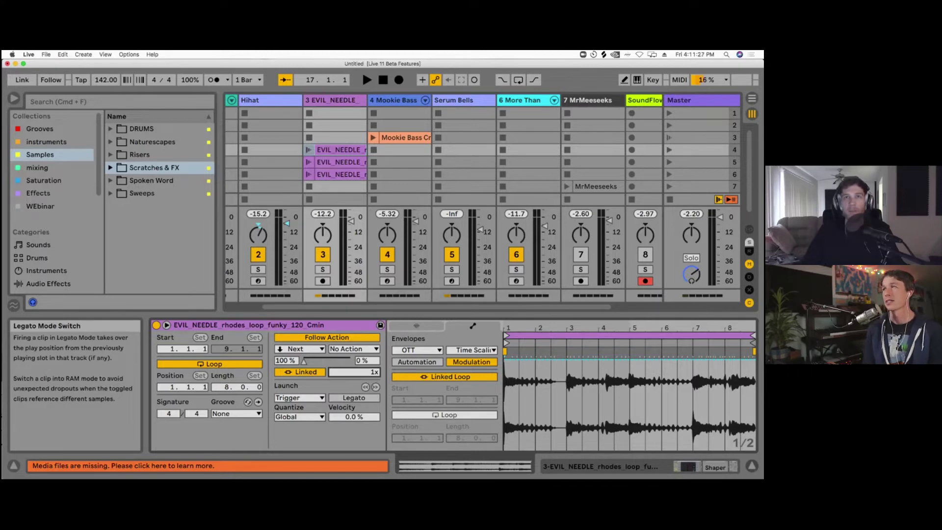
left_click(302, 416)
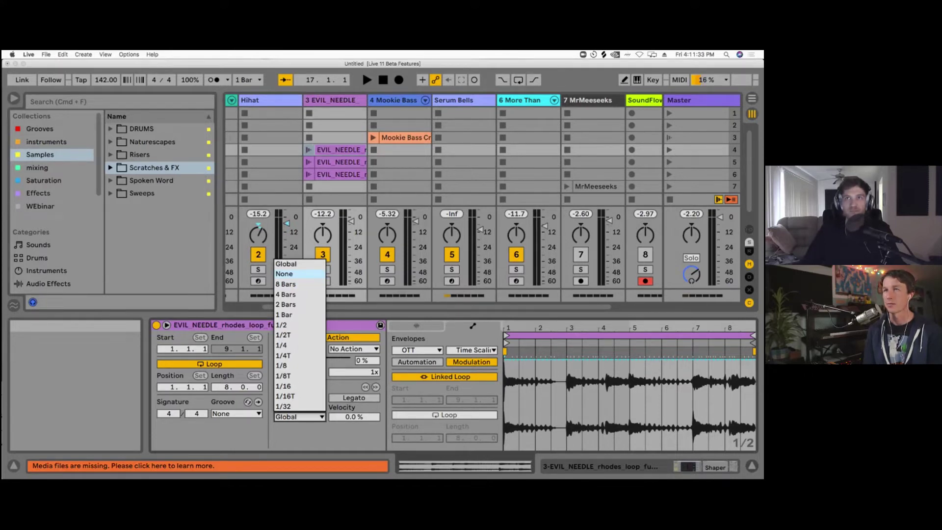
left_click(287, 264)
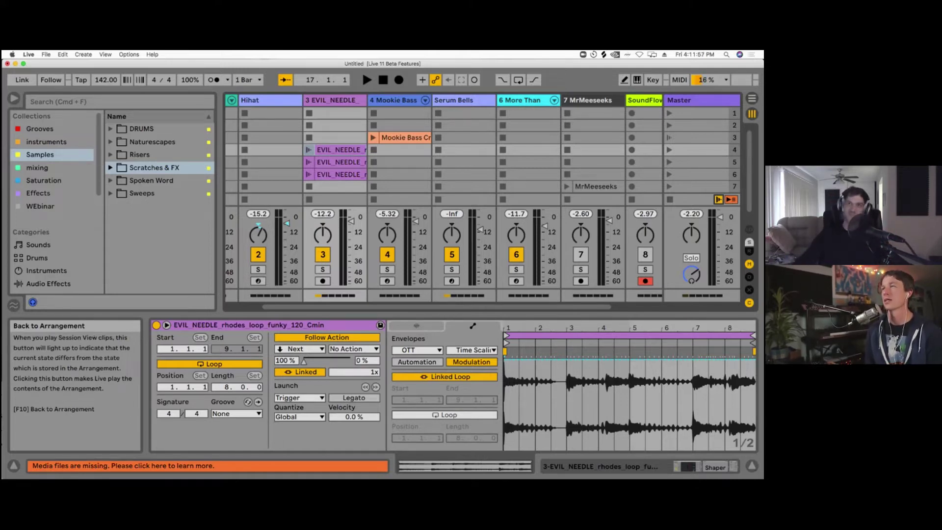
Step: Disable follow actions for the three EVIL_NEEDLE rhodes clips and the Mookie Bass clip together
left_click(340, 150)
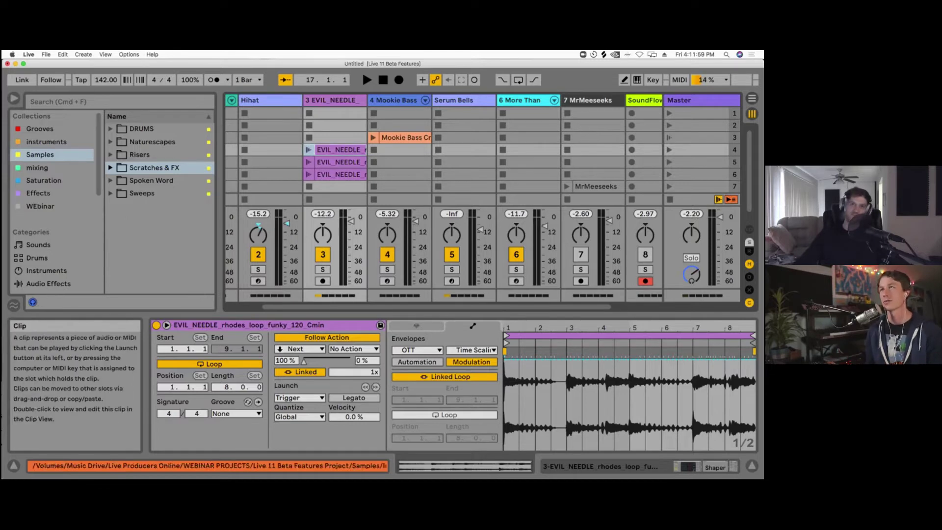
left_click(340, 175, "shift")
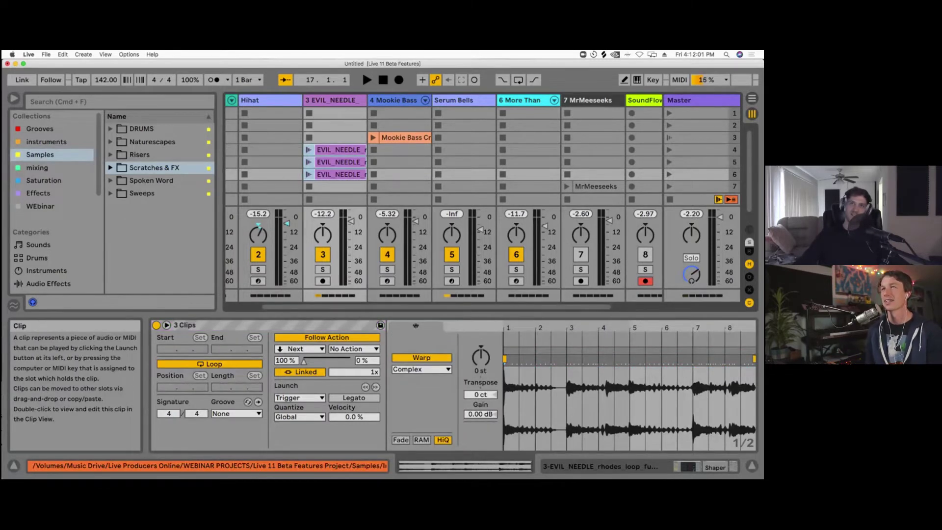
left_click_drag(335, 138, 399, 162)
left_click(339, 174)
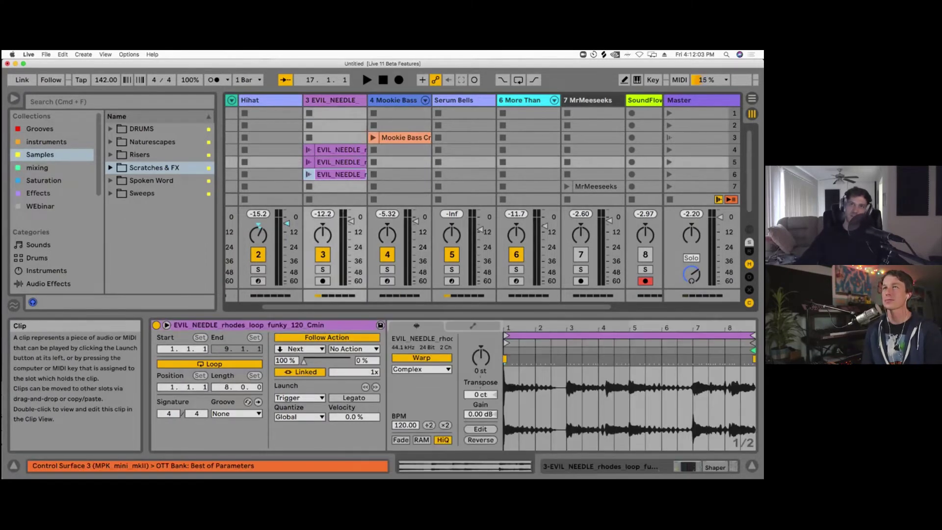
left_click(405, 138, "shift")
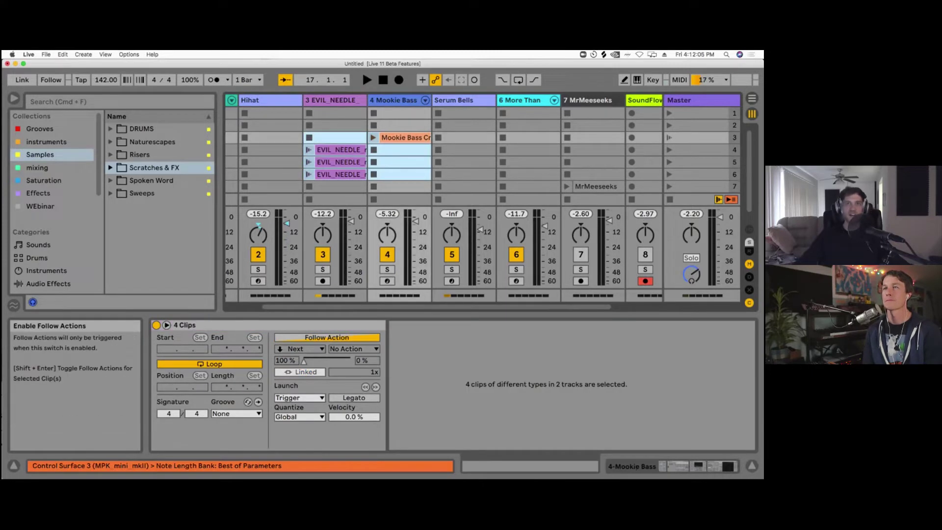
left_click(327, 337)
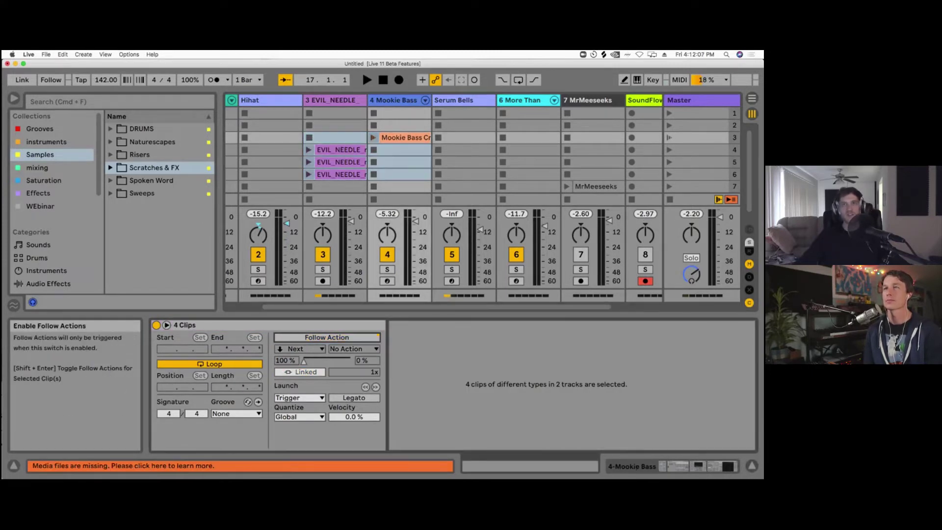
left_click(403, 175)
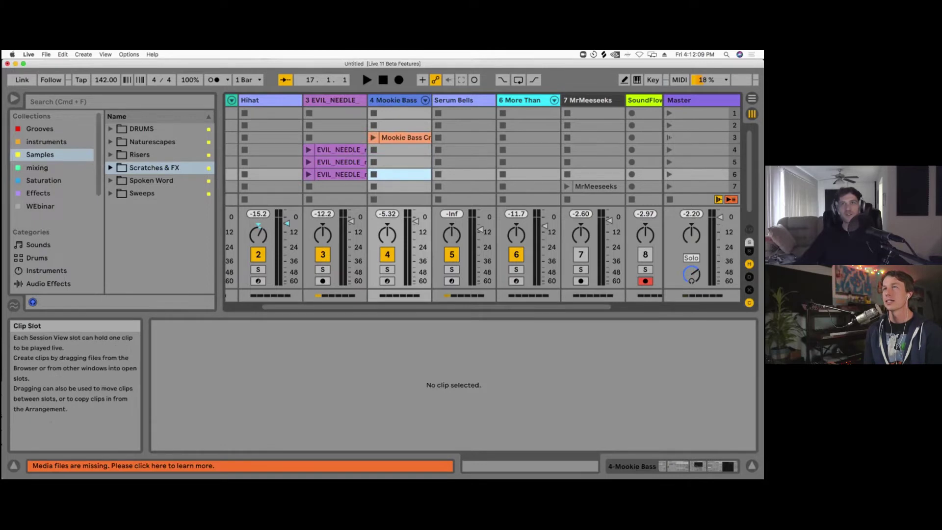
key("Up")
key("Right")
key("Right")
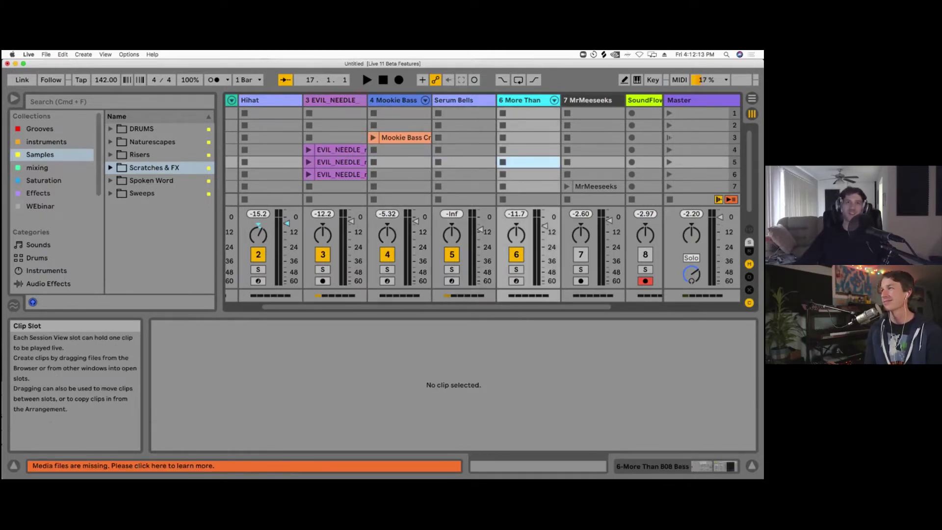
left_click_drag(219, 167, 210, 166)
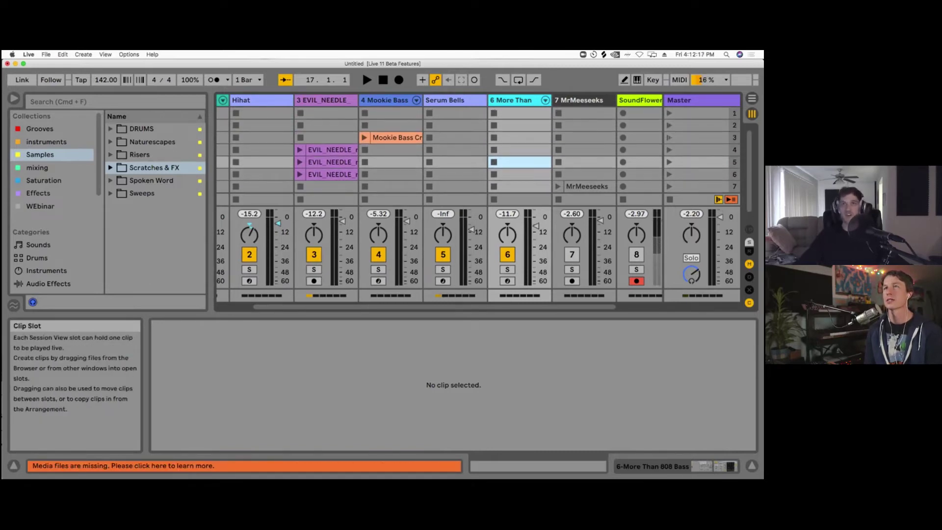
left_click_drag(267, 113, 455, 175)
left_click(455, 175)
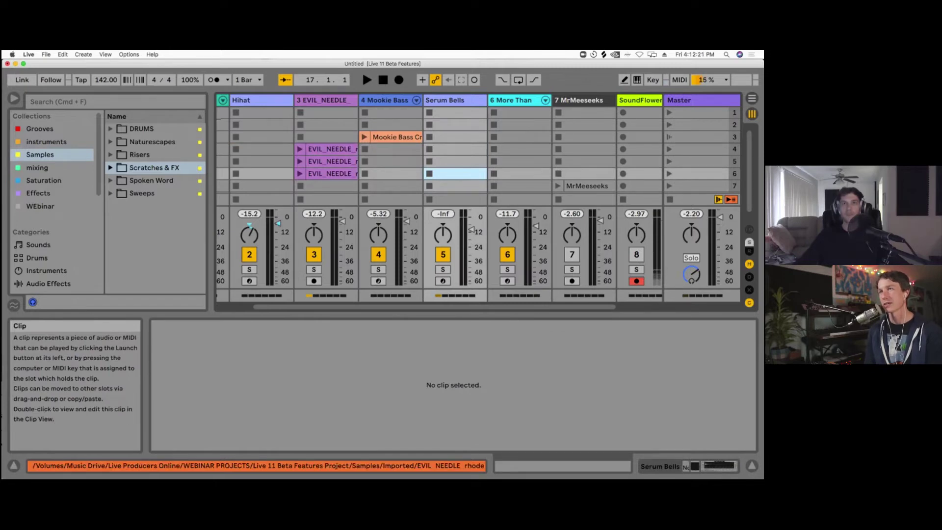
Step: Re-enable the follow action on the EVIL_NEEDLE rhodes clip in scene 4
left_click(331, 149)
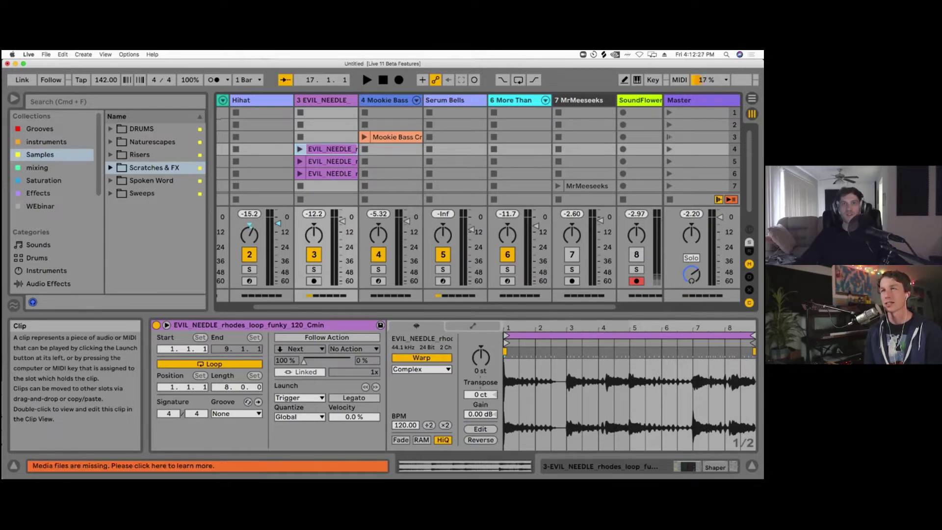
left_click(327, 337)
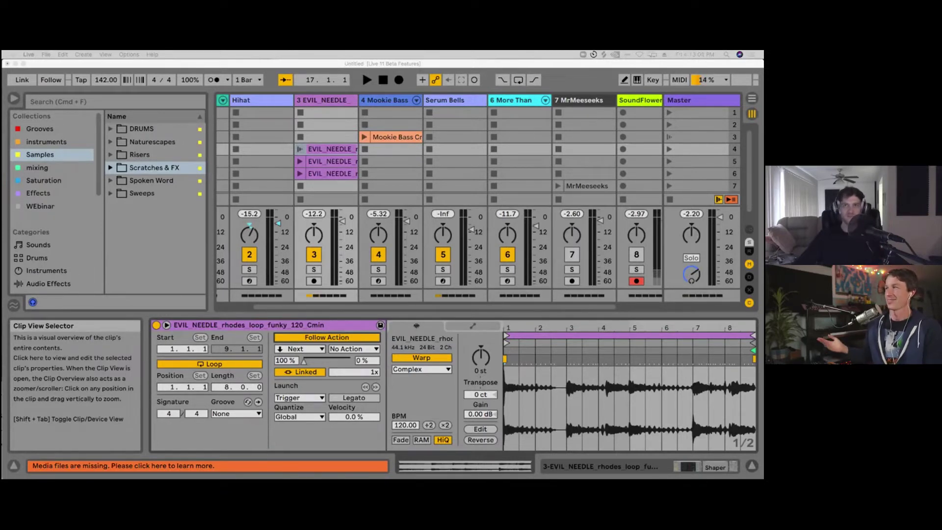
Step: Show the Mookie Bass track's device chain and select the first macro variation in its instrument rack
double_click(387, 100)
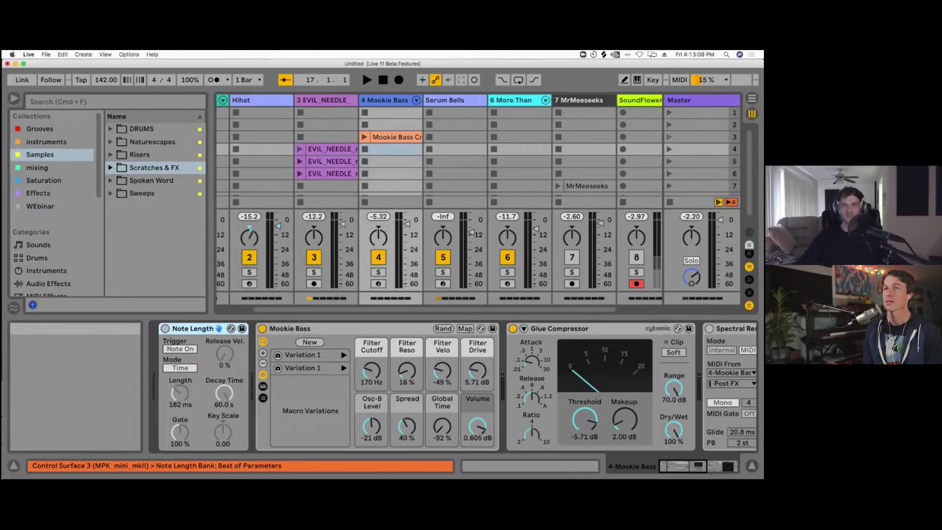
scroll(382, 347, "right", 3)
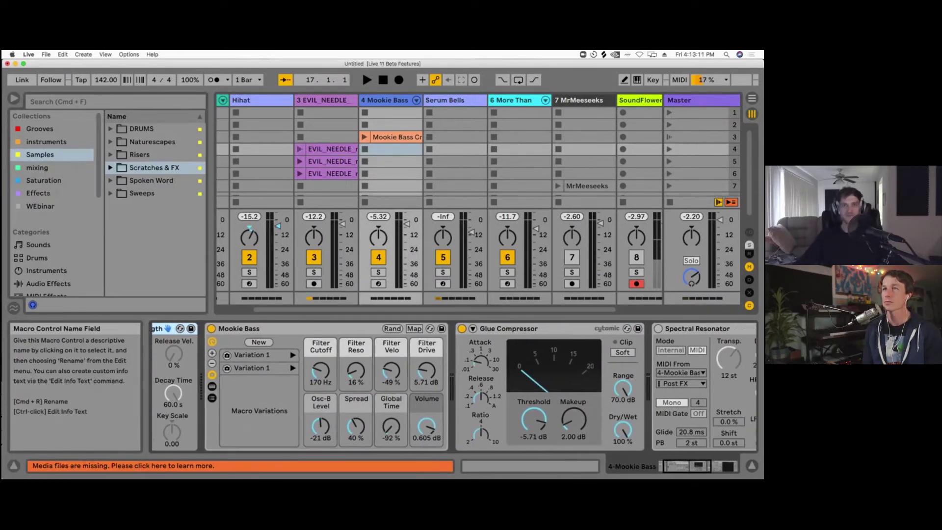
left_click(260, 329)
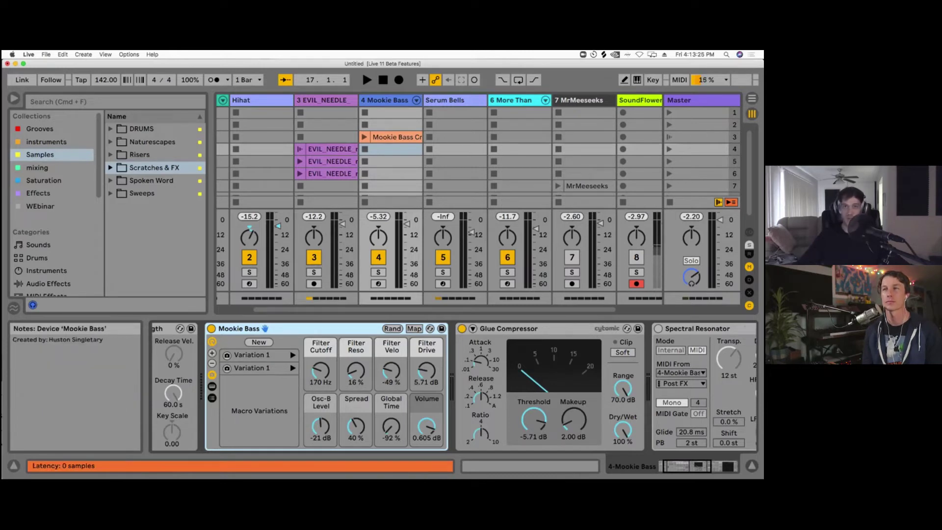
left_click(252, 355)
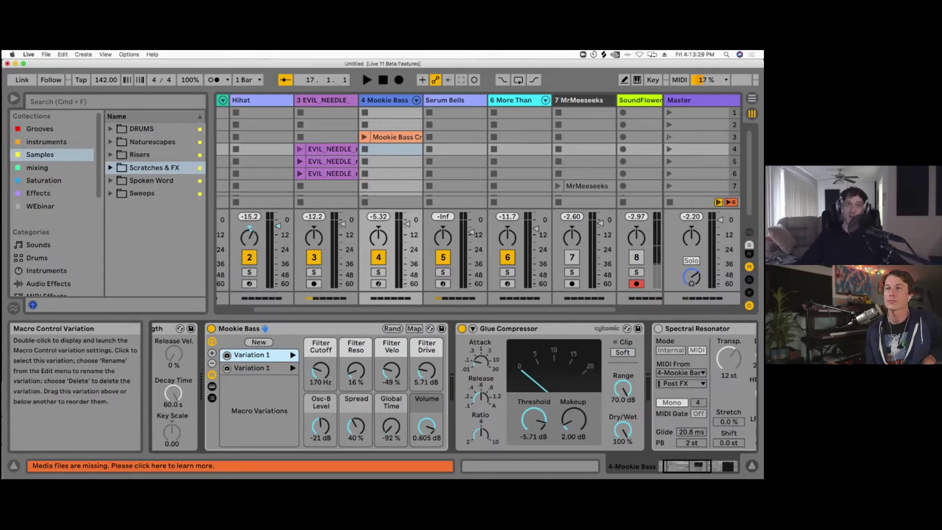
Step: Reduce the Mookie Bass rack's visible macro controls to Filter Cutoff only
left_click(212, 341)
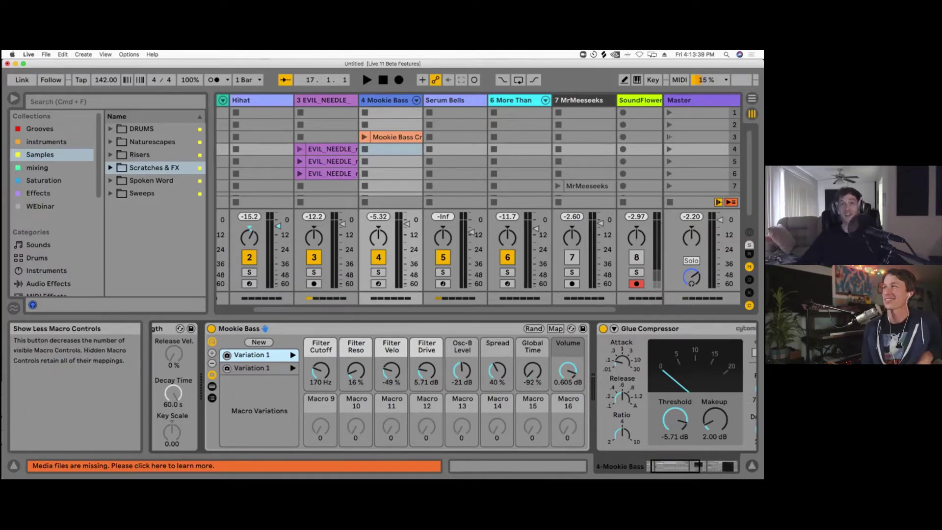
left_click(212, 364)
left_click(212, 363)
left_click(212, 363)
left_click(212, 363)
left_click(212, 364)
left_click(212, 364)
left_click(212, 364)
left_click(211, 364)
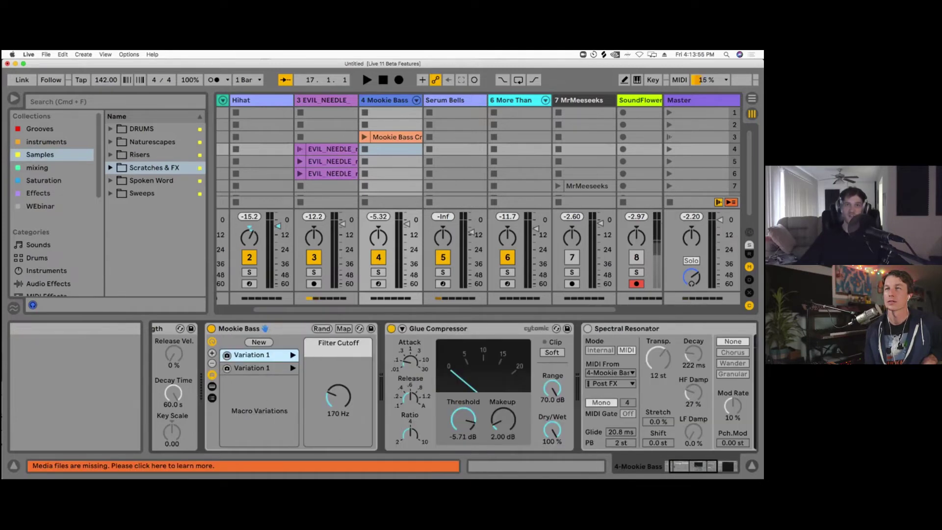
Step: Store the current macro settings as a new variation and bring the rack back to eight visible macro controls
left_click(253, 368)
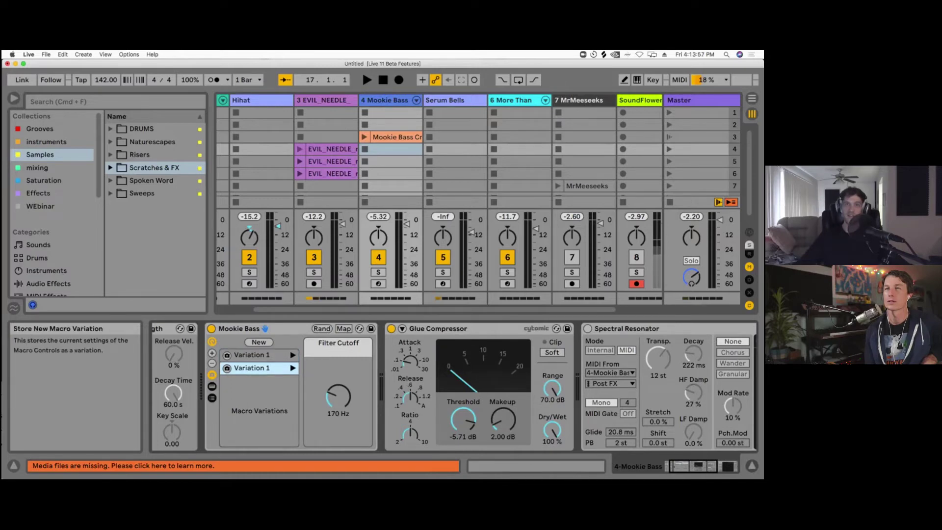
left_click(259, 342)
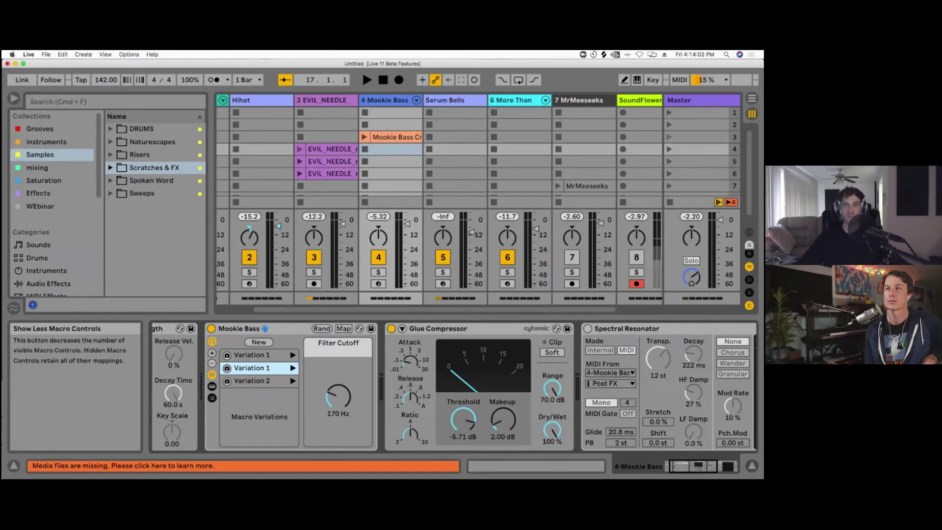
left_click(212, 352)
left_click(212, 353)
left_click(212, 352)
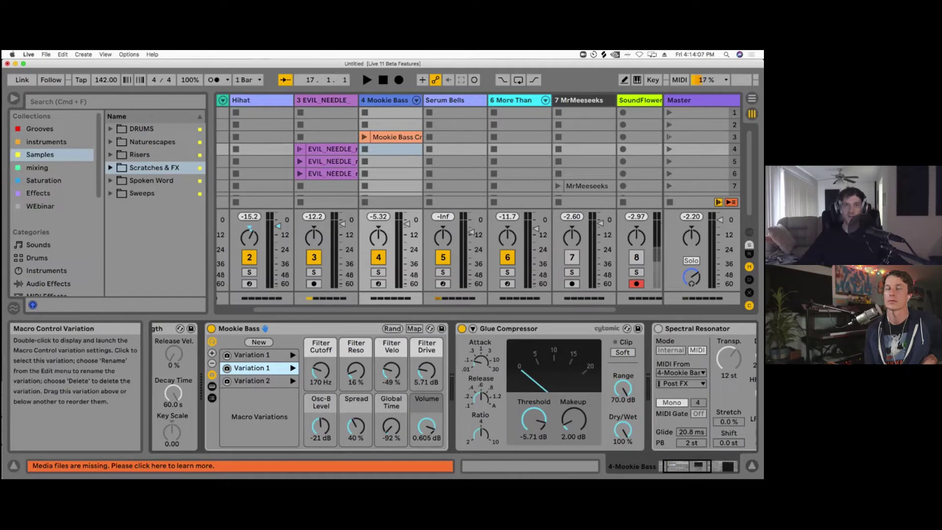
Step: Launch the two Variation 1 snapshots alternately to compare their macro settings, finishing on the first one
left_click(252, 354)
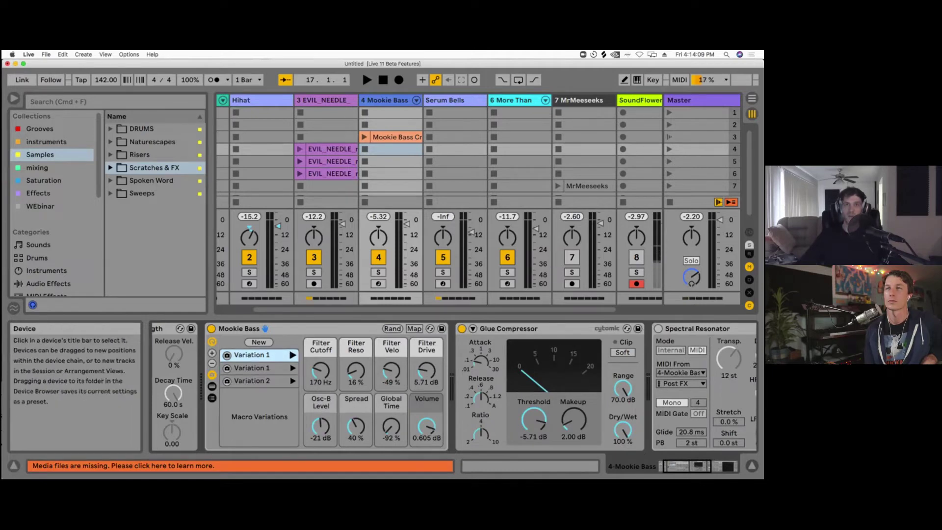
left_click(293, 354)
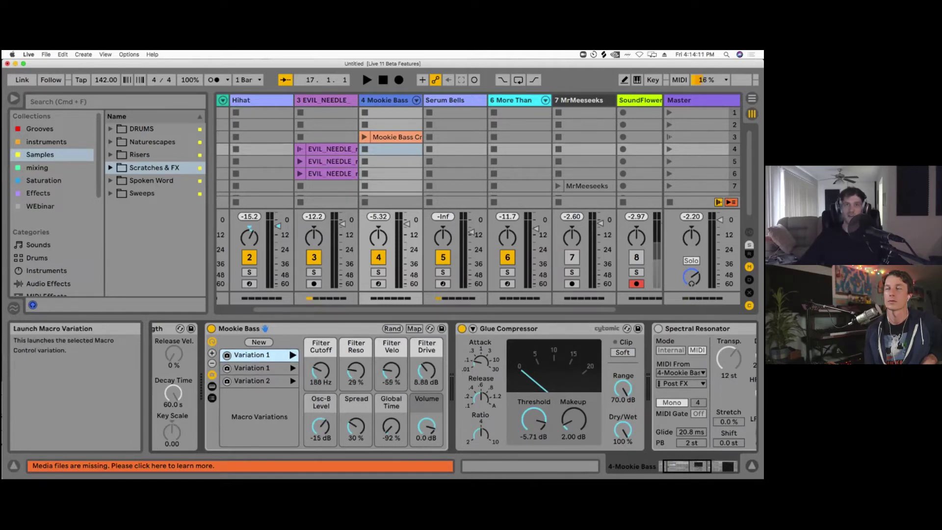
left_click(293, 368)
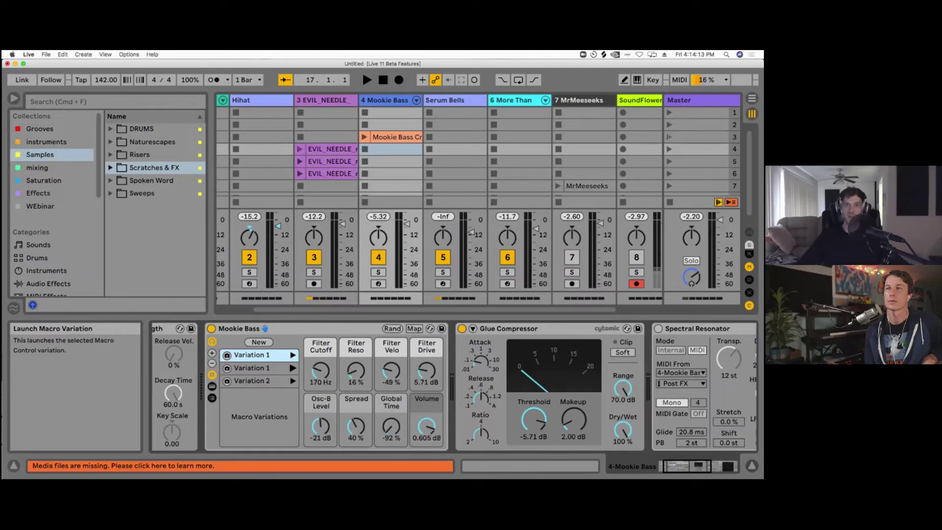
left_click(293, 355)
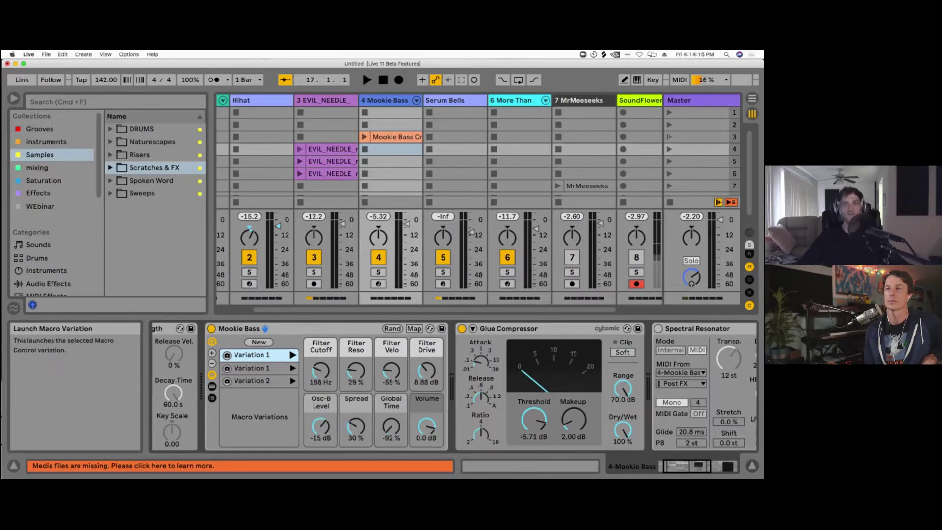
left_click(255, 367)
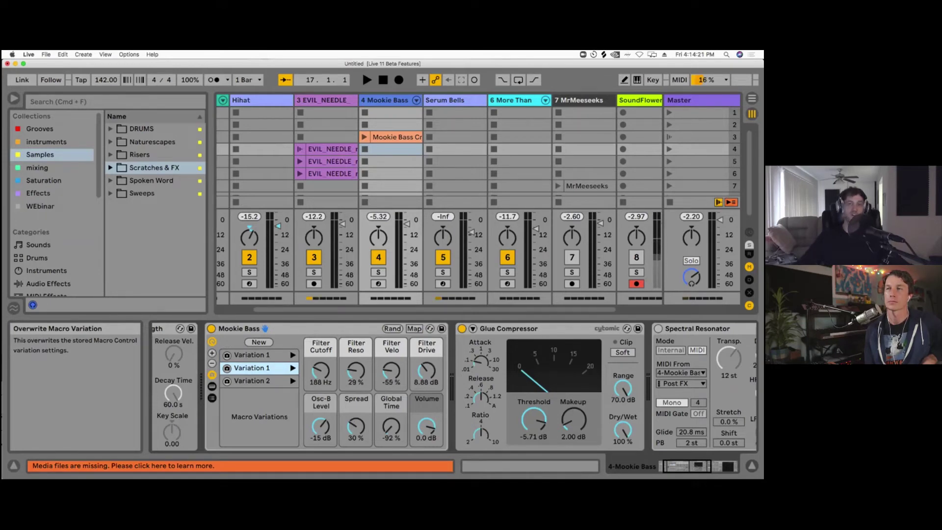
left_click(228, 355)
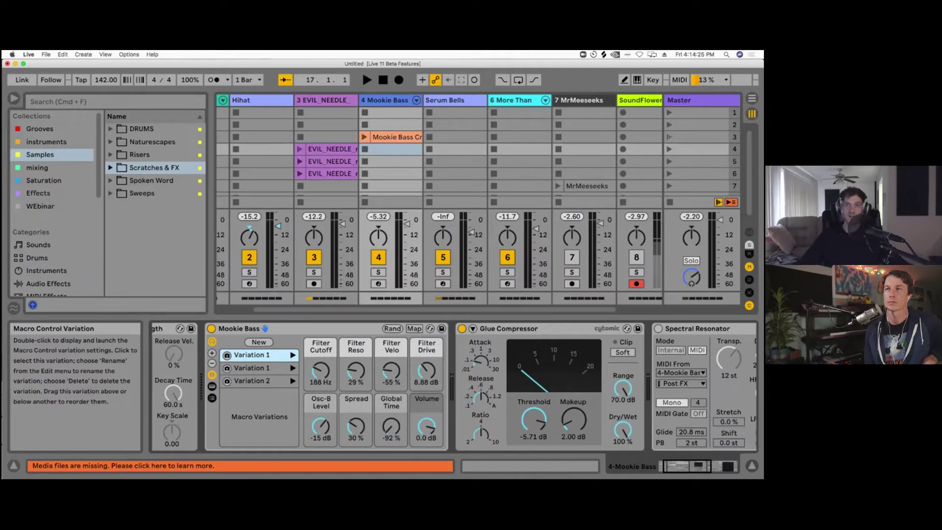
Step: Select Variation 2 and set Filter Cutoff to 784 Hz, Filter Reso to 53%, Filter Velo to -95% and Osc-B Level to -19 dB
left_click(293, 381)
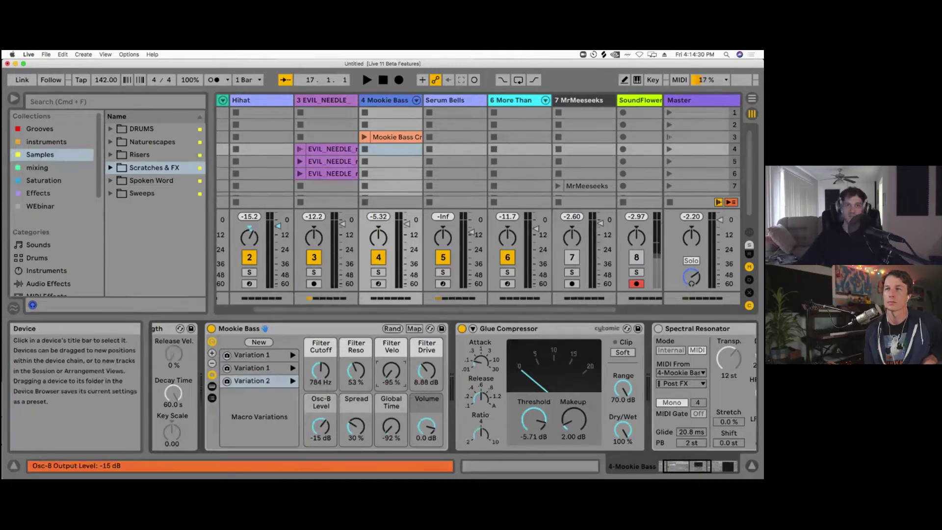
left_click_drag(321, 425, 321, 430)
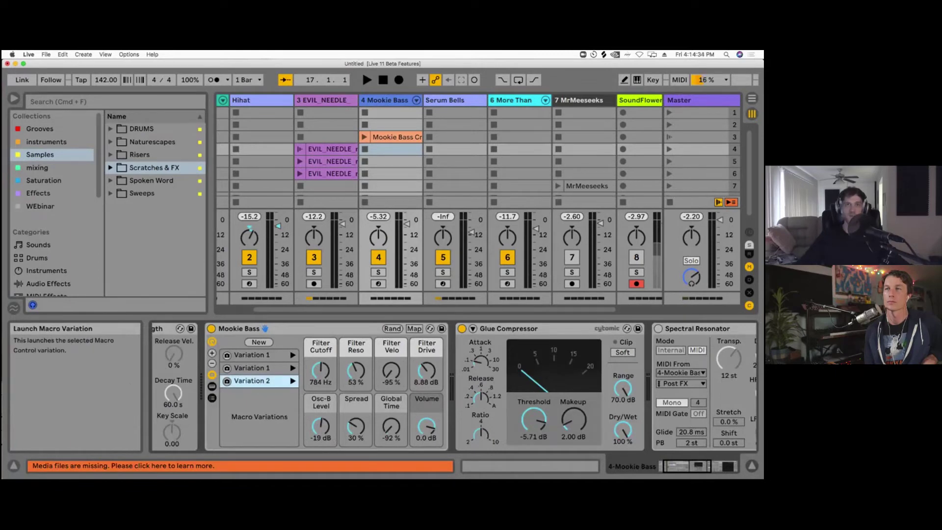
Step: Cycle through all three stored macro variations of the Mookie Bass rack, ending on the first in the list
left_click(293, 355)
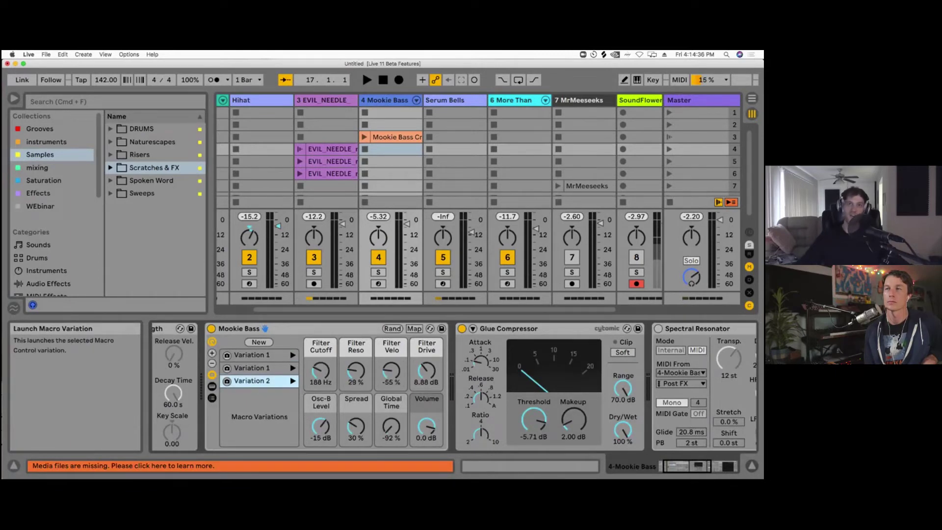
left_click(293, 380)
left_click(293, 368)
left_click(293, 355)
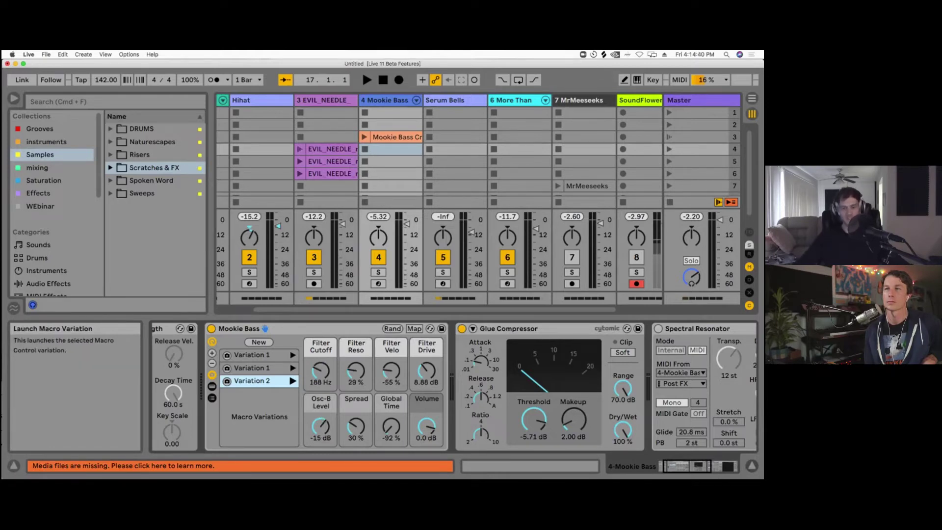
Step: Target Variation 2's launch control in MIDI mapping mode, and leave the mode without assigning a controller
right_click(293, 382)
left_click(275, 381)
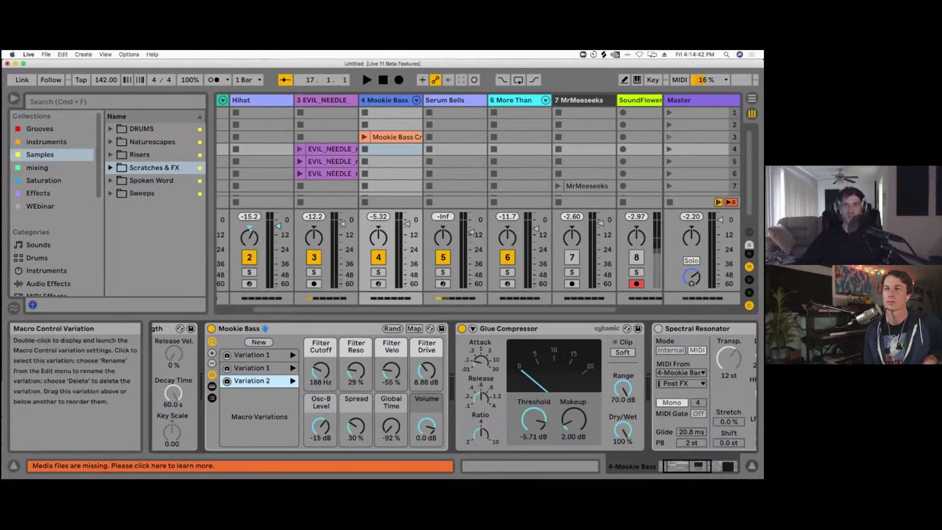
key("super+m")
left_click(293, 393)
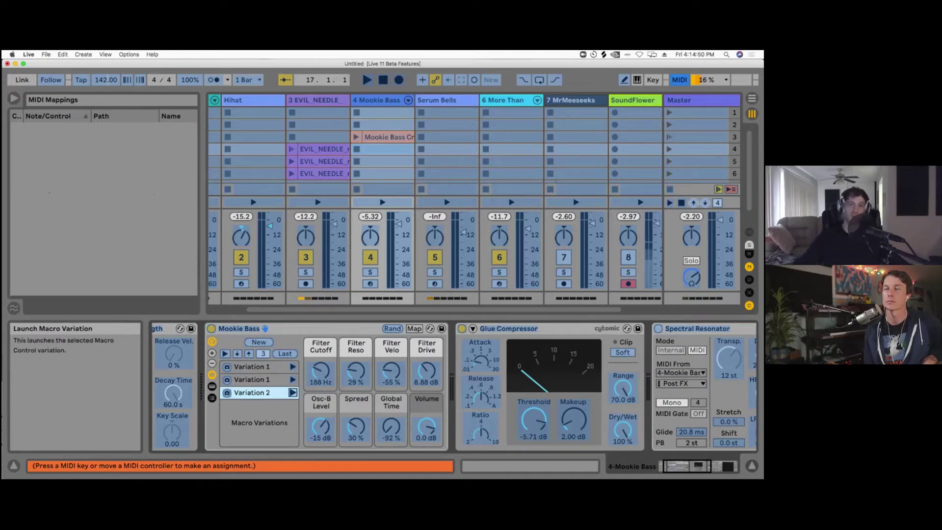
key("super+m")
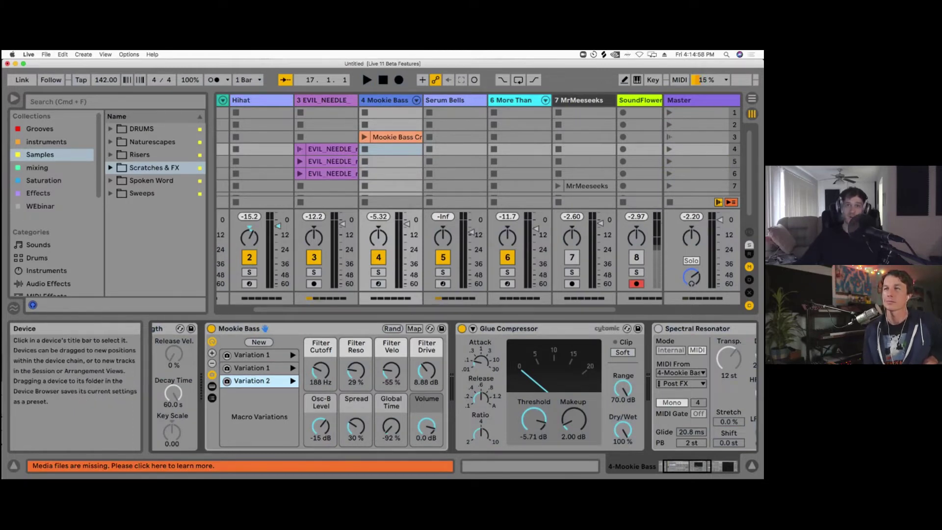
Step: Randomize the mapped macro control values of the Mookie Bass rack
left_click(370, 328)
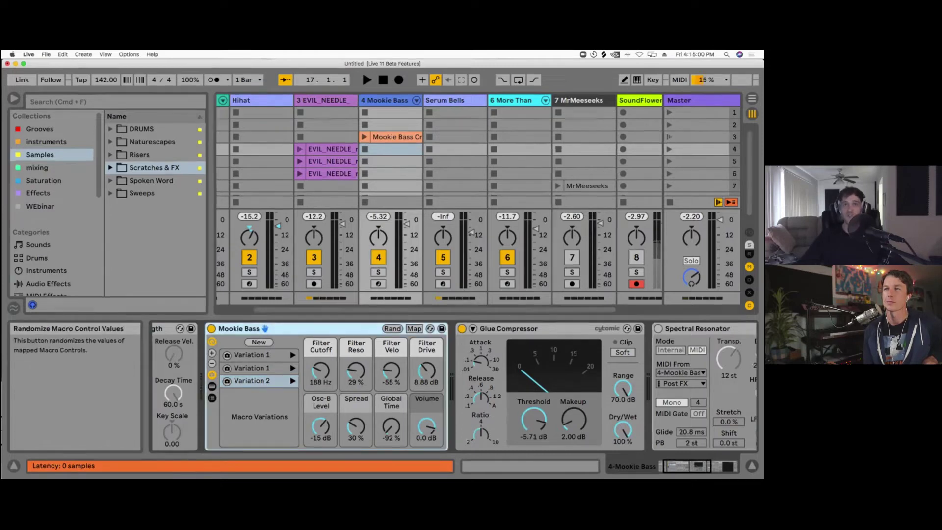
left_click(392, 329)
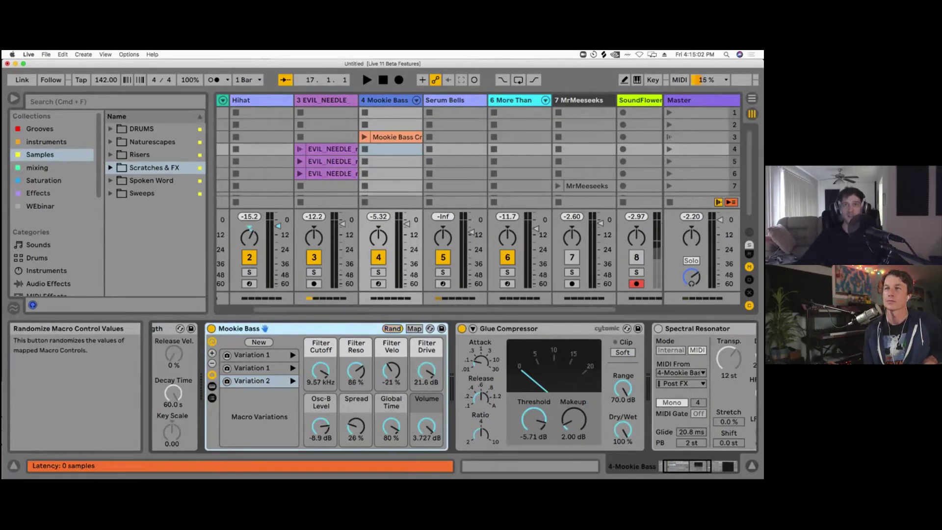
Step: Randomize the Mookie Bass rack's macros several more times and select Variation 2 in the variation list
left_click(393, 329)
left_click(392, 329)
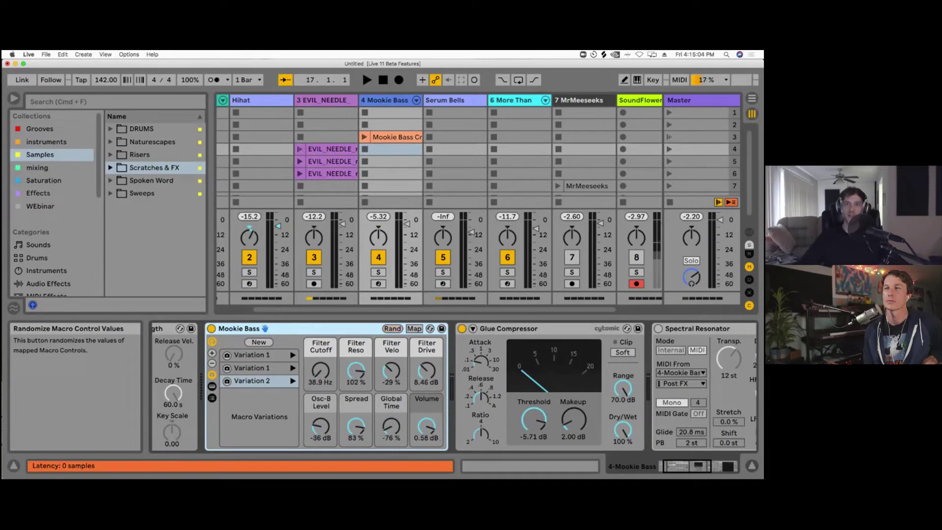
left_click(393, 328)
left_click(392, 328)
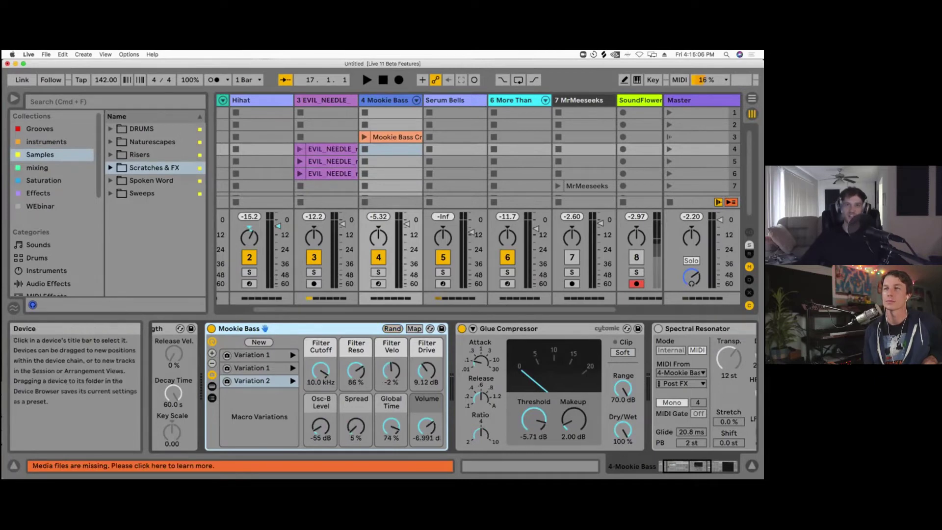
left_click(252, 381)
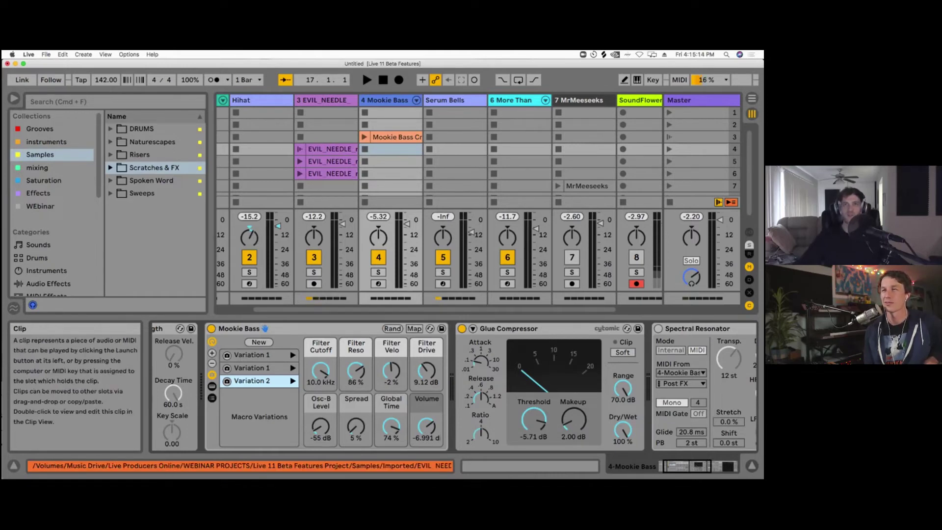
Step: Switch to the Arrangement View and select the Mookie Bass 2 clip that starts at bar 9
scroll(390, 149, "left", 3)
left_click(431, 101)
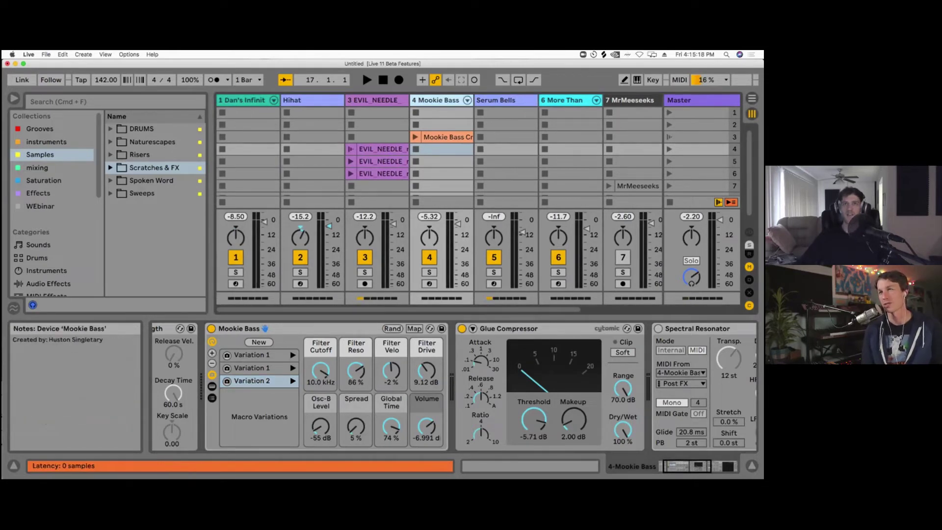
left_click(304, 329)
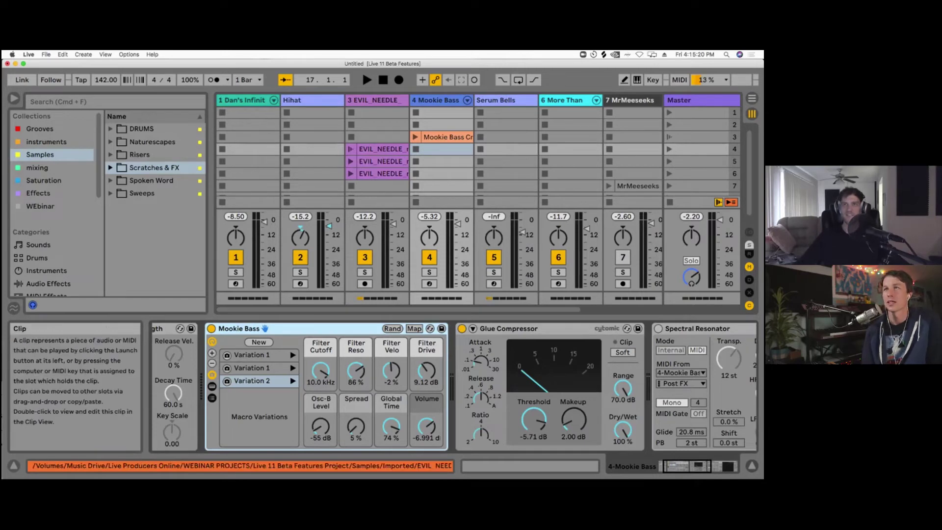
key("Tab")
left_click(526, 133)
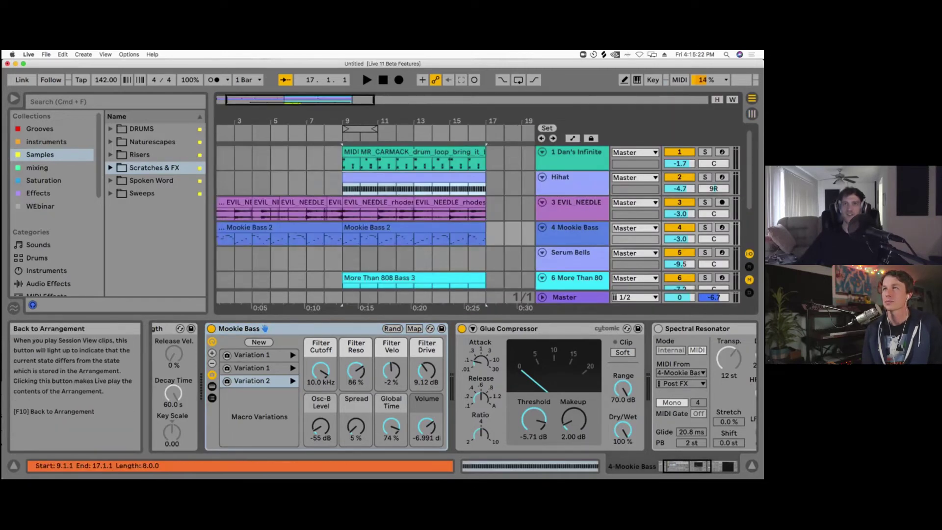
left_click(414, 188)
scroll(414, 236, "down", 3)
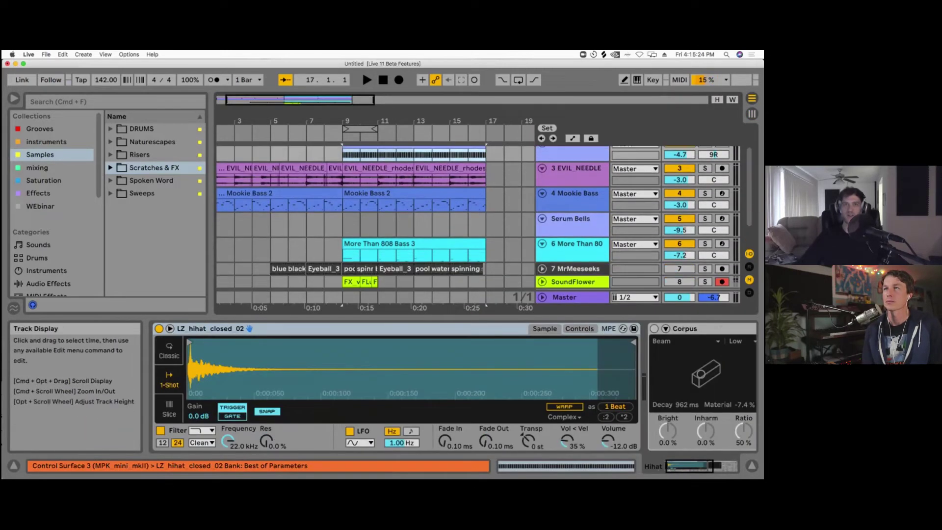
left_click(414, 193)
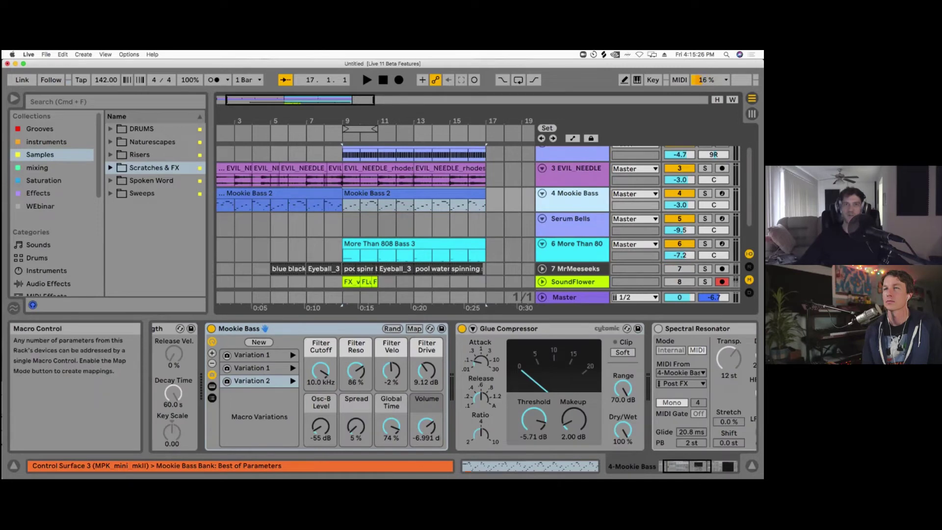
Step: Delete the second Variation 1 and Variation 2 from the Mookie Bass rack's macro variations
right_click(271, 368)
left_click(292, 373)
right_click(270, 369)
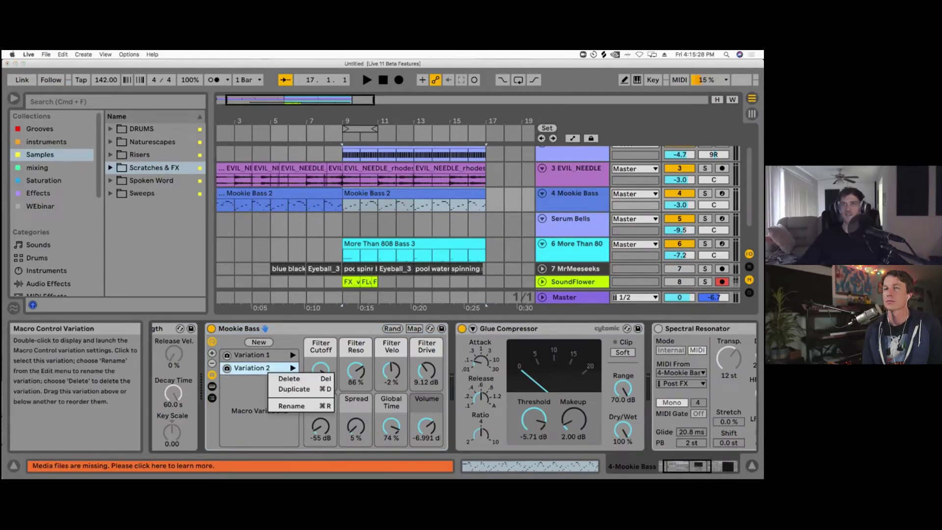
left_click(292, 374)
Step: Solo the 4 Mookie Bass track and play it back from bar 9 while randomizing the rack's macros, then stop playback
left_click(705, 193)
key("space")
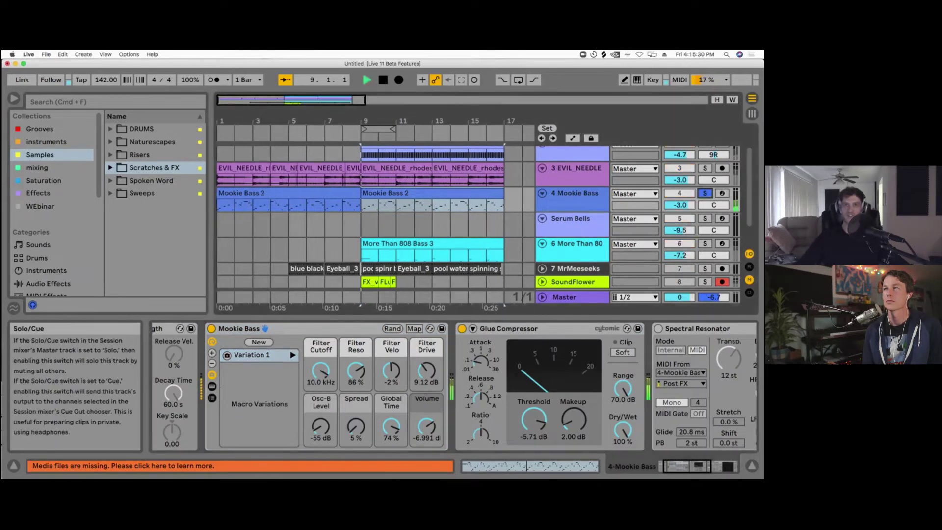
key("space")
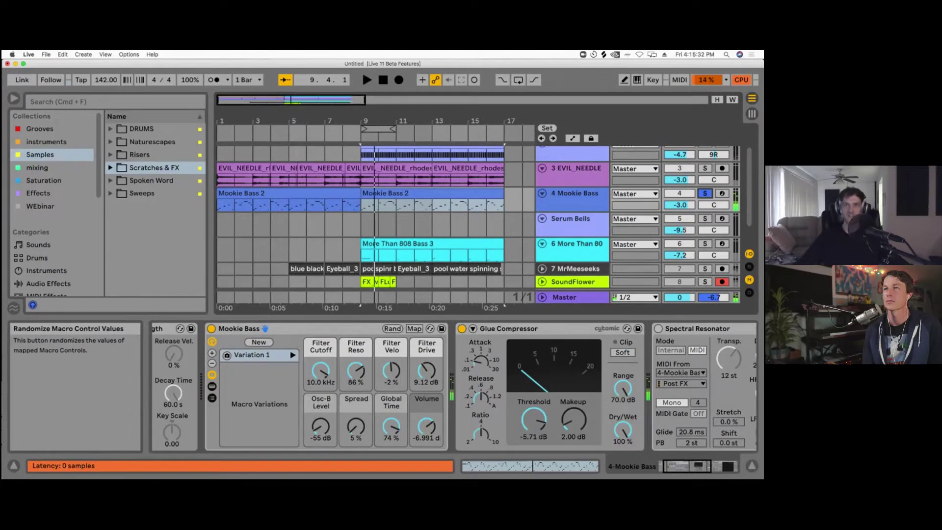
key("space")
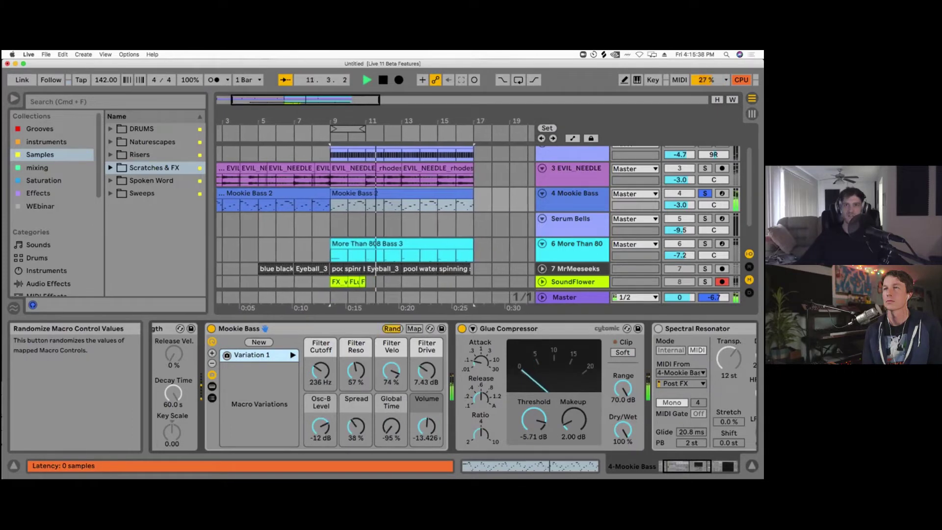
left_click(392, 329)
left_click(393, 328)
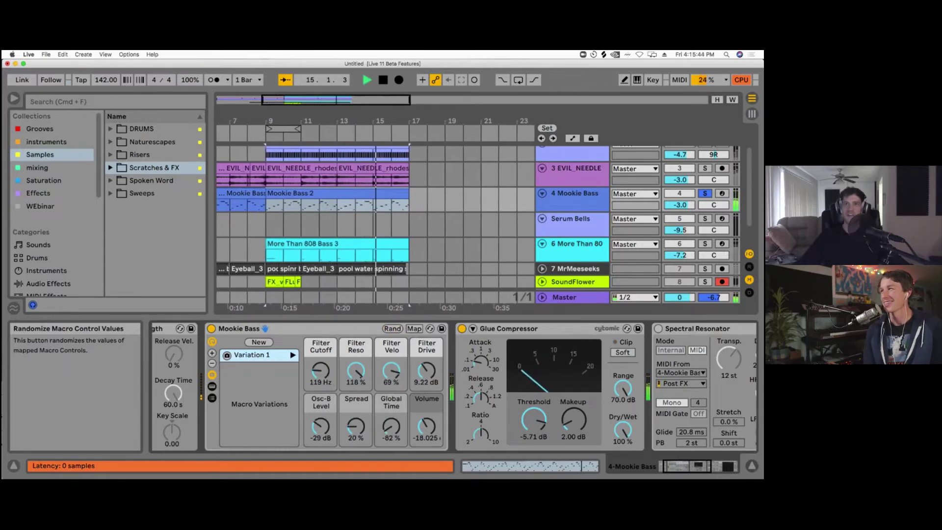
key("space")
Step: Exclude the Mookie Bass rack's Volume macro from randomization and set it to -4.157 dB
right_click(426, 399)
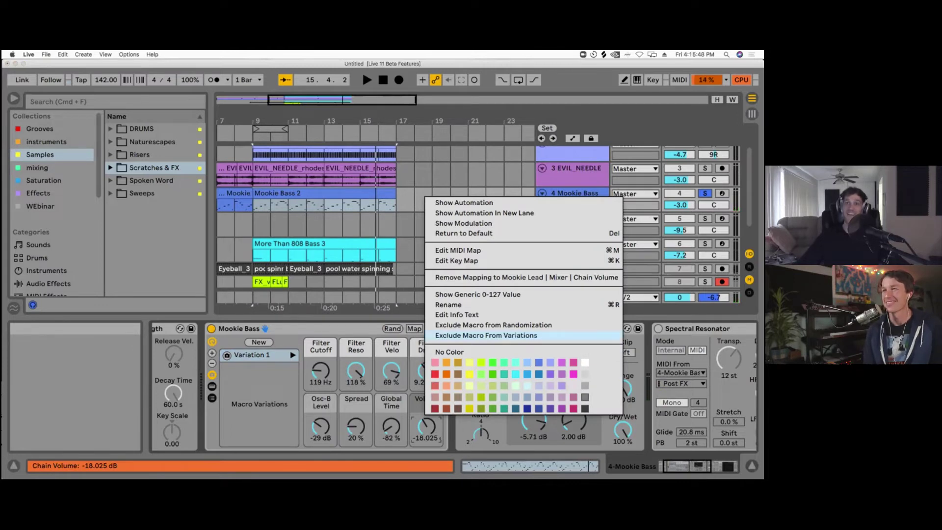
left_click(430, 427)
right_click(430, 427)
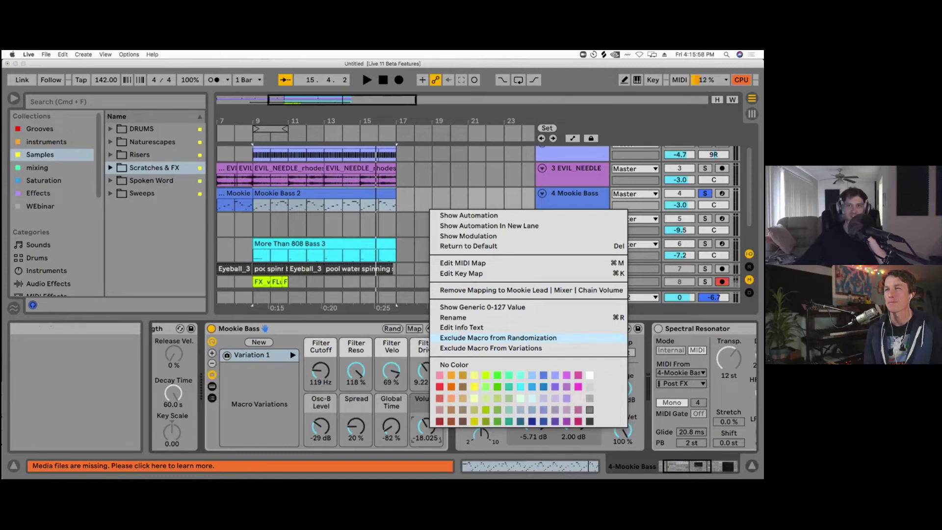
left_click(483, 338)
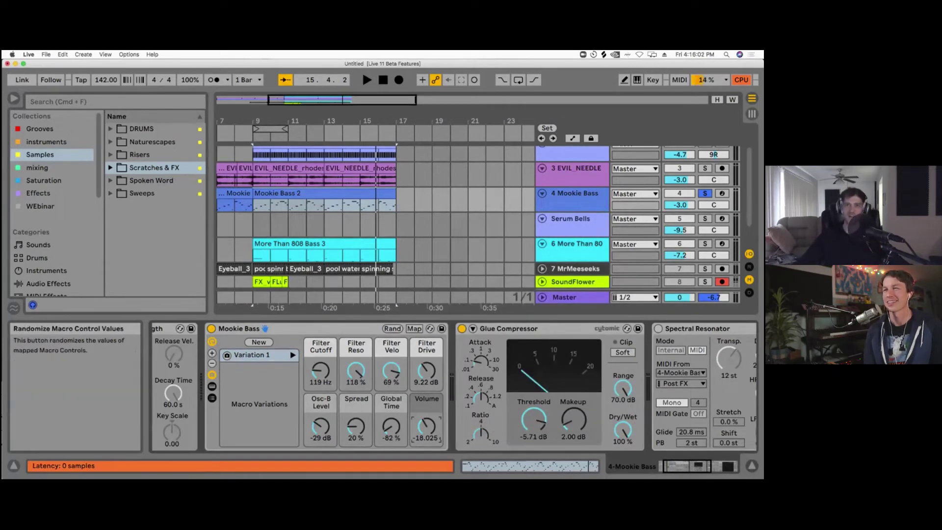
left_click_drag(426, 426, 426, 404)
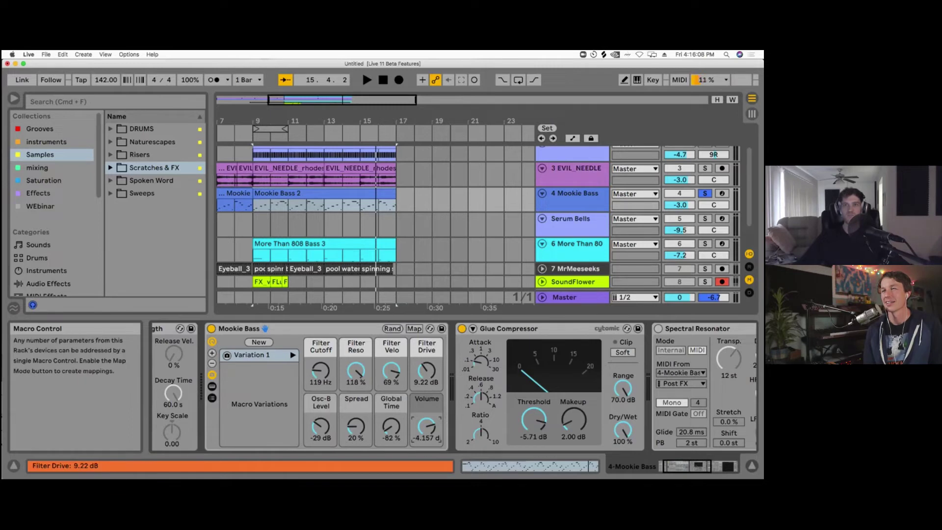
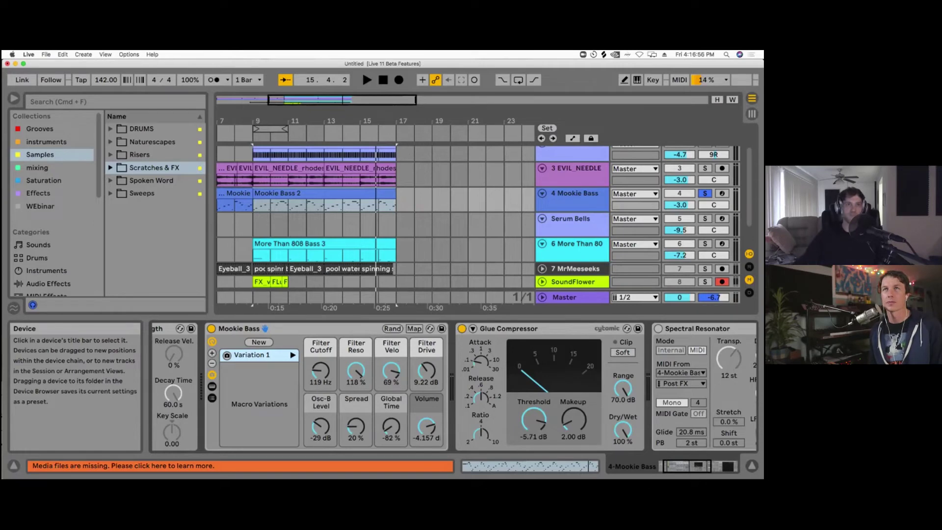
Step: Widen the browser and look through the Modulators folder in Audio Effects, selecting Envelope Follower
left_click(38, 167)
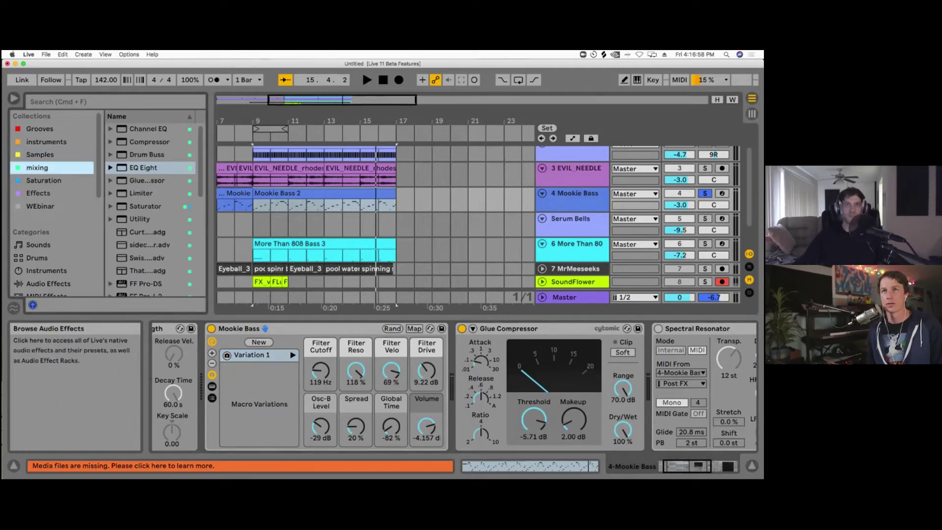
left_click(49, 283)
left_click_drag(211, 211, 236, 211)
left_click(111, 180)
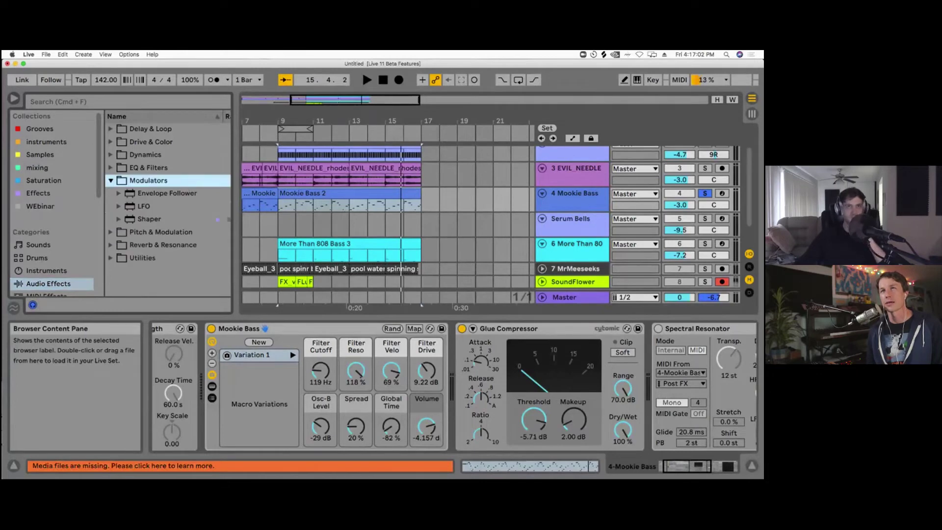
left_click(166, 194)
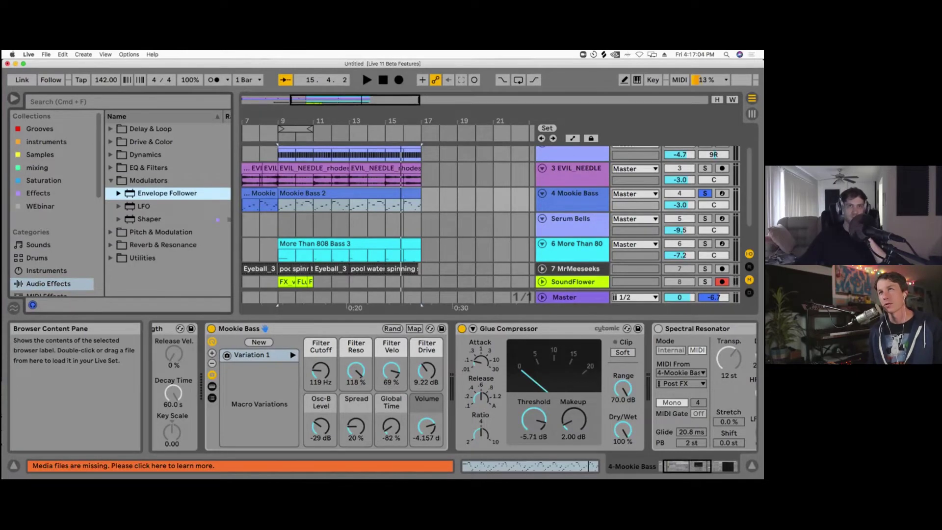
left_click_drag(236, 211, 246, 211)
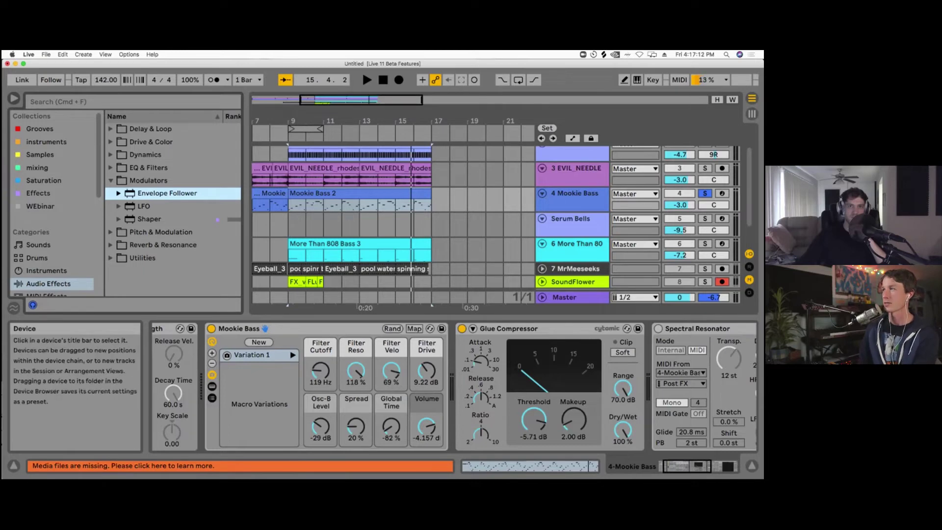
Step: Recall Variation 1 of the Mookie Bass rack and bring its Volume macro to -4.157 dB
left_click(227, 355)
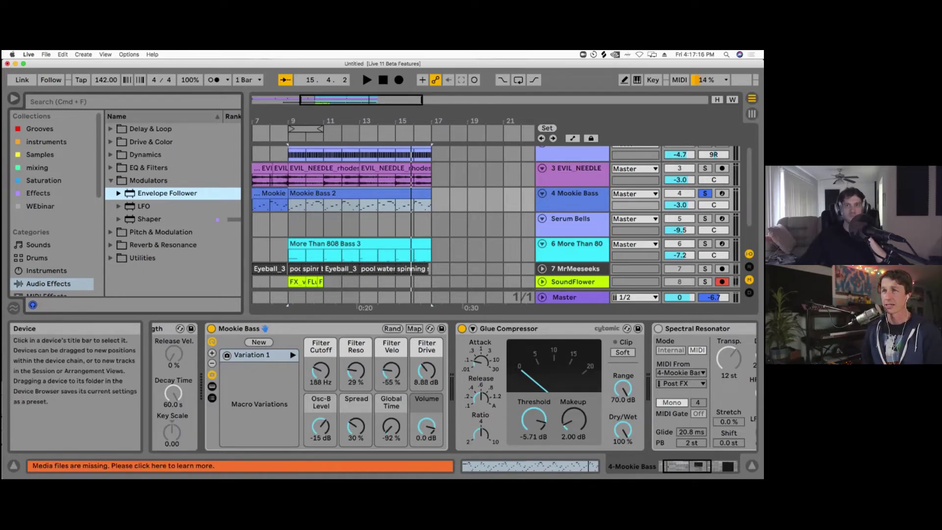
left_click_drag(426, 426, 426, 433)
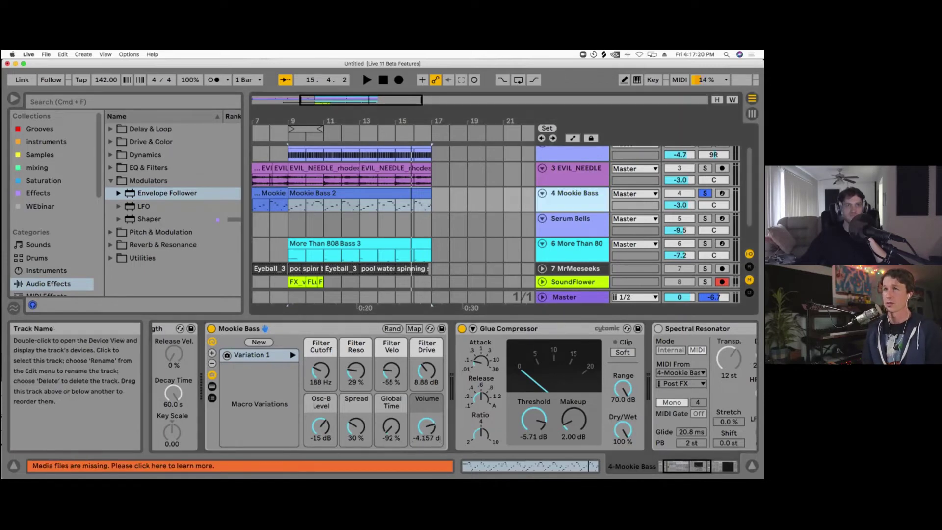
Step: Look through the Max Audio Effect devices in Max for Live, return to Audio Effects and collapse the Modulators folder
scroll(49, 255, "down", 2)
scroll(51, 245, "down", 3)
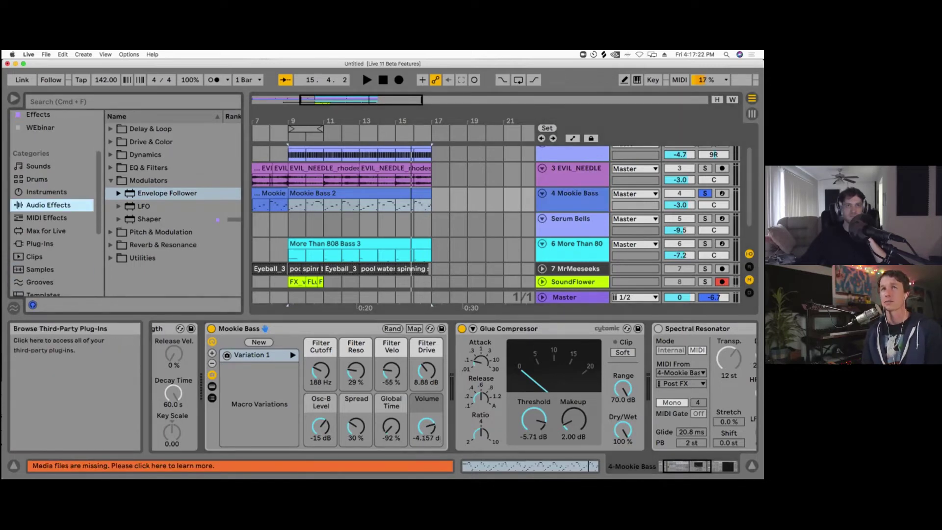
left_click(46, 230)
left_click(111, 129)
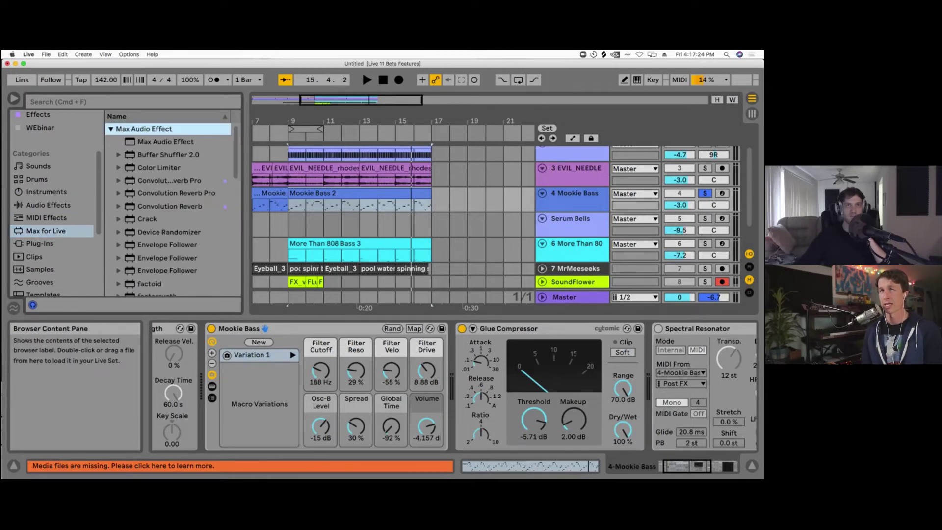
left_click(110, 129)
scroll(49, 173, "up", 3)
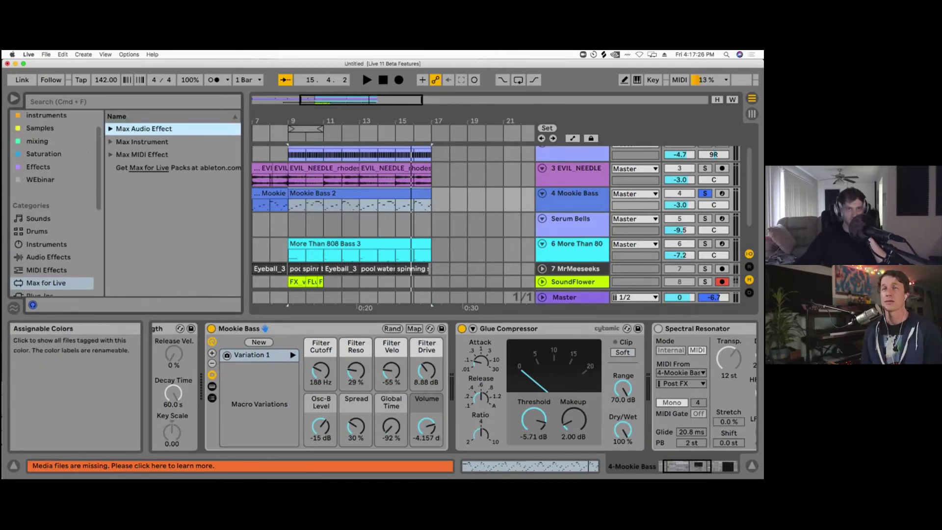
left_click(49, 257)
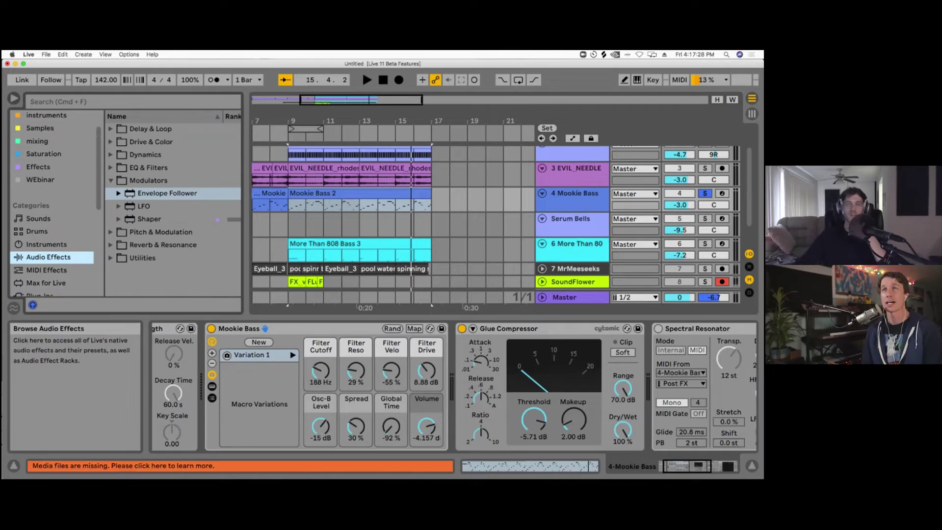
left_click(111, 180)
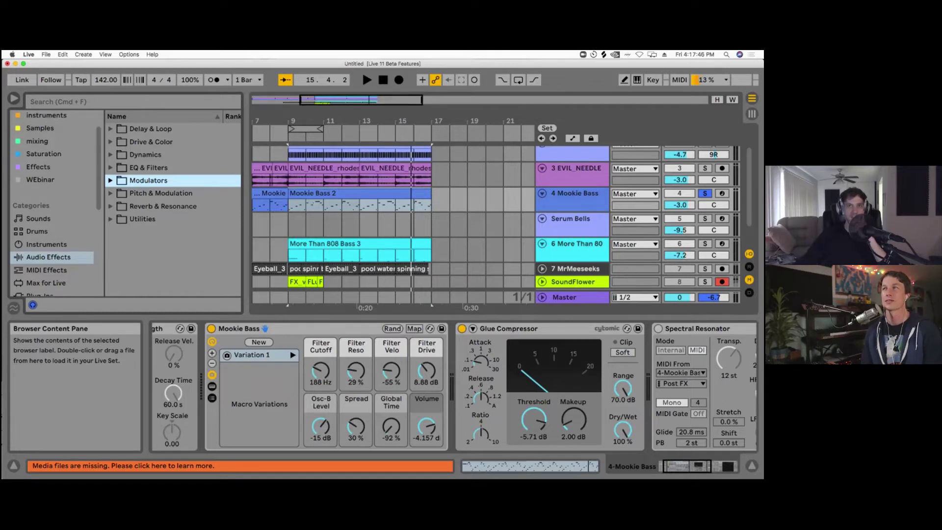
Step: Narrow the browser and unsolo the 4 Mookie Bass track
left_click(574, 193)
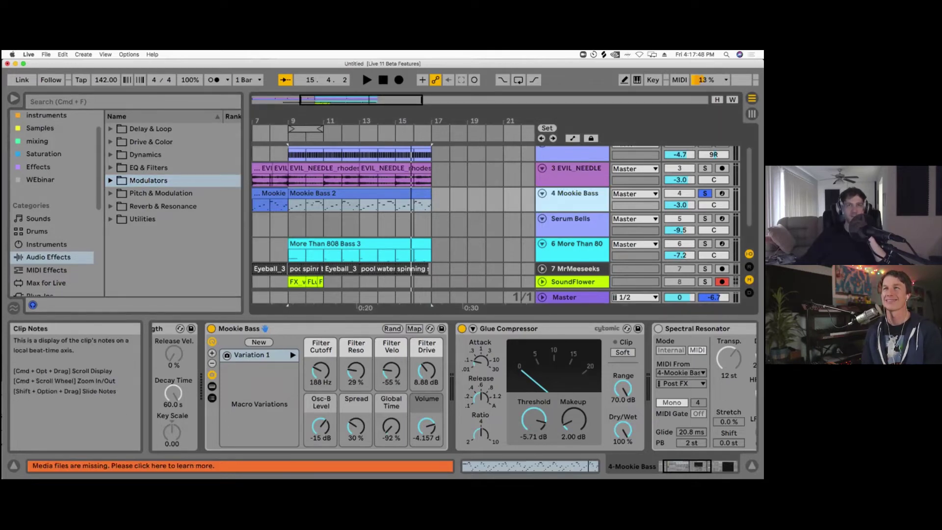
left_click_drag(245, 206, 235, 206)
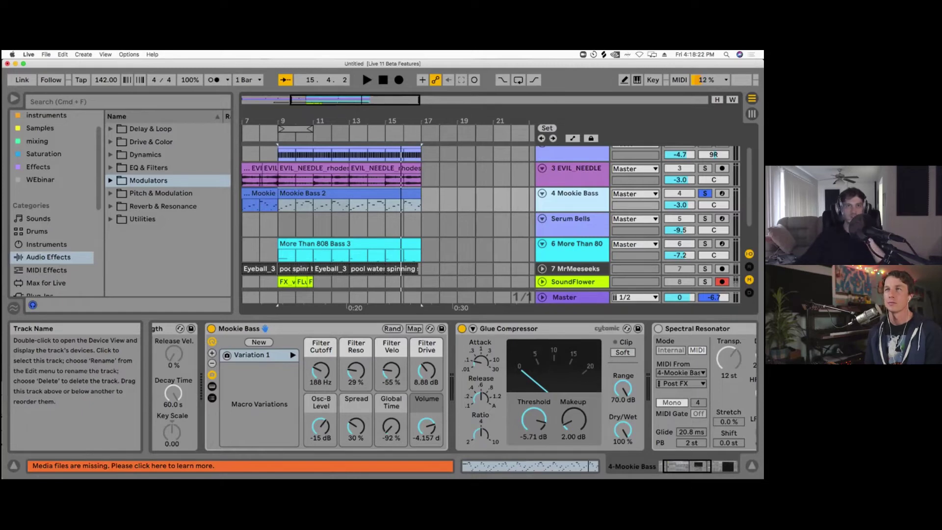
left_click_drag(235, 196, 221, 196)
left_click(705, 193)
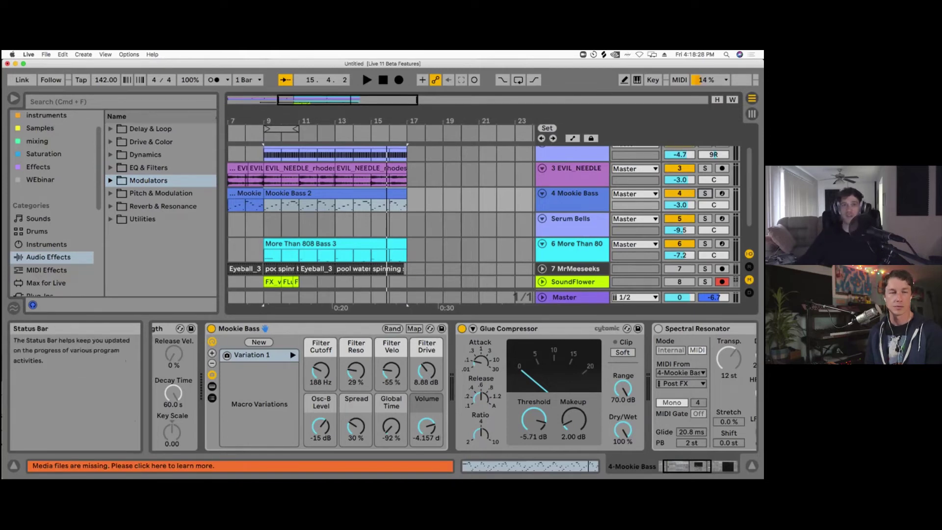
Step: Turn on the Note Length device ahead of the Mookie Bass rack and select the 4 Mookie Bass track
left_click(427, 426)
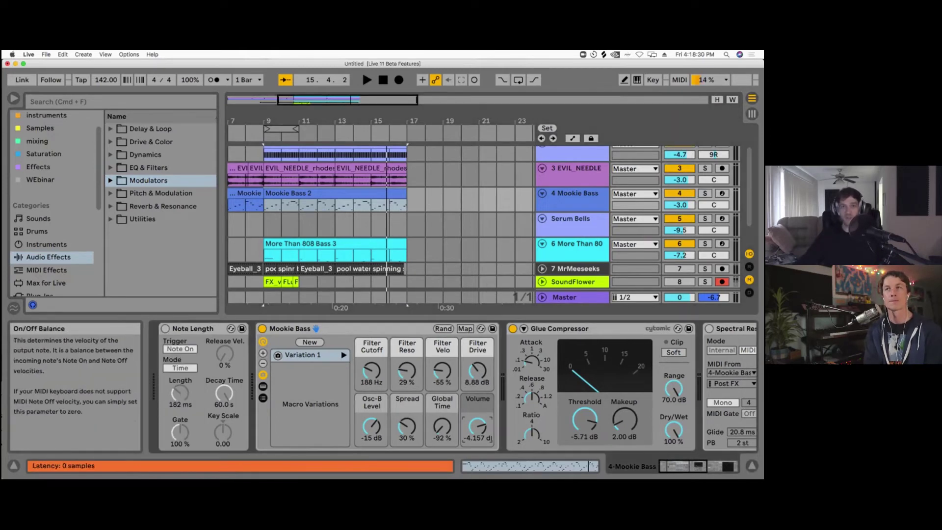
left_click(192, 329)
left_click(166, 328)
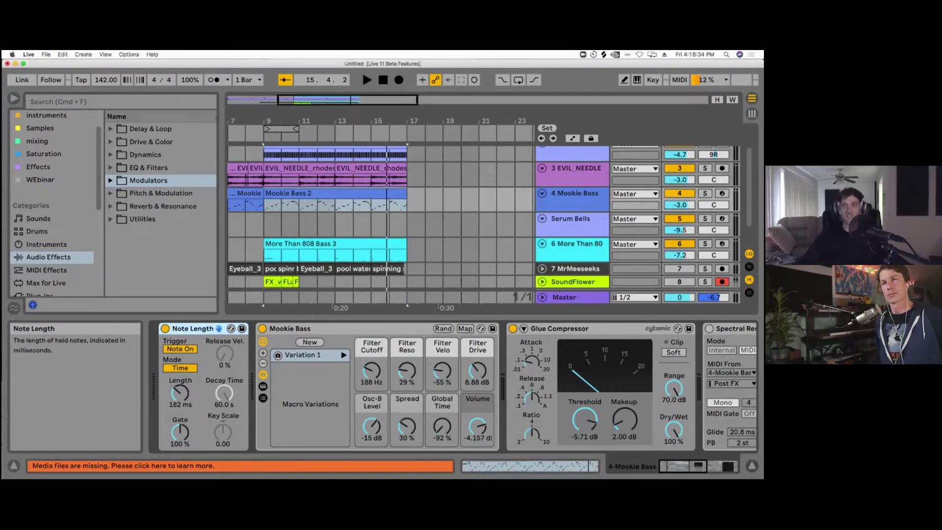
left_click(574, 195)
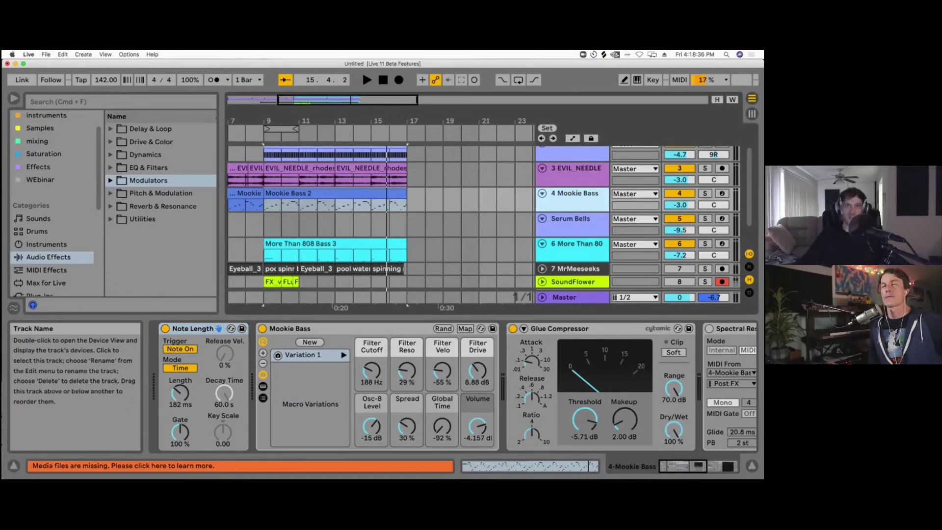
Step: Play the arrangement from the start of the Mookie Bass 2 clip at bar 9 while adjusting Note Length's Length to 240 ms
left_click(294, 193)
scroll(294, 206, "up", 3)
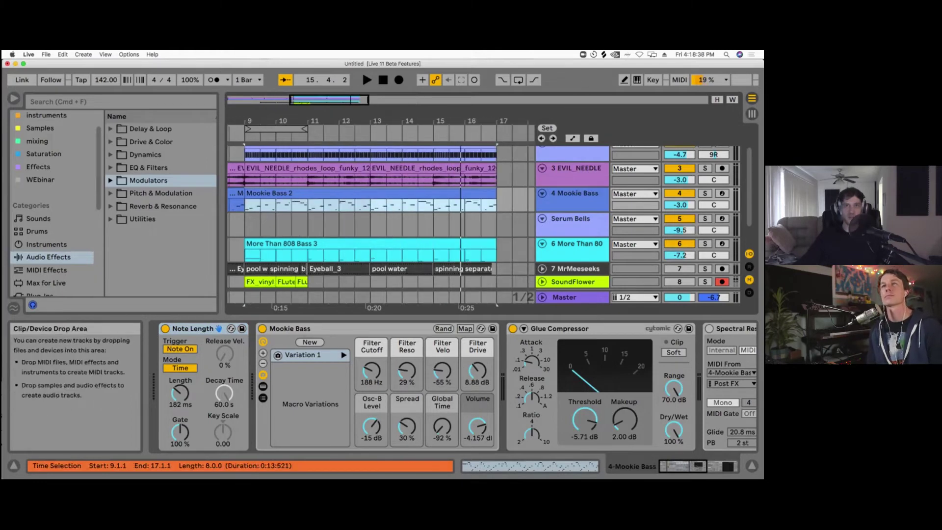
scroll(294, 195, "left", 2)
key("space")
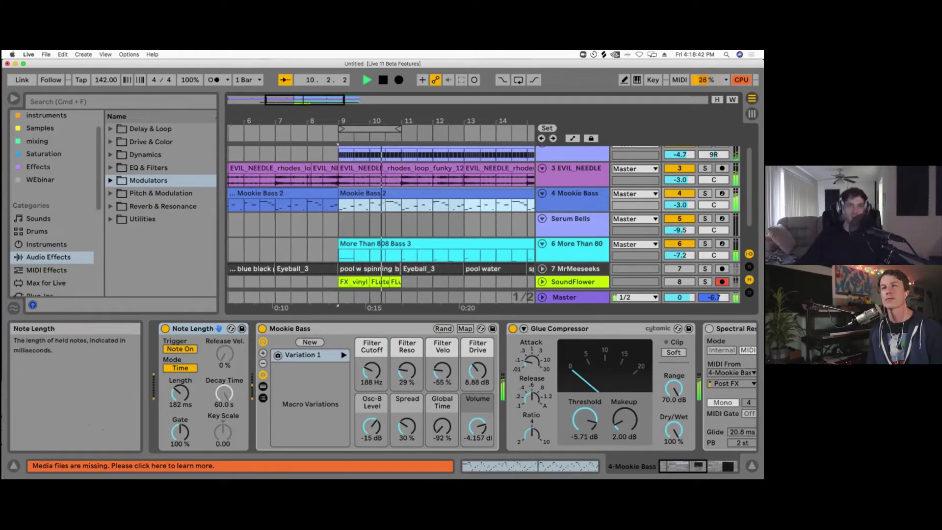
left_click_drag(180, 393, 179, 386)
key("space")
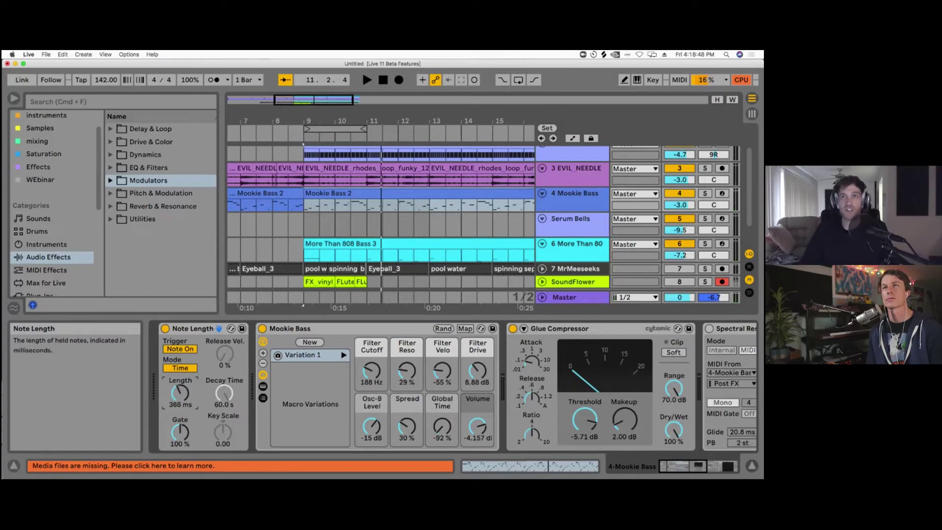
left_click_drag(180, 393, 180, 394)
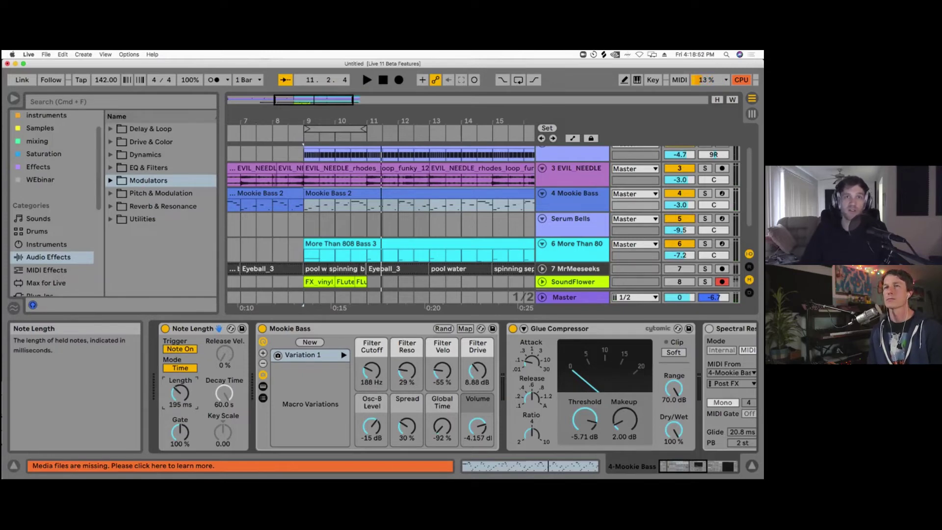
key("space")
mouse_move(180, 392)
left_mouse_down()
mouse_move(180, 369)
mouse_move(180, 399)
left_mouse_up()
key("space")
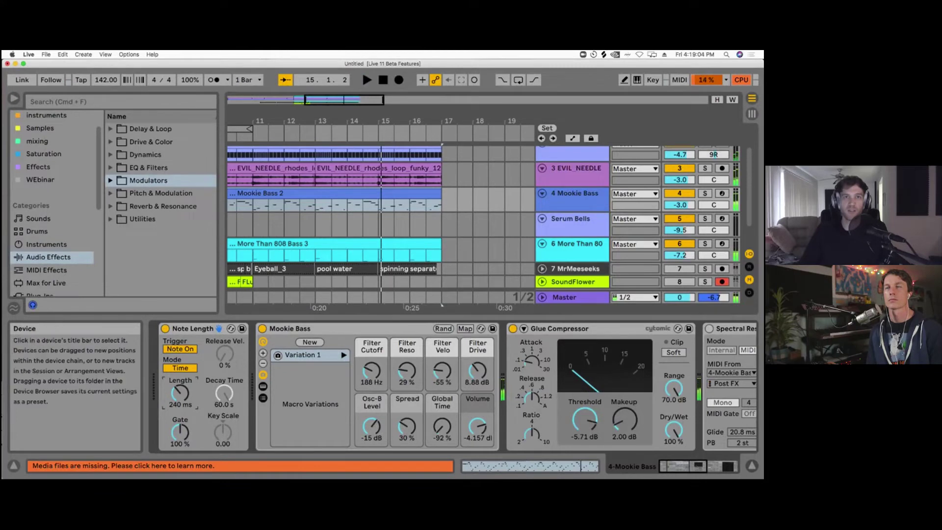
Step: Examine the Gate control of Note Length and try Note Off as its trigger source
left_click(180, 432)
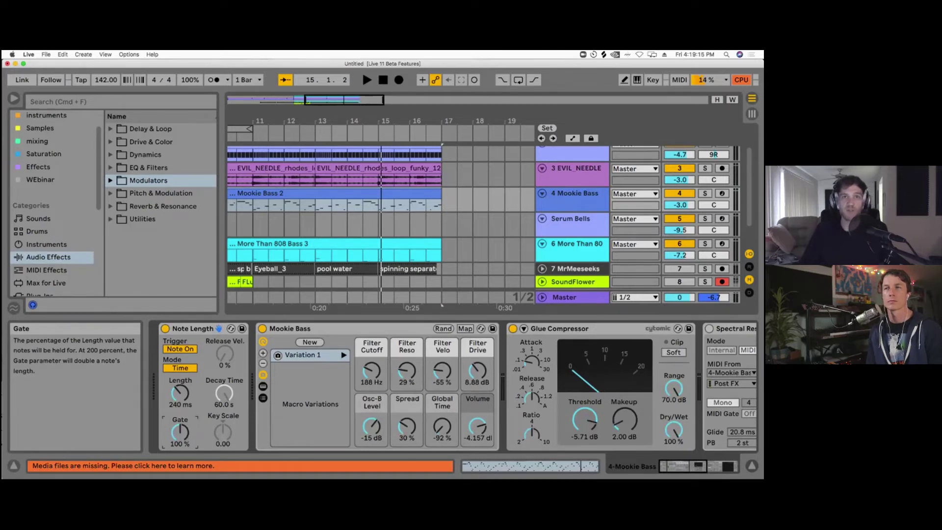
left_click_drag(180, 432, 180, 433)
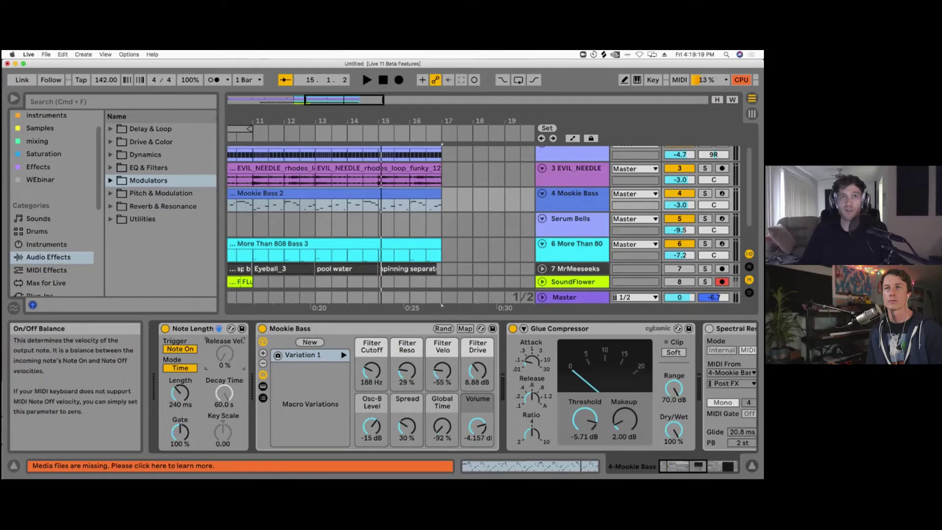
left_click(180, 348)
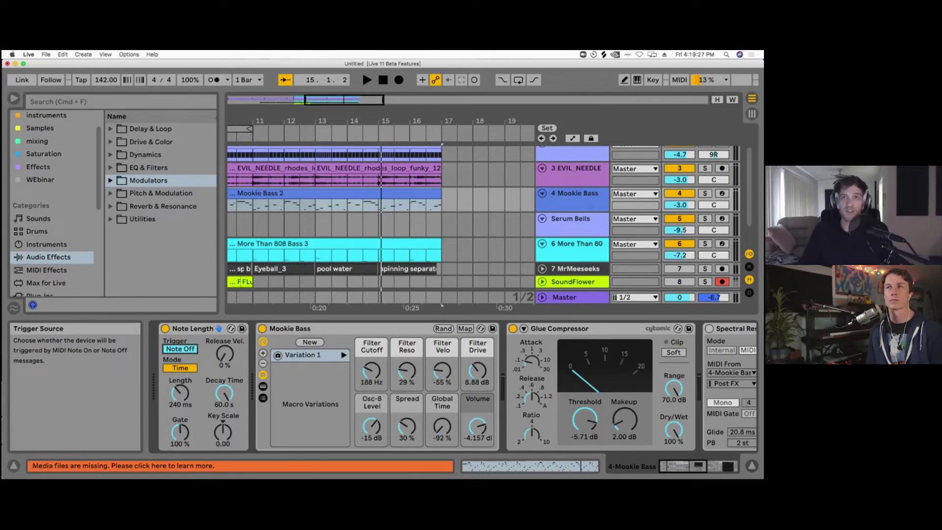
Step: Open the notes of the More Than 808 Bass 3 clip and show the devices on its track
double_click(314, 244)
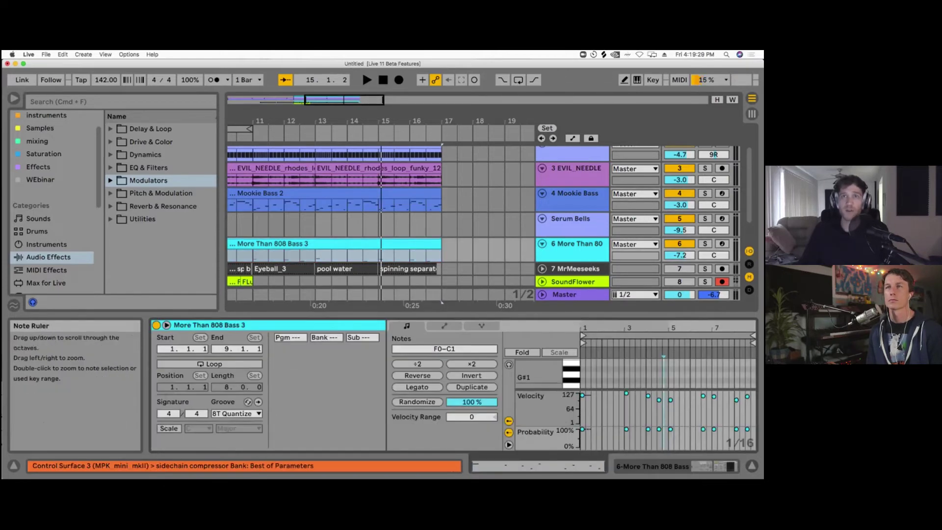
key("super+alt+l")
left_click(575, 278)
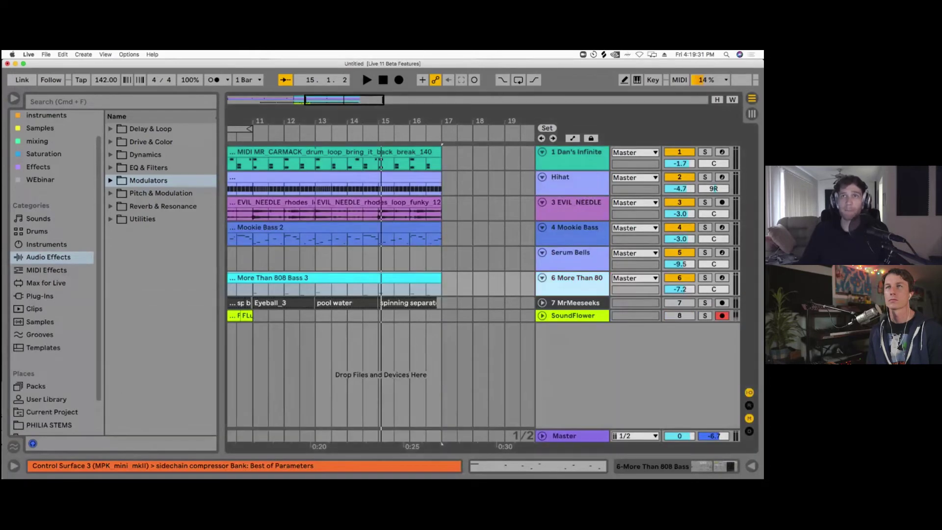
double_click(575, 278)
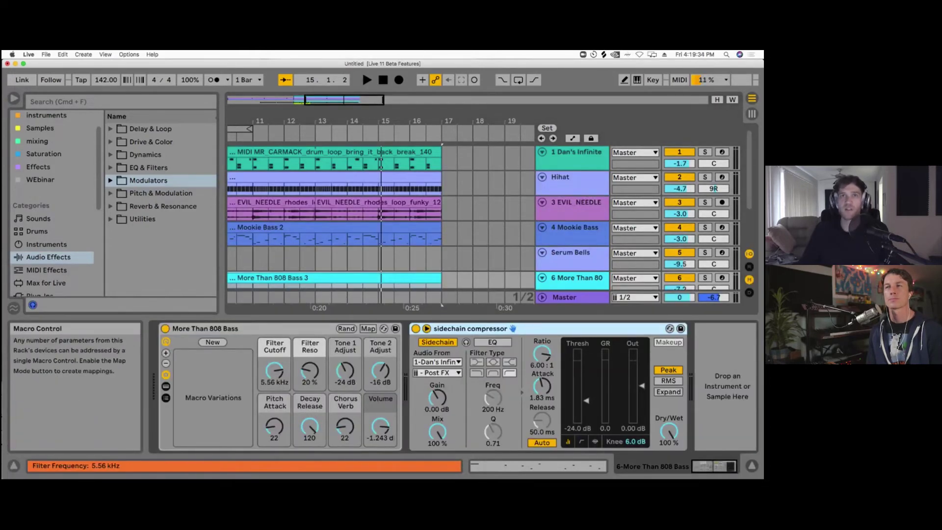
Step: Turn off the Note Length device on the 4 Mookie Bass track
left_click(576, 203)
left_click(575, 227)
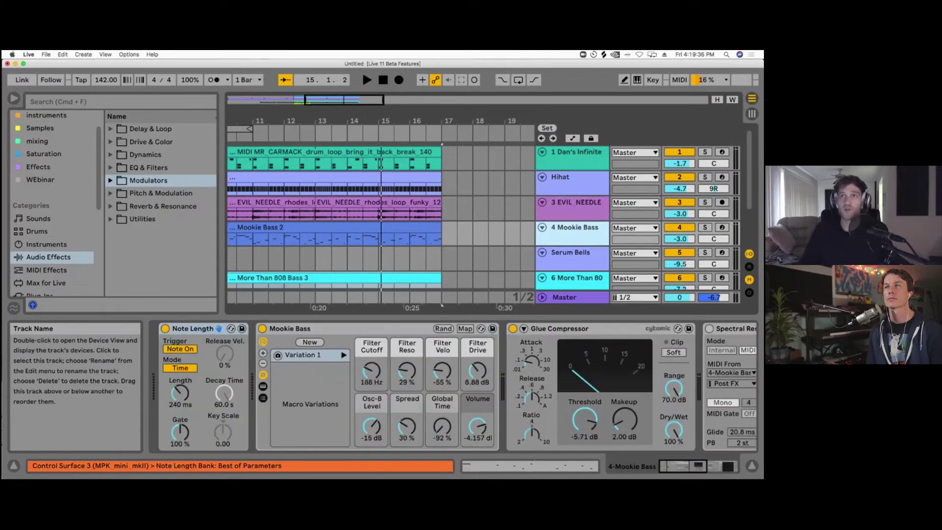
left_click(165, 328)
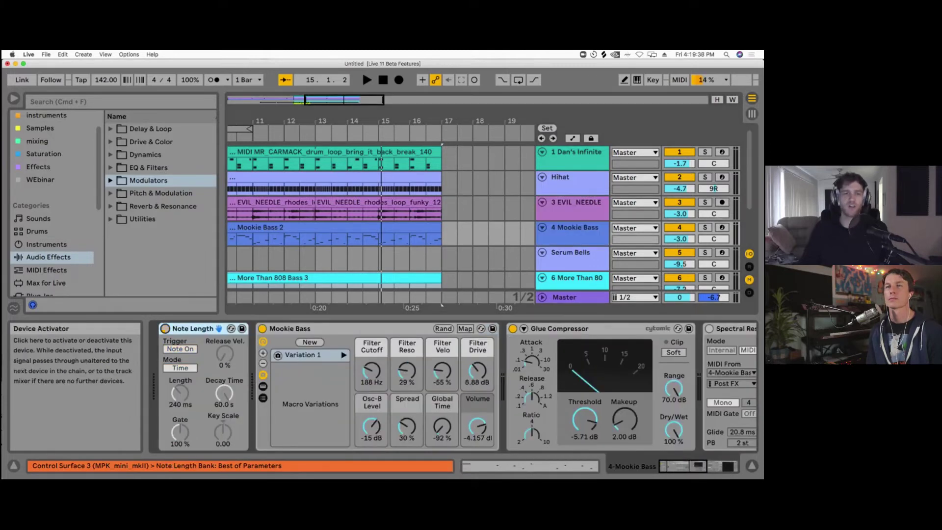
Step: Place the insert marker at 9.3.1 on the Serum Bells track and arm the track for recording
scroll(574, 226, "down", 3)
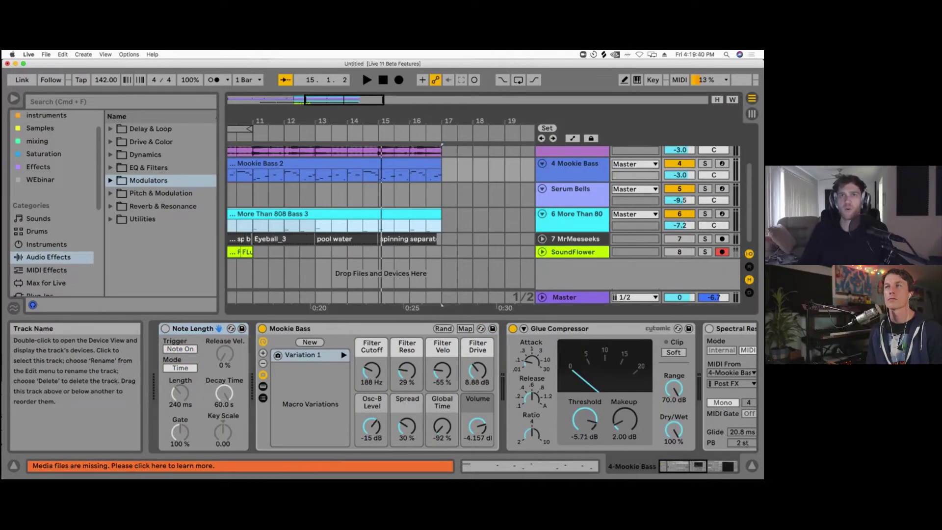
left_click(575, 239)
left_click(575, 216)
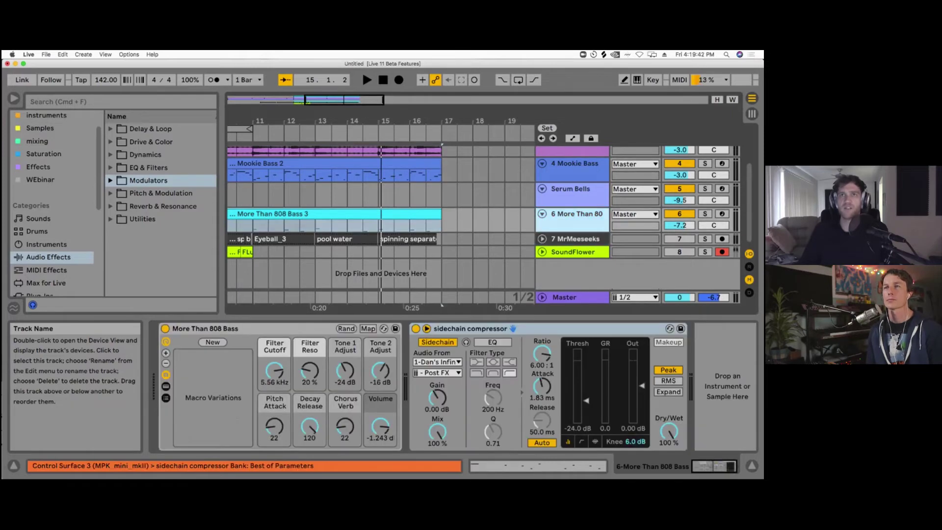
left_click(572, 191)
scroll(363, 221, "left", 9)
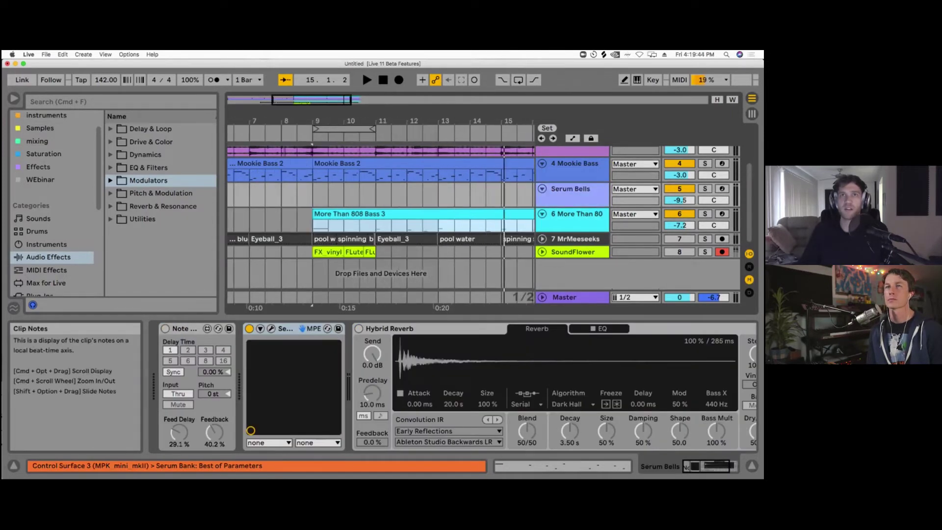
scroll(363, 221, "down", 5)
scroll(363, 221, "up", 1)
scroll(358, 206, "up", 3)
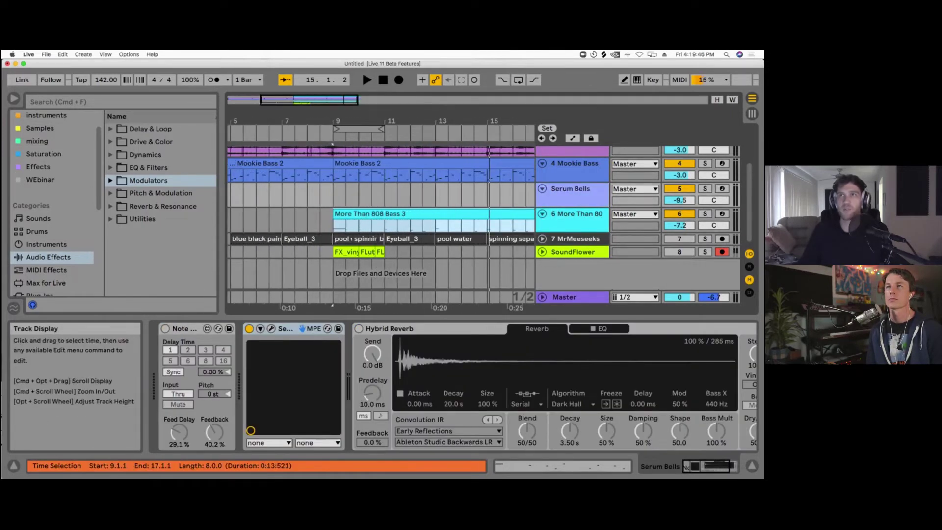
left_click(346, 195)
left_click(721, 188)
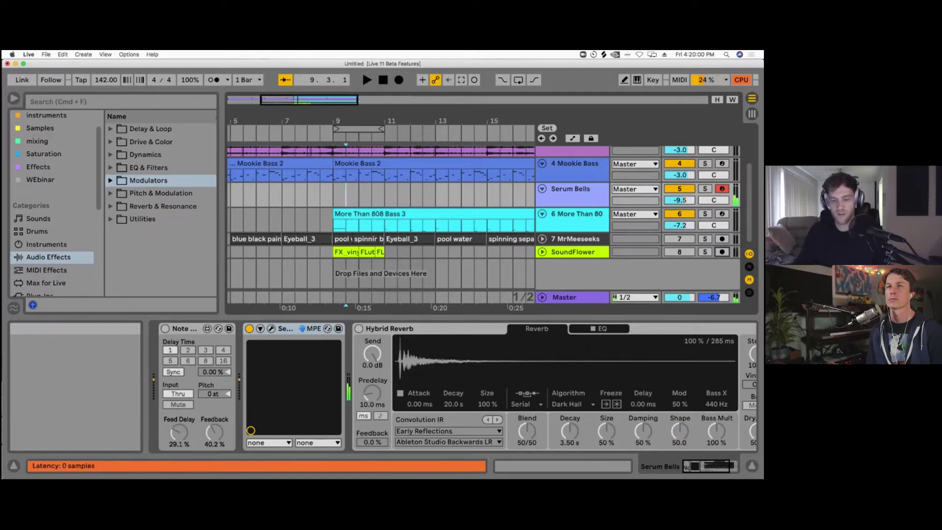
Step: Turn on the Note Echo device ahead of Serum and set its synced delay time to 4 sixteenths
left_click(165, 329)
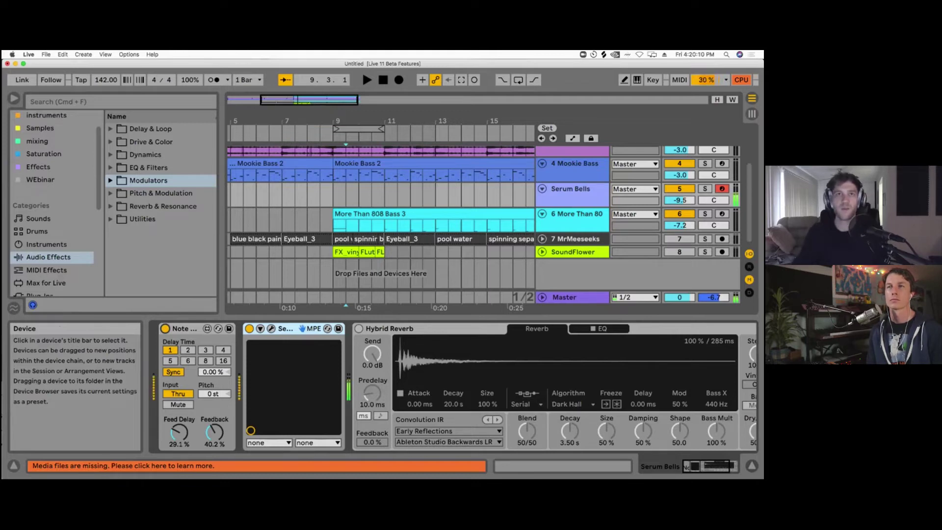
left_click(188, 349)
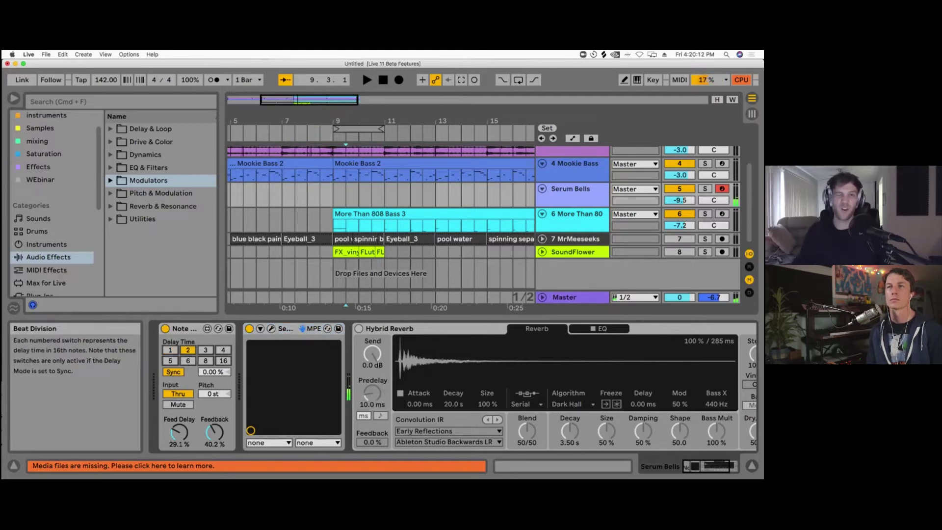
left_click(198, 328)
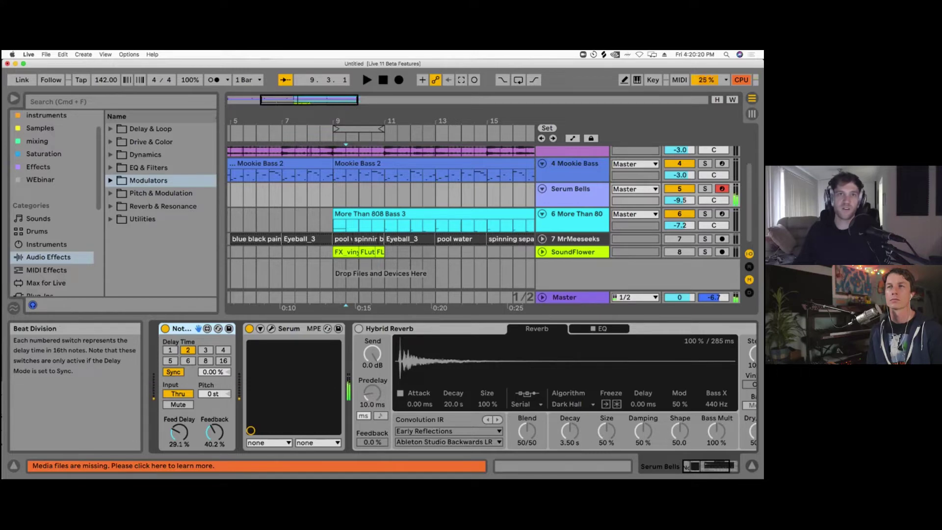
left_click(206, 350)
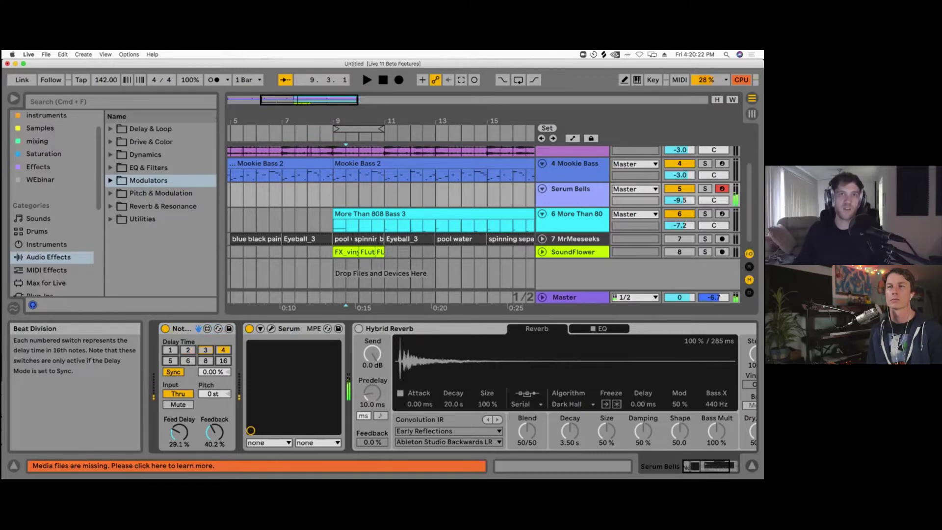
Step: Switch Note Echo's delay to Time mode at 54.0 ms and set its pitch to +12 st
left_click(173, 372)
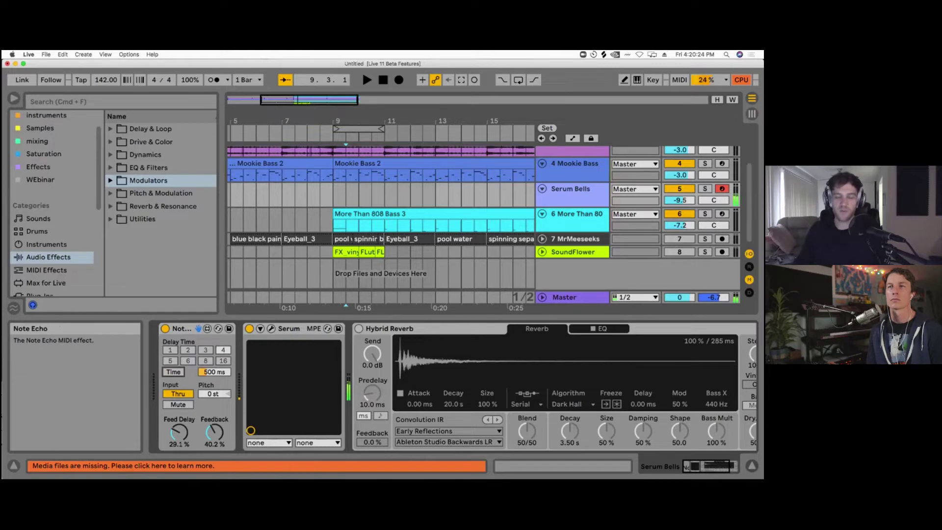
left_click_drag(214, 372, 215, 393)
left_click(178, 405)
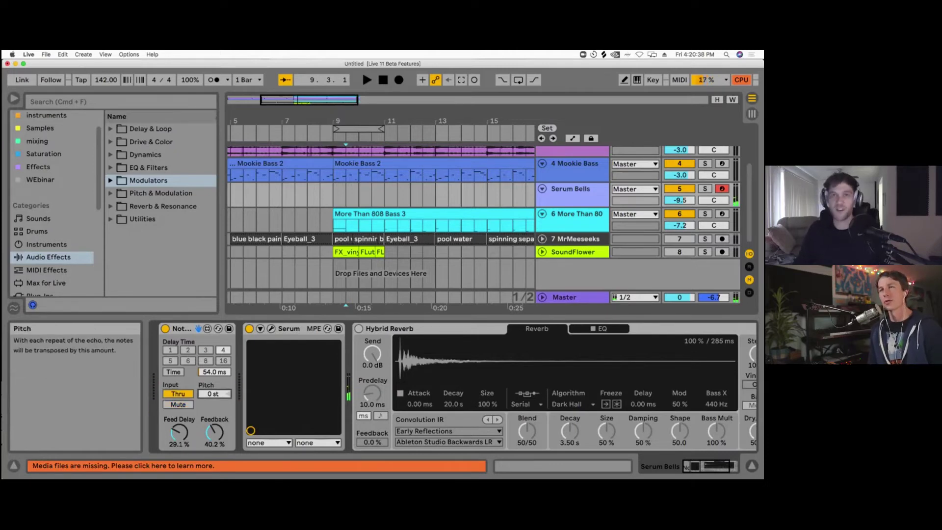
type("12")
key("Return")
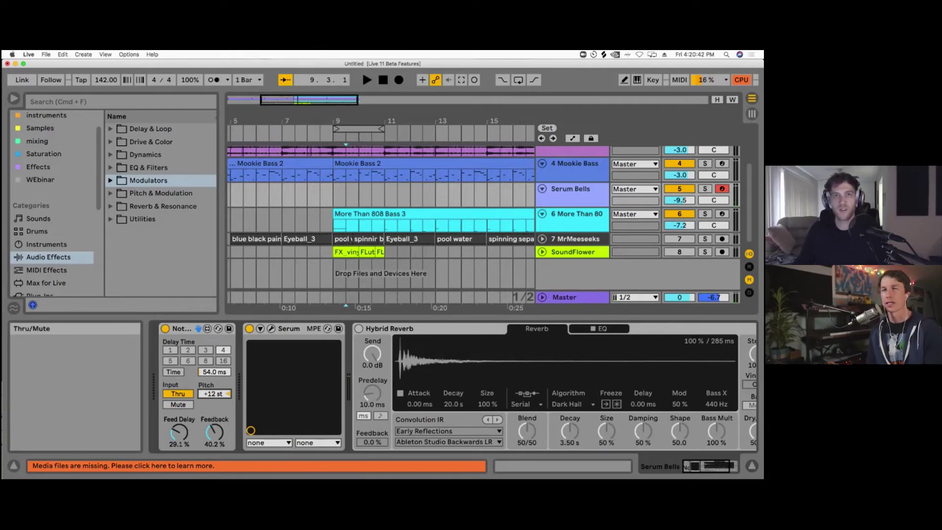
Step: Reset Note Echo's pitch to 0 st and switch its input to Mute and back to Thru
double_click(214, 394)
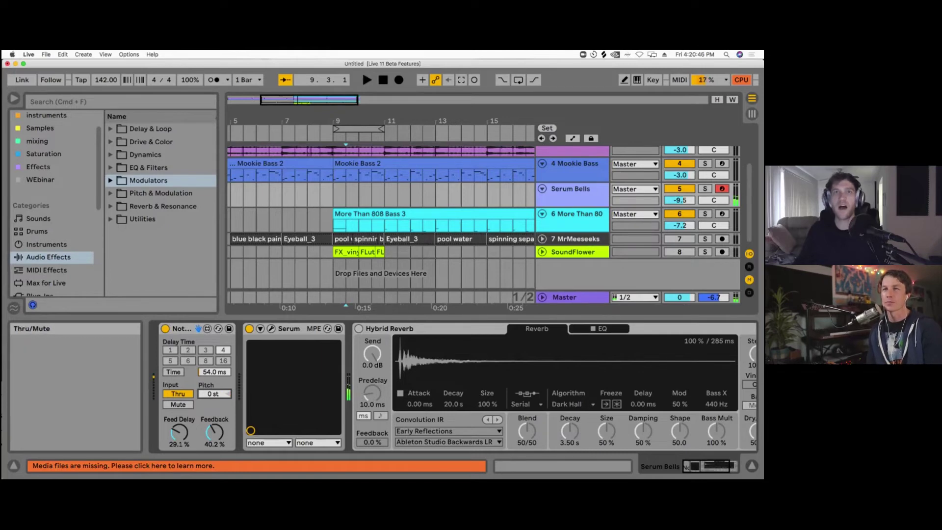
left_click(178, 404)
left_click(178, 393)
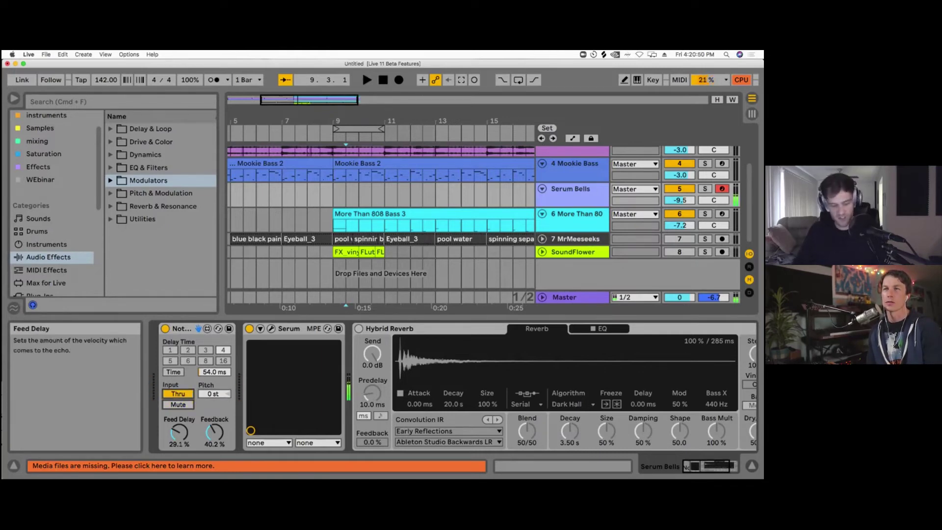
Step: Compare Note Echo repeats at +12 st and 0 st, leaving the pitch at +12 st
left_click_drag(214, 394, 213, 377)
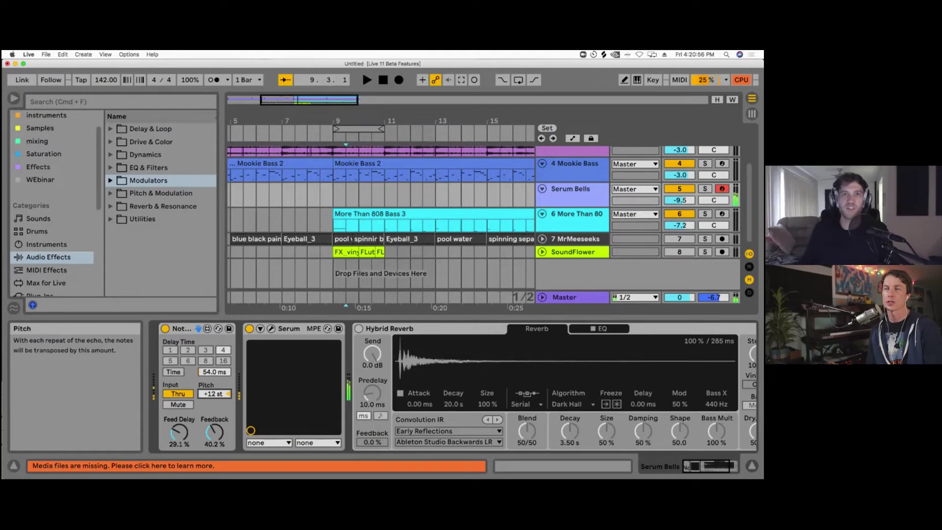
double_click(214, 394)
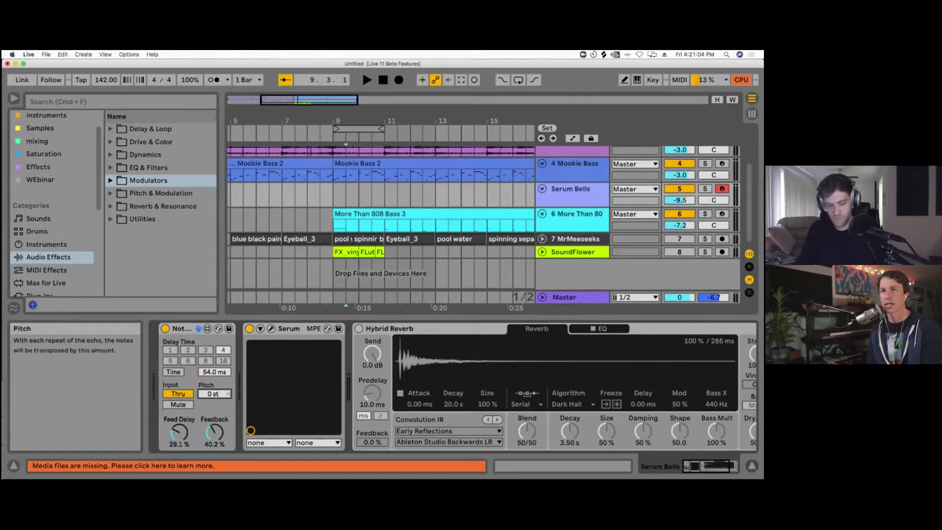
type("12")
key("Return")
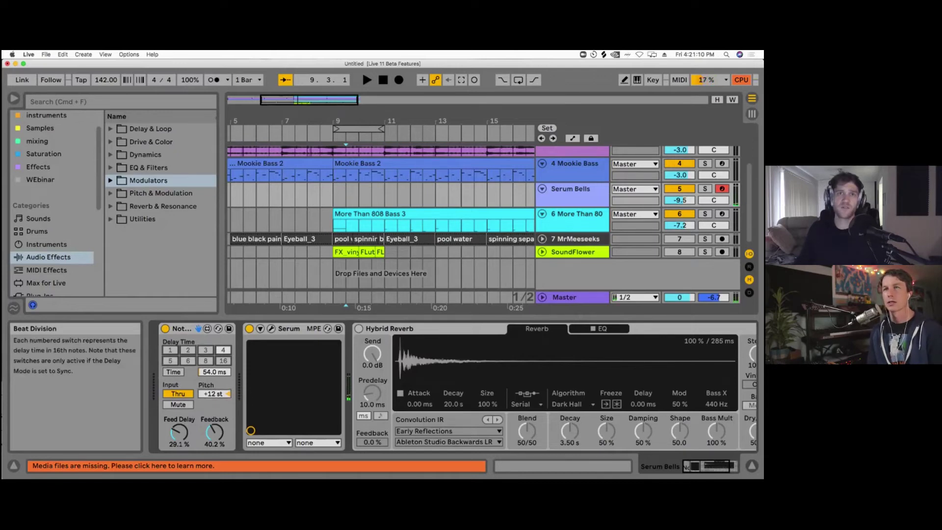
Step: Return Note Echo's delay to Sync mode and lower Feed Delay to 21.3% and Feedback to 29.1%
left_click(173, 372)
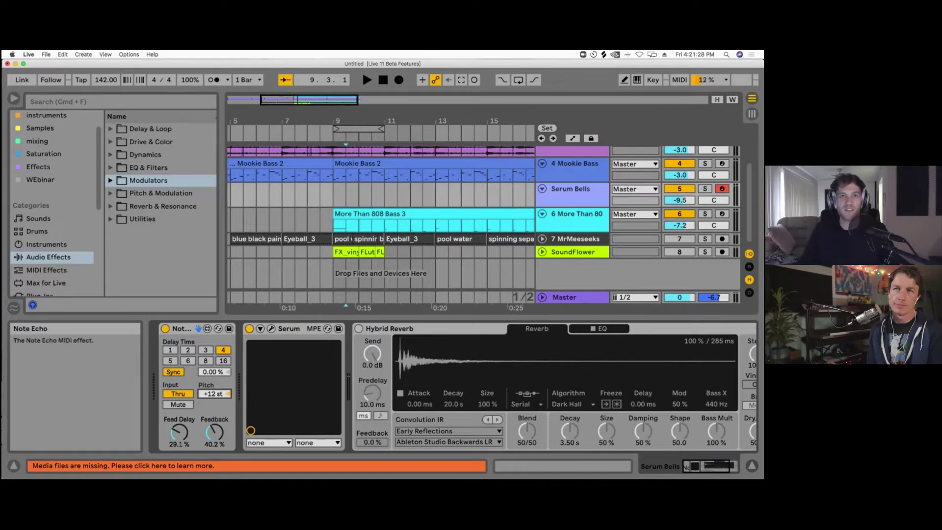
left_click_drag(214, 432, 179, 436)
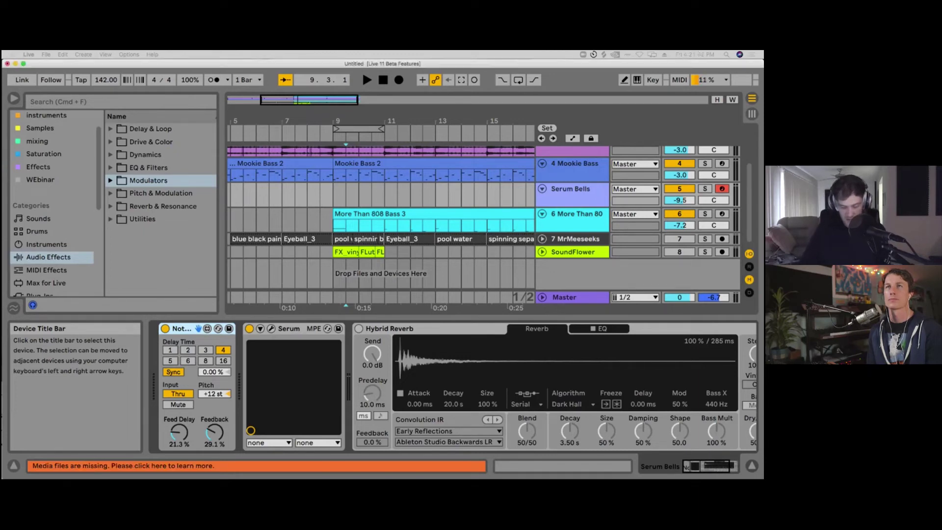
Step: Search the browser for "mpe" and limit the results to MIDI Effects
key("super+f")
type("mpe")
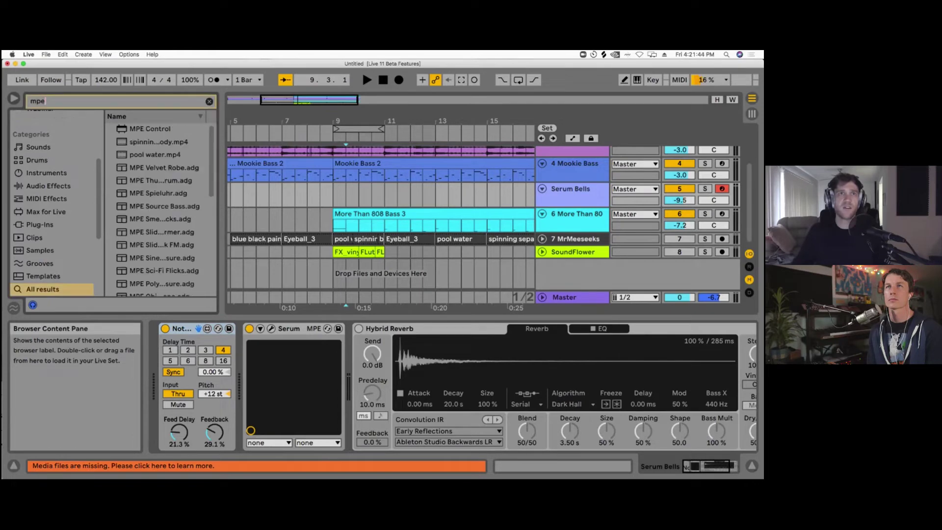
scroll(45, 241, "down", 5)
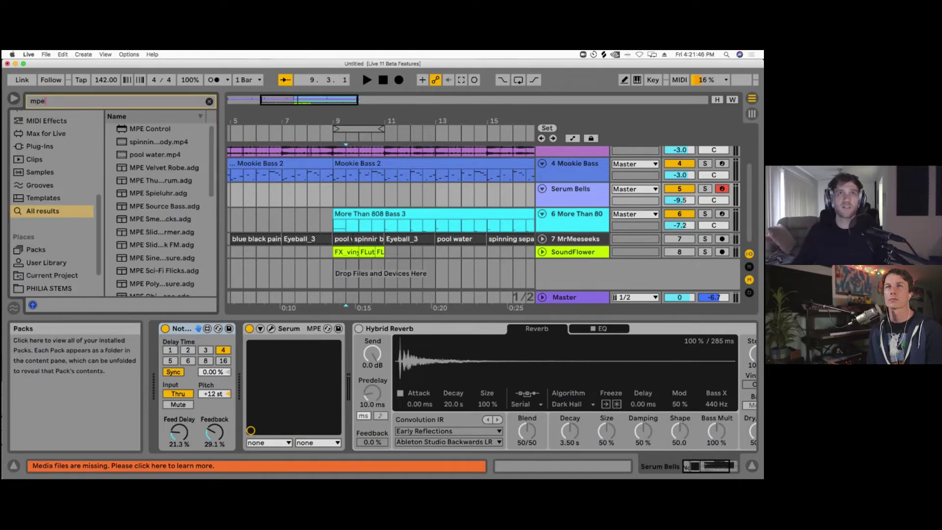
scroll(44, 239, "up", 5)
left_click(47, 200)
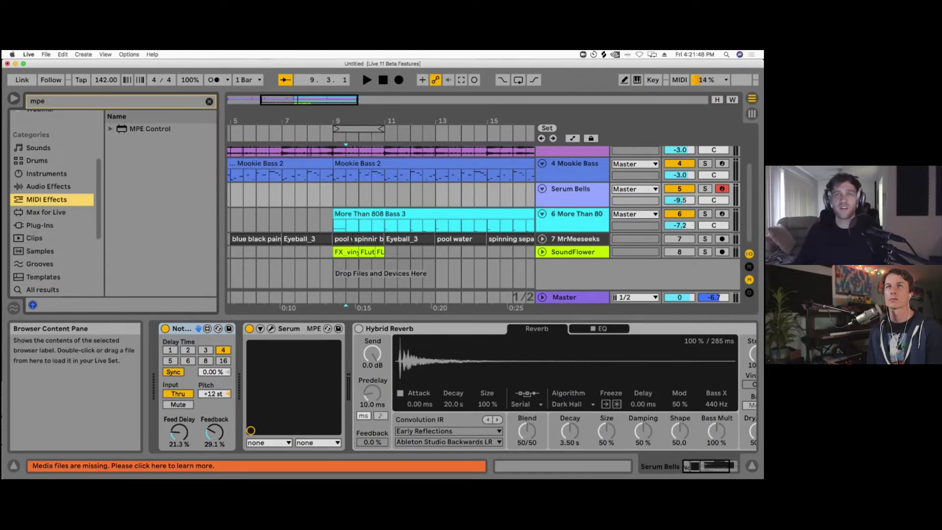
Step: Insert MPE Control between Note Echo and Serum on the Serum Bells track, with Pressure as its source
left_click_drag(150, 129, 236, 373)
left_click(264, 342)
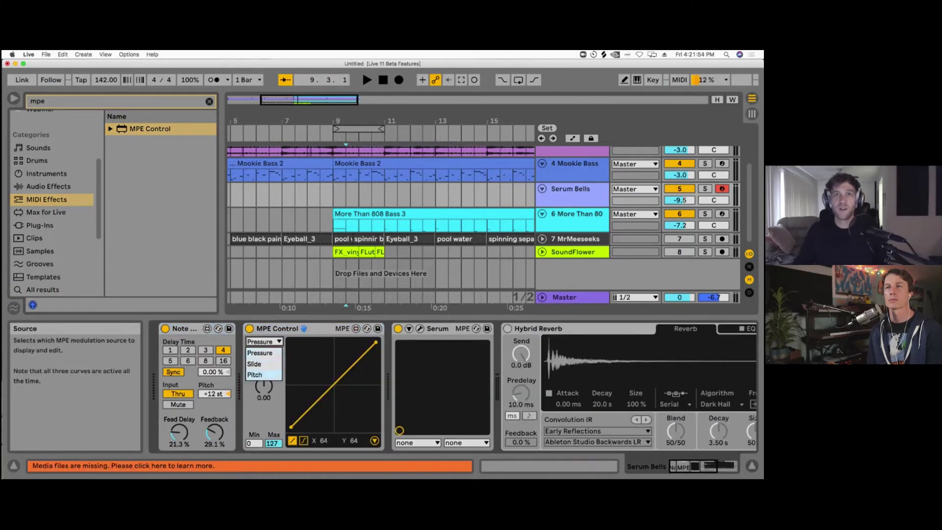
left_click(261, 353)
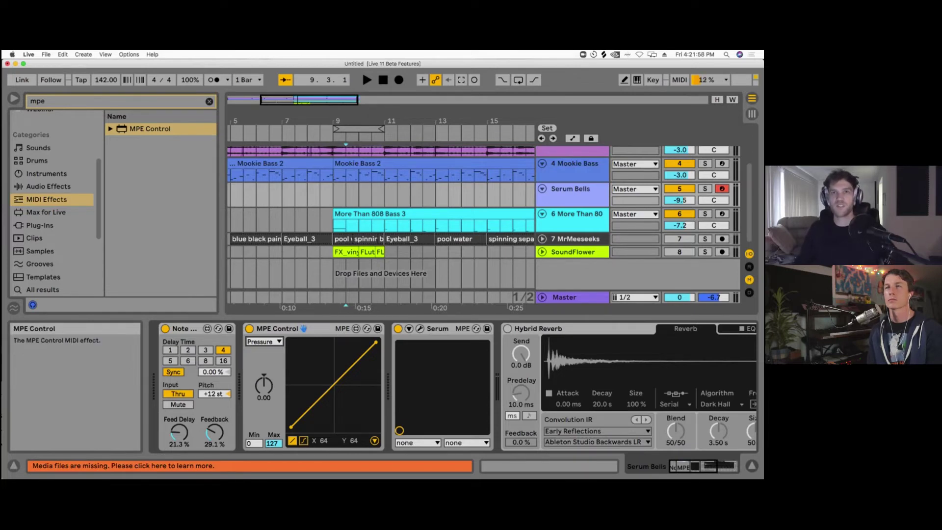
left_click(264, 342)
left_click(260, 354)
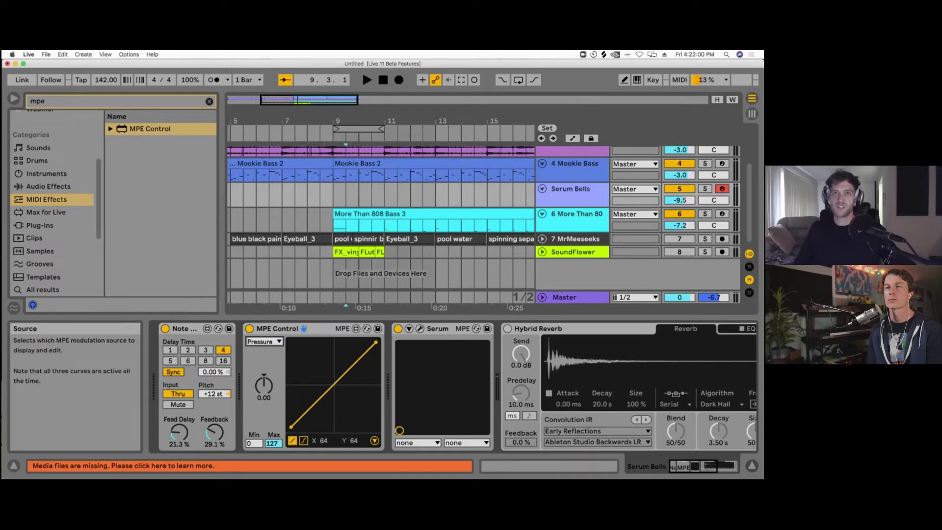
Step: Bend MPE Control's Pressure curve to 0.55 and its Slide curve to 0.28 with a minimum of 3
mouse_move(264, 385)
left_mouse_down()
mouse_move(264, 417)
mouse_move(263, 371)
left_mouse_up()
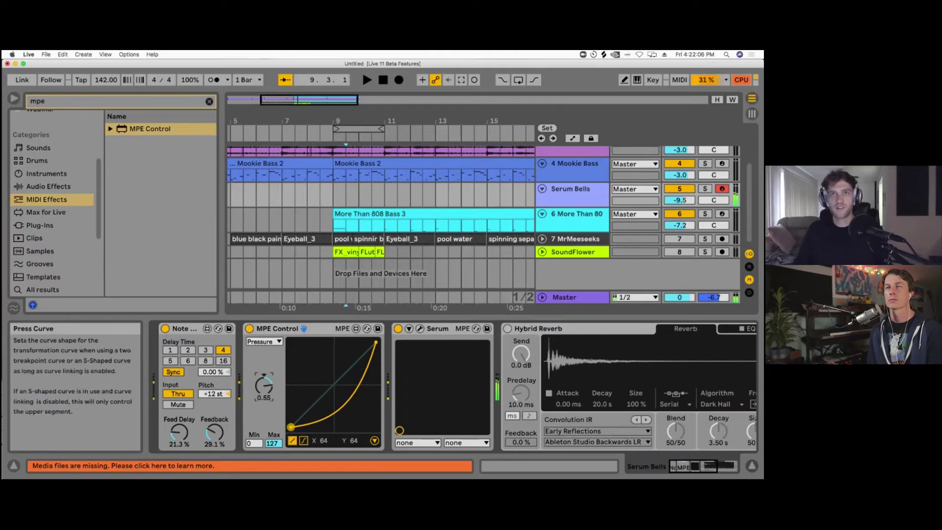
left_click_drag(264, 385, 263, 372)
left_click(264, 342)
left_click(260, 350)
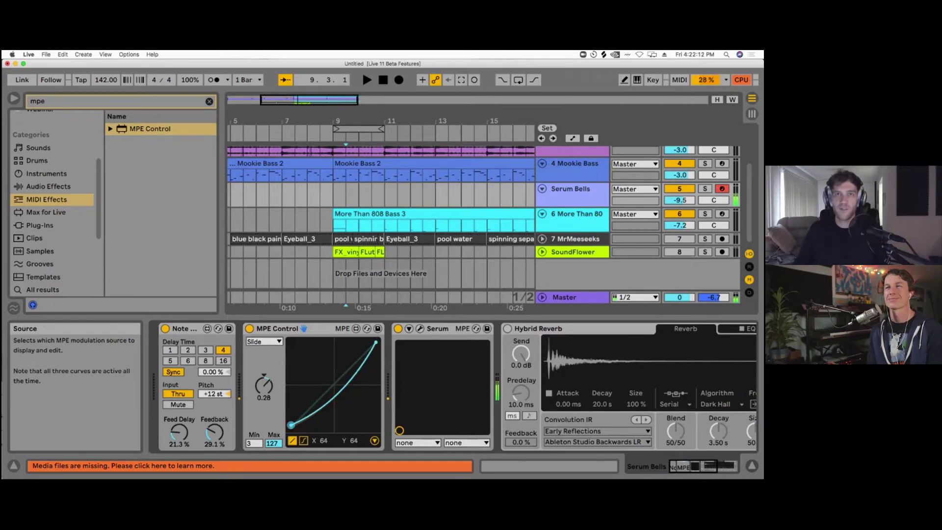
Step: Delete MPE Control from the Serum Bells track and clear the browser search
left_click(295, 328)
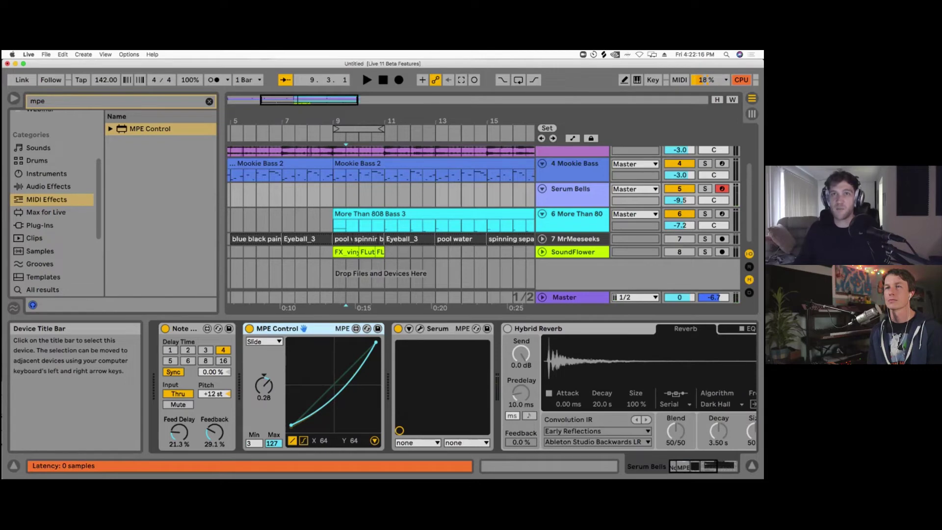
key("Delete")
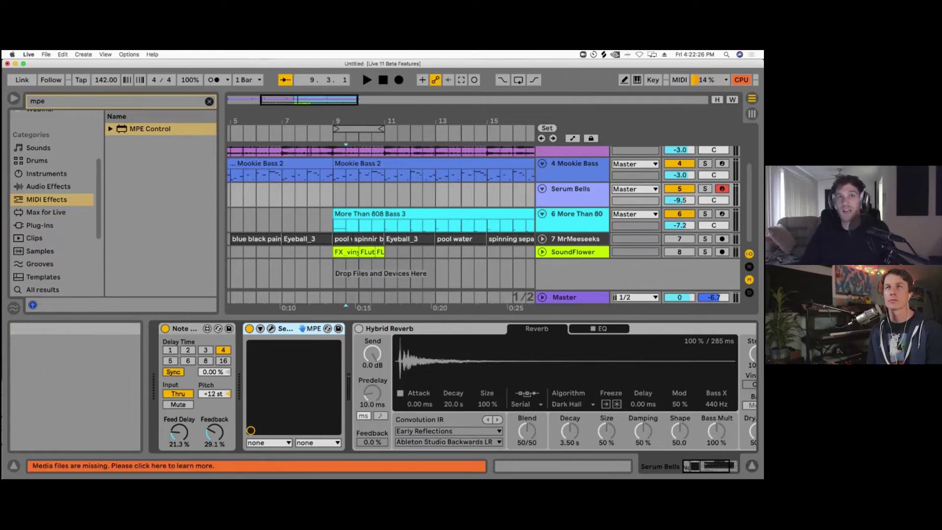
left_click(209, 101)
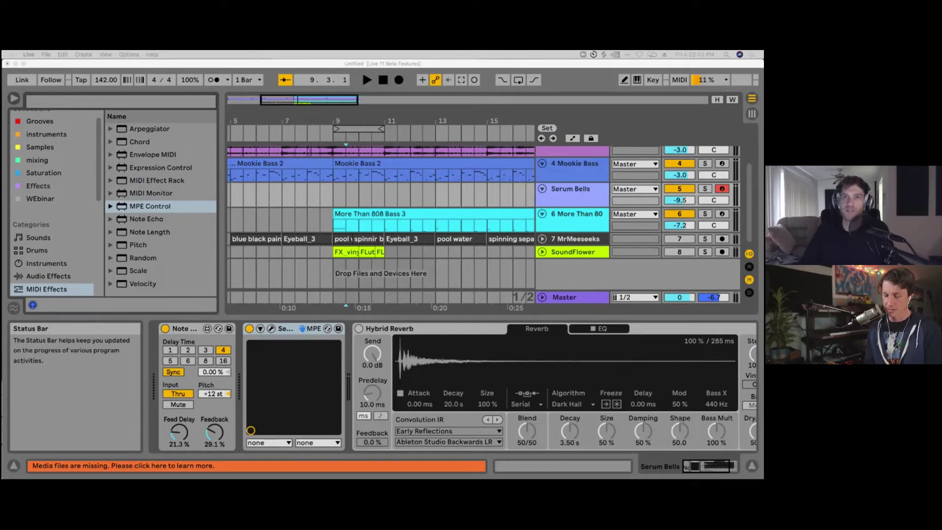
Step: Turn on Hybrid Reverb on the Serum Bells track and lower its Dry/Wet to 47%
left_click(359, 329)
left_click(359, 329)
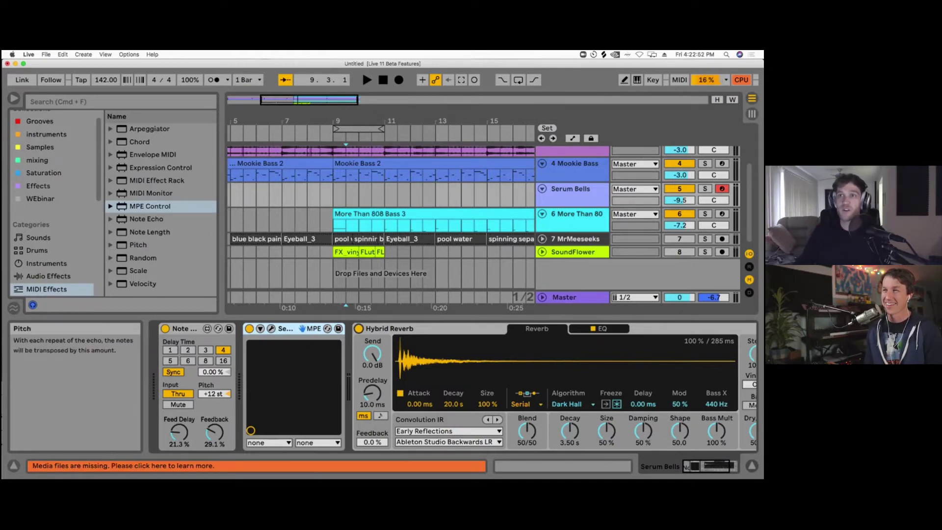
left_click(728, 466)
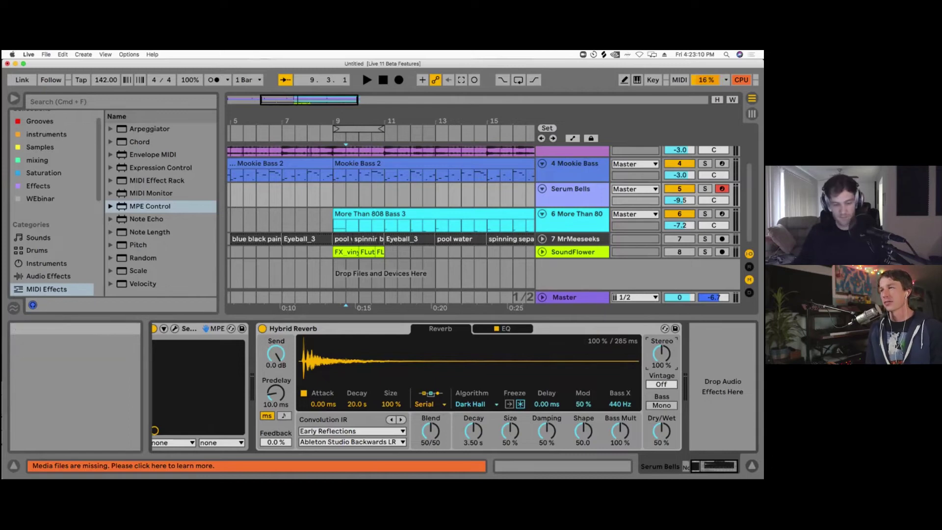
left_click_drag(662, 431, 661, 435)
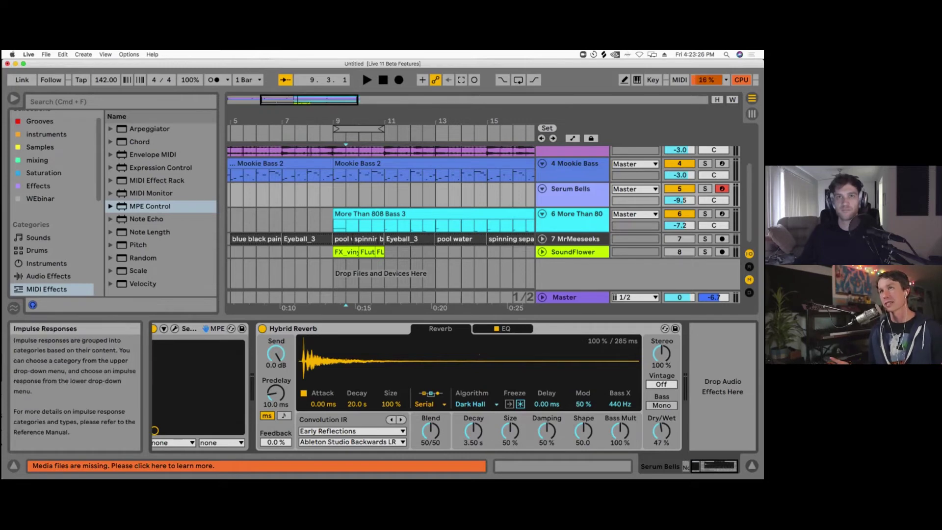
Step: Set Hybrid Reverb's Convolution IR category to User
left_click(351, 430)
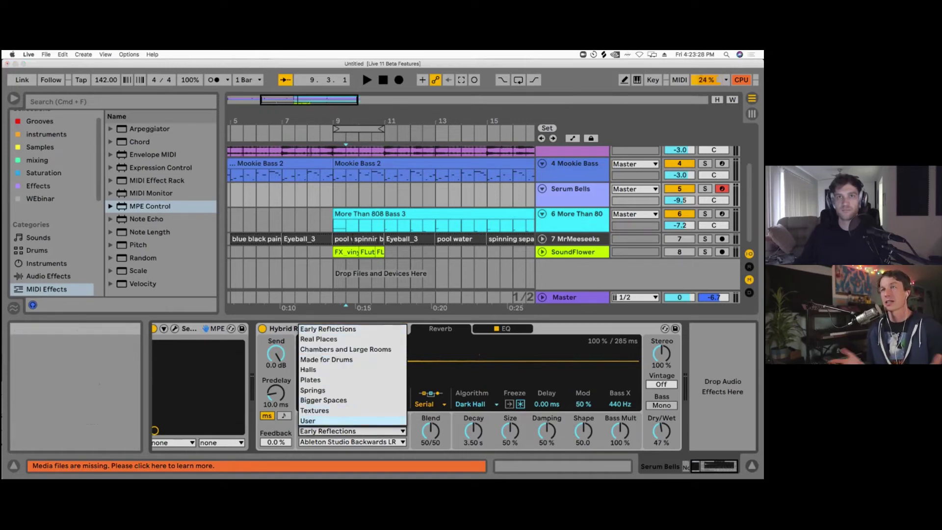
left_click(314, 421)
left_click(351, 442)
left_click(351, 431)
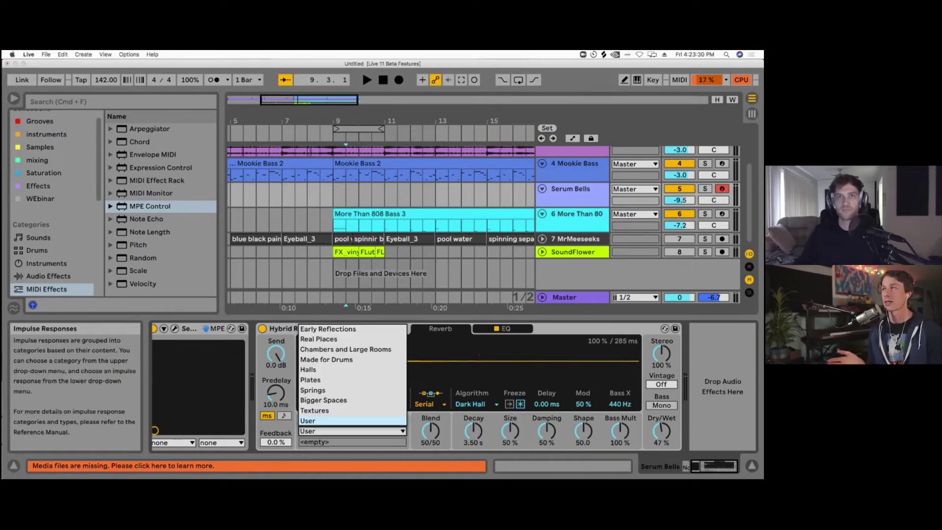
left_click(314, 420)
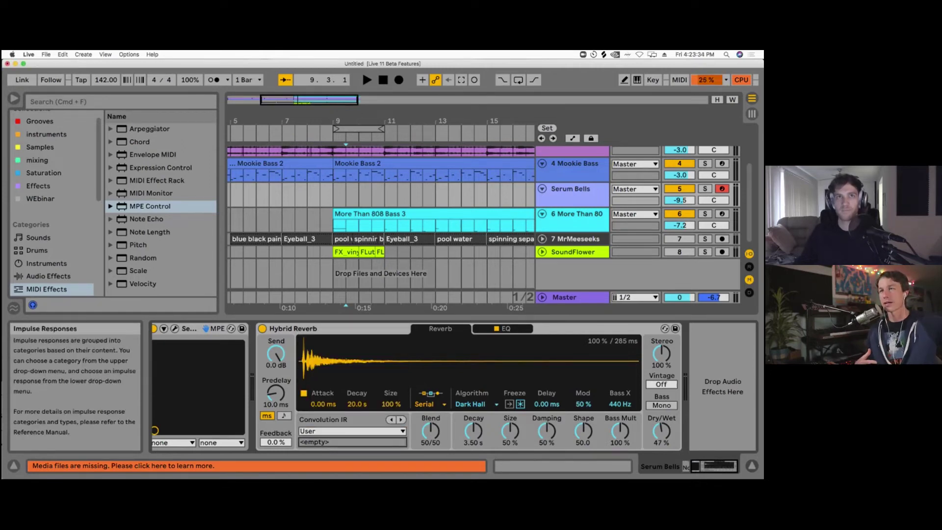
Step: Expand the Snares, Claps, Snaps folder within DRUMS in the Samples collection and widen the browser to fit the file names
scroll(49, 245, "down", 3)
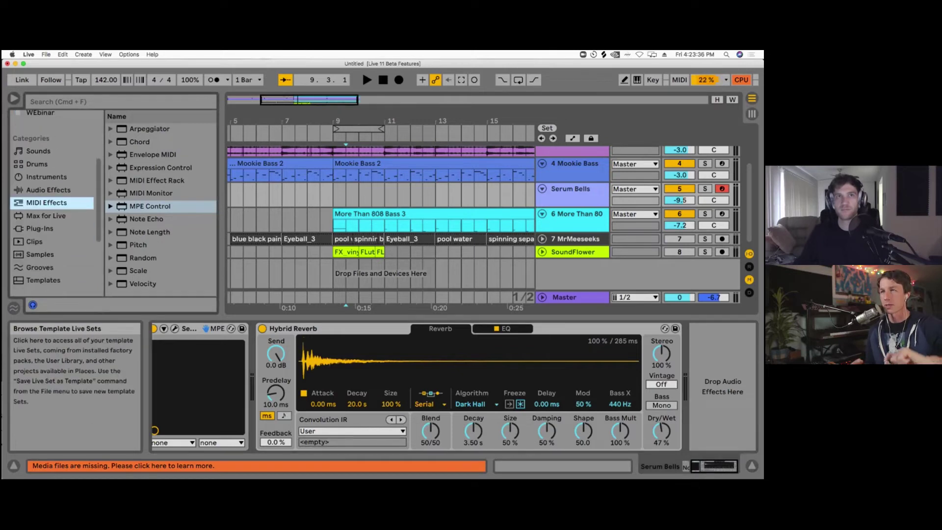
scroll(49, 221, "up", 2)
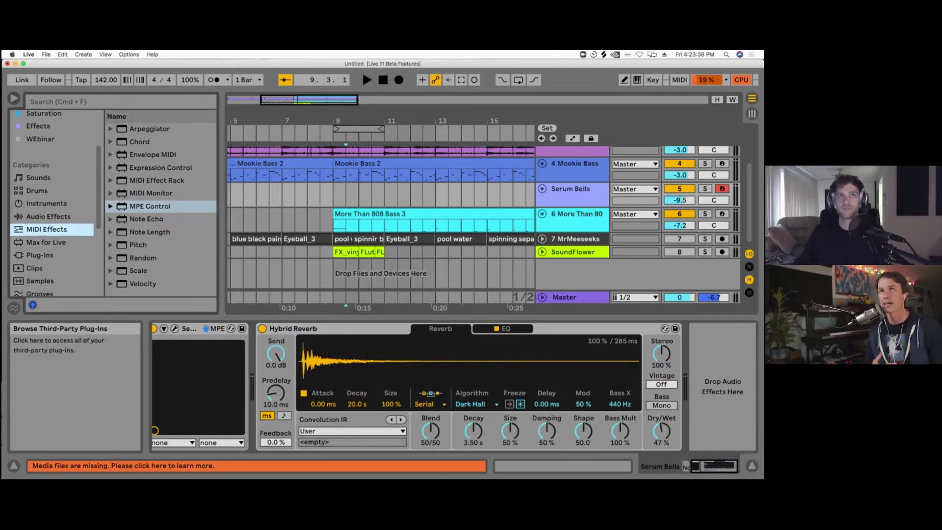
scroll(49, 206, "up", 2)
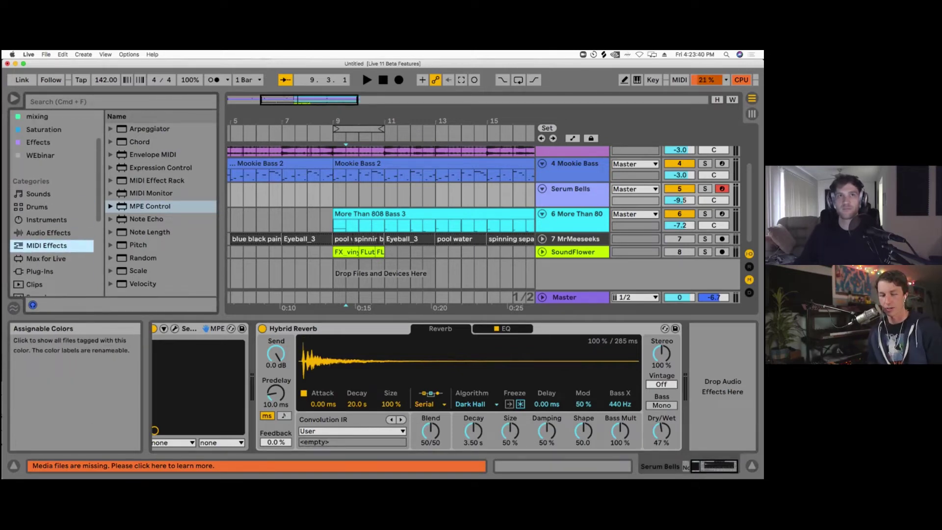
left_click(40, 118)
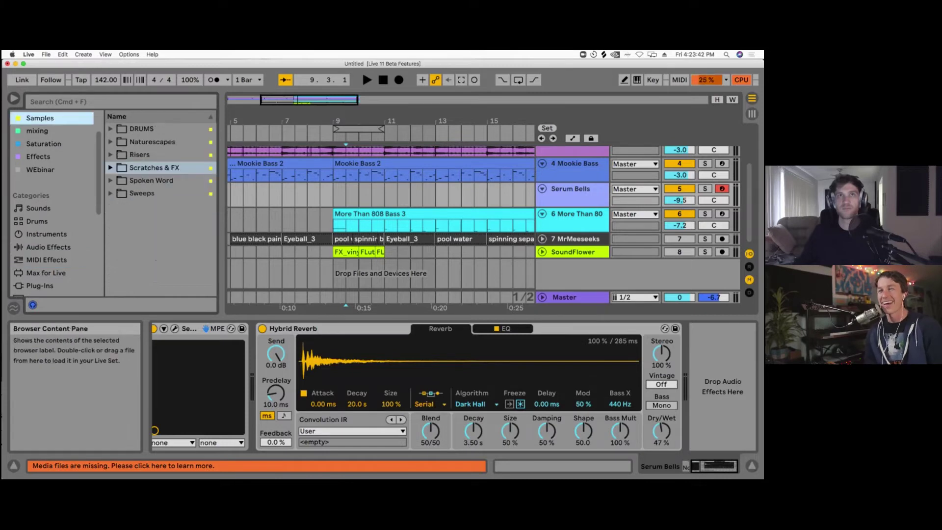
left_click(111, 129)
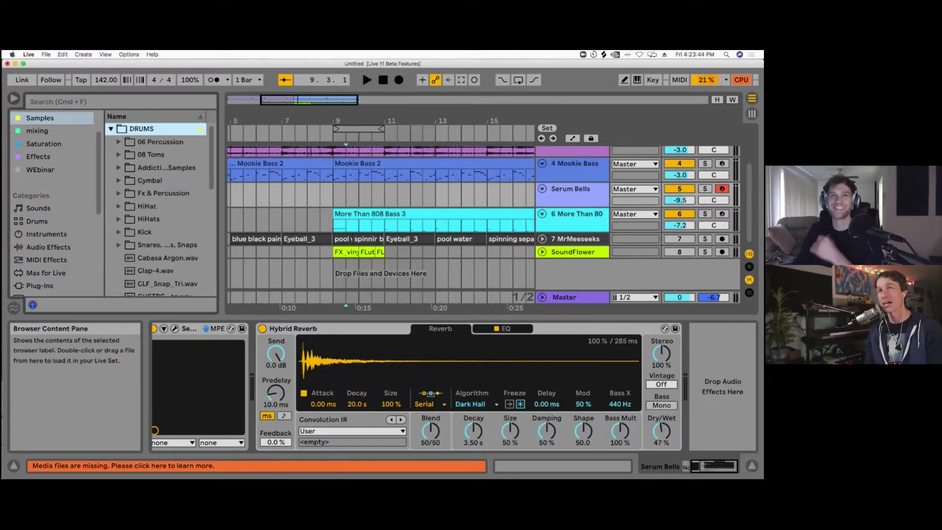
scroll(147, 221, "down", 1)
left_click(118, 236)
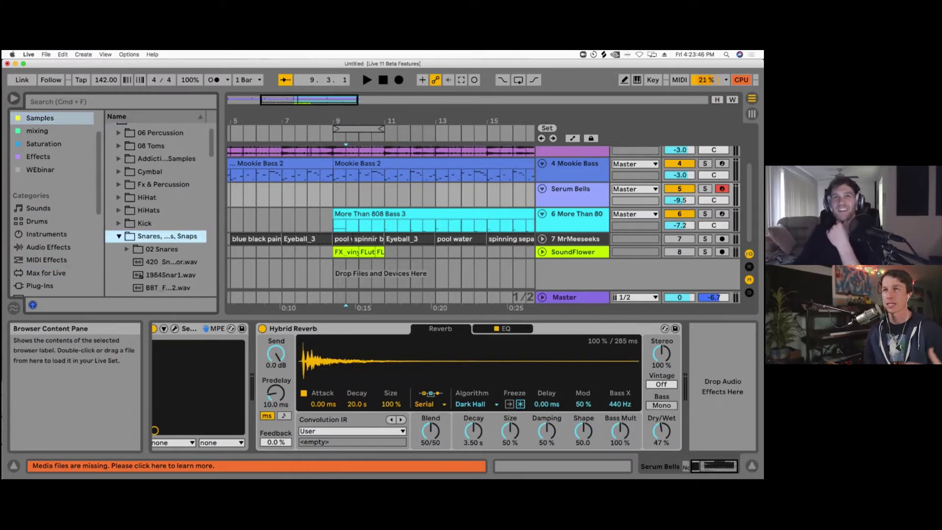
left_click_drag(221, 231, 281, 230)
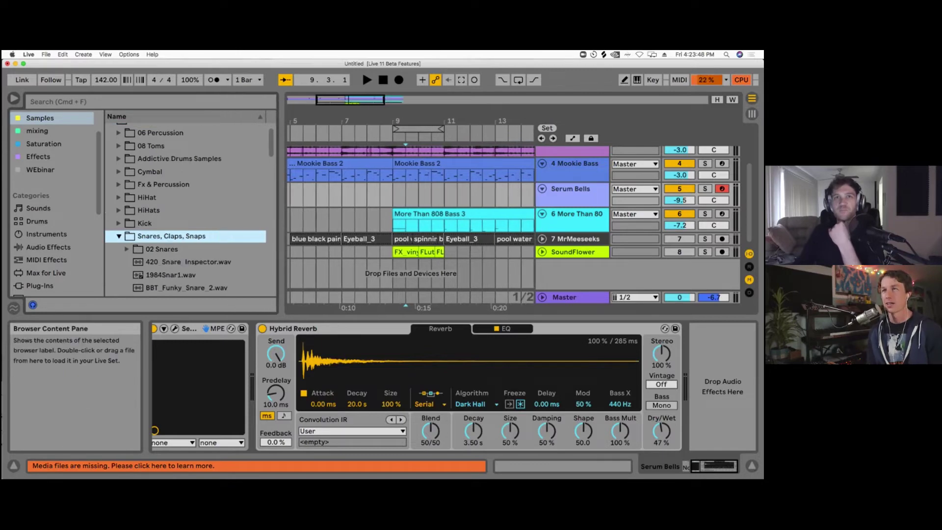
Step: Load CLF_Snap_DeepSpace.wav into Hybrid Reverb as the user convolution impulse response
scroll(187, 221, "down", 3)
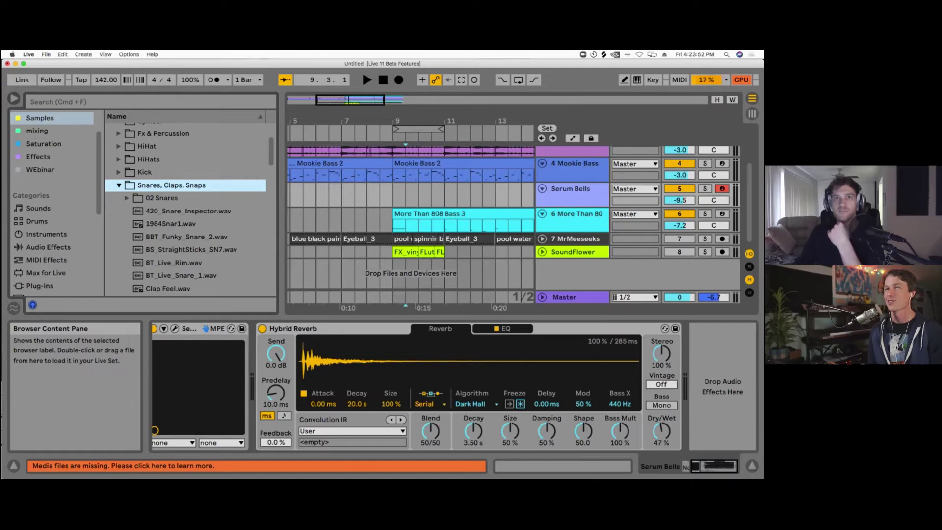
scroll(186, 211, "down", 1)
scroll(186, 211, "down", 3)
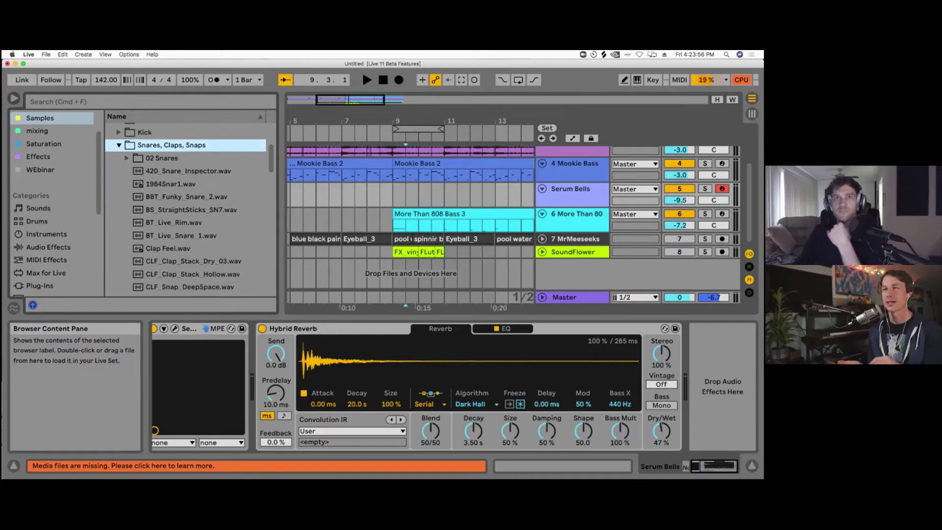
scroll(186, 211, "down", 1)
left_click(189, 284)
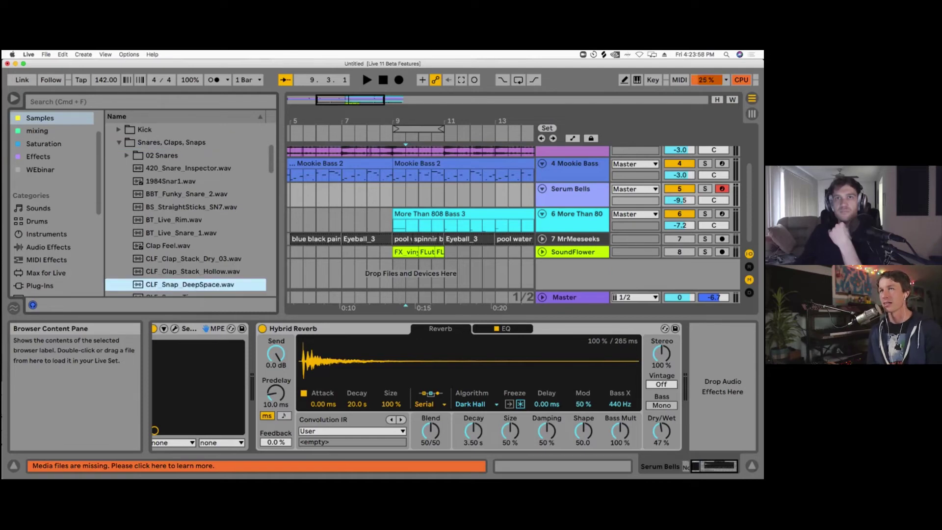
left_click_drag(190, 284, 441, 364)
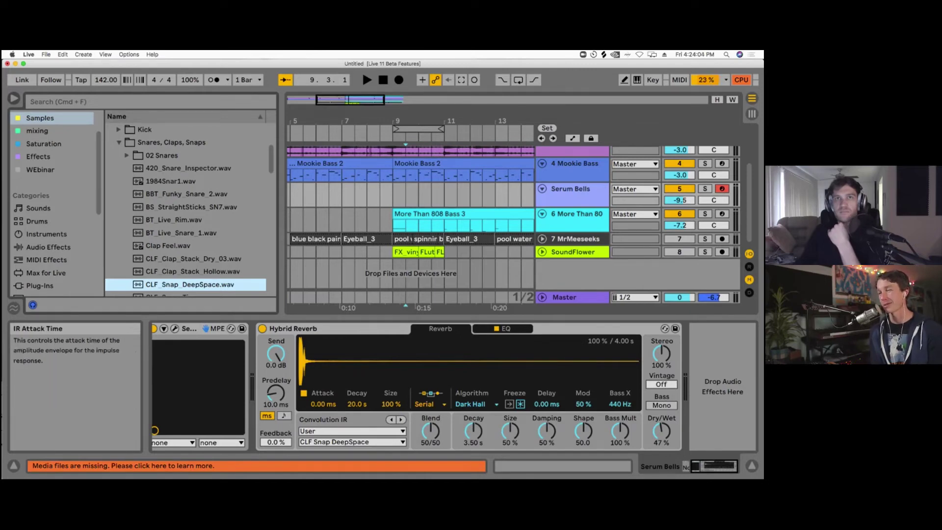
Step: Preview CLF_Snap_DeepSpace.wav and JUST_snare_clap_neo.wav from the Snares, Claps, Snaps folder
left_click(190, 284)
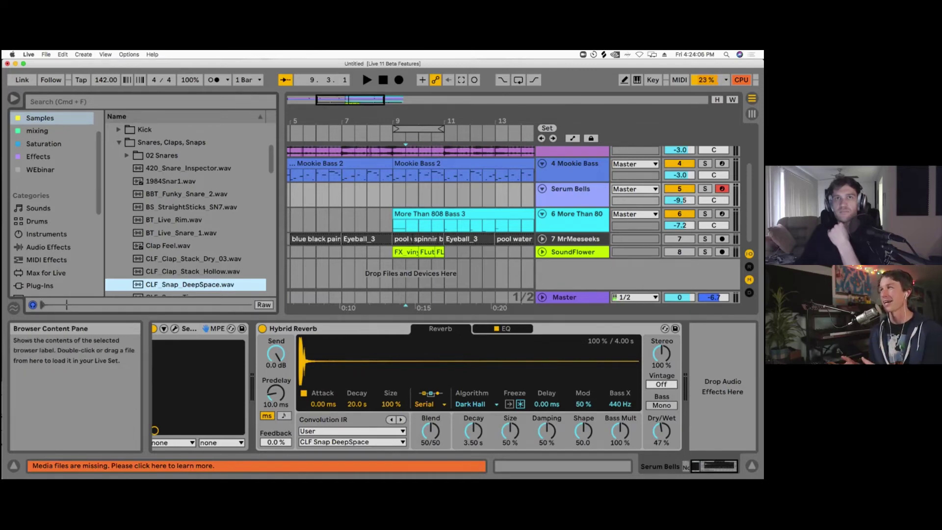
scroll(186, 211, "down", 3)
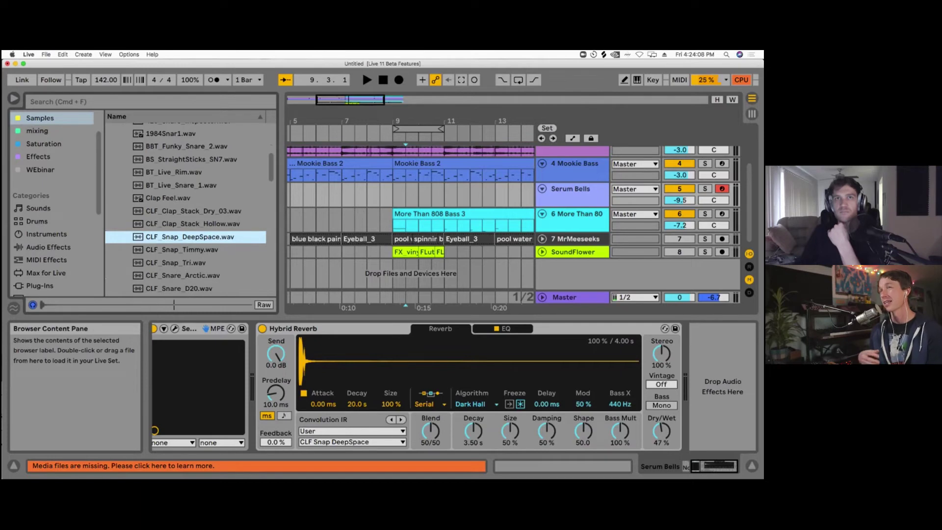
scroll(187, 211, "down", 3)
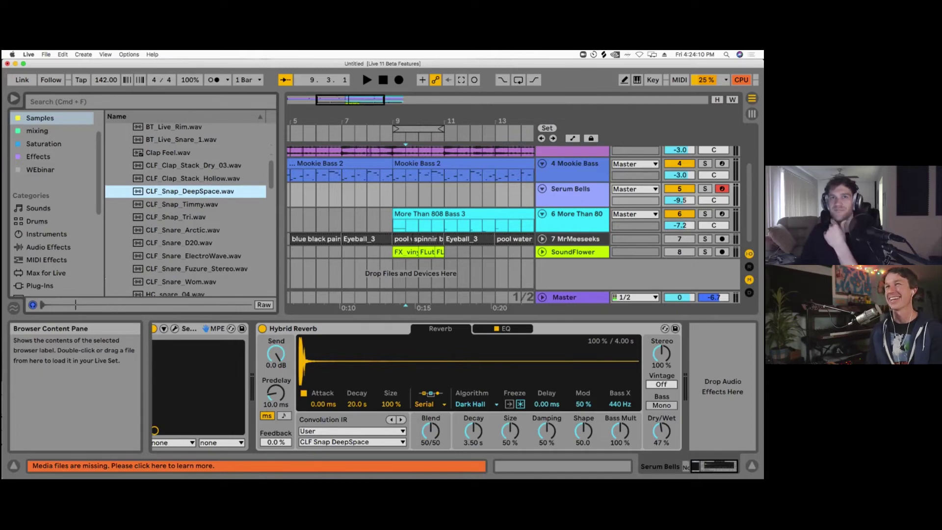
scroll(187, 211, "down", 4)
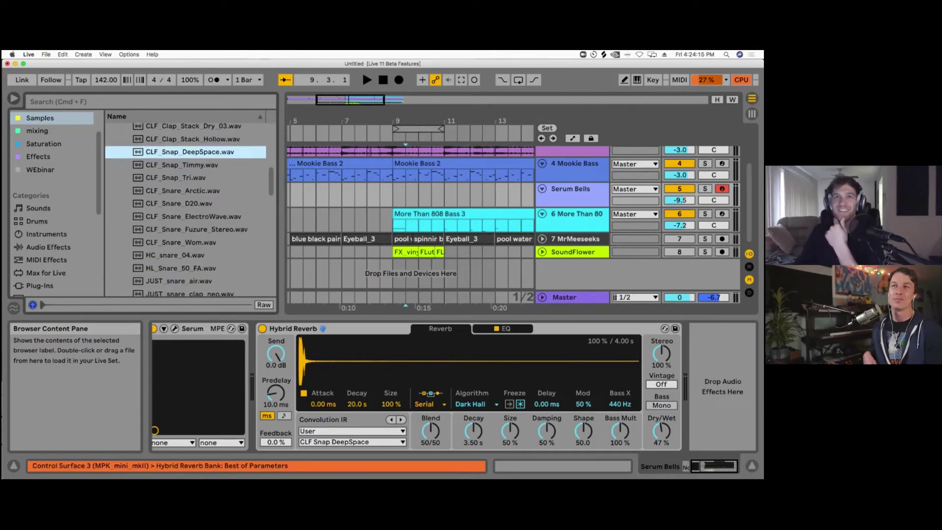
scroll(187, 211, "down", 2)
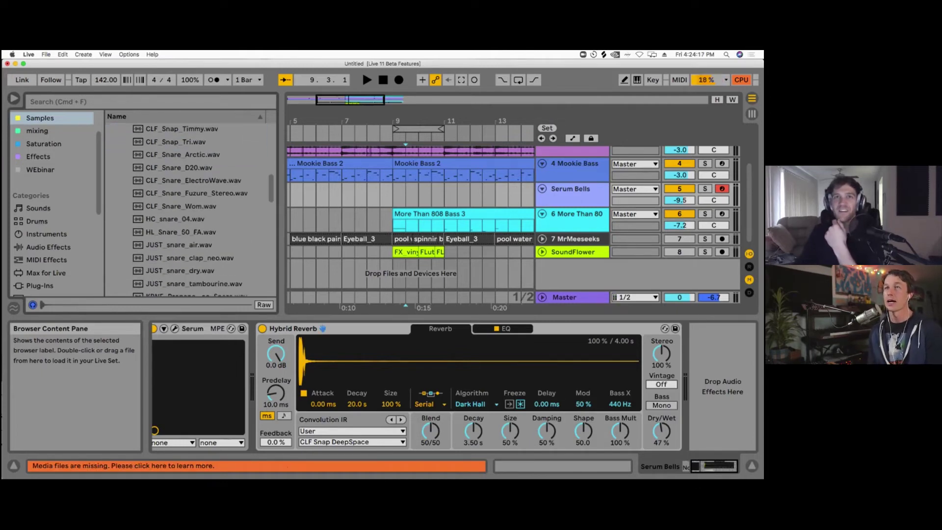
left_click(189, 258)
scroll(187, 211, "down", 5)
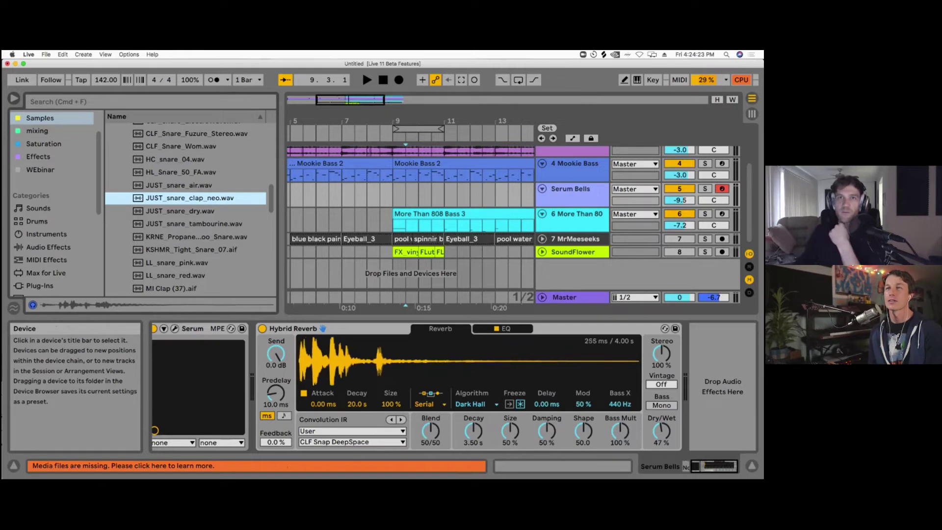
Step: Review Hybrid Reverb's Convolution IR categories, leaving the category on User
left_click(350, 431)
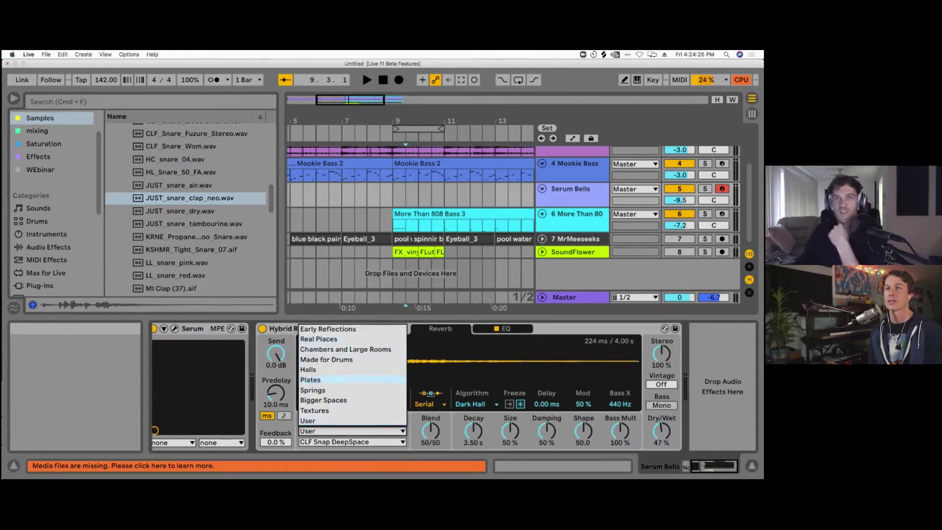
left_click(350, 432)
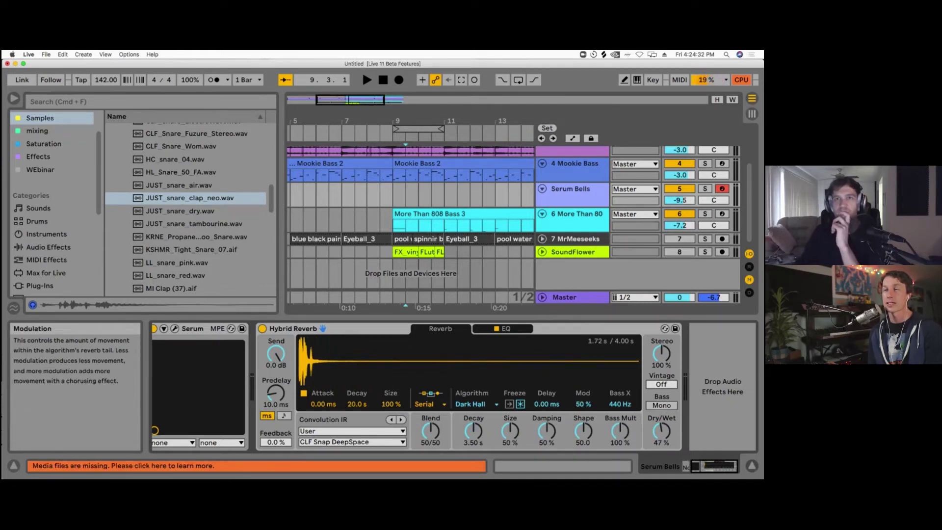
left_click(351, 431)
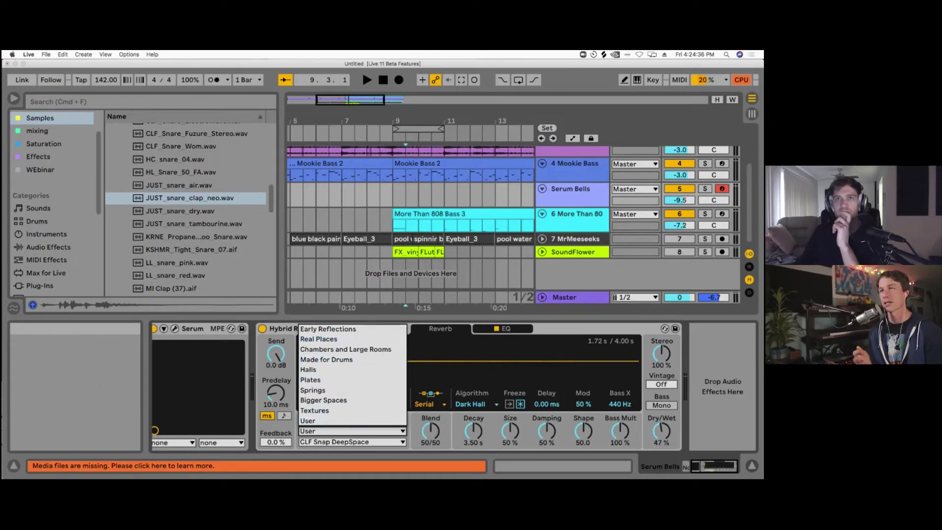
left_click(351, 431)
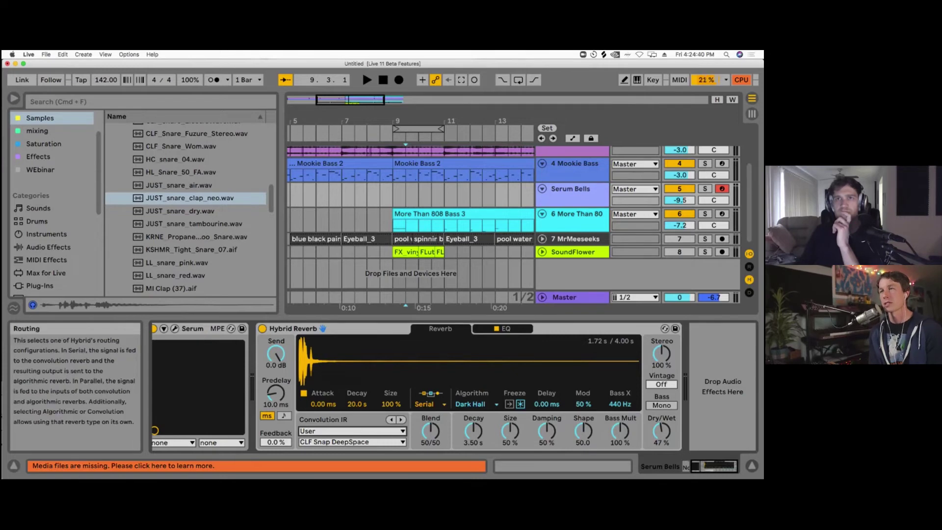
Step: Review Hybrid Reverb's routing and algorithm options, leaving the routing on Serial and the algorithm on Dark Hall
left_click(430, 404)
left_click(430, 404)
left_click(477, 404)
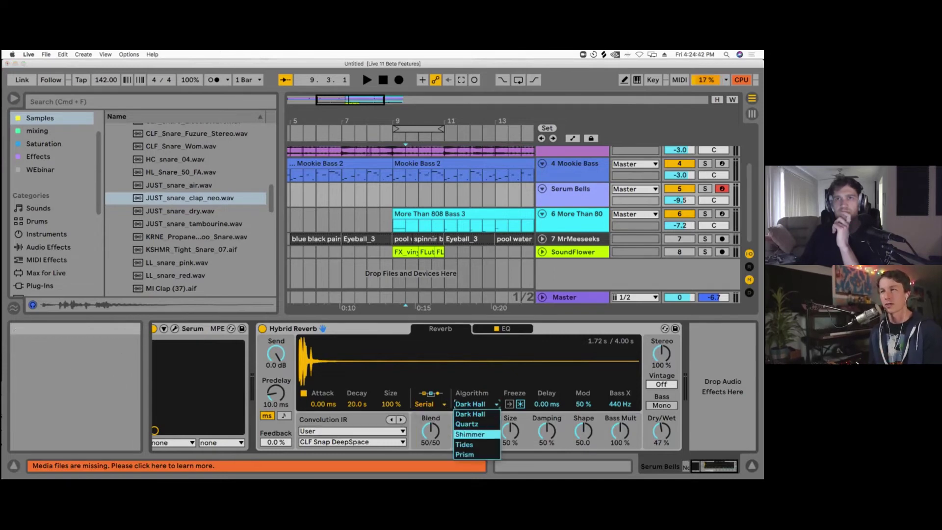
left_click(471, 414)
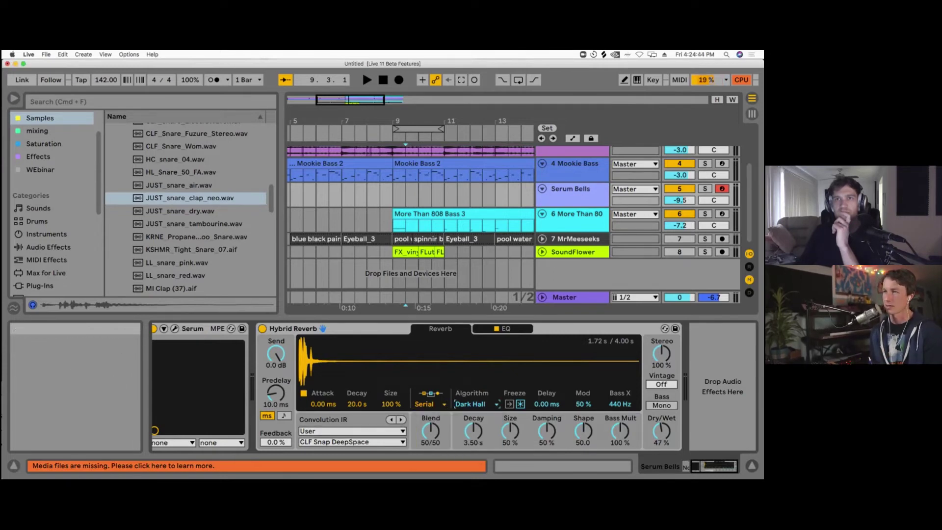
left_click(455, 403)
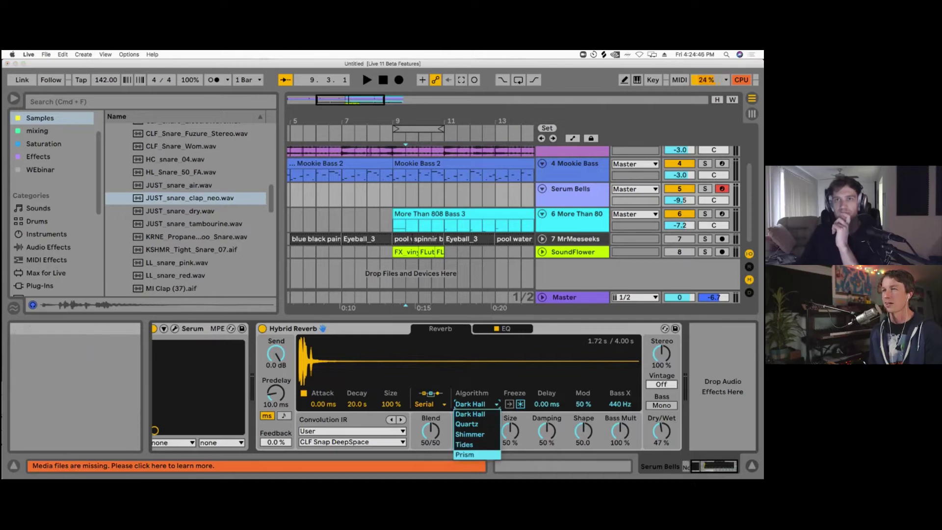
left_click(470, 414)
left_click(430, 404)
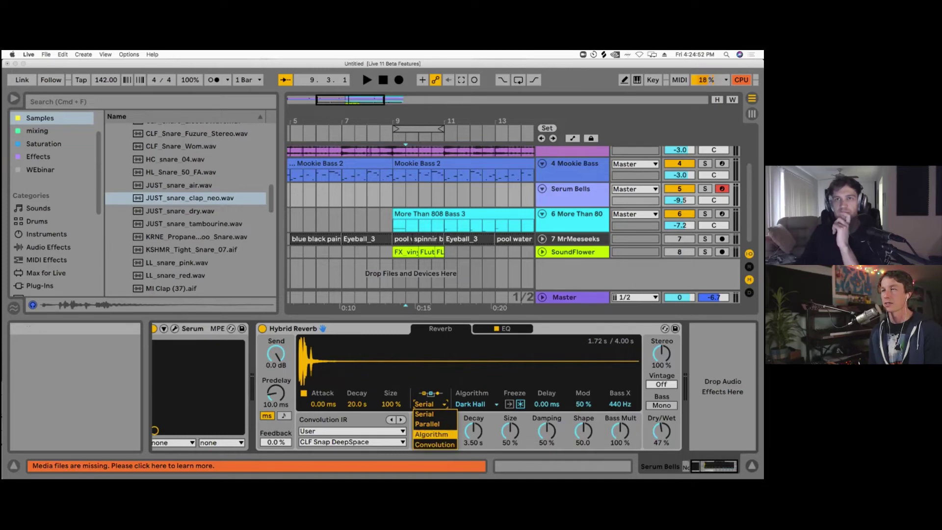
left_click(424, 414)
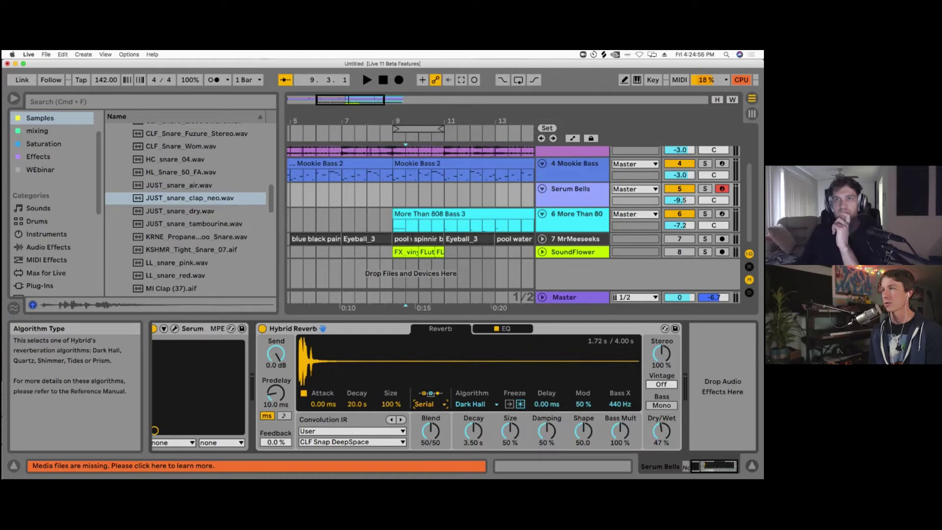
Step: Set Hybrid Reverb's algorithm to Tides and turn off the Note Echo device ahead of Serum
left_click(471, 404)
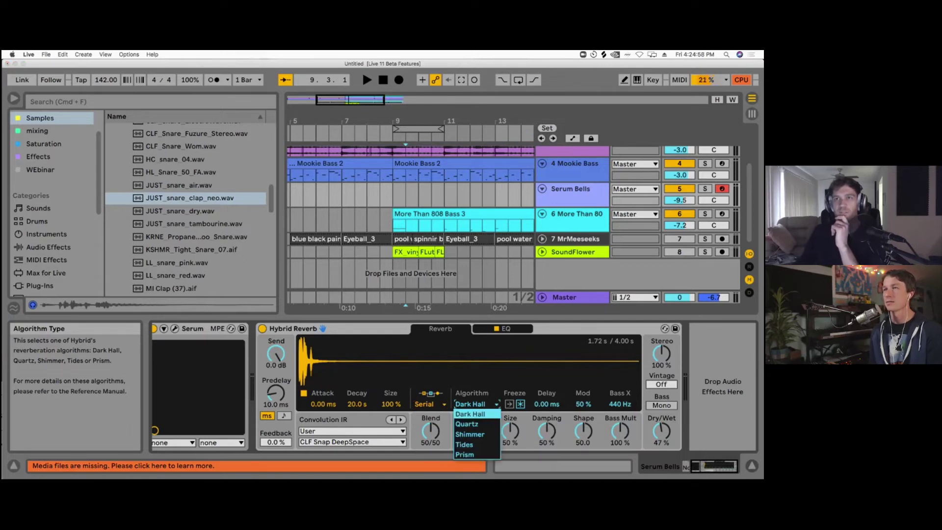
left_click(464, 444)
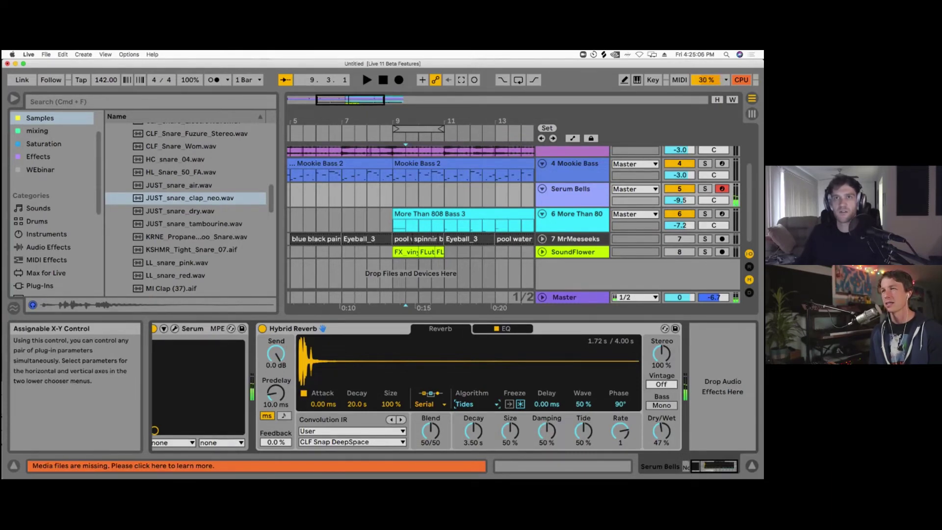
left_click_drag(715, 466, 706, 466)
left_click(166, 329)
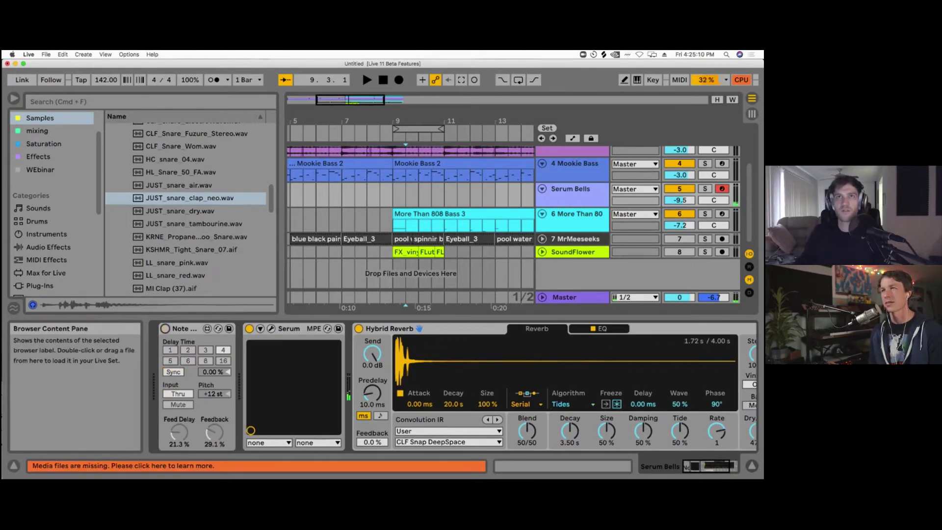
Step: Set the audio buffer size to 128 samples in the Preferences and close them
left_click(29, 55)
left_click(45, 76)
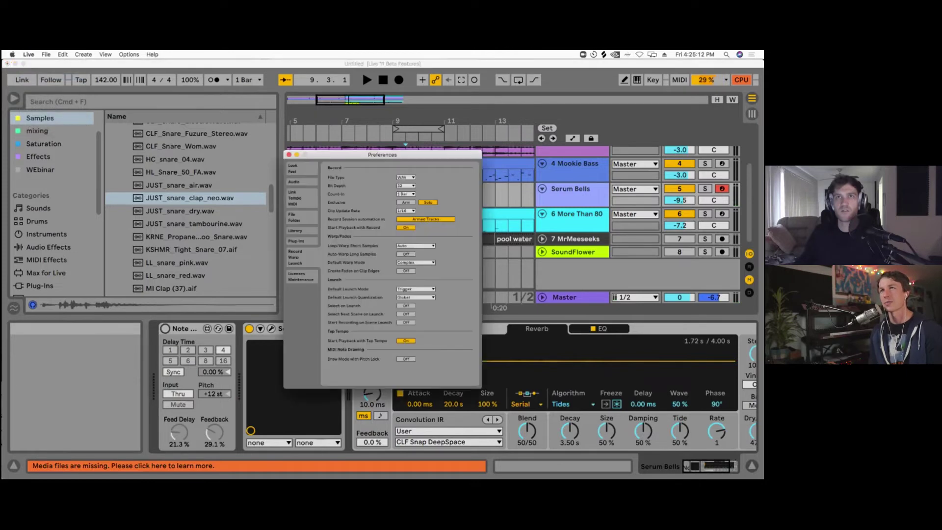
left_click(295, 181)
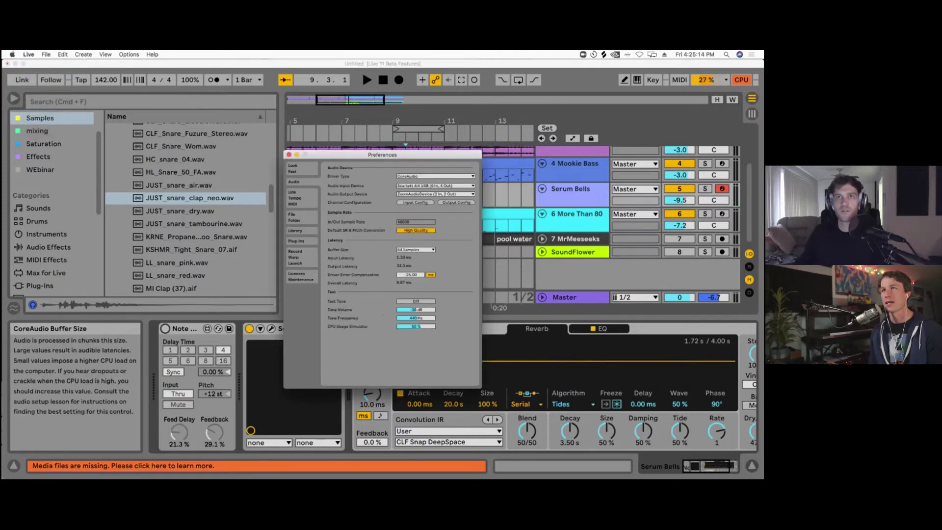
left_click(416, 249)
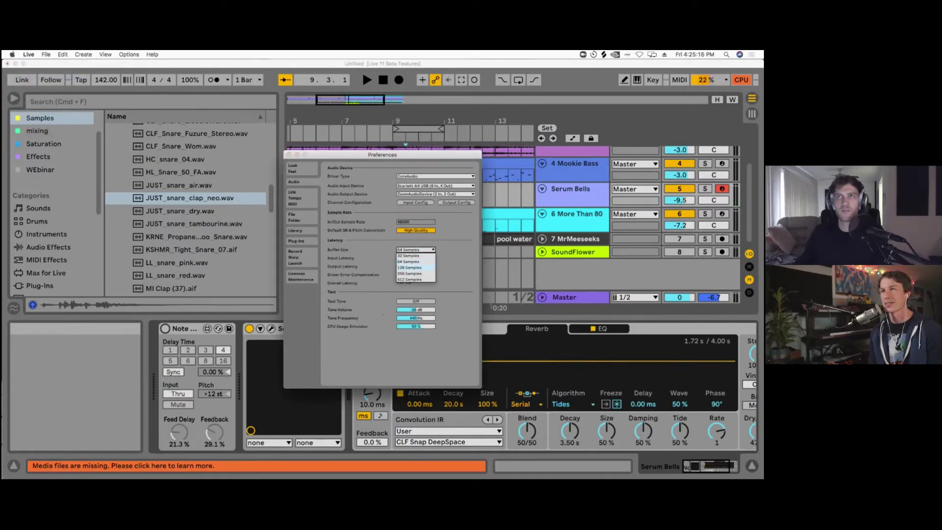
left_click(409, 267)
left_click(289, 155)
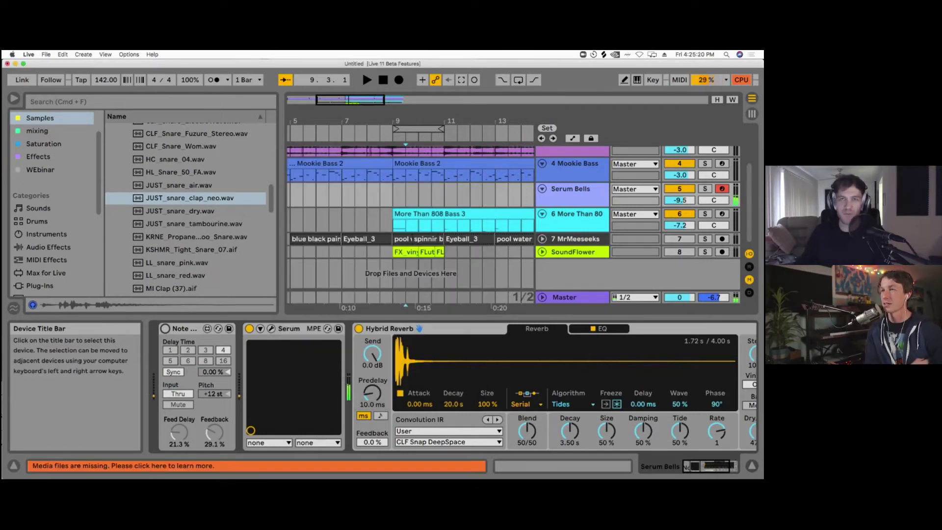
Step: Load the Mornac Church impulse response from the Real Places category into Hybrid Reverb
left_click_drag(707, 466, 715, 466)
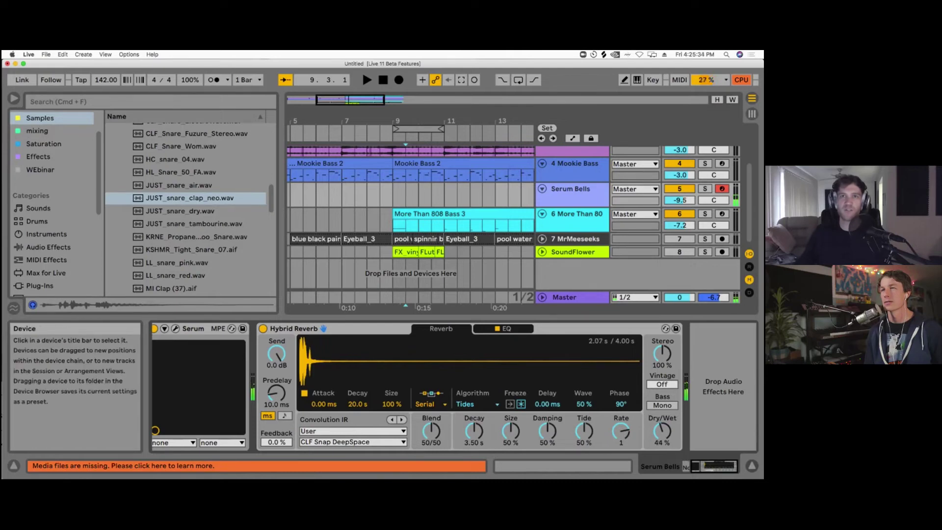
left_click(352, 431)
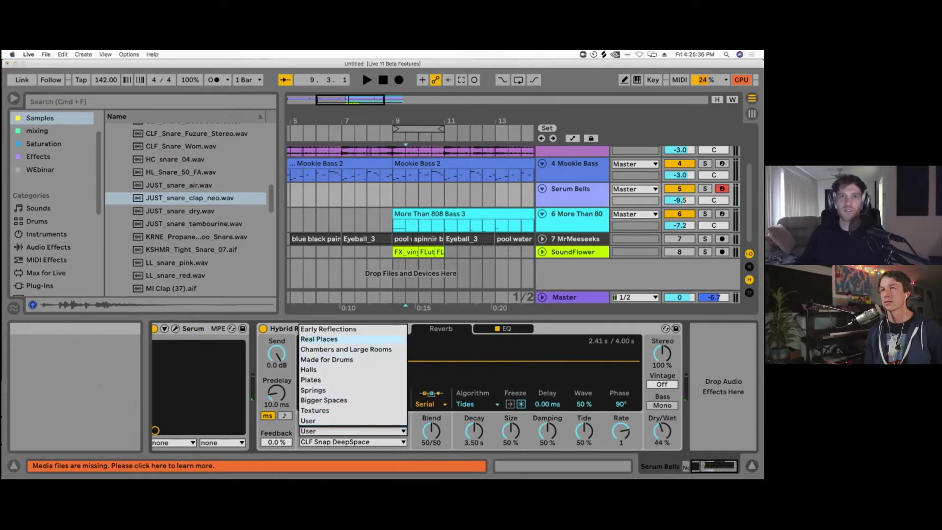
left_click(334, 339)
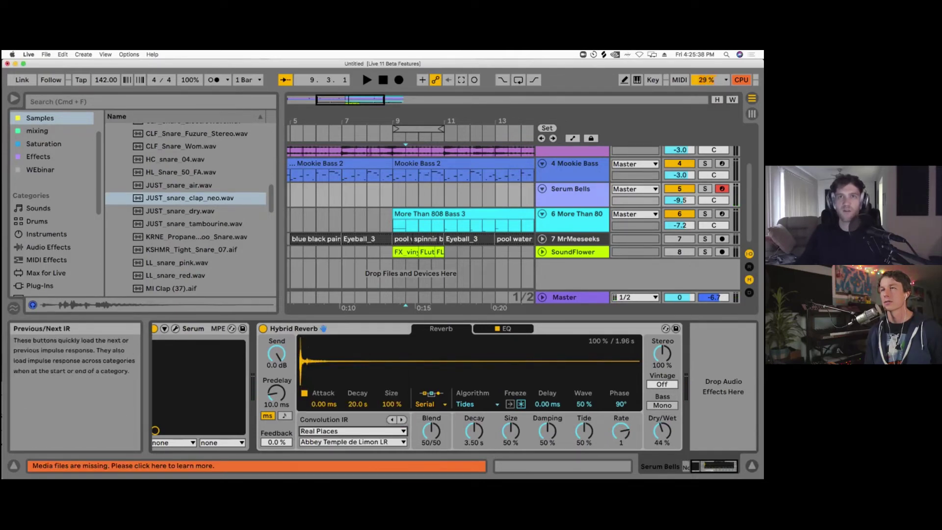
left_click(352, 441)
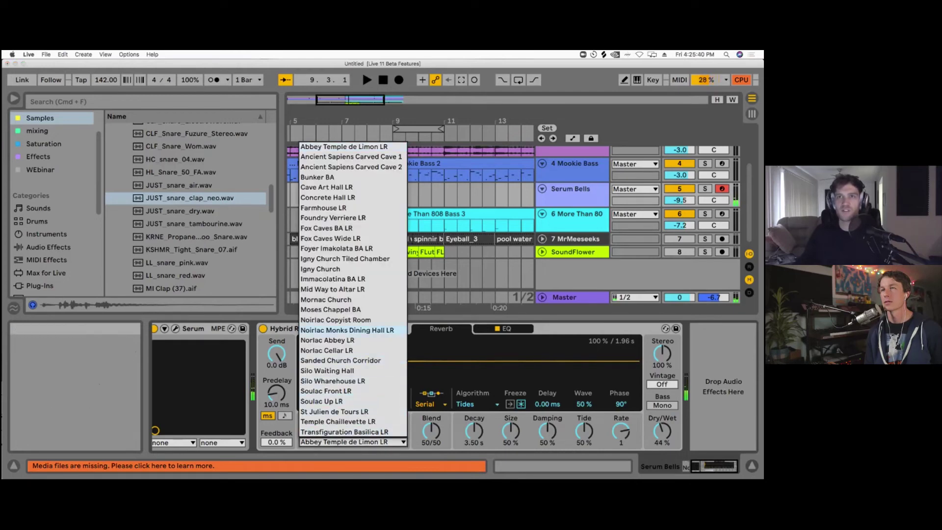
left_click(327, 300)
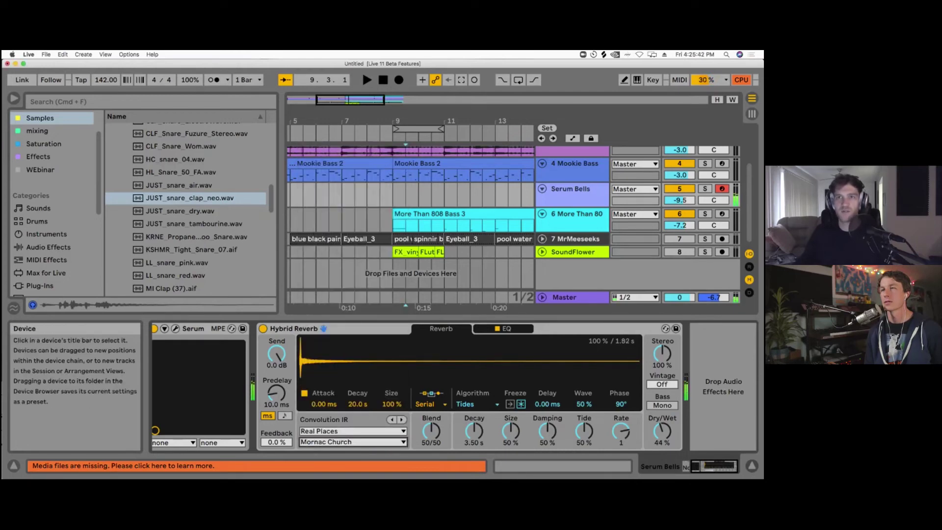
Step: Set Hybrid Reverb's algorithm to Shimmer with a decay of 2.81 s and a dry/wet balance of 58%
left_click(474, 404)
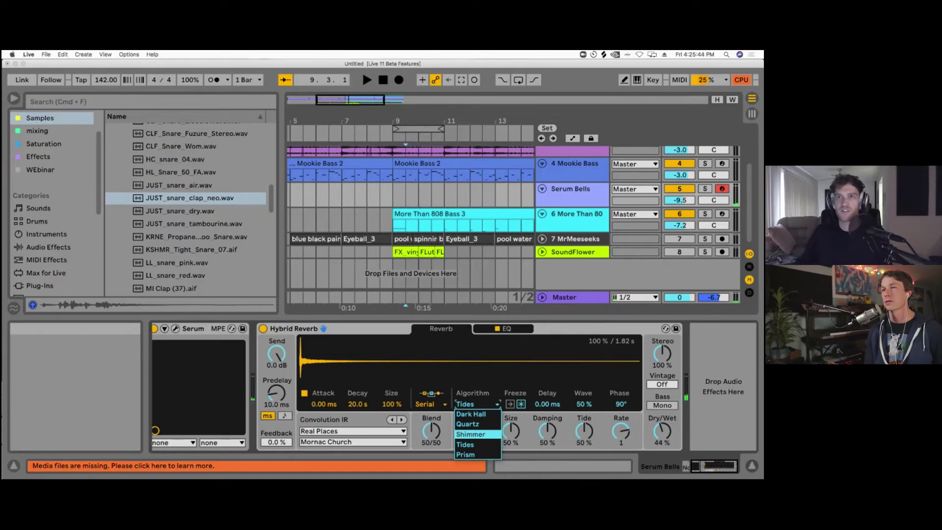
left_click(465, 444)
left_click_drag(662, 431, 663, 423)
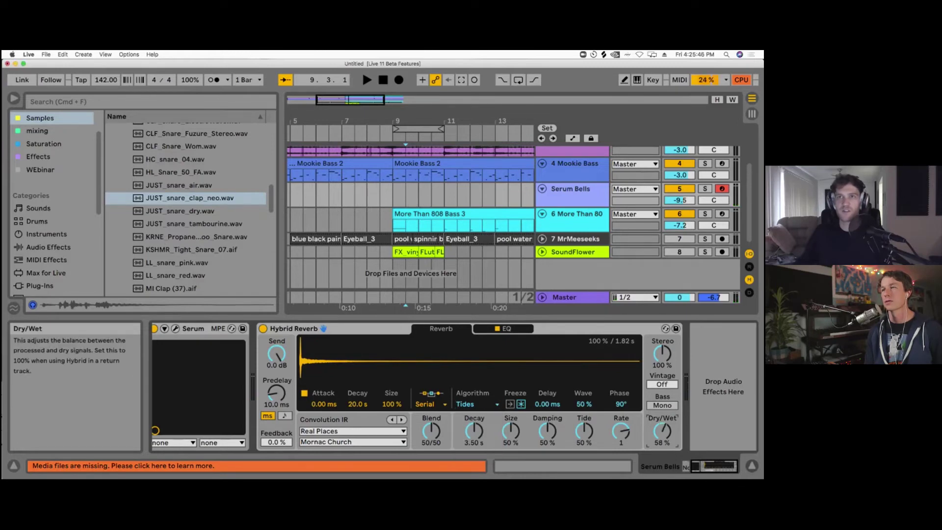
left_click(473, 404)
left_click(472, 434)
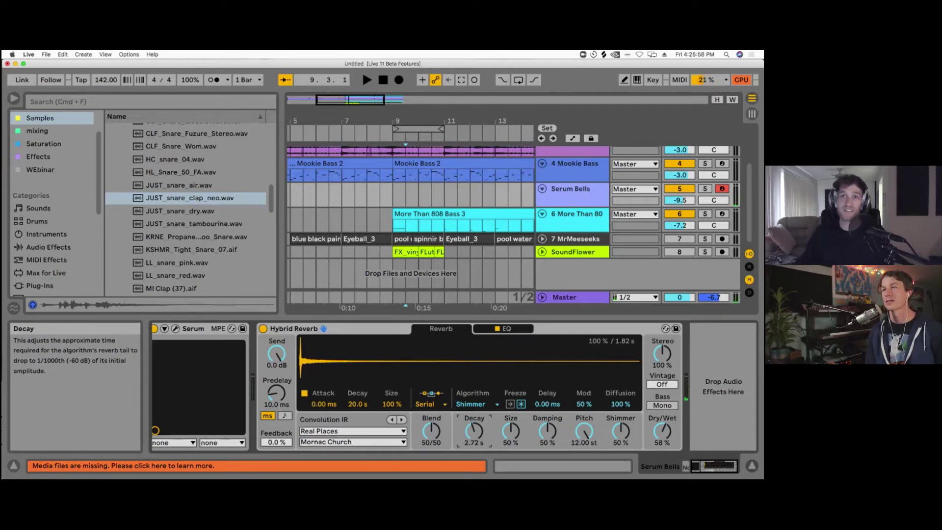
left_click(476, 404)
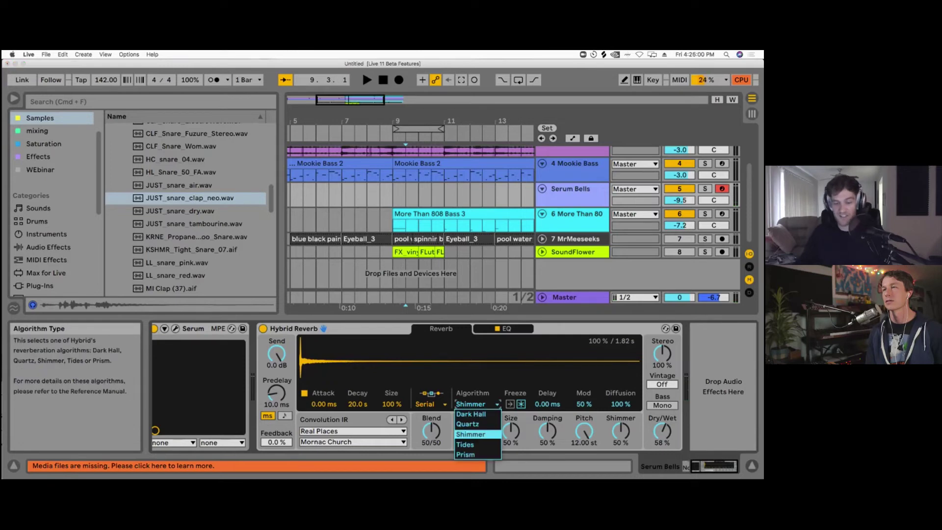
left_click(476, 433)
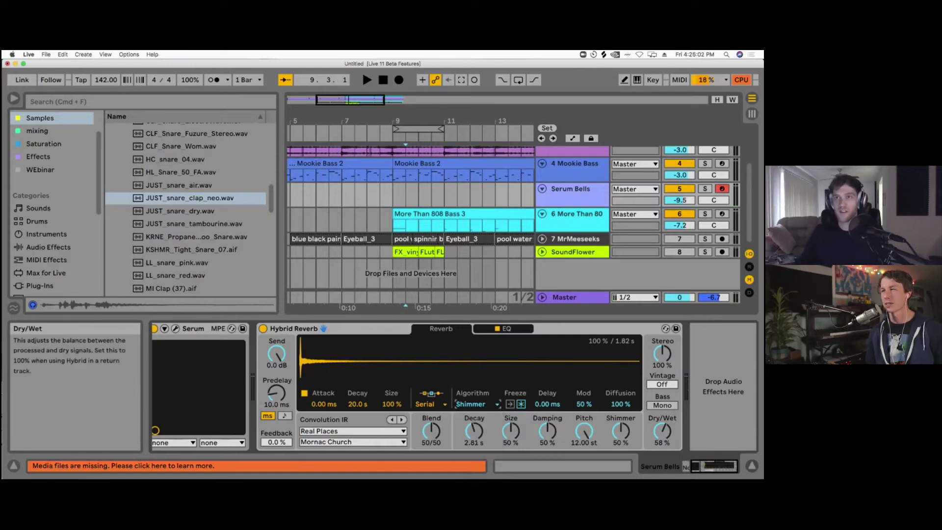
Step: Set the Shimmer reverb's Mod to 100%, Delay to 26.5 ms, Shimmer amount to 80% and Dry/Wet to 46%
left_click_drag(662, 430, 662, 426)
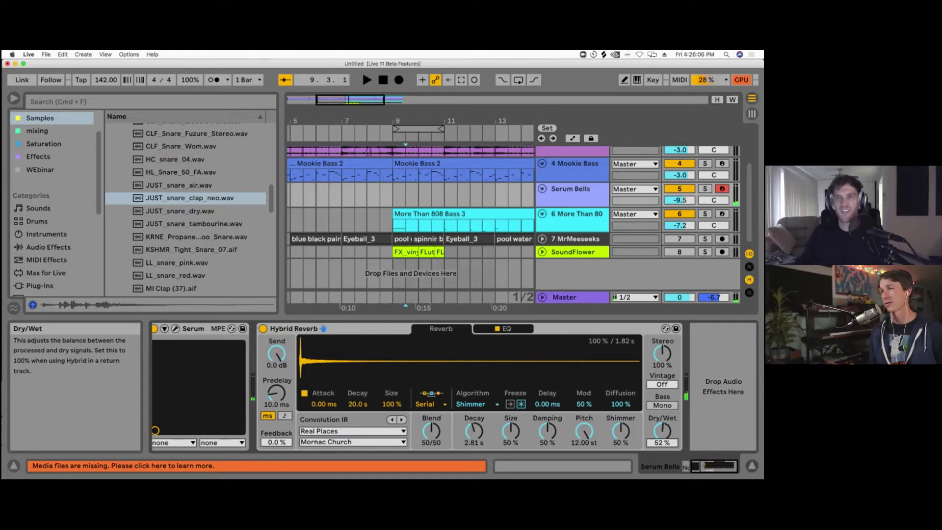
left_click(471, 403)
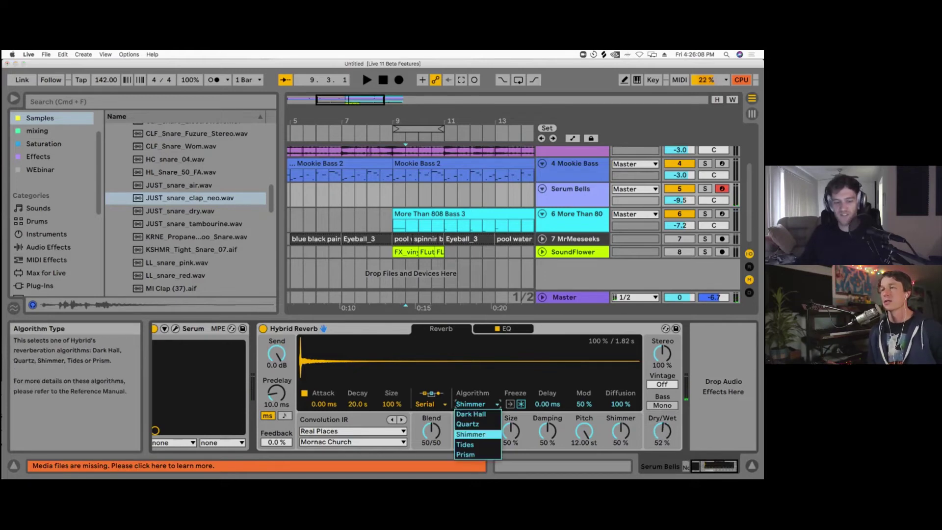
left_click(471, 434)
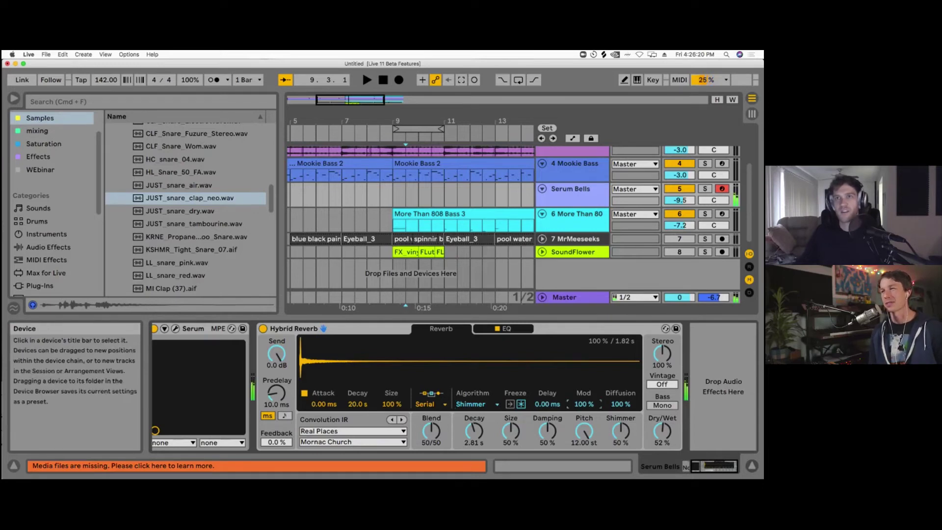
left_click_drag(547, 403, 547, 400)
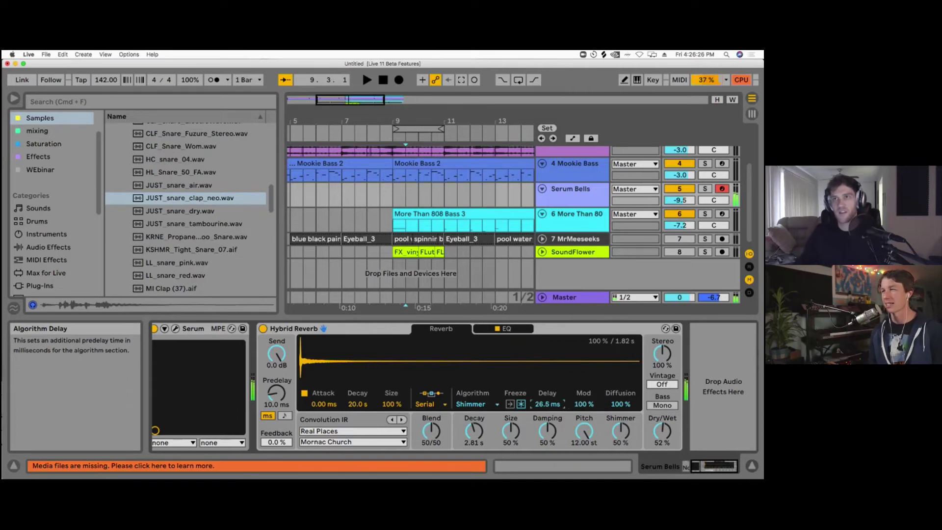
left_click_drag(662, 431, 662, 420)
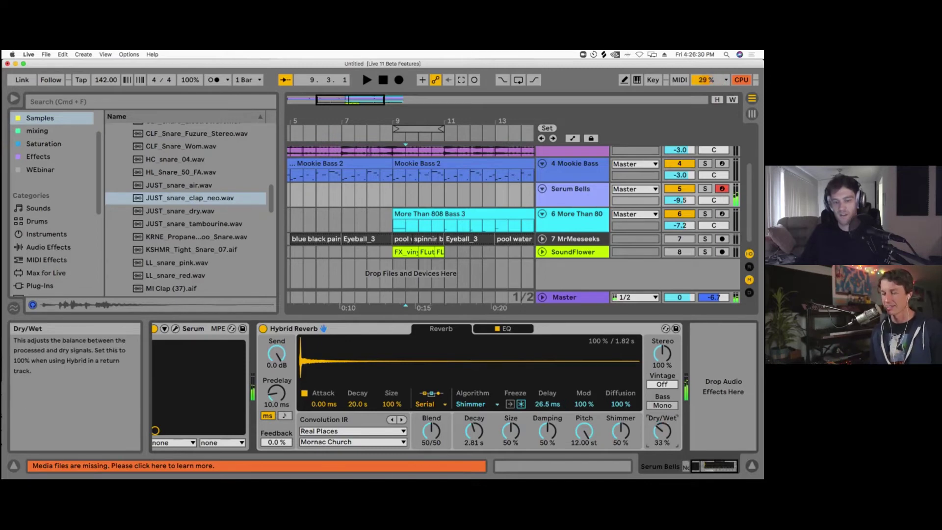
mouse_move(662, 431)
left_mouse_down()
mouse_move(663, 450)
mouse_move(621, 422)
mouse_move(662, 427)
left_mouse_up()
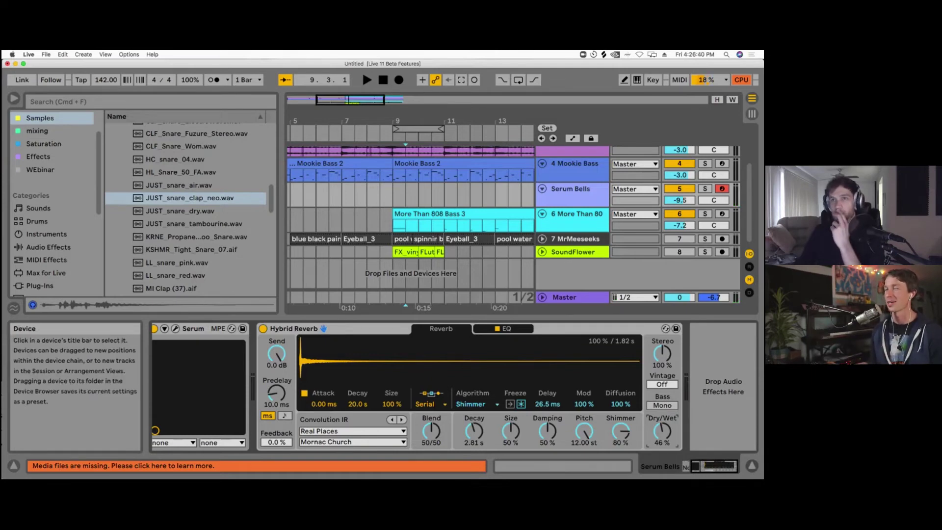
Step: Review Hybrid Reverb's Serial, Parallel, Algorithm and Convolution routing options, keeping Serial
left_click(430, 405)
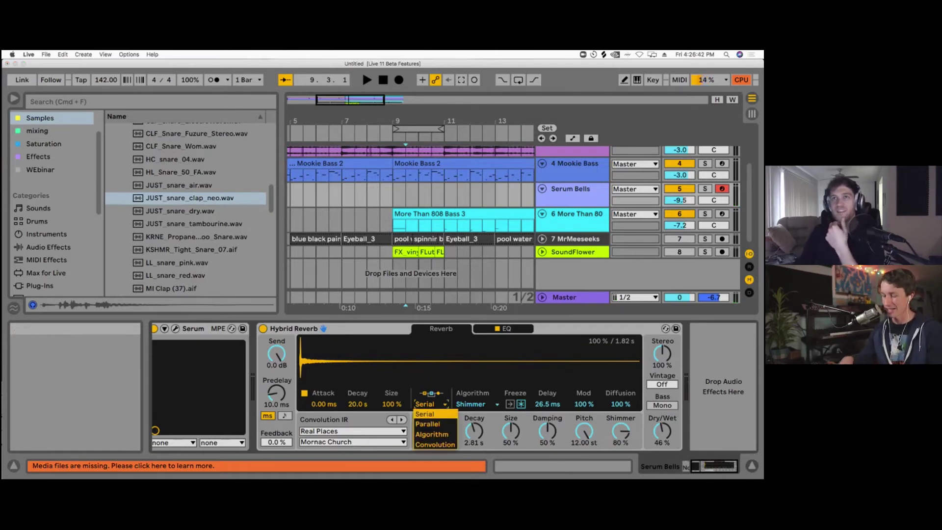
left_click(474, 430)
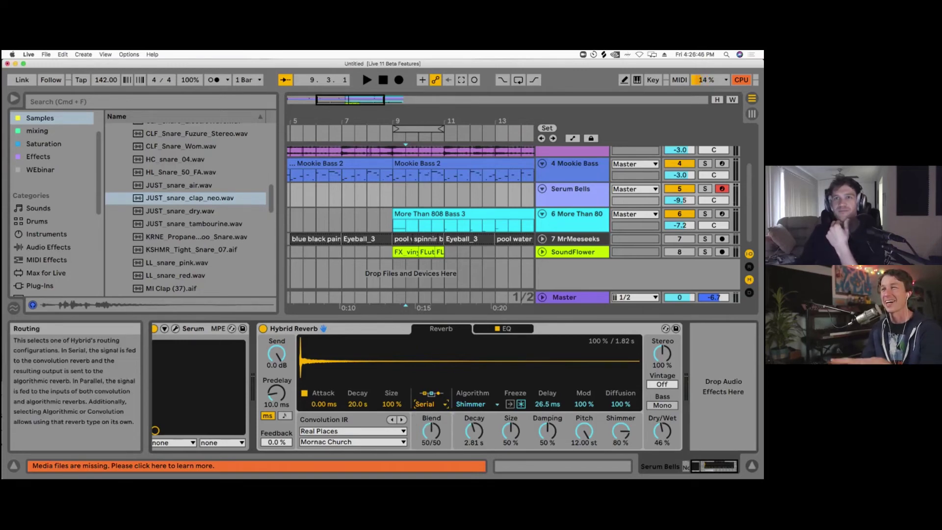
left_click(431, 405)
left_click(431, 413)
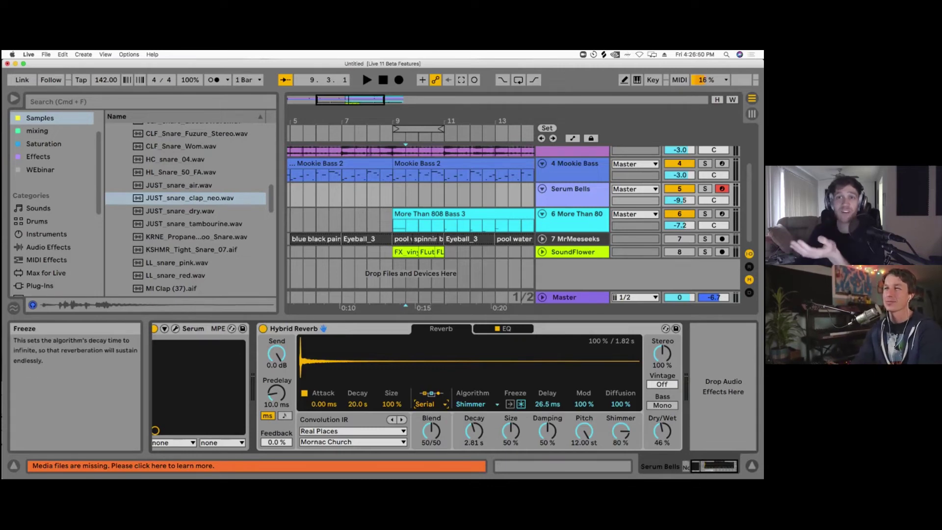
Step: In Hybrid Reverb's EQ, lower band 4 to reduce the highs and raise the low-cut frequency of band 1 to 394 Hz
left_click(502, 328)
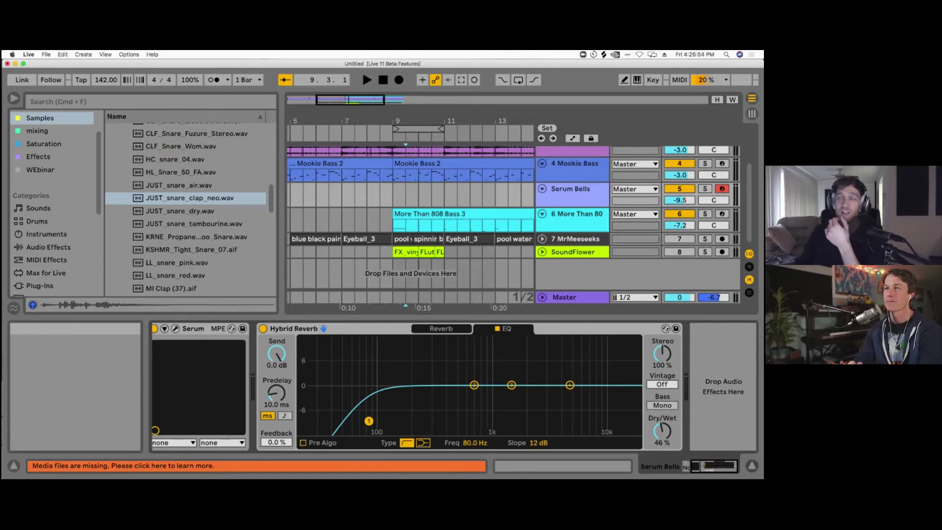
left_click(441, 329)
left_click(504, 329)
left_click_drag(570, 384, 565, 401)
left_click_drag(369, 421, 446, 421)
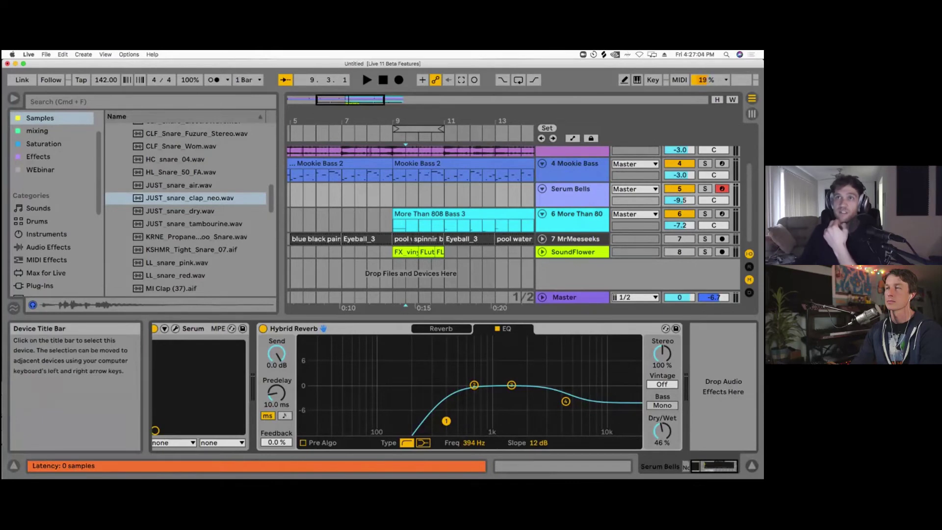
Step: Show the return tracks and select return track A with the ValhallaVintageVerb device
left_click(749, 266)
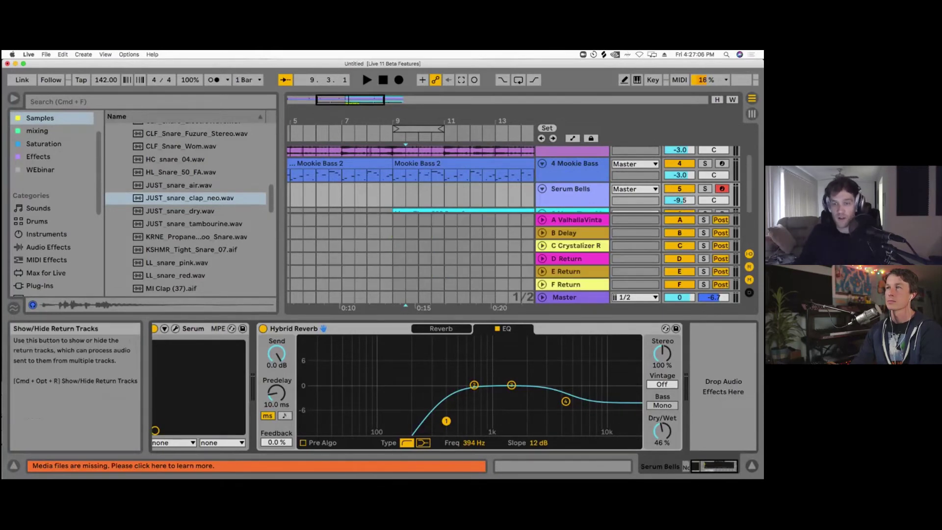
left_click(576, 220)
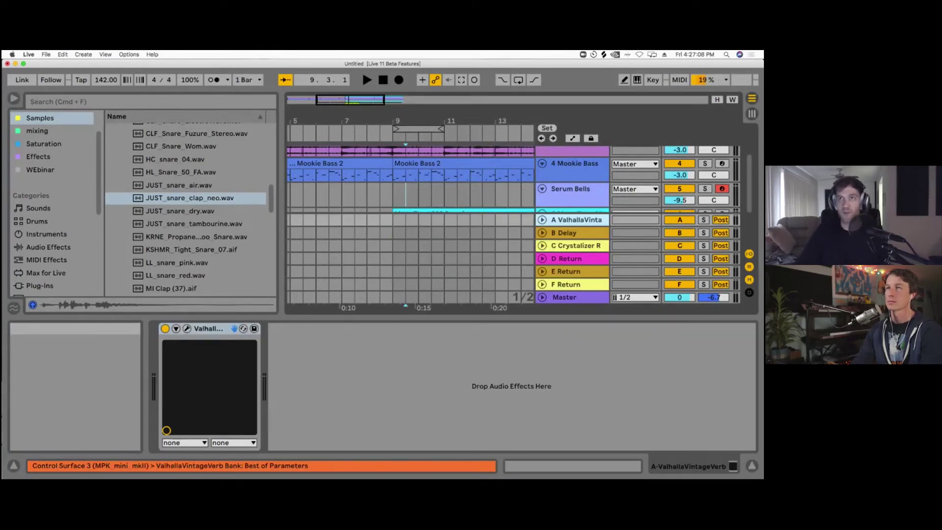
Step: Rename return track A to ROOM
key("super+r")
type("ROOM")
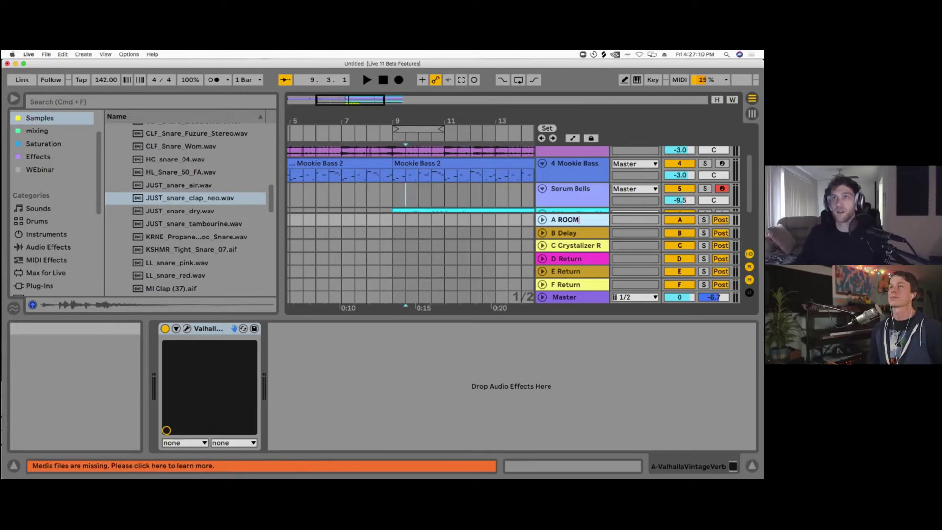
key("Return")
Step: Move the Hybrid Reverb device from the Serum Bells track onto return track A, after the ValhallaVintageVerb
scroll(573, 198, "down", 5)
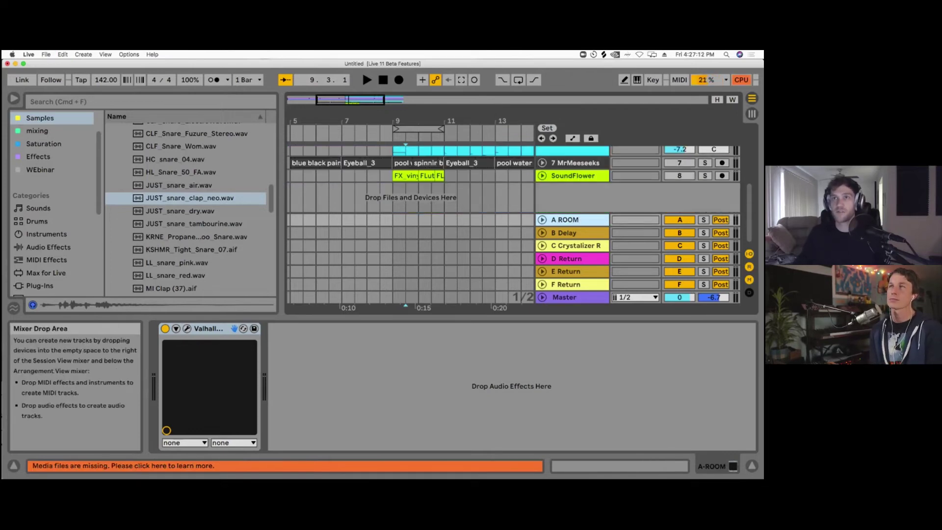
scroll(574, 170, "up", 2)
left_click(573, 170)
left_click(573, 155)
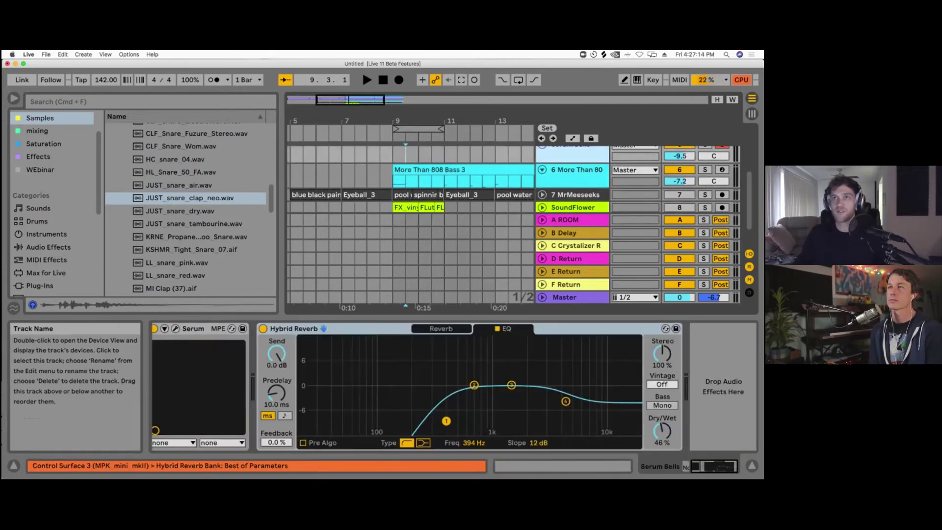
left_click(574, 329)
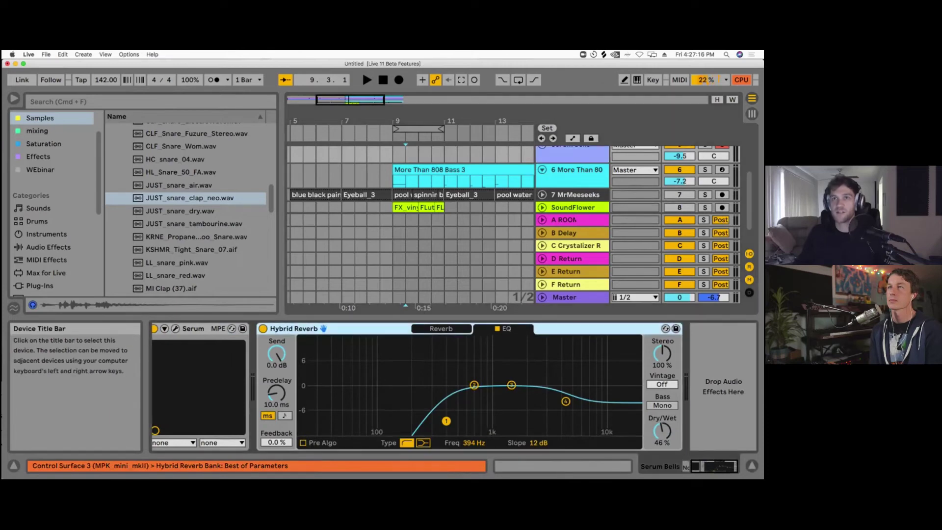
left_click(570, 220)
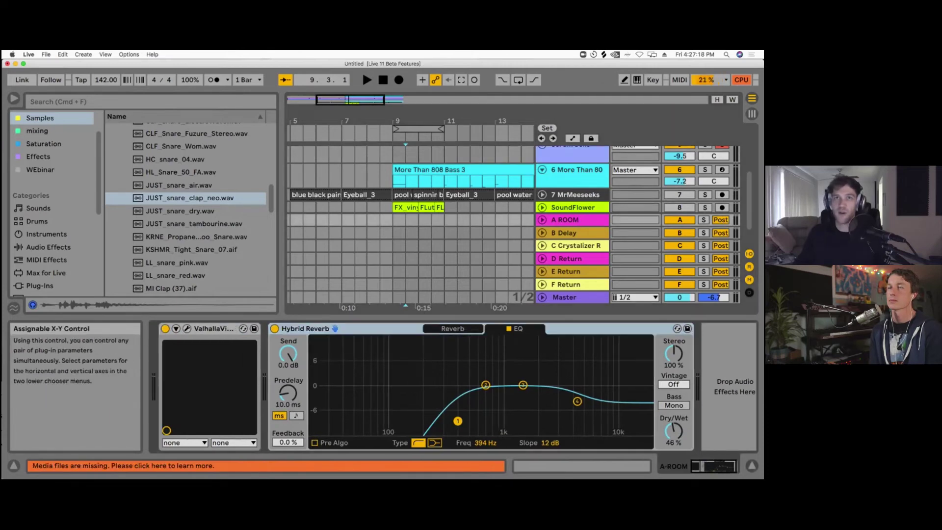
Step: In Hybrid Reverb's EQ, set low-cut band 1 to 367 Hz with a 6 dB slope and slightly adjust band 4
mouse_move(458, 421)
left_mouse_down()
mouse_move(482, 420)
mouse_move(461, 420)
left_mouse_up()
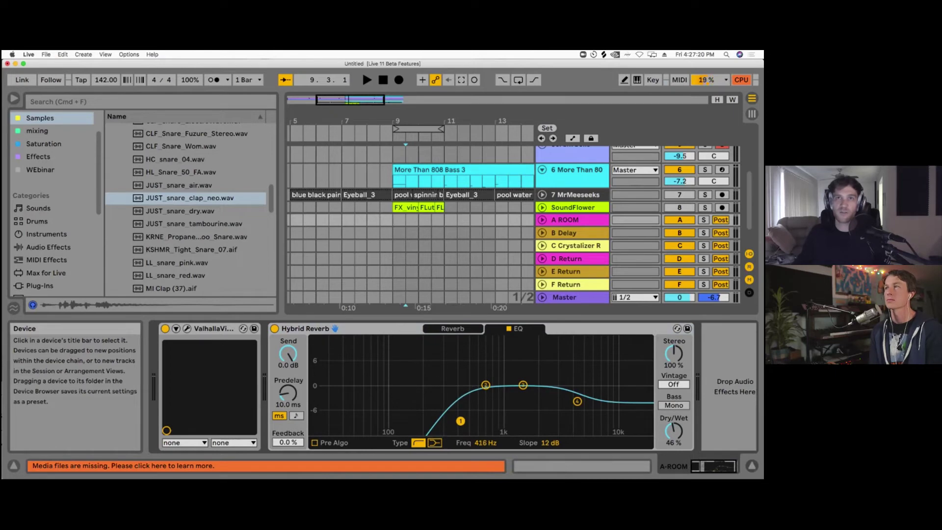
left_click(274, 328)
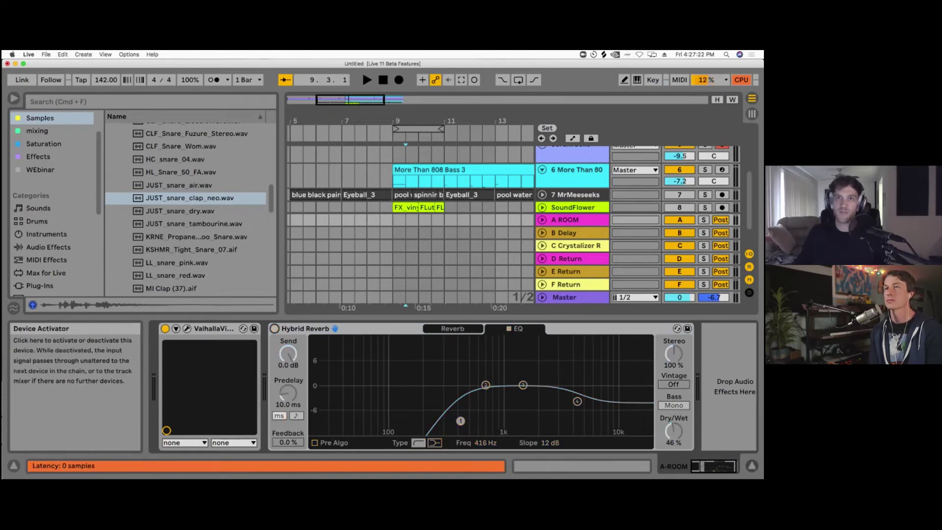
left_click(274, 328)
mouse_move(460, 420)
left_mouse_down()
mouse_move(441, 431)
mouse_move(454, 430)
left_mouse_up()
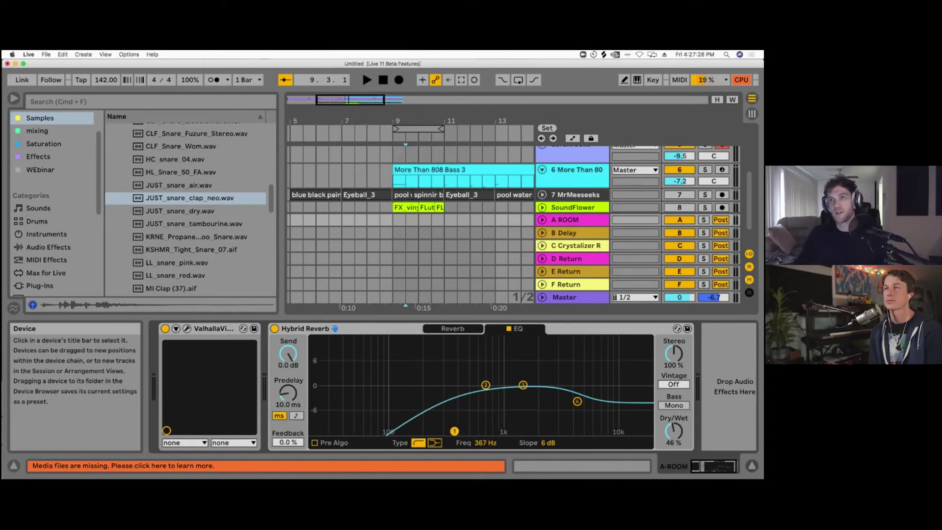
left_click_drag(578, 401, 576, 402)
Step: Show Hybrid Reverb's main reverb settings and raise Vintage through Subtle and Older to Extreme
left_click(453, 329)
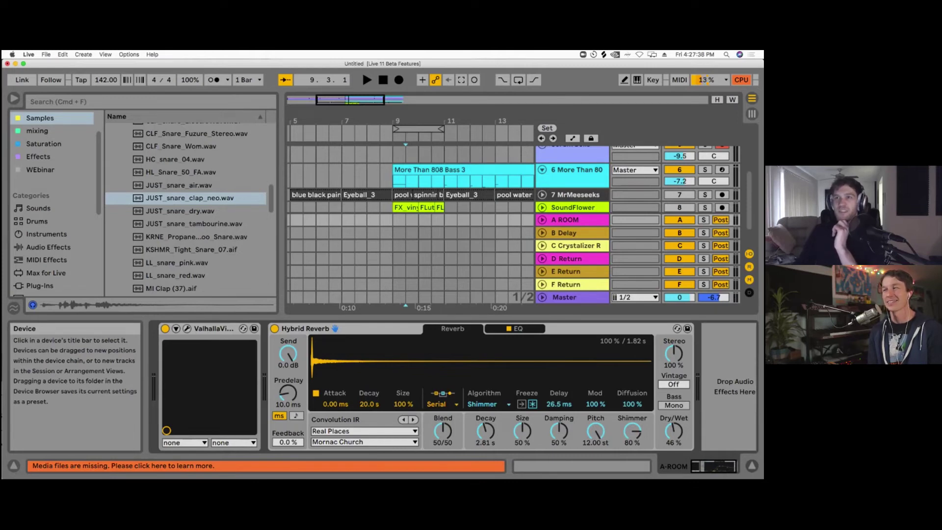
left_click(673, 385)
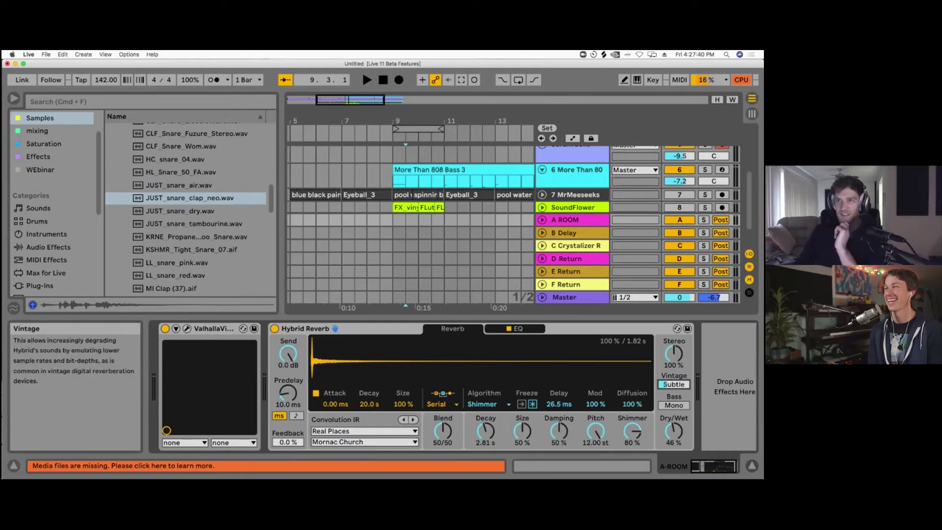
left_click(674, 384)
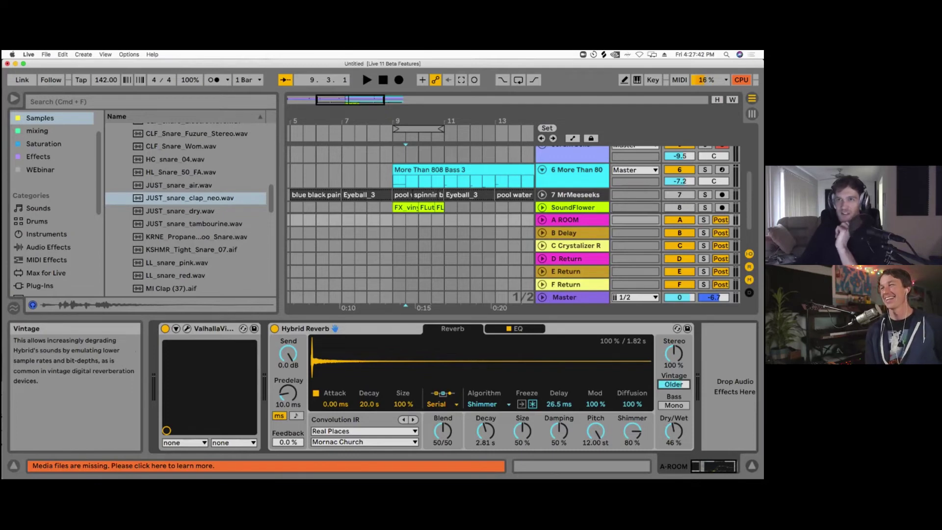
left_click_drag(674, 384, 674, 375)
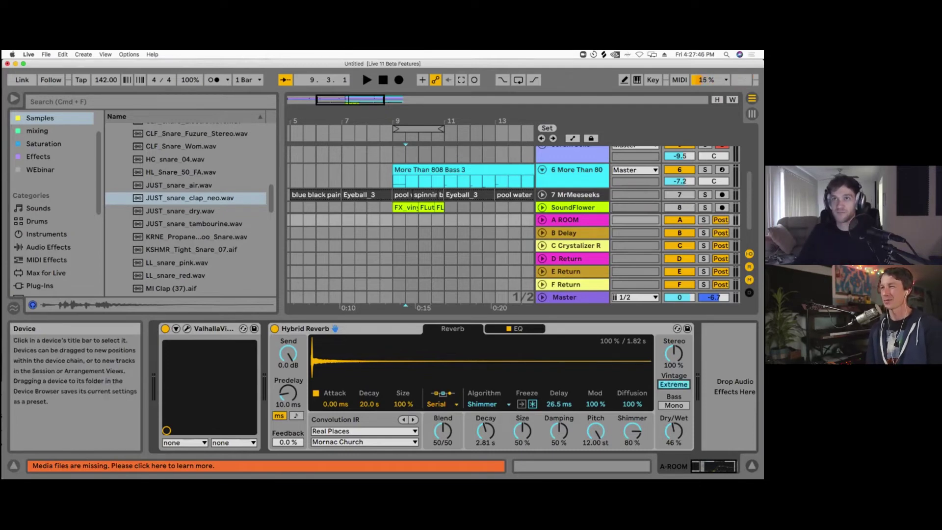
Step: Move the Hybrid Reverb from the ROOM return back to the Serum Bells track
left_click(571, 219)
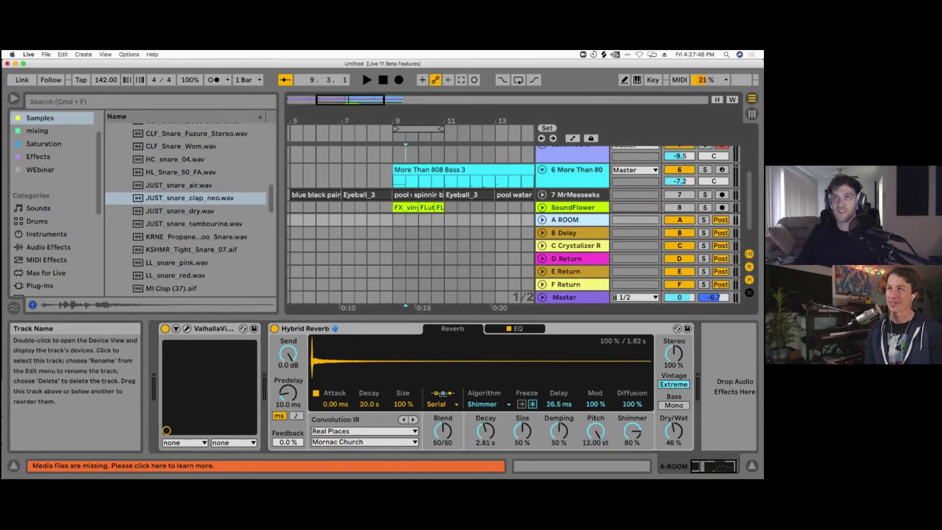
left_click(368, 329)
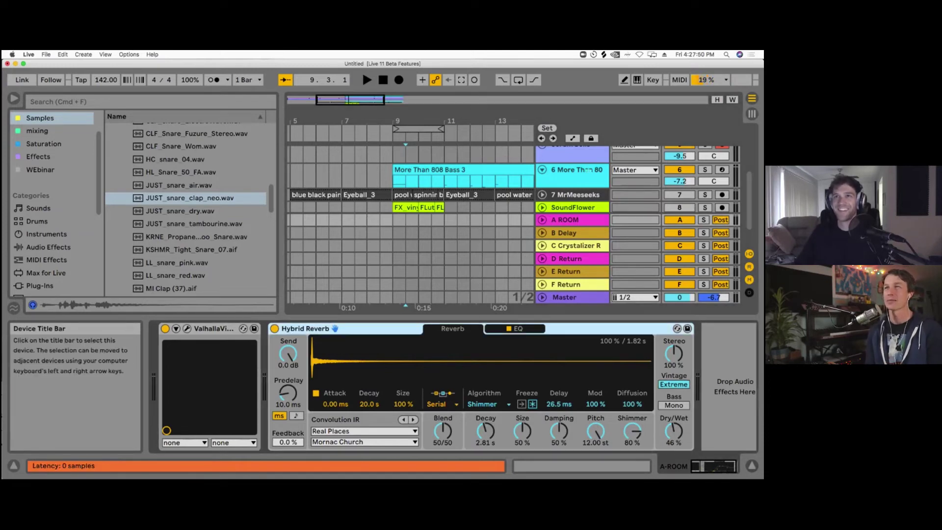
scroll(589, 170, "up", 2)
left_click(591, 174)
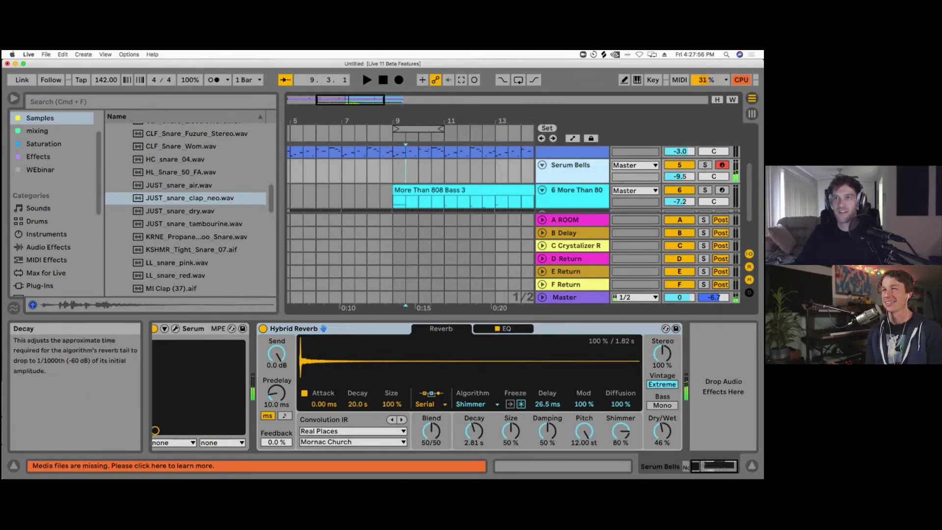
Step: Switch Hybrid Reverb's algorithm to Dark Hall and set Vintage to Old, trying Bass Mono on and off
left_click(471, 404)
left_click(471, 413)
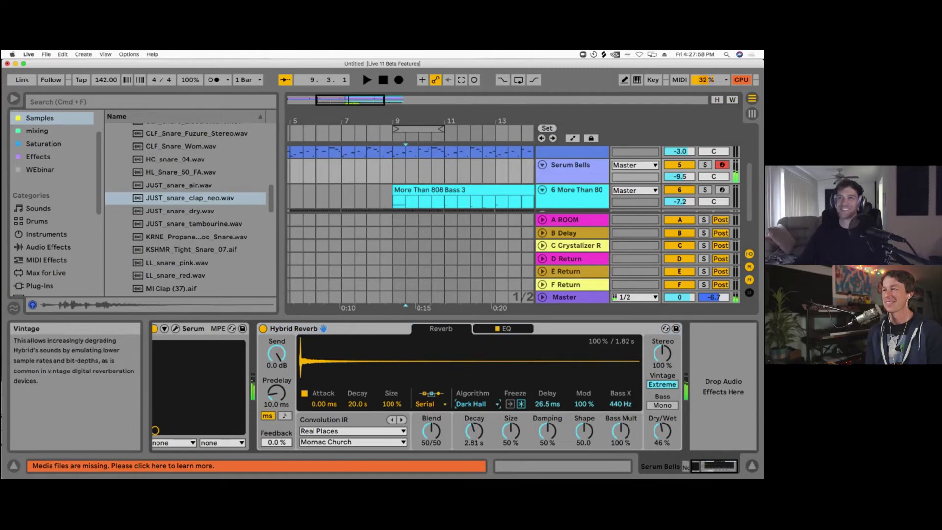
left_click(662, 406)
left_click_drag(662, 384, 662, 391)
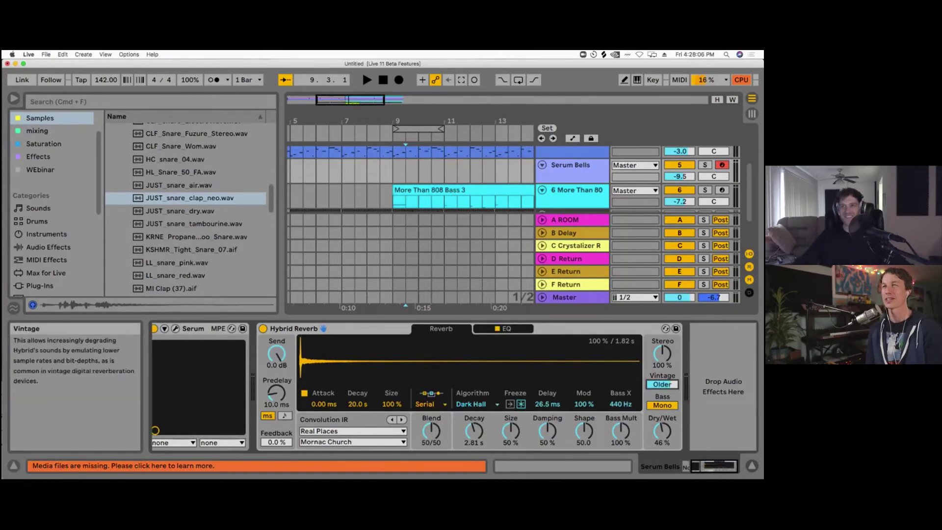
left_click_drag(662, 384, 662, 388)
left_click(662, 405)
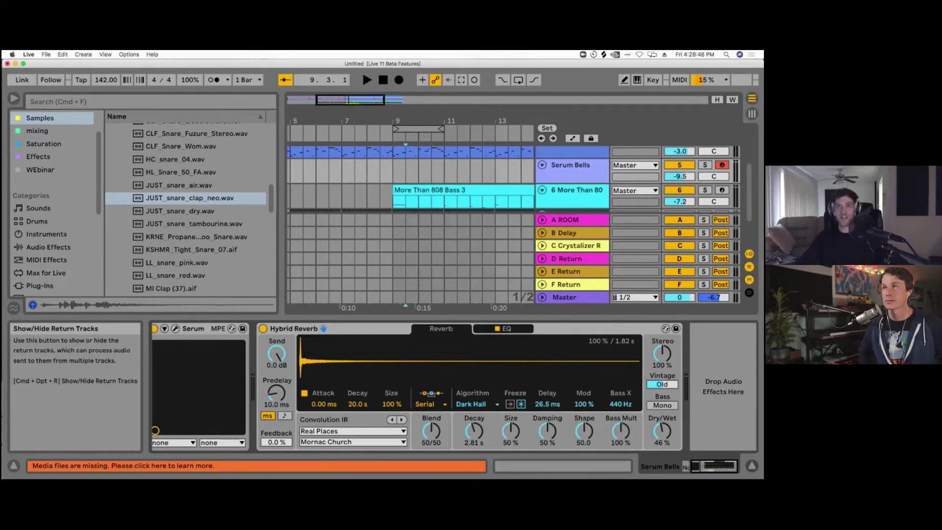
Step: Hide the return tracks and add the Chorus-Ensemble effect to the Serum Bells track after Hybrid Reverb
left_click(749, 266)
left_click(576, 190)
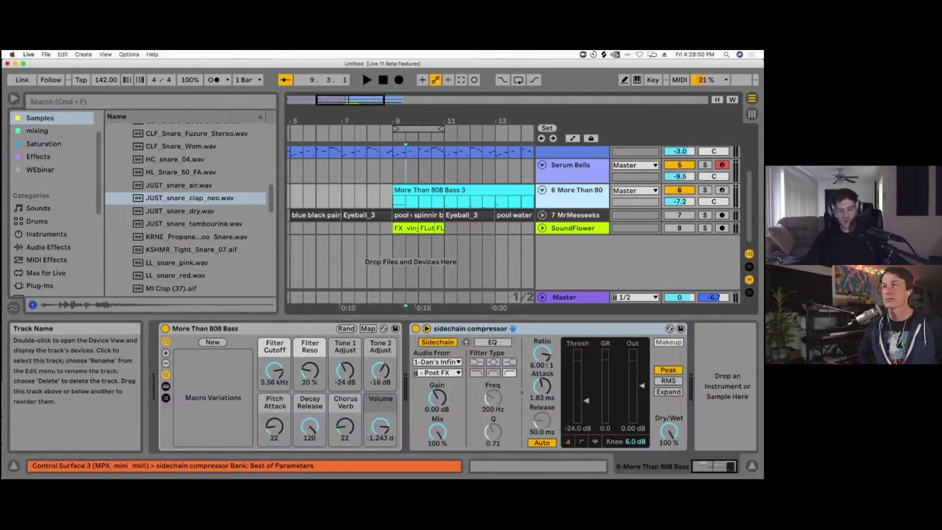
left_click(571, 165)
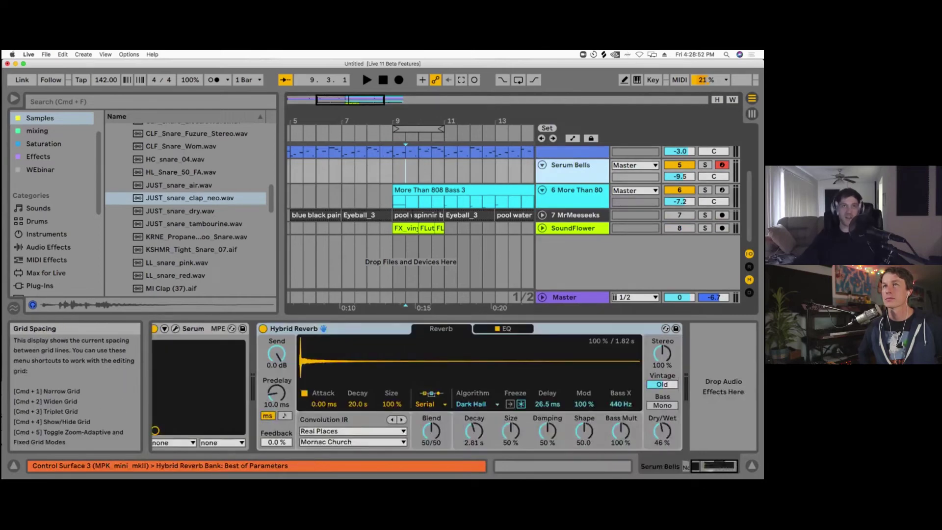
key("super+f")
type("chorus")
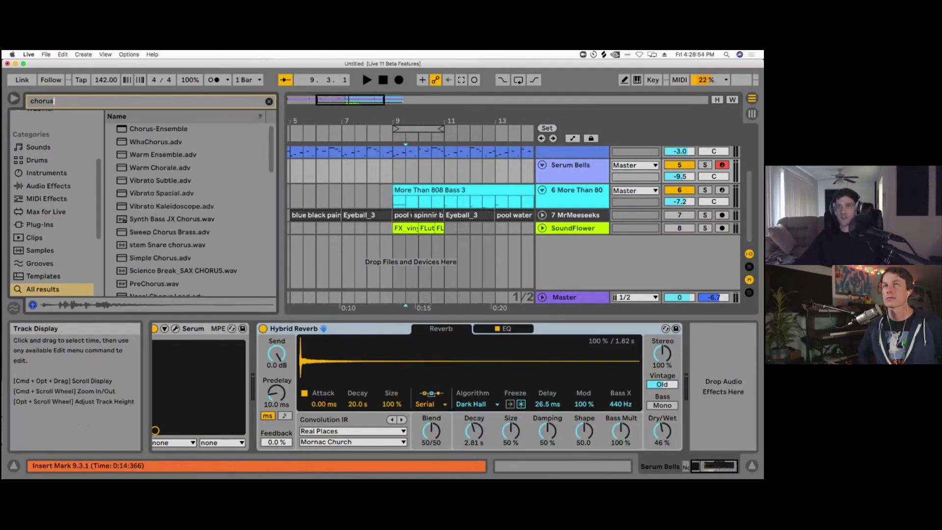
key("Down")
key("Return")
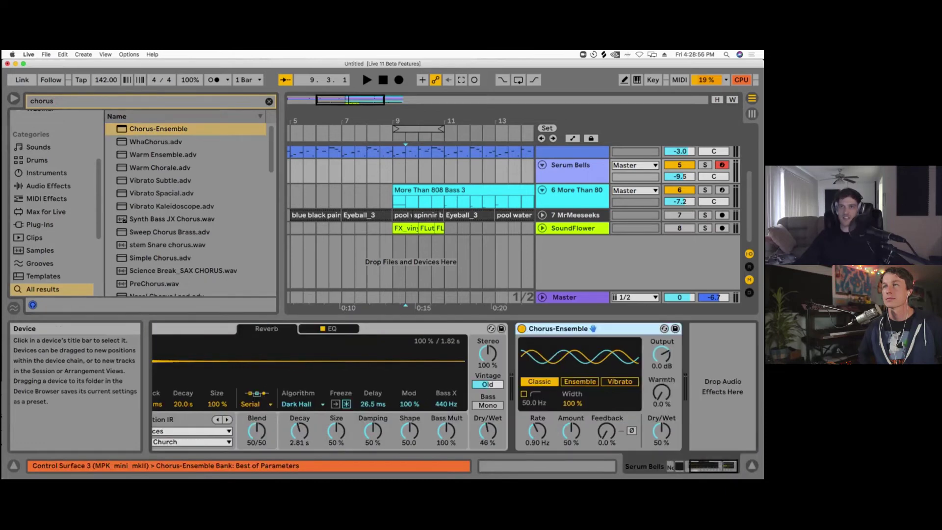
Step: Compare Chorus-Ensemble's Classic and Ensemble modes, and set the device to Vibrato
left_click(580, 381)
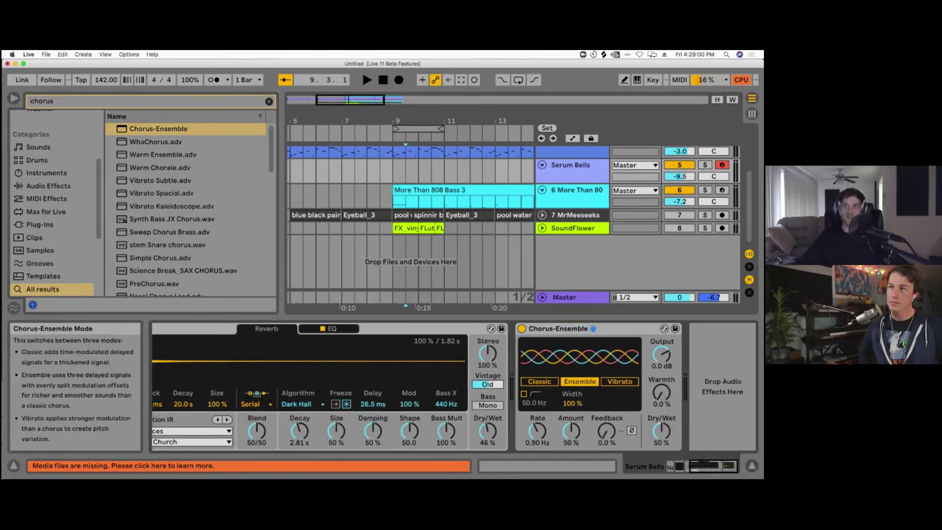
left_click(540, 382)
left_click(580, 381)
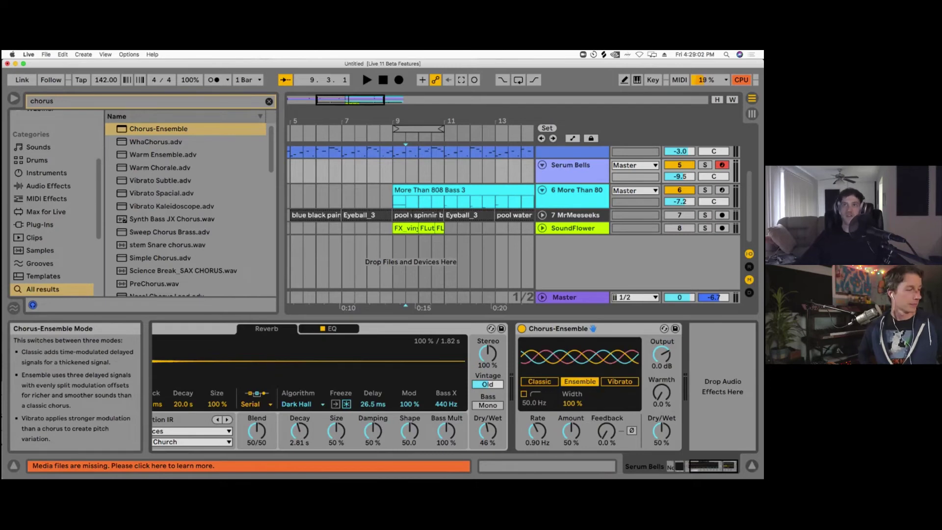
left_click(620, 381)
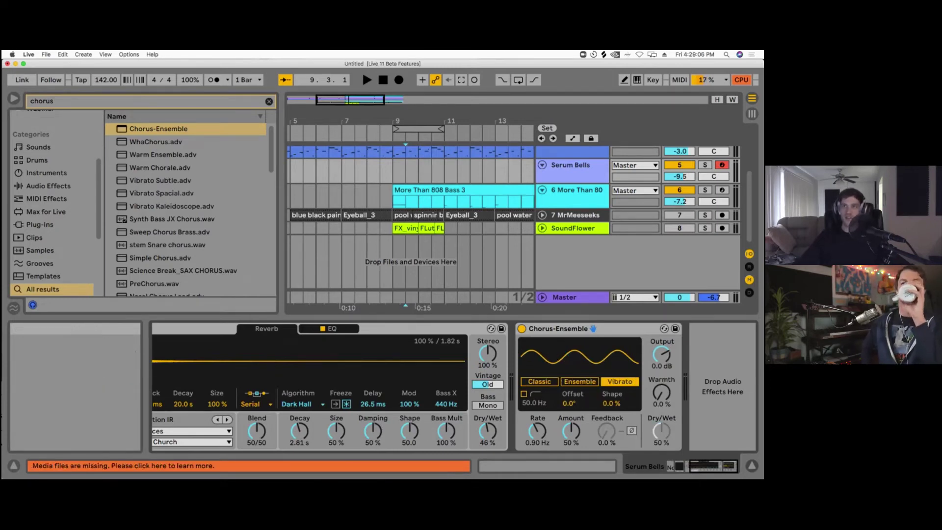
Step: On the Hihat track, set Corpus's Decay to 1.82 s and Material to -19%, and activate the device
scroll(579, 262, "up", 4)
left_click(575, 203)
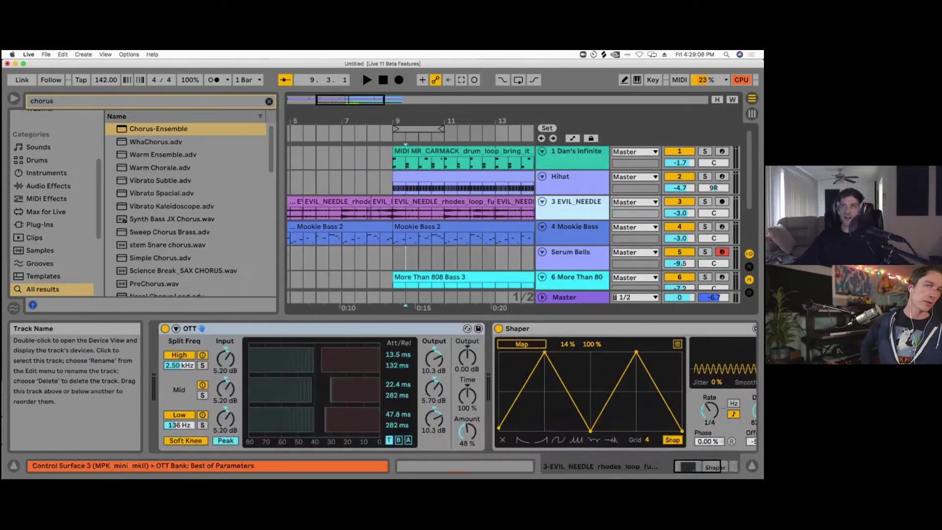
scroll(572, 183, "up", 1)
left_click(571, 178)
scroll(456, 388, "right", 5)
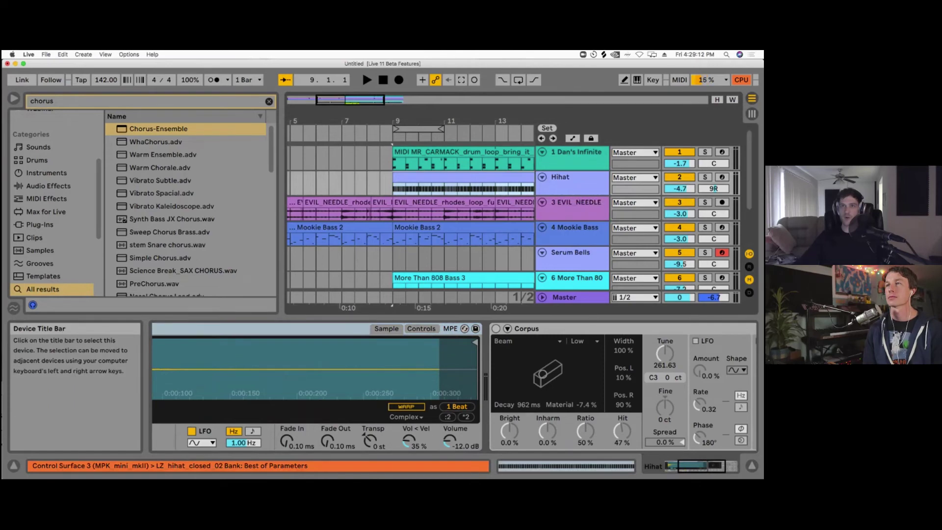
left_click(544, 329)
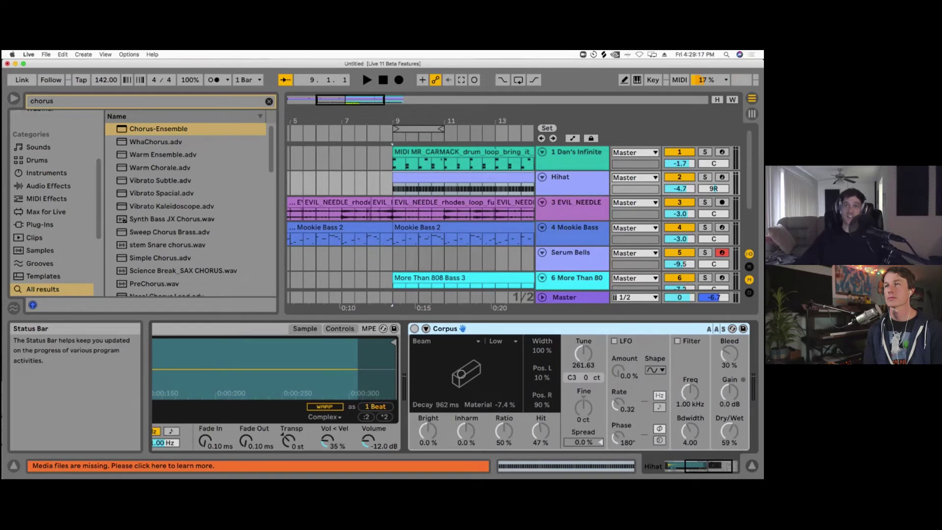
left_click_drag(459, 373, 468, 369)
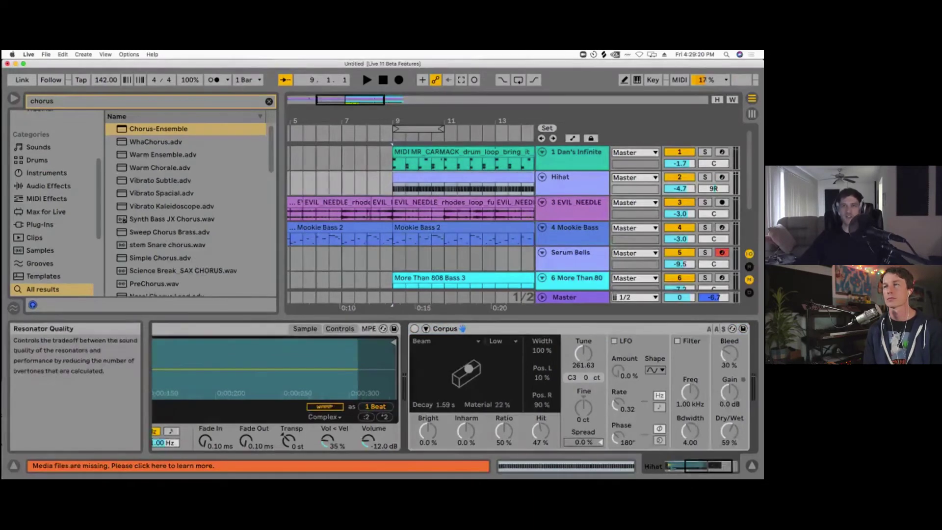
left_click(463, 328)
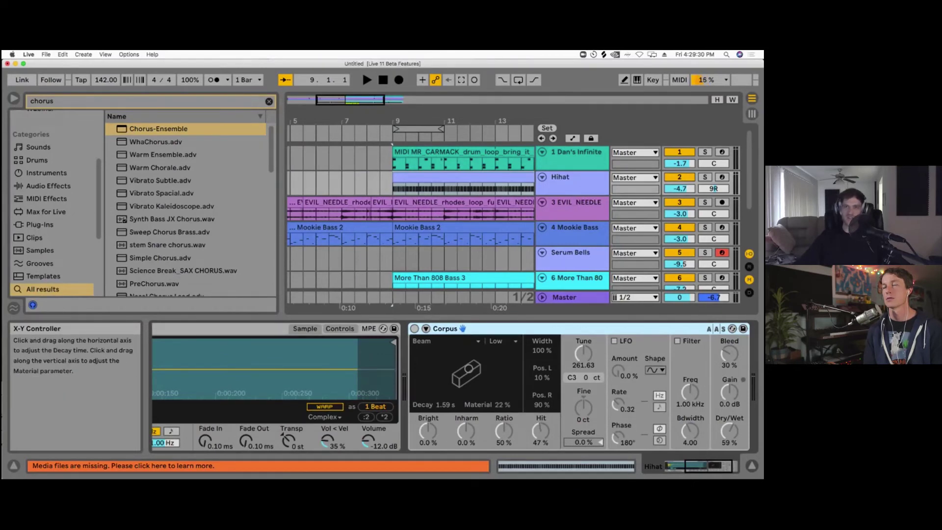
left_click_drag(468, 368, 470, 376)
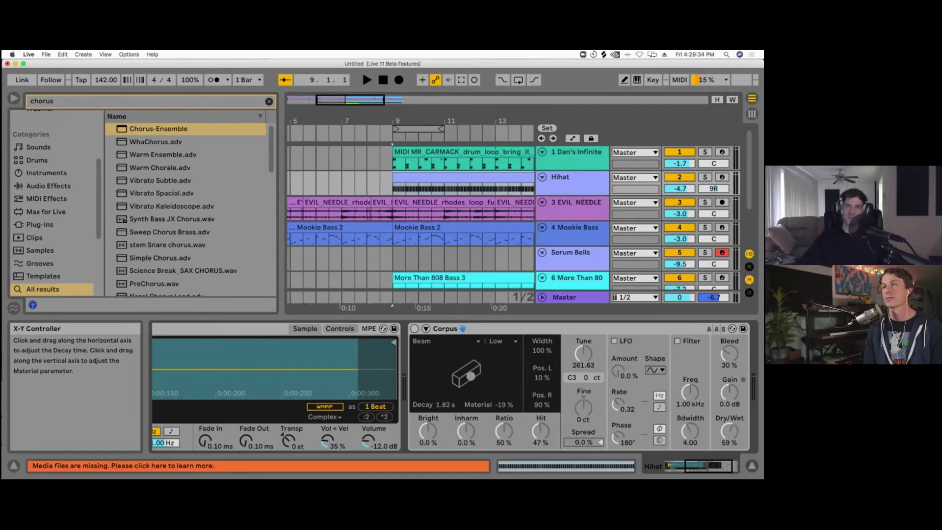
left_click(414, 328)
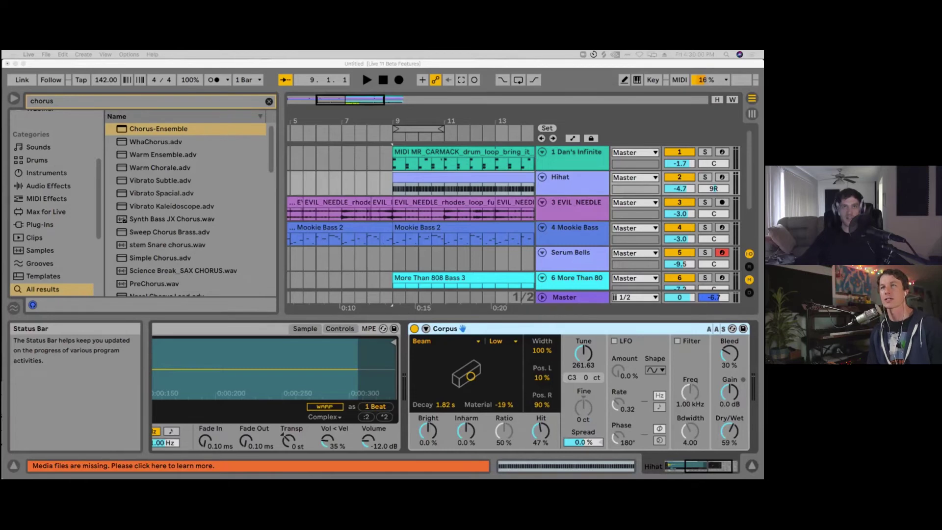
Step: Find the Redux effect in the browser and add it after Corpus on the Hihat track
scroll(186, 206, "down", 5)
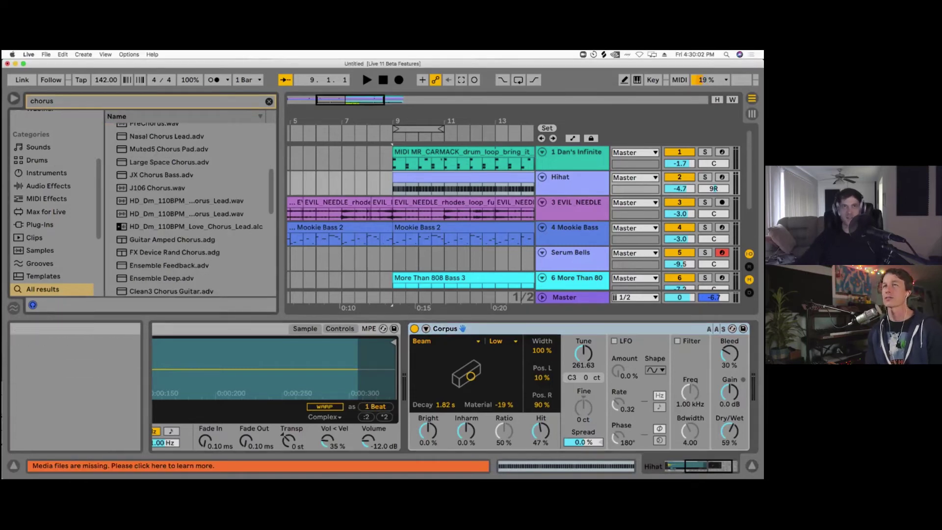
key("super+f")
type("redux")
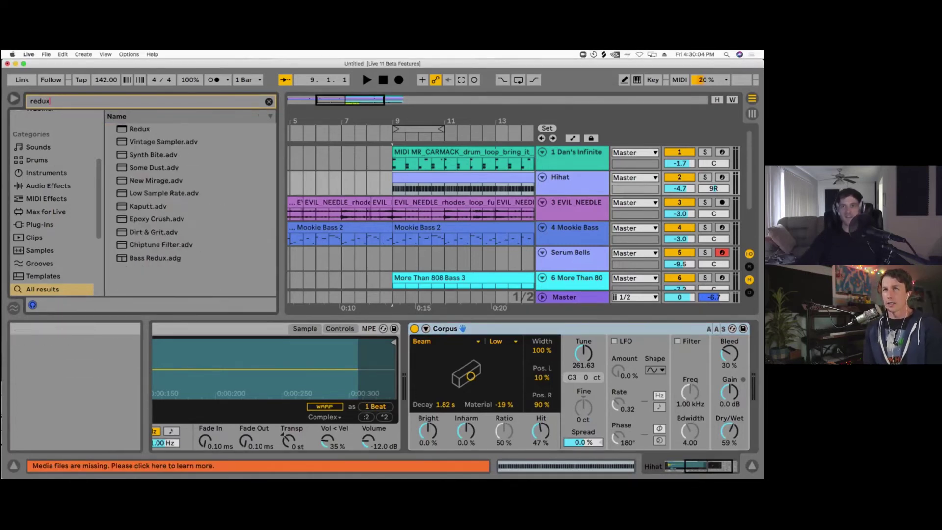
key("Down")
key("Return")
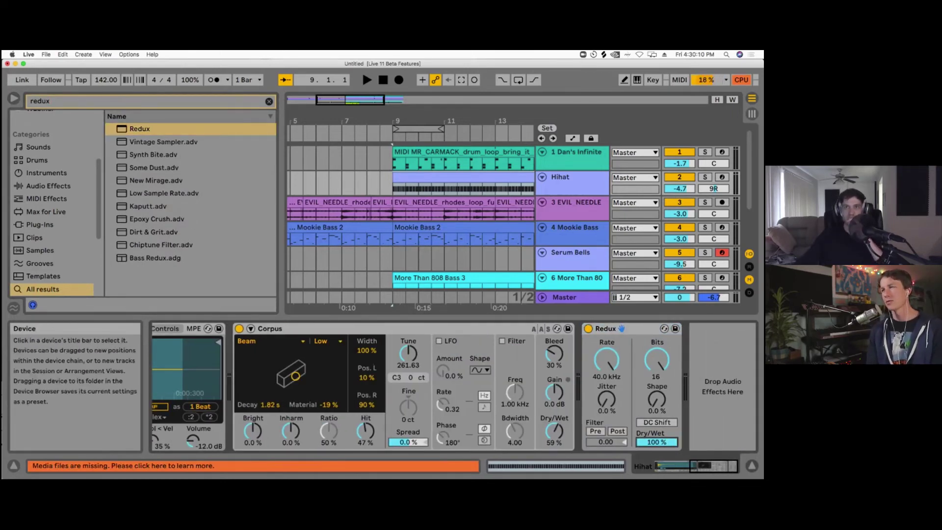
Step: Fold Corpus and set Redux's Rate to 8.82 kHz, Bits to 15 and Dry/Wet to 38%
double_click(403, 329)
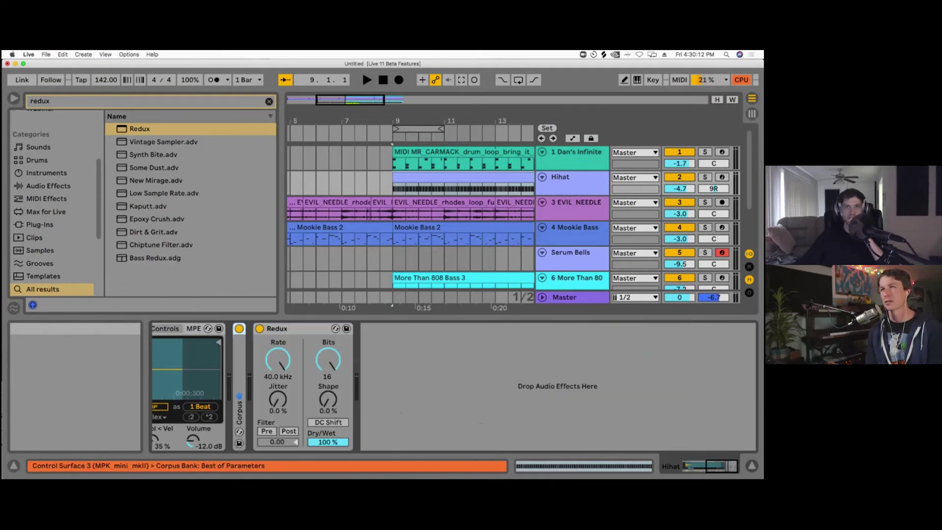
left_click(293, 328)
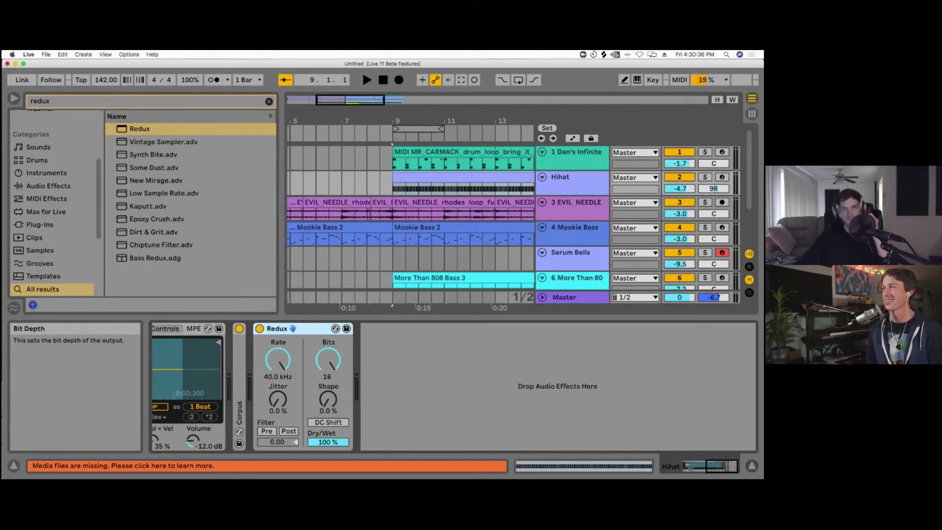
left_click_drag(278, 360, 278, 413)
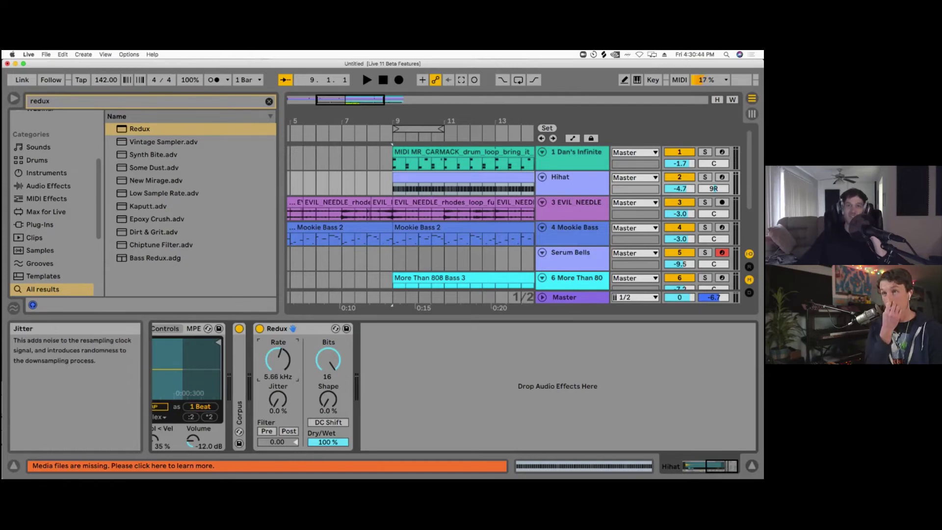
mouse_move(329, 360)
left_mouse_down()
mouse_move(328, 382)
mouse_move(328, 361)
left_mouse_up()
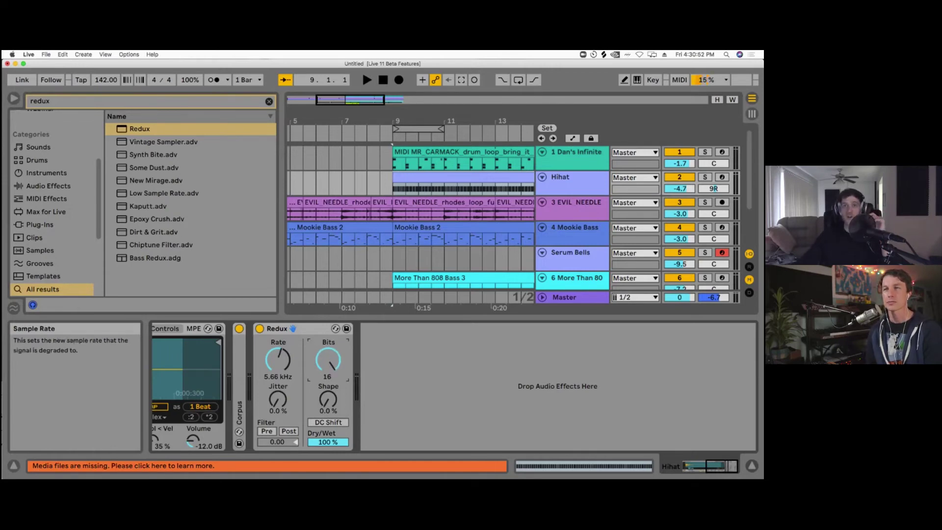
left_click_drag(328, 442, 327, 460)
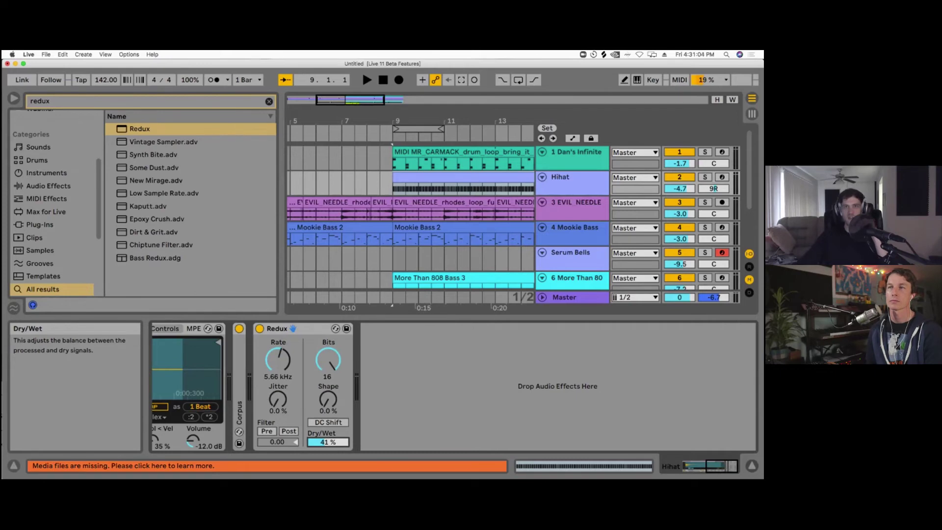
mouse_move(328, 442)
left_mouse_down()
mouse_move(327, 450)
mouse_move(328, 441)
left_mouse_up()
left_click_drag(328, 360, 278, 354)
mouse_move(328, 442)
left_mouse_down()
mouse_move(327, 451)
mouse_move(327, 434)
left_mouse_up()
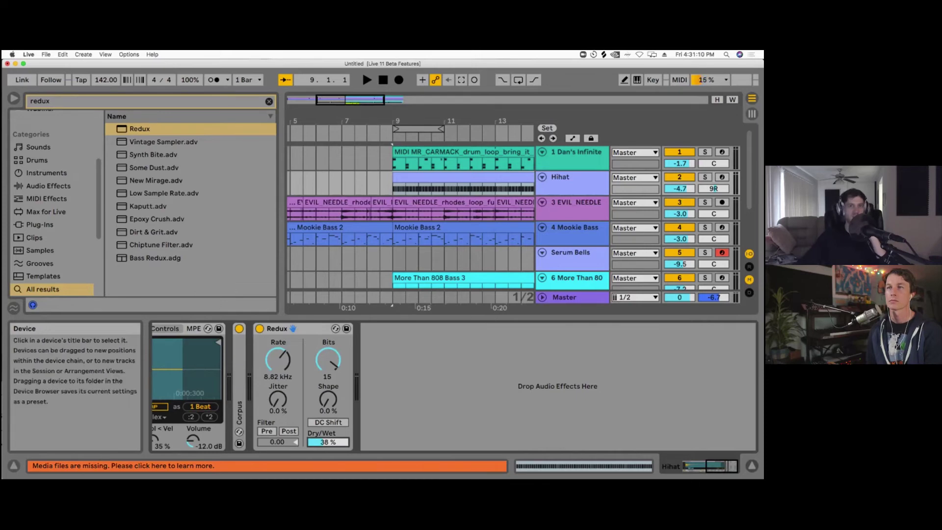
left_click(313, 329)
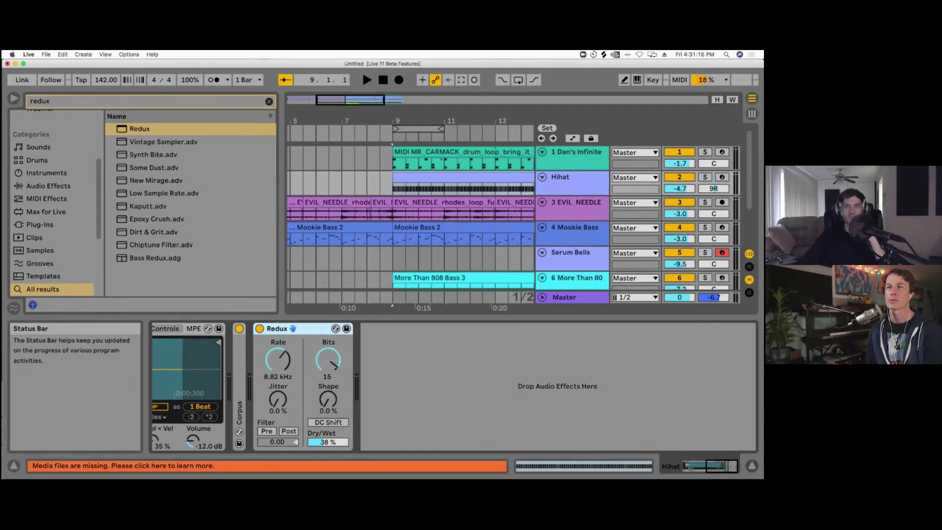
Step: Compare Redux's Pre and Post filters in different on and off combinations, leaving both filters off
left_click(267, 431)
left_click(288, 432)
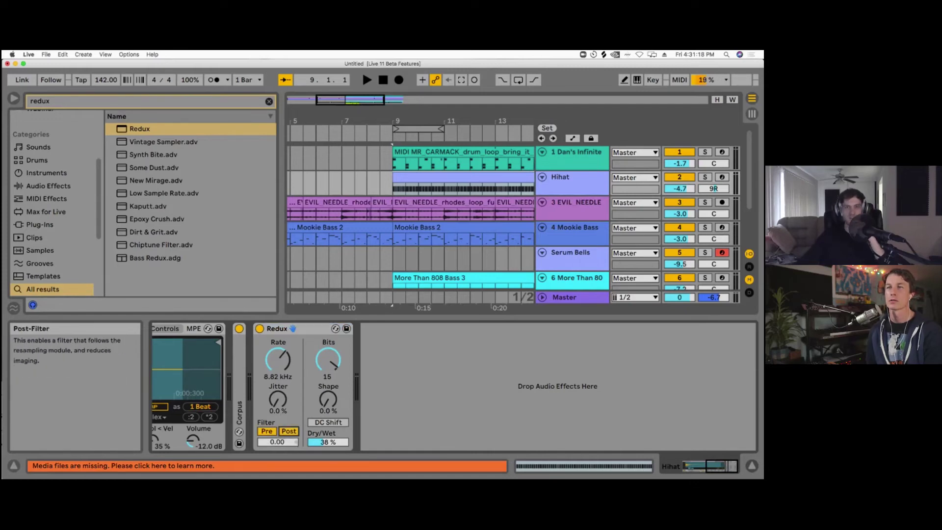
left_click(267, 432)
left_click(288, 431)
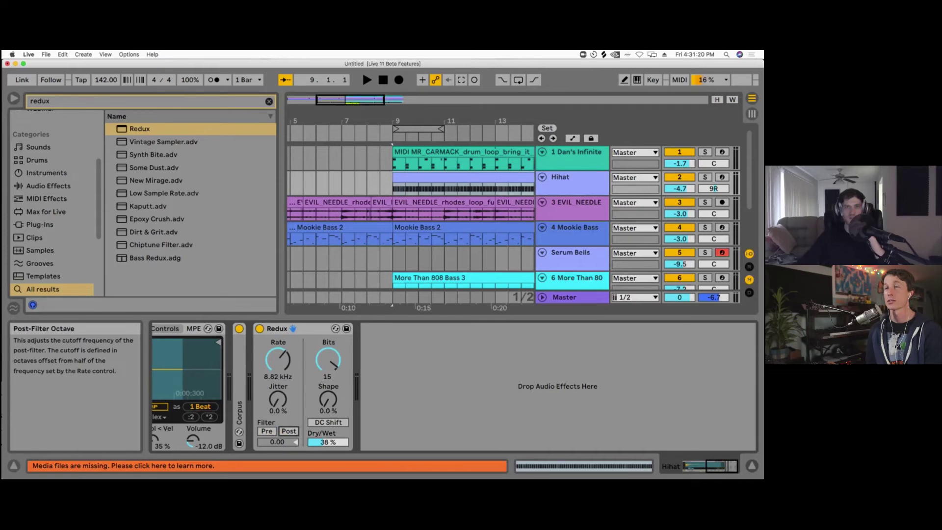
left_click(266, 431)
left_click(289, 432)
left_click(267, 432)
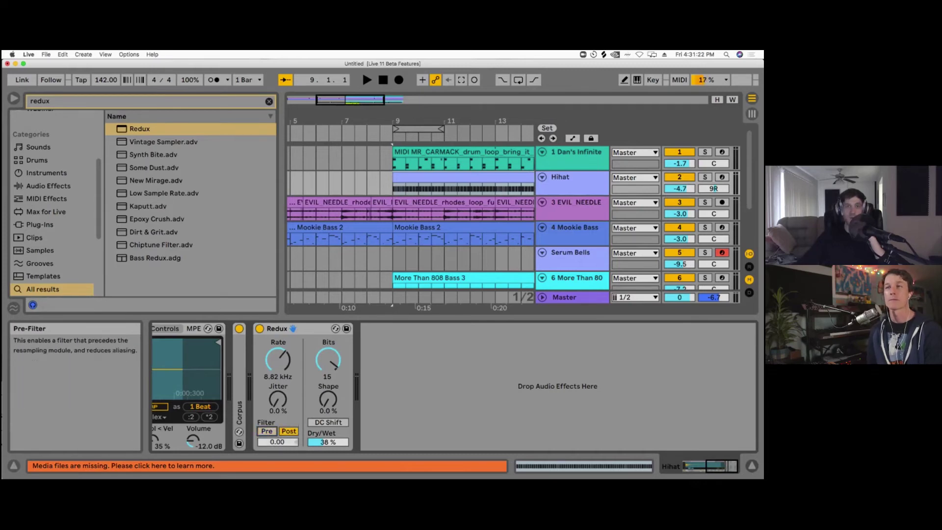
left_click(289, 431)
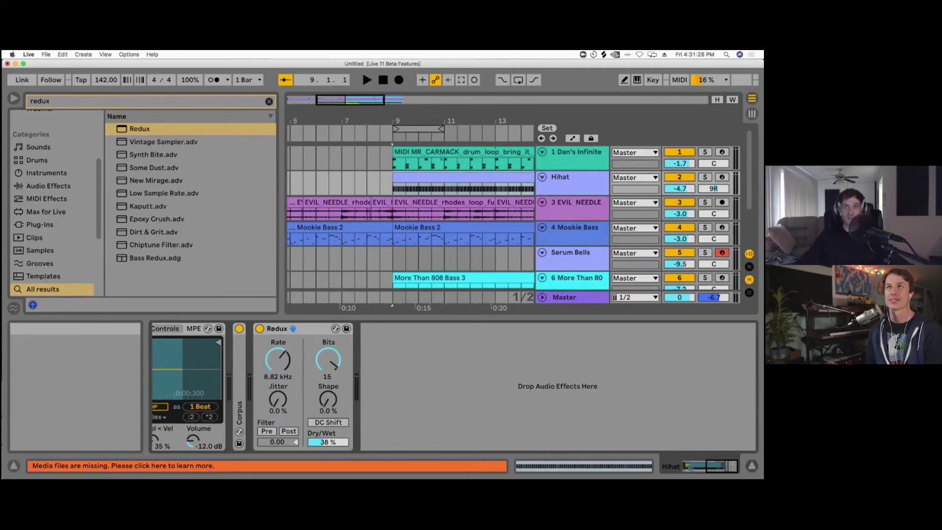
Step: Clear the browser search, narrow the browser, and bring up the Shaper device on the EVIL NEEDLE track
left_click(269, 101)
left_click_drag(281, 147, 238, 148)
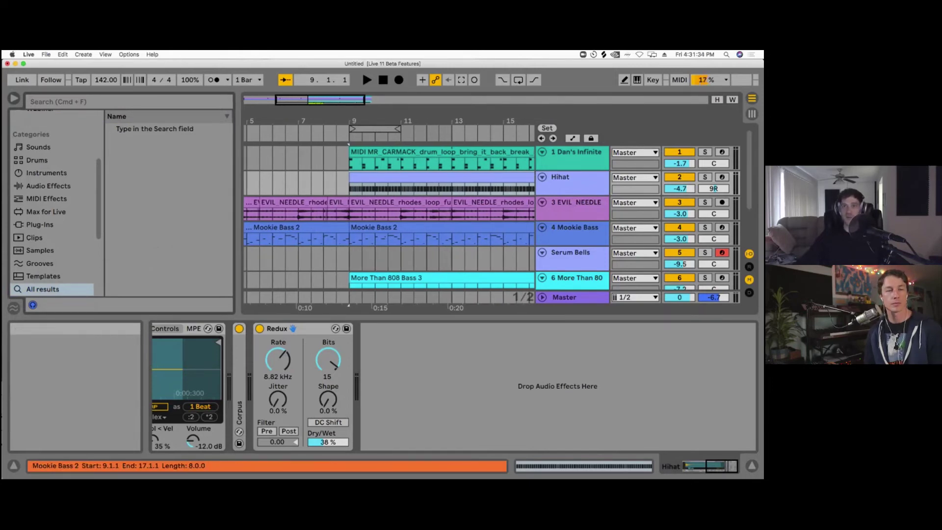
left_click(576, 203)
left_click(373, 329)
scroll(373, 328, "right", 2)
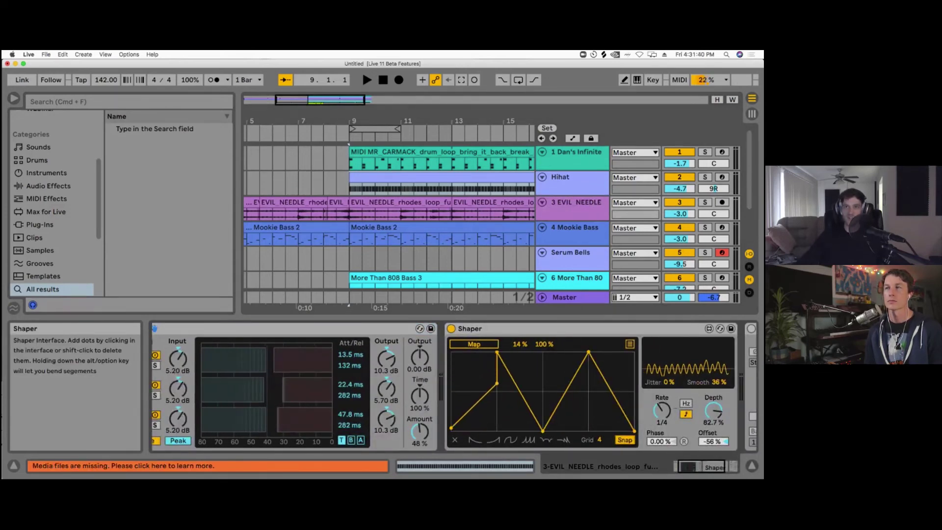
Step: Reshape the Shaper's curve into two even triangular peaks by adding and moving breakpoints
left_click(542, 358)
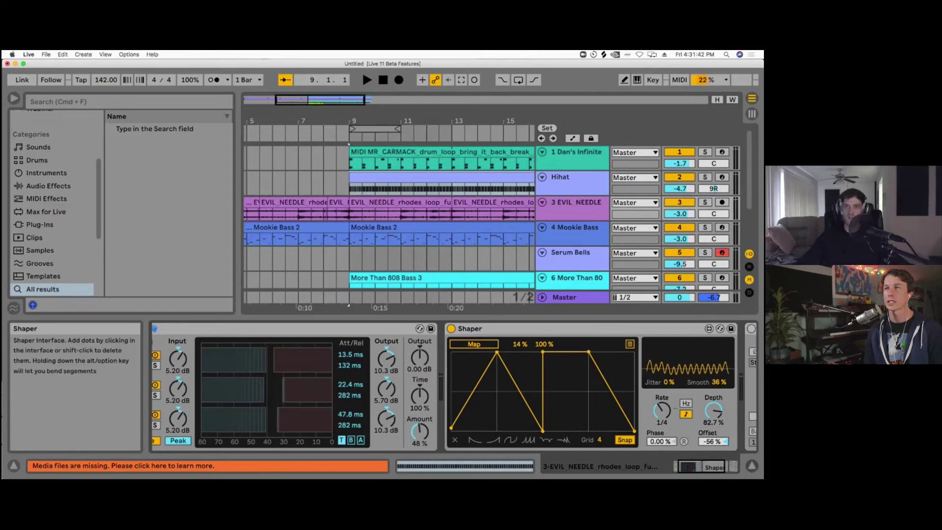
left_click_drag(542, 357, 543, 352)
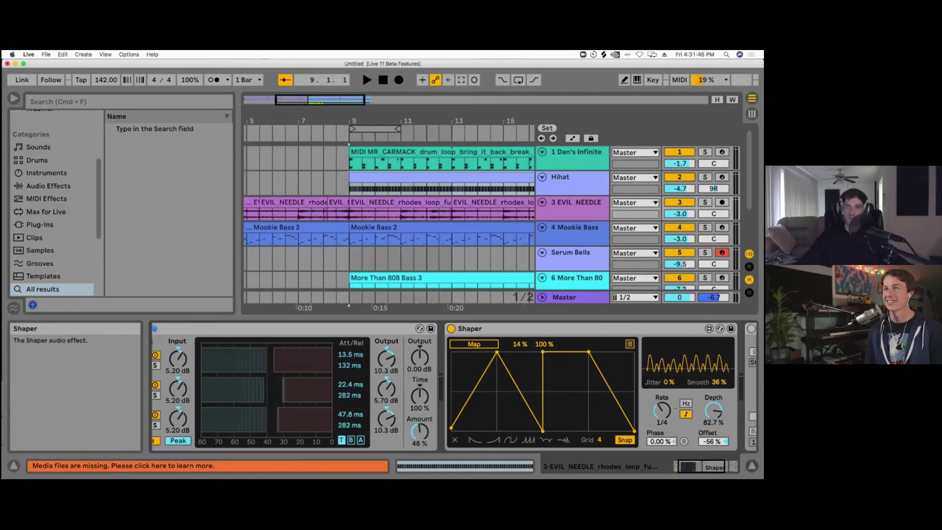
left_click(543, 369)
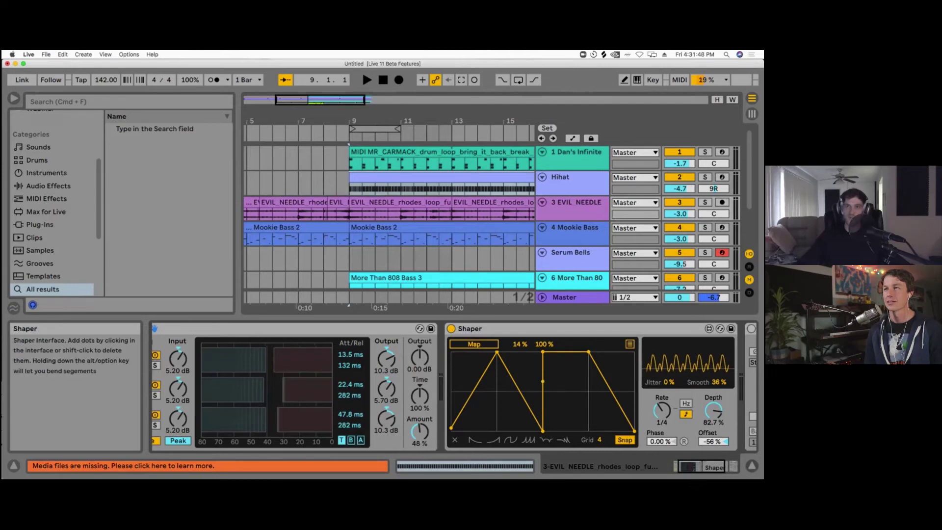
left_click_drag(542, 352, 588, 352)
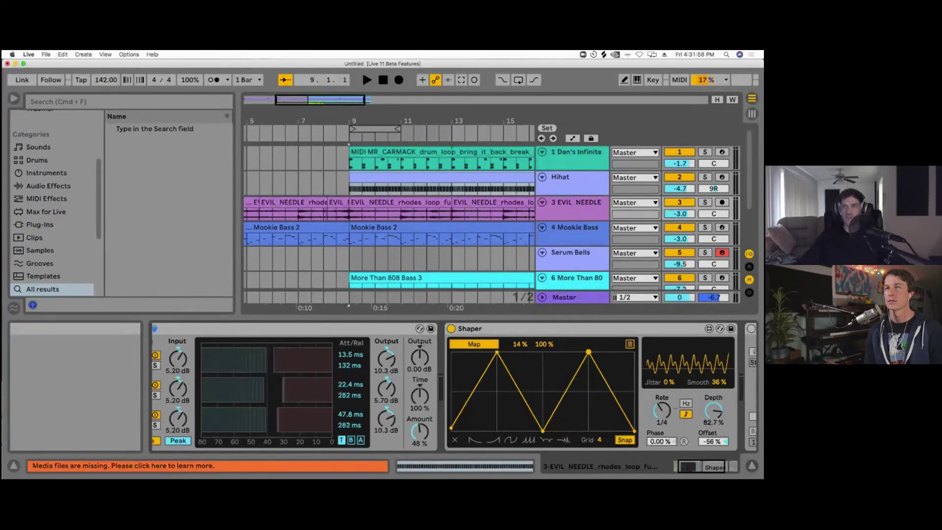
Step: Map the Shaper to the EVIL NEEDLE track's volume and set its Depth to 85%
left_click(680, 214)
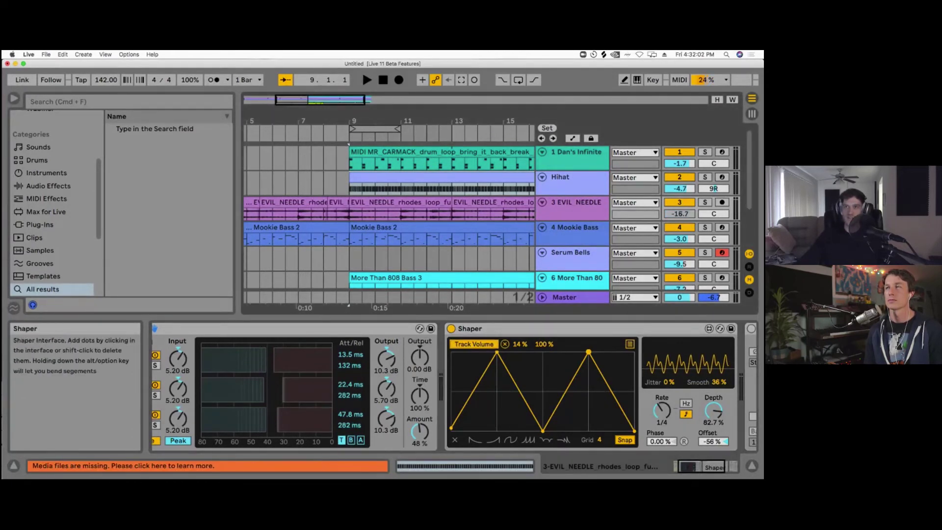
mouse_move(713, 410)
left_mouse_down()
mouse_move(713, 440)
mouse_move(713, 410)
left_mouse_up()
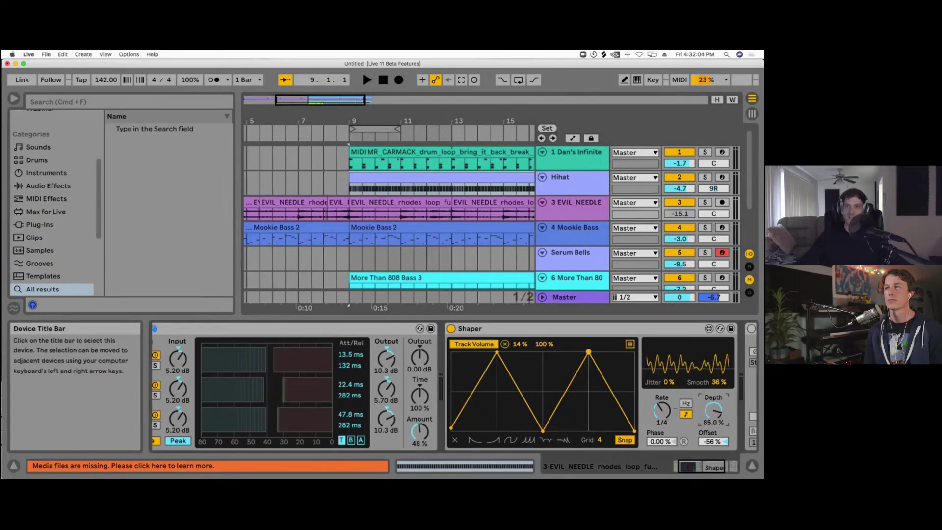
left_click(662, 411)
Step: Compare the Shaper's preset curve shapes and clear the curve
left_click(529, 440)
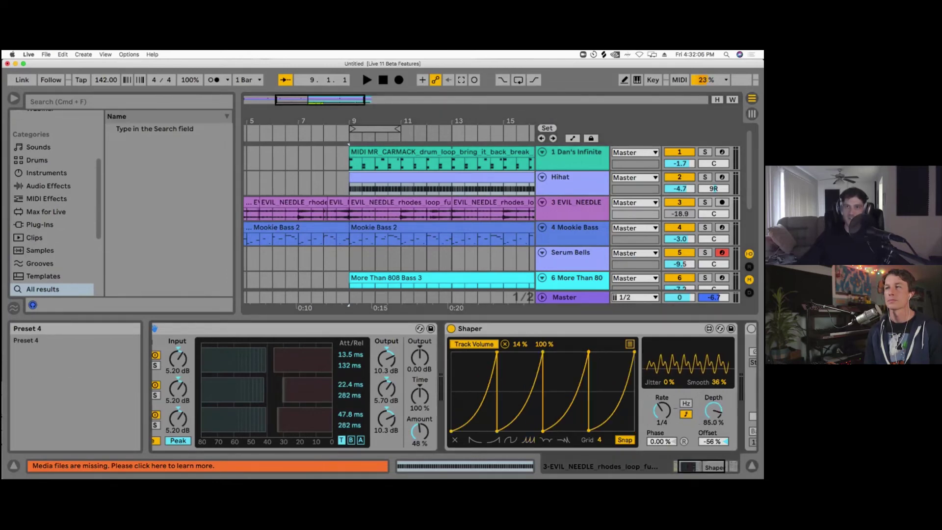
left_click(493, 440)
left_click(475, 440)
left_click(493, 440)
left_click(529, 440)
left_click(546, 440)
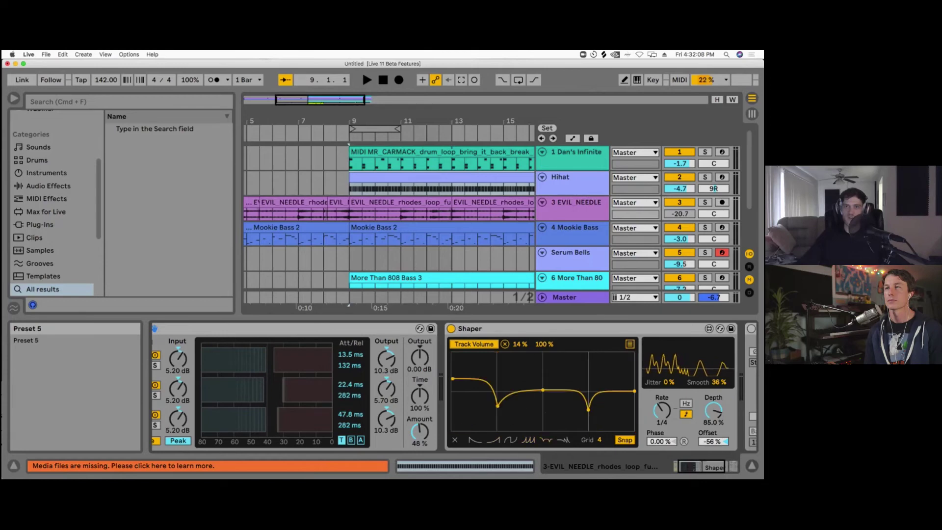
left_click(564, 440)
left_click(547, 440)
left_click(528, 440)
left_click(493, 440)
left_click(475, 440)
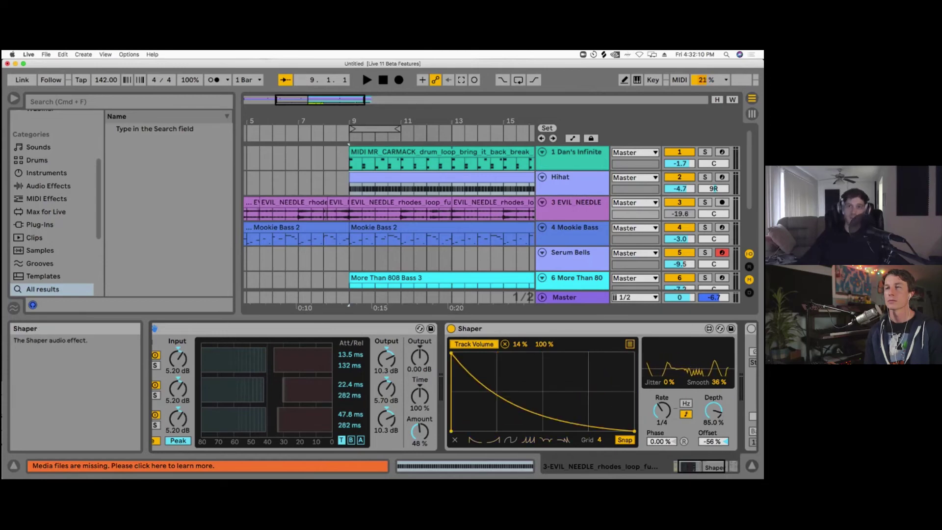
left_click(455, 440)
Step: Remove the Shaper's Track Volume mapping and set the mapping slot's minimum to 100%
left_click(487, 328)
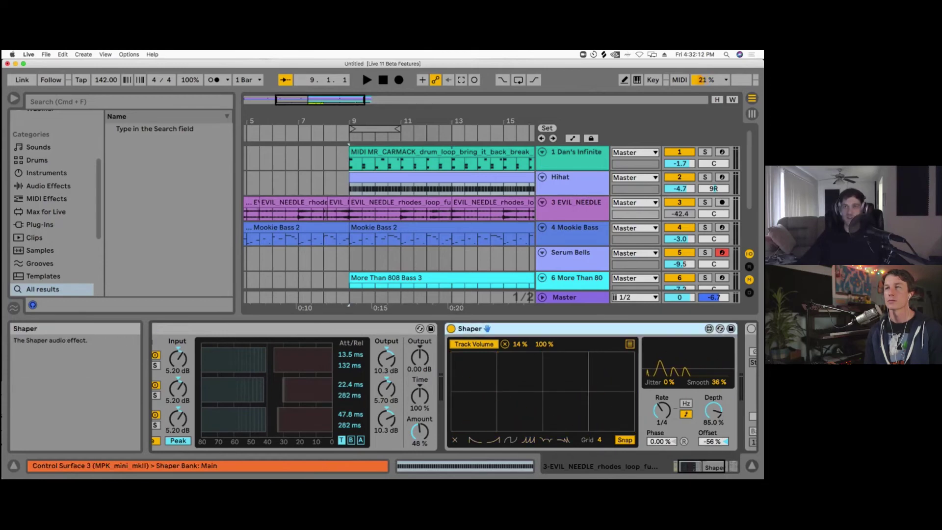
left_click(505, 344)
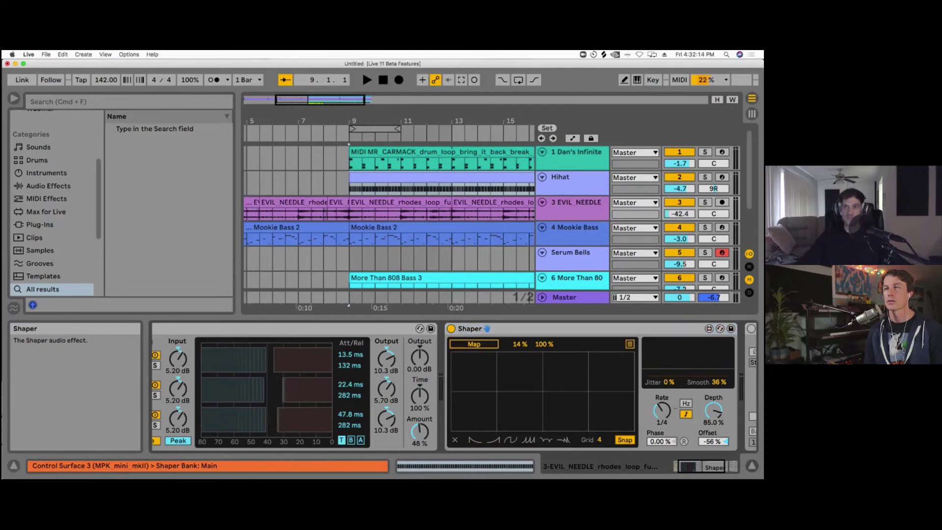
left_click_drag(520, 344, 520, 309)
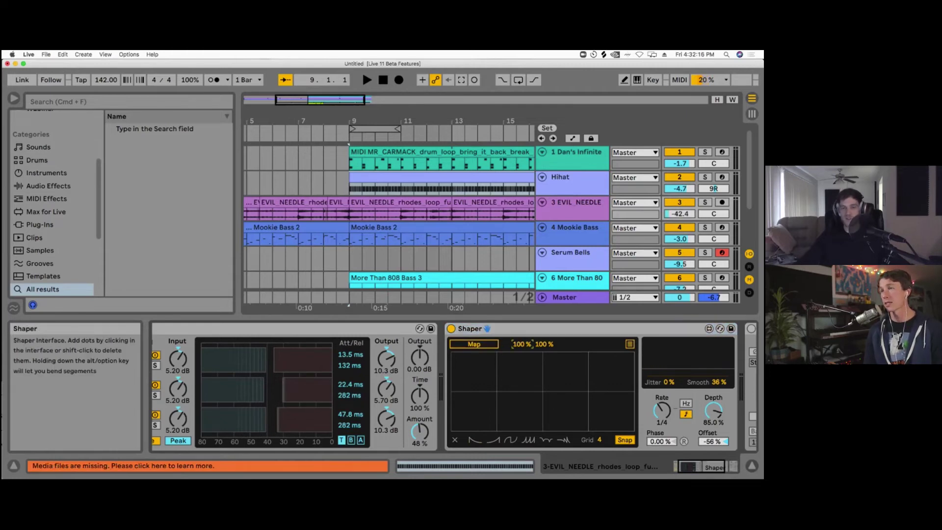
Step: Fold and unfold the Shaper, and inspect its list of multiple parameter mapping slots
left_click(510, 329)
key("Delete")
double_click(510, 328)
left_click(451, 421)
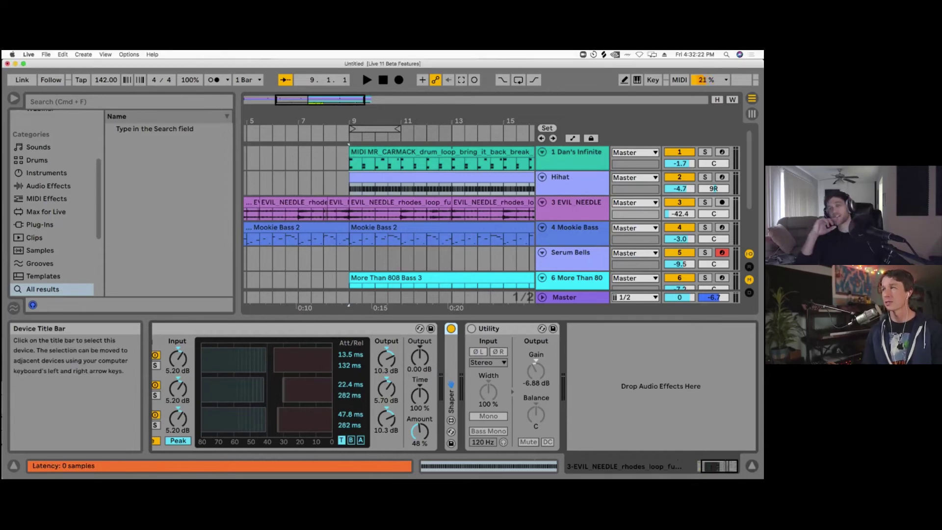
double_click(451, 368)
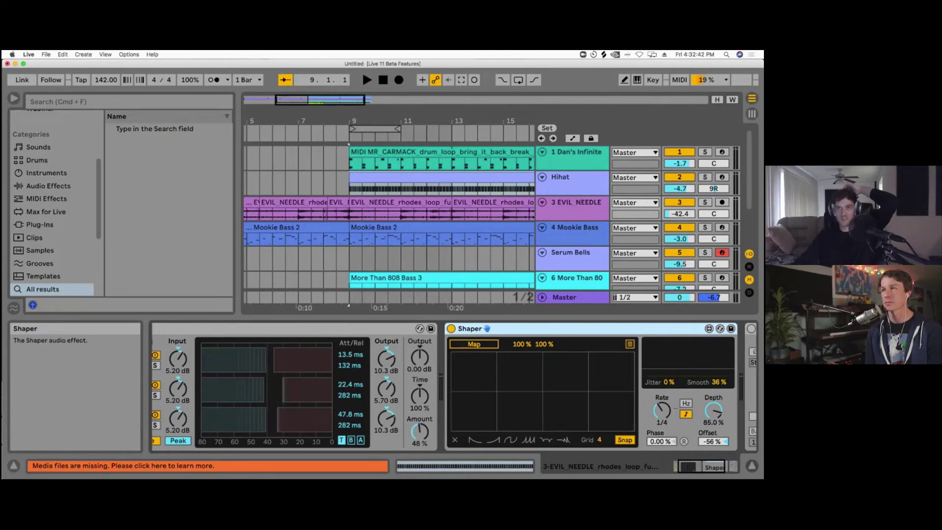
left_click(630, 344)
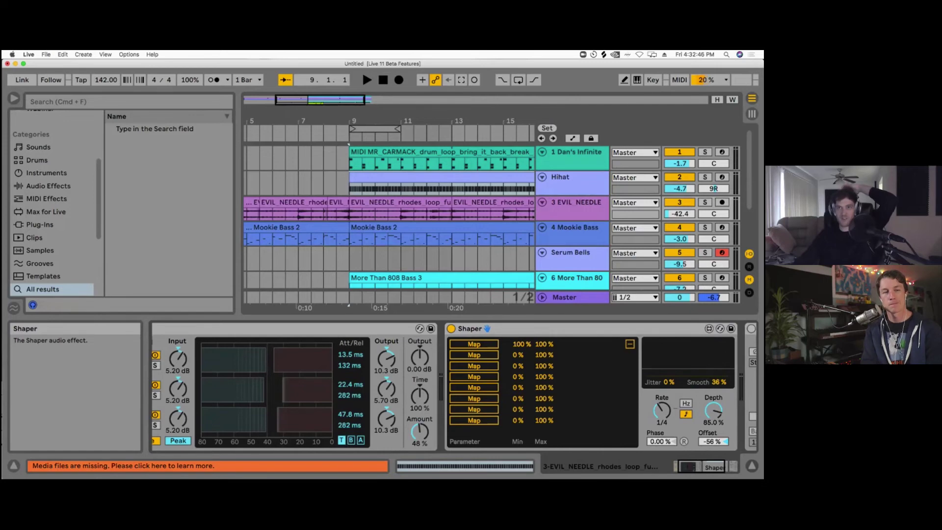
left_click(629, 344)
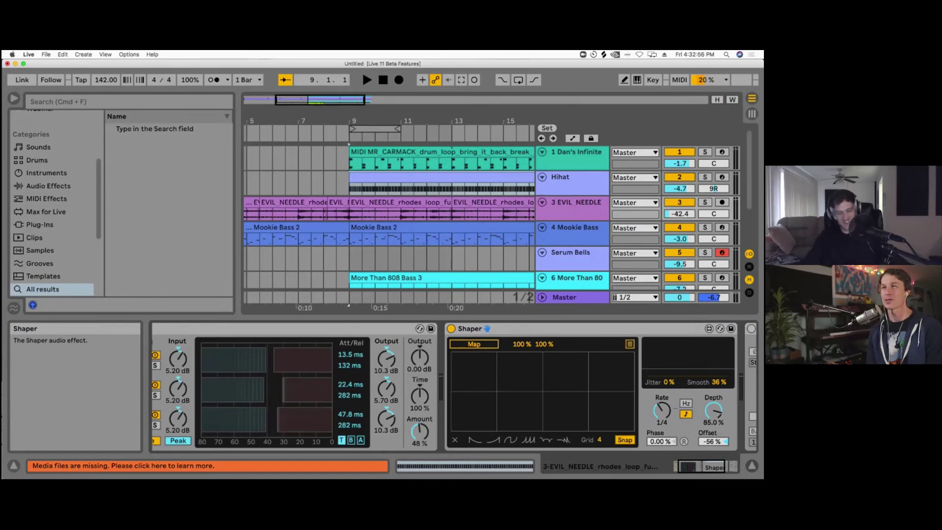
Step: Fold the Shaper, add Spectral Resonator from the browser after Utility, and move it to the end of the Mookie Bass track's chain
double_click(487, 328)
left_click(623, 378)
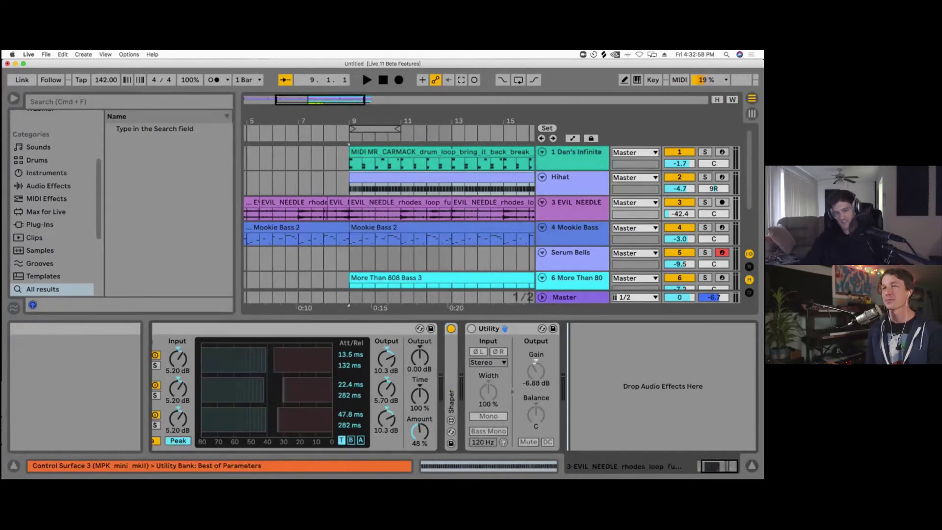
key("super+f")
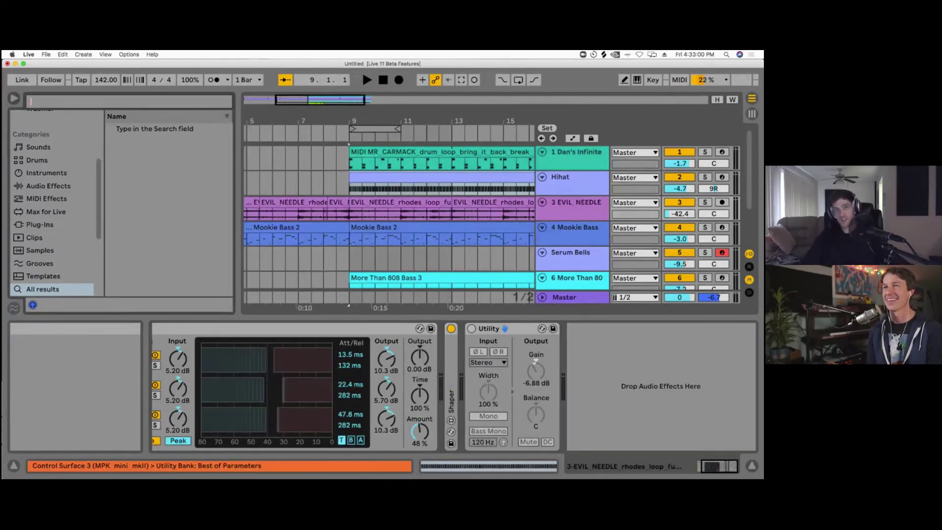
type("spectral")
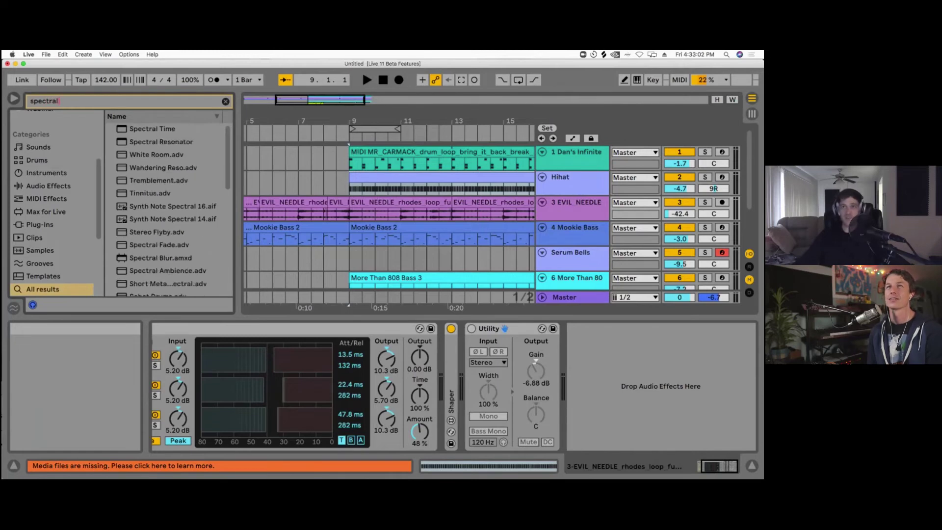
left_click_drag(161, 142, 633, 388)
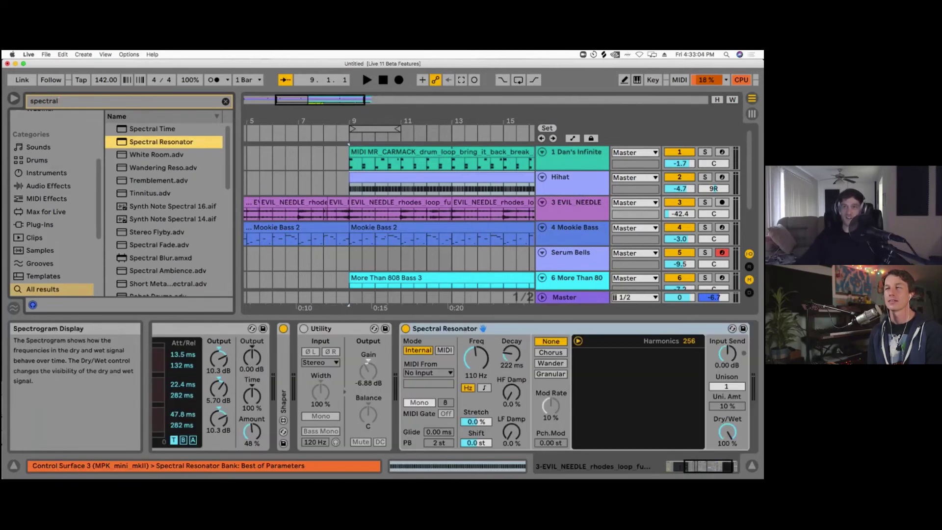
left_click(476, 328)
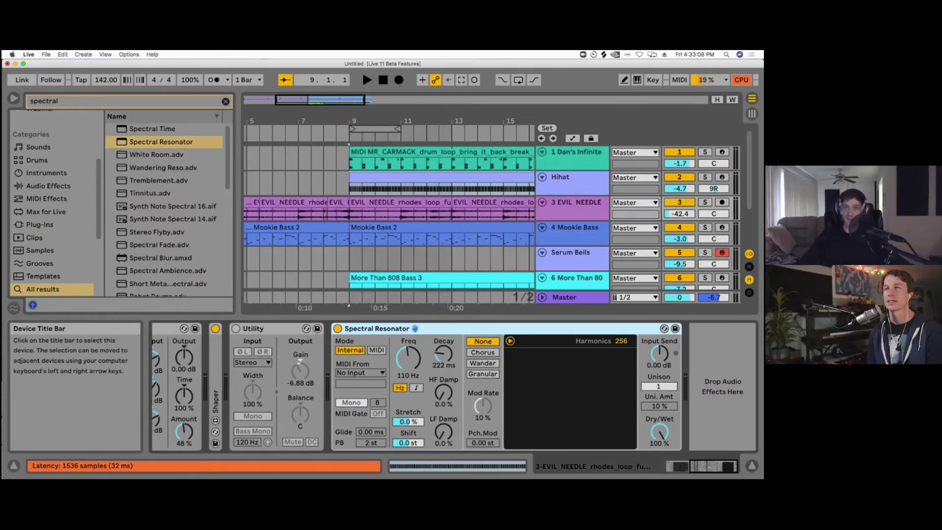
left_click_drag(377, 329, 574, 235)
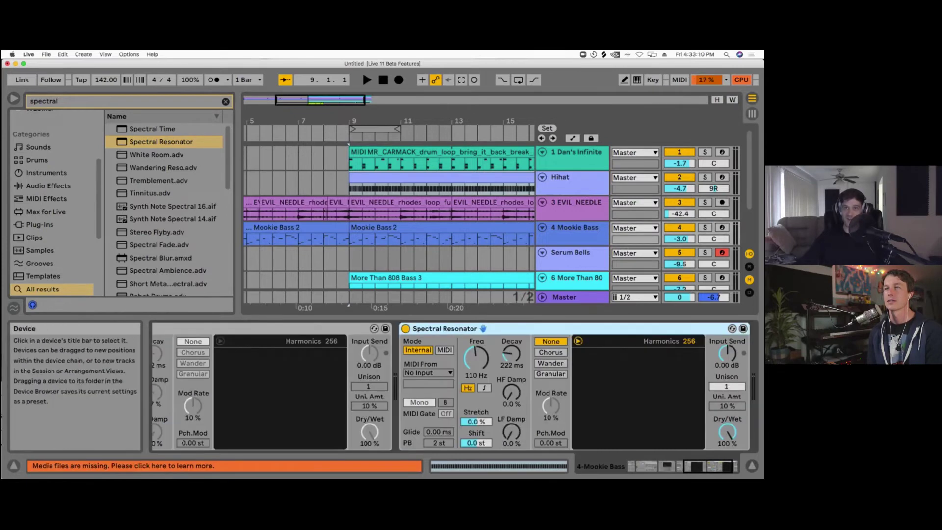
Step: Try the Spectral Resonator's MIDI pitch mode, return to Internal mode and lower its frequency to 75.9 Hz
scroll(540, 388, "right", 3)
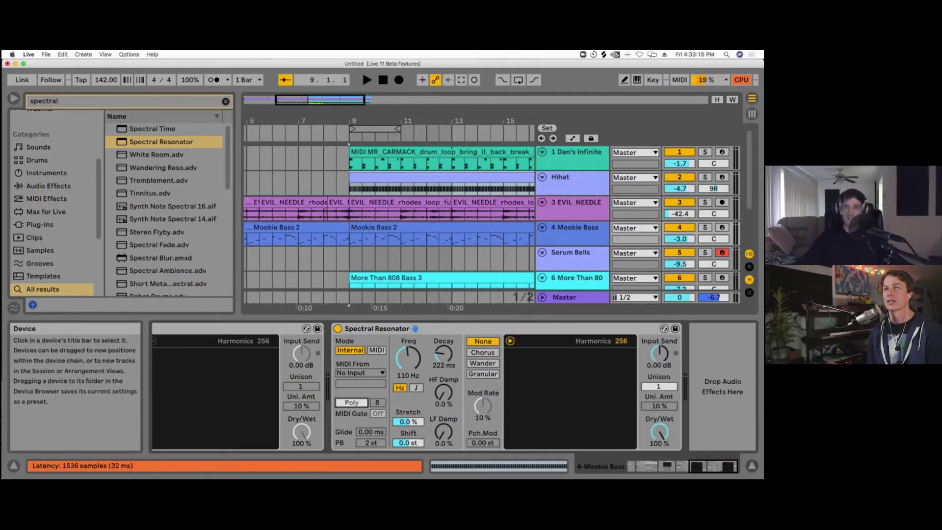
left_click(377, 328)
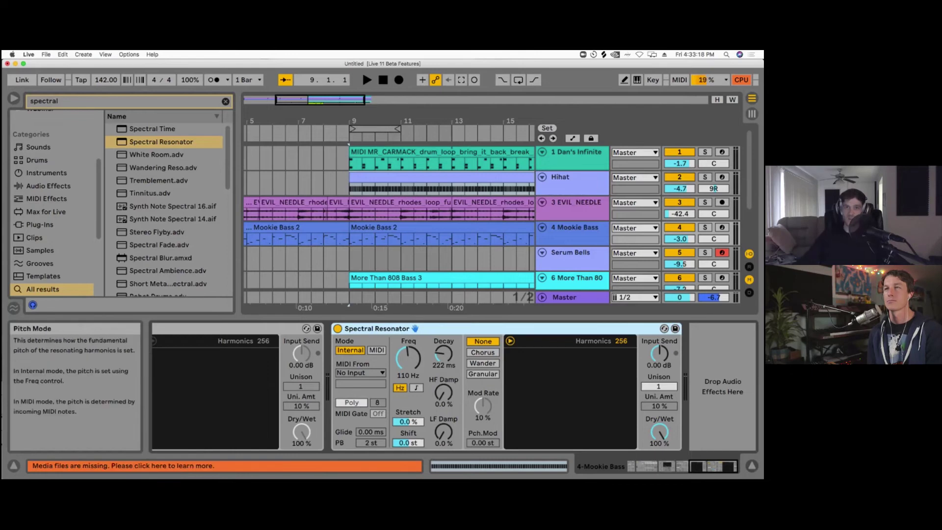
left_click(377, 349)
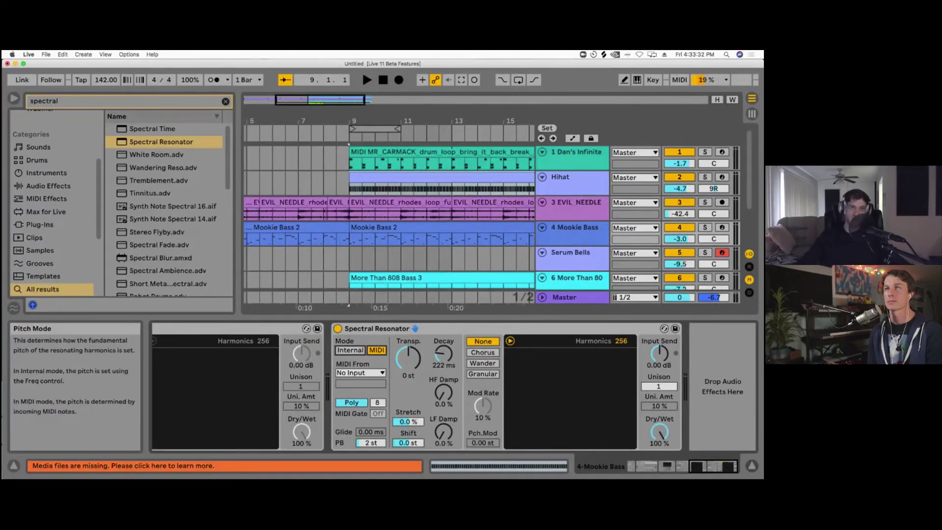
left_click(350, 350)
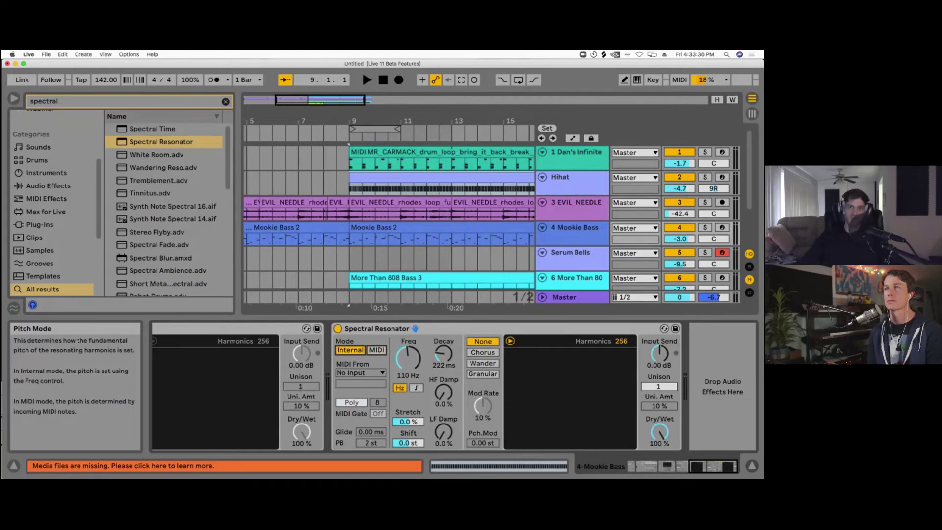
left_click_drag(409, 358, 408, 378)
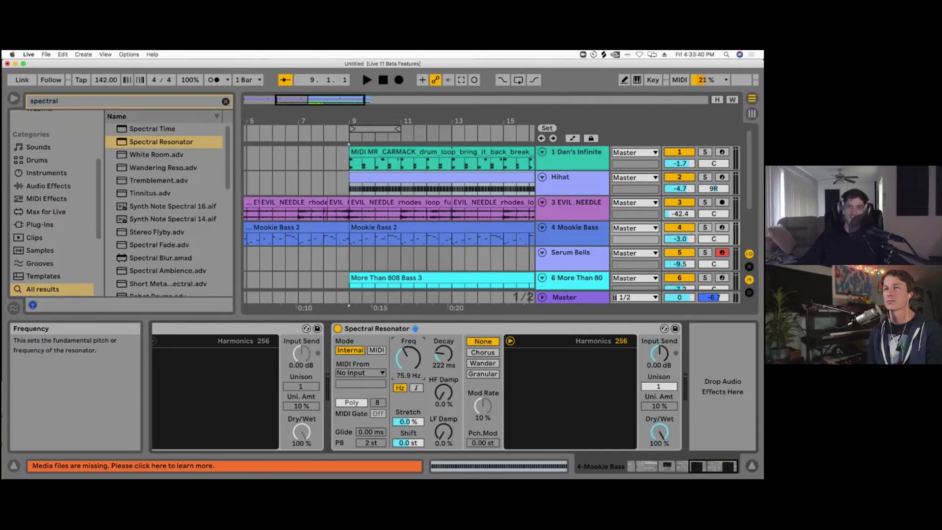
Step: Examine the Spectral Resonator's list of MIDI source tracks in both Internal and MIDI pitch modes, ending in Internal mode
left_click(360, 373)
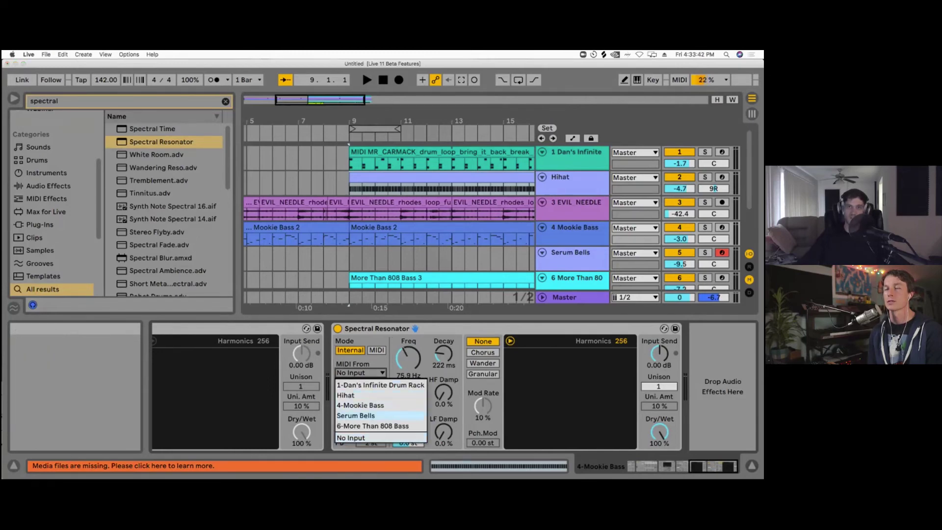
left_click(376, 351)
left_click(376, 350)
left_click(361, 373)
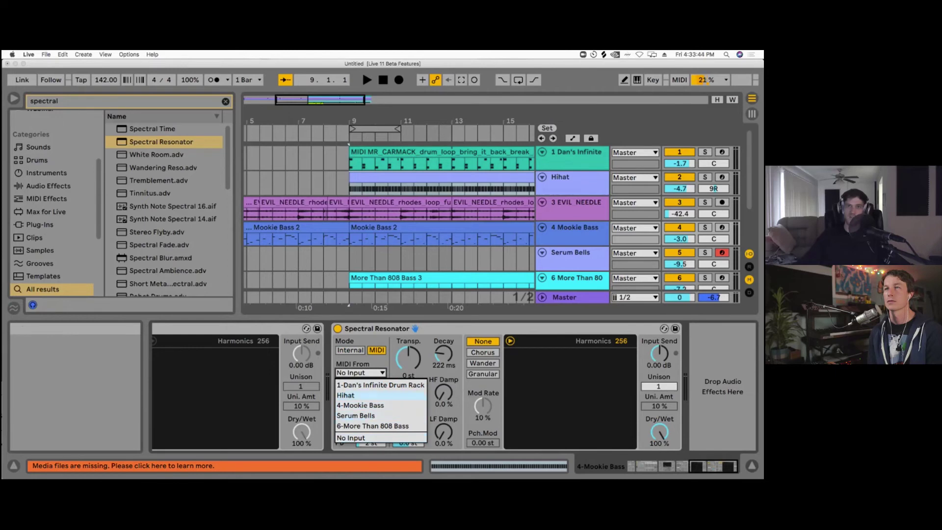
left_click(361, 364)
left_click(360, 373)
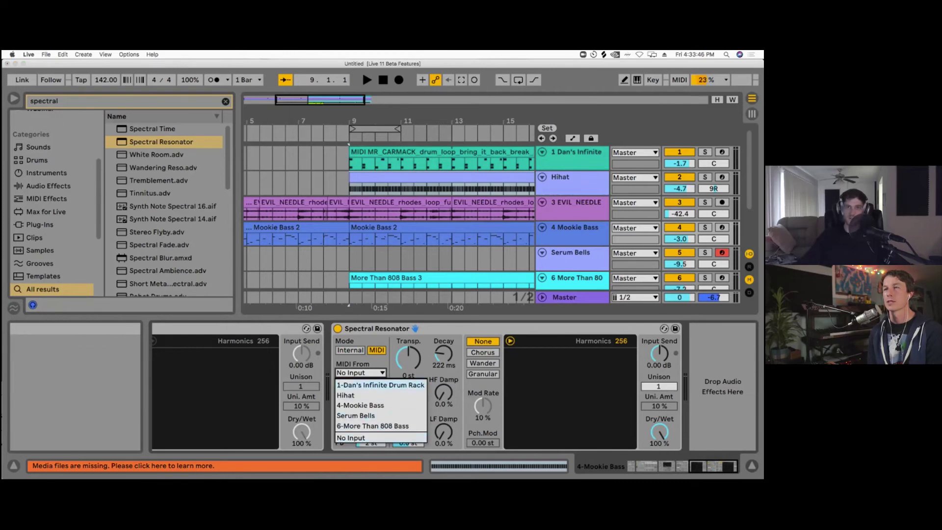
left_click(363, 363)
left_click(350, 350)
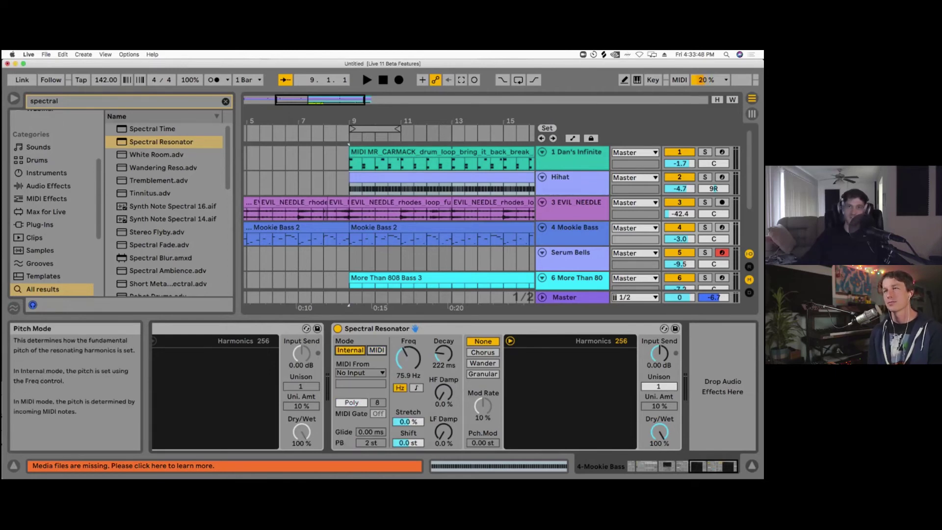
Step: Check the Transpose control in MIDI mode, keep the MIDI source at No Input and return to Internal mode
left_click(377, 350)
left_click_drag(409, 358, 408, 371)
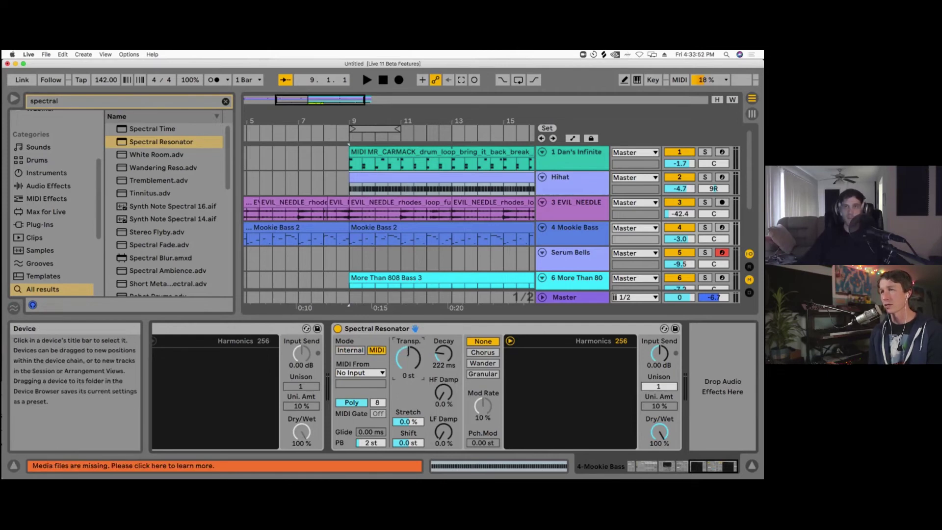
left_click(360, 373)
left_click(360, 439)
left_click(350, 350)
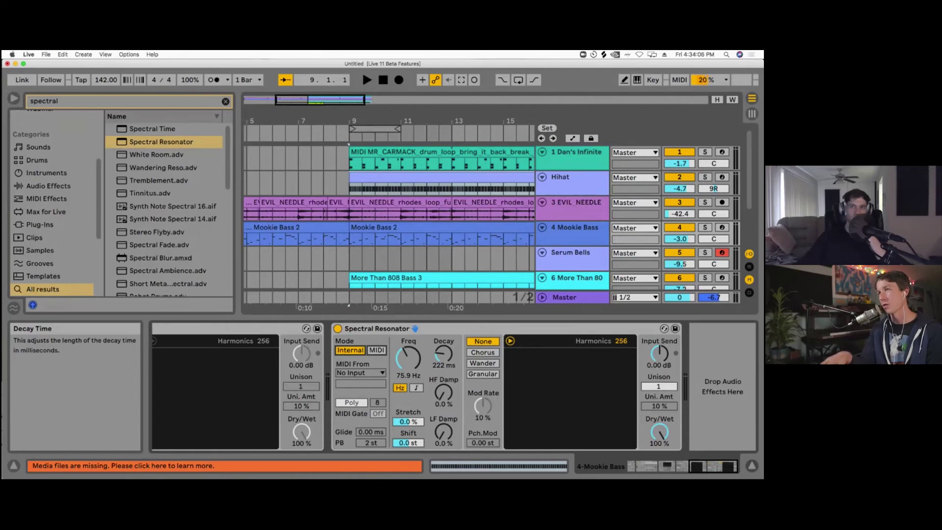
Step: Move the Spectral Resonator to the Dan's Infinite Drum Rack track and set it to MIDI mode with 4-Mookie Bass as source
left_click(415, 328)
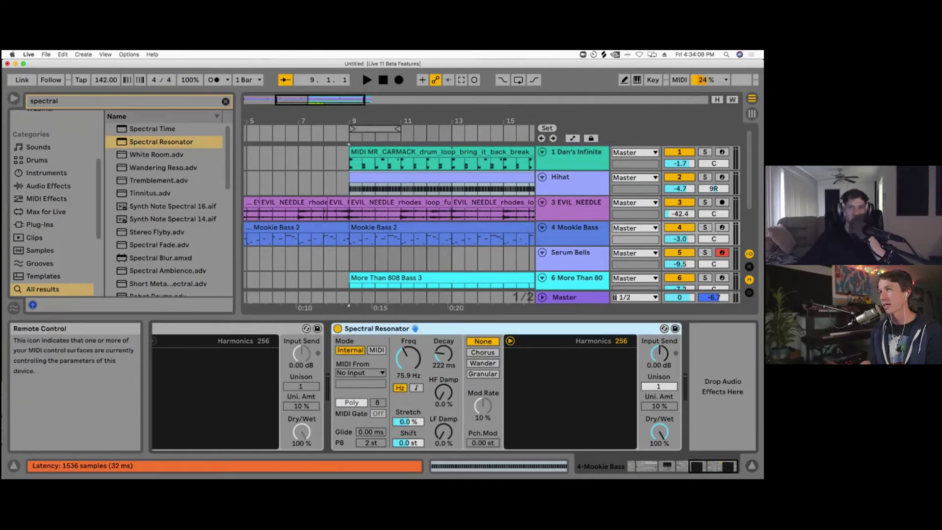
left_click(576, 153)
left_click(445, 351)
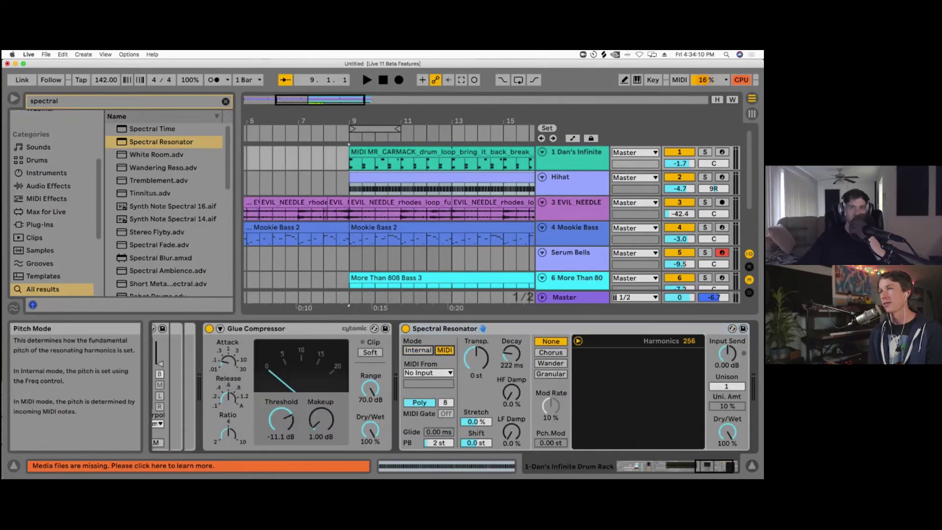
left_click(429, 373)
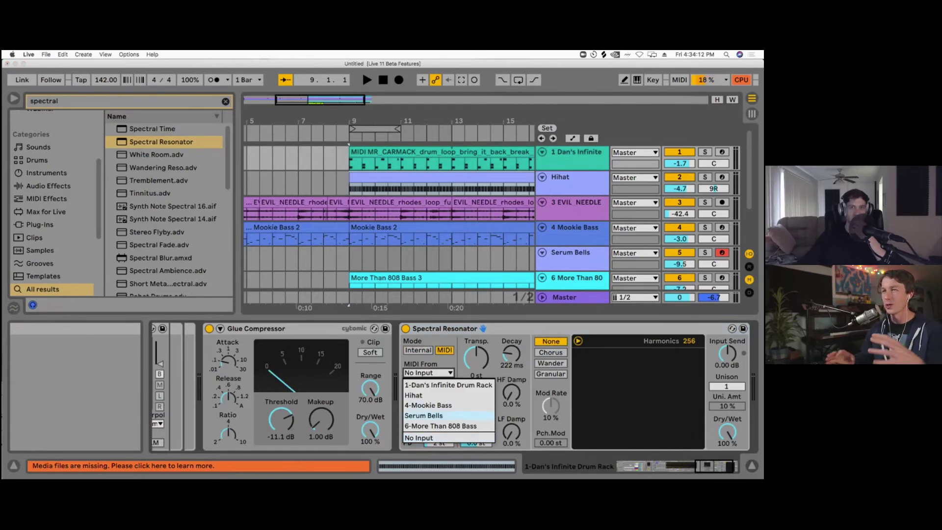
left_click(428, 405)
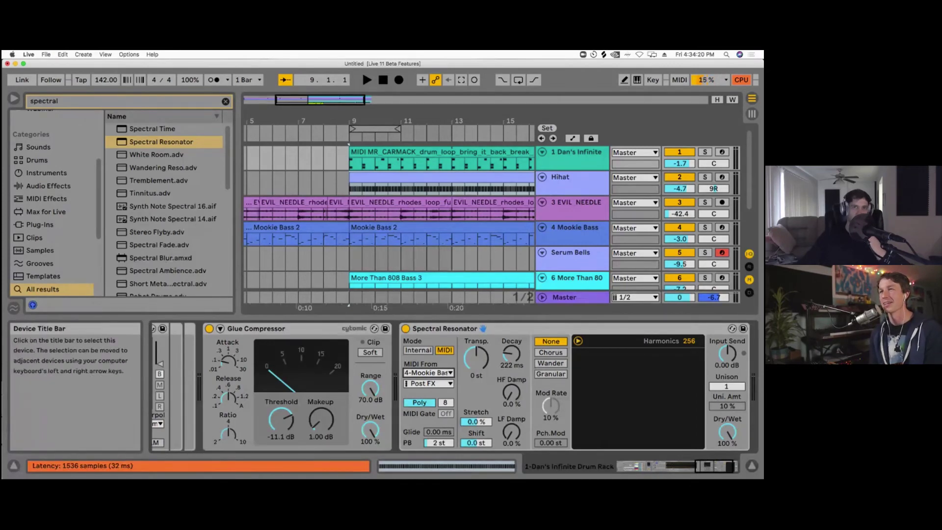
Step: Move the Spectral Resonator from the drum rack track to the end of the EVIL NEEDLE track's chain
left_click(445, 328)
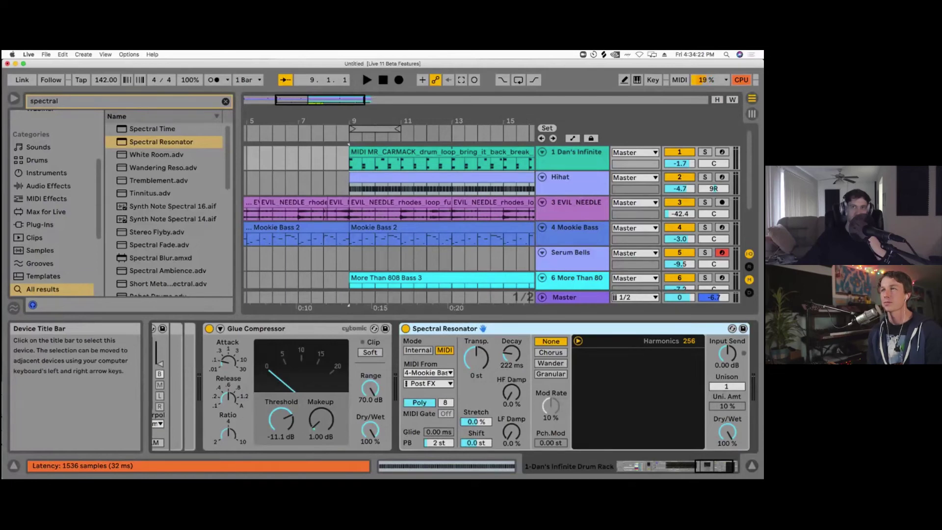
key("Delete")
left_click(576, 203)
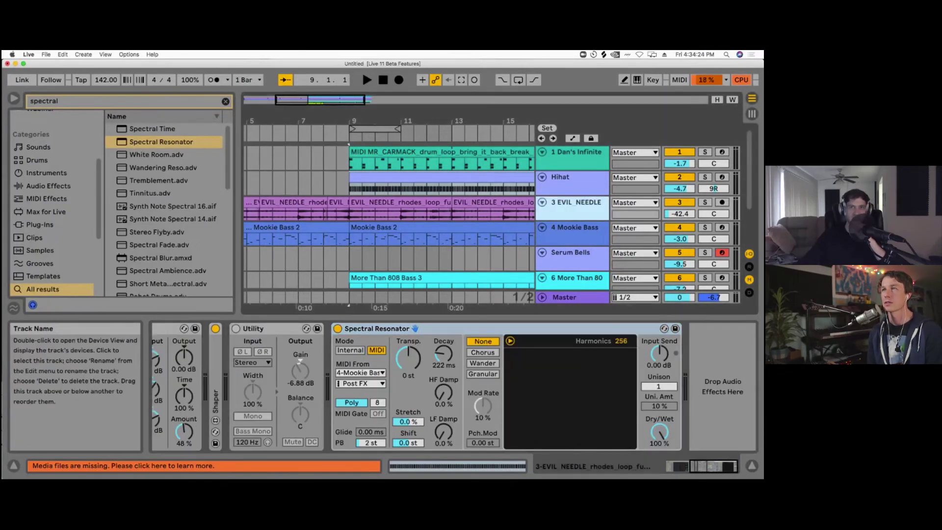
Step: Select the EVIL NEEDLE rhodes clip at bars 9 to 13, then solo and audition the track
left_click(417, 202)
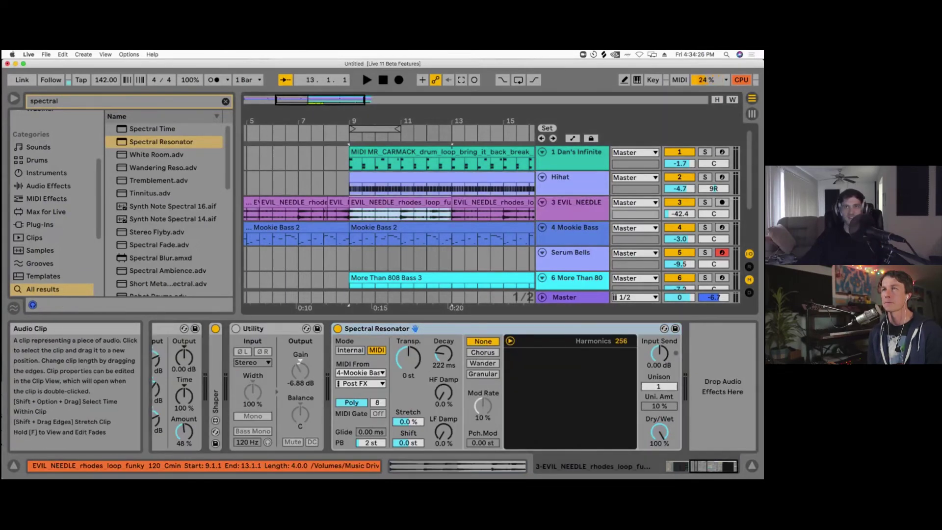
left_click(483, 202)
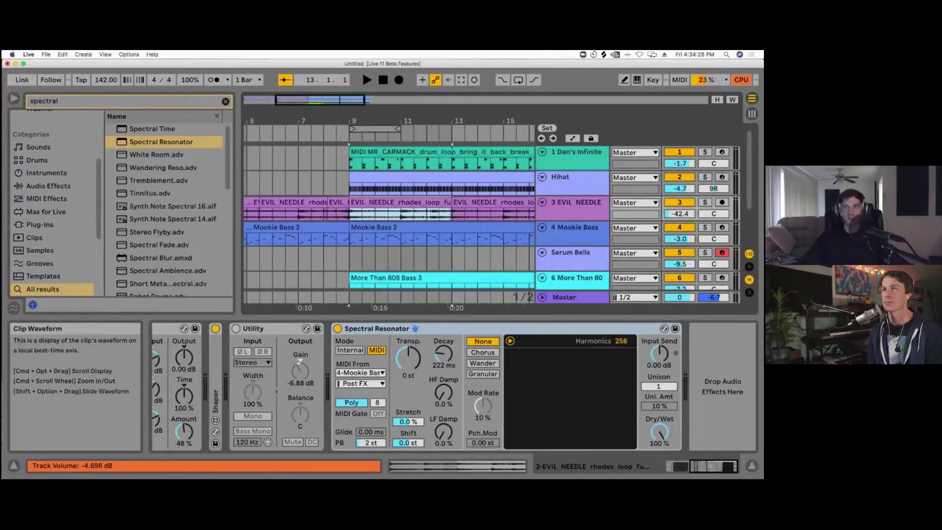
key("space")
left_click(705, 202)
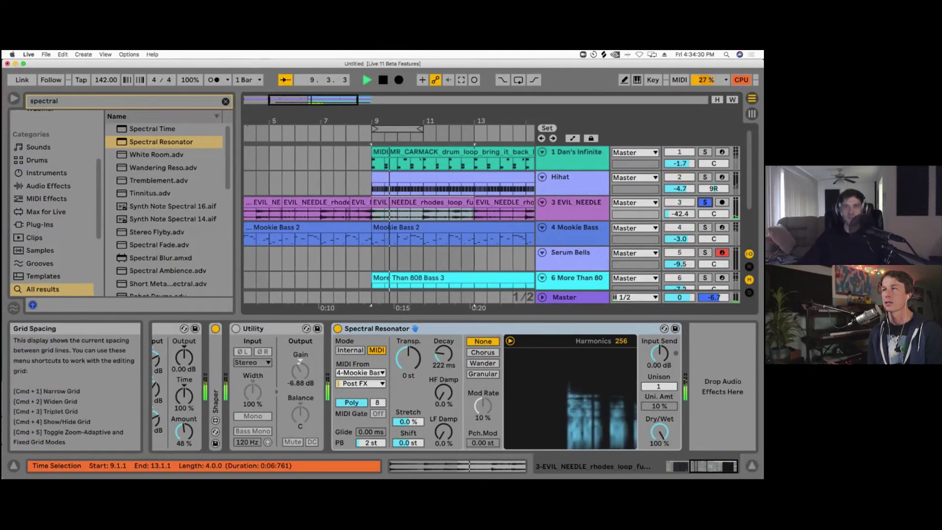
key("space")
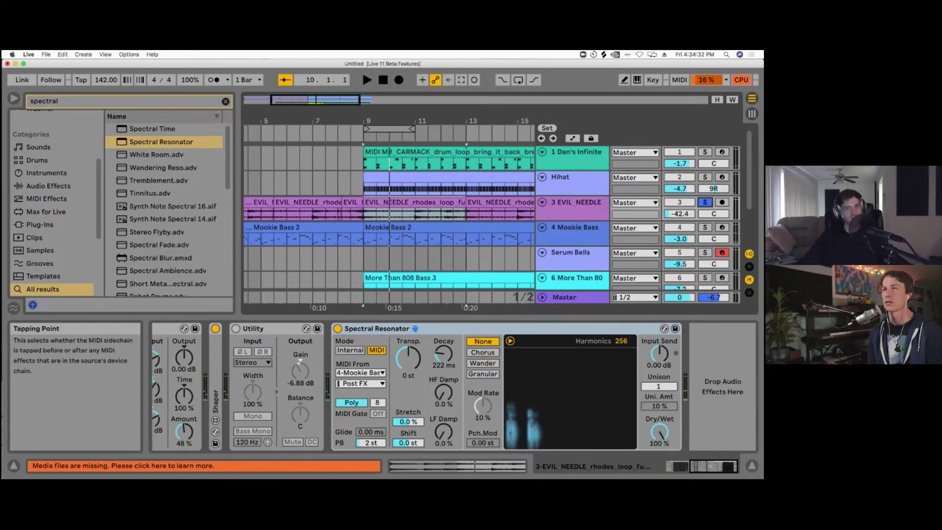
Step: Set the Spectral Resonator's MIDI source to 1-Dan's Infinite Drum Rack, audition the soloed rhodes and unsolo the track
left_click(360, 372)
left_click(381, 385)
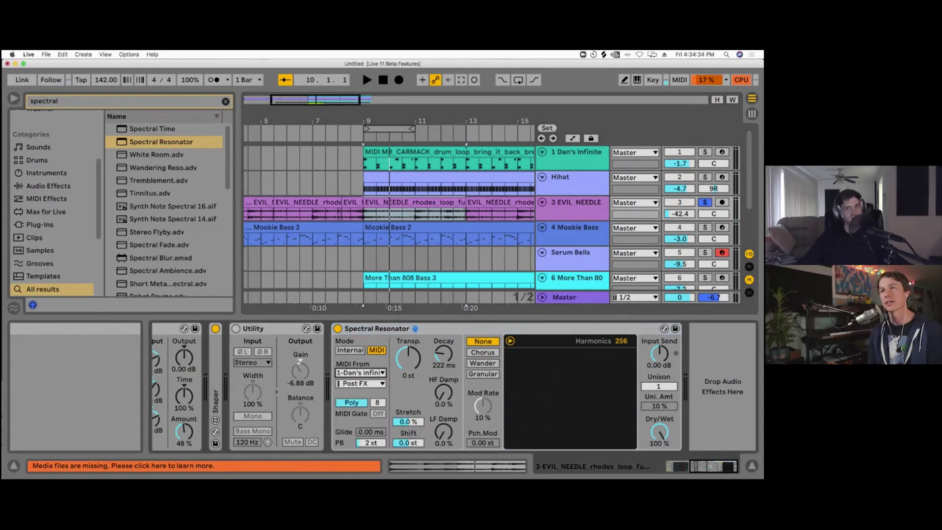
key("space")
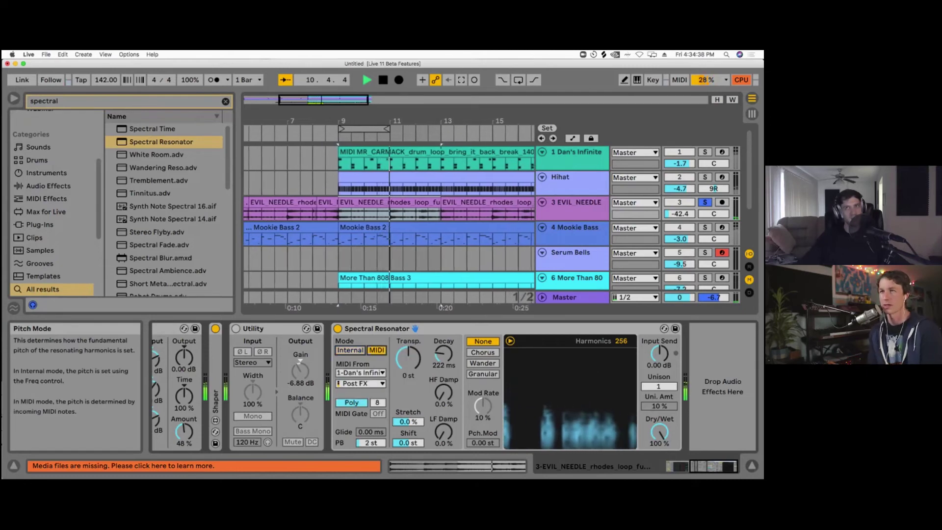
left_click(705, 202)
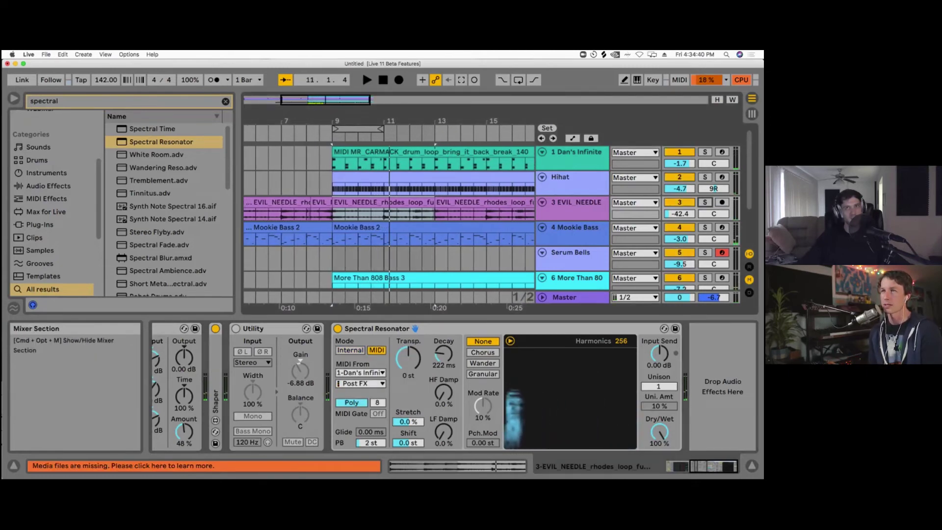
Step: Audition the EVIL NEEDLE track with the Spectral Resonator, toggling its solo to compare it with the full mix
left_click(575, 209)
key("space")
key("space")
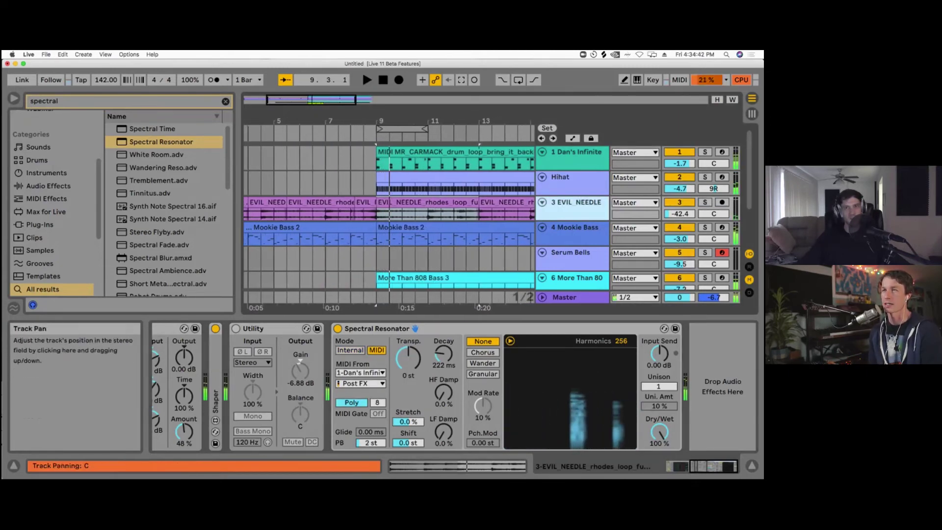
left_click(705, 202)
key("space")
left_click(705, 202)
key("space")
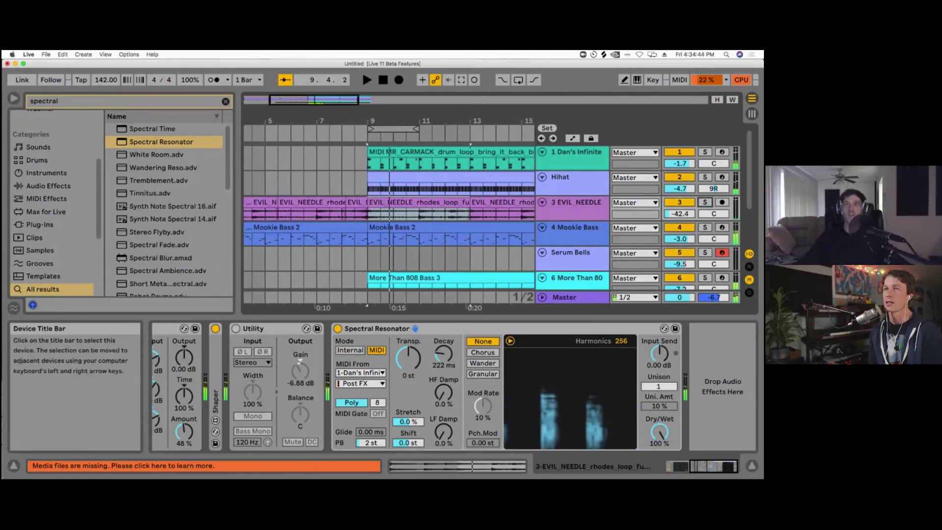
Step: Move the Spectral Resonator back to the Dan's Infinite Drum Rack track and set its MIDI source to 4-Mookie Bass
left_click_drag(368, 329, 575, 159)
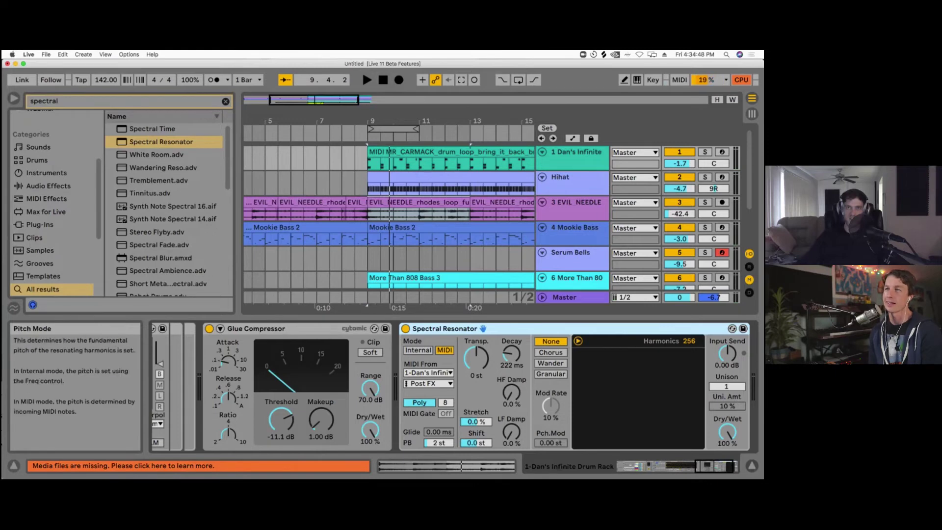
left_click(428, 373)
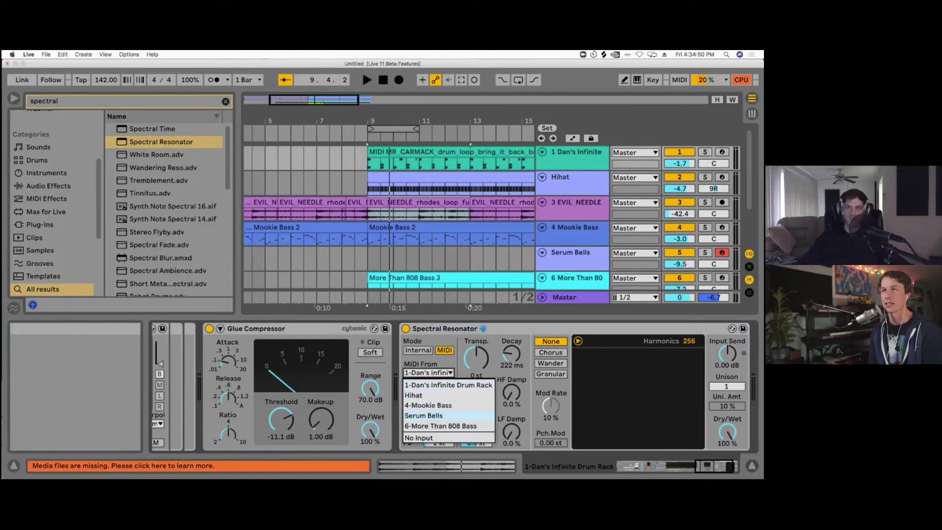
left_click(428, 405)
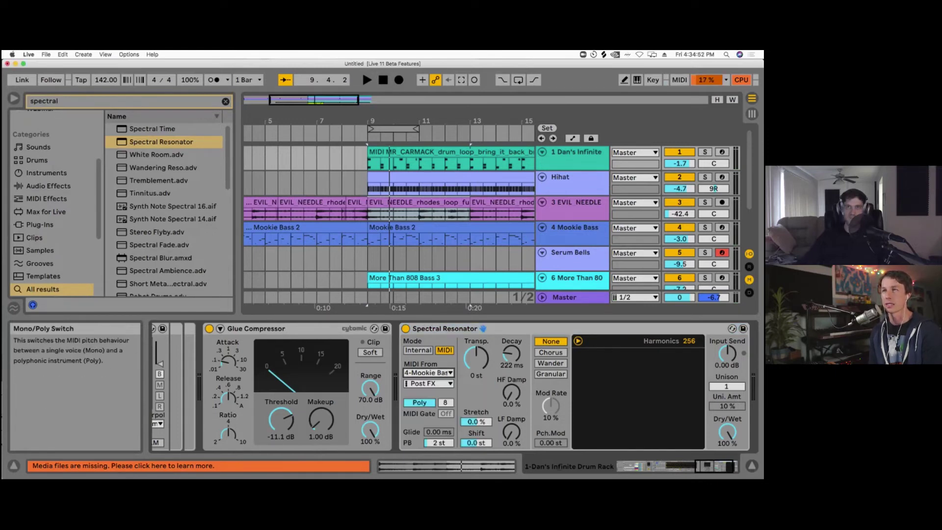
Step: Play the arrangement with the drum rack track soloed and set the Spectral Resonator's Dry/Wet to 34%
key("space")
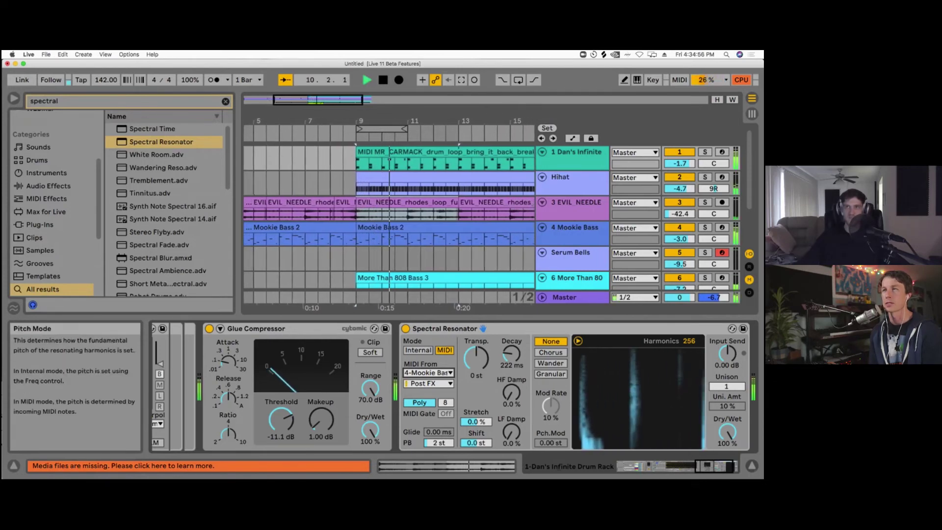
left_click(705, 152)
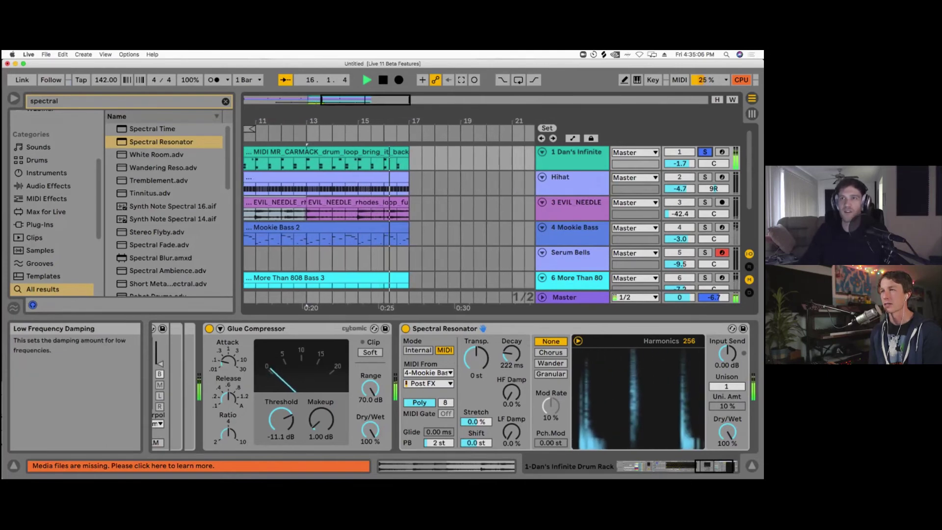
mouse_move(727, 432)
left_mouse_down()
mouse_move(727, 446)
mouse_move(727, 434)
left_mouse_up()
key("space")
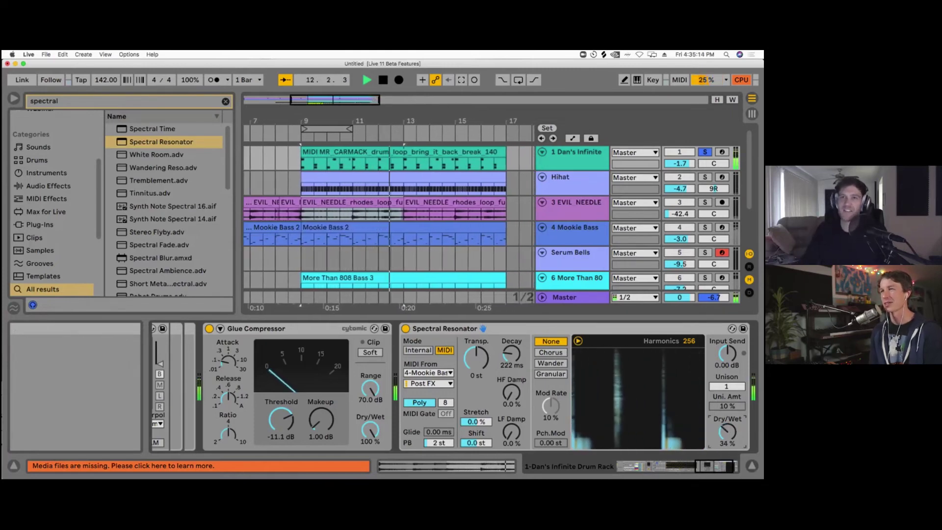
key("space")
Step: Set the Spectral Resonator's modulation mode to Chorus and audition the soloed drum rack track
mouse_move(511, 393)
left_mouse_down()
mouse_move(511, 381)
mouse_move(511, 393)
left_mouse_up()
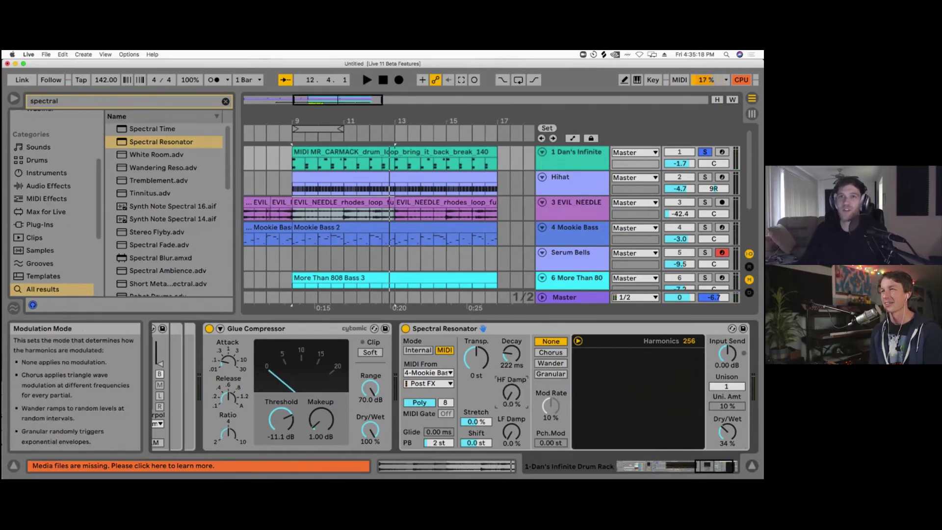
key("space")
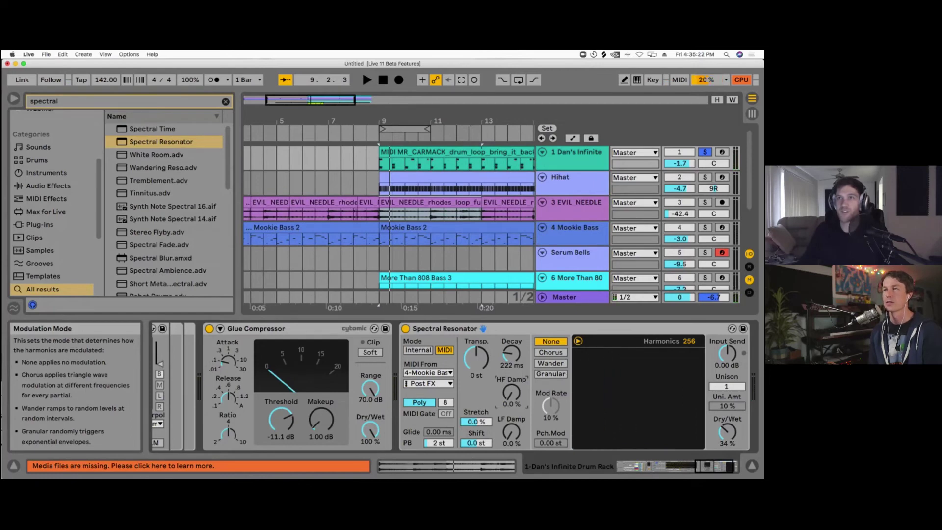
left_click(550, 352)
key("space")
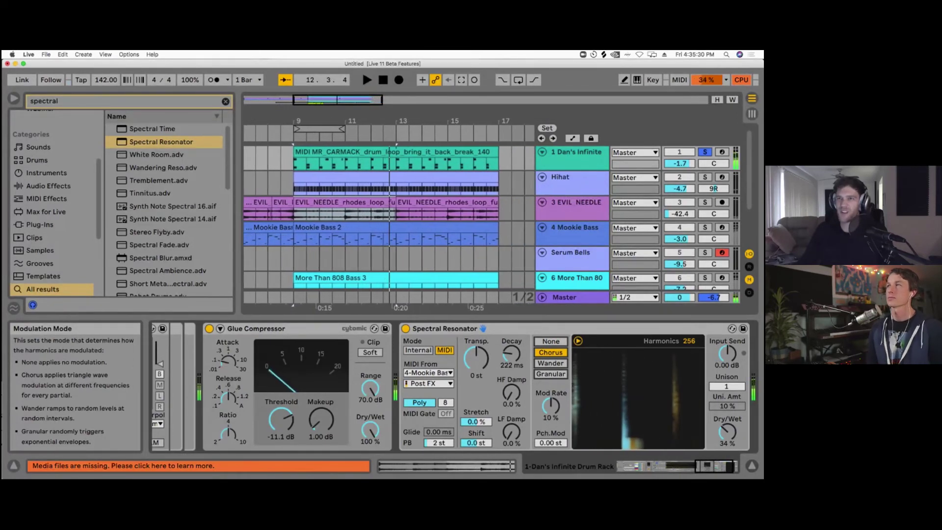
Step: Set the Spectral Resonator's modulation mode to Wander and audition the soloed drum rack track
key("space")
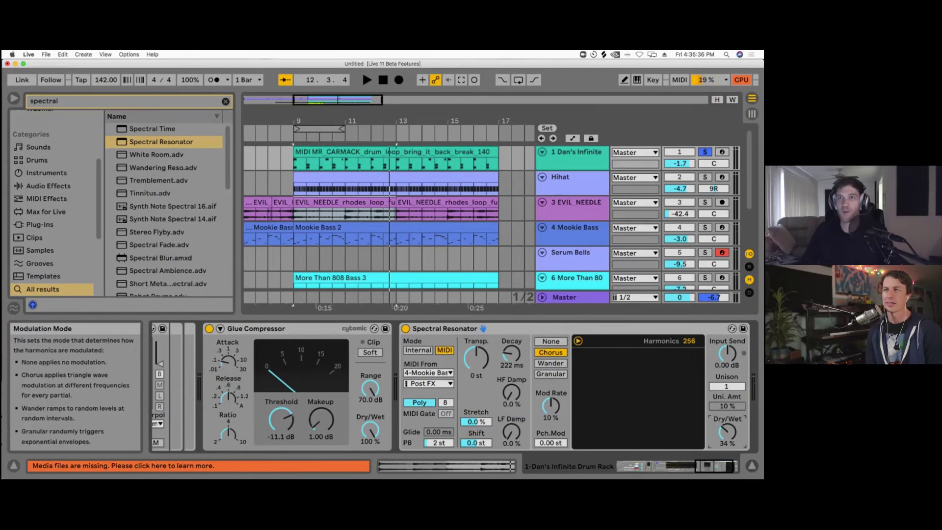
key("space")
left_click(551, 363)
key("space")
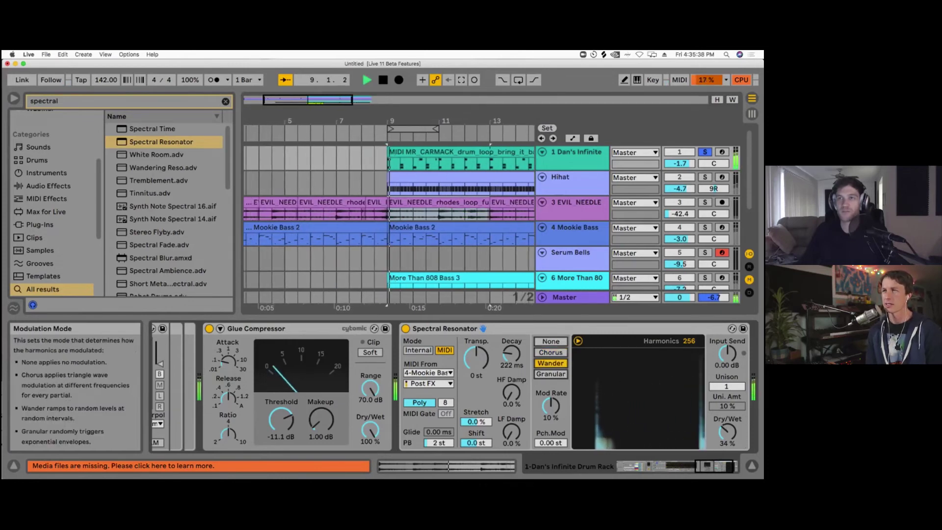
Step: Set the Spectral Resonator's modulation mode to Granular, lower its Dry/Wet to 11%, and stop playback
left_click(550, 374)
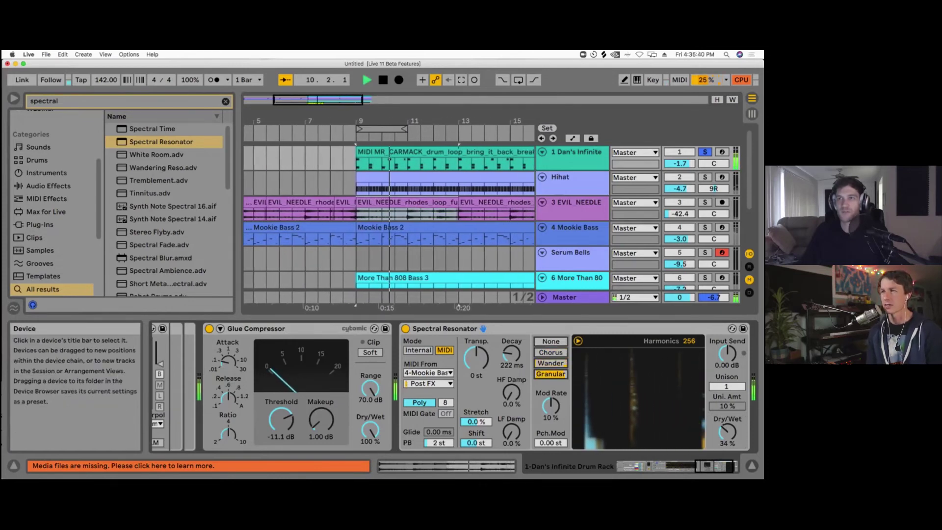
left_click_drag(727, 432, 727, 405)
key("space")
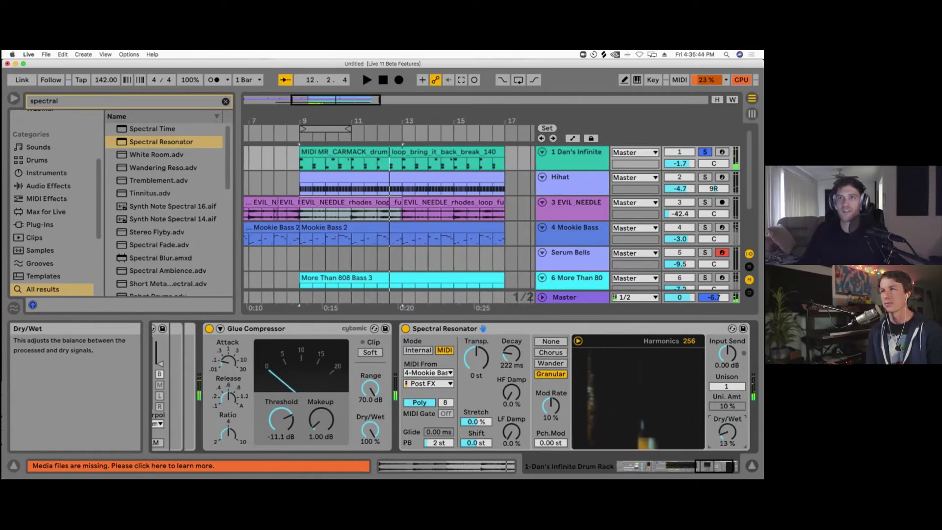
key("super+alt+l")
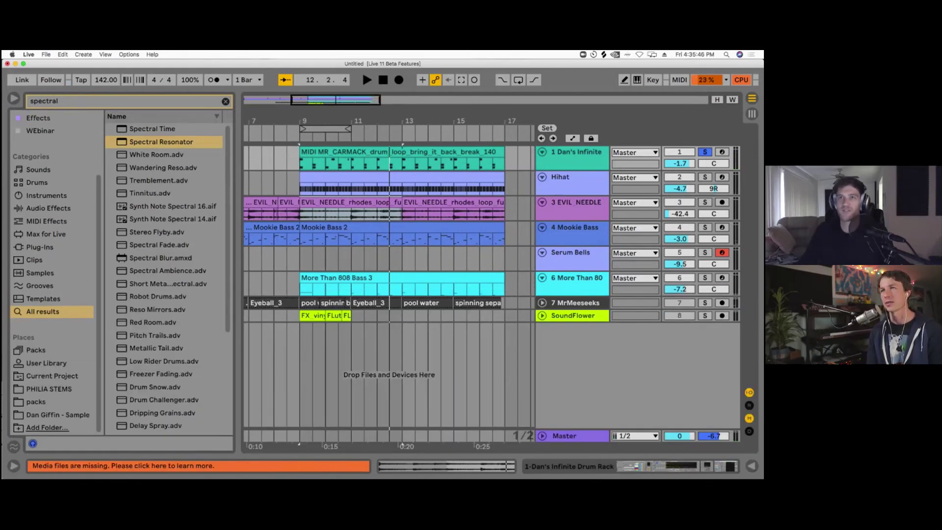
key("super+alt+l")
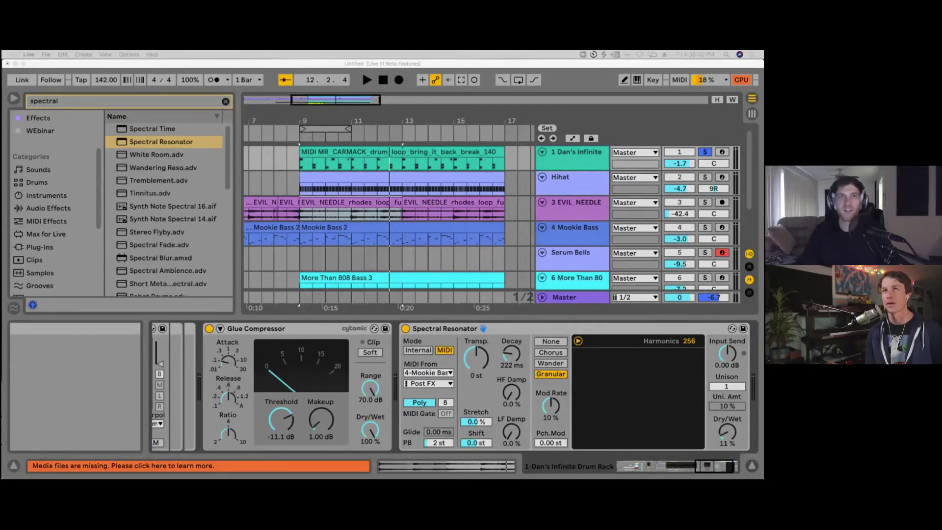
Step: Load Spectral Time after the Spectral Resonator on the drum rack track and collapse the Spectral Resonator
right_click(195, 169)
left_click(162, 129)
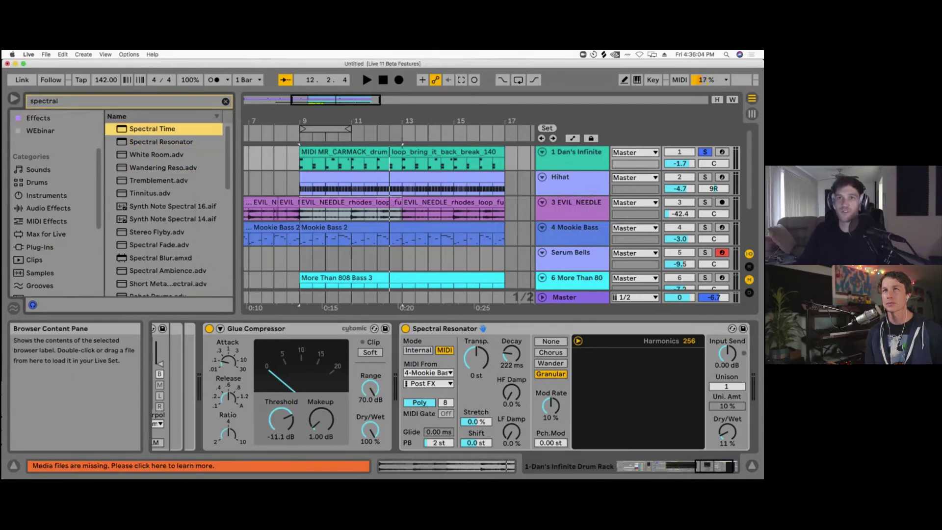
key("Return")
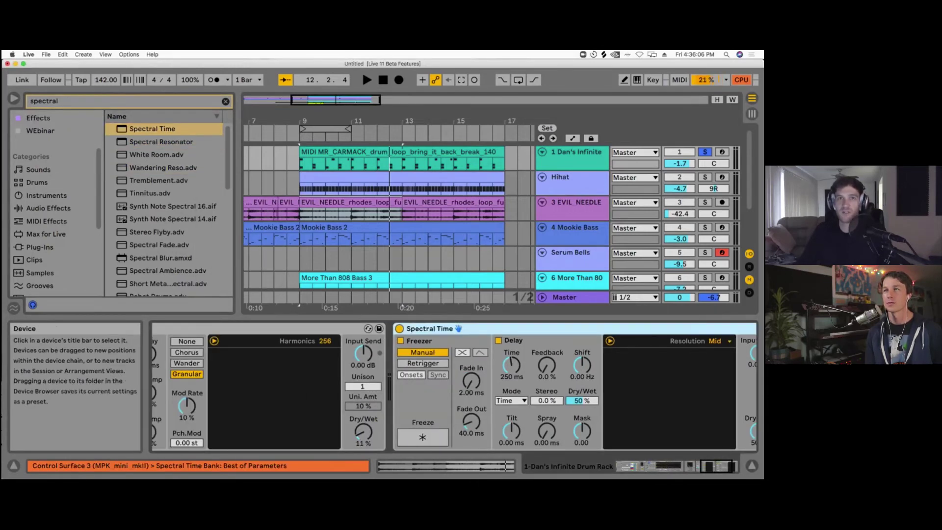
double_click(304, 328)
scroll(297, 364, "left", 4)
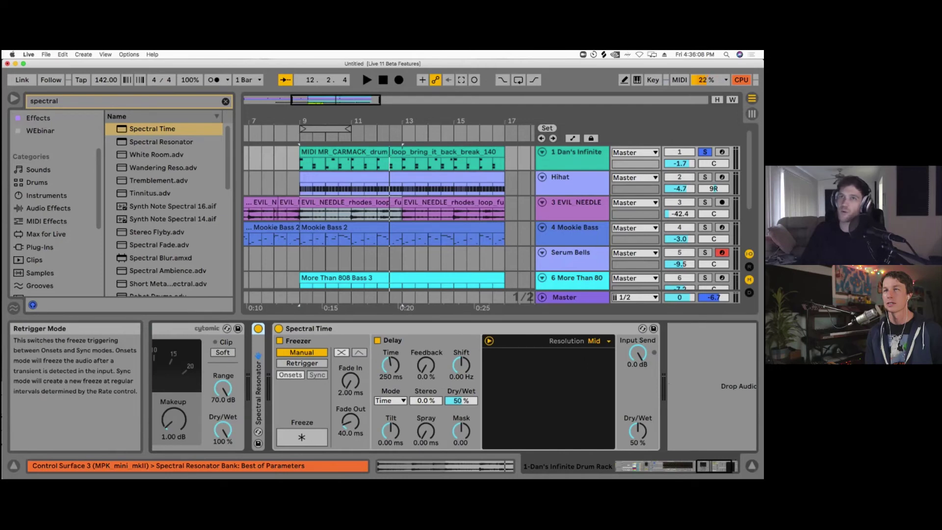
left_click(338, 328)
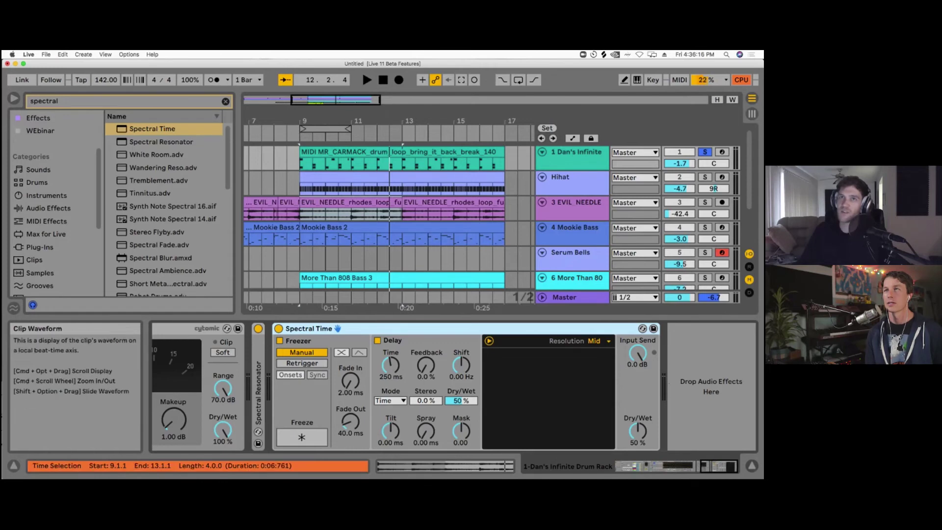
Step: Audition the soloed drum rack track through Spectral Time, then stop playback
key("space")
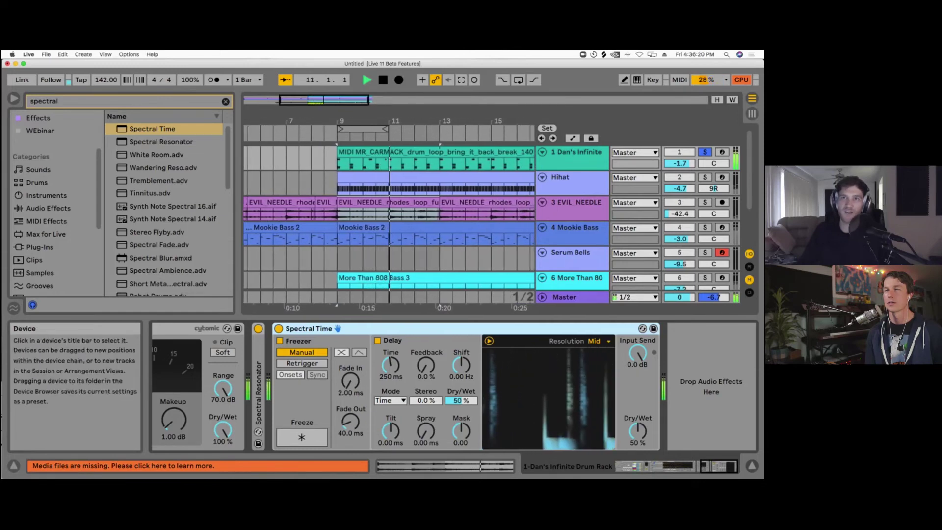
key("space")
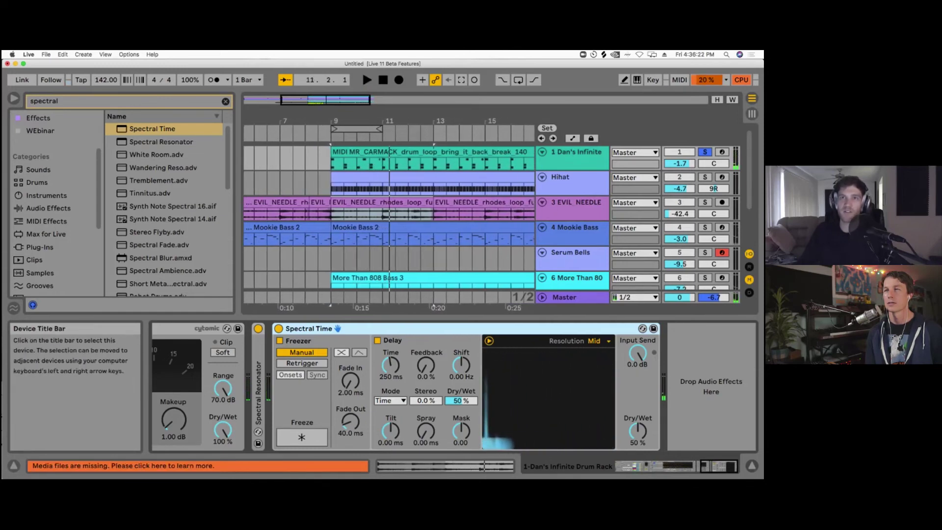
scroll(343, 371, "left", 2)
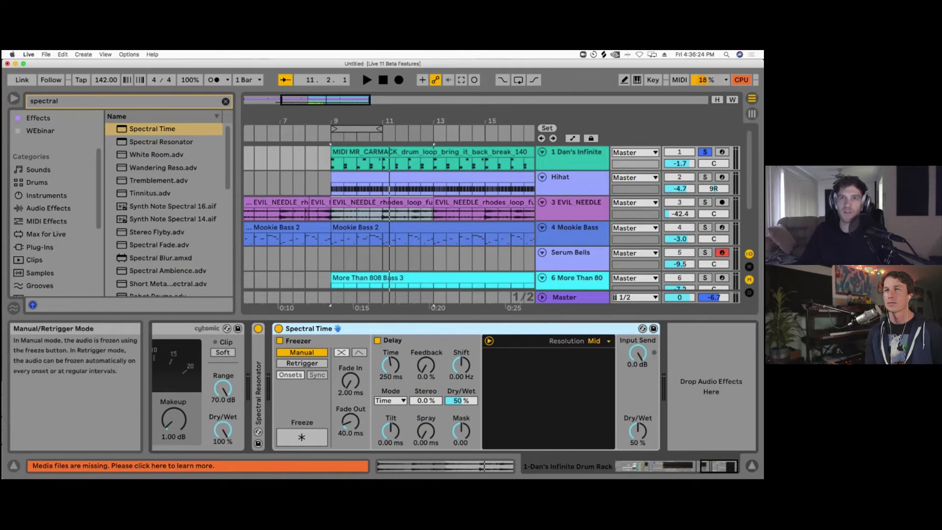
Step: Set Spectral Time's delay time to 277 ms and delay Dry/Wet to 44%, and audition the drum rack track
left_click_drag(390, 366, 391, 362)
left_click(390, 401)
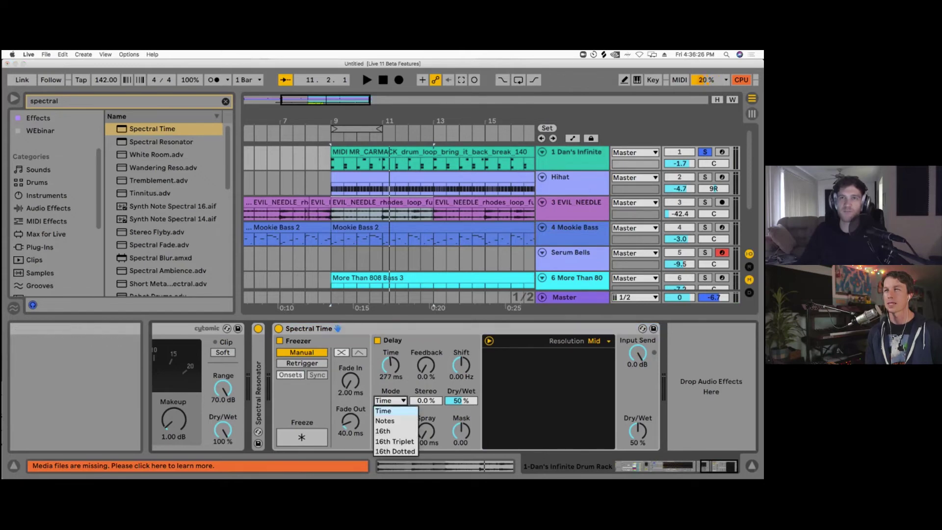
left_click(389, 421)
left_click_drag(461, 400, 461, 402)
key("space")
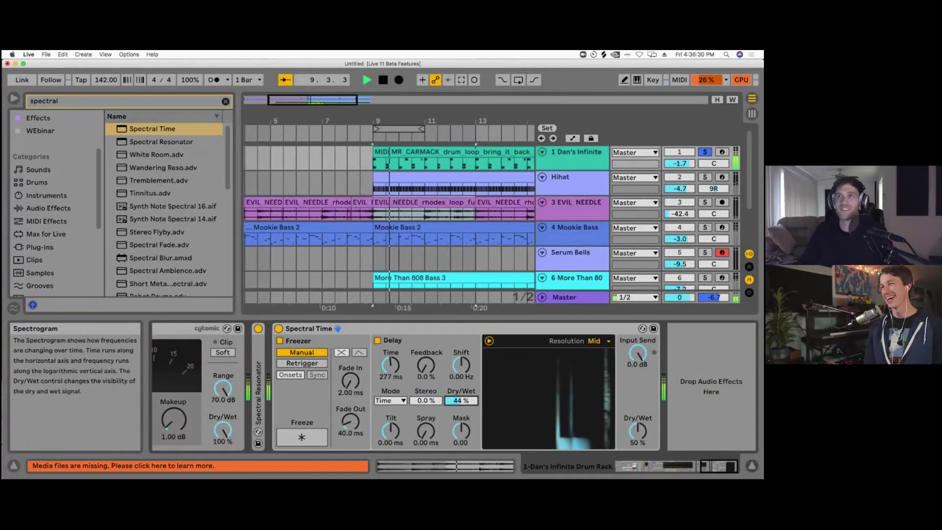
key("space")
Step: Unsolo the drum rack track and play the full mix while switching Spectral Time's Freeze on and off
left_click(705, 152)
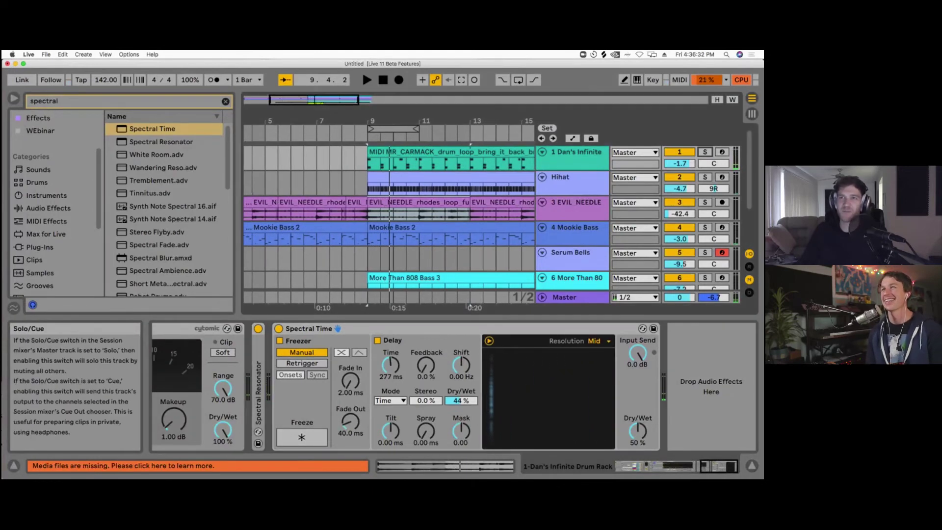
scroll(338, 400, "left", 3)
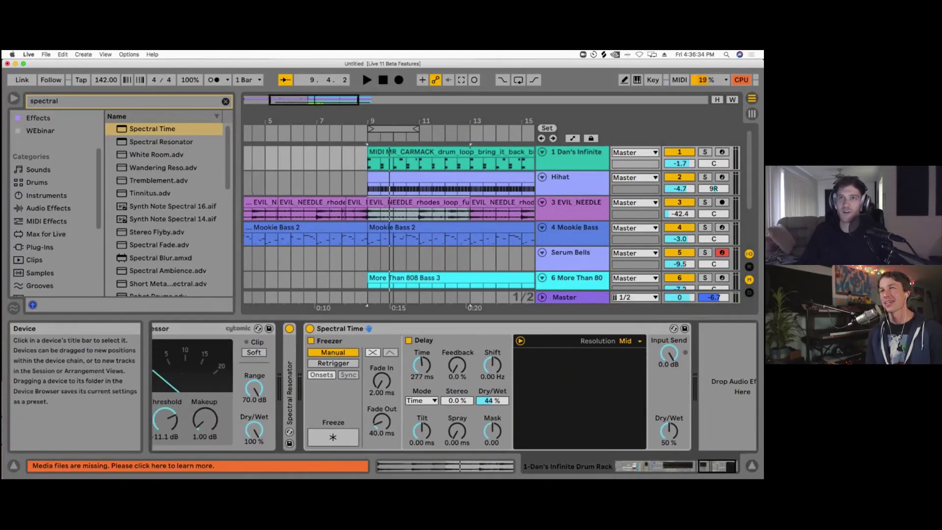
scroll(339, 400, "right", 3)
left_click(355, 329)
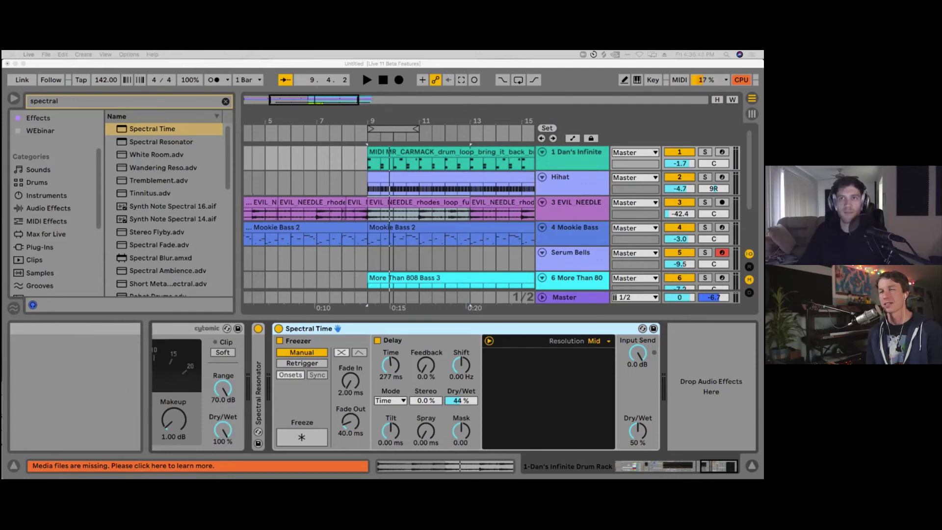
key("space")
left_click(302, 436)
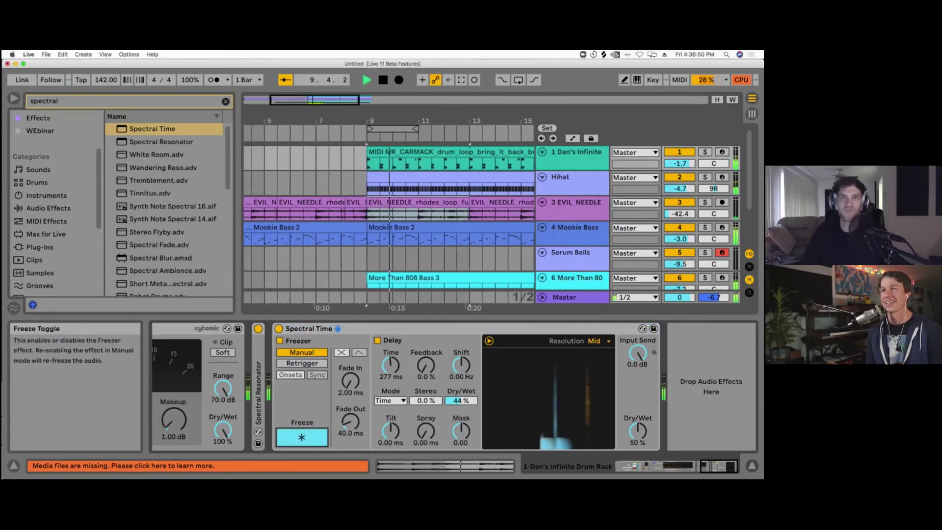
left_click(301, 436)
key("space")
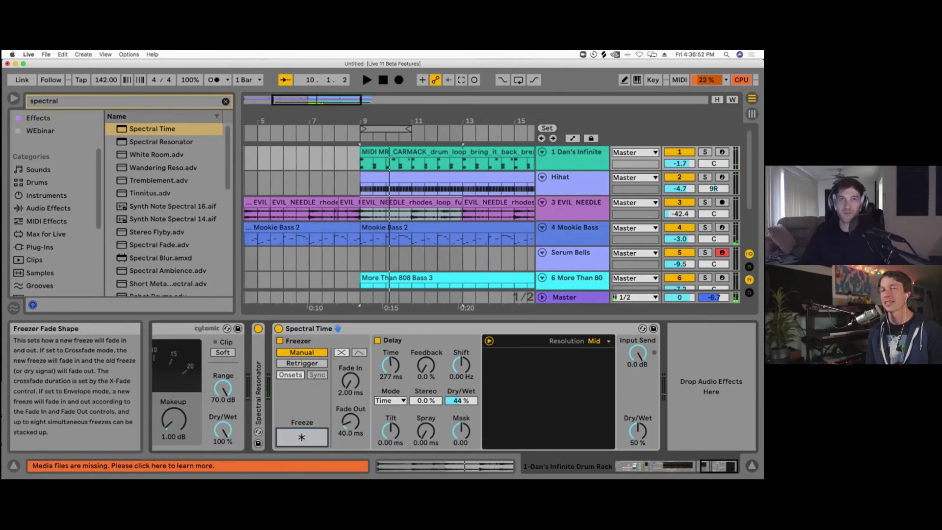
Step: Search the browser for "special" across the instrument and audio effect categories and clear the search
key("super+f")
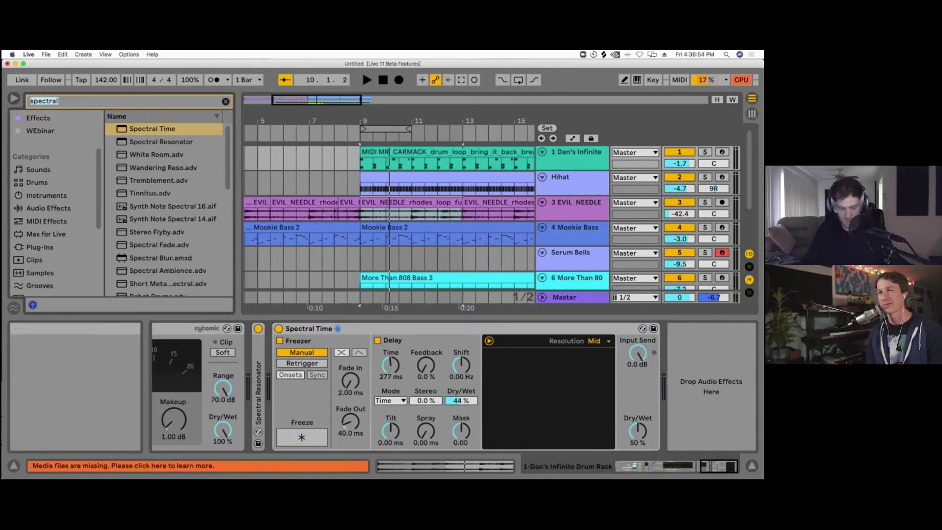
key("BackSpace")
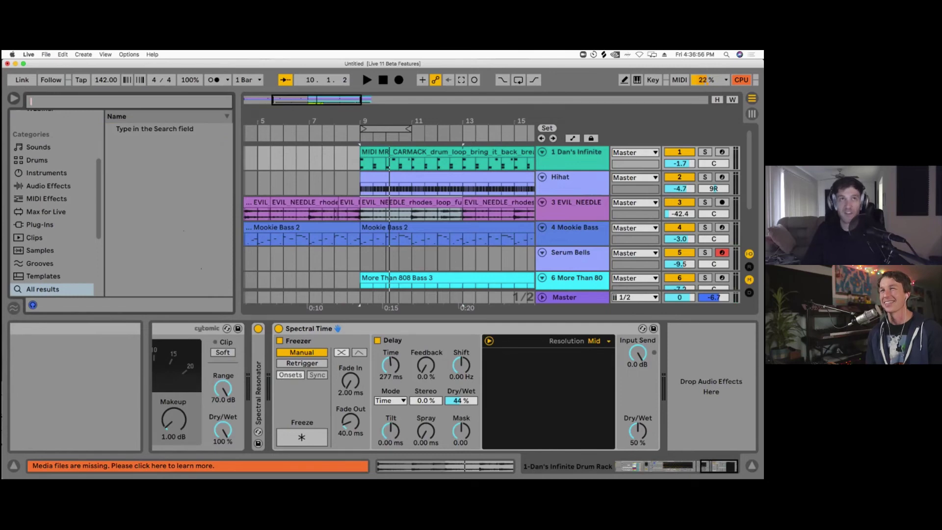
type("special")
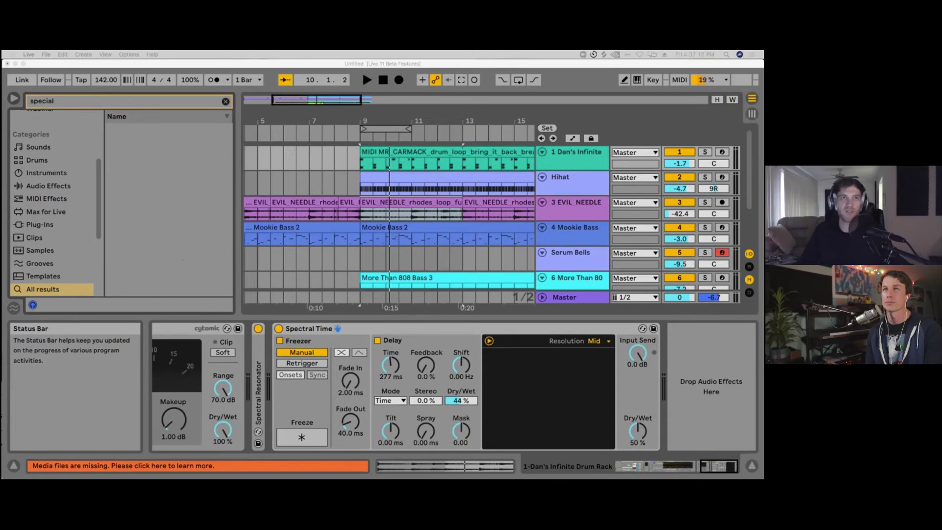
left_click(40, 224)
left_click(46, 173)
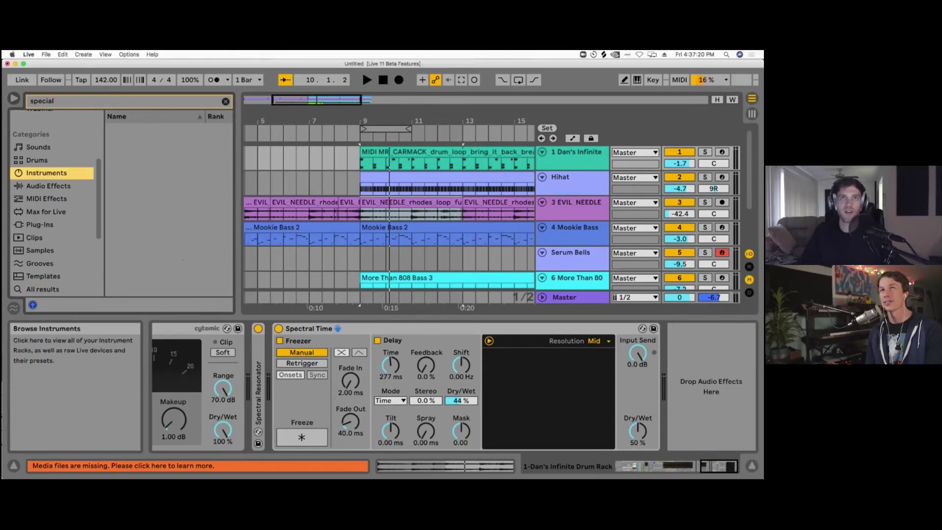
left_click(49, 186)
left_click(225, 101)
Step: Widen the browser and load the Expression Control MIDI effect onto the drum rack track
left_click_drag(238, 196, 245, 196)
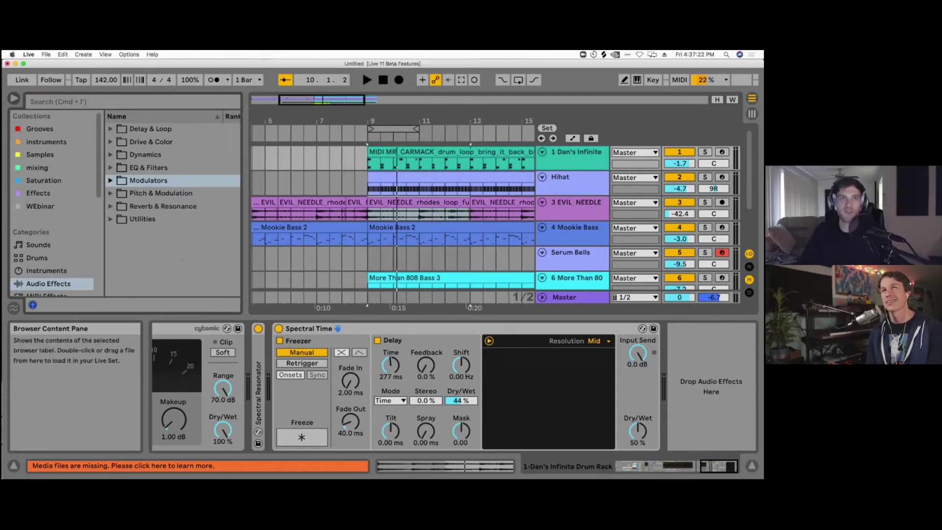
left_click(46, 271)
scroll(46, 270, "down", 2)
left_click(46, 268)
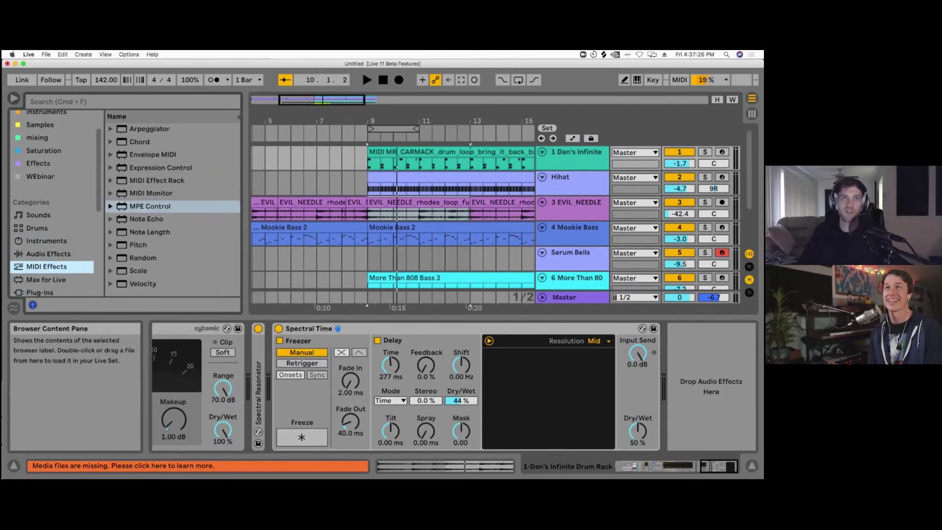
left_click(157, 181)
left_click(161, 168)
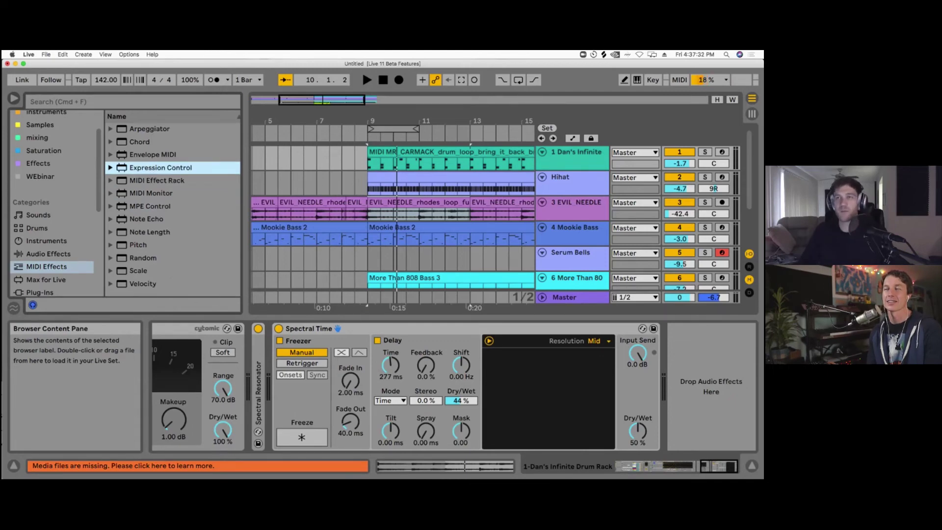
key("Return")
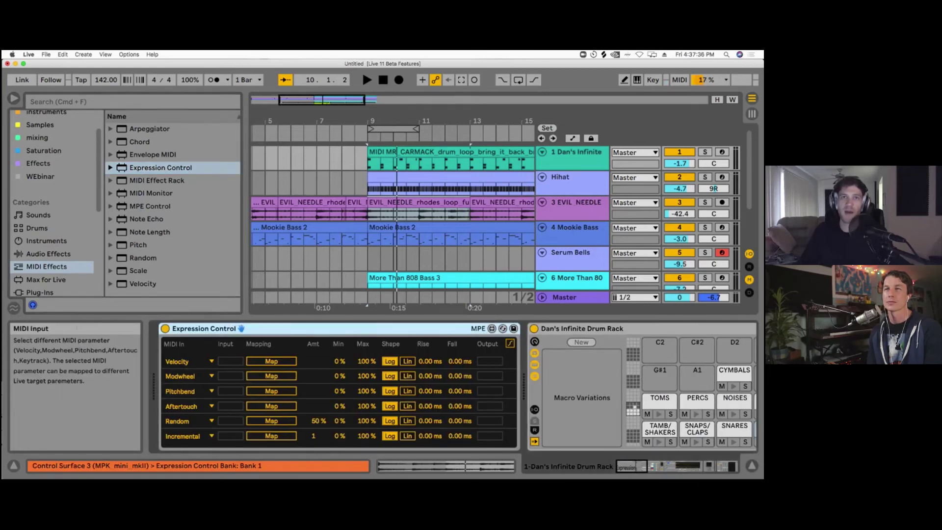
Step: Examine Expression Control's mapping switches and the MIDI input choices of its Velocity and Modwheel rows
left_click(190, 361)
left_click(191, 361)
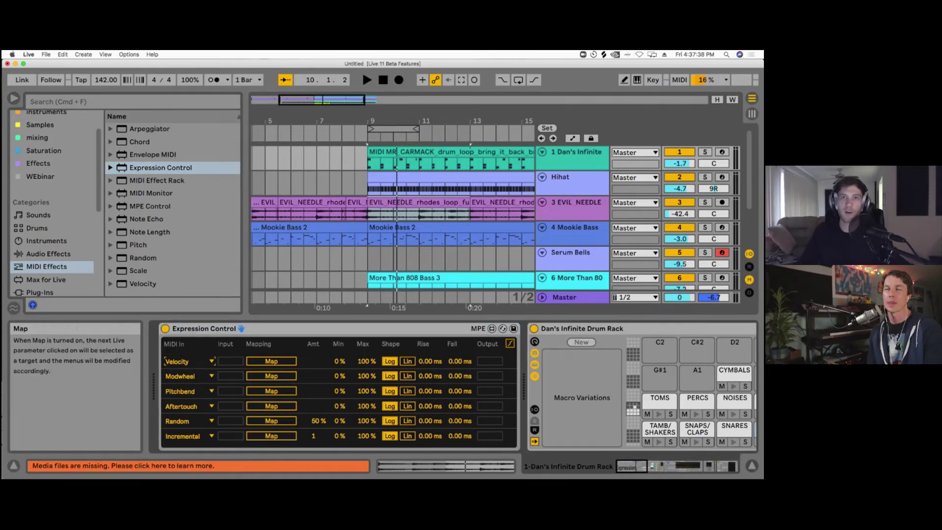
left_click(271, 361)
left_click(271, 361)
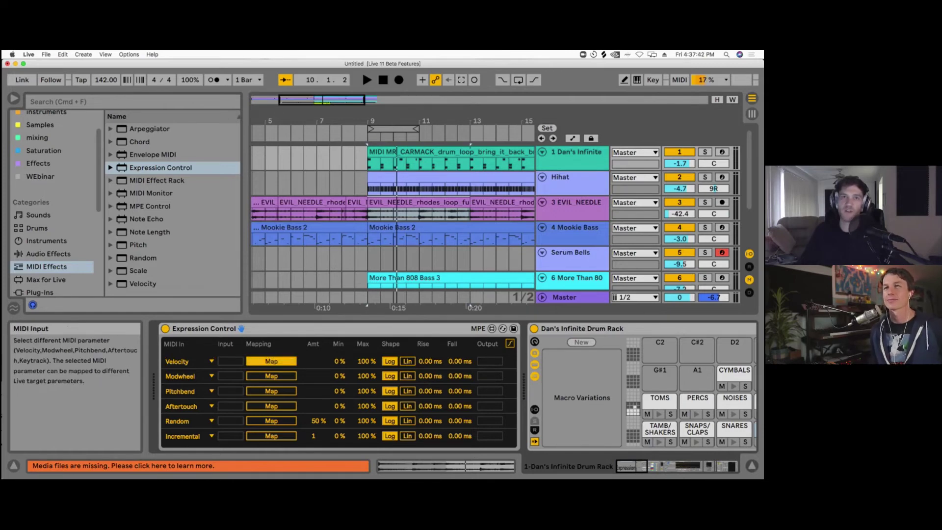
left_click(212, 361)
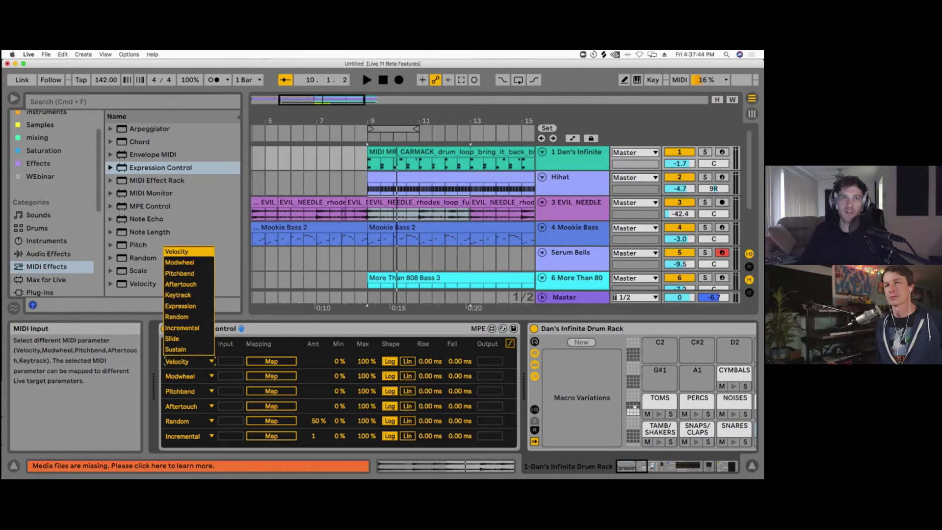
left_click(212, 361)
left_click(211, 376)
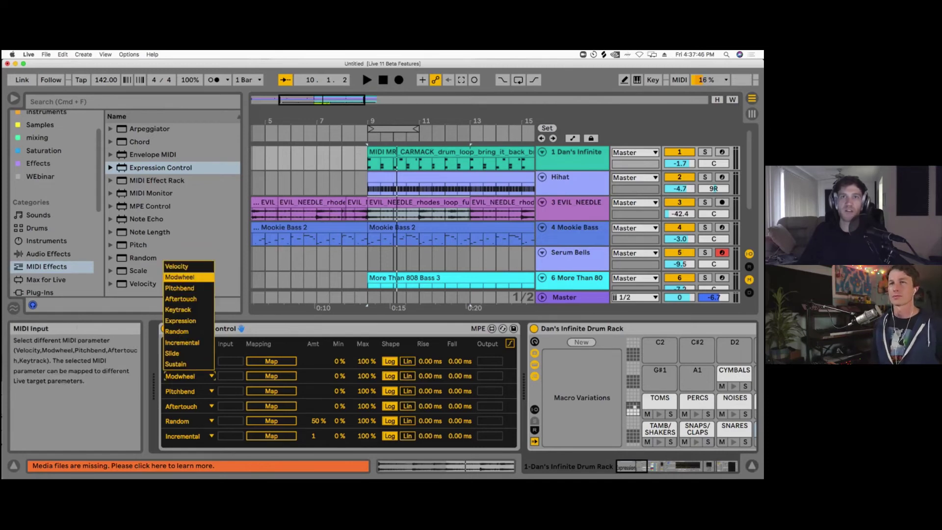
left_click(212, 376)
left_click(271, 391)
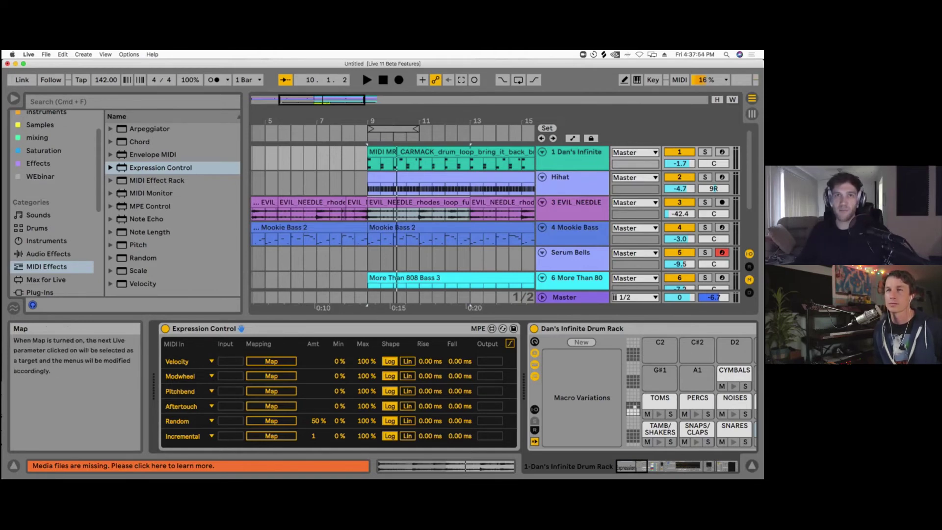
Step: Map Expression Control's Velocity input to the track volume of 4 Mookie Bass
left_click(295, 328)
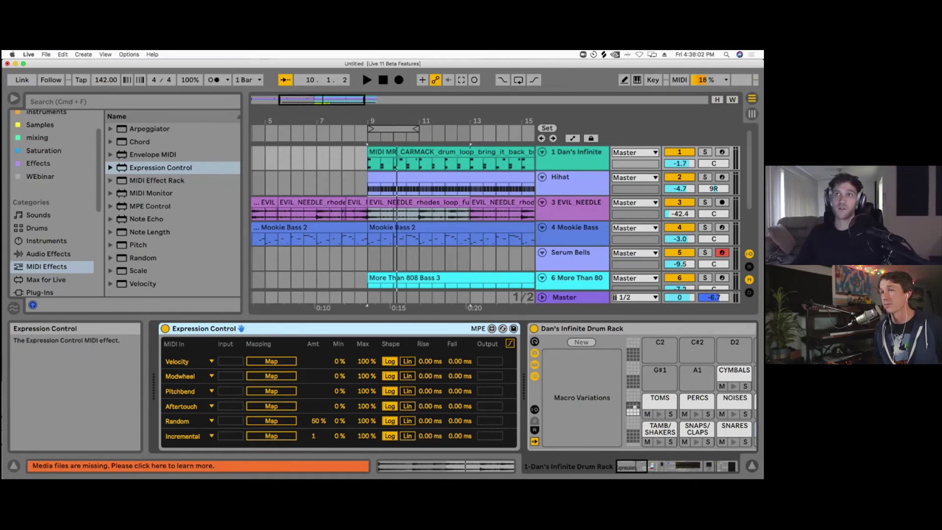
left_click(271, 361)
left_click(680, 239)
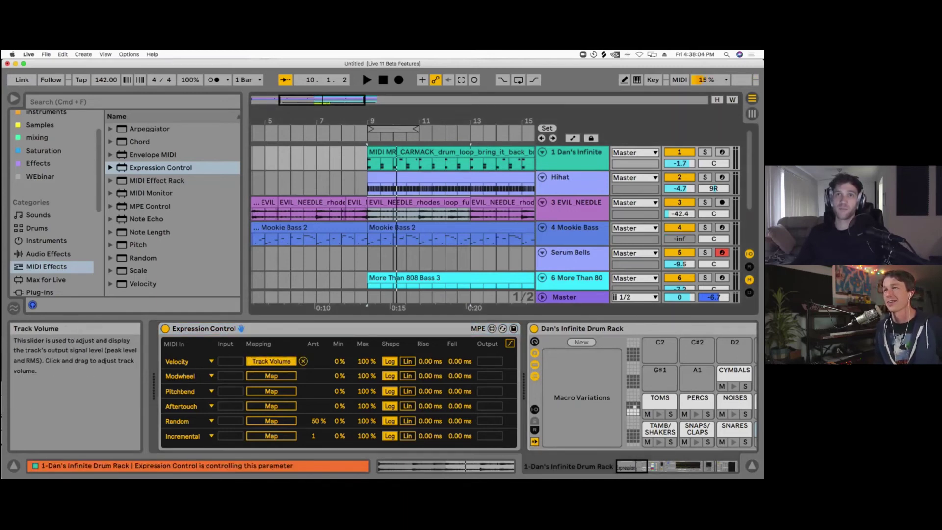
Step: Remove Expression Control's Velocity mapping and delete the device from the drum rack track
left_click(303, 361)
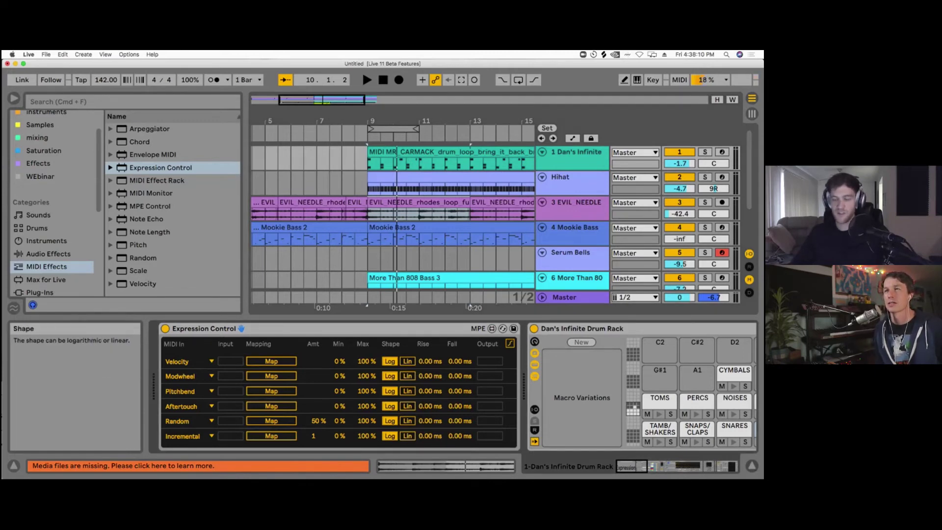
left_click(334, 329)
key("Delete")
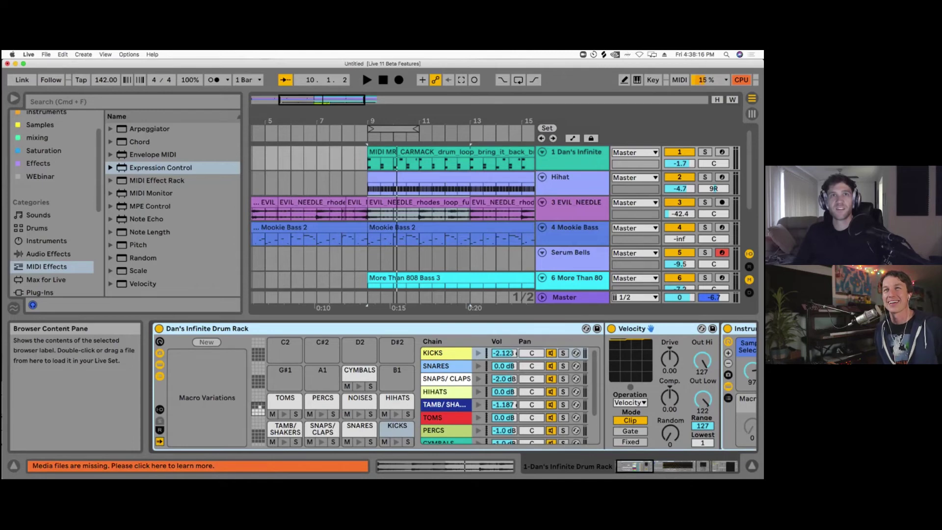
Step: Load the Compressor from the Dynamics audio effects onto the end of the drum rack track and collapse Spectral Time
left_click(48, 254)
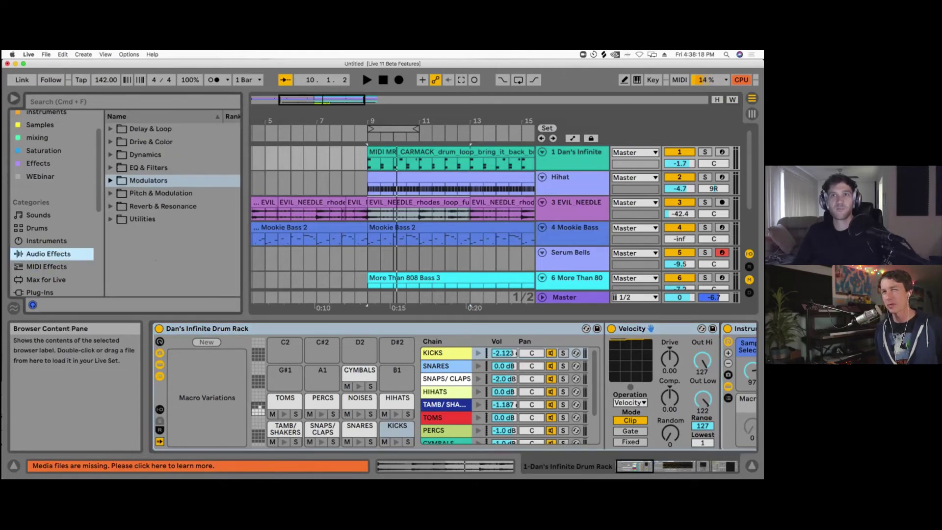
left_click(145, 154)
double_click(157, 167)
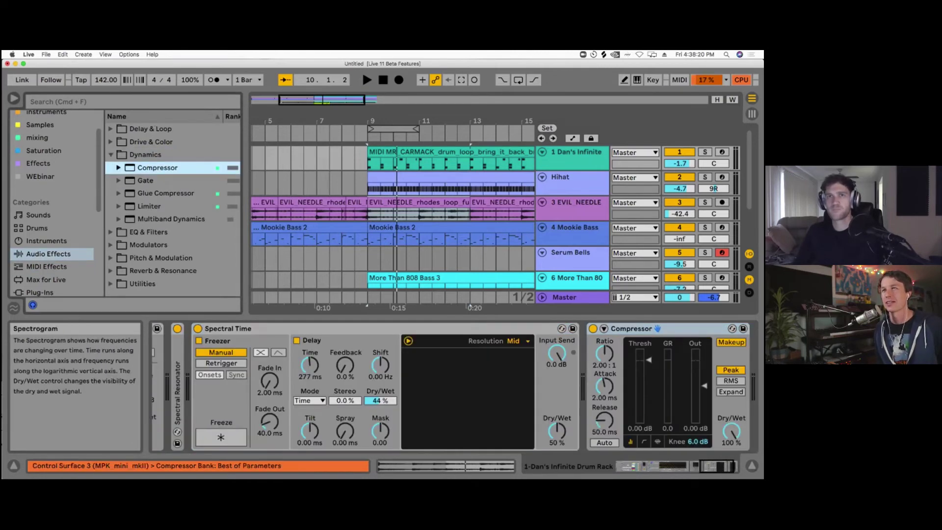
double_click(344, 328)
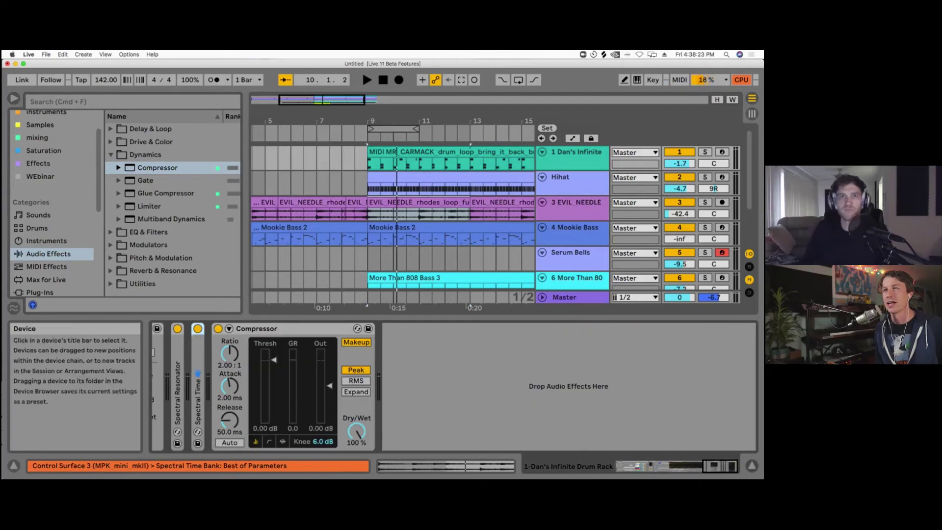
left_click(282, 328)
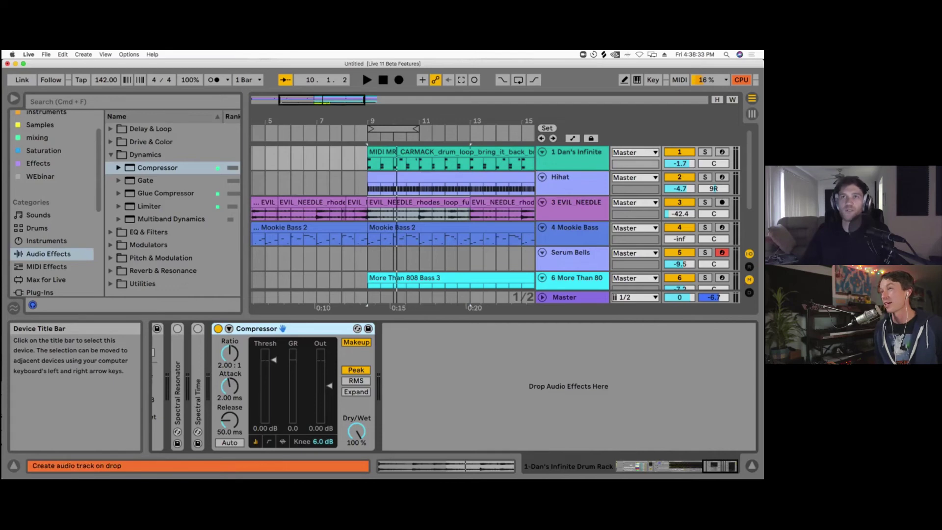
Step: Delete the Glue Compressor, Spectral Resonator and Spectral Time from the drum rack track
left_click(576, 152)
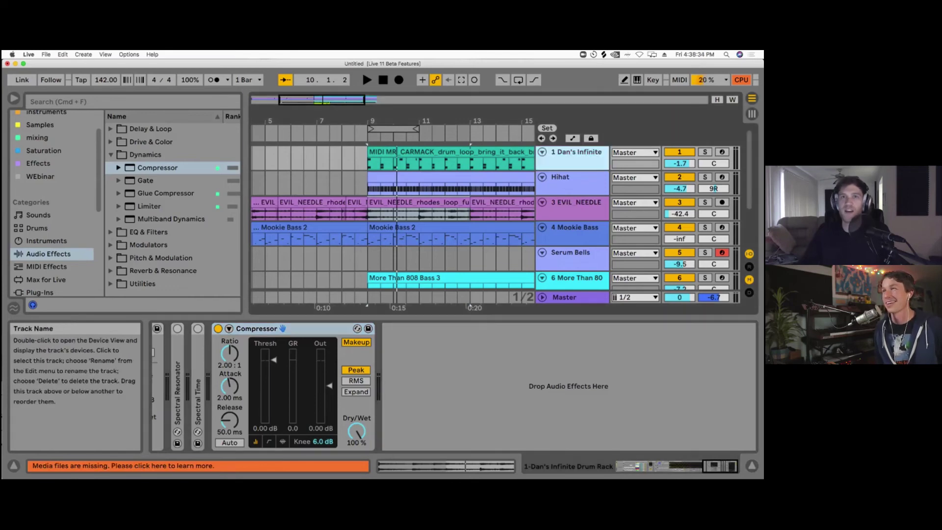
left_click(297, 330)
scroll(298, 341, "left", 10)
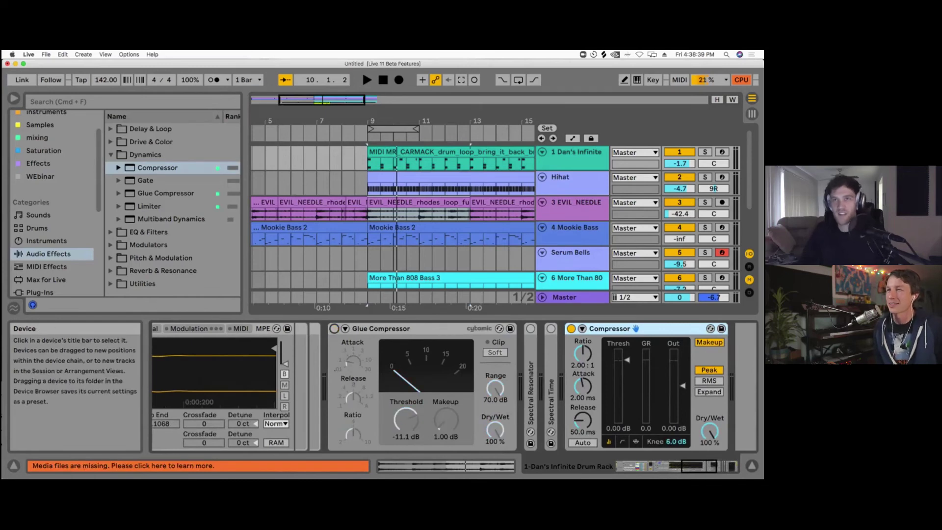
left_click(415, 328)
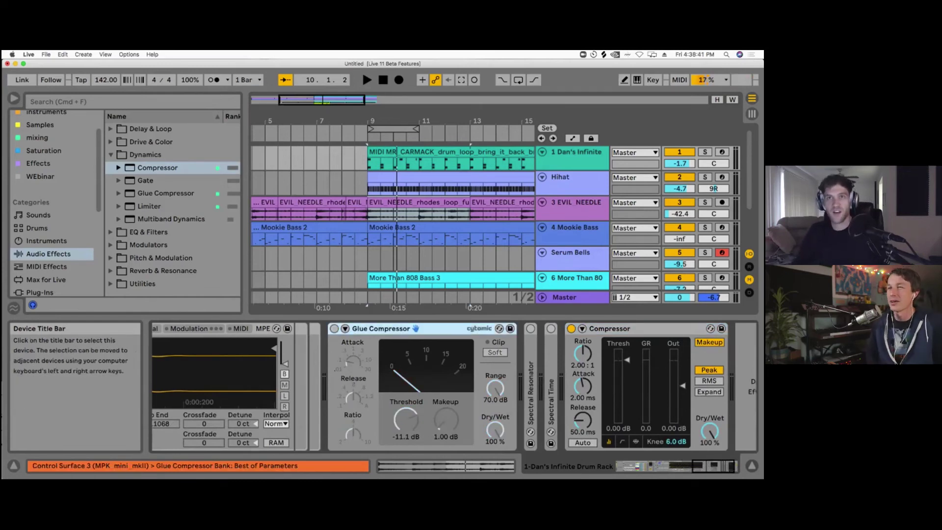
key("Delete")
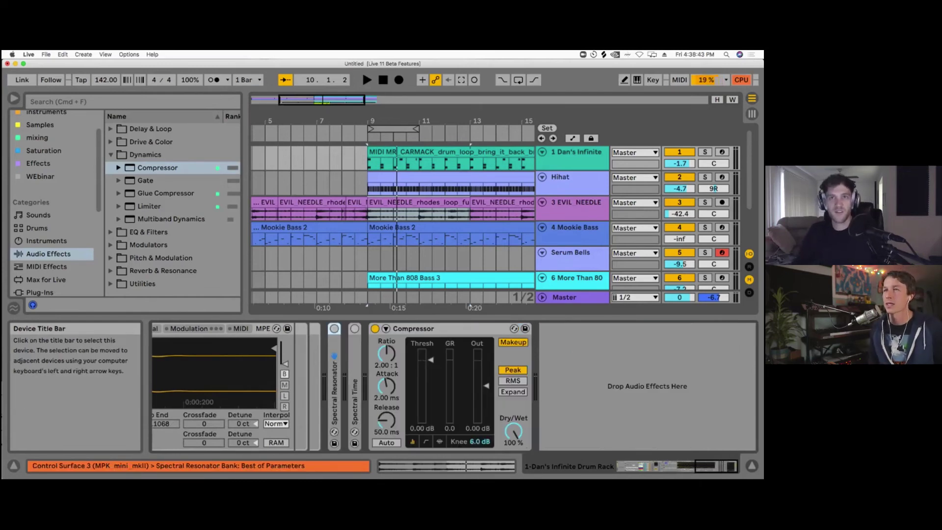
key("Delete")
key("Delete")
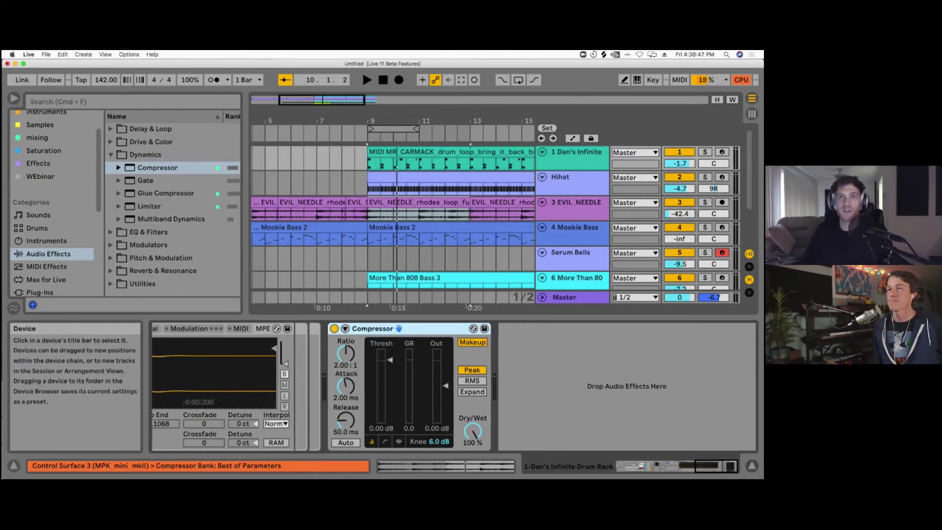
Step: Set the Compressor's ratio to 6.00:1 and threshold to -20.1 dB with Makeup off while auditioning the arrangement
left_click_drag(346, 353, 346, 330)
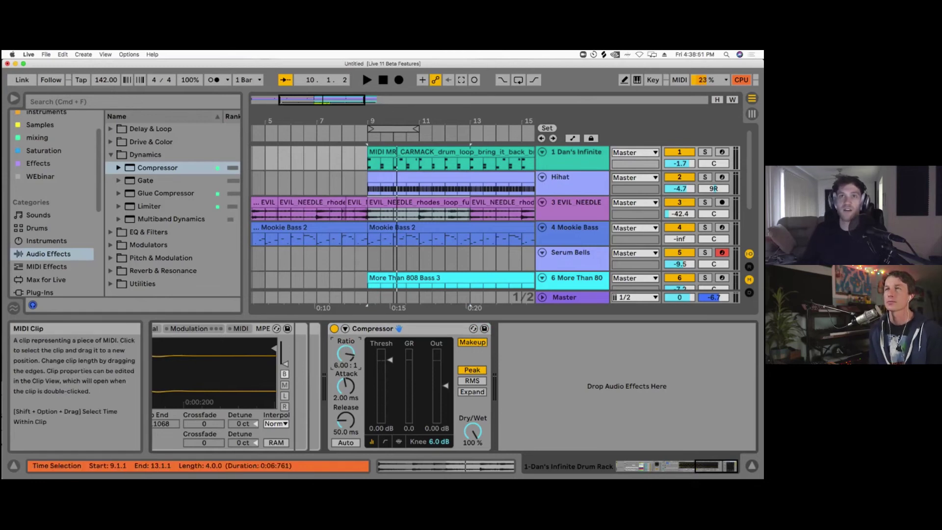
key("space")
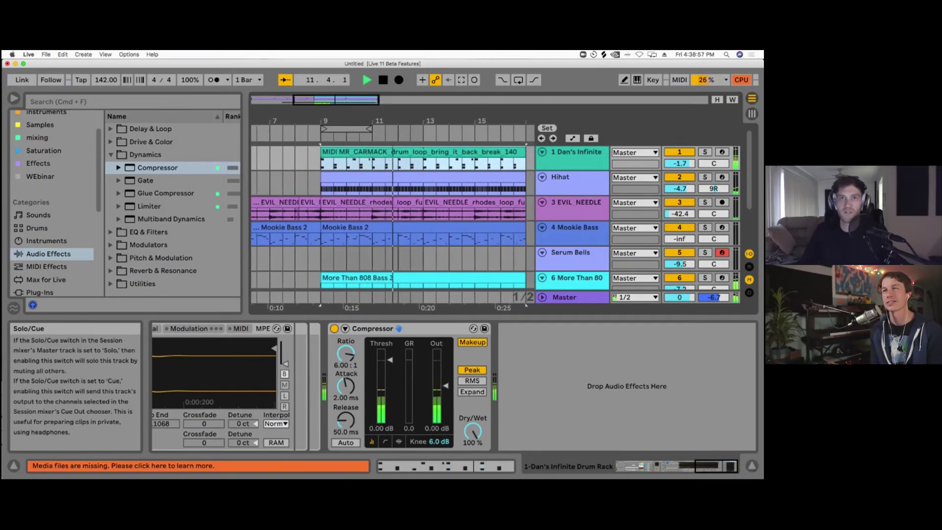
left_click_drag(390, 359, 389, 396)
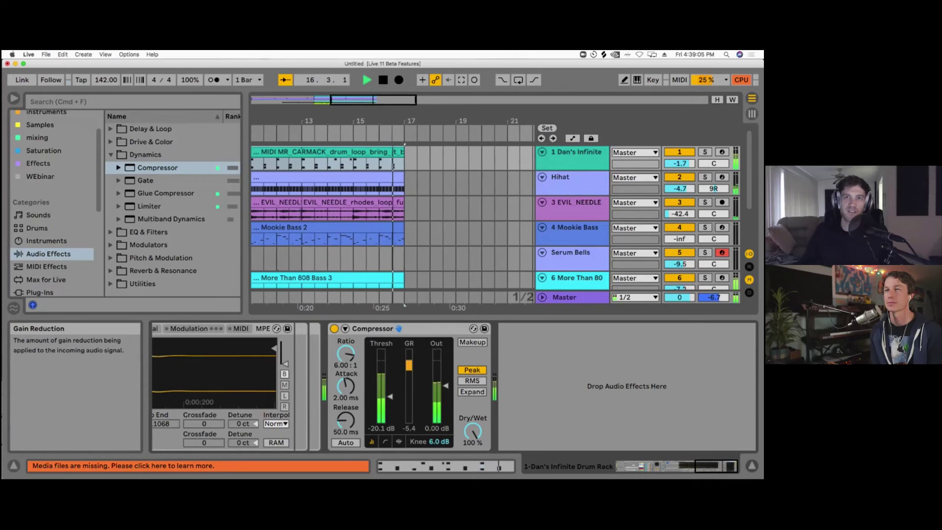
key("space")
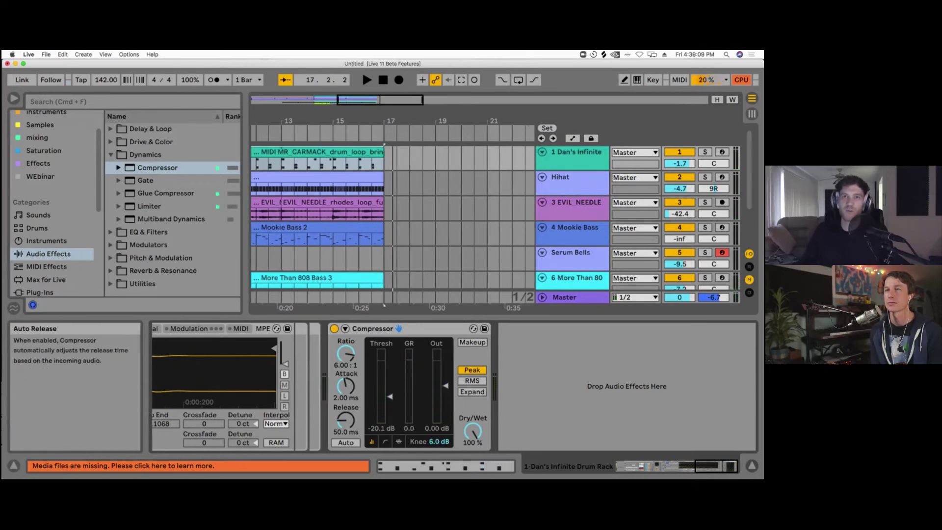
Step: Check the Compressor's transfer curve, and audition its RMS and Expand modes during playback
left_click(385, 442)
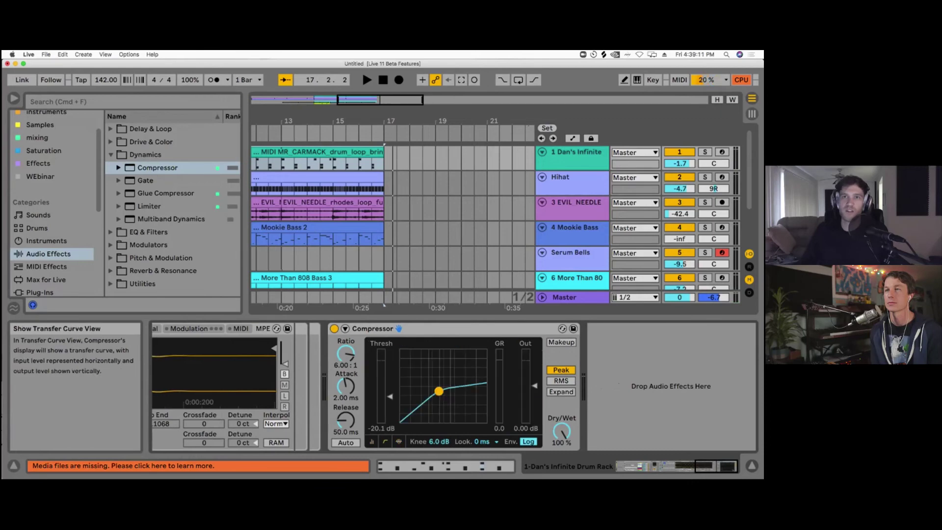
left_click(372, 442)
left_click(472, 380)
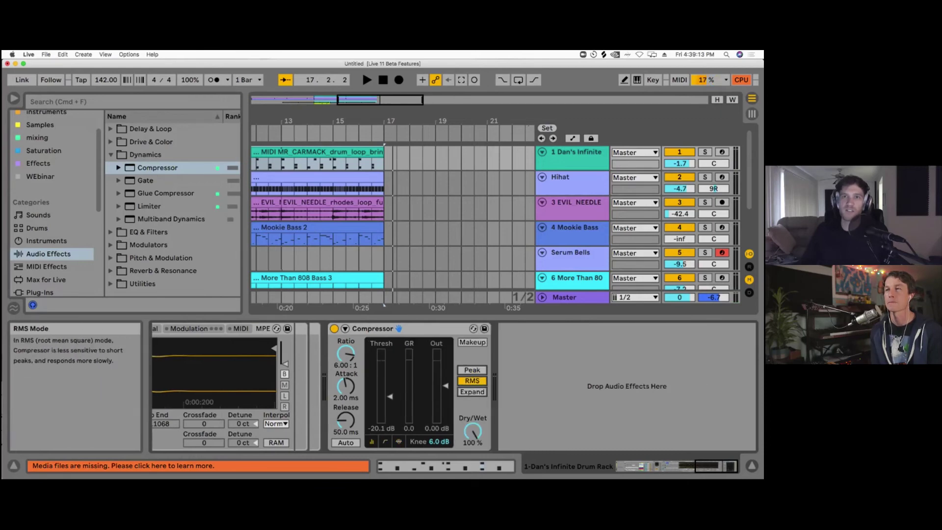
key("space")
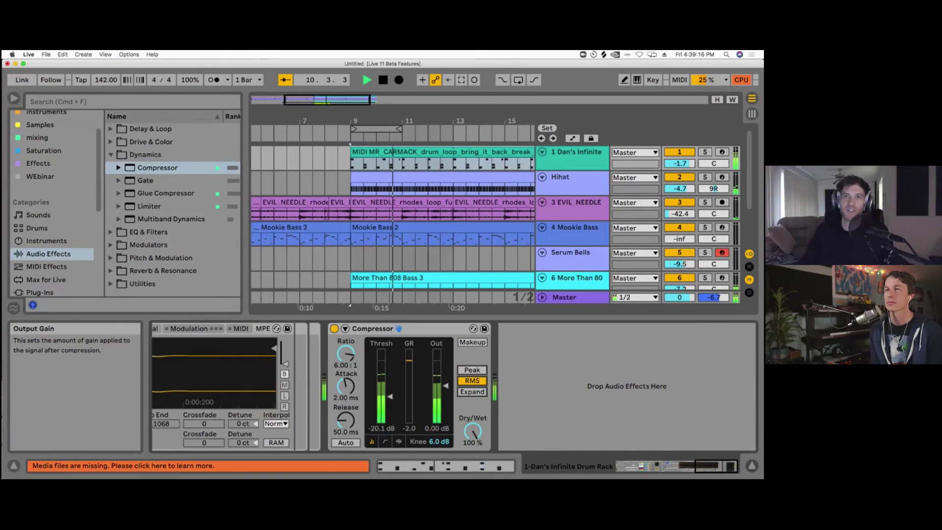
left_click(472, 391)
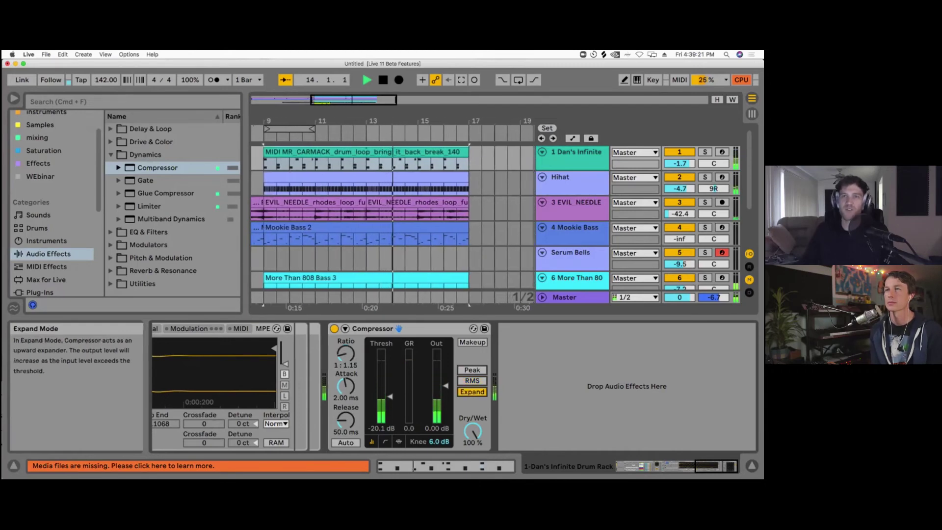
key("space")
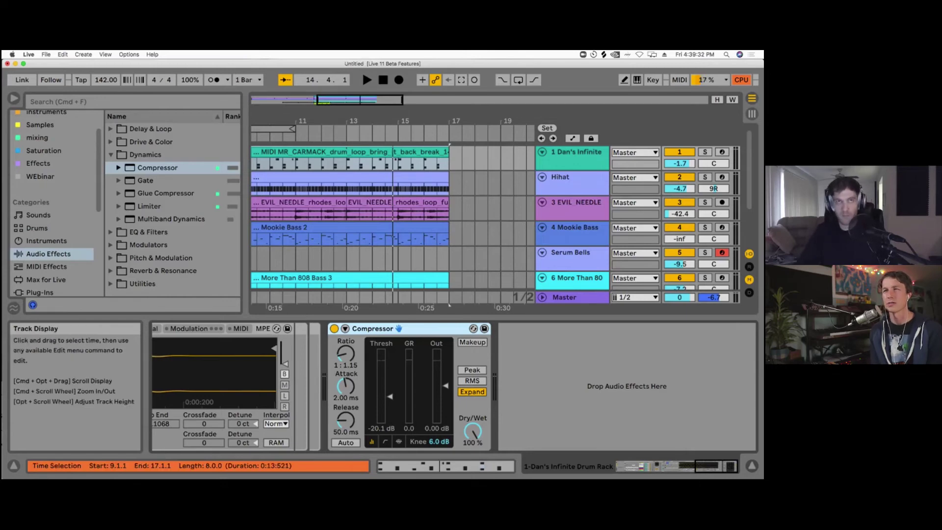
Step: Search the browser for "gate", load the Gate after the Compressor and audition it briefly
key("super+f")
type("garte")
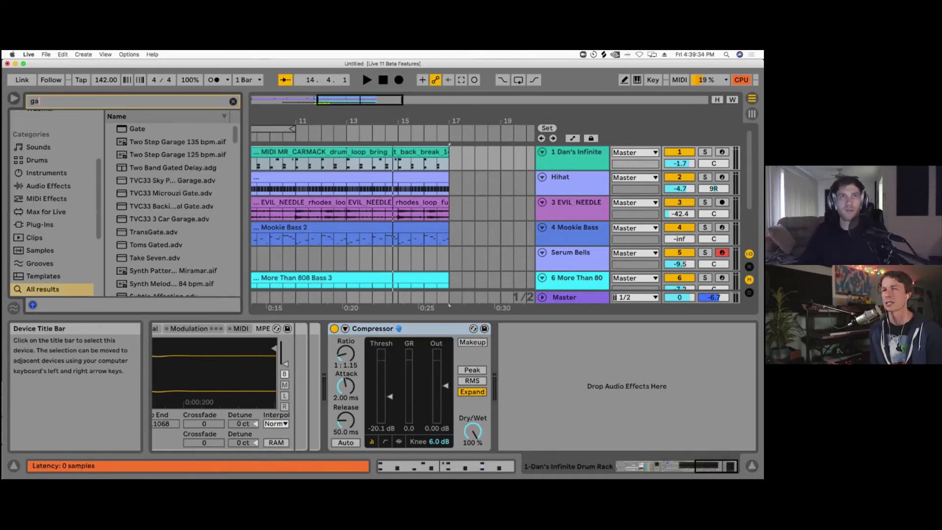
key("BackSpace")
key("BackSpace")
key("BackSpace")
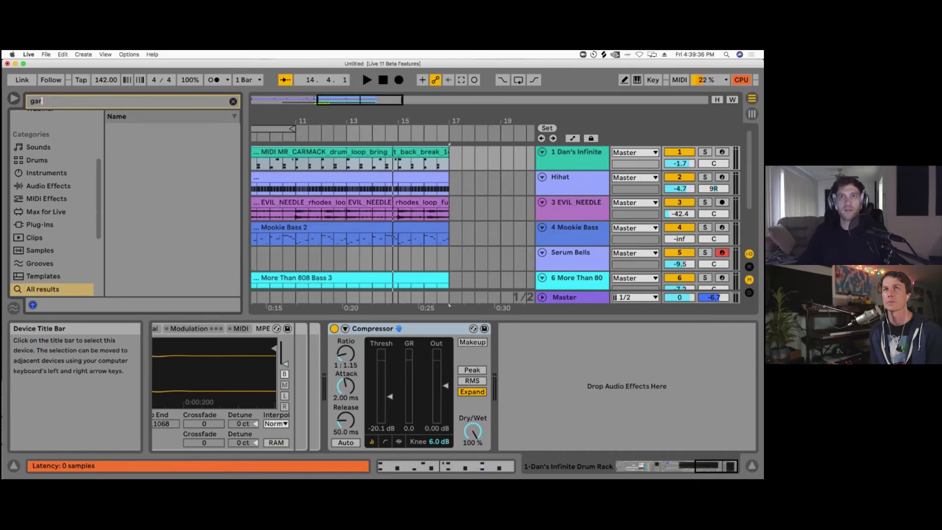
type("te")
key("Down")
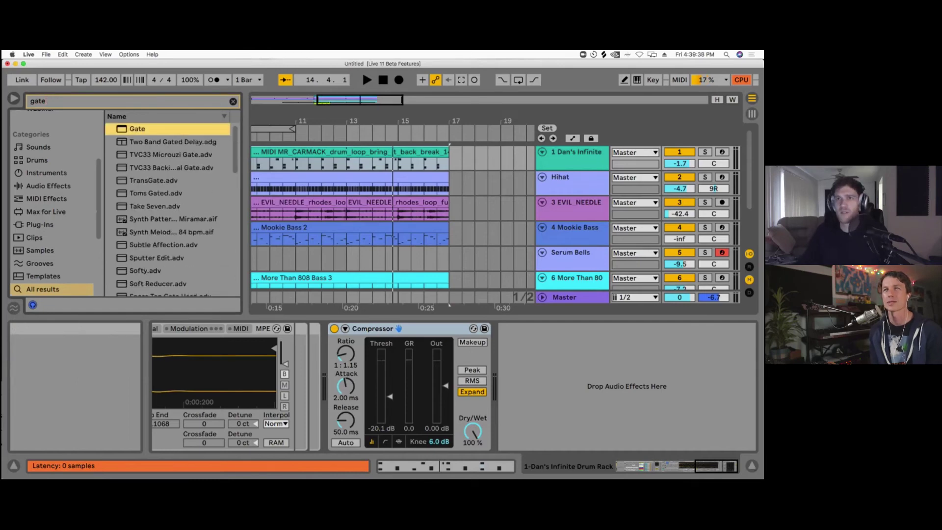
key("Return")
key("space")
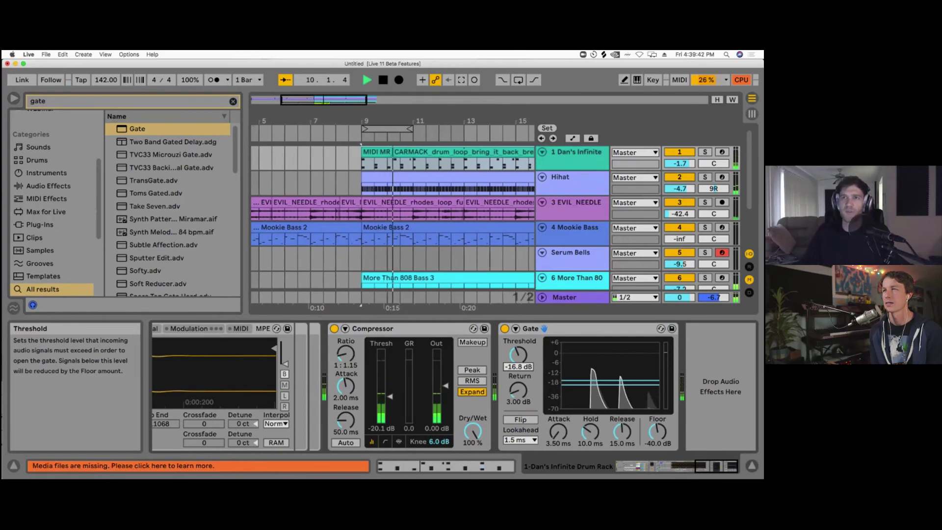
key("space")
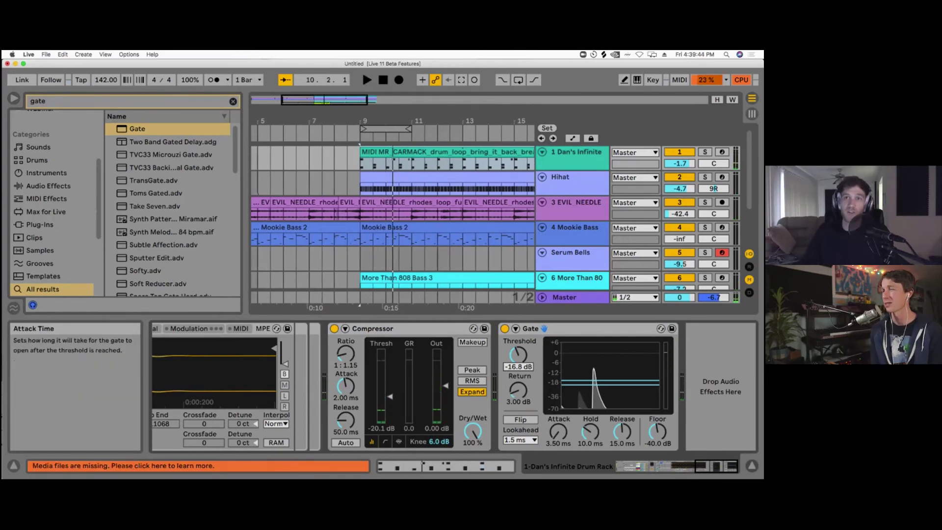
Step: Deactivate the Gate, delete it from the drum rack track and undo the deletion
left_click(407, 329)
left_click(505, 329)
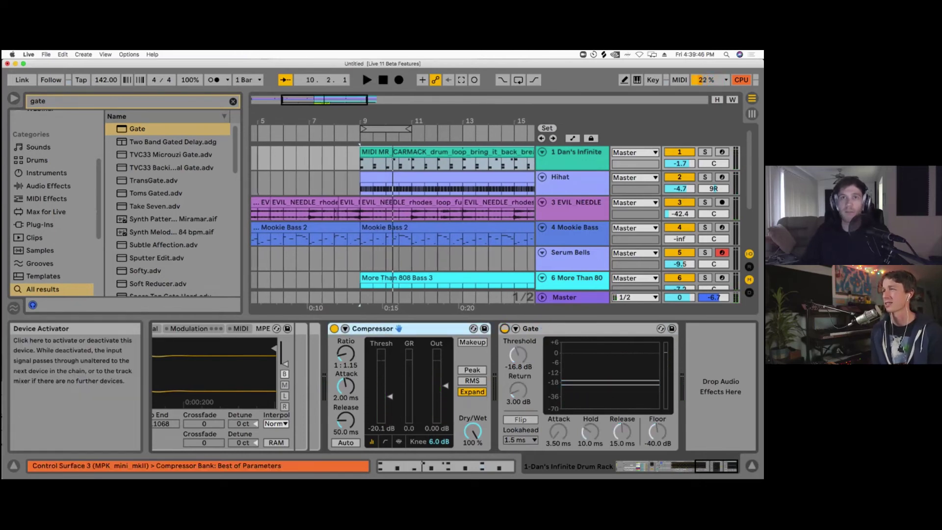
left_click(569, 328)
key("Delete")
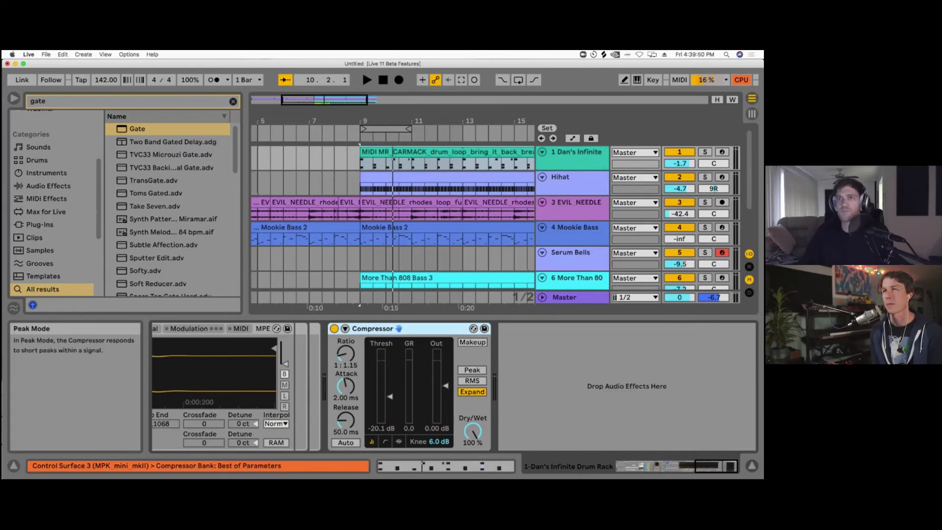
key("super+z")
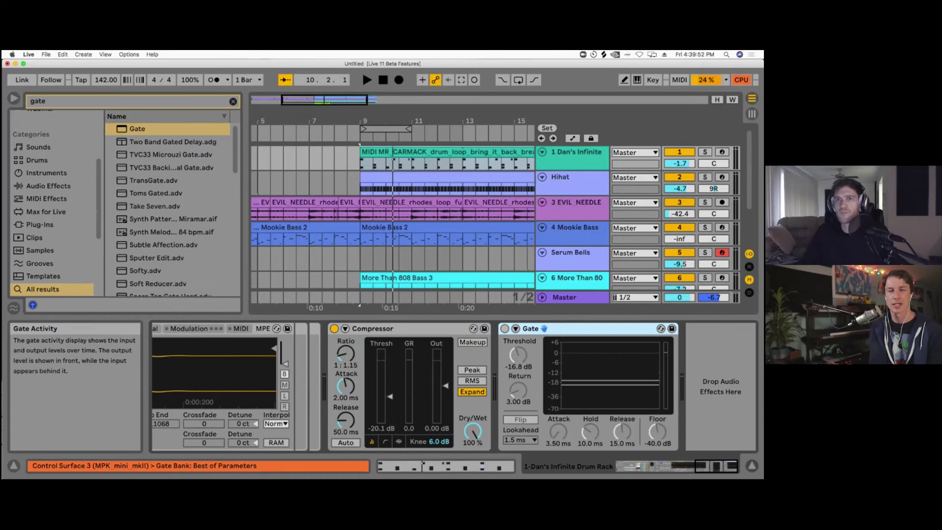
Step: Set the Gate's threshold to -16.9 dB and reactivate the device while checking short stretches of playback
key("space")
key("space")
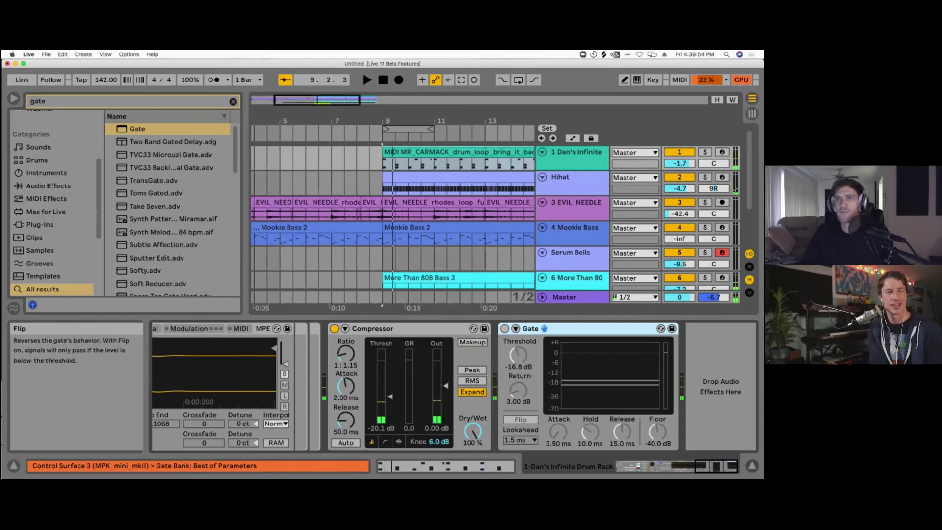
left_click_drag(518, 355, 518, 355)
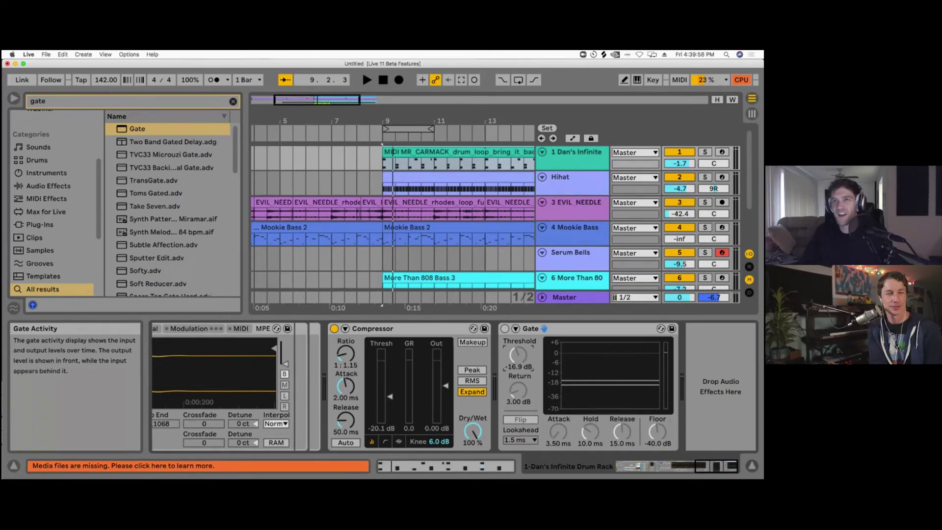
key("space")
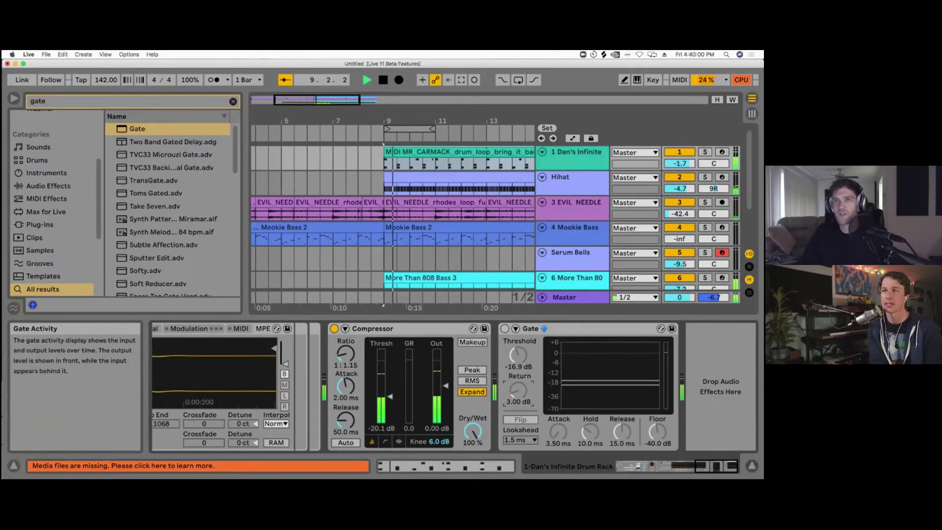
key("space")
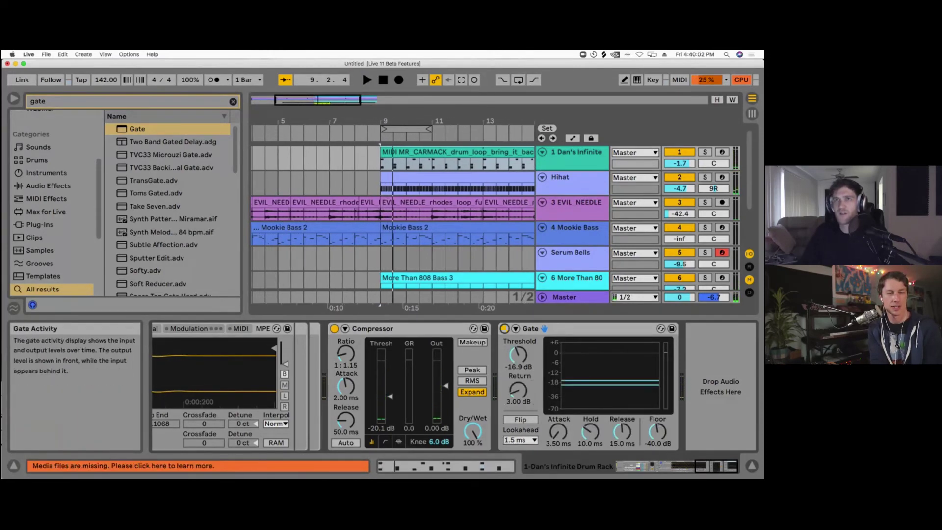
Step: Play the arrangement, switch the Compressor to Peak mode and select the Gate
key("space")
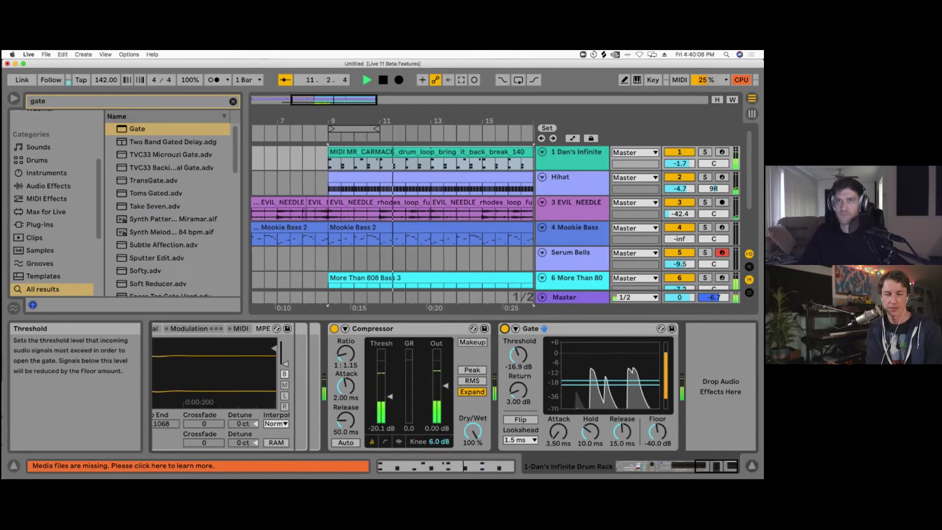
left_click(472, 370)
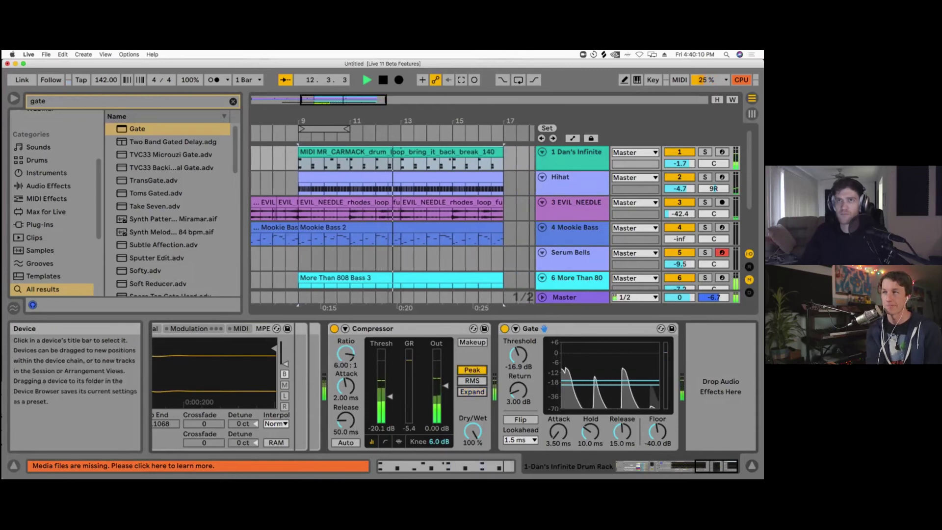
left_click(544, 328)
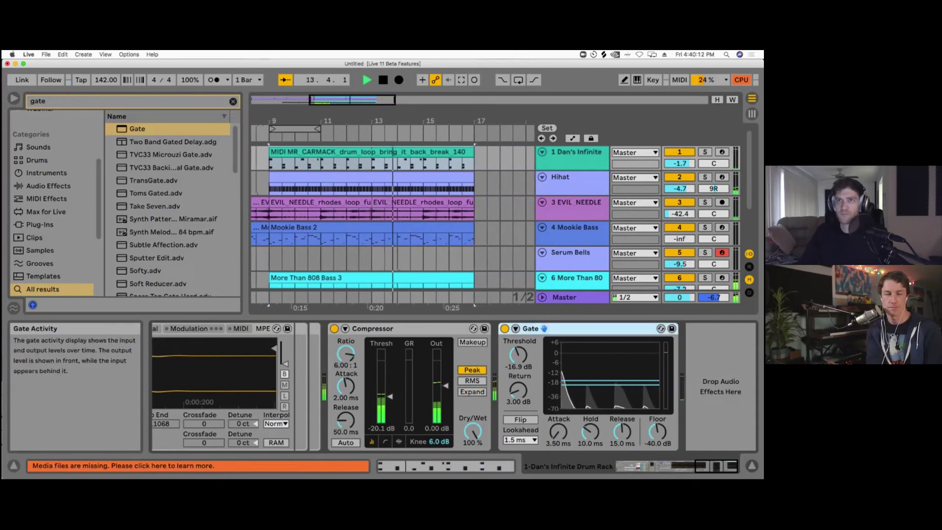
Step: Lower the Gate's threshold to -54.7 dB, stop playback and select the Gate
left_click_drag(518, 355, 518, 383)
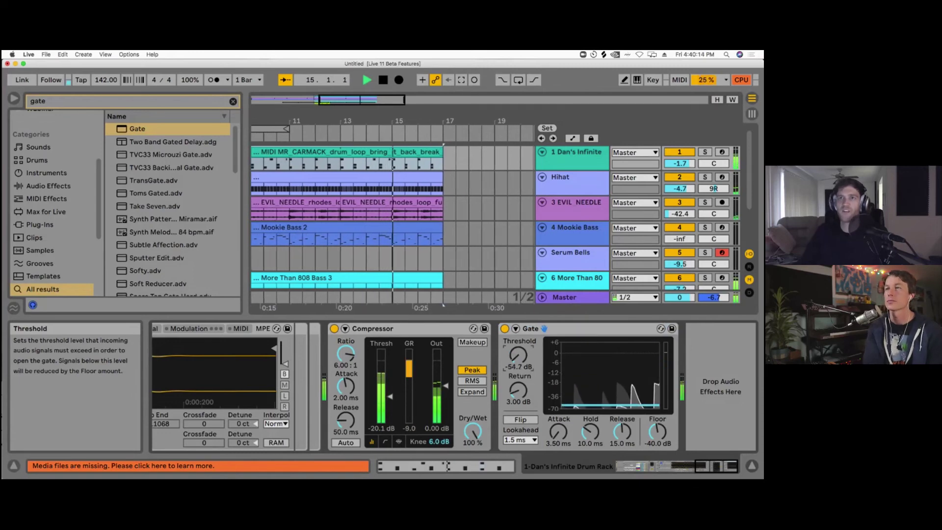
key("space")
left_click(589, 328)
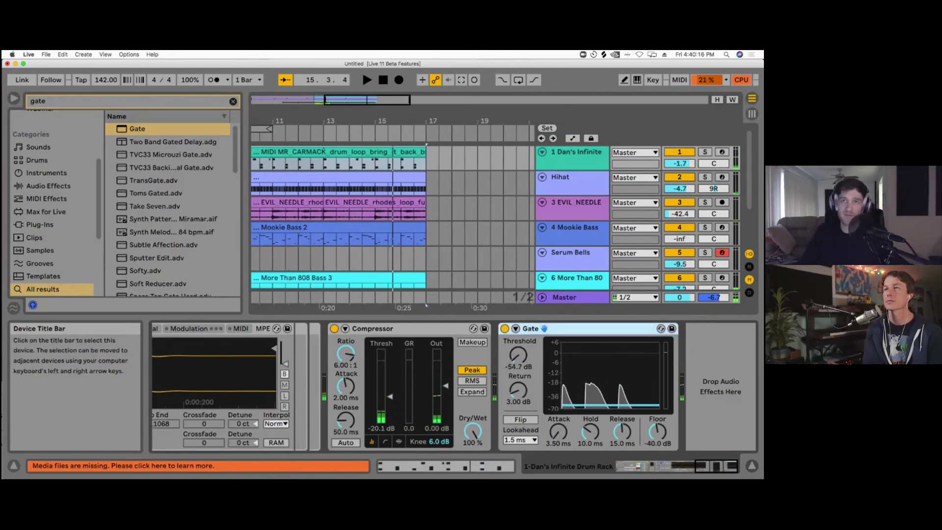
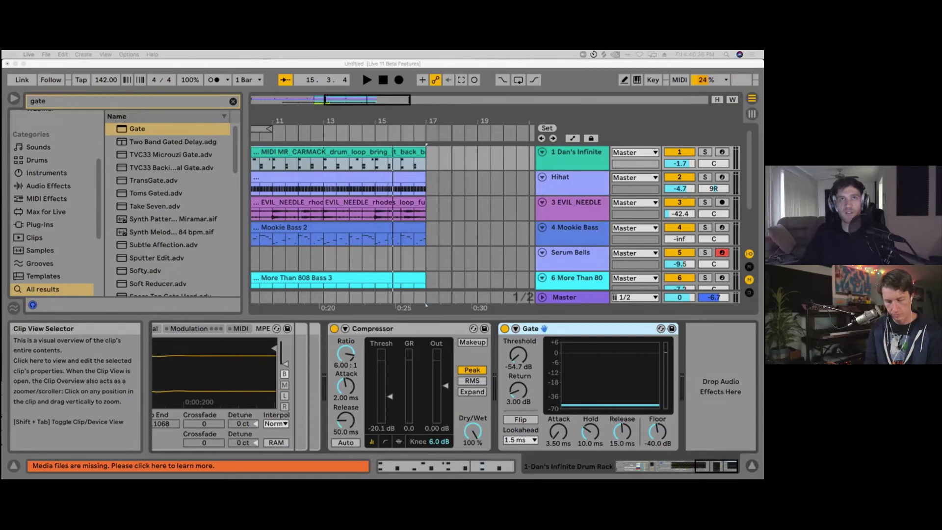
Step: Clear the browser search and narrow the browser to give the arrangement more room
left_click(233, 102)
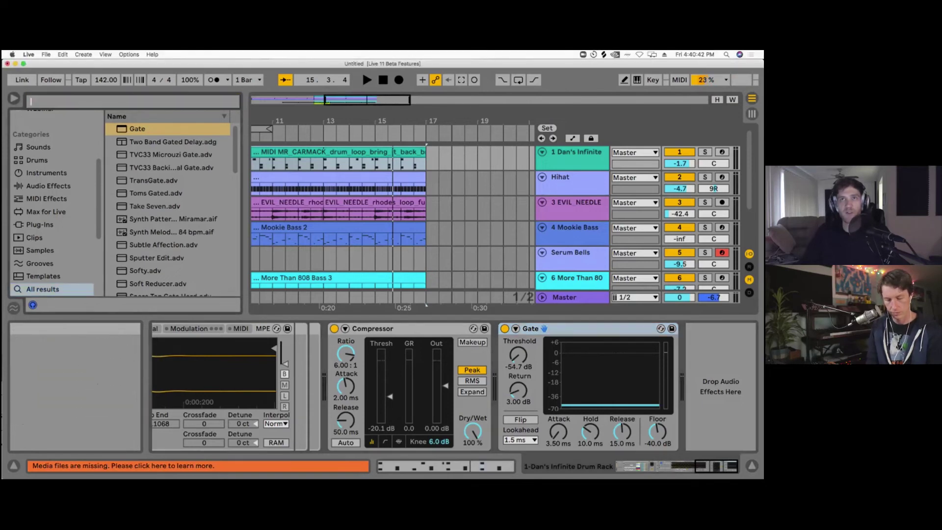
left_click_drag(245, 120, 361, 110)
scroll(361, 157, "down", 5)
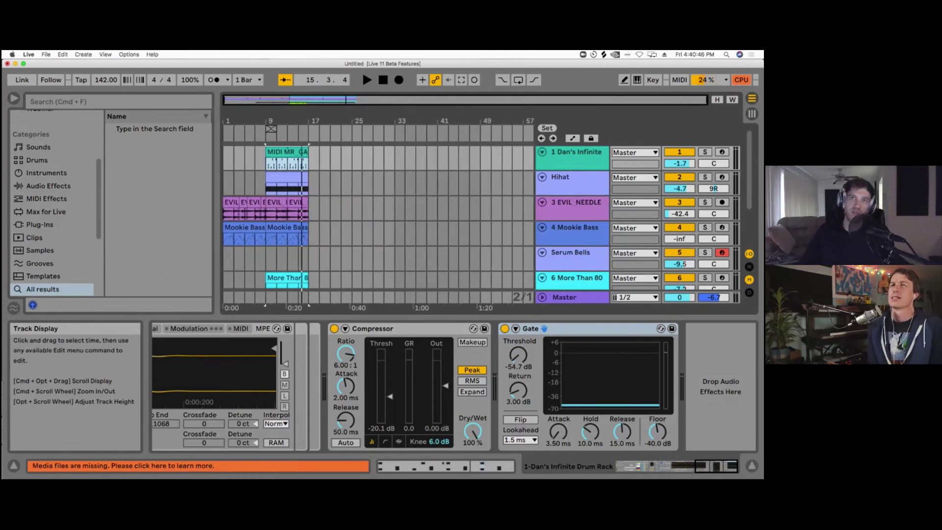
left_click_drag(301, 121, 339, 159)
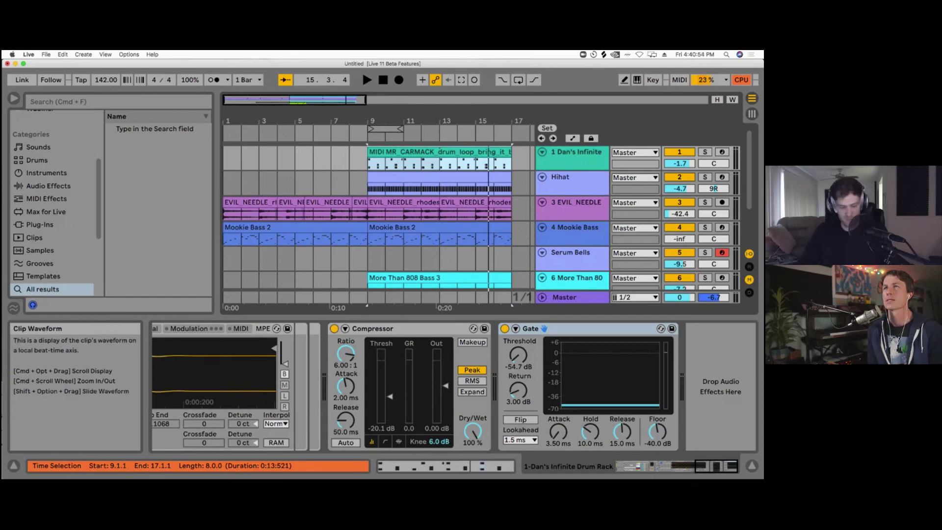
Step: Toggle the arrangement grid on and off, check the grid options and place the insert marker at 7.1.1 on the Hihat track
left_click(313, 183)
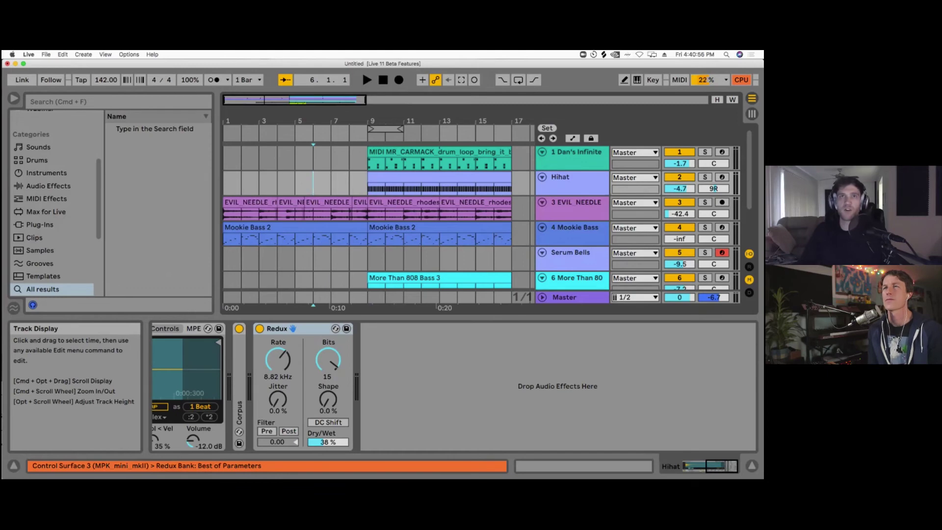
key("super+4")
key("super+4")
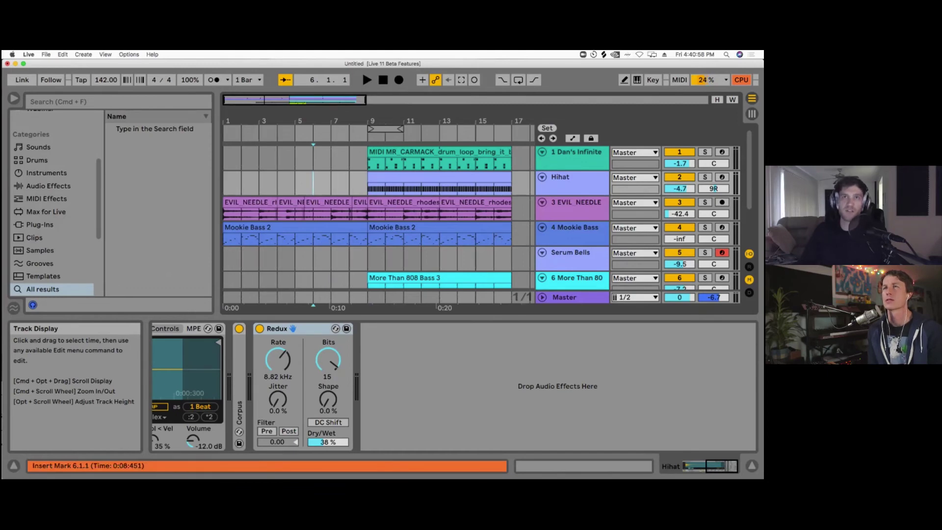
key("super+4")
left_click(347, 183)
right_click(348, 183)
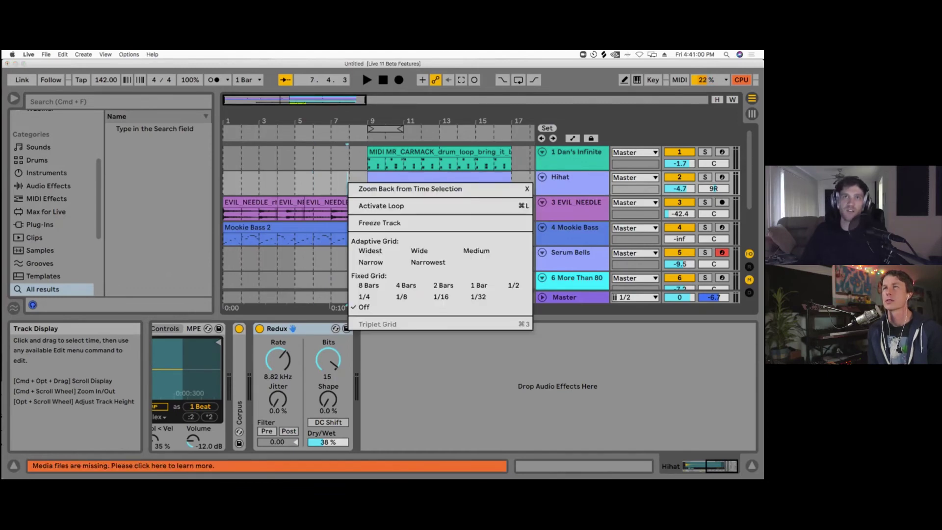
key("Escape")
key("super+4")
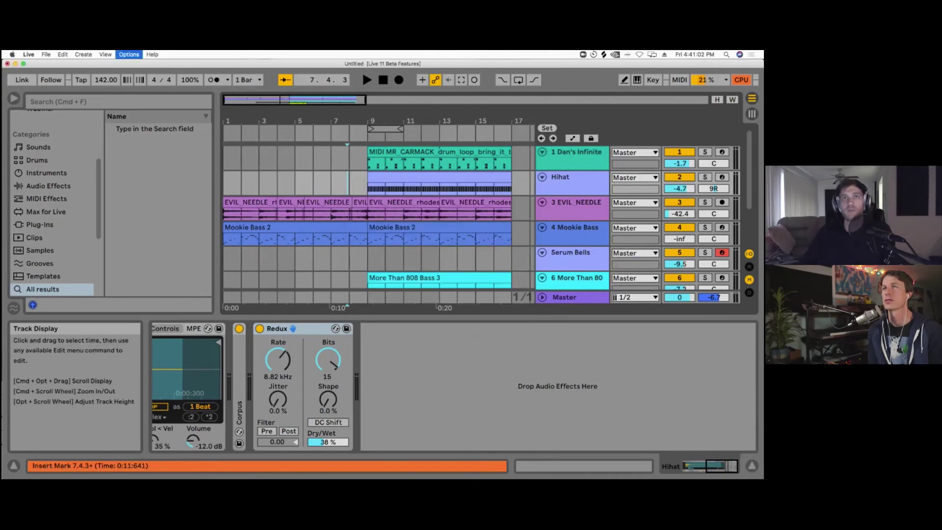
left_click(331, 183)
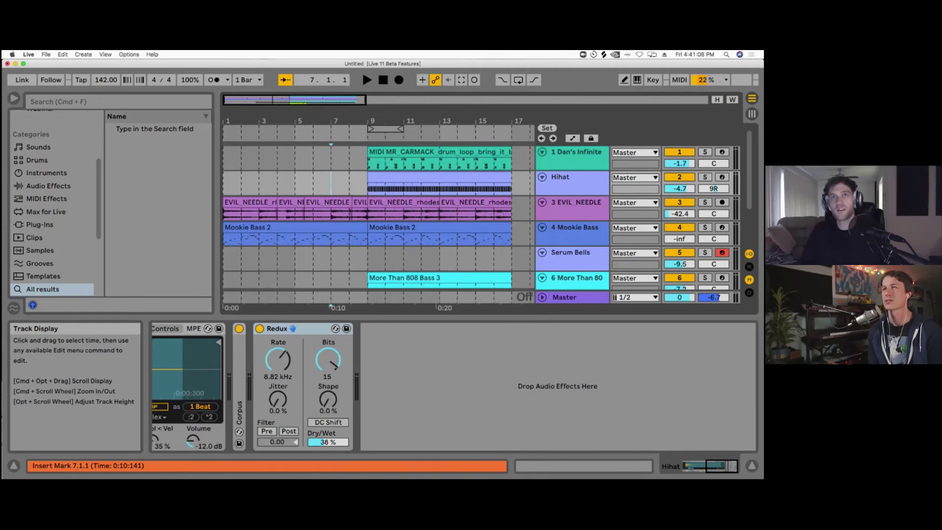
Step: Widen and narrow the arrangement grid repeatedly between 2/1 and 1/2, finishing on 1/1
key("super+2")
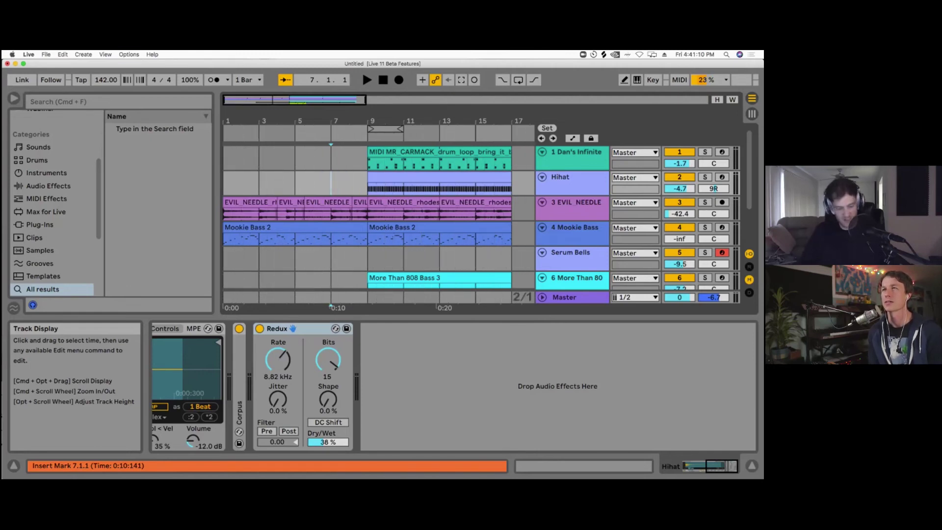
key("super+1")
key("super+1")
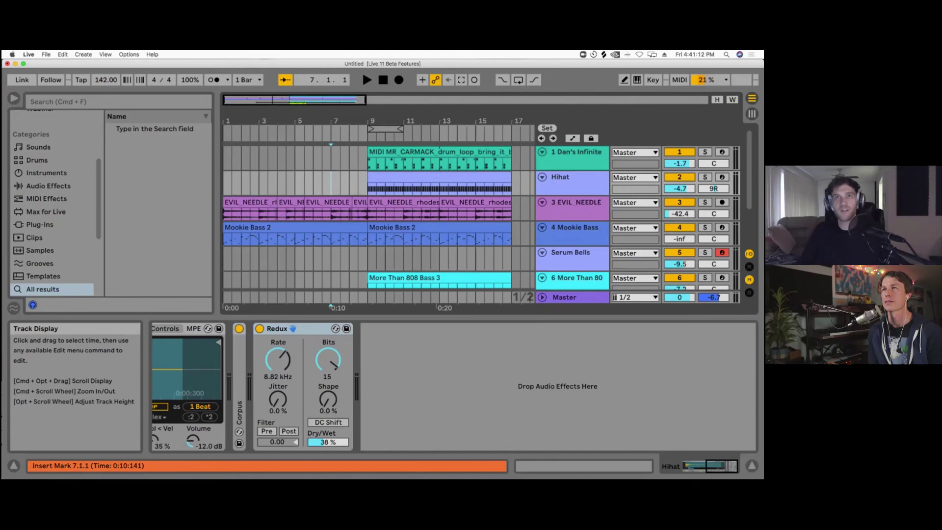
key("super+2")
key("super+2")
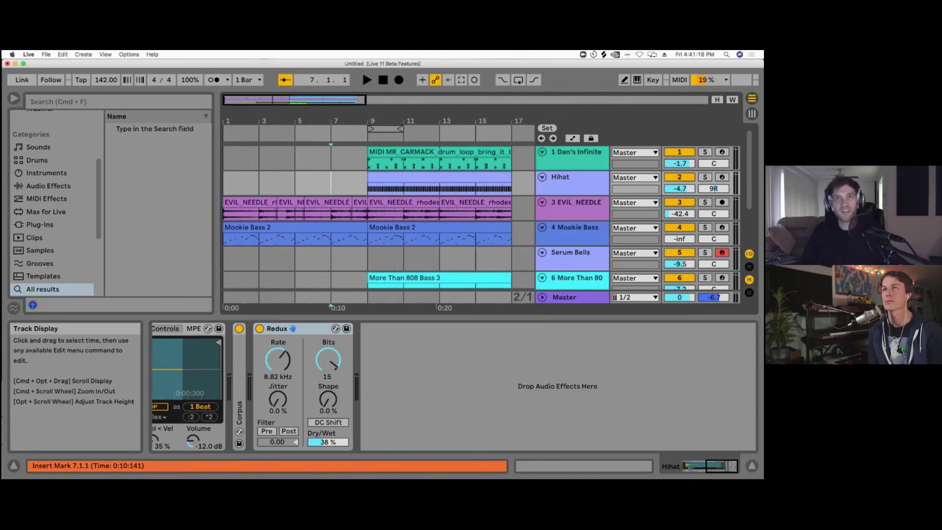
key("super+1")
key("super+1")
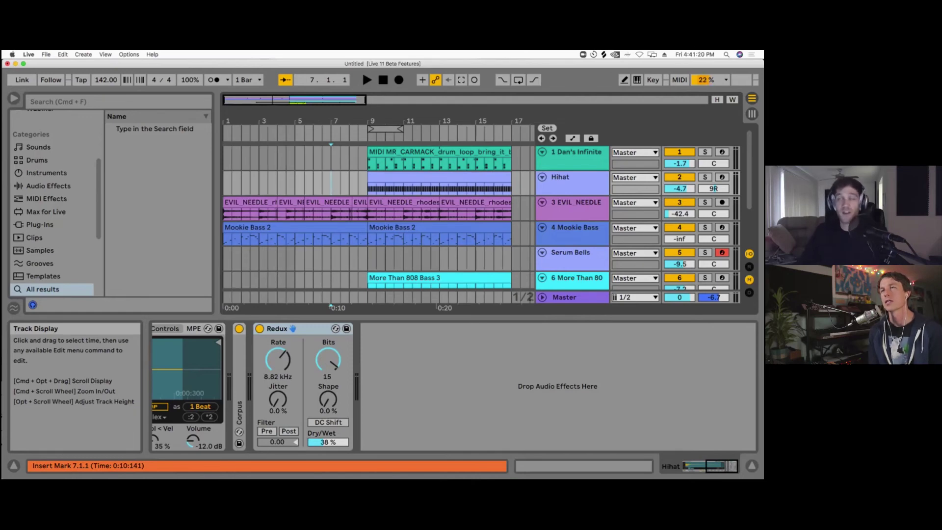
key("super+2")
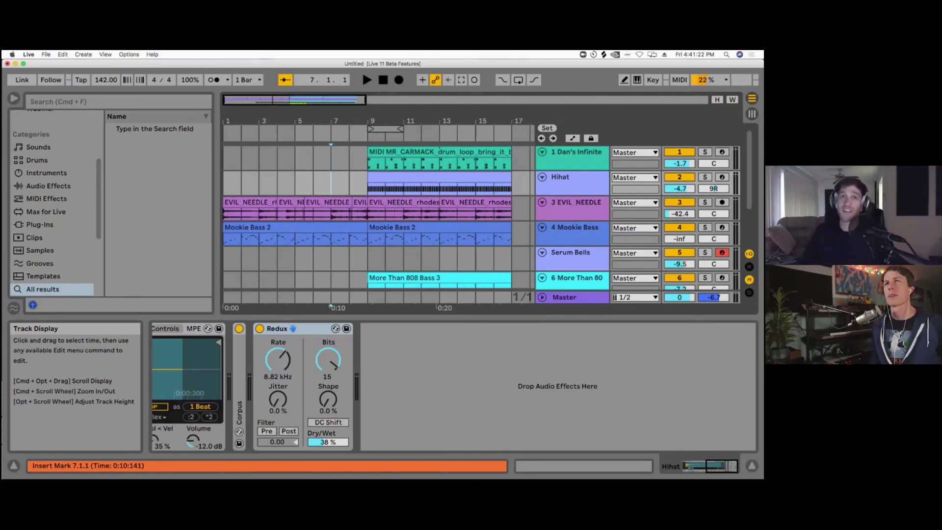
Step: Open the MR_CARMACK drum loop MIDI clip for editing and collapse its bank and program settings
left_click_drag(217, 197, 217, 196)
left_click_drag(304, 121, 304, 102)
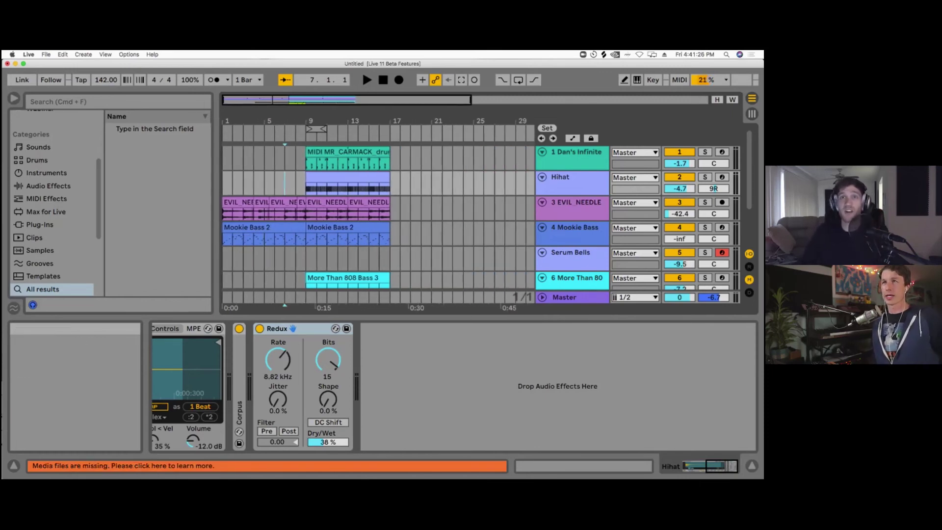
left_click(400, 209)
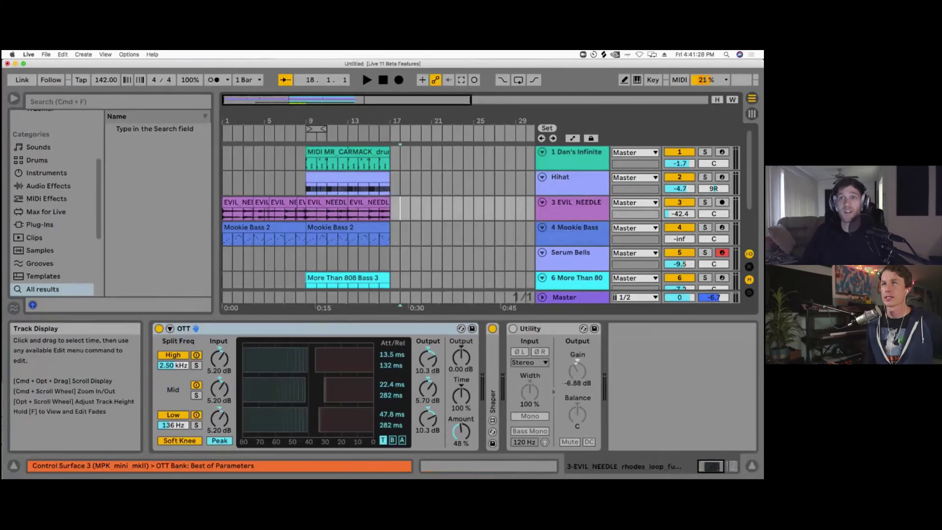
double_click(347, 152)
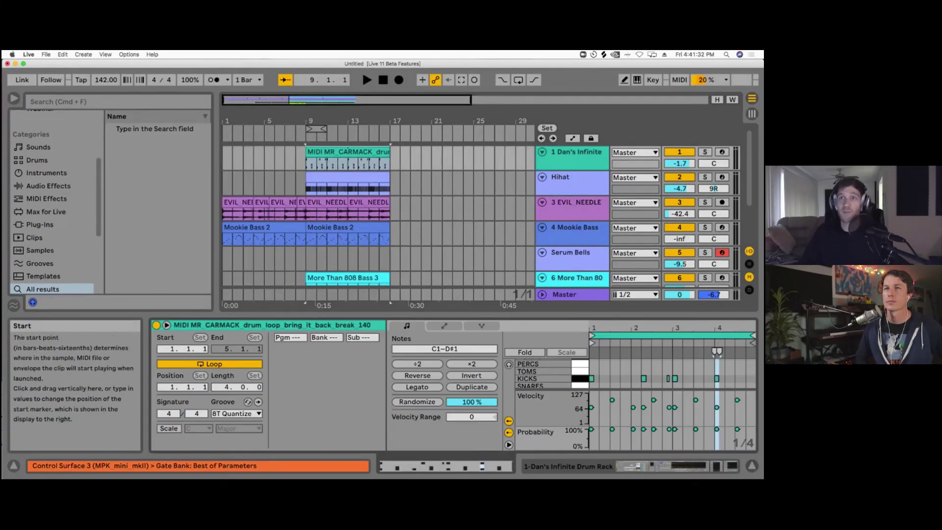
left_click(167, 325)
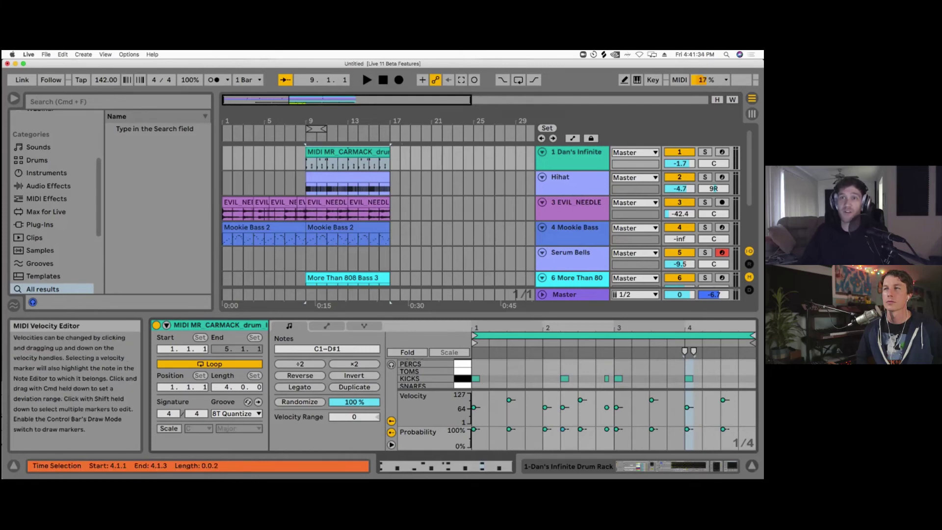
Step: Enlarge the clip's note area and, with the insert marker at 2.1.1, widen the note grid and return it to 1/4
left_click_drag(546, 389, 539, 416)
left_click(527, 440)
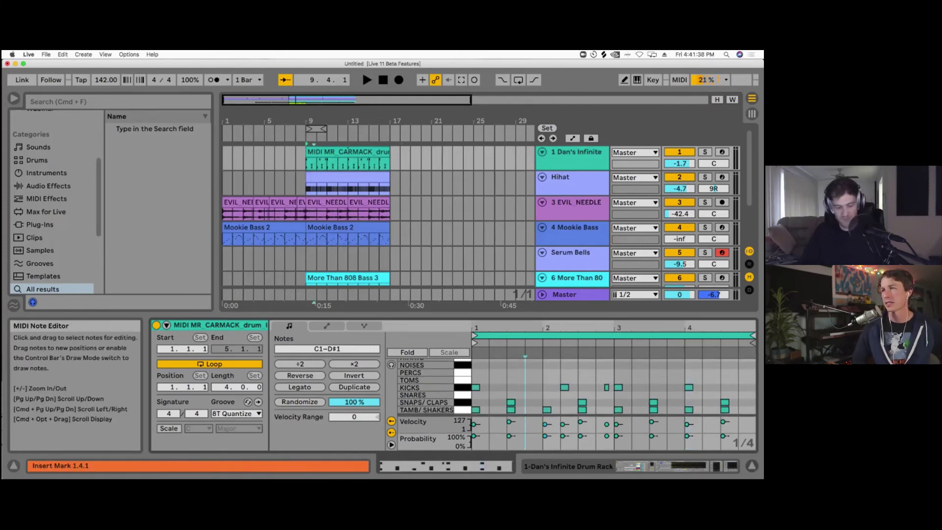
left_click(542, 396)
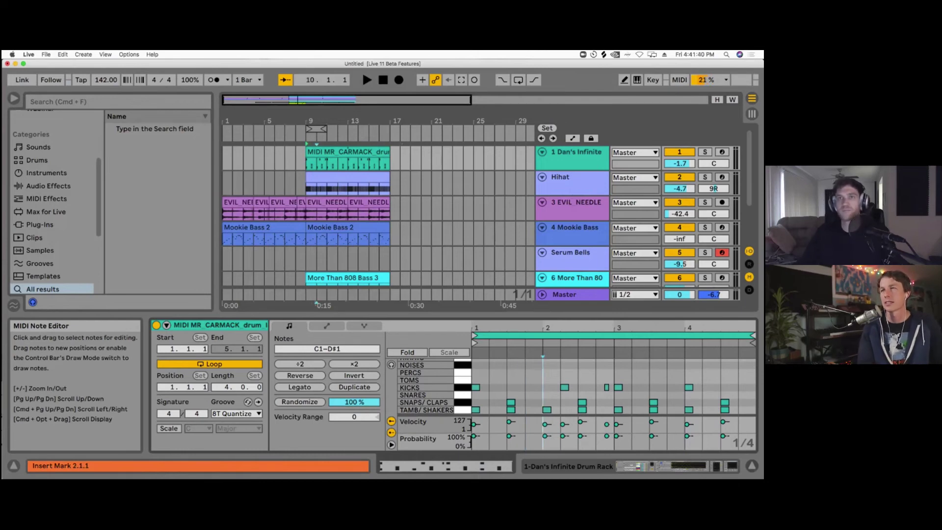
key("super+2")
key("super+1")
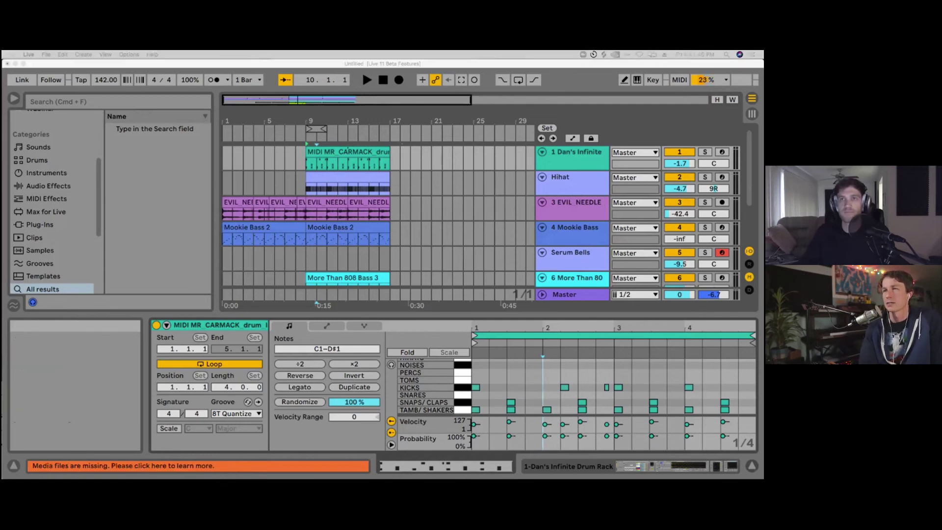
left_click(542, 381)
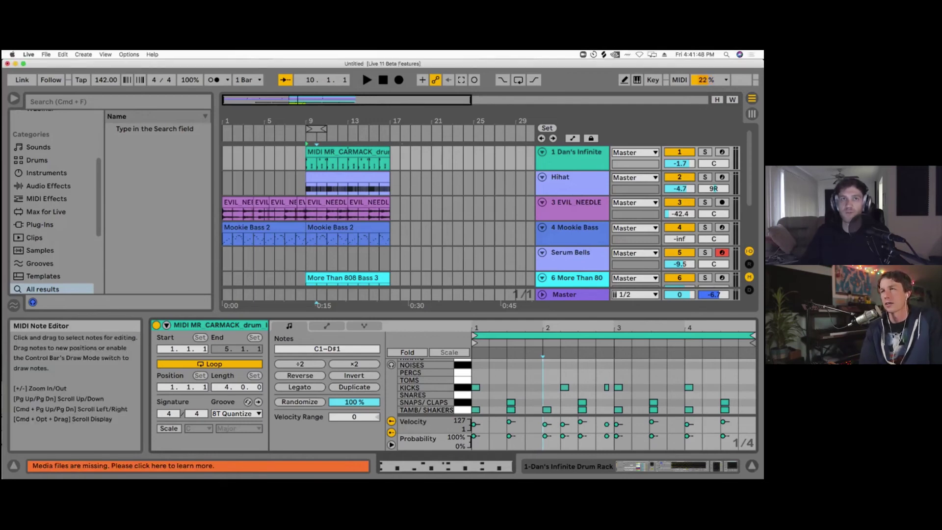
mouse_move(516, 328)
left_mouse_down()
mouse_move(516, 358)
mouse_move(516, 327)
left_mouse_up()
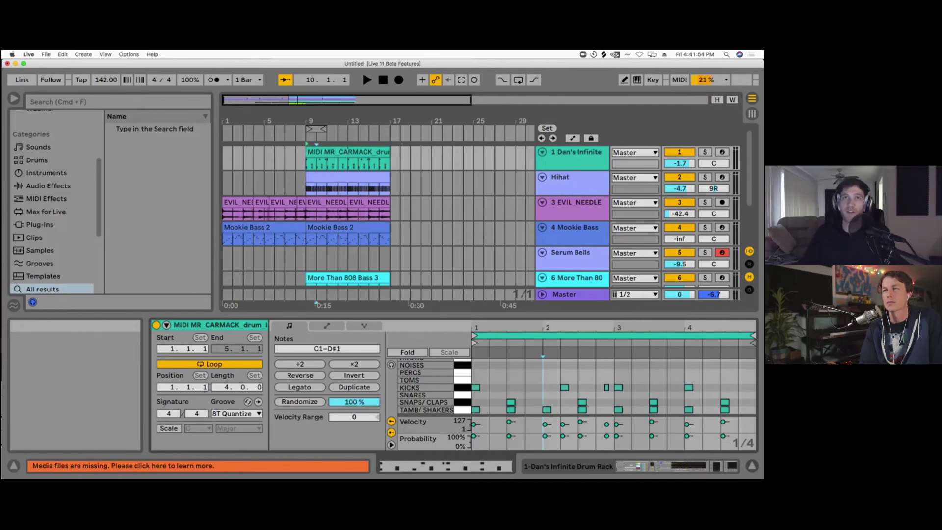
Step: Delete the time from 1.1.1 to 3.1.1 and from 3.1.1 to 5.1.1 across the arrangement
left_click_drag(245, 121, 273, 183)
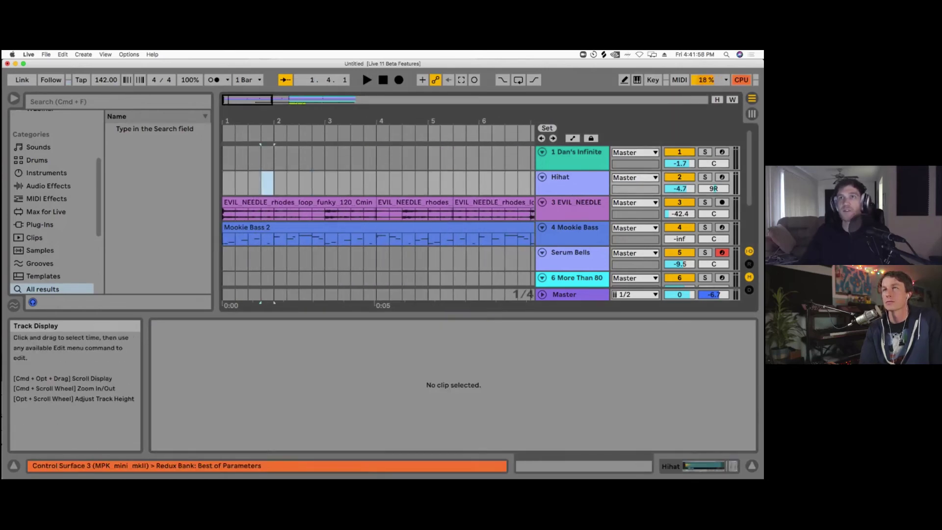
left_click_drag(272, 100, 351, 100)
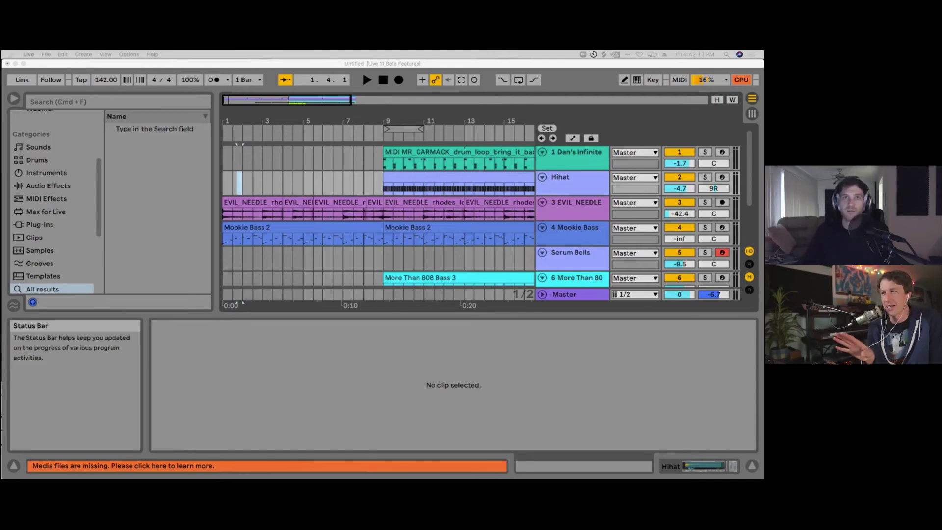
key("super+Tab")
left_click_drag(223, 183, 262, 182)
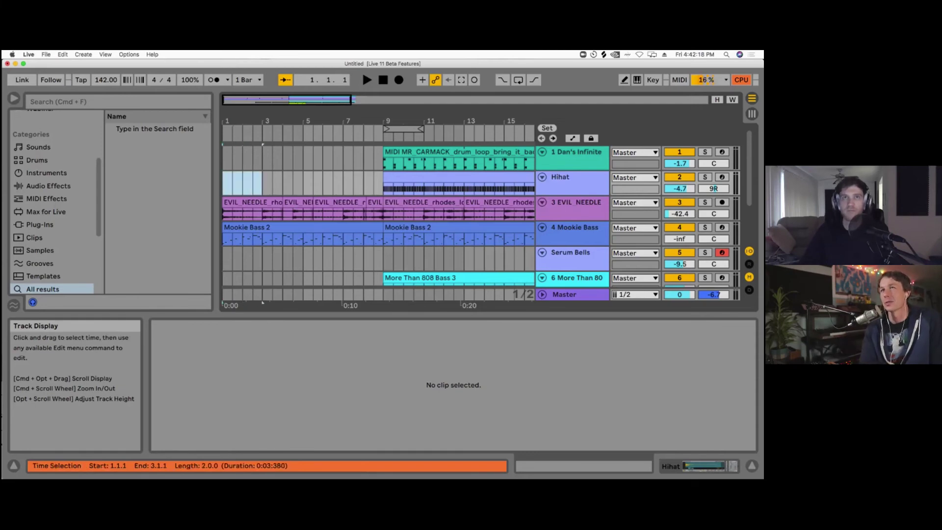
key("super+shift+BackSpace")
left_click_drag(262, 183, 304, 183)
key("super+shift+BackSpace")
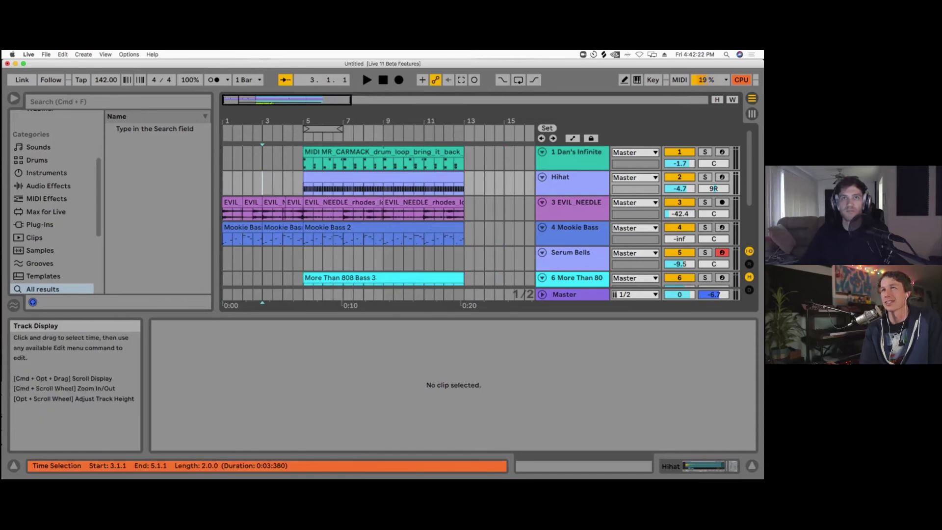
Step: Narrow the browser slightly further beside the shortened arrangement
key("plus")
scroll(378, 206, "left", 1)
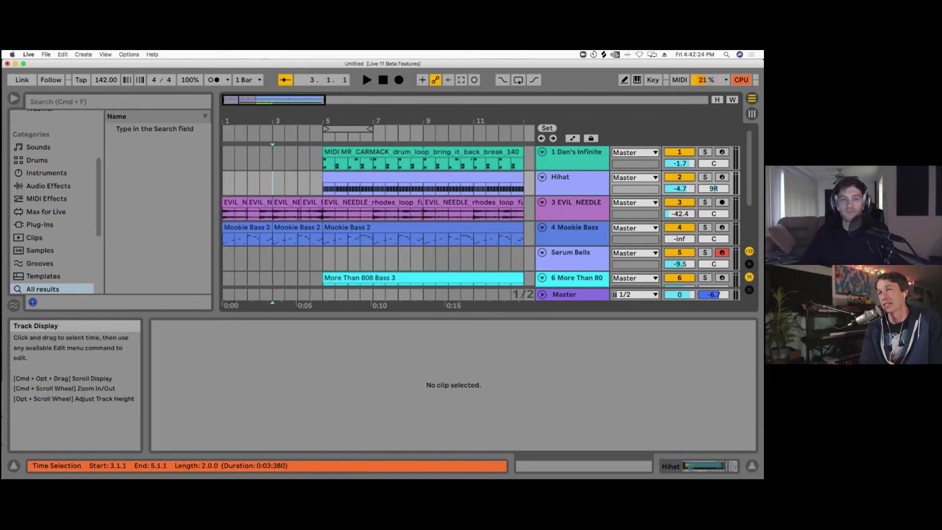
left_click_drag(216, 275, 205, 274)
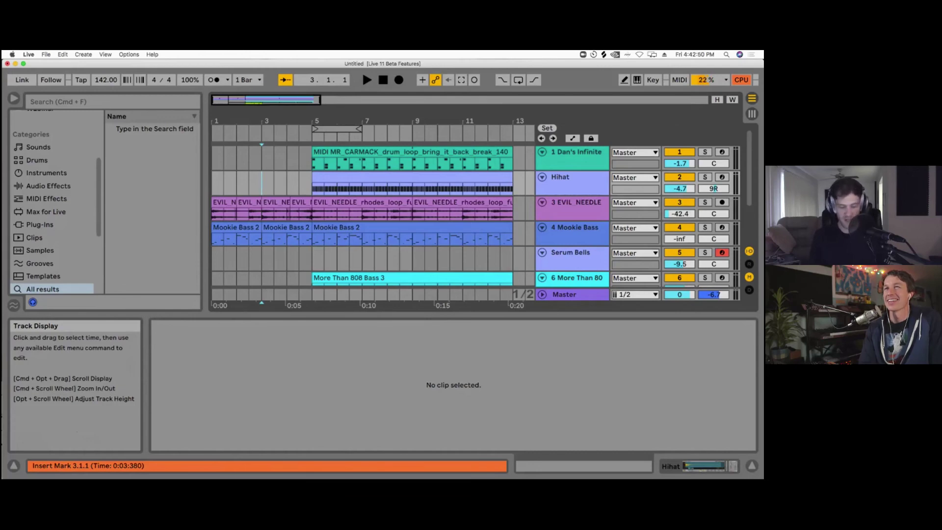
Step: Hide the browser, overview, clip detail view, in/out section and mixer, and show the return tracks
key("alt+super+b")
key("alt+super+r")
key("alt+super+o")
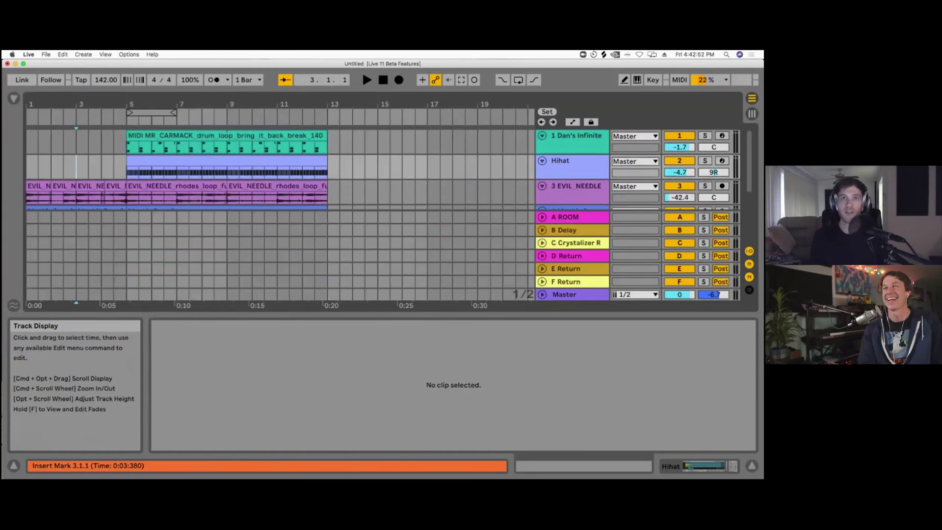
key("alt+super+l")
key("alt+super+i")
key("alt+super+m")
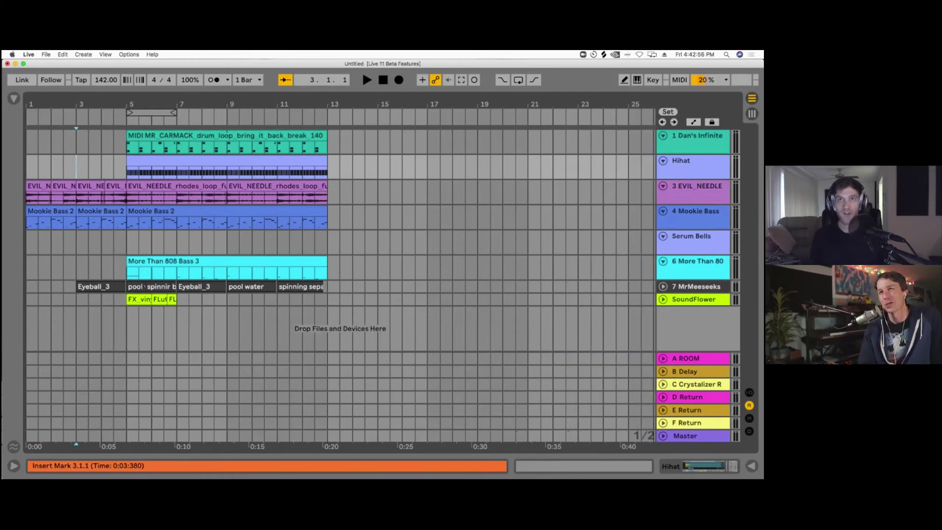
Step: Restore the browser, overview, clip detail view, in/out section and mixer, and hide the return tracks
key("alt+super+b")
key("alt+super+r")
key("alt+super+o")
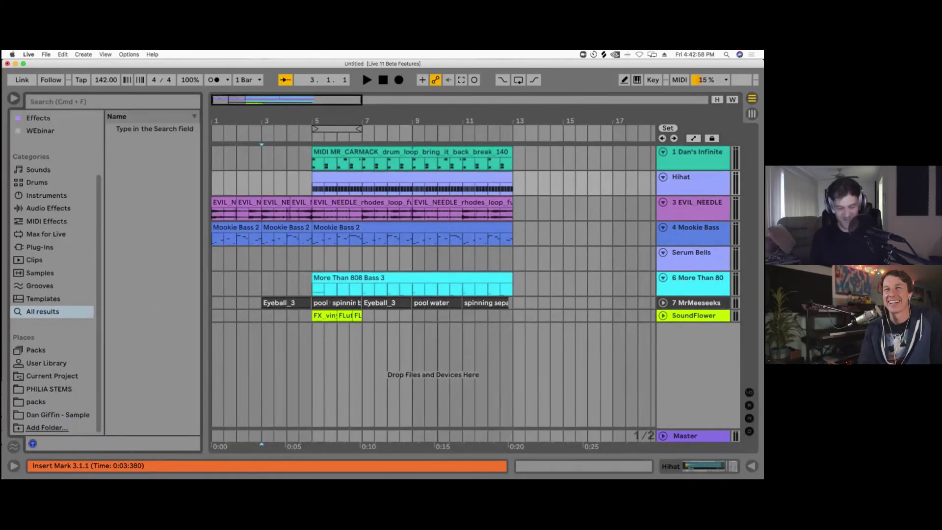
key("alt+super+l")
key("alt+super+i")
key("alt+super+m")
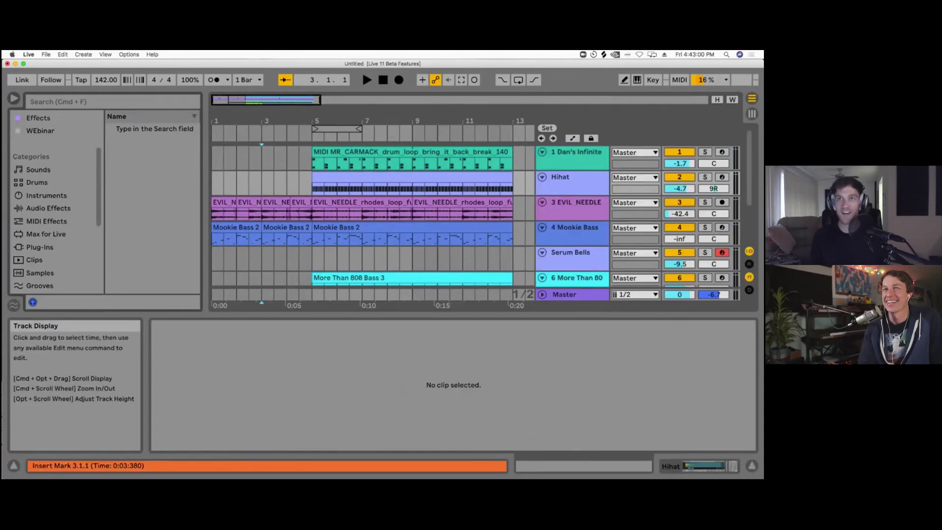
Step: Hide the browser, overview, clip detail view, in/out section and mixer, and display the return tracks below the arrangement
key("alt+super+b")
key("alt+super+r")
key("alt+super+o")
key("alt+super+l")
key("alt+super+i")
key("alt+super+m")
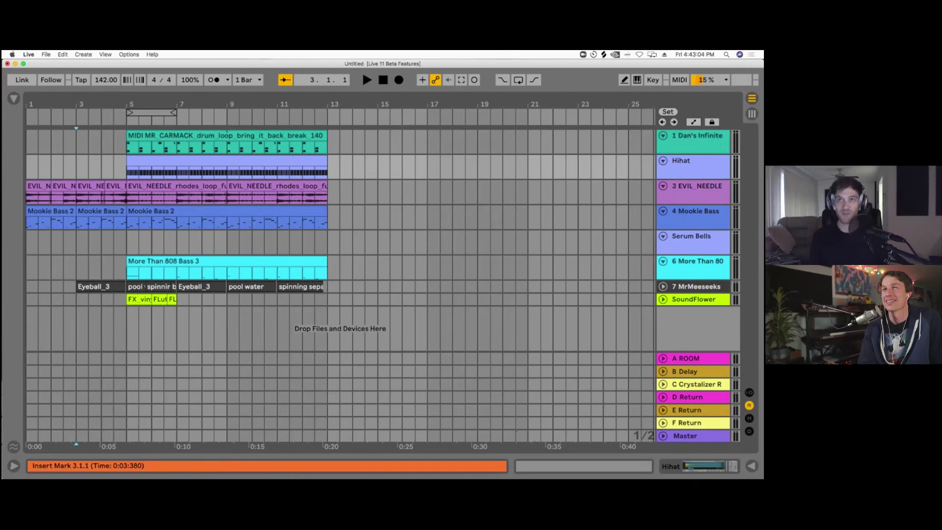
Step: Bring back the browser, and toggle the overview and return tracks, leaving the overview hidden and the returns shown
key("super+alt+b")
key("super+alt+o")
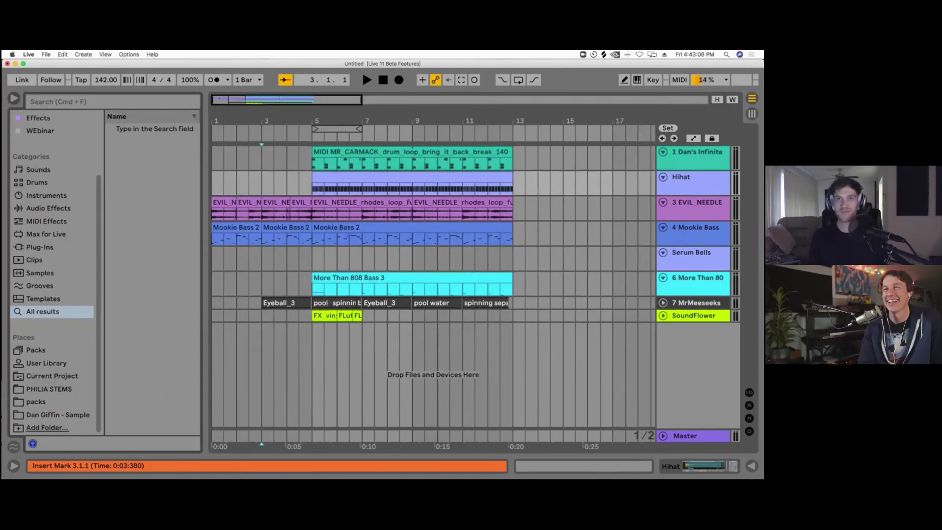
key("super+alt+r")
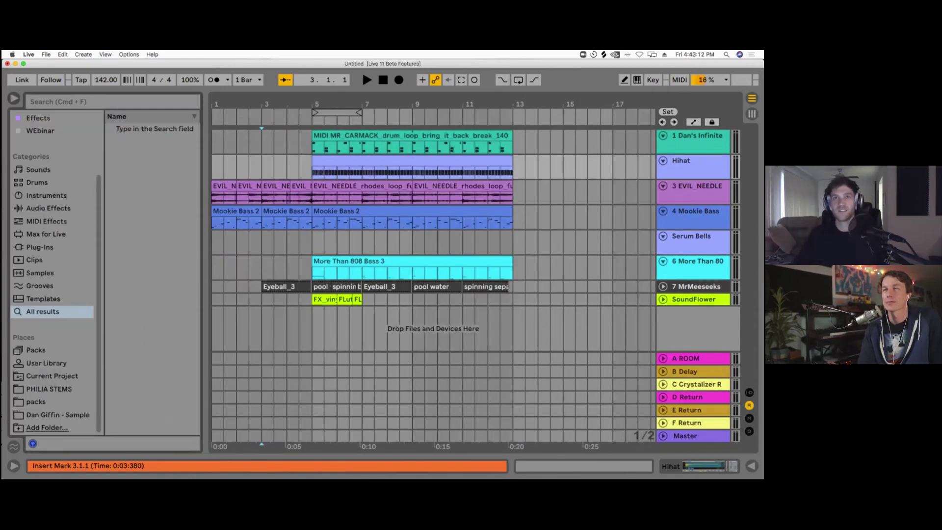
Step: Place the insert marker on the Serum Bells track at 5.1.1 and move it to 12.1.1
left_click(432, 210)
key("Down")
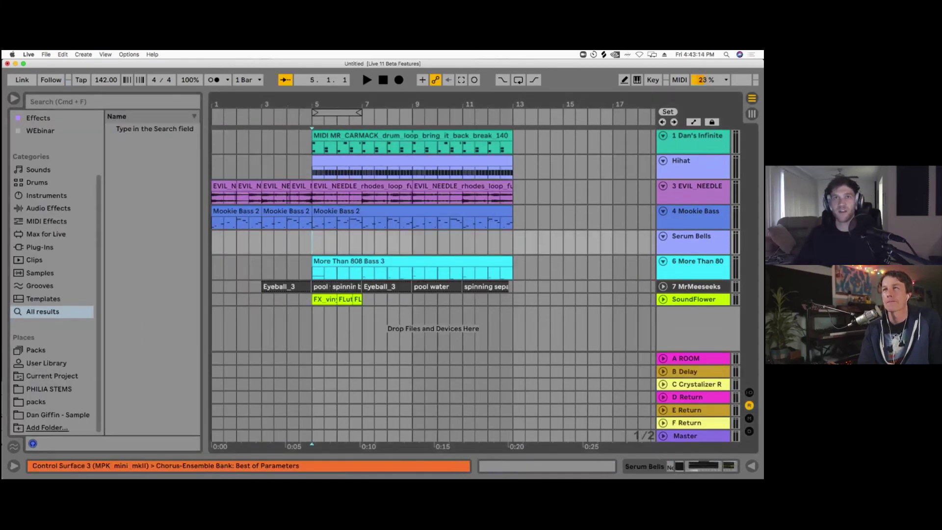
key("minus")
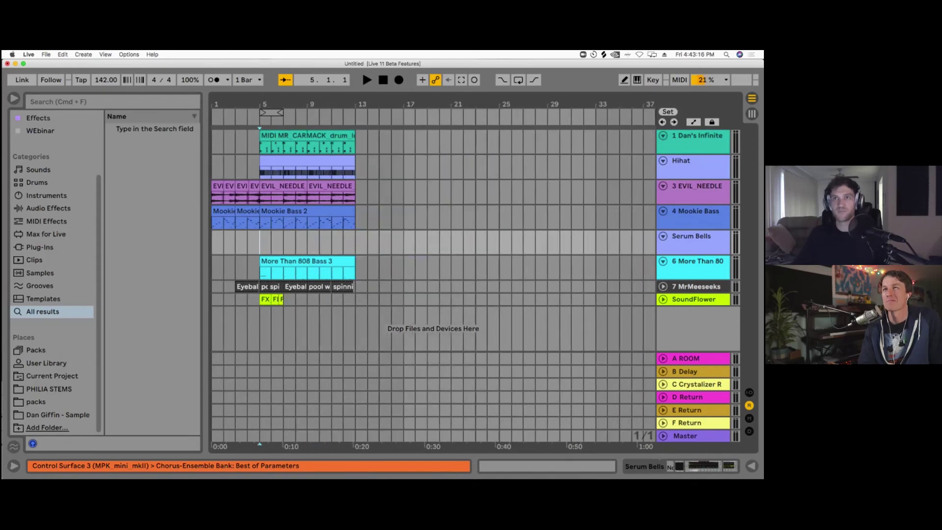
key("plus")
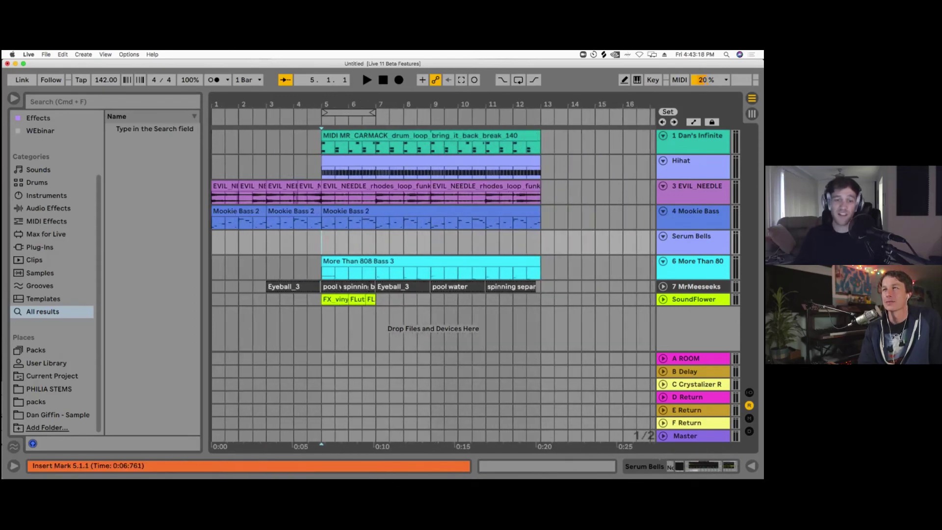
left_click(513, 242)
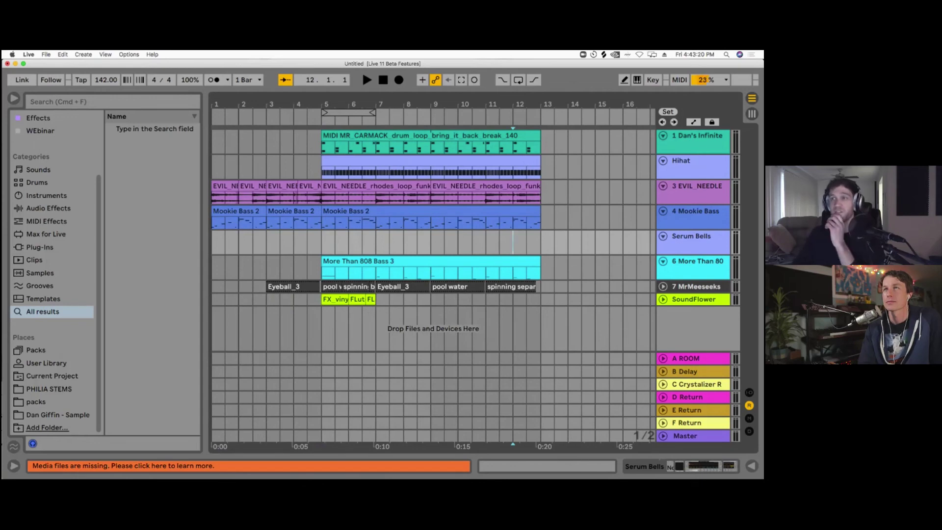